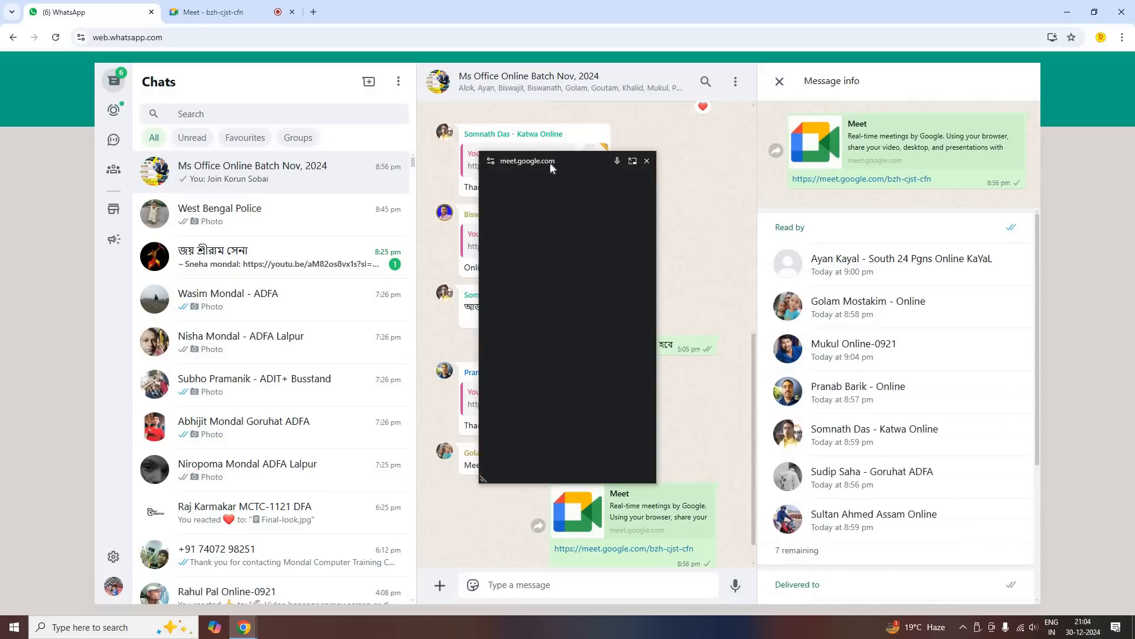
Check the Meet call, return to WhatsApp, and move the floating Meet window off the group conversation
drag(550, 166, 922, 175)
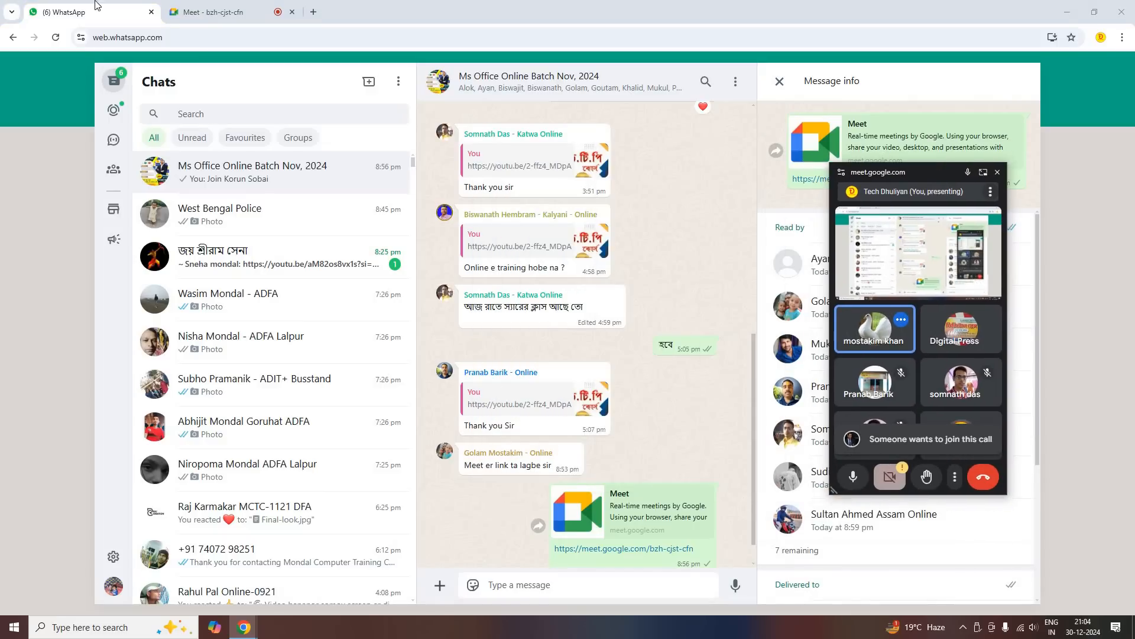
click(171, 11)
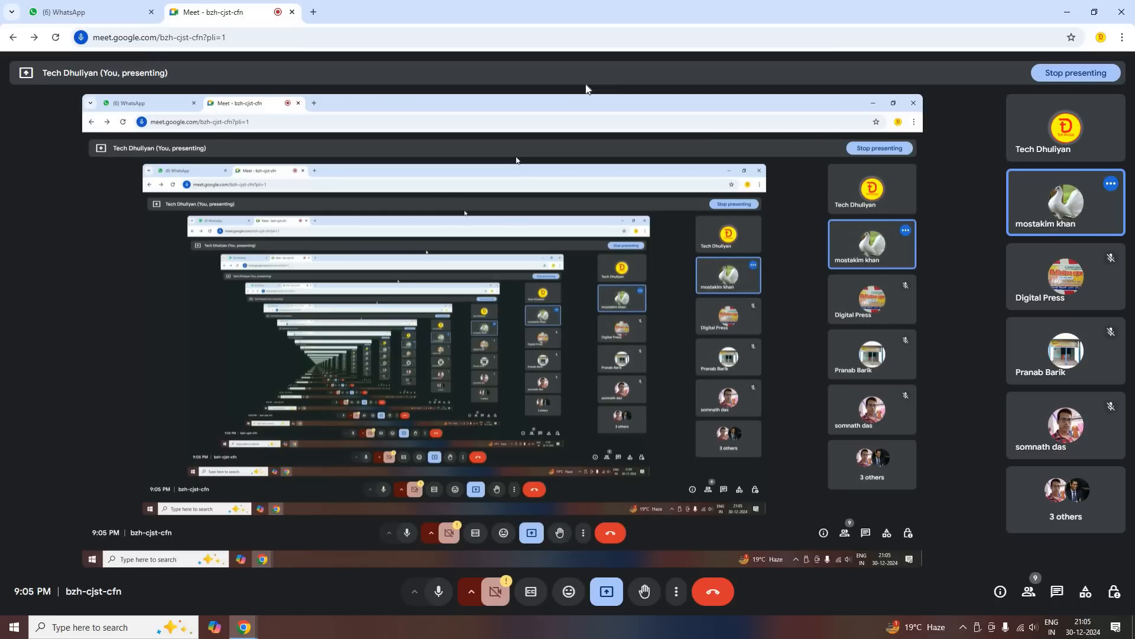
click(75, 13)
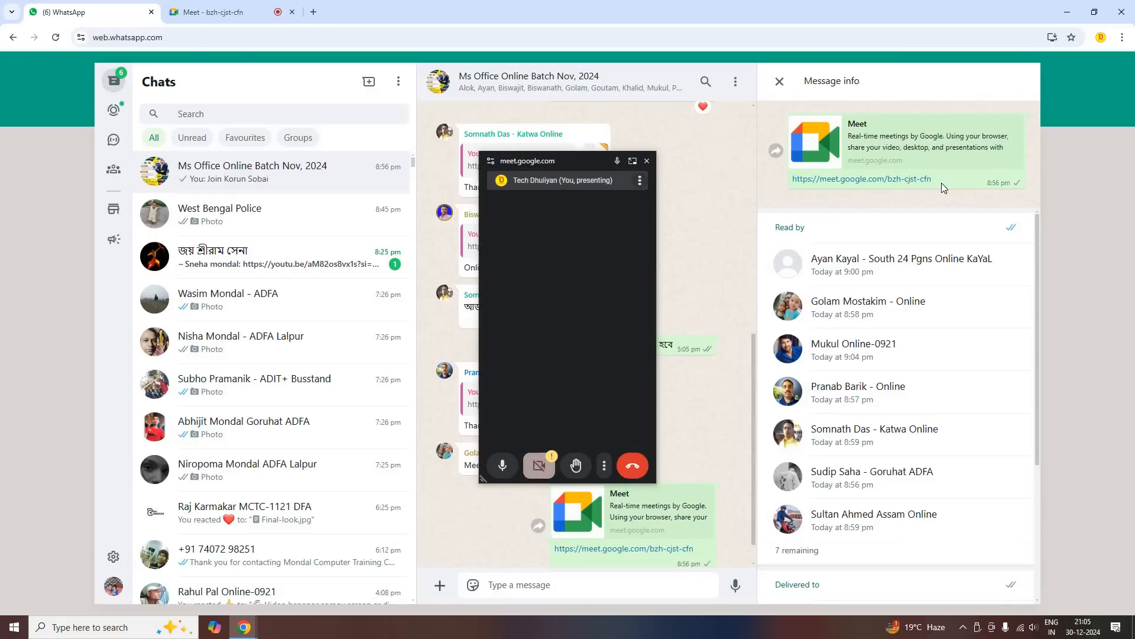
mouse_move(550, 160)
mouse_down()
mouse_move(917, 180)
mouse_move(1007, 169)
mouse_up()
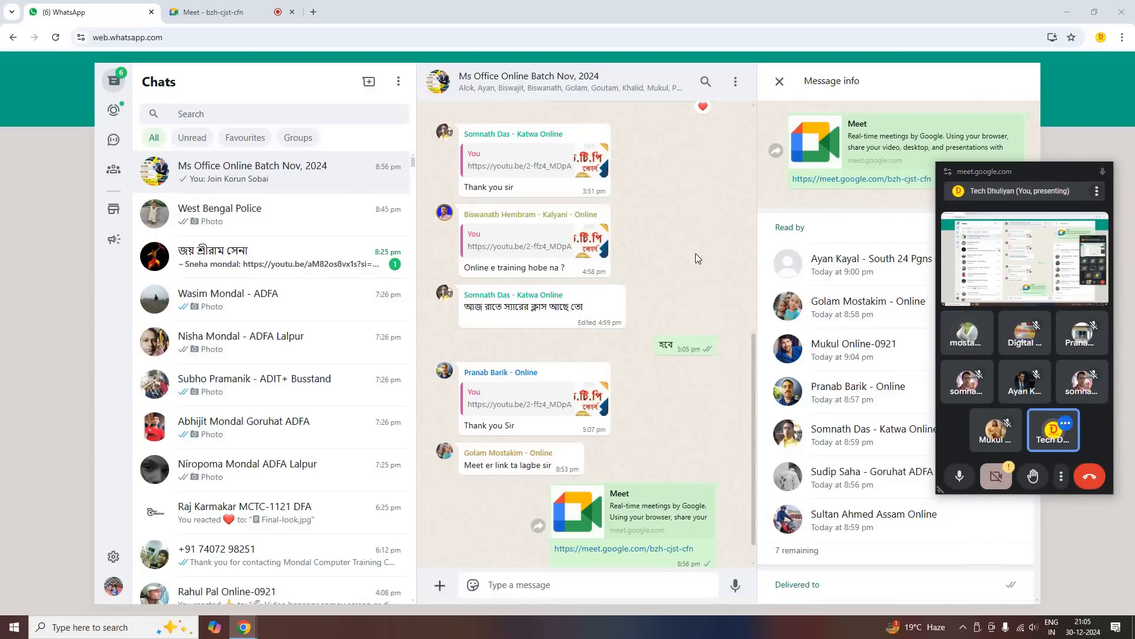
Look back through the Ms Office Online Batch Nov, 2024 group's older messages to the class files shared on 11/11/2024
scroll(729, 171, up, 5)
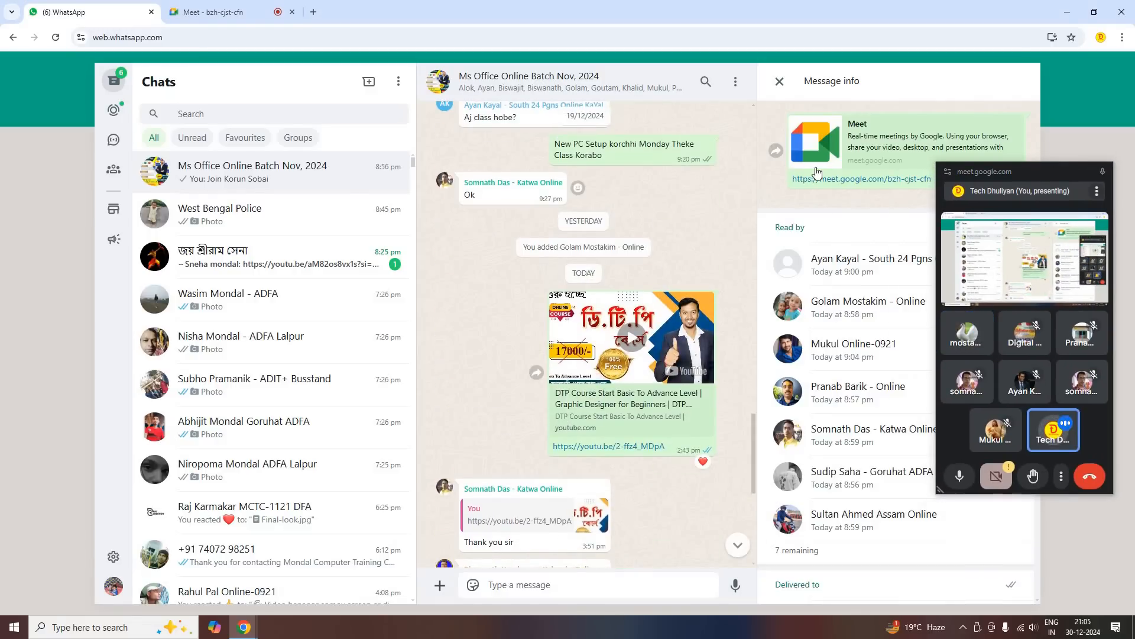
scroll(666, 240, up, 4)
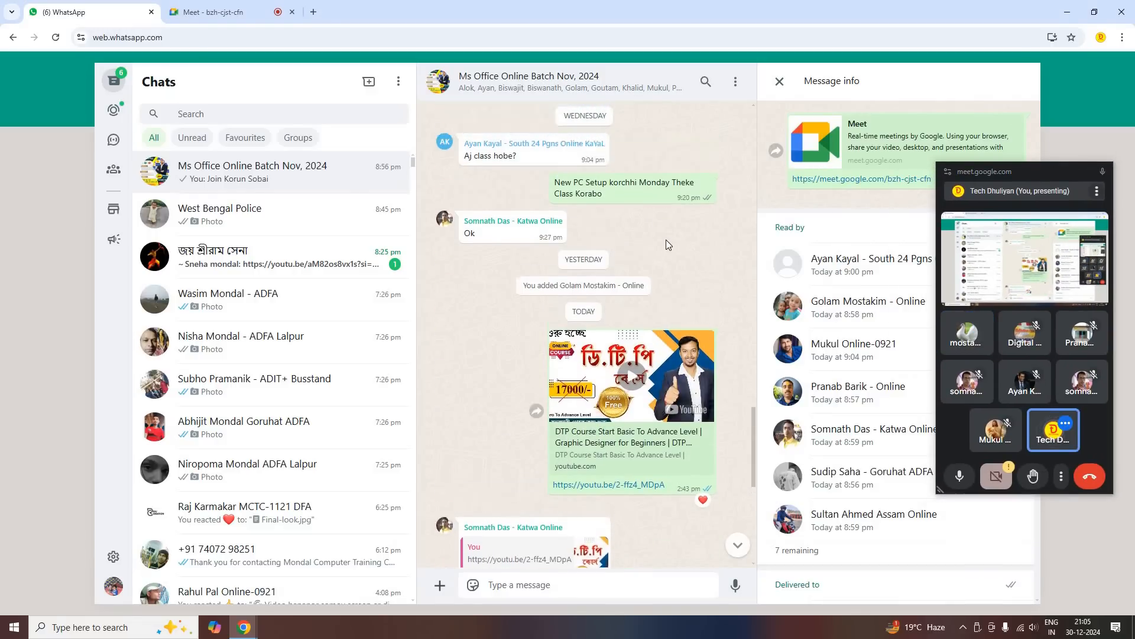
scroll(666, 240, up, 5)
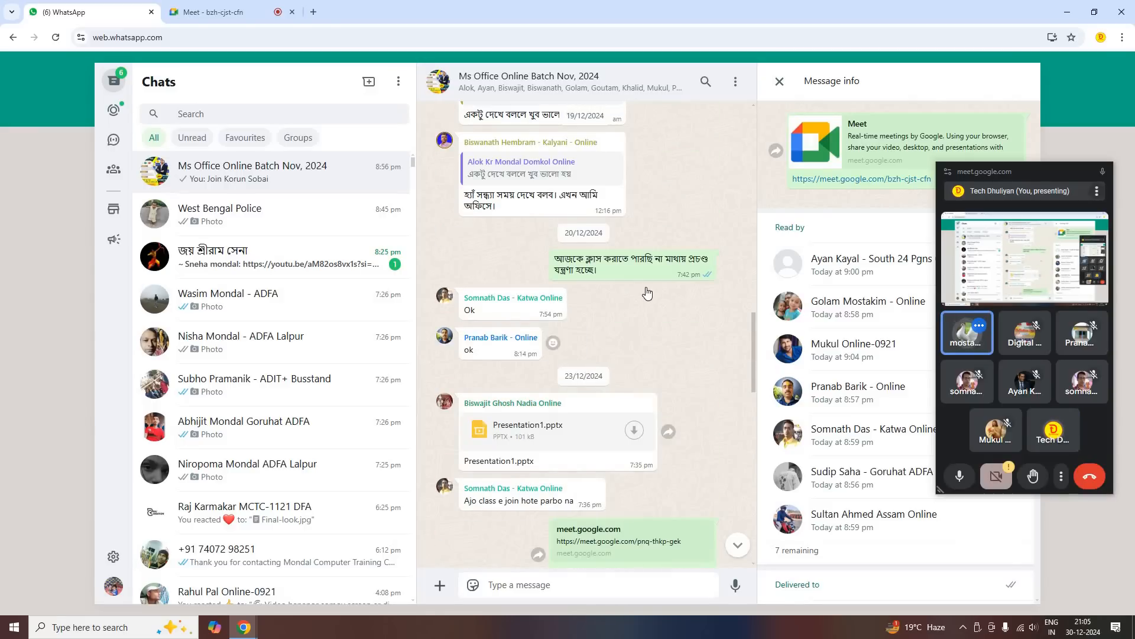
scroll(646, 286, up, 10)
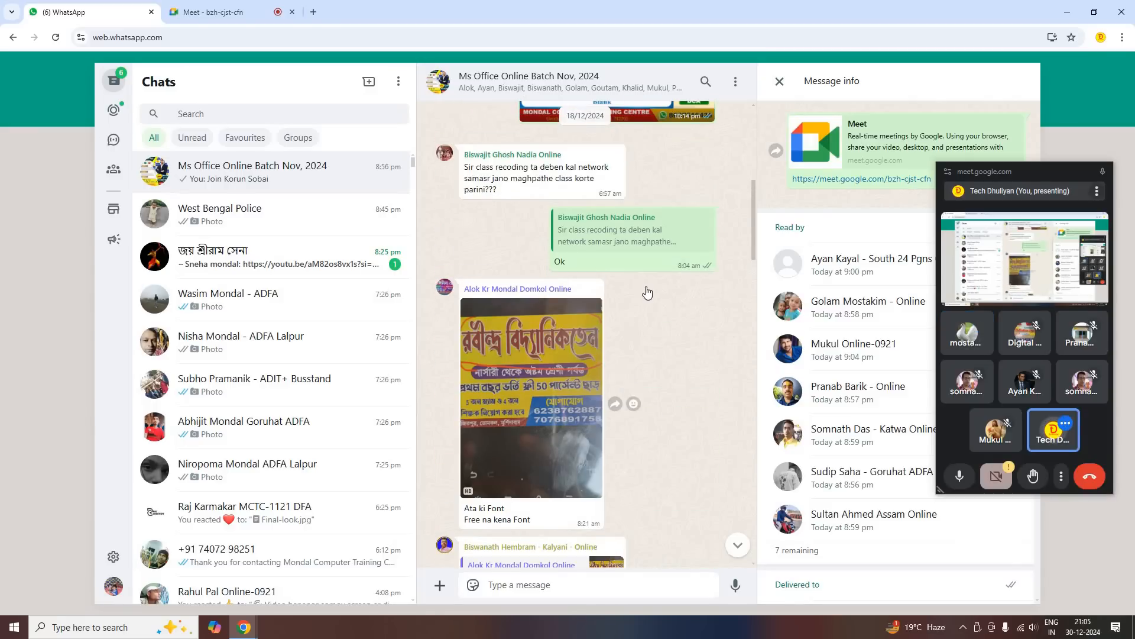
scroll(648, 291, up, 8)
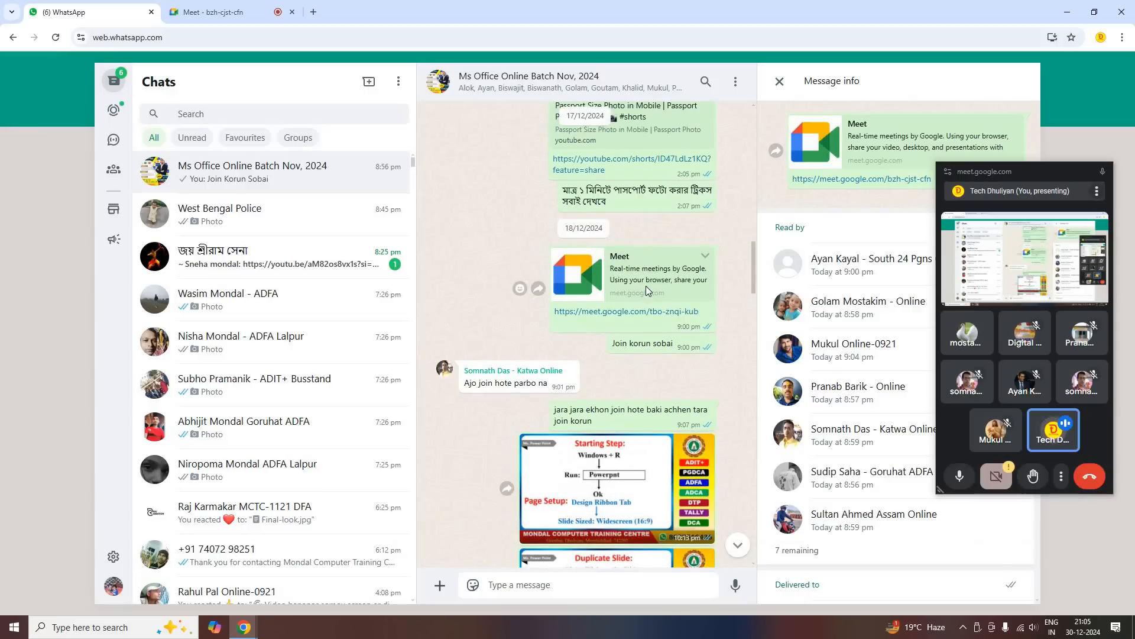
scroll(646, 287, up, 10)
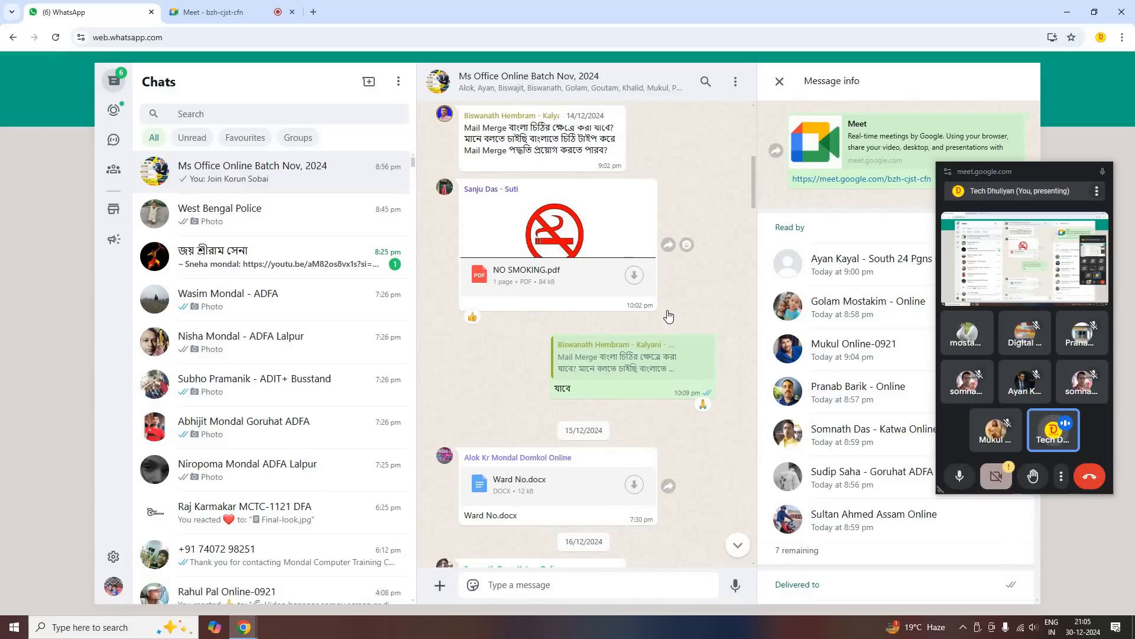
scroll(667, 315, up, 5)
scroll(667, 309, up, 6)
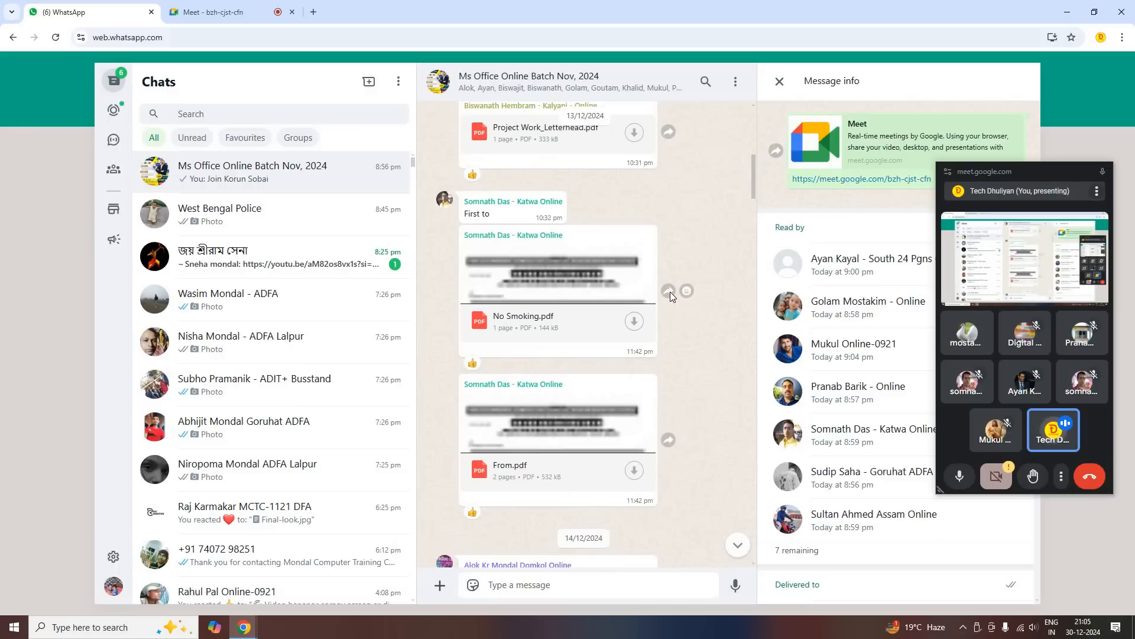
scroll(671, 297, up, 6)
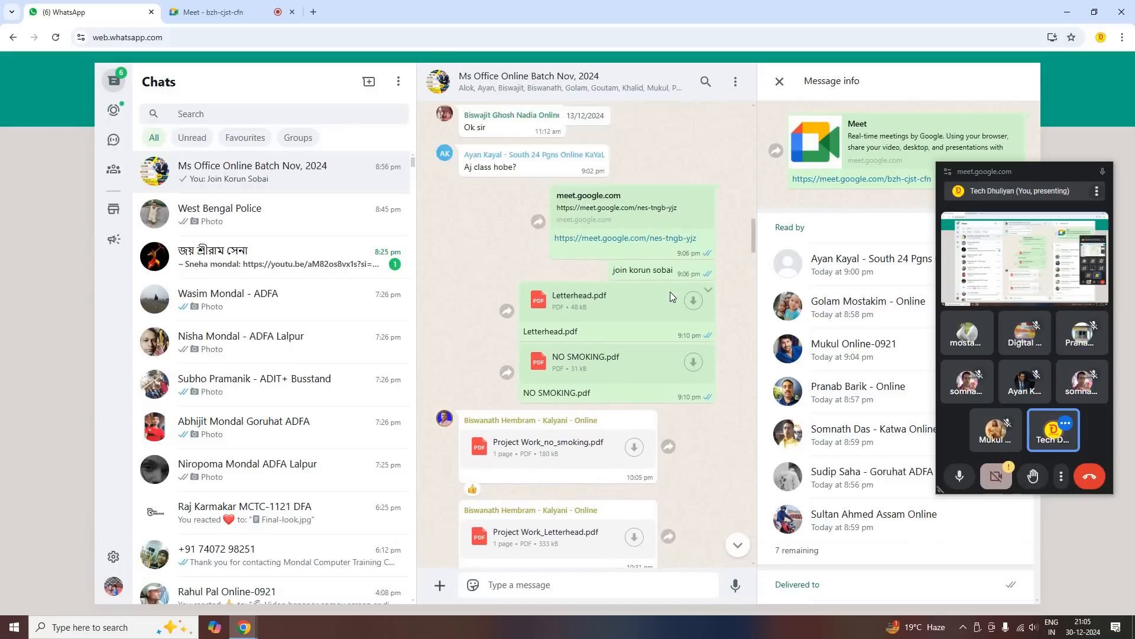
scroll(669, 293, up, 6)
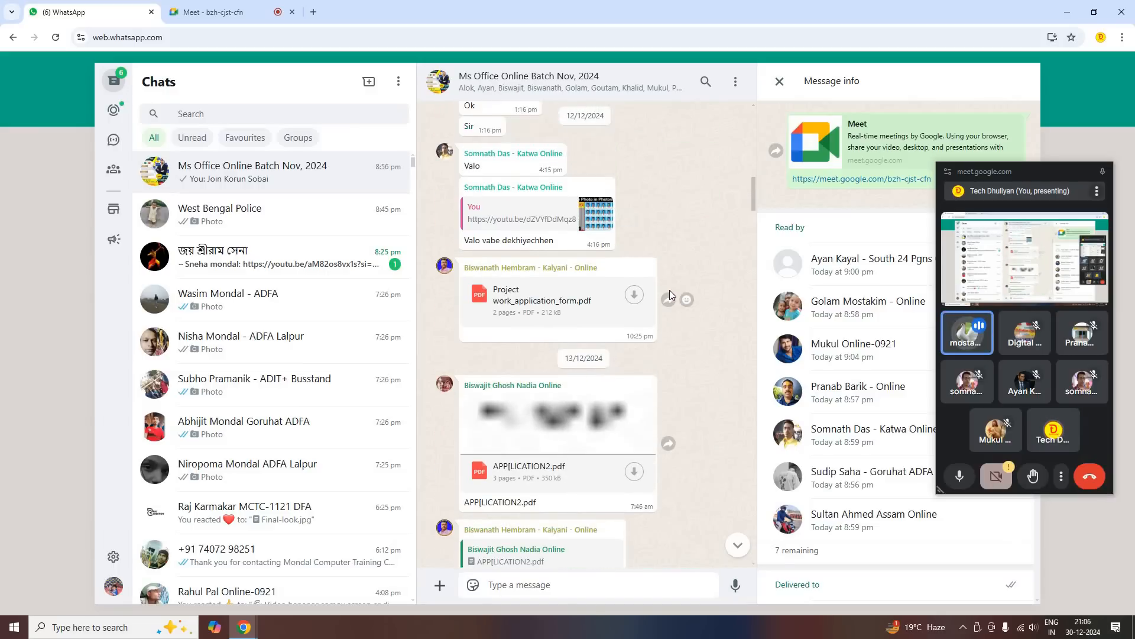
scroll(673, 320, up, 3)
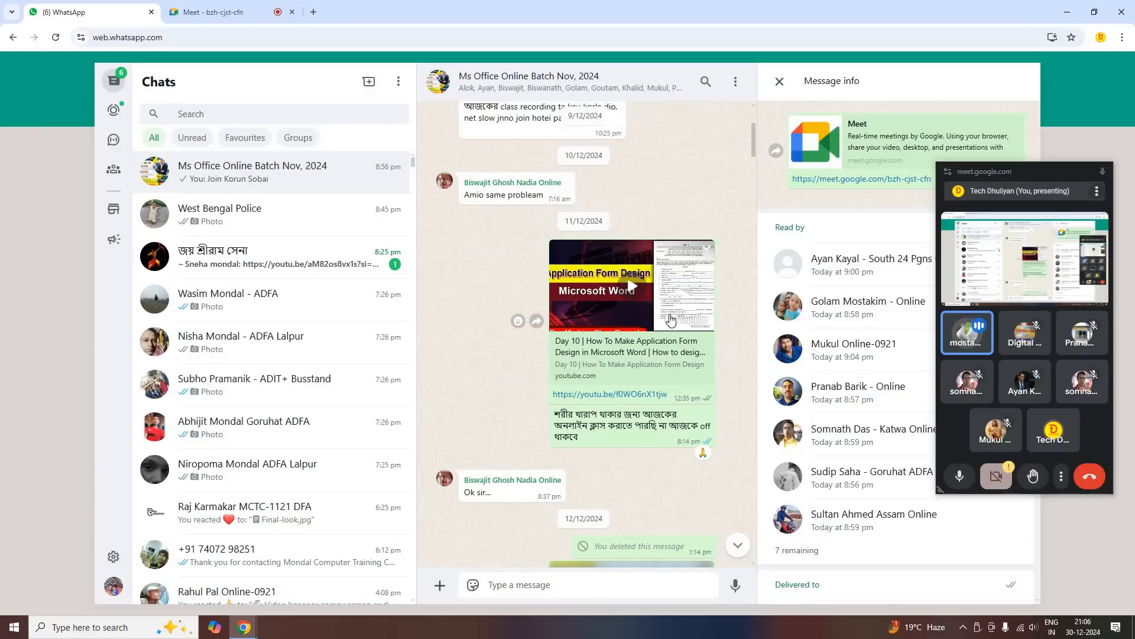
scroll(671, 320, up, 6)
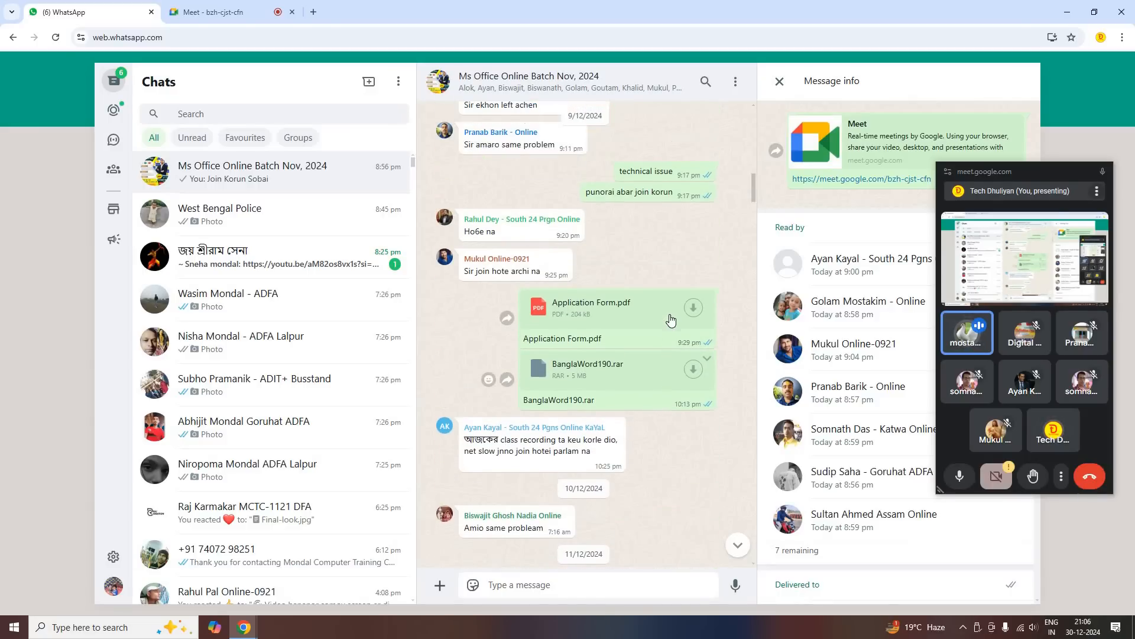
scroll(664, 301, up, 4)
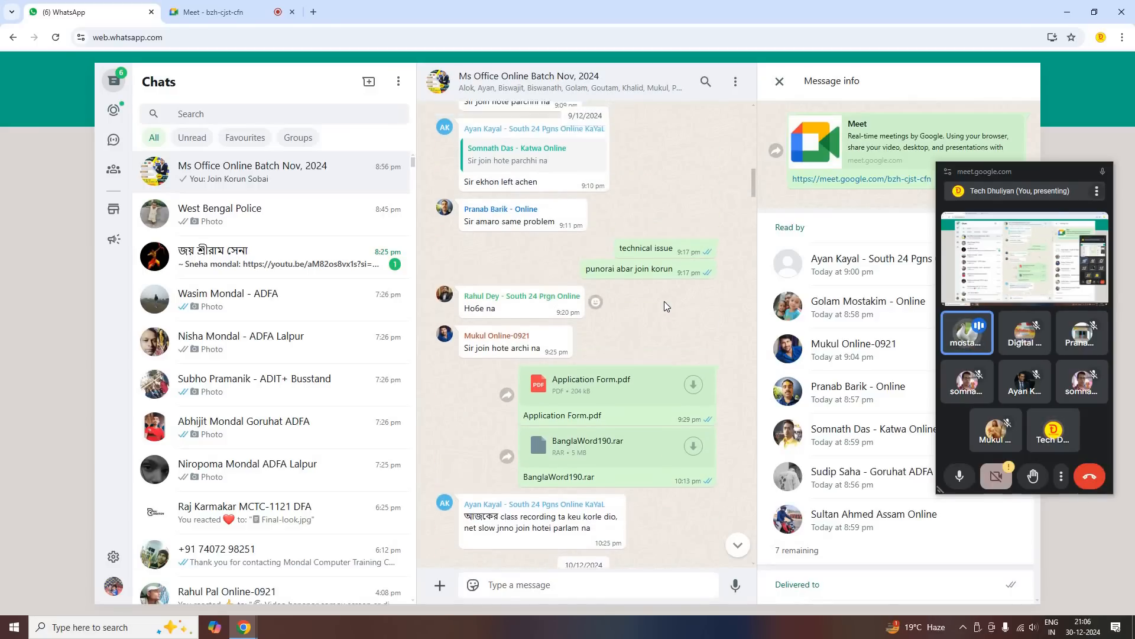
scroll(665, 302, up, 7)
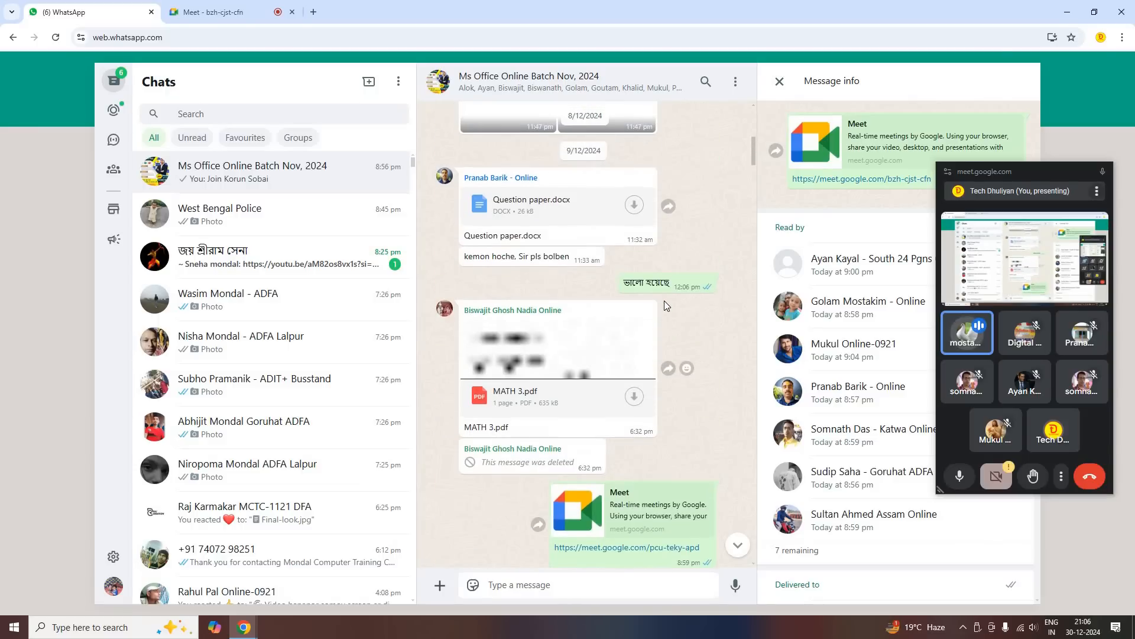
scroll(665, 301, up, 2)
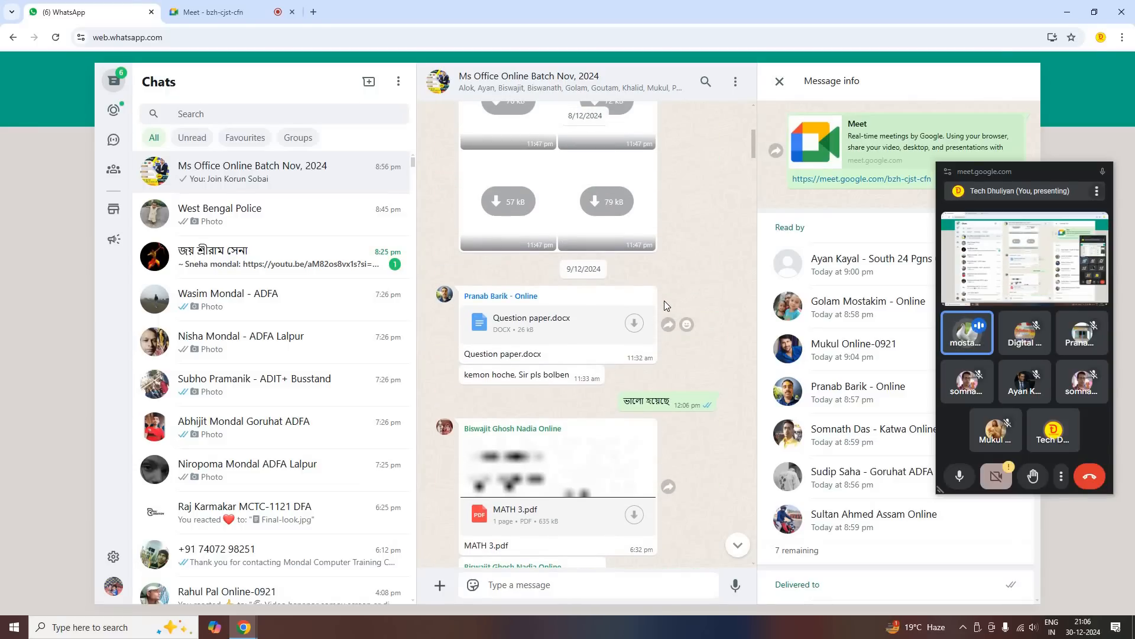
scroll(665, 301, up, 5)
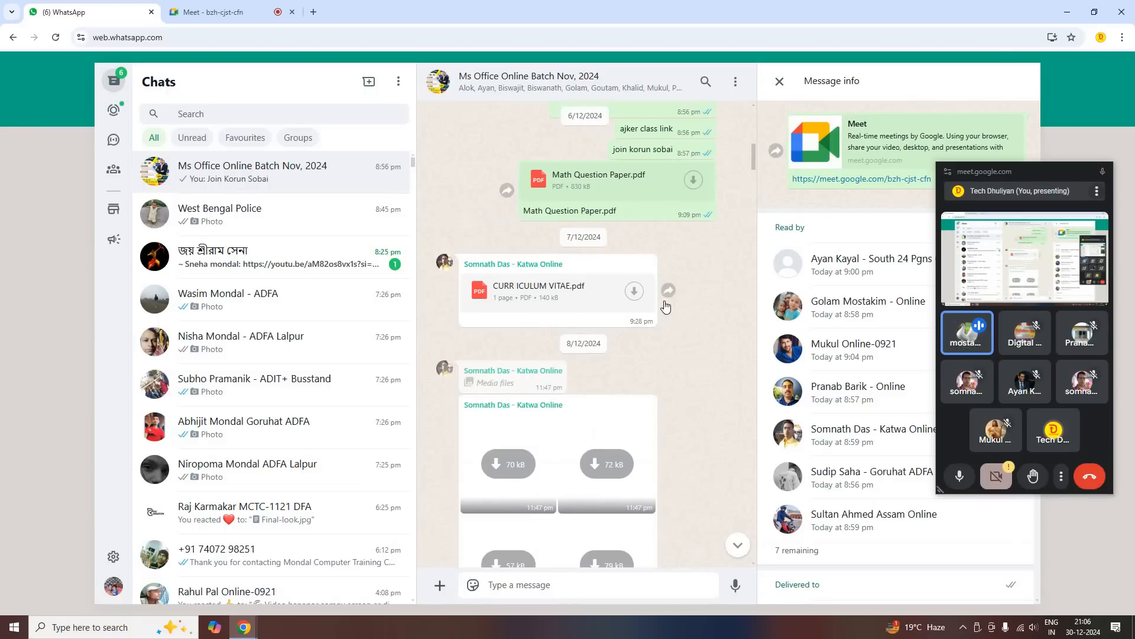
scroll(661, 311, up, 4)
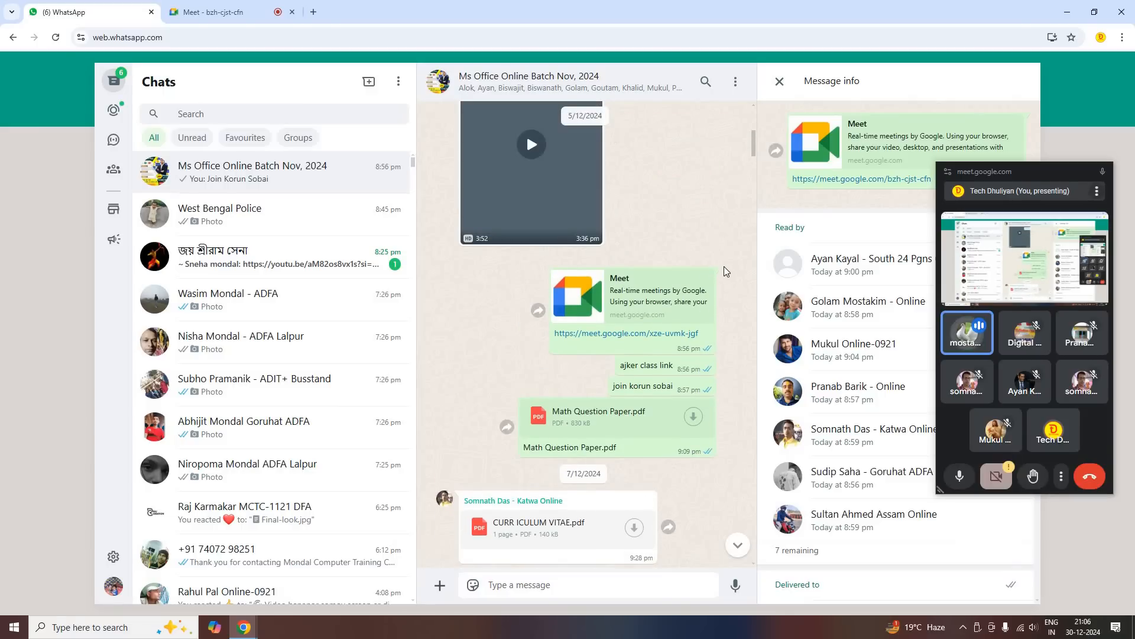
scroll(710, 269, up, 1)
scroll(686, 307, up, 10)
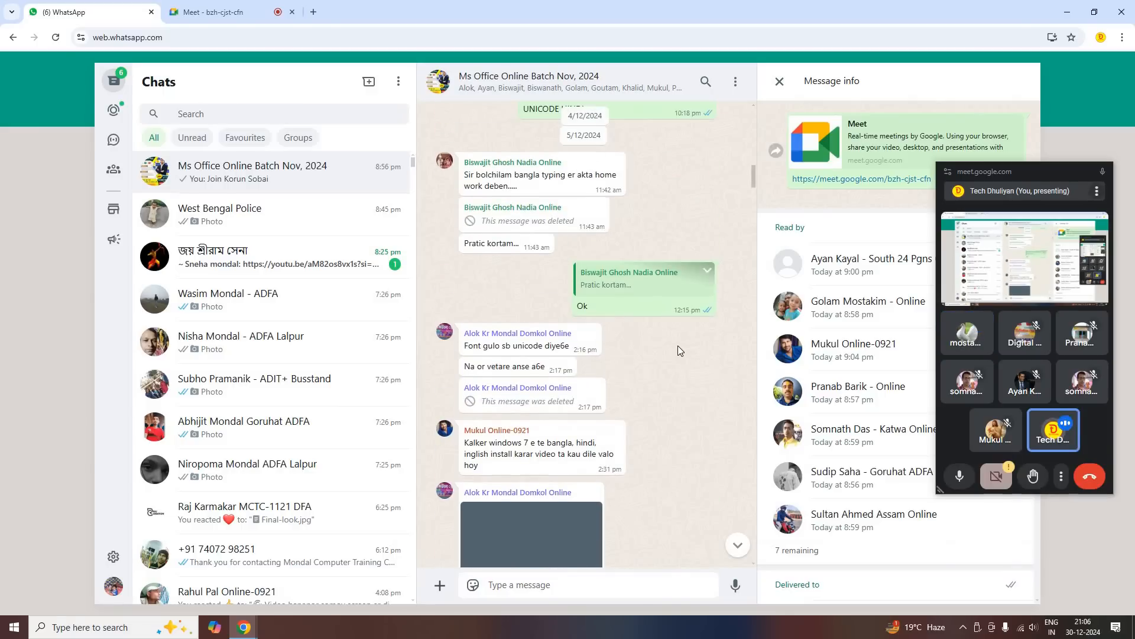
scroll(679, 347, up, 6)
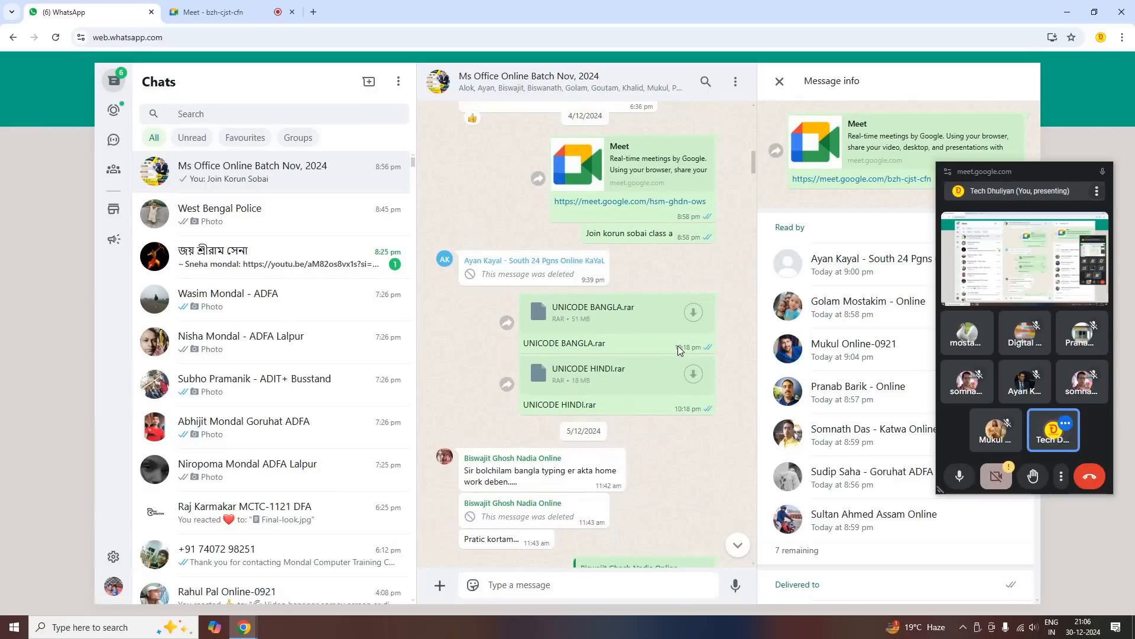
scroll(679, 350, up, 6)
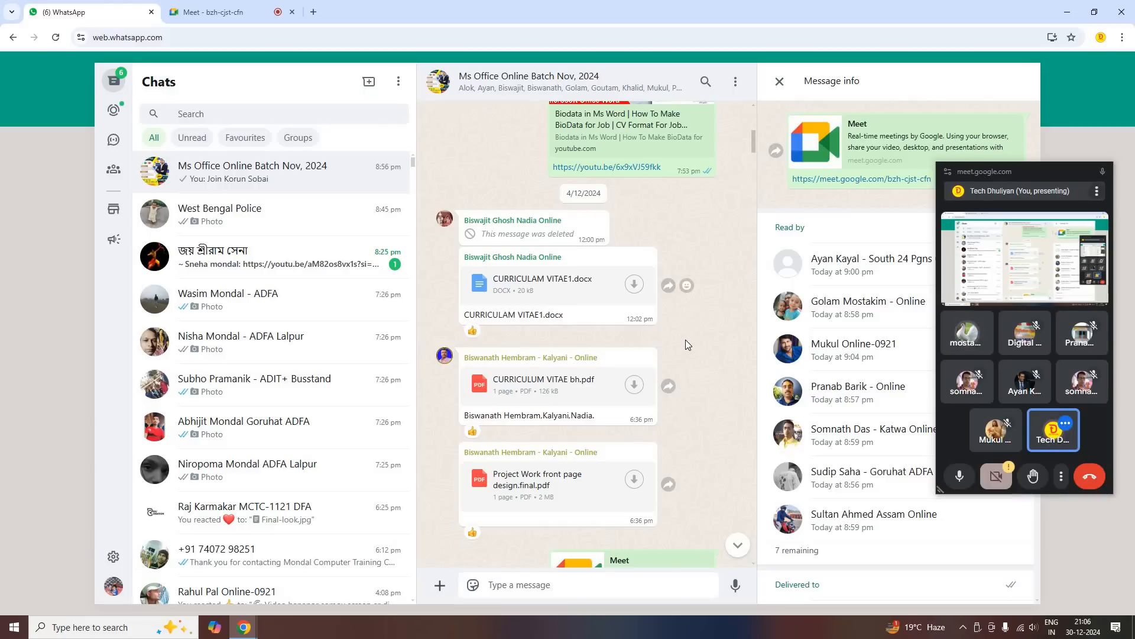
scroll(686, 340, up, 4)
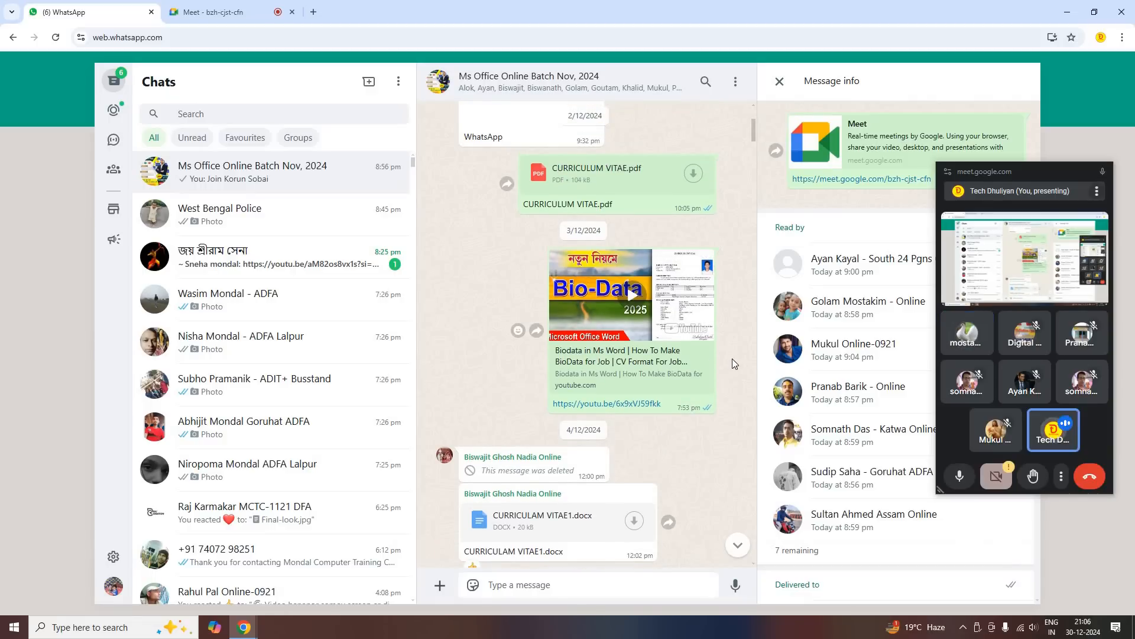
scroll(732, 359, up, 6)
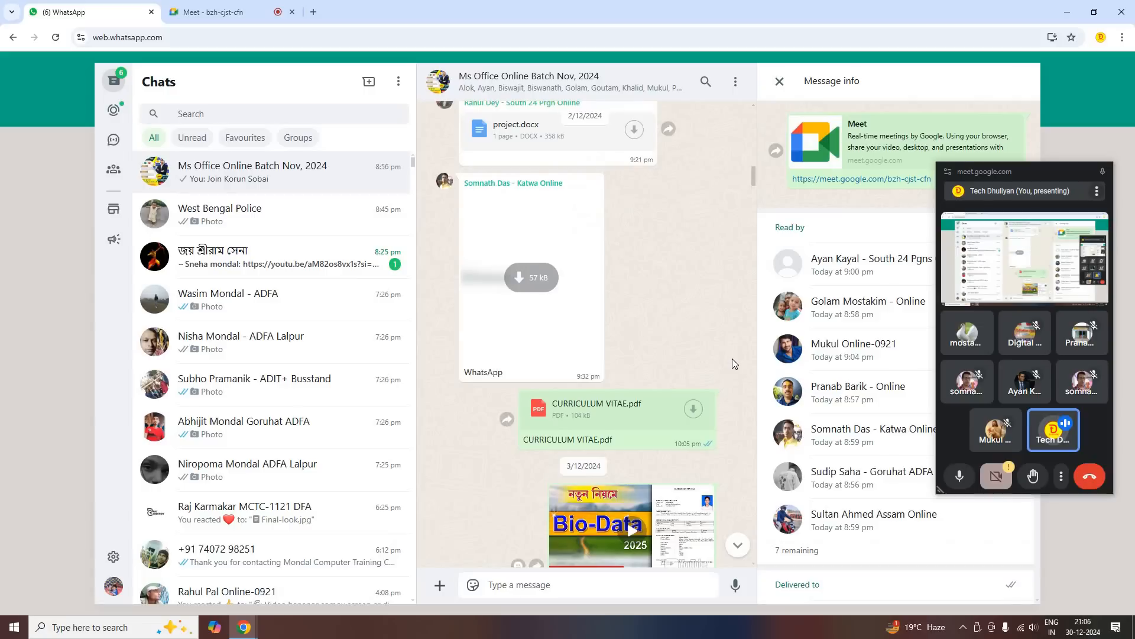
scroll(734, 362, up, 7)
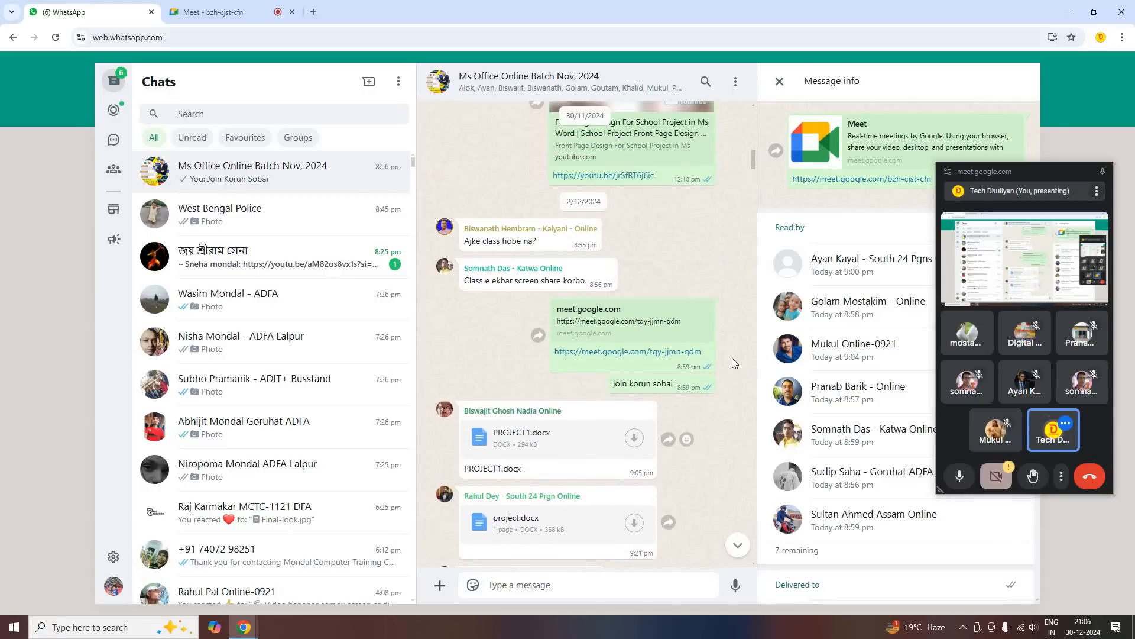
scroll(733, 363, up, 1)
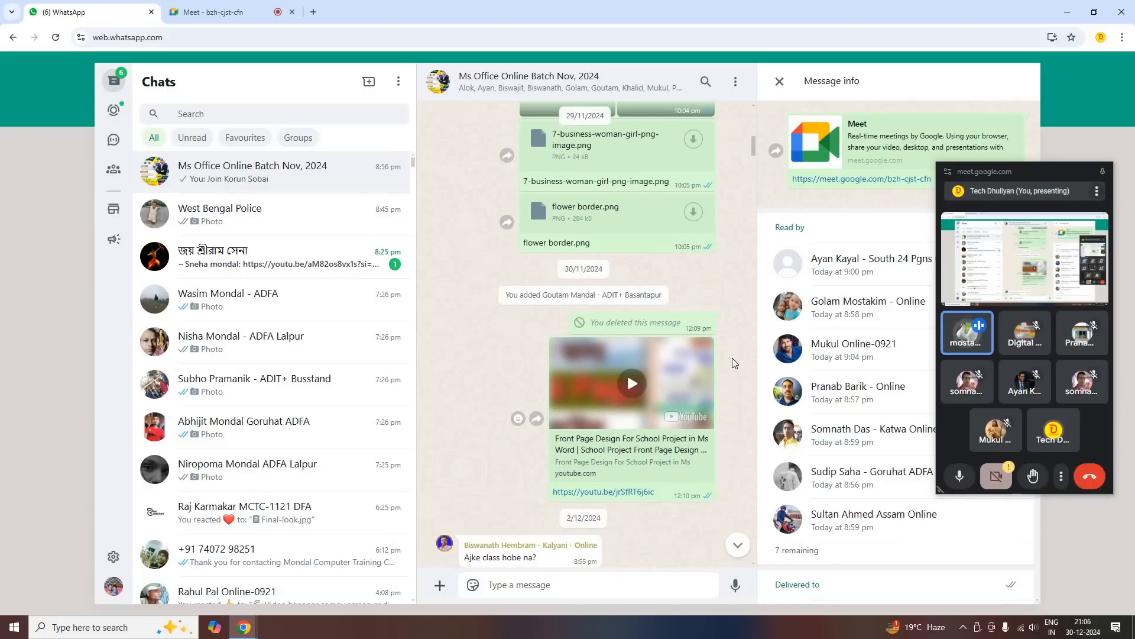
scroll(733, 362, up, 6)
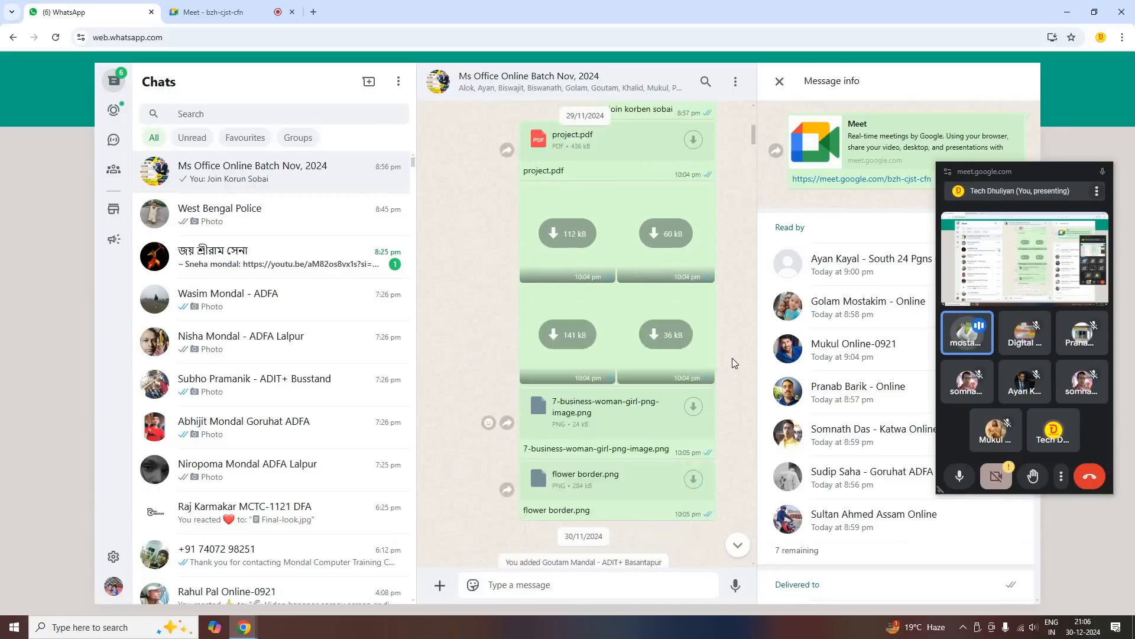
scroll(733, 358, up, 6)
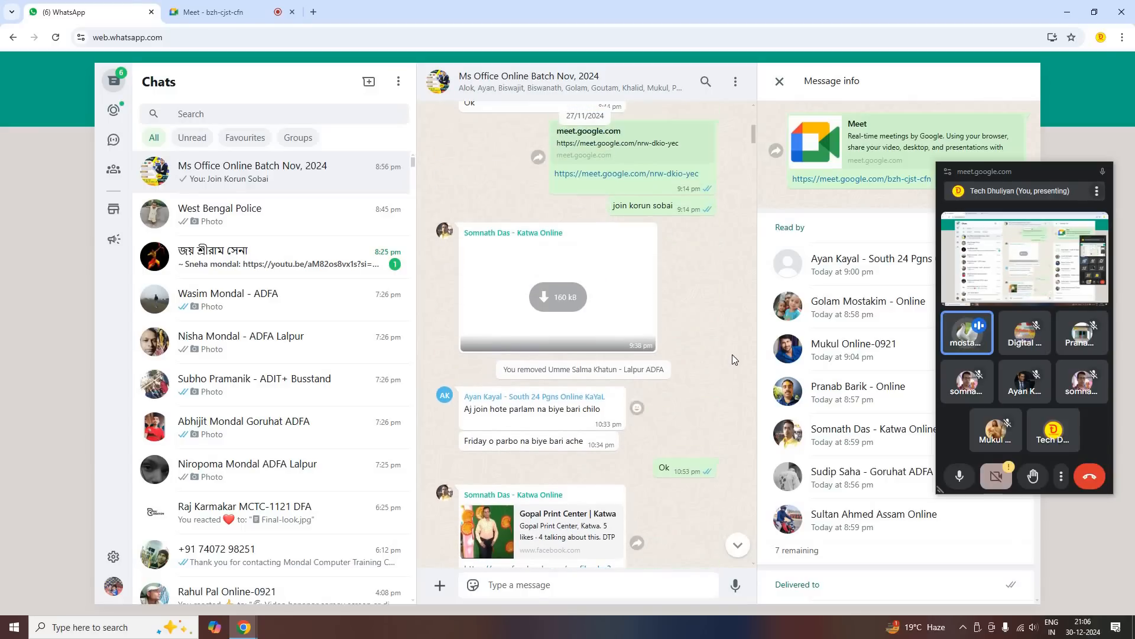
scroll(731, 353, up, 6)
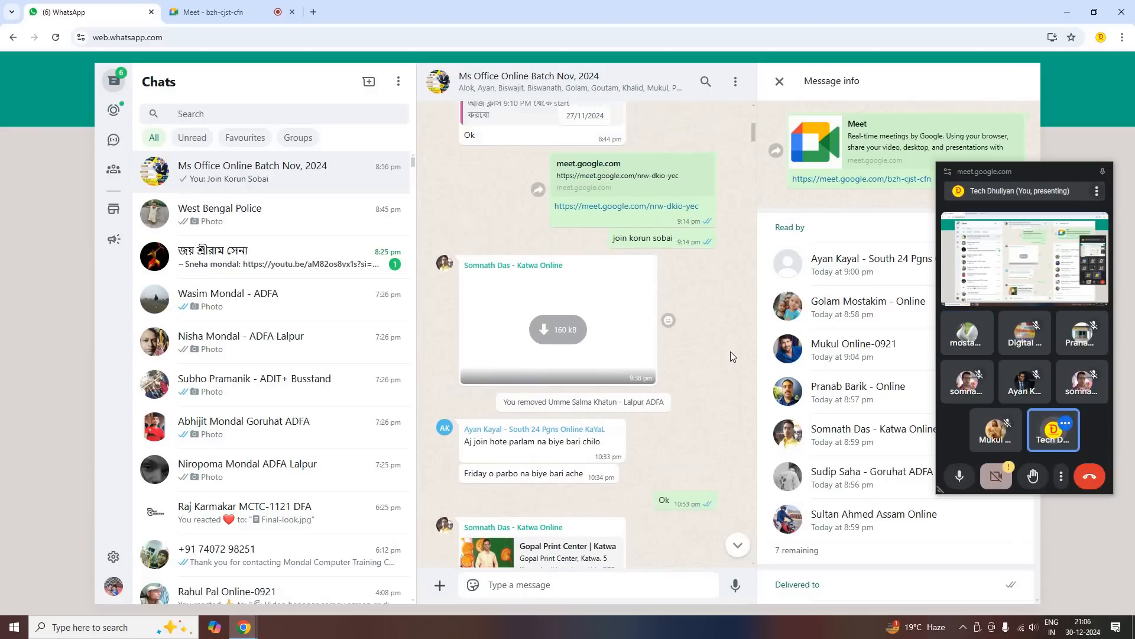
scroll(709, 335, up, 10)
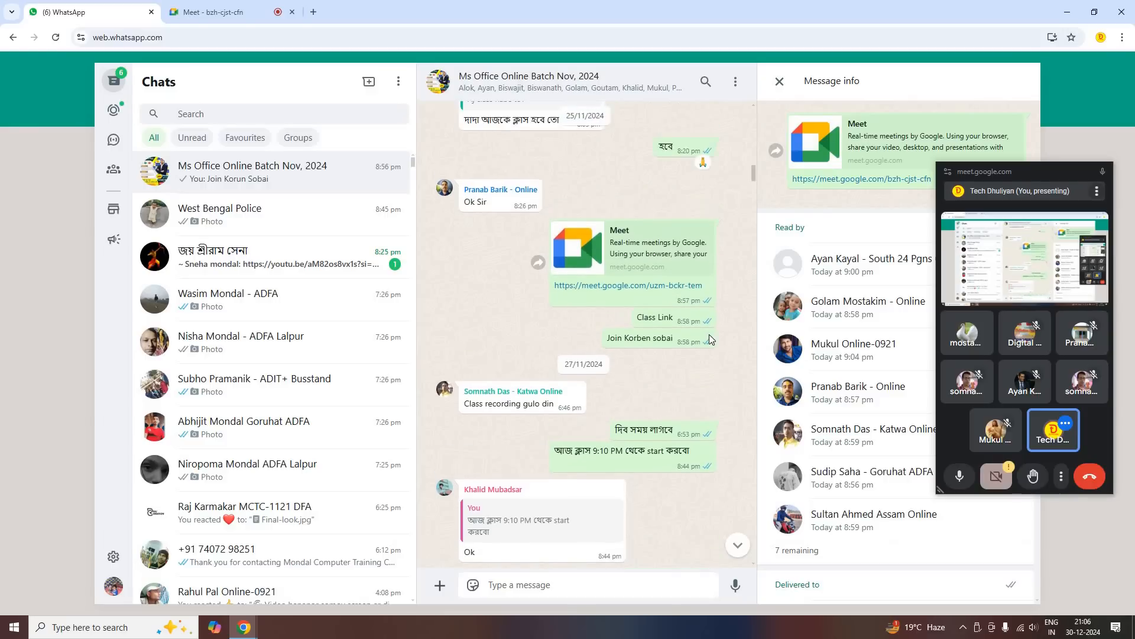
scroll(708, 333, up, 10)
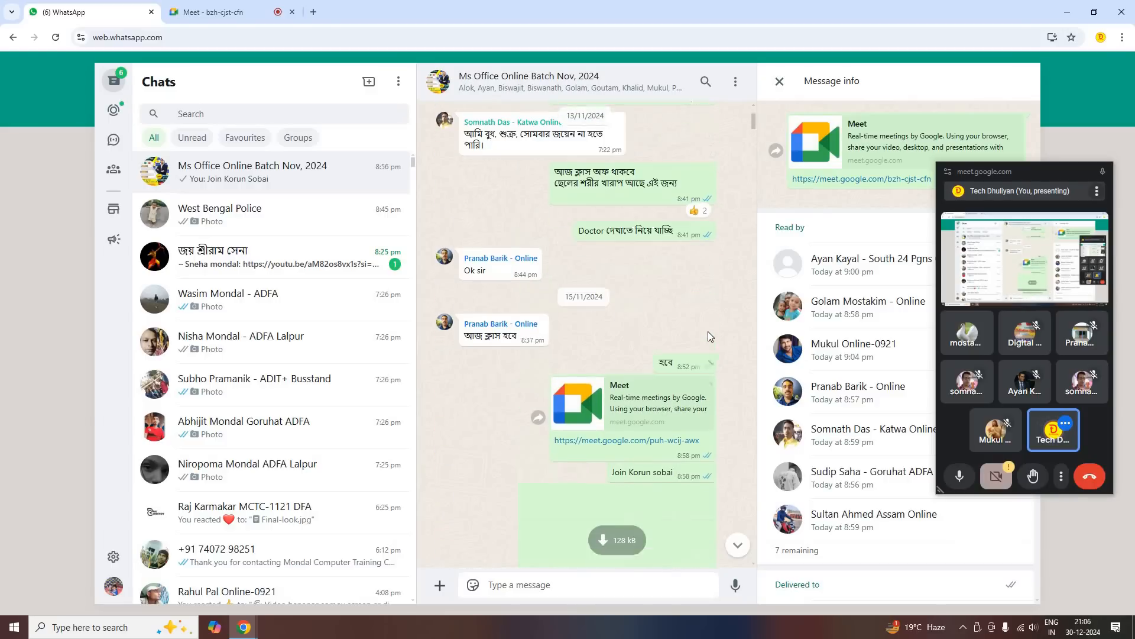
scroll(710, 334, up, 8)
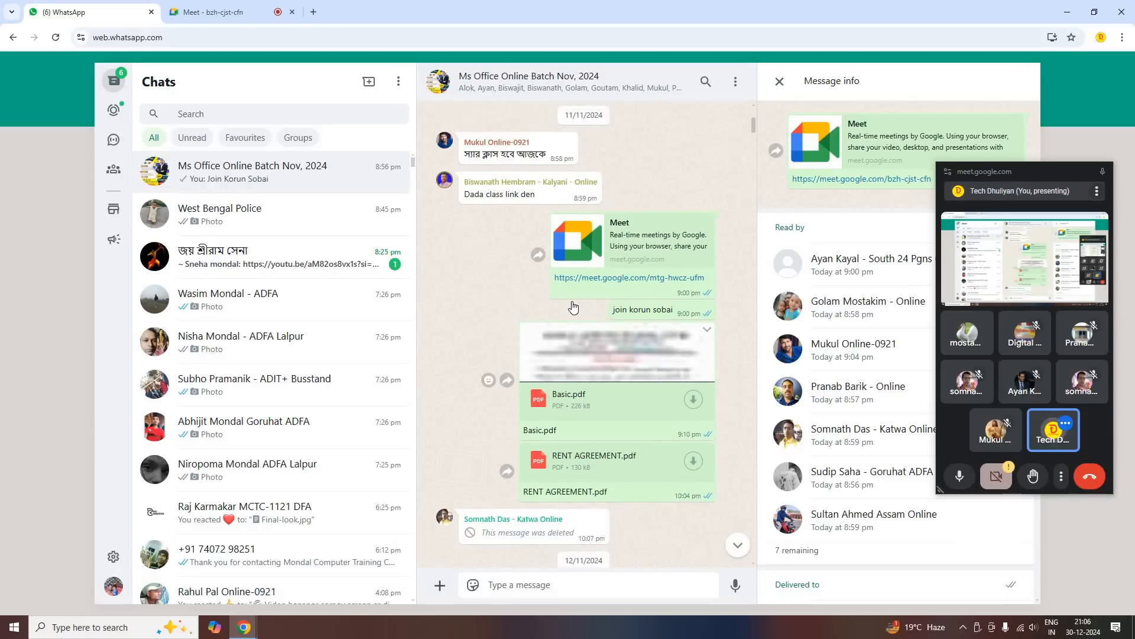
Forward Basic.pdf from the Ms Office Online Batch Nov, 2024 group to the online student's individual chat
click(507, 380)
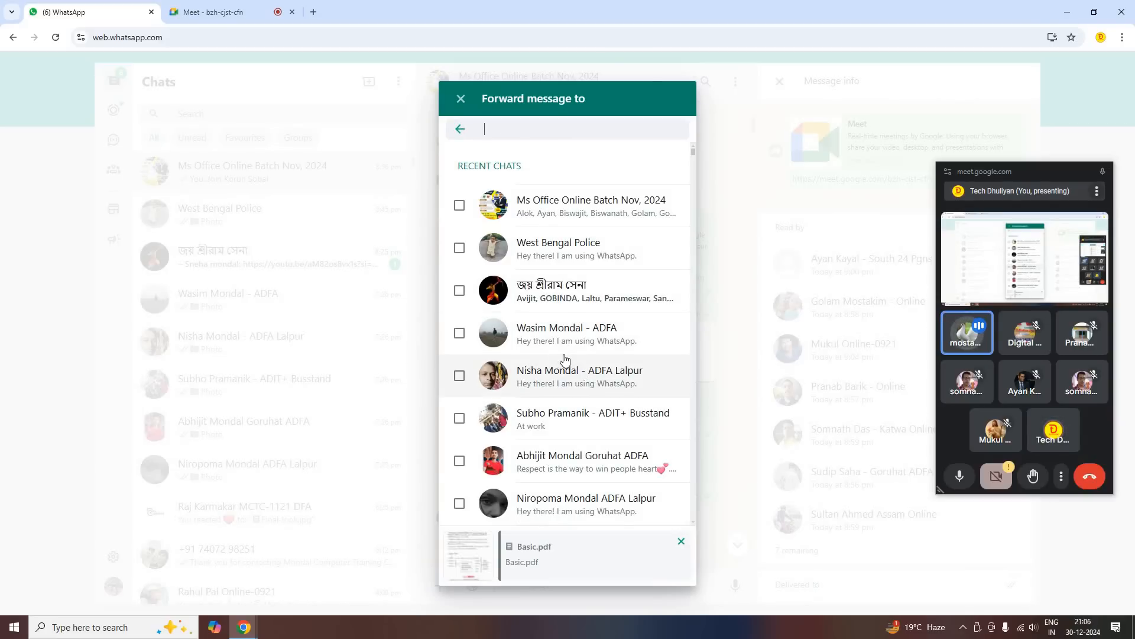
scroll(566, 359, down, 8)
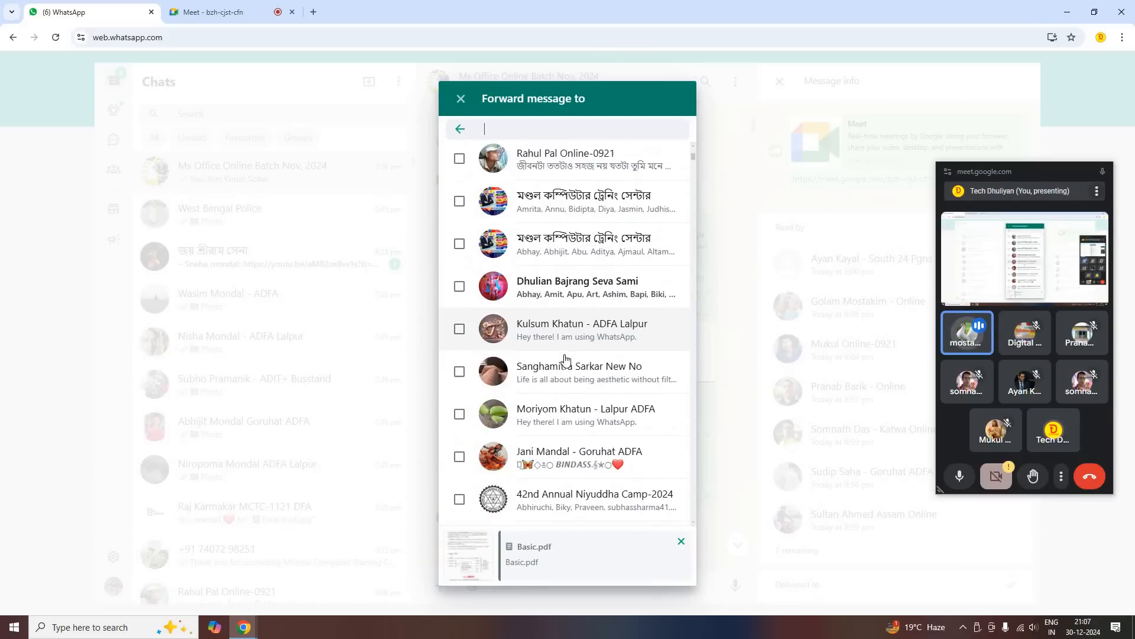
scroll(566, 359, down, 4)
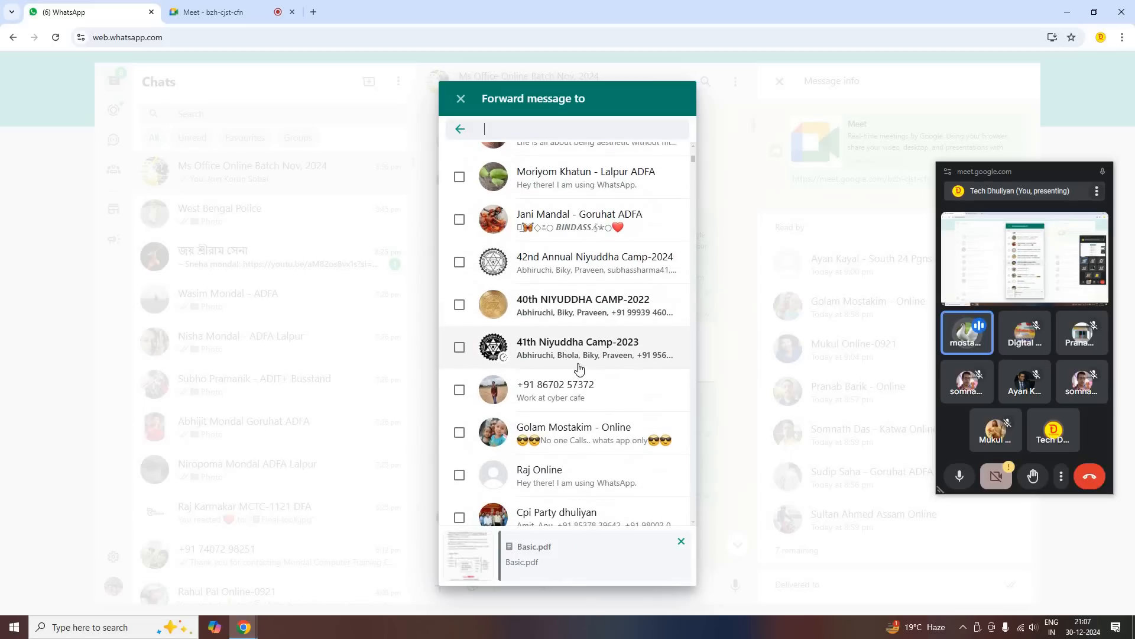
scroll(591, 373, down, 1)
click(591, 375)
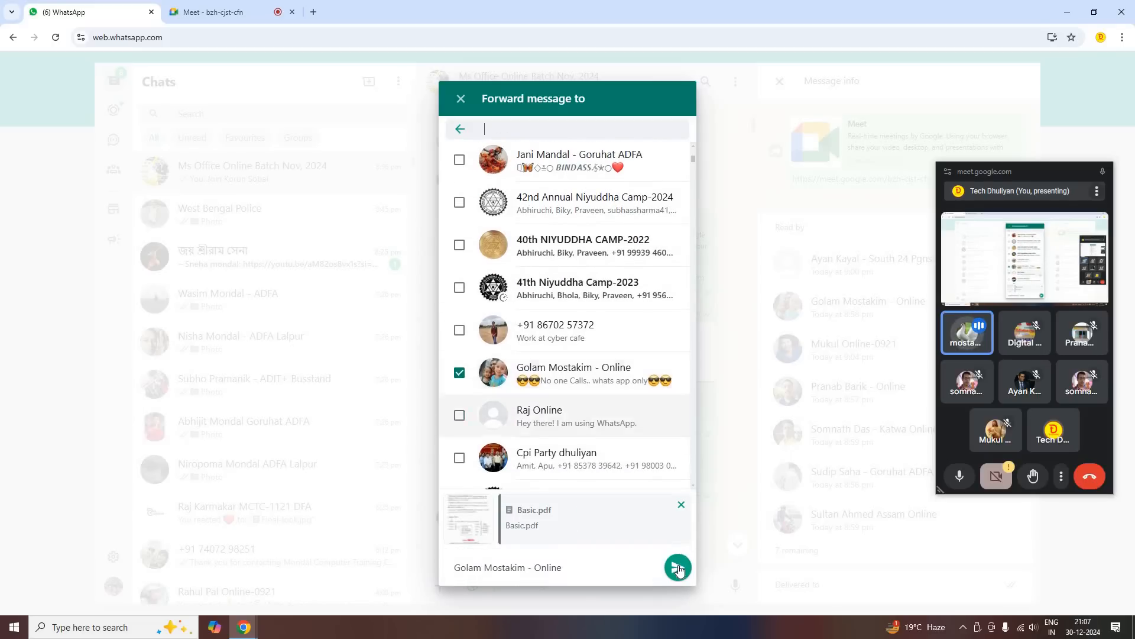
scroll(680, 571, down, 1)
click(677, 563)
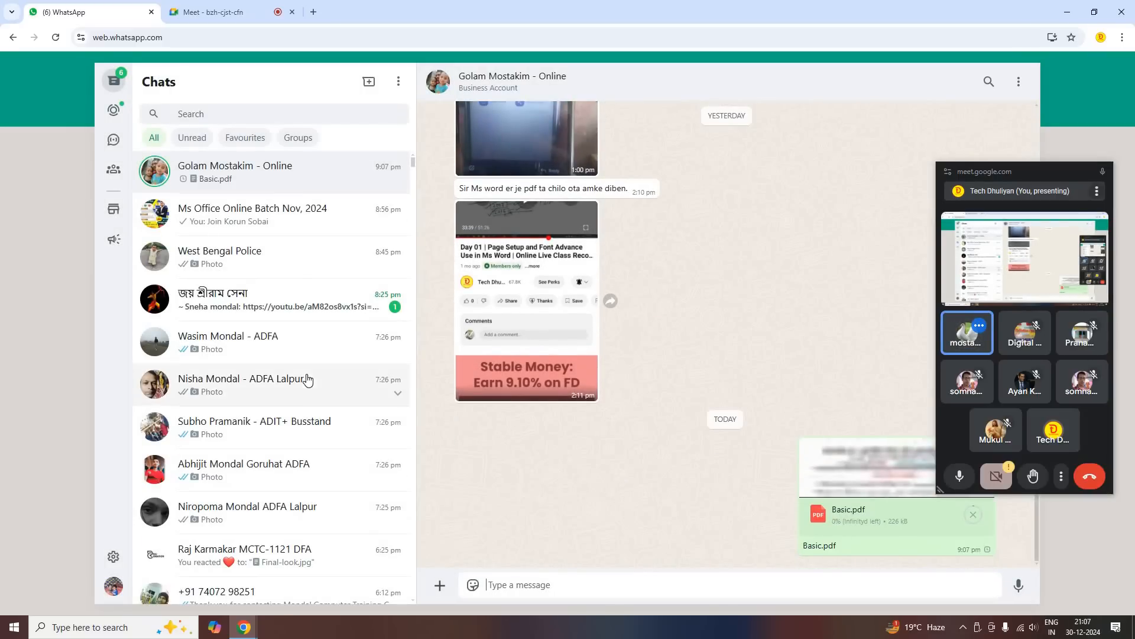
Leave the Meet call for the desktop, launch Word with the run command winword, dismiss the activation notice and create a blank document
click(208, 12)
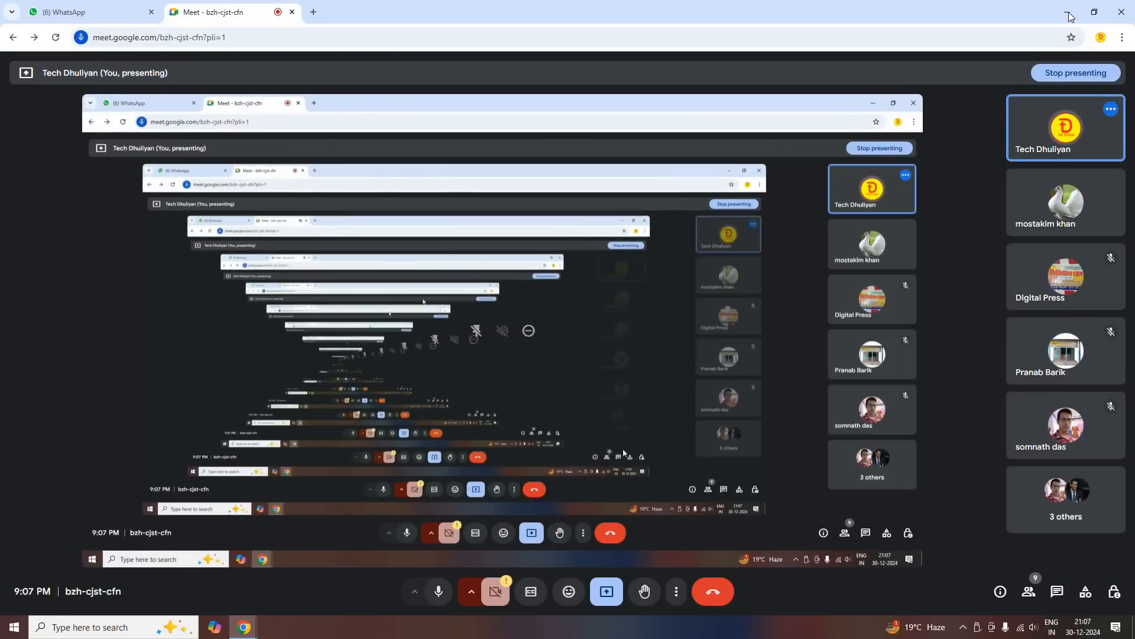
key(super+d)
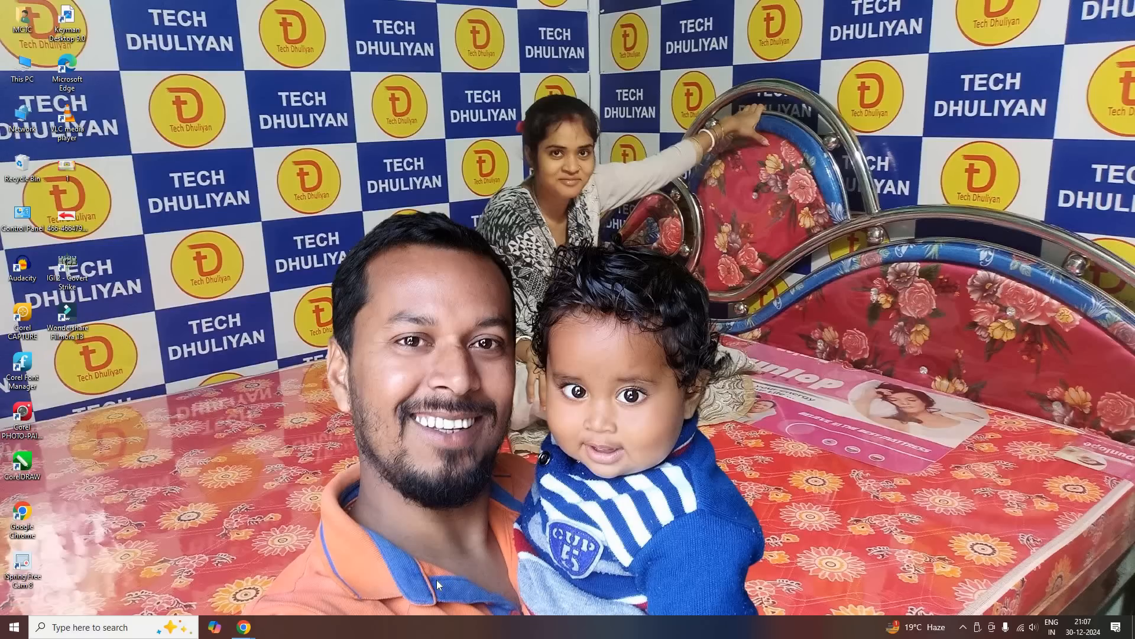
key(super+r)
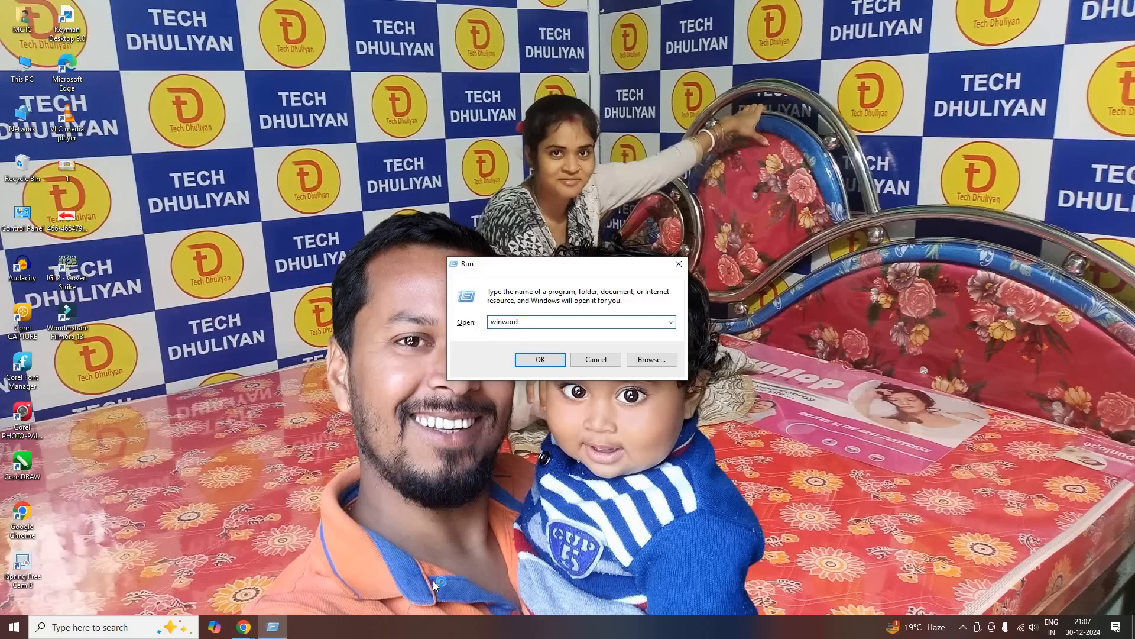
key(Return)
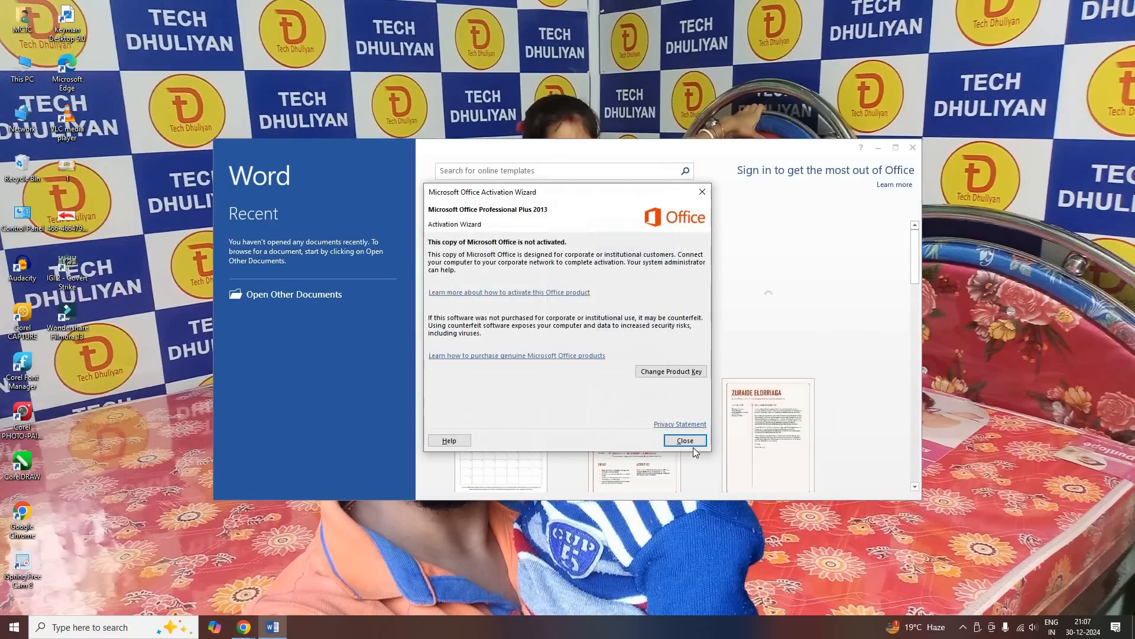
click(695, 444)
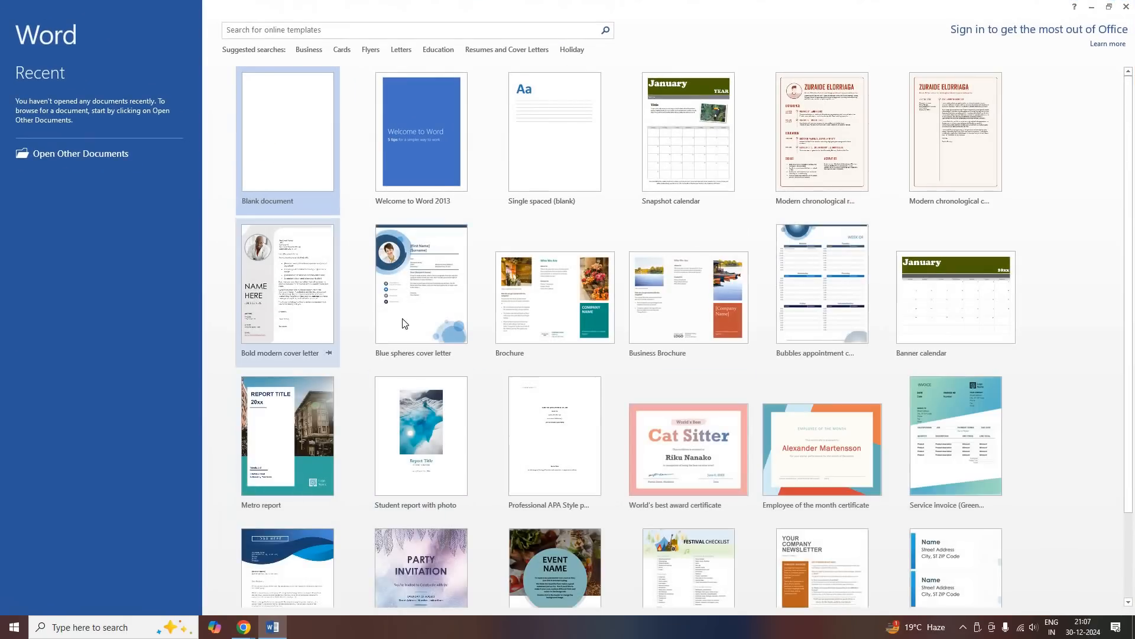
key(Return)
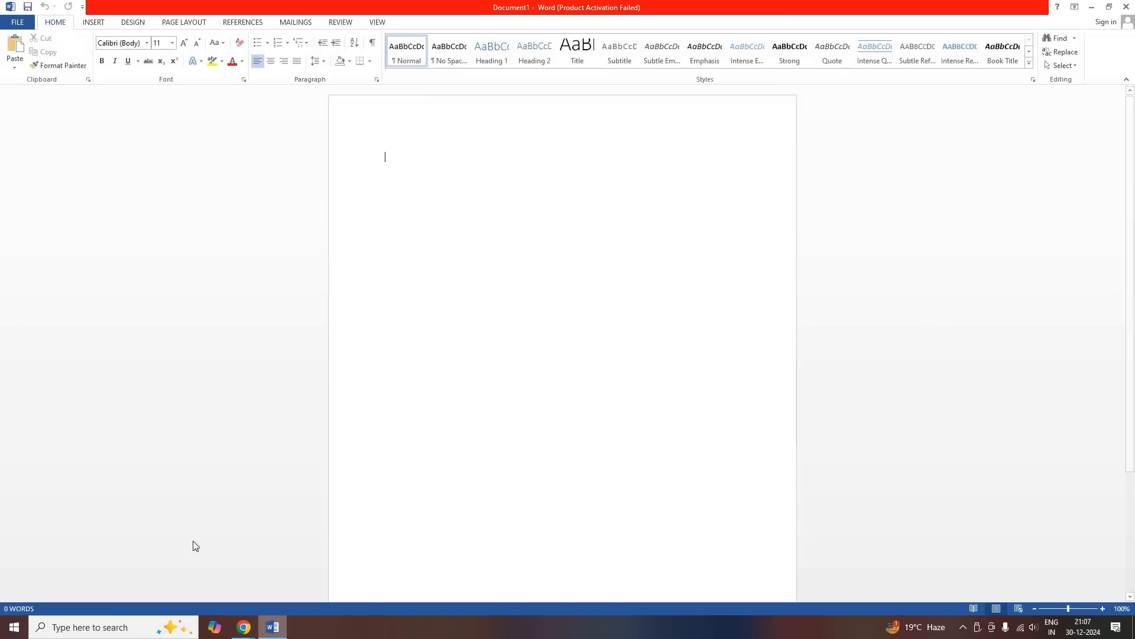
Check the student's WhatsApp chat and the Meet call in Chrome, and return to the blank Word document
click(177, 568)
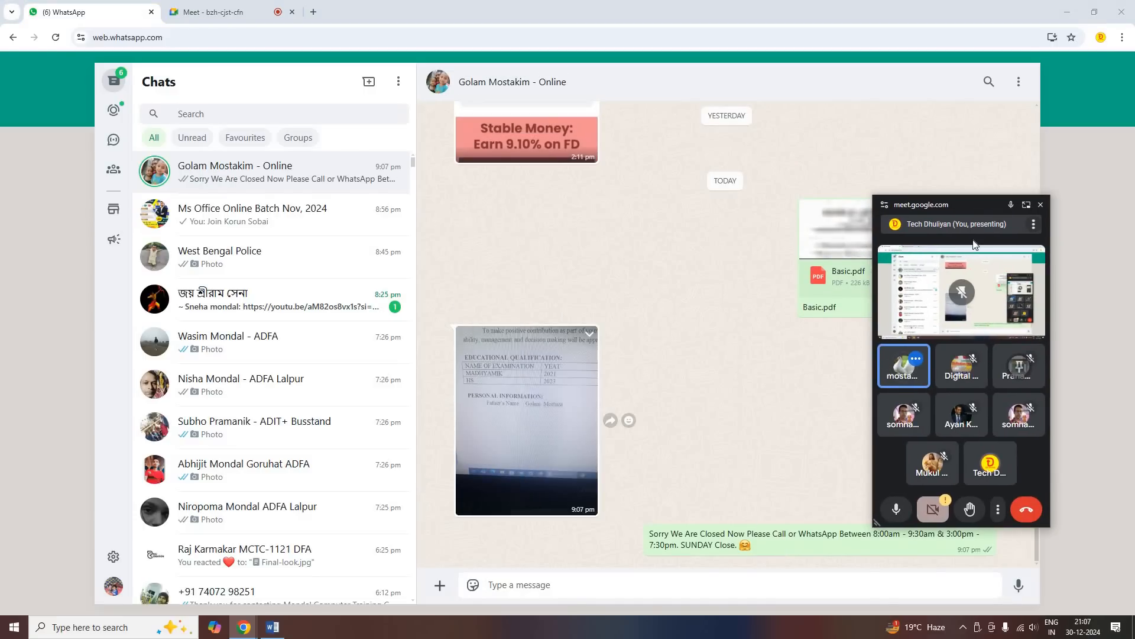
click(228, 13)
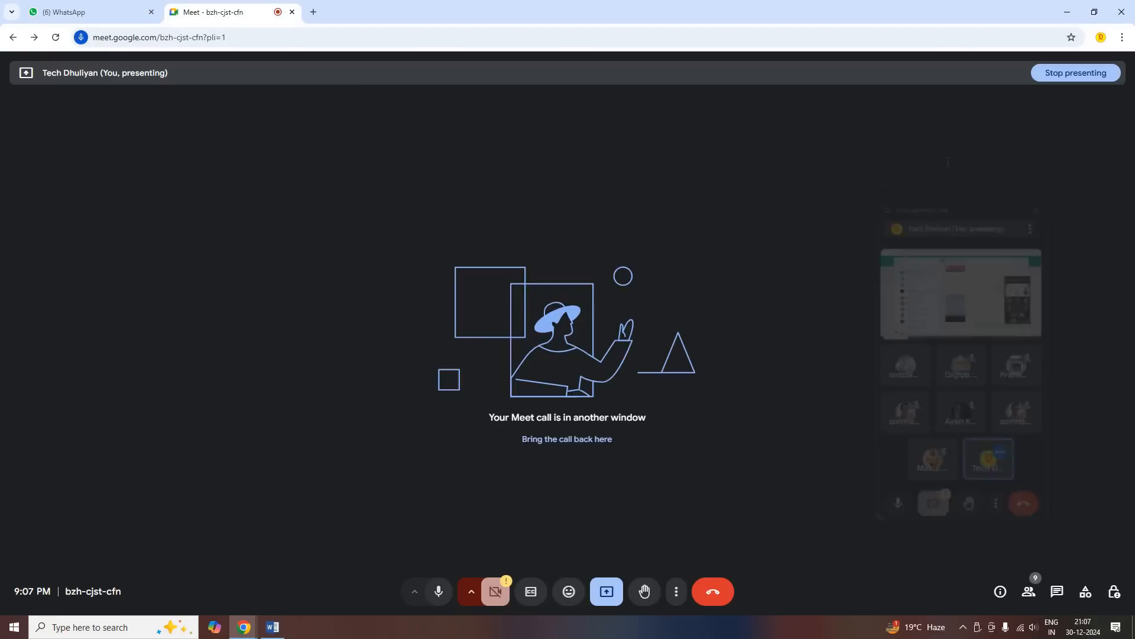
click(273, 627)
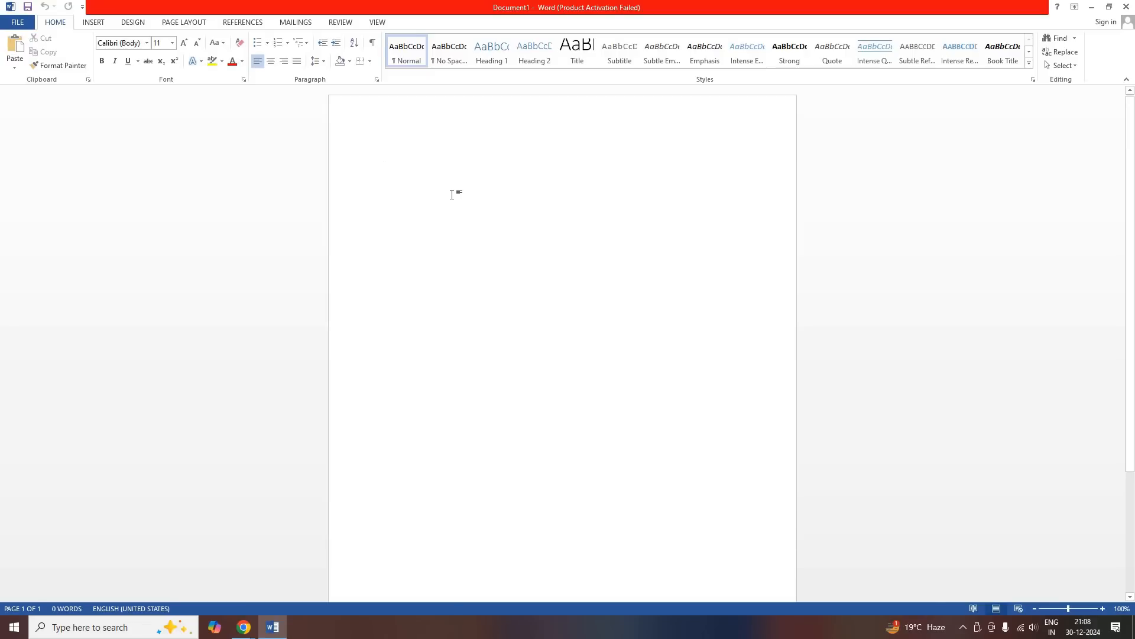
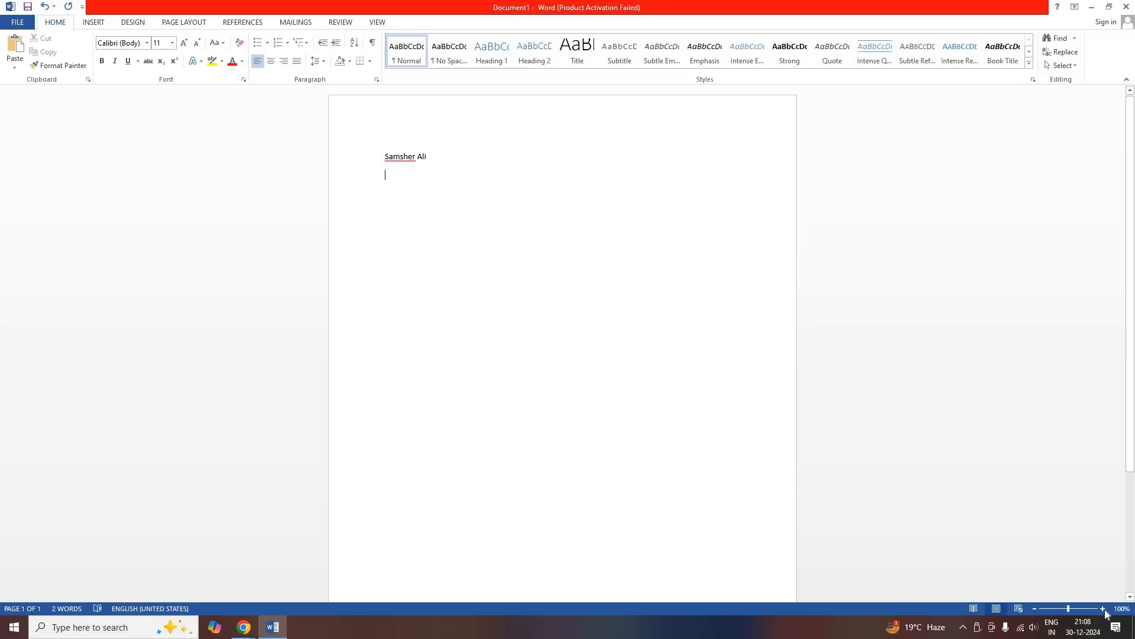
Enter a person's full name on the first line of the blank document and start a new line below it
ctrl+scroll(436, 260, up, 5)
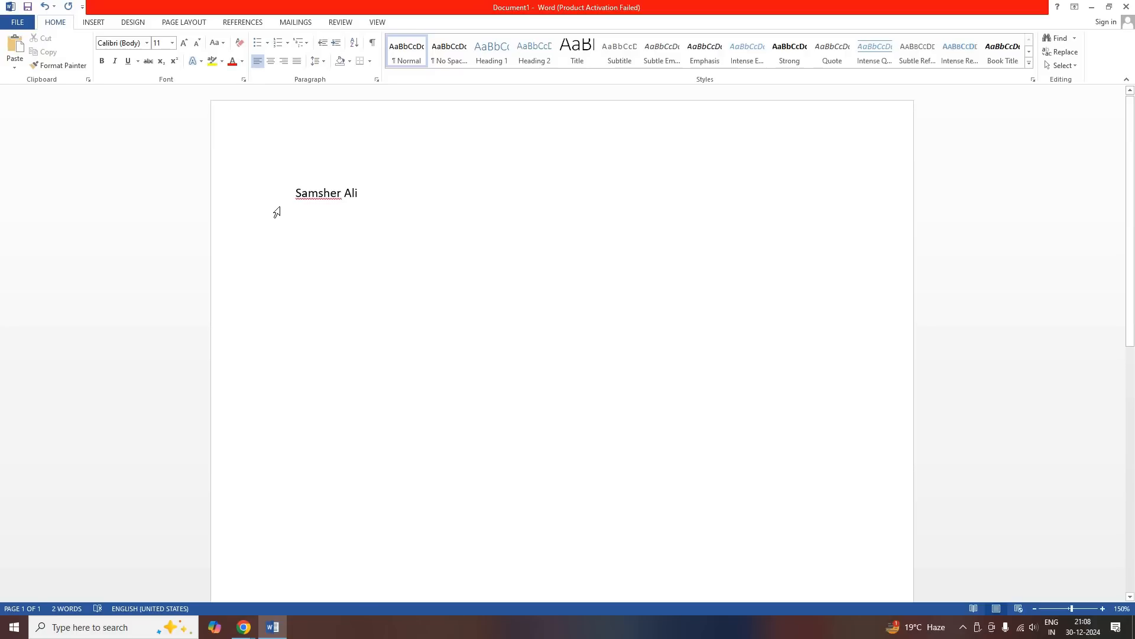
Clear the spelling flag from the typed name and put the cursor back on the empty line below it
right_click(307, 199)
double_click(304, 213)
drag(311, 222, 297, 199)
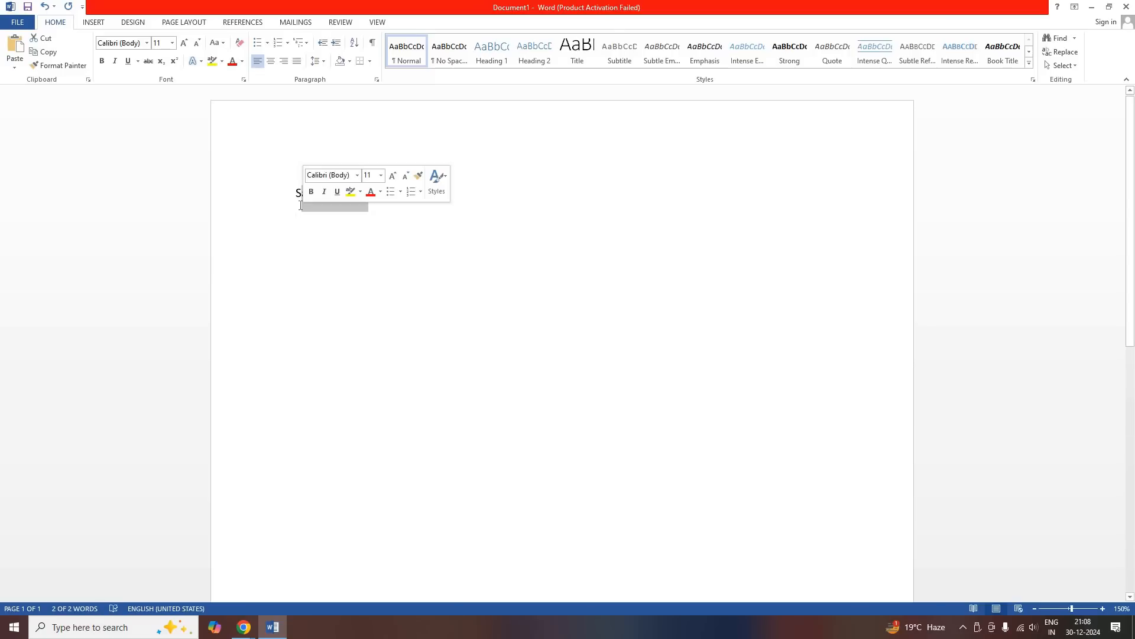
click(296, 213)
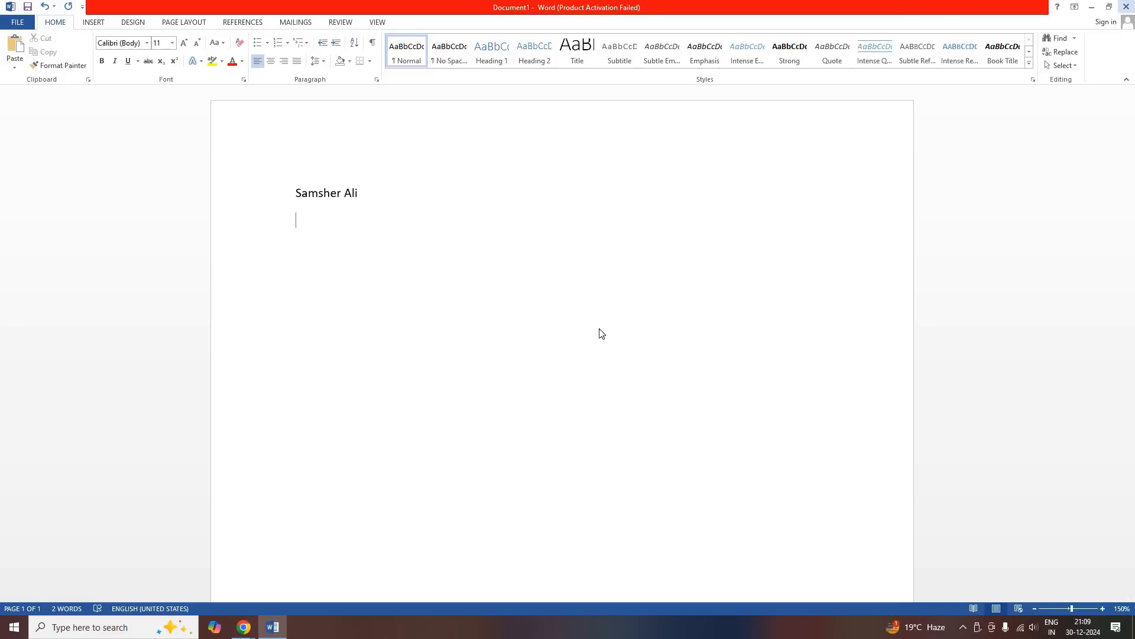
Close the Word document without saving it and switch back to the Meet call in Chrome
click(579, 336)
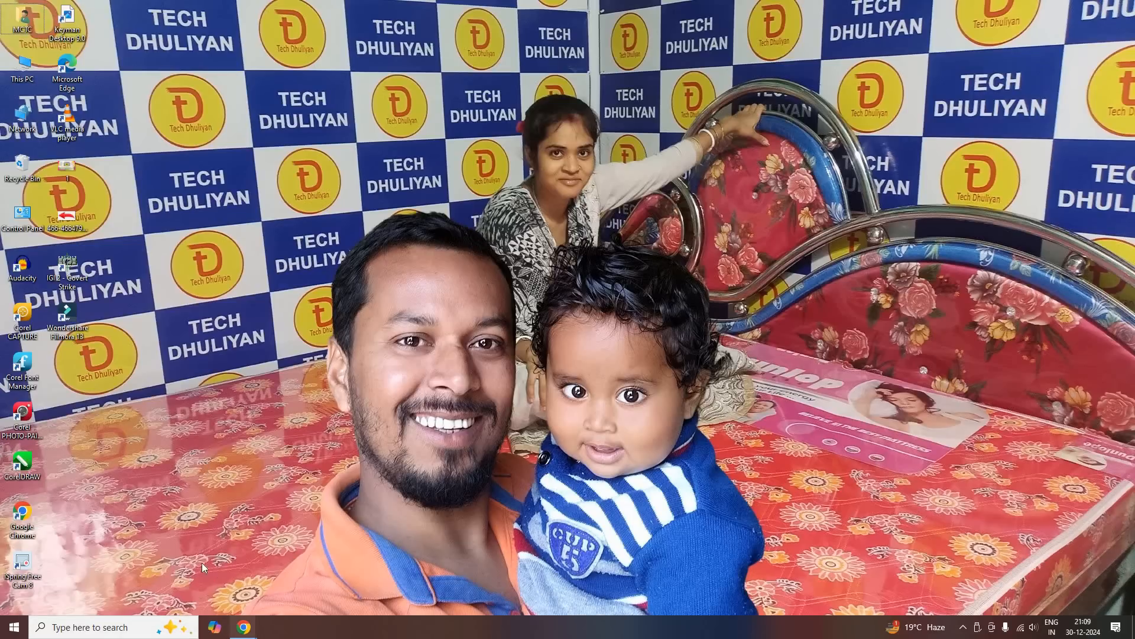
mouse_move(244, 626)
click(321, 573)
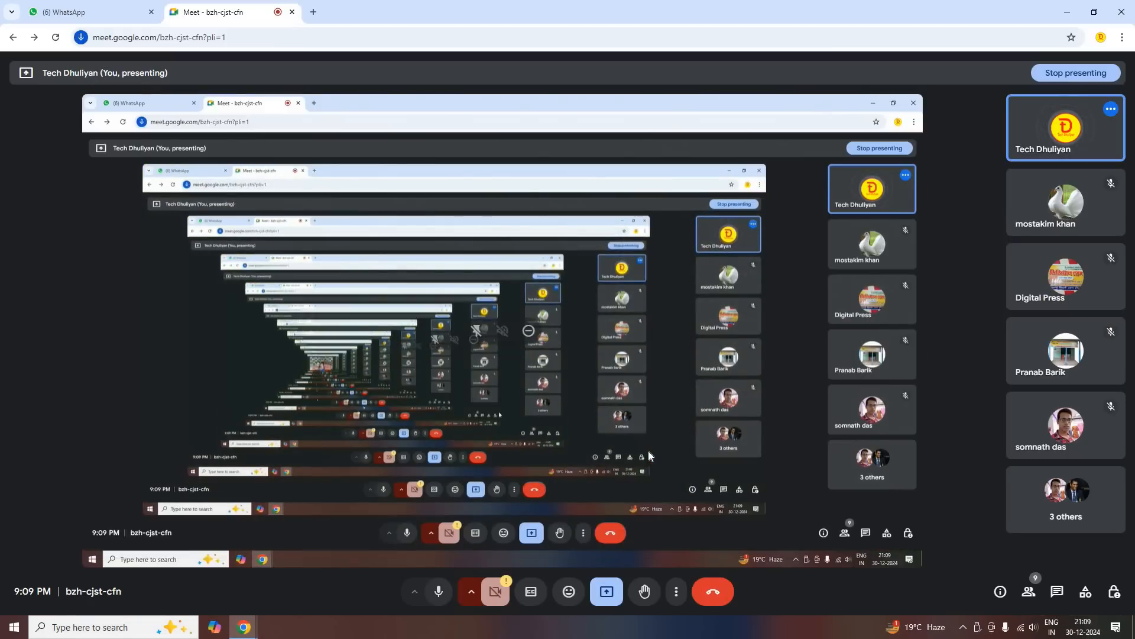
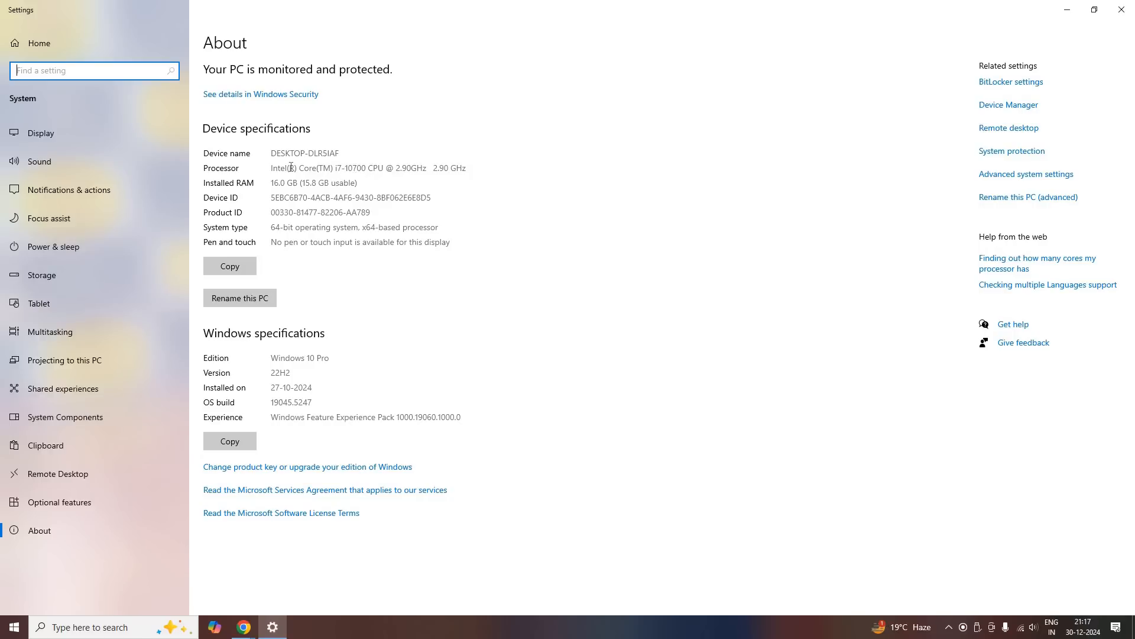
Check the installed RAM in the PC's device specifications and close the Settings window
drag(271, 184, 318, 184)
click(465, 198)
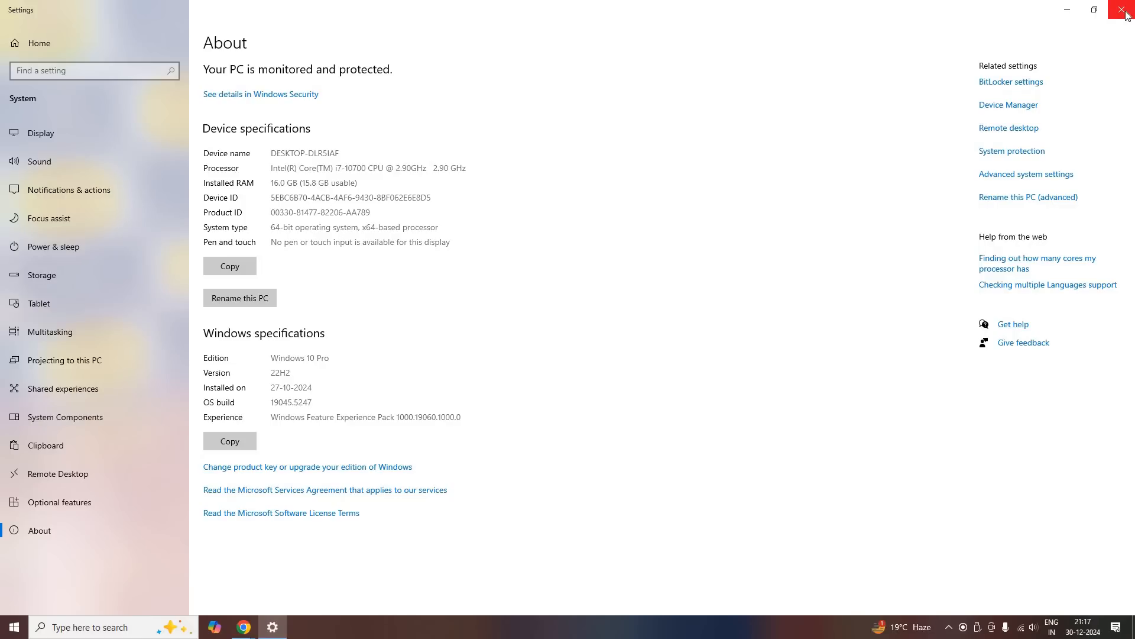
key(alt+F4)
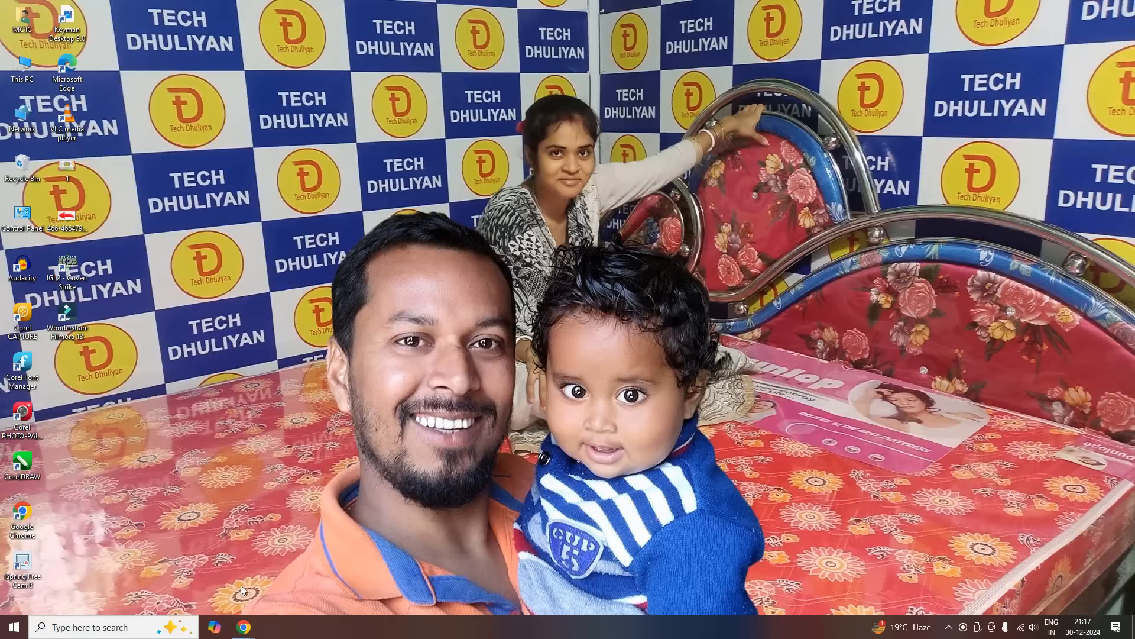
Check the Meet call in Chrome and minimize the browser to return to the desktop
mouse_move(244, 627)
click(177, 569)
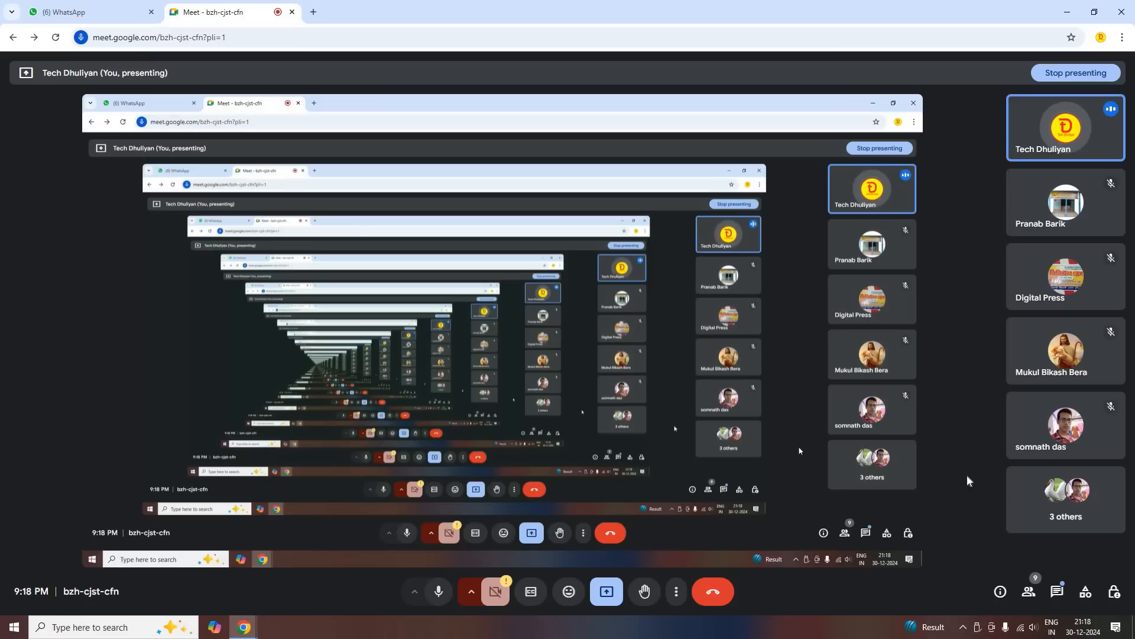
click(1069, 15)
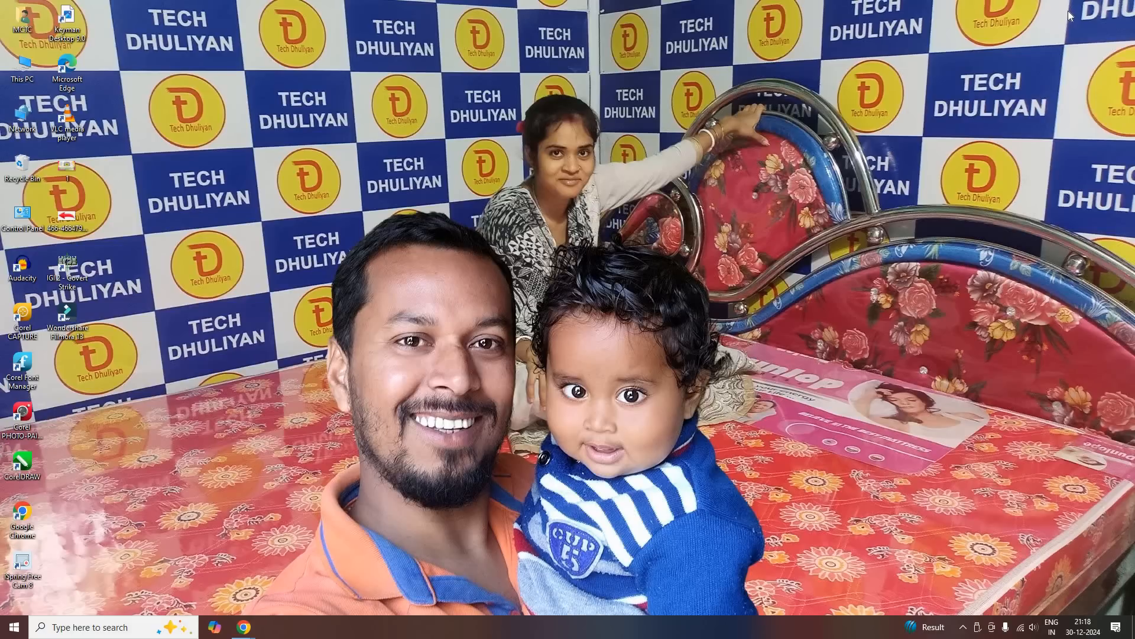
click(14, 626)
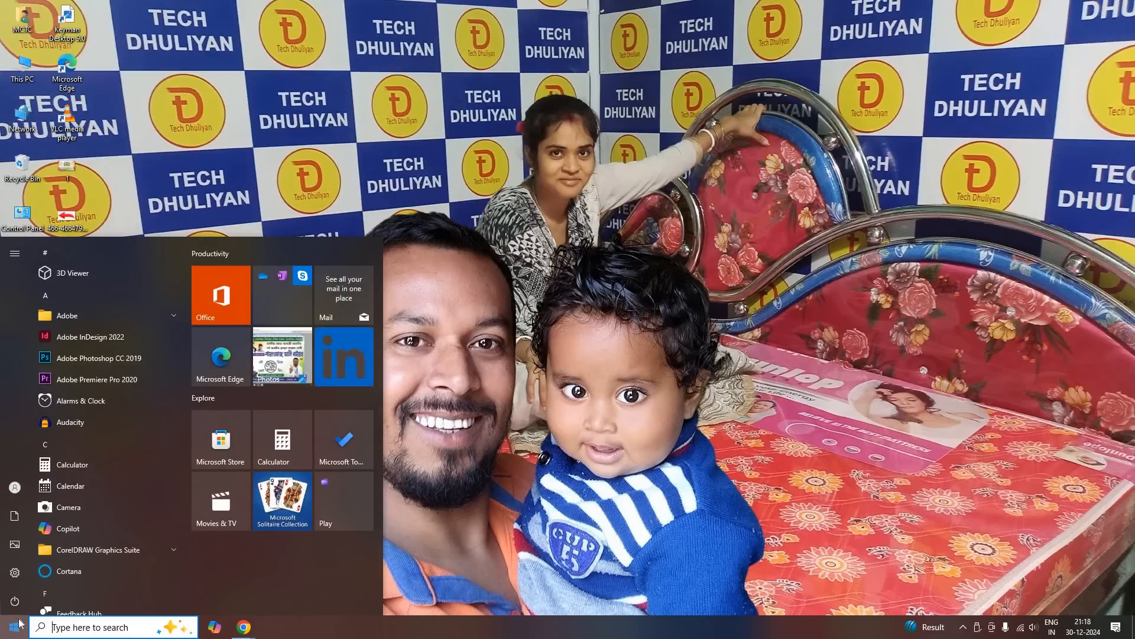
scroll(124, 443, down, 5)
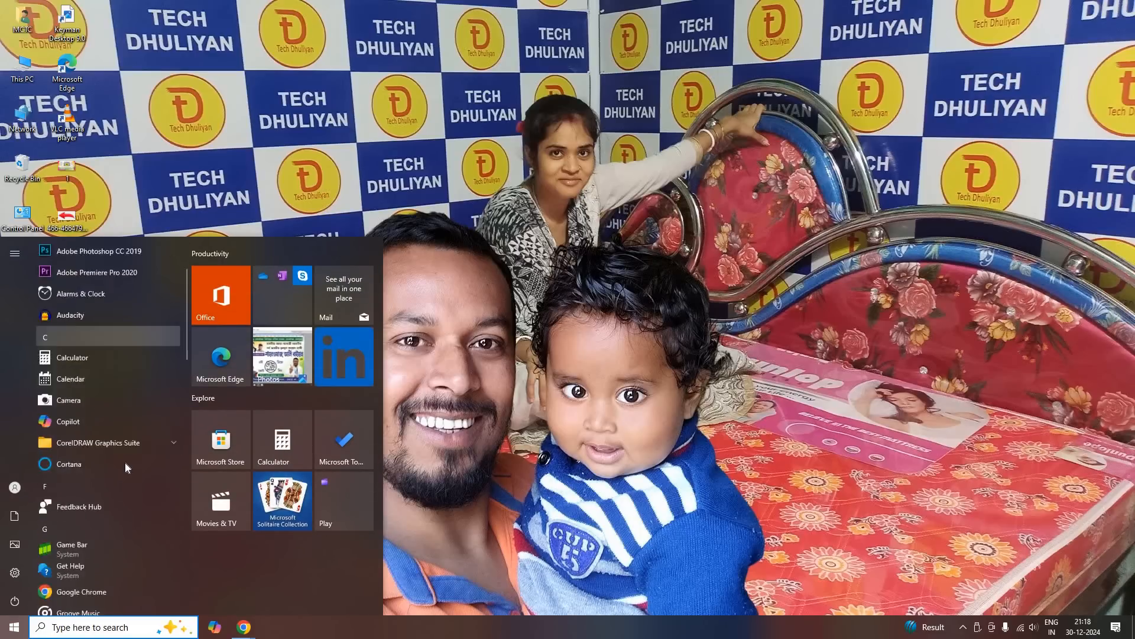
scroll(122, 441, down, 3)
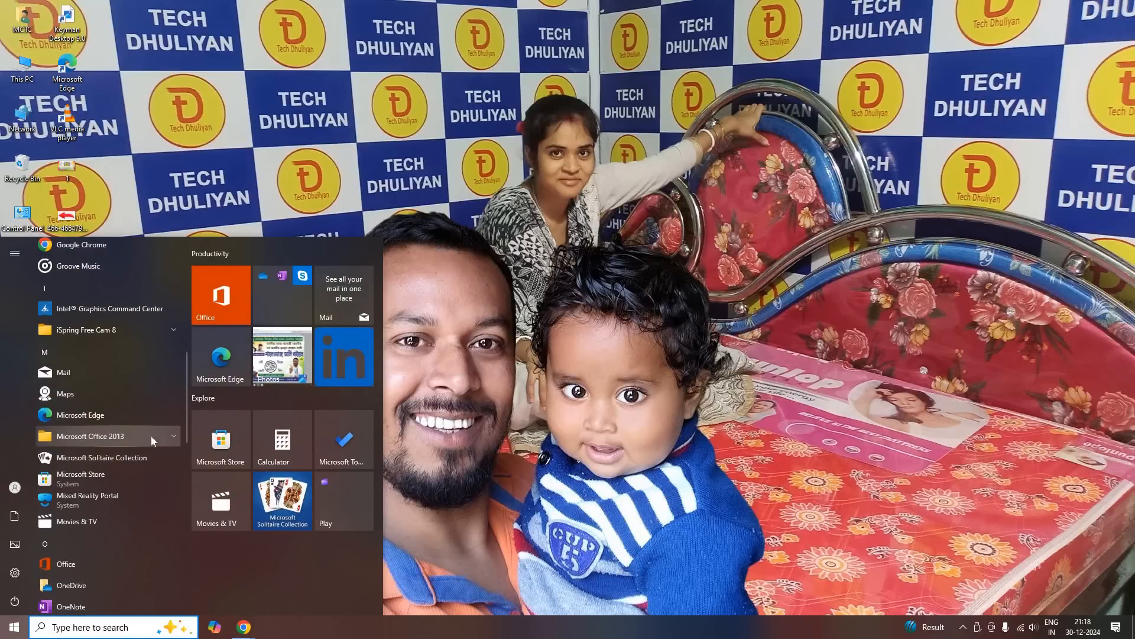
click(151, 435)
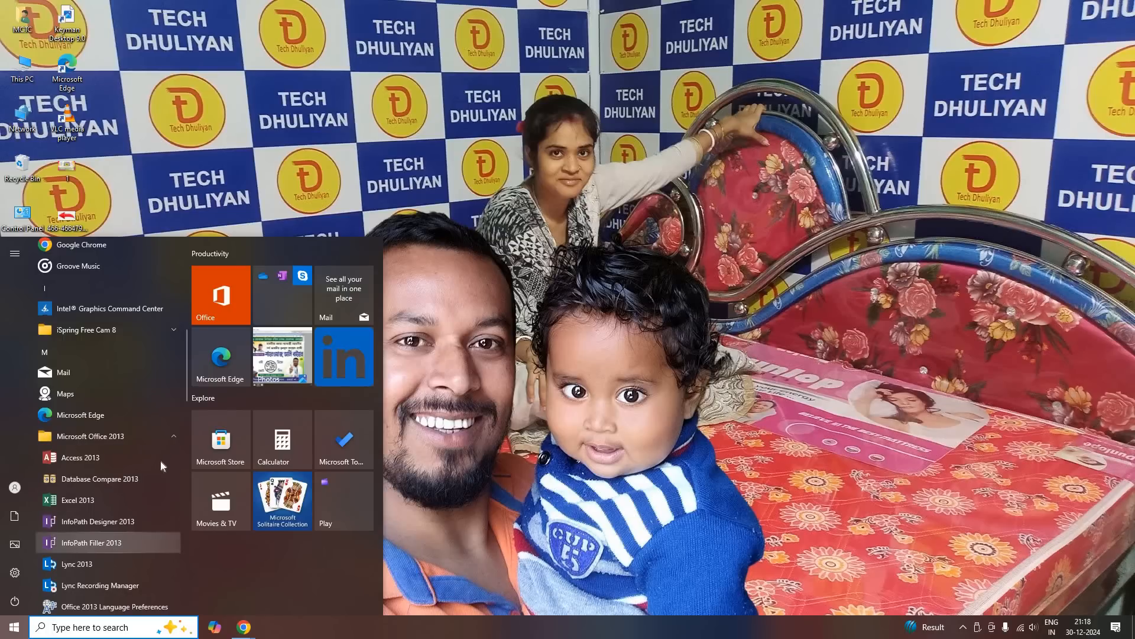
scroll(111, 421, down, 2)
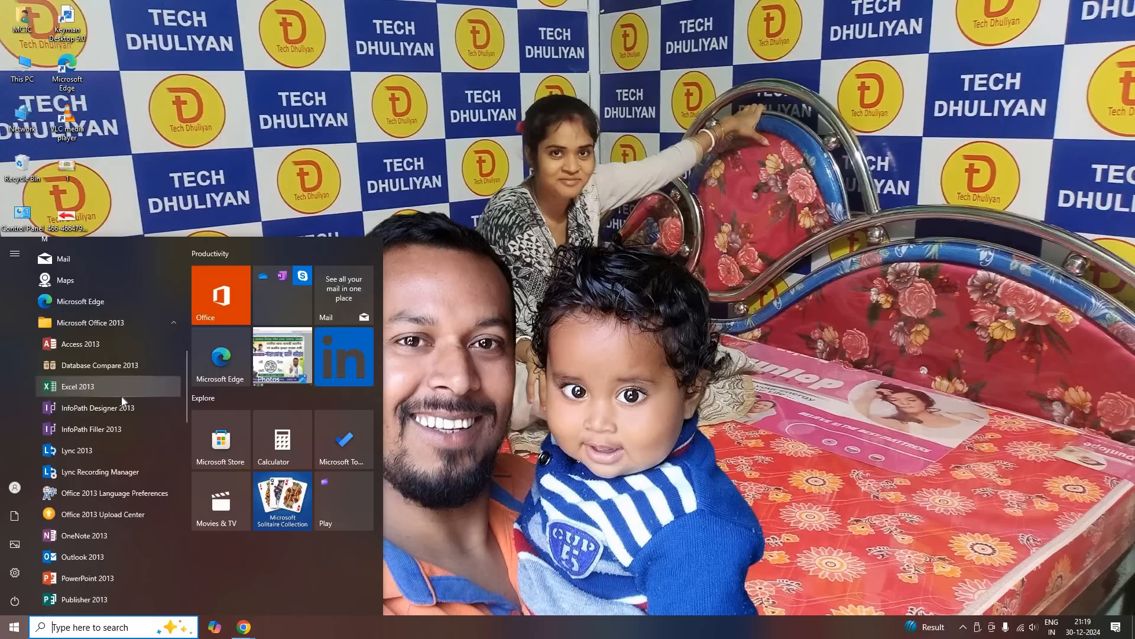
click(449, 413)
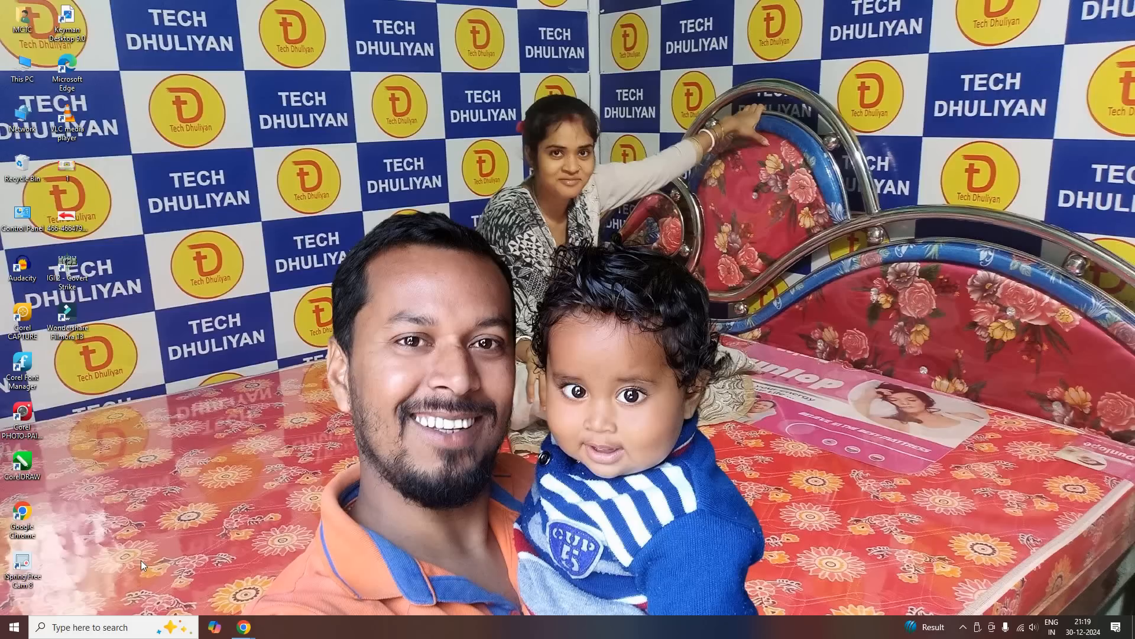
Launch Excel 2013 from the Microsoft Office 2013 program folder, dismiss the activation wizard and close Excel
click(14, 627)
scroll(107, 491, down, 5)
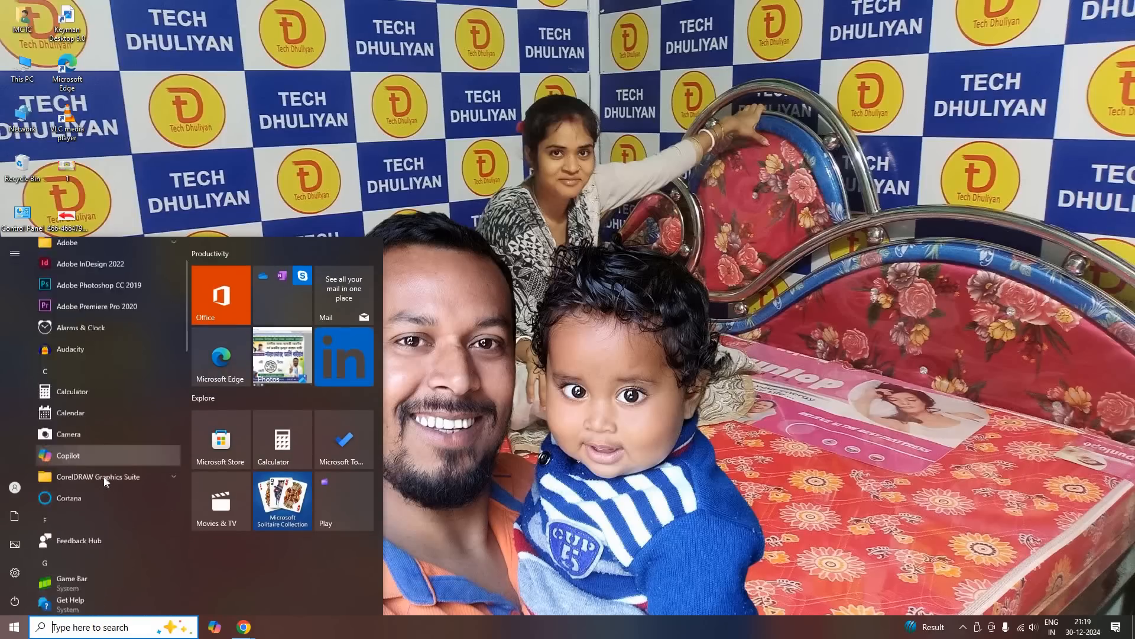
scroll(129, 438, down, 2)
click(127, 445)
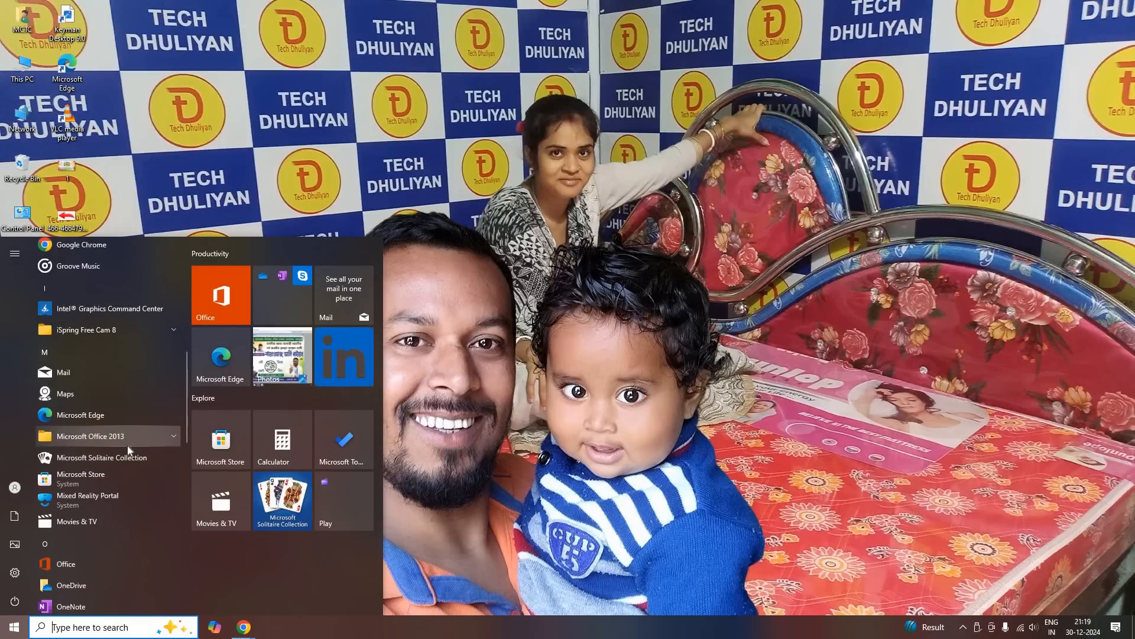
scroll(124, 440, down, 3)
scroll(112, 436, up, 1)
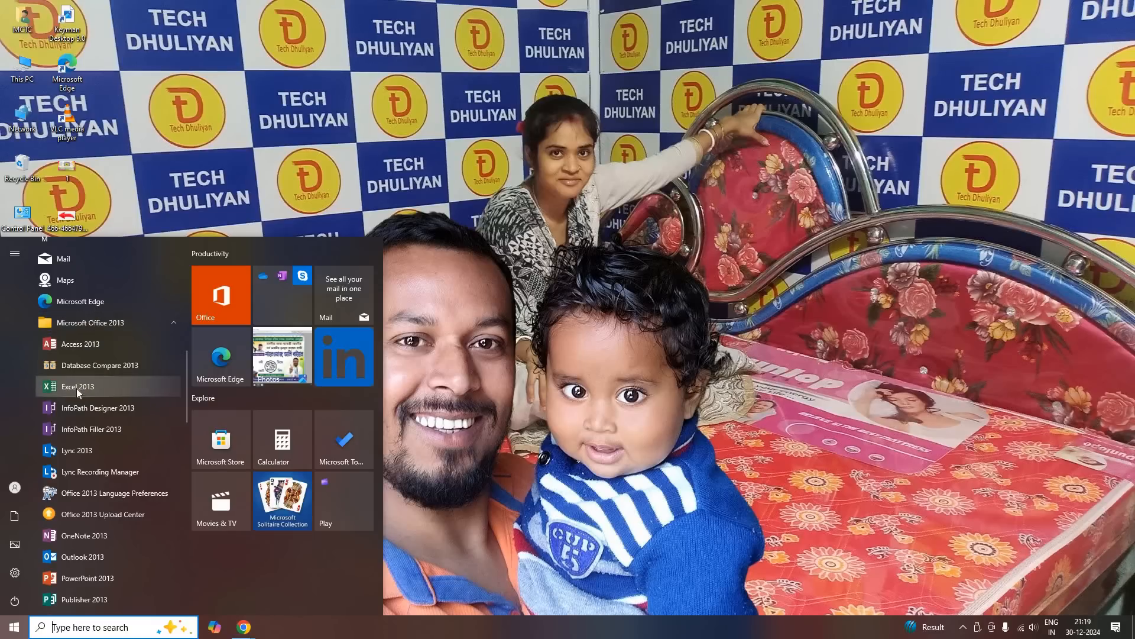
click(97, 388)
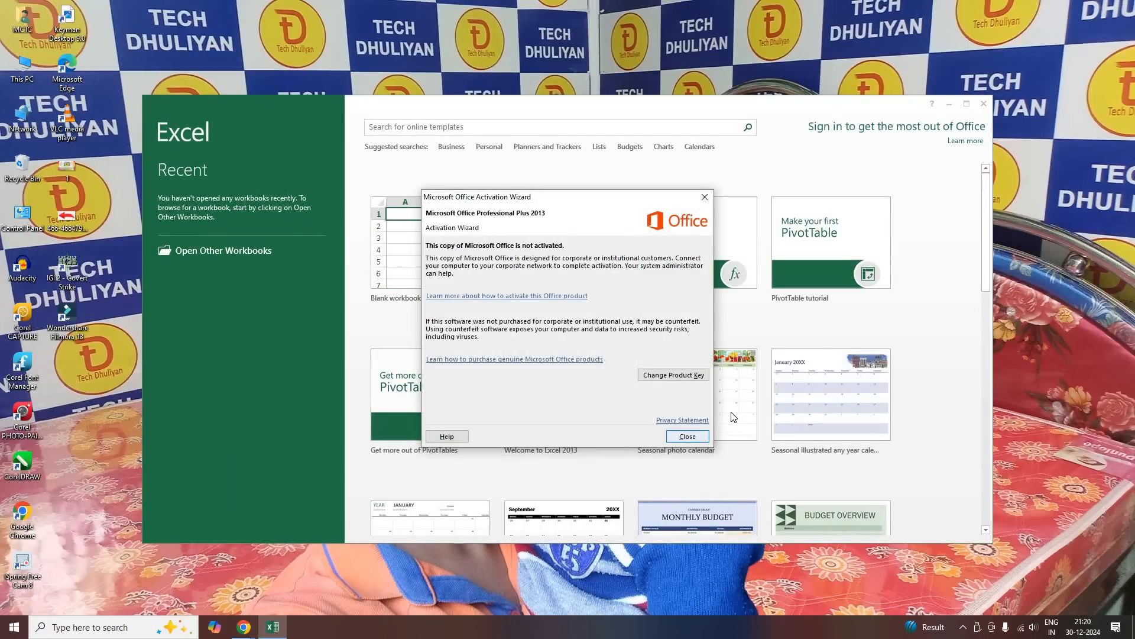
click(702, 438)
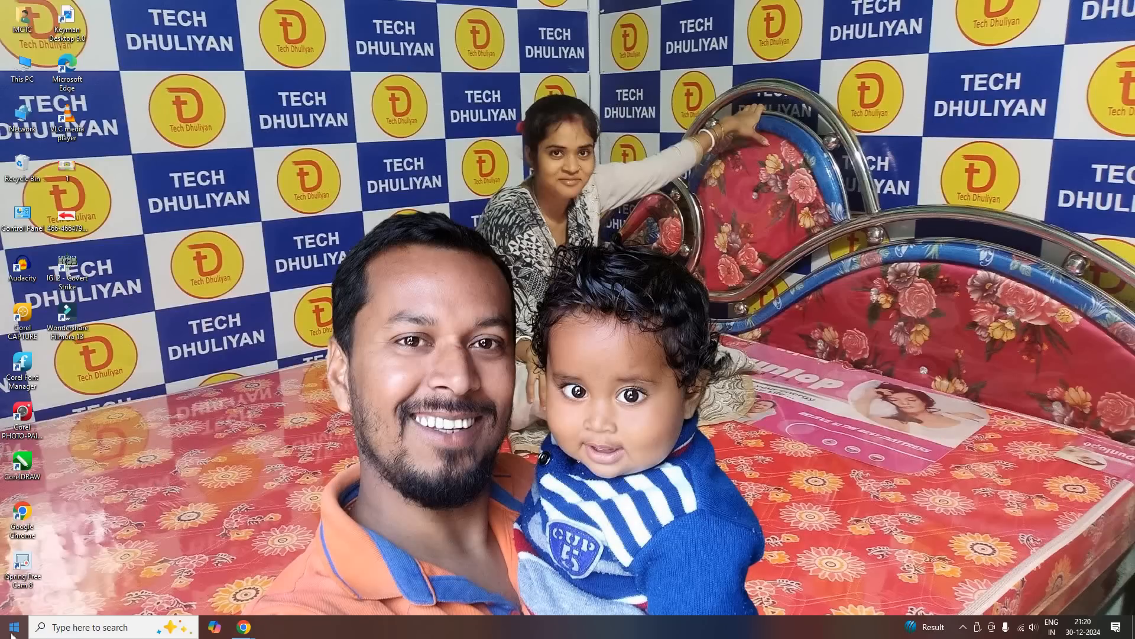
Launch Excel 2013 by searching Windows for "excel", dismiss the activation wizard and close Excel
click(14, 631)
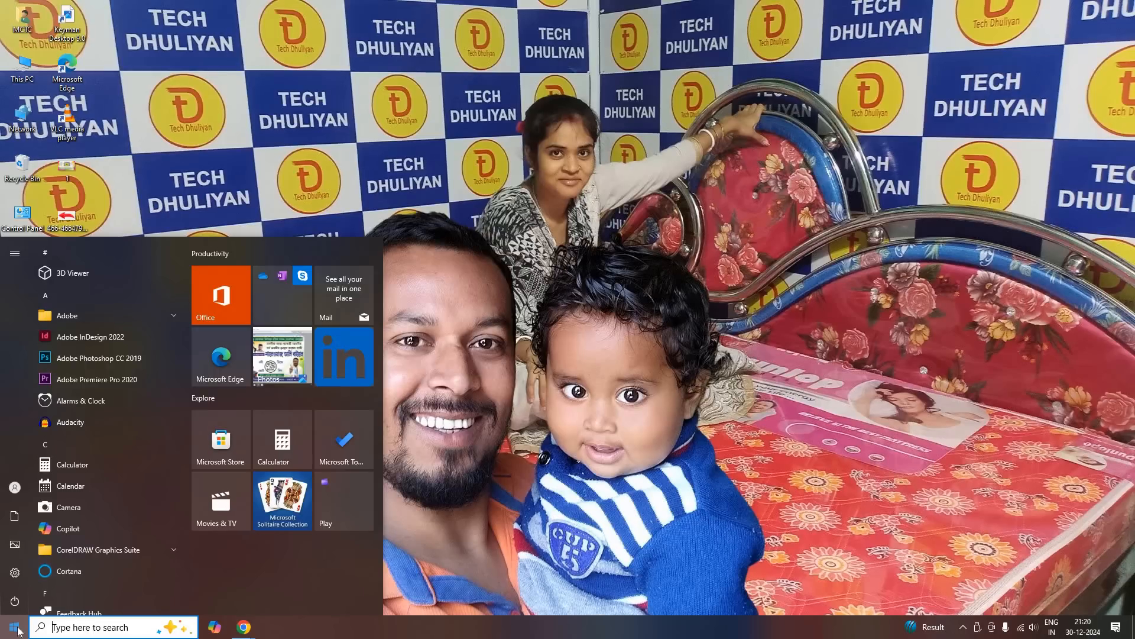
text(e)
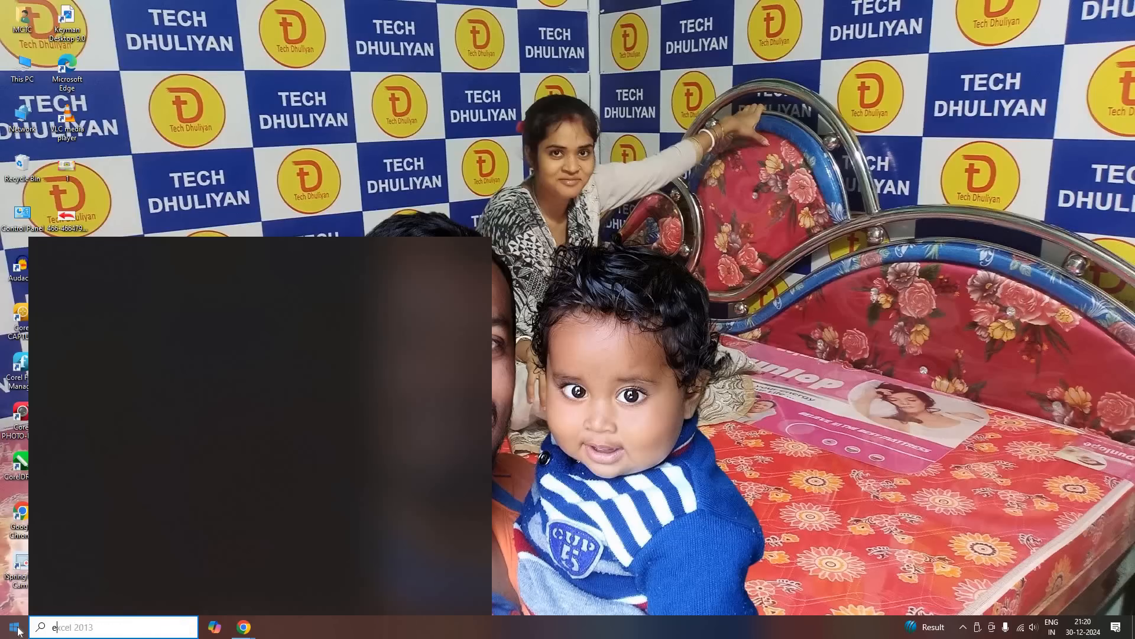
text(xcel)
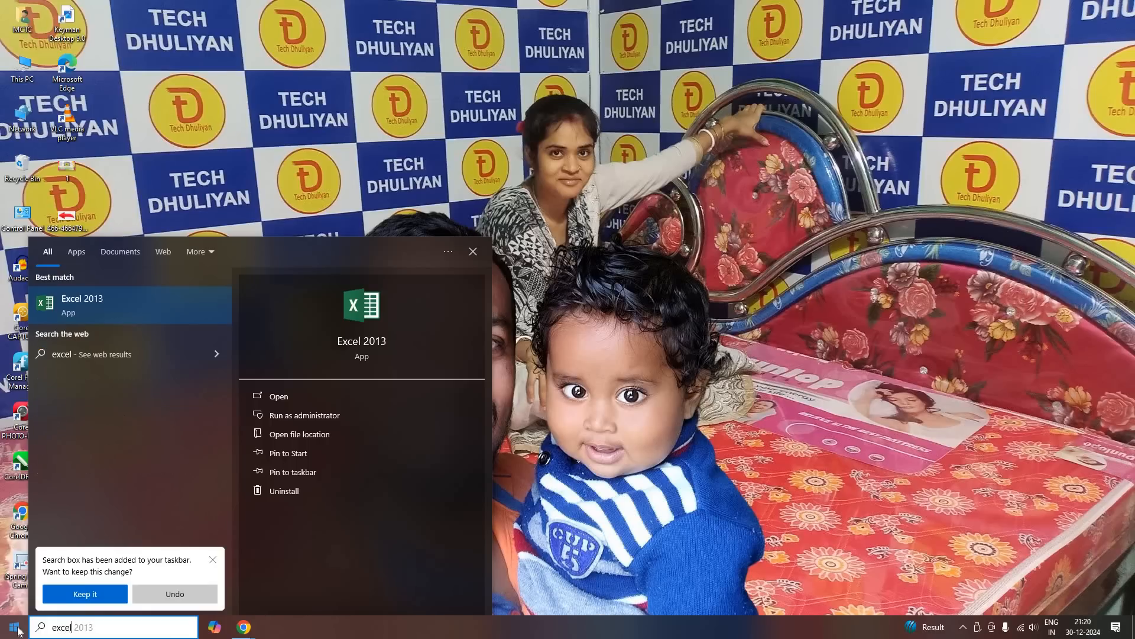
click(97, 306)
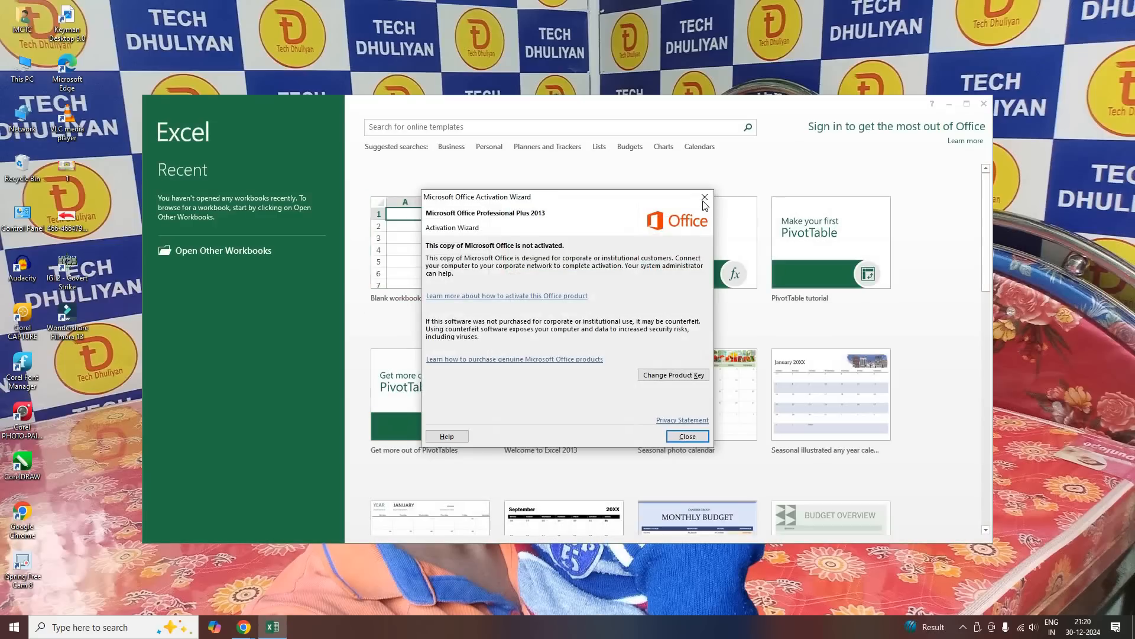
click(704, 197)
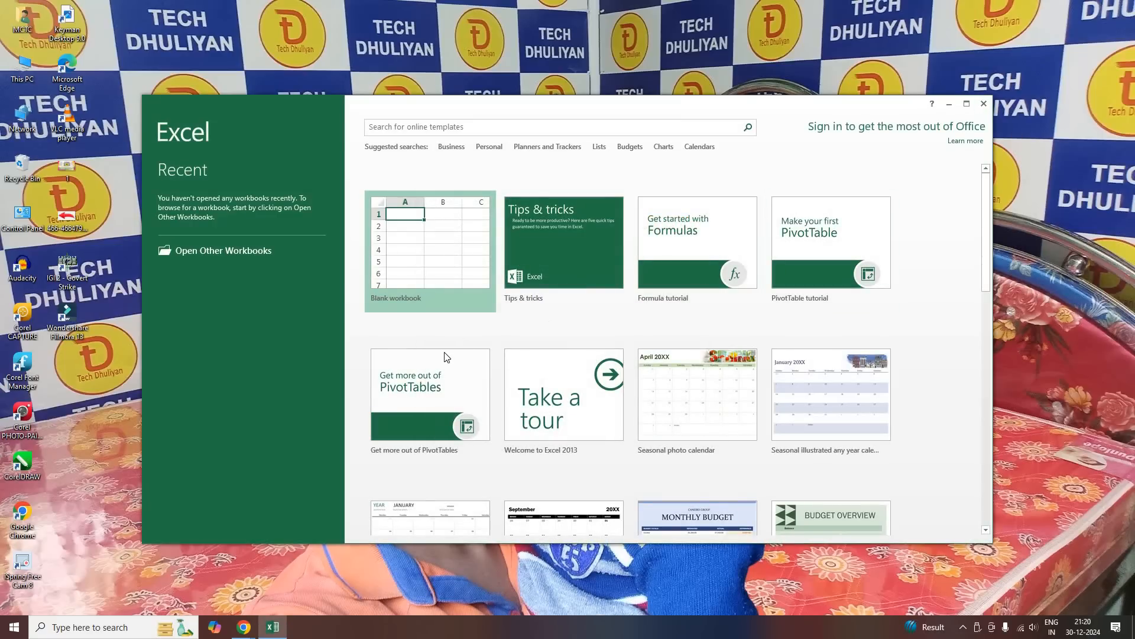
key(alt+F4)
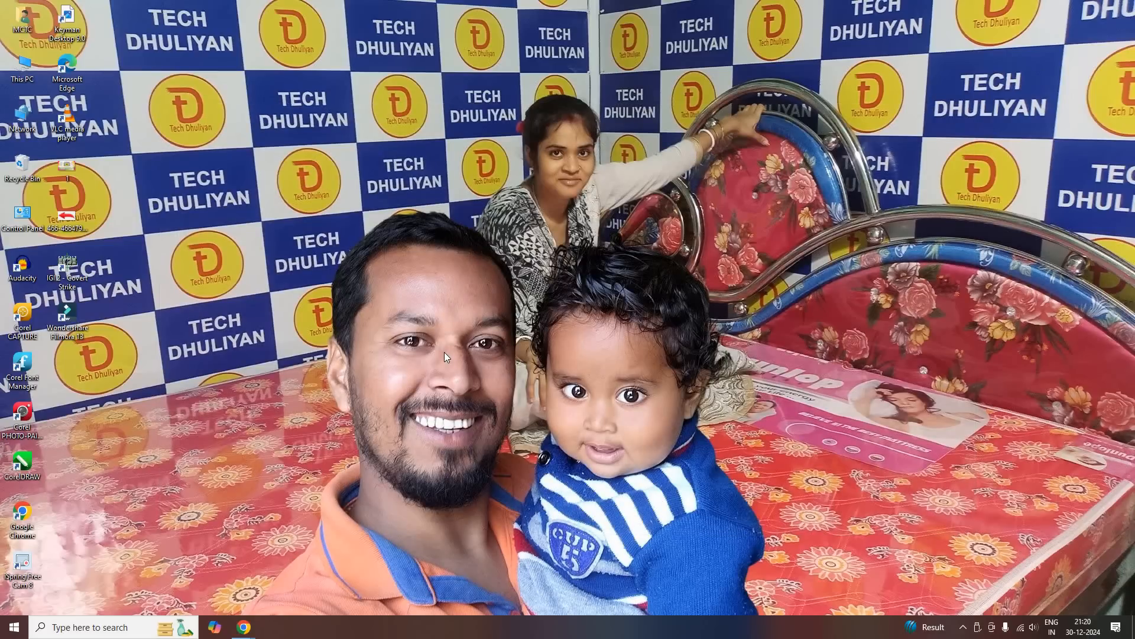
Launch Excel with the Run command "excel", dismiss the activation wizard and close Excel
key(super+r)
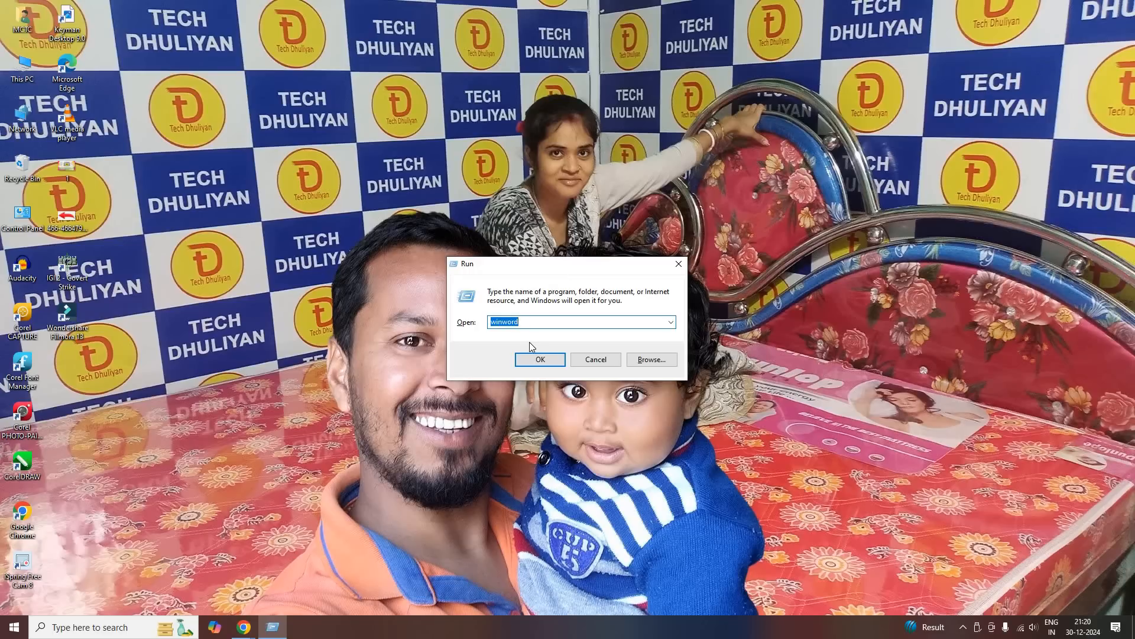
text(excel)
click(530, 359)
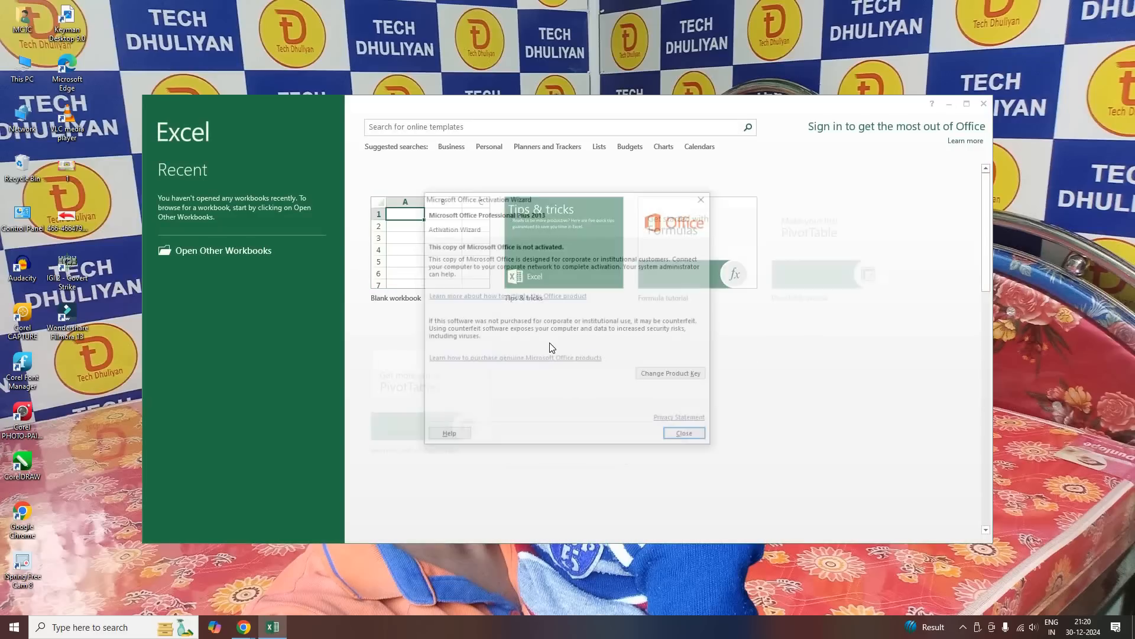
click(691, 437)
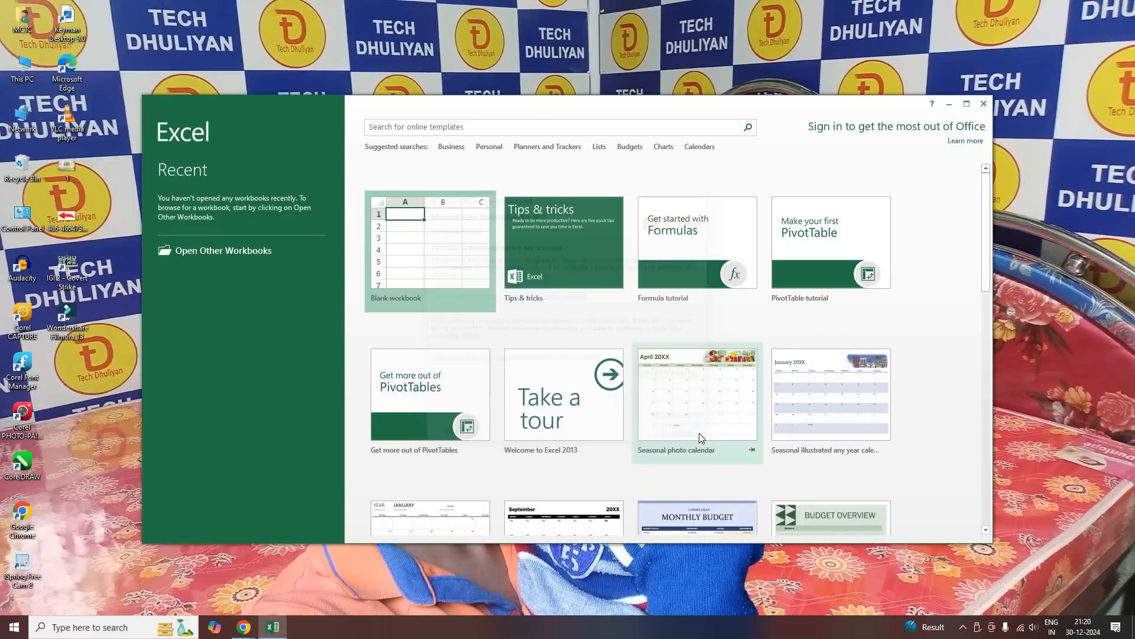
click(983, 104)
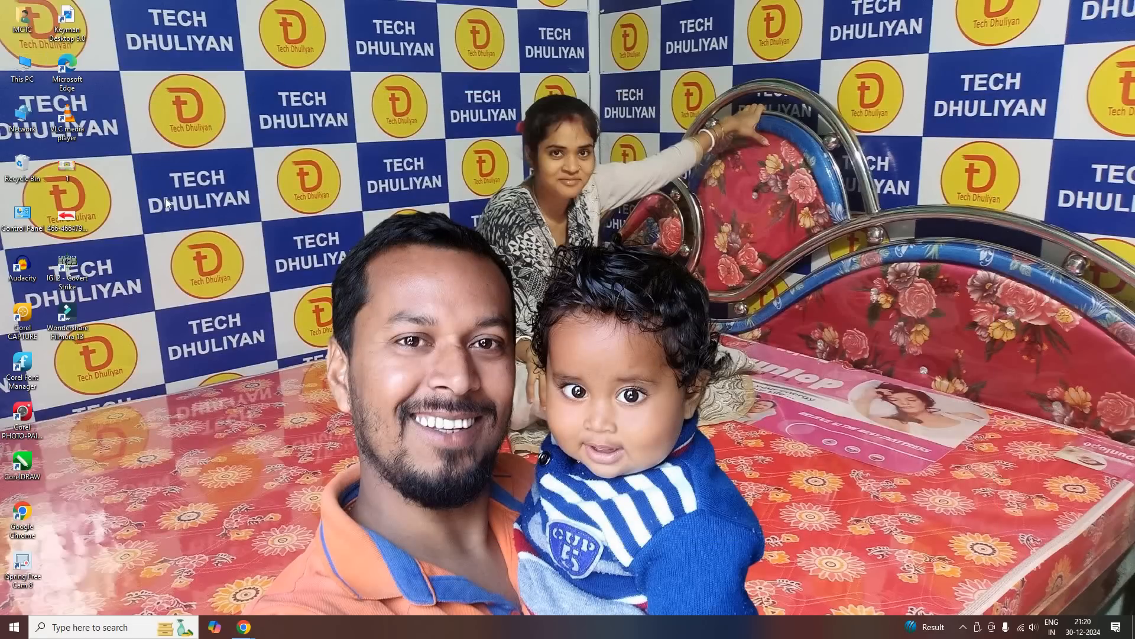
Open the New Volume (D:) drive from This PC in a maximized File Explorer window
double_click(21, 67)
click(859, 139)
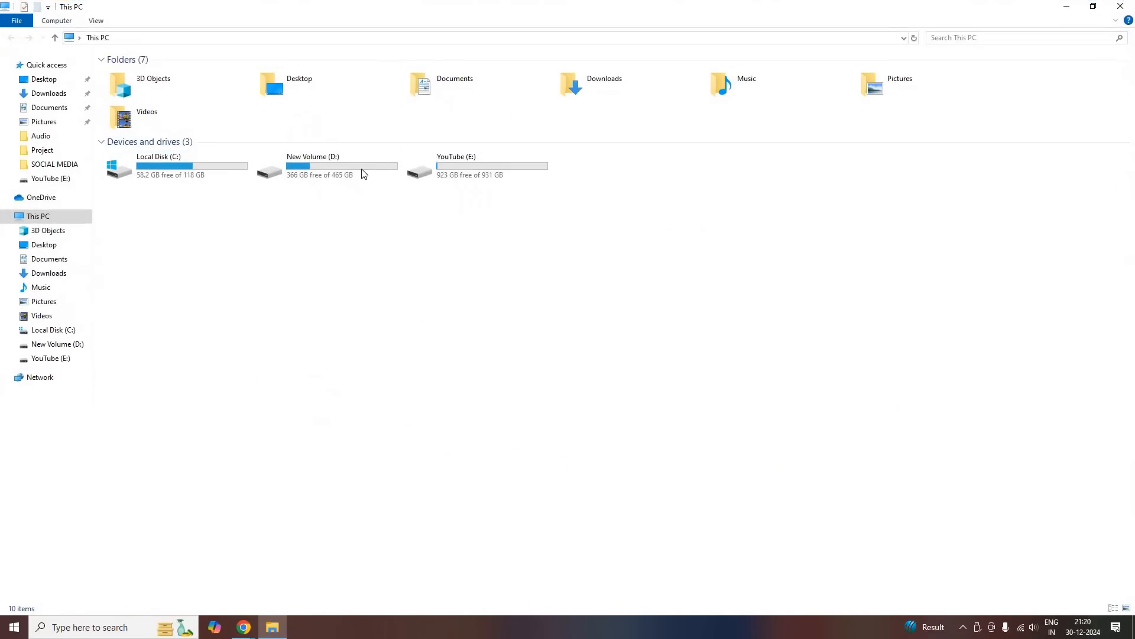
click(395, 172)
key(Right)
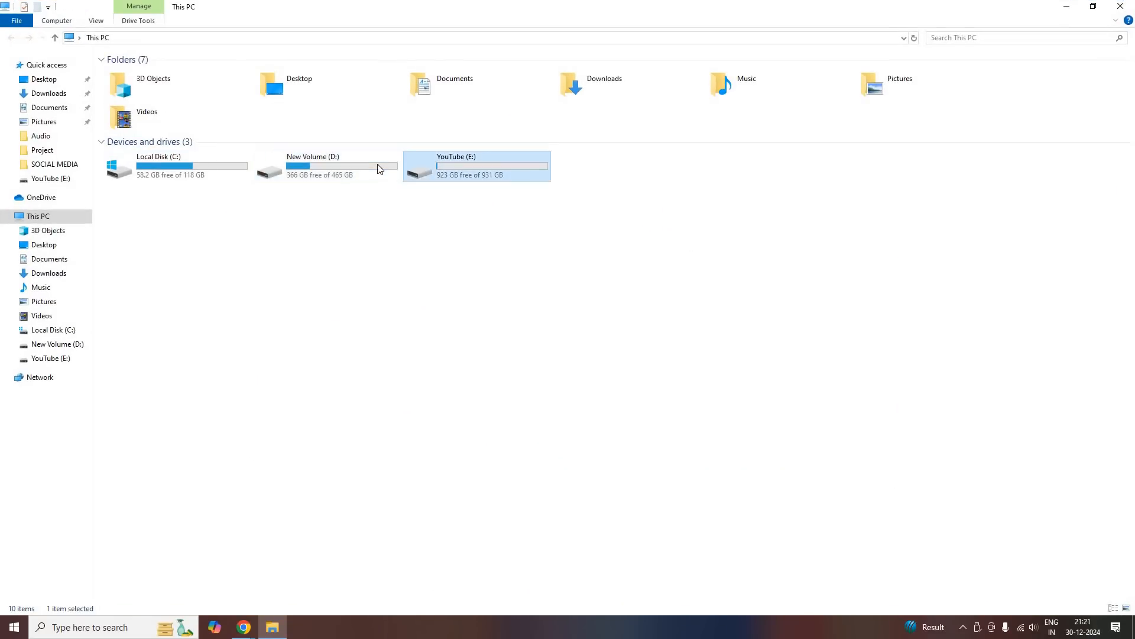
double_click(377, 169)
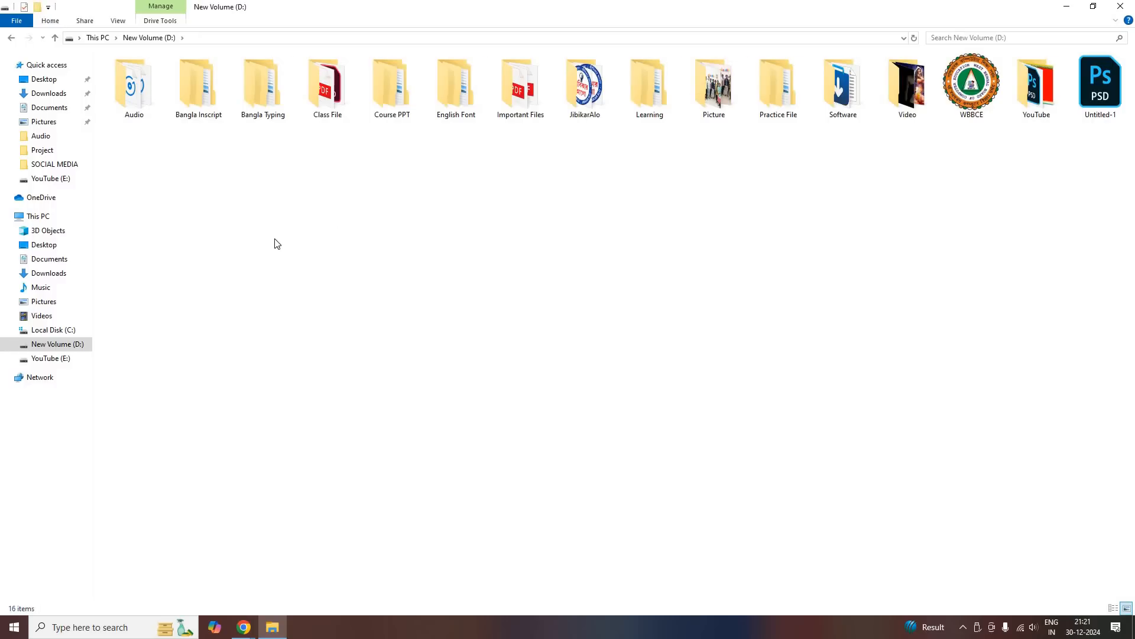
Create a folder named Excel on the New Volume (D:) drive and open it
right_click(271, 219)
mouse_move(390, 349)
click(430, 349)
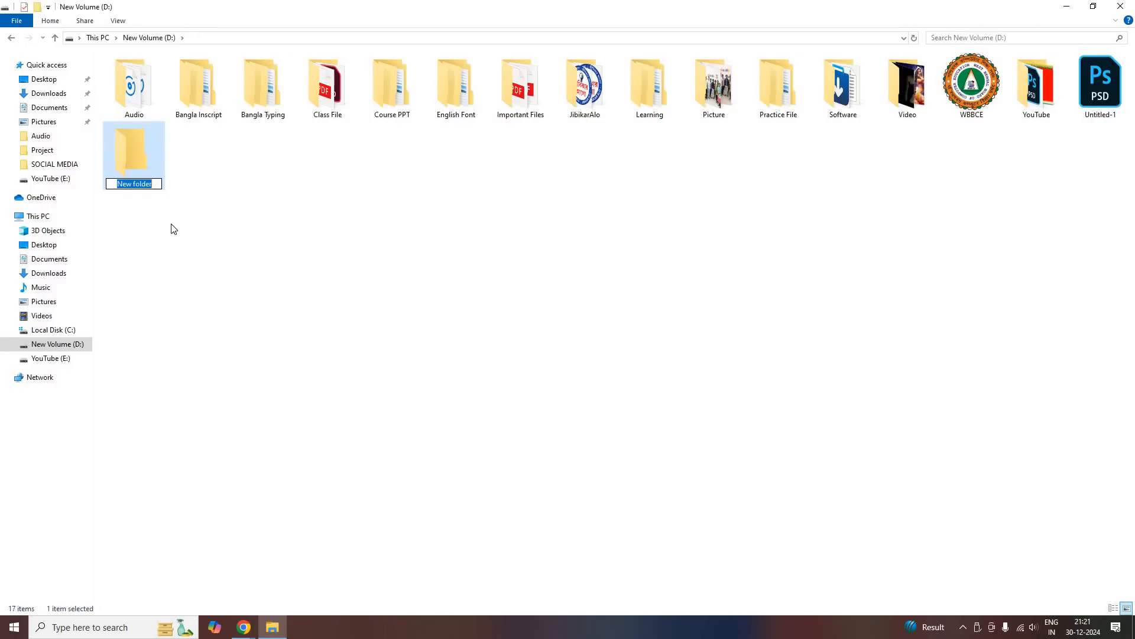
text(Excel)
key(Return)
double_click(135, 164)
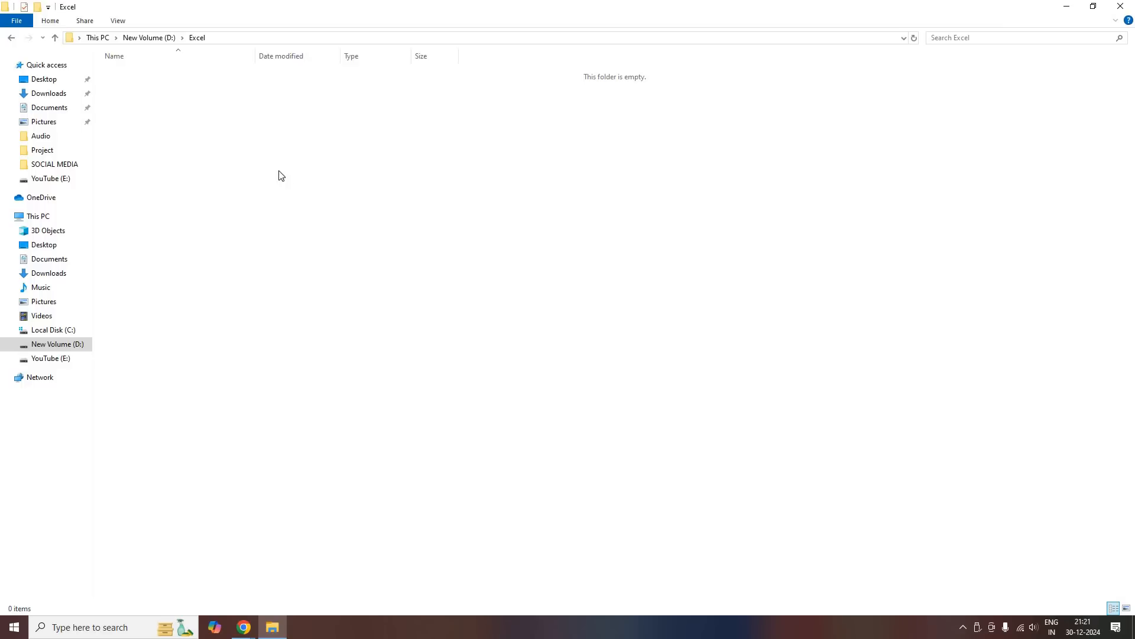
Create a new Microsoft Excel Worksheet in the Excel folder and name it Practice
right_click(256, 149)
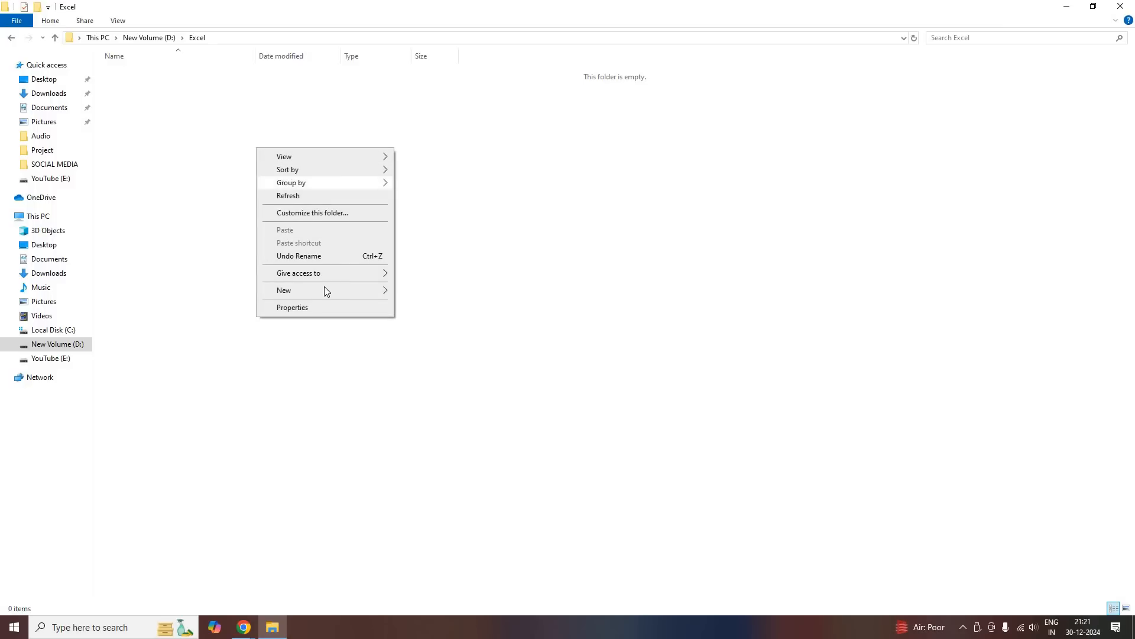
mouse_move(347, 290)
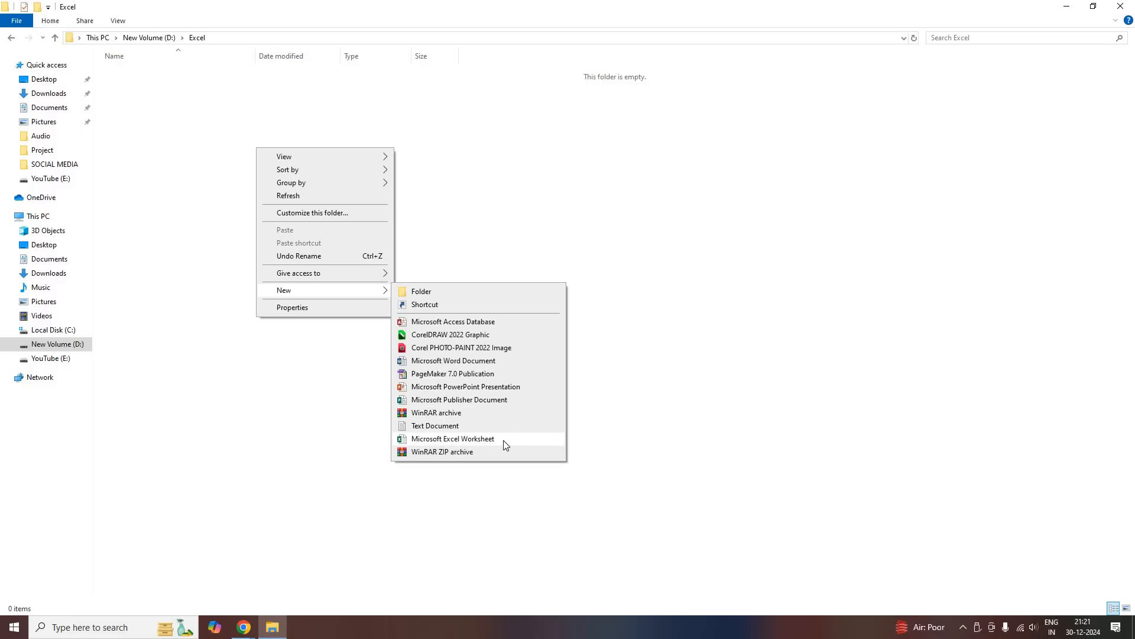
click(453, 438)
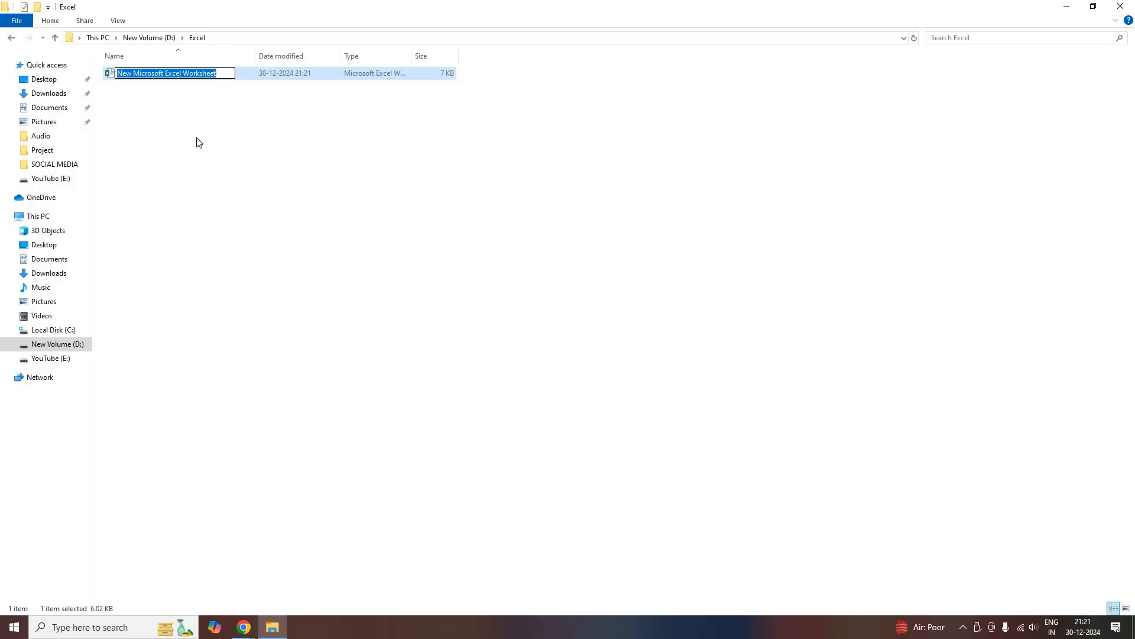
text(PRact)
key(BackSpace)
key(BackSpace)
key(BackSpace)
key(BackSpace)
text(ractice)
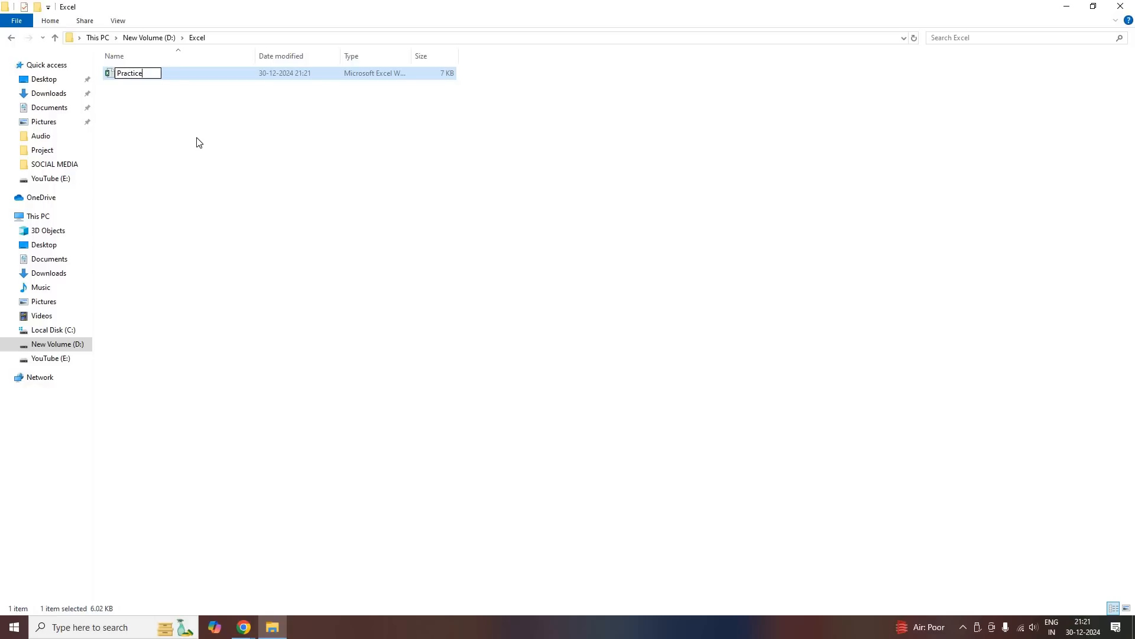
key(Return)
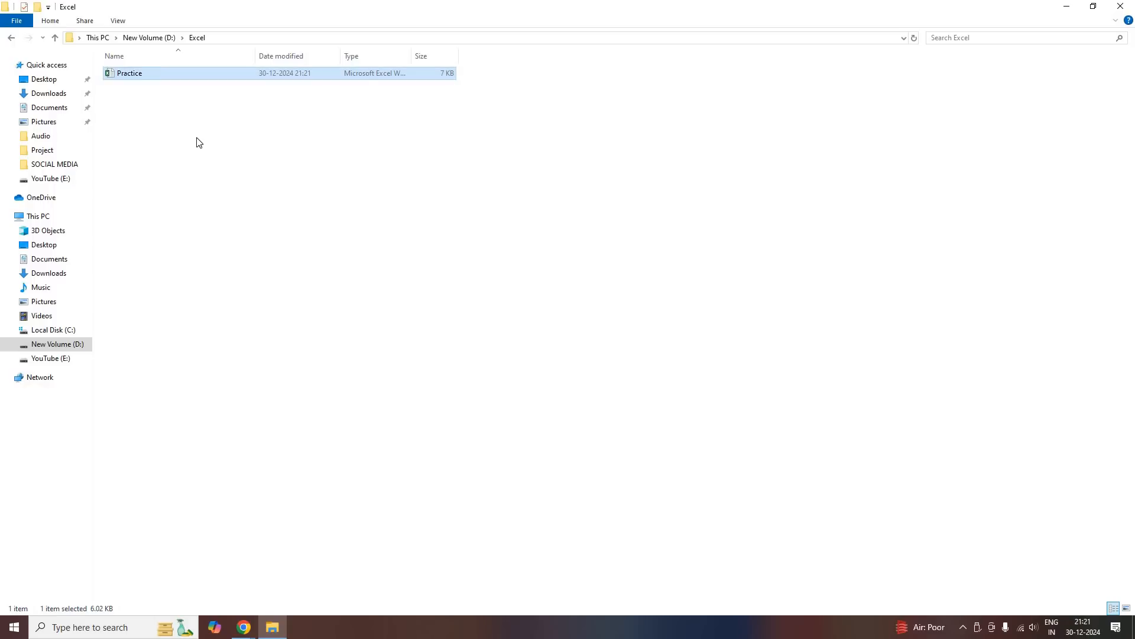
Open the Practice workbook from the Excel folder, close it again and close File Explorer
double_click(154, 72)
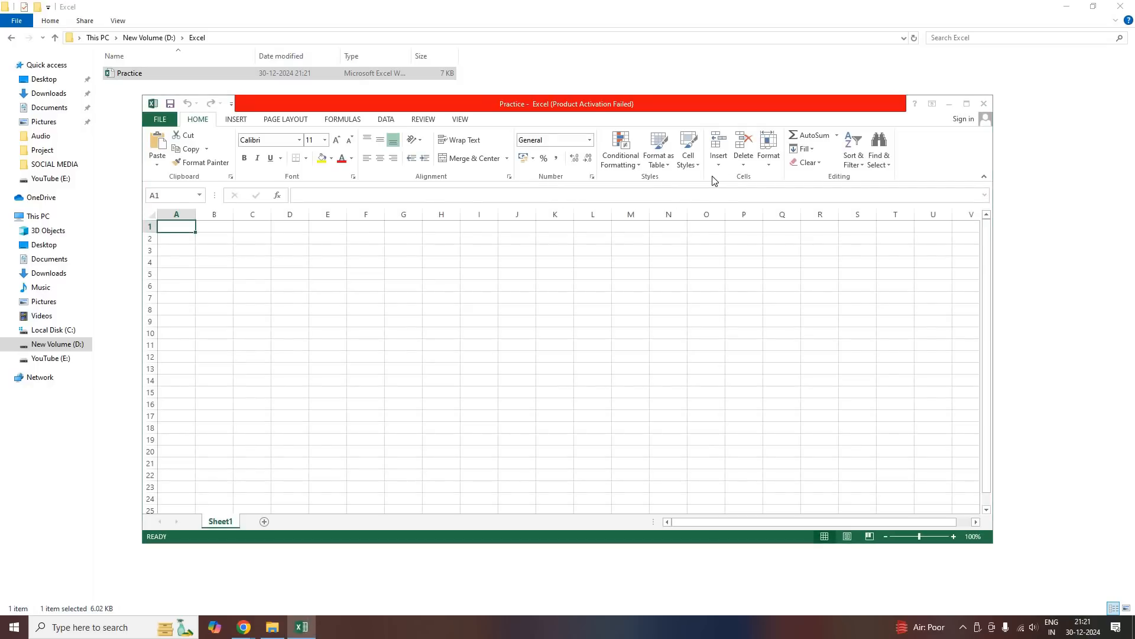
click(705, 197)
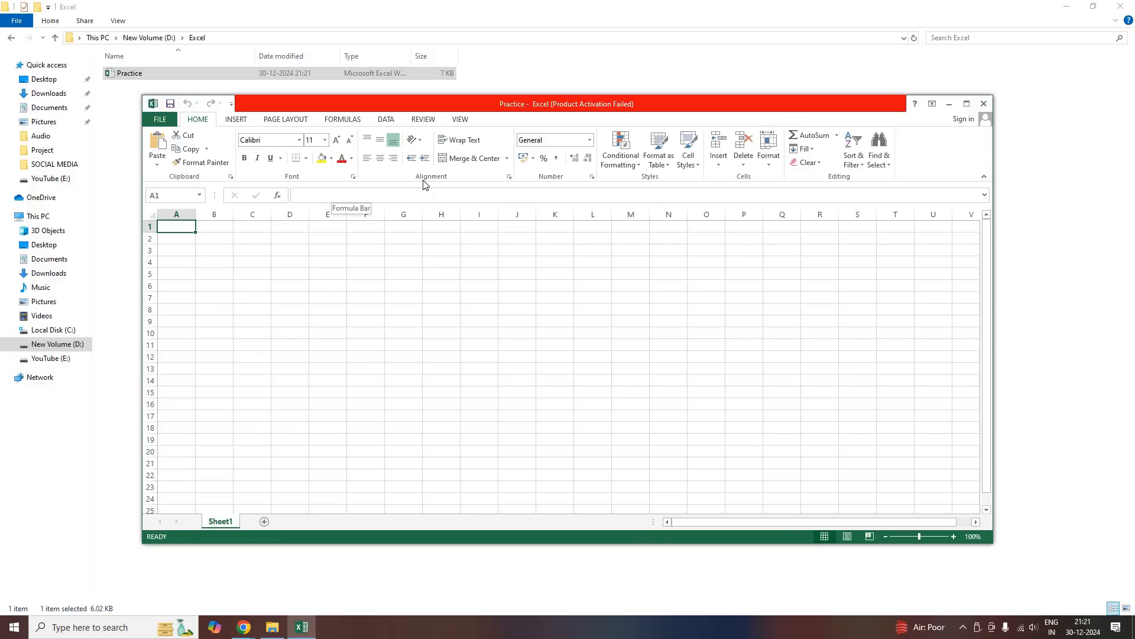
click(984, 104)
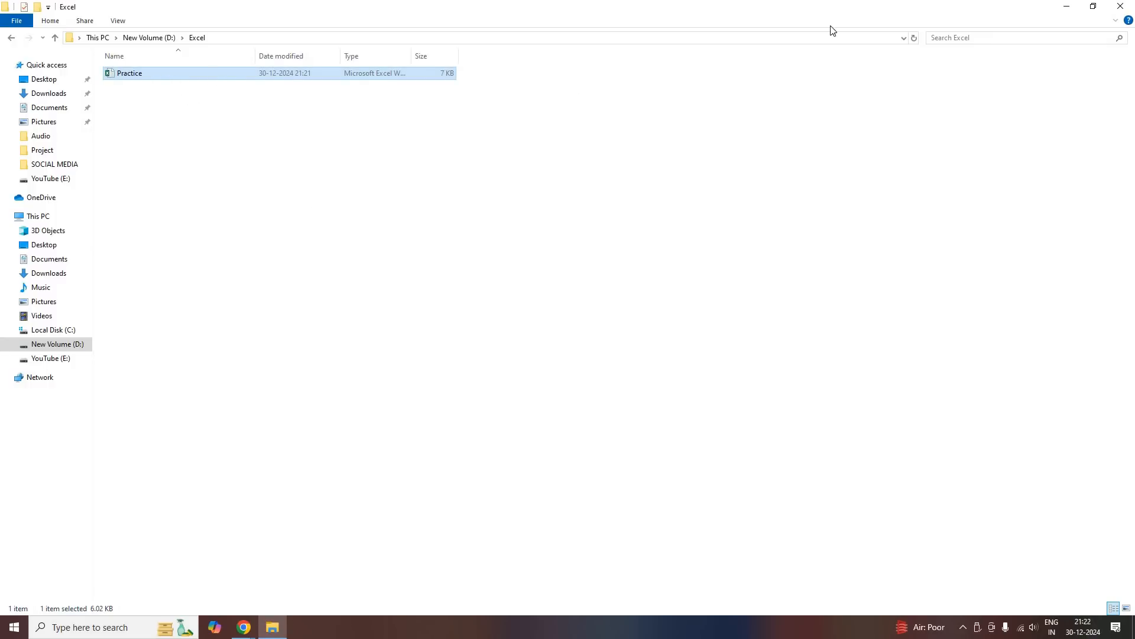
click(1121, 6)
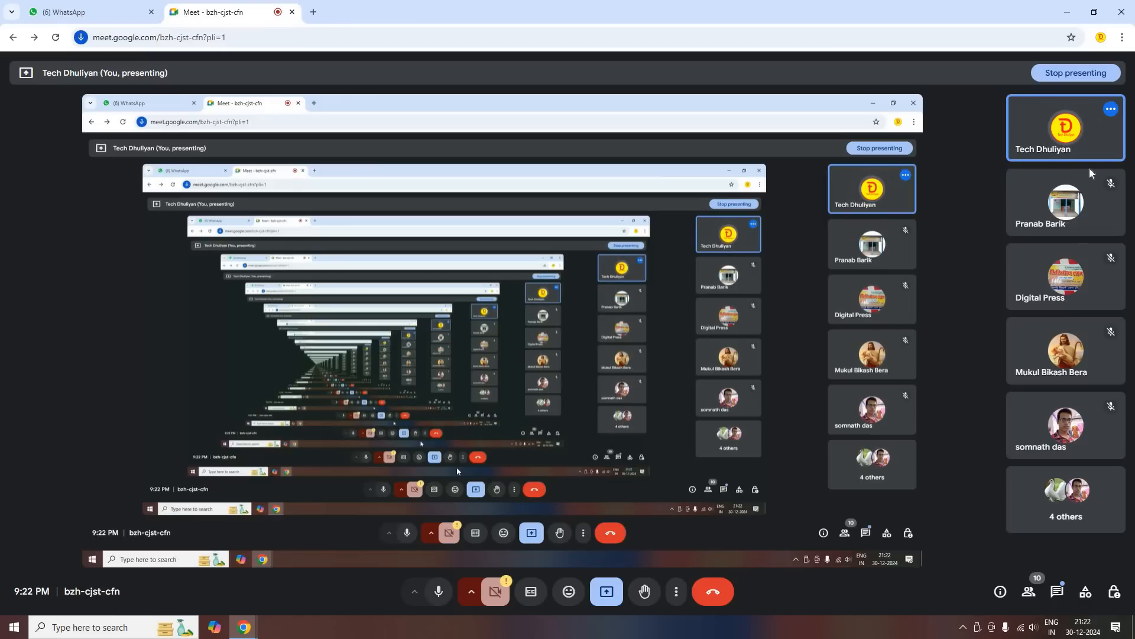
Launch Excel with the Run command "excel", dismiss the activation wizard, maximize the window and create a blank workbook
click(1067, 12)
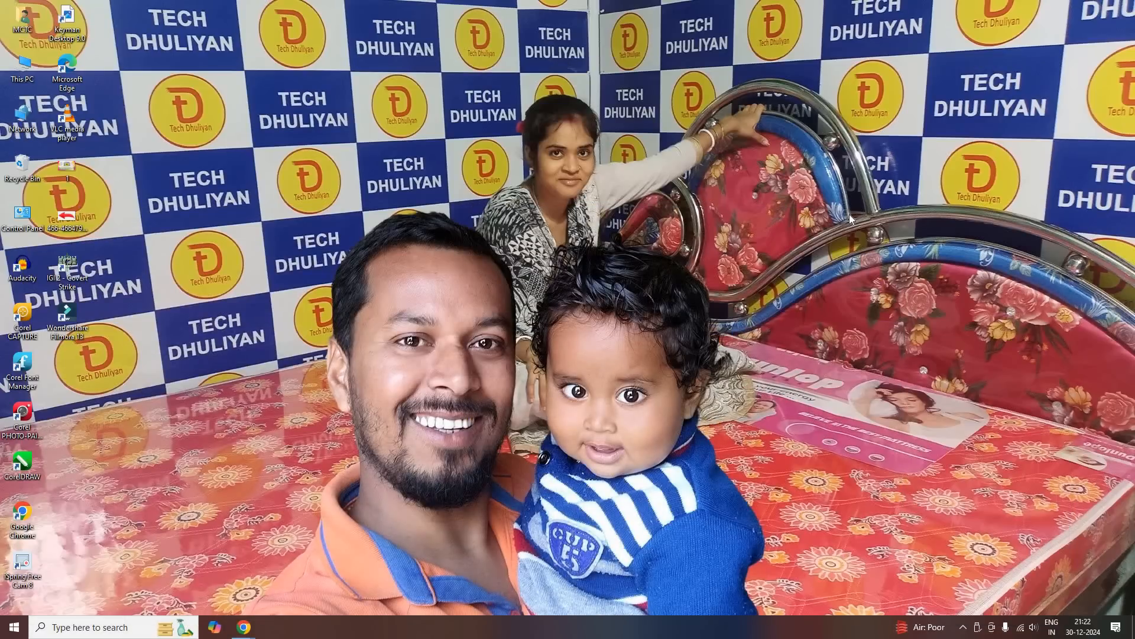
key(super+r)
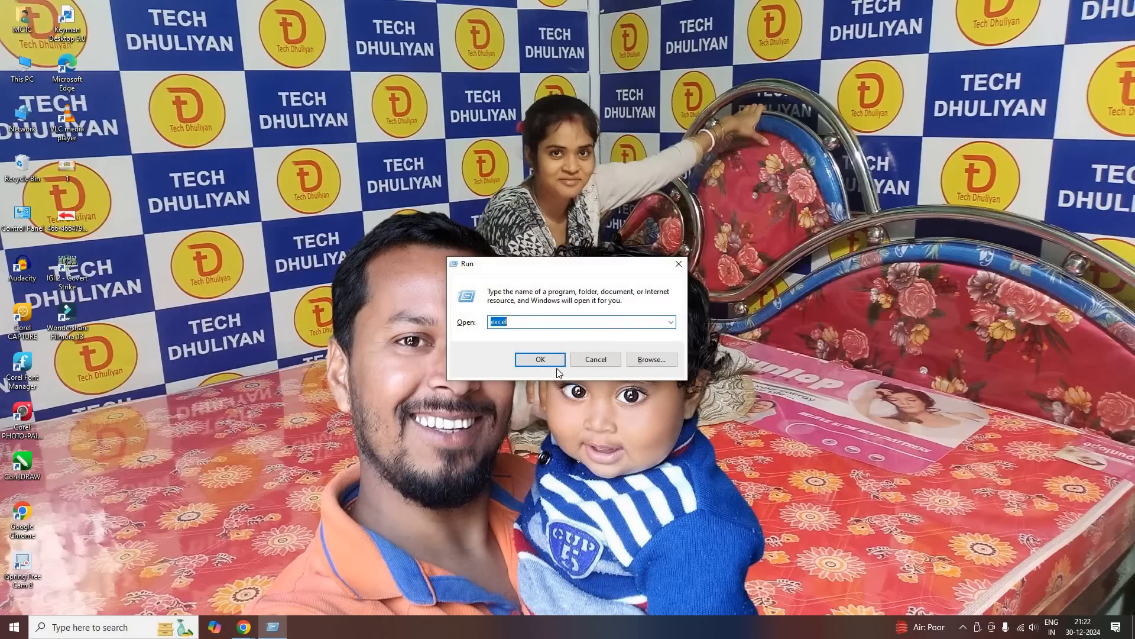
click(548, 360)
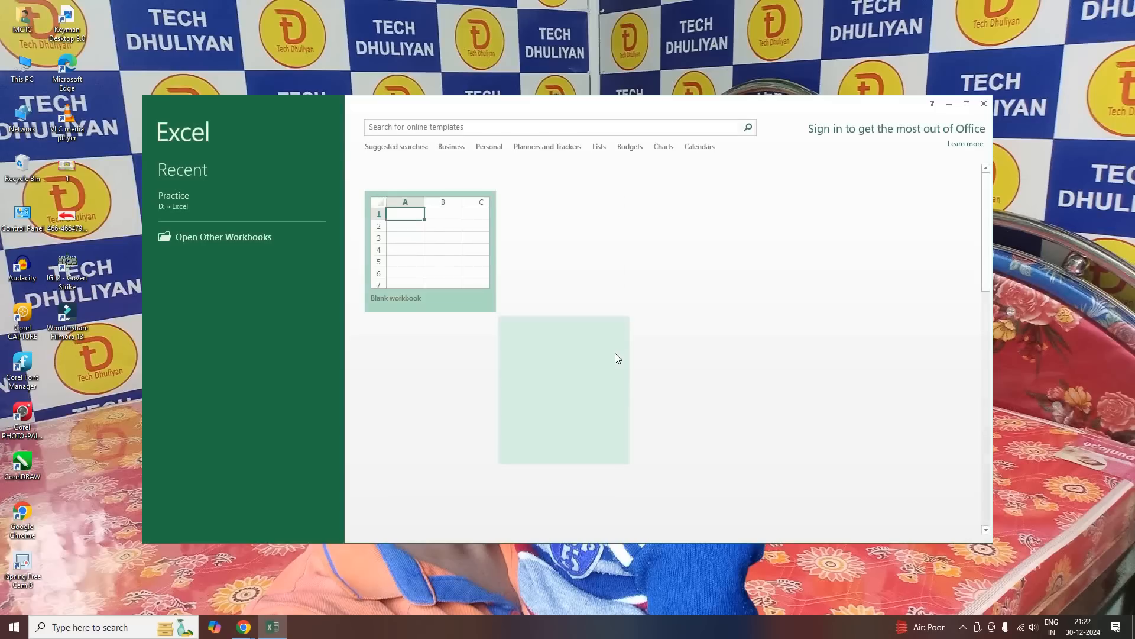
click(699, 433)
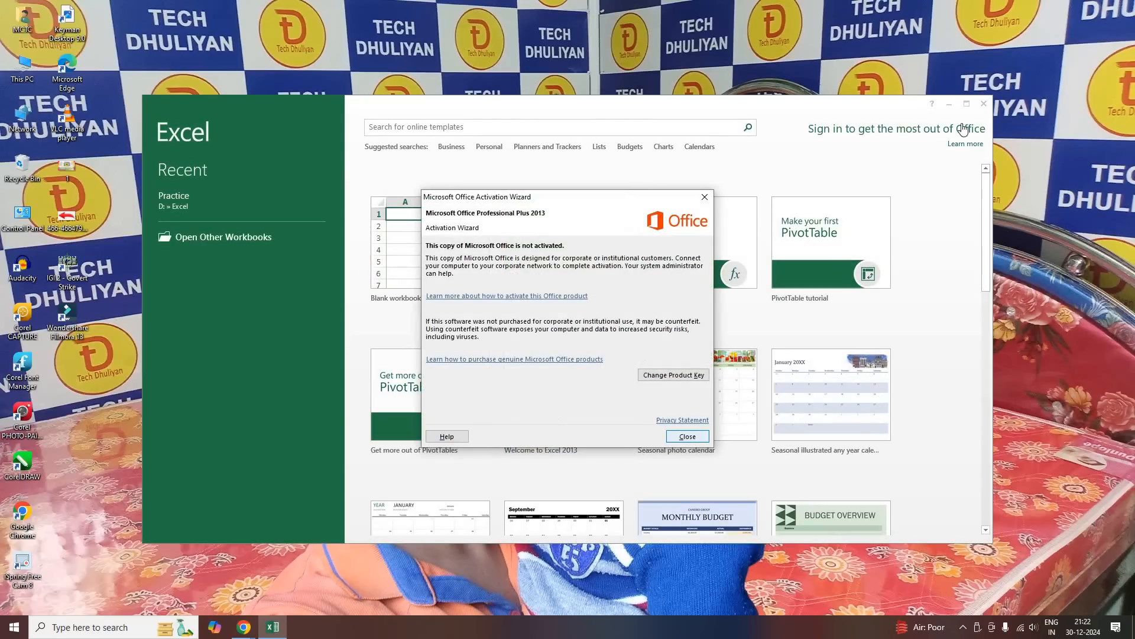
click(967, 104)
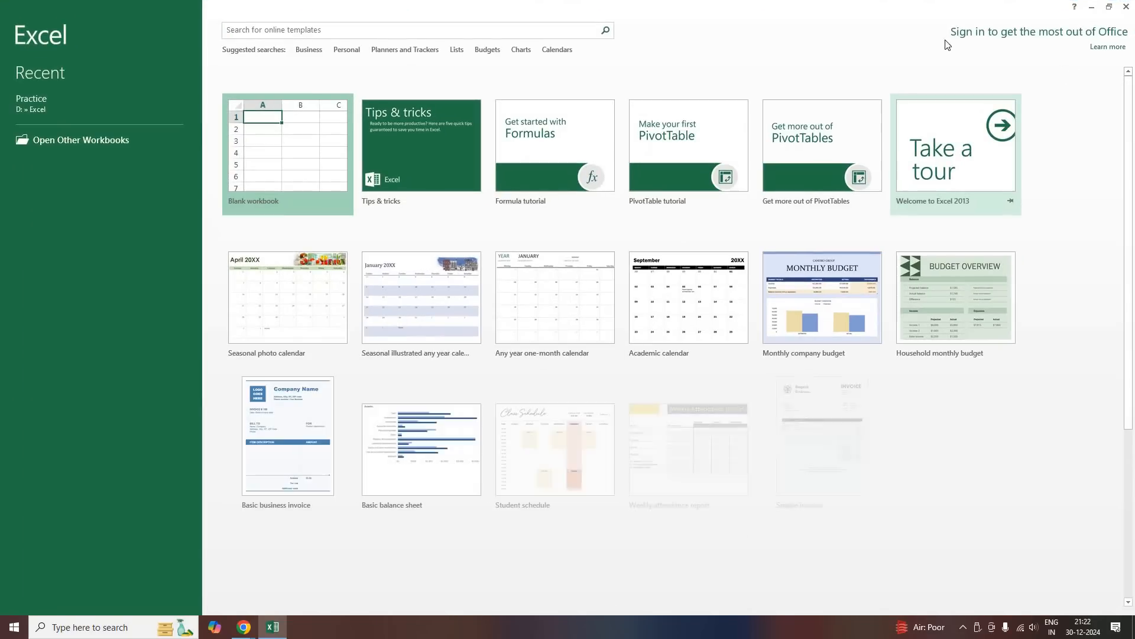
click(291, 167)
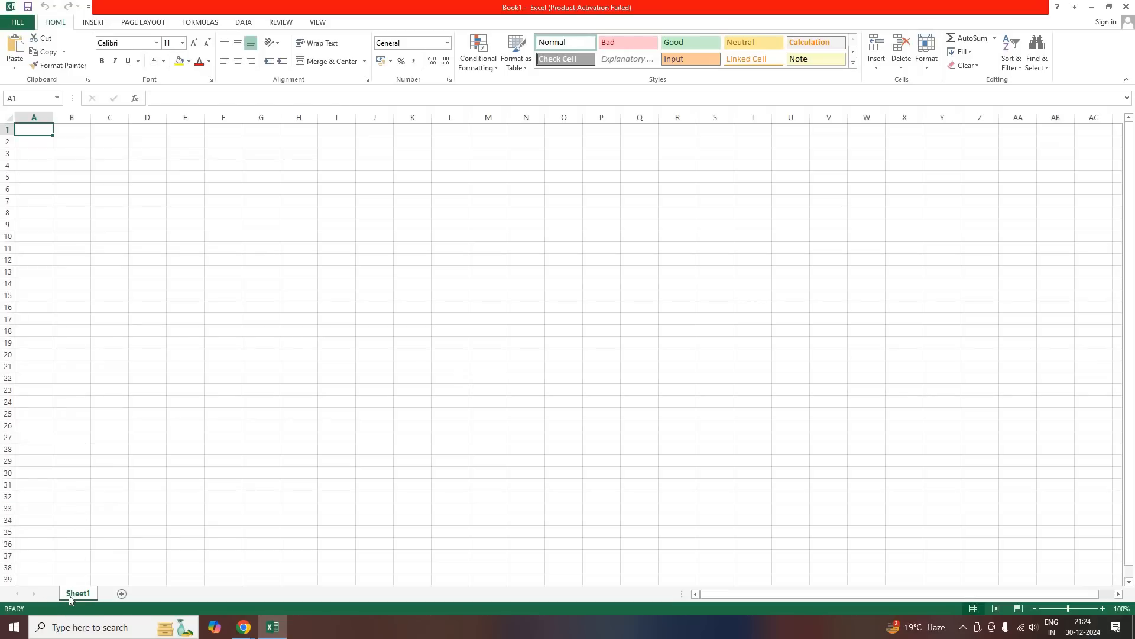
Add four new worksheets to the blank workbook
click(121, 593)
click(160, 594)
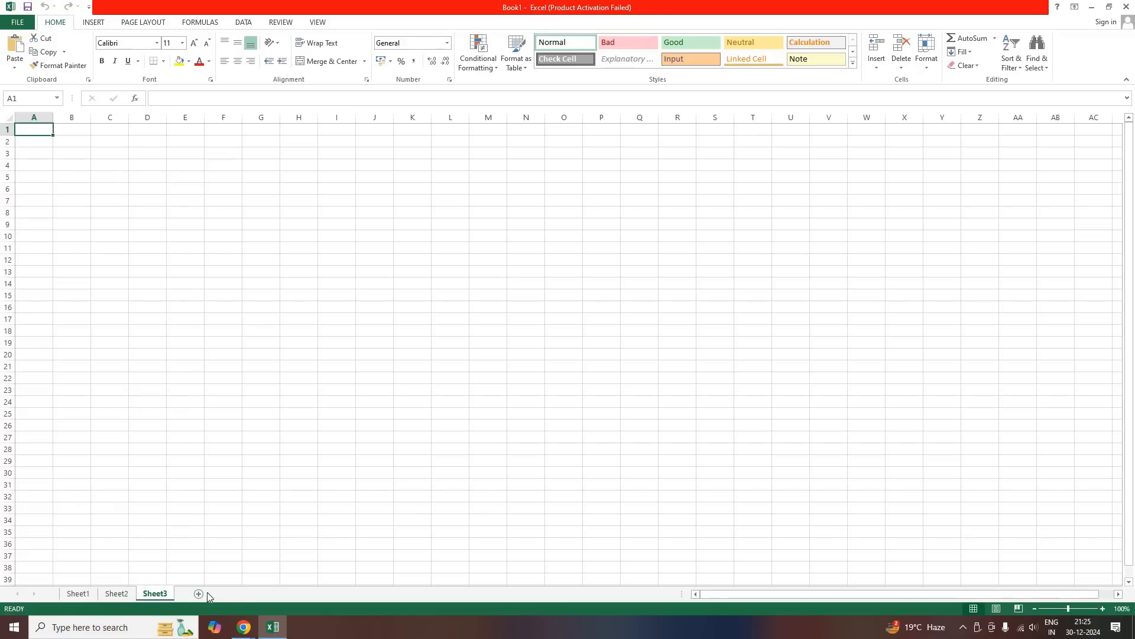
click(199, 594)
click(237, 594)
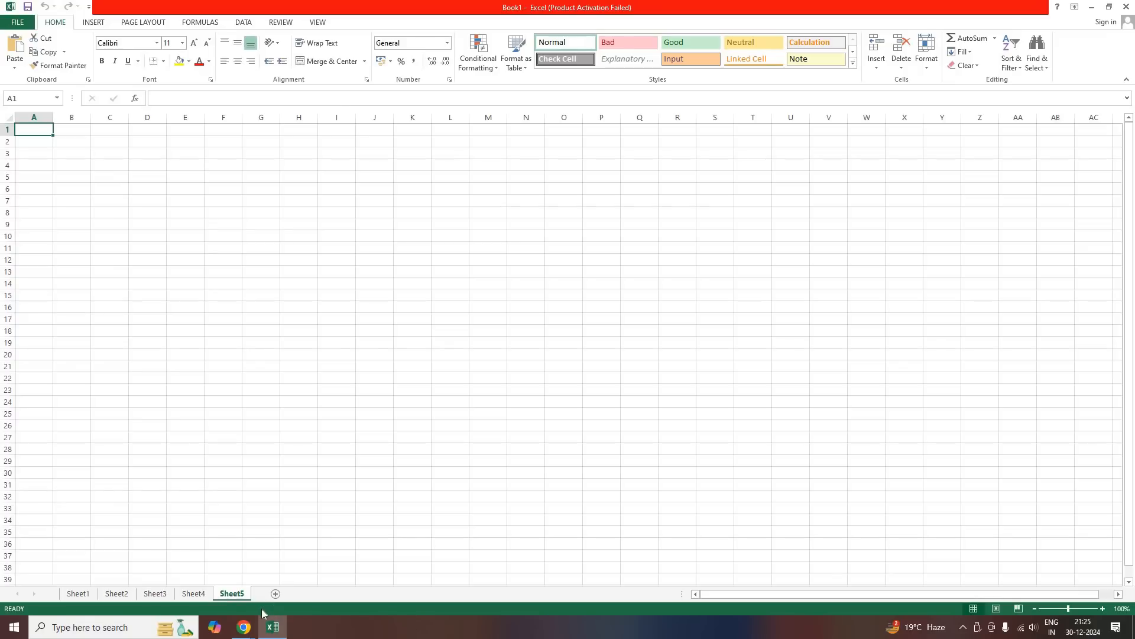
Step forward through the worksheets one at a time and back again to Sheet1
click(86, 596)
click(131, 594)
key(ctrl+Page_Down)
key(ctrl+Page_Down)
key(ctrl+Page_Down)
key(ctrl+Page_Up)
key(ctrl+Page_Up)
key(ctrl+Page_Up)
key(ctrl+Page_Up)
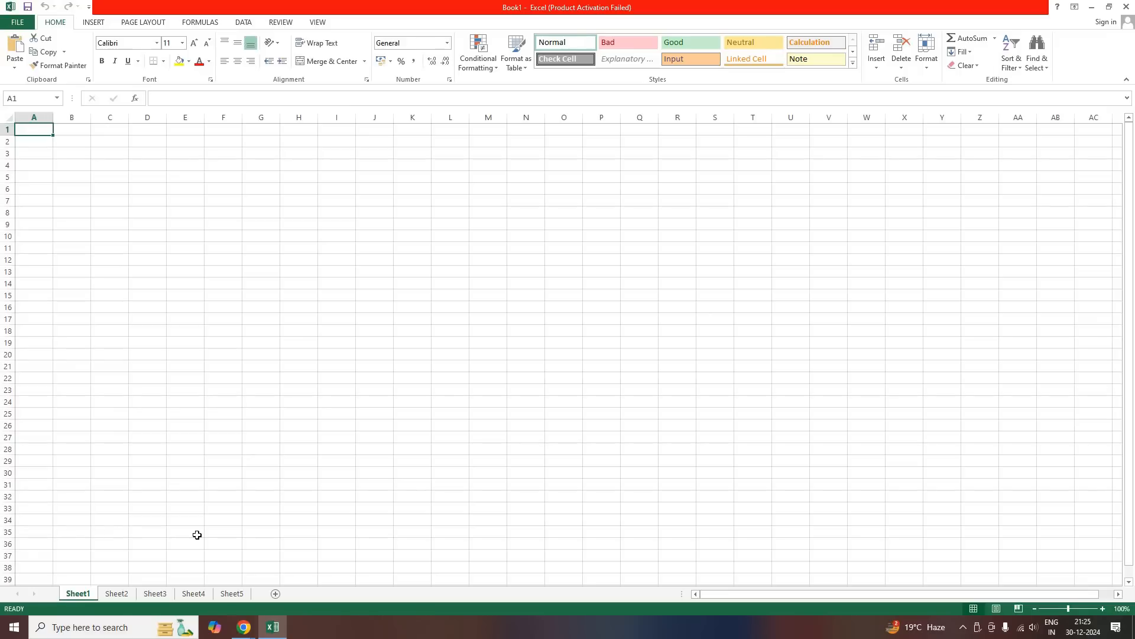
Switch to the Google Meet window to check the class, then return to the Excel workbook
click(251, 627)
click(209, 570)
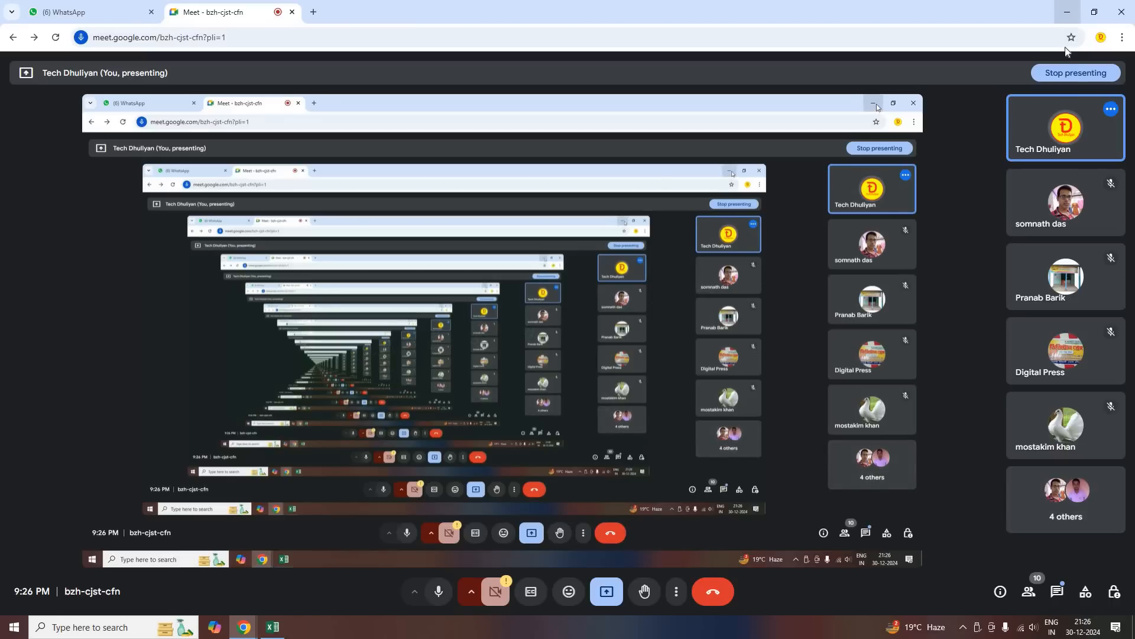
click(1070, 14)
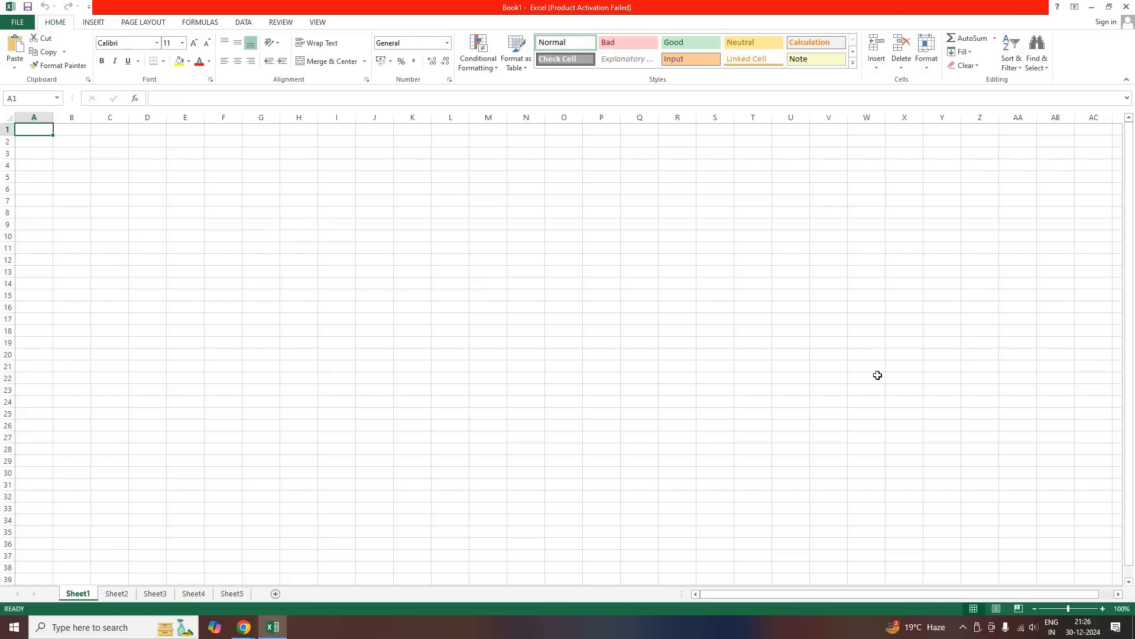
Select single cells and cell ranges on Sheet1 to show the worksheet grid, finishing on S29:S30
click(181, 223)
click(580, 236)
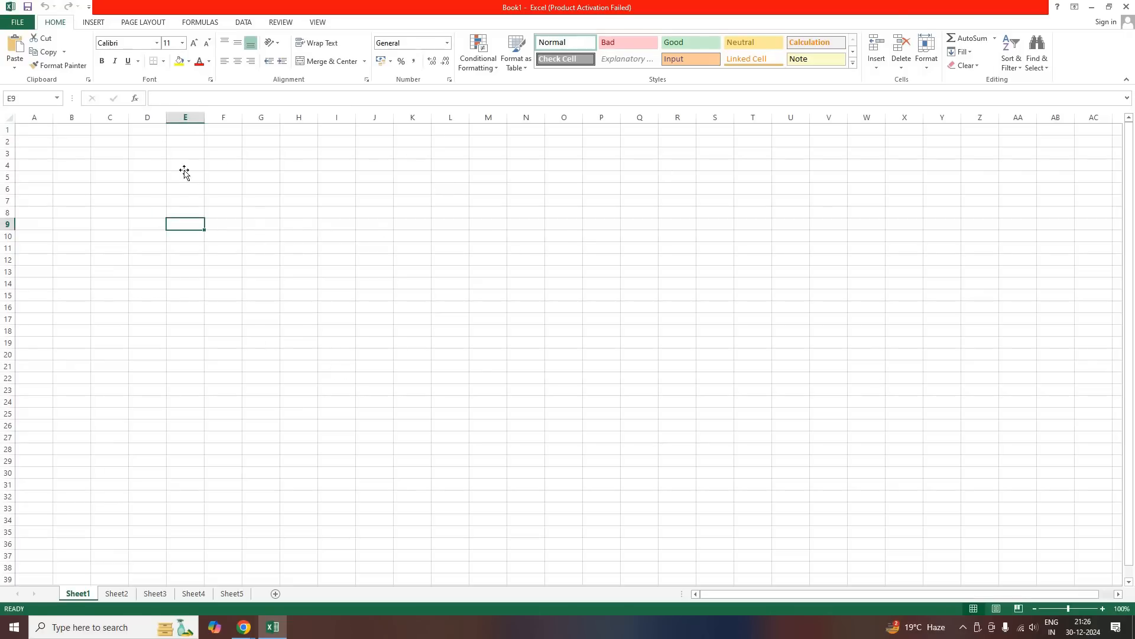
drag(72, 129, 947, 354)
drag(710, 471, 707, 464)
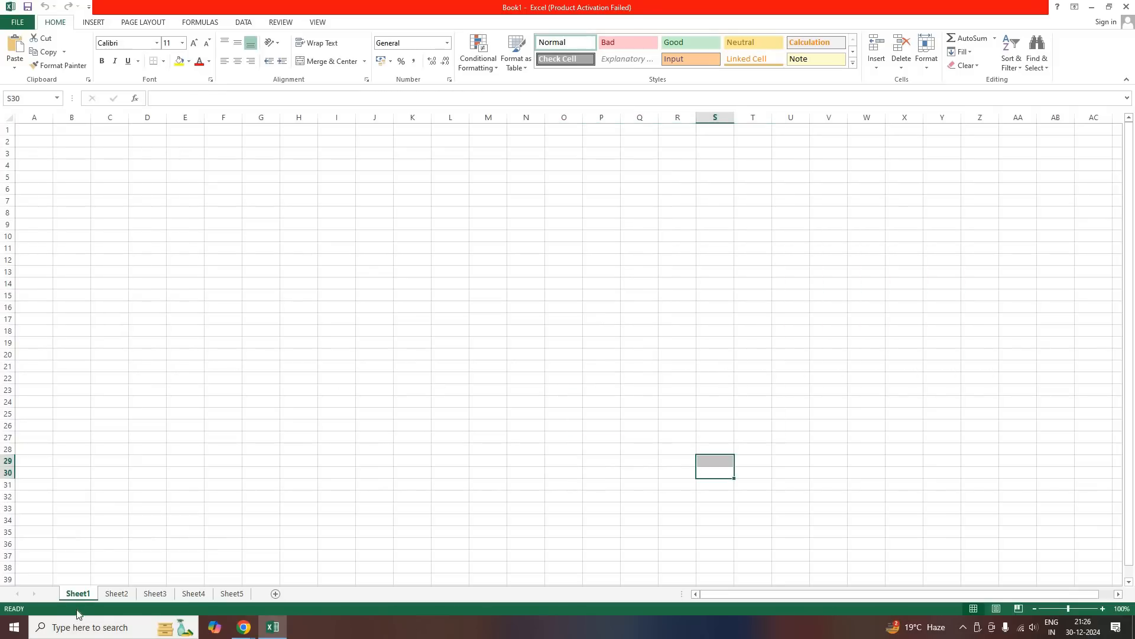
Go through Sheet2 to Sheet5 and add two more worksheets after them
click(106, 594)
click(146, 594)
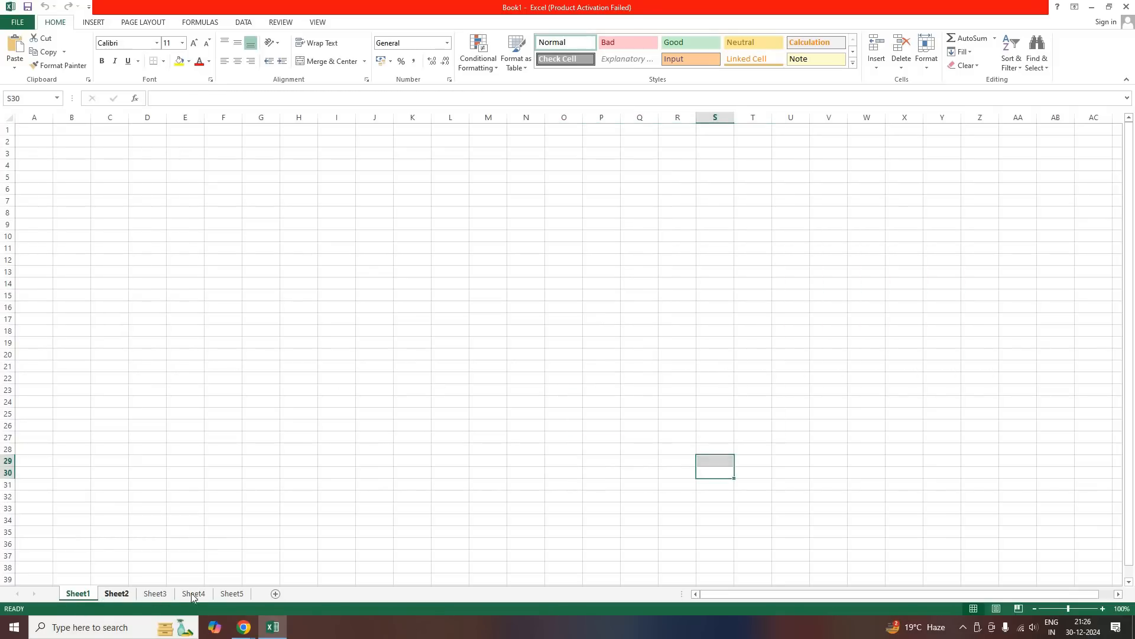
click(195, 594)
click(240, 594)
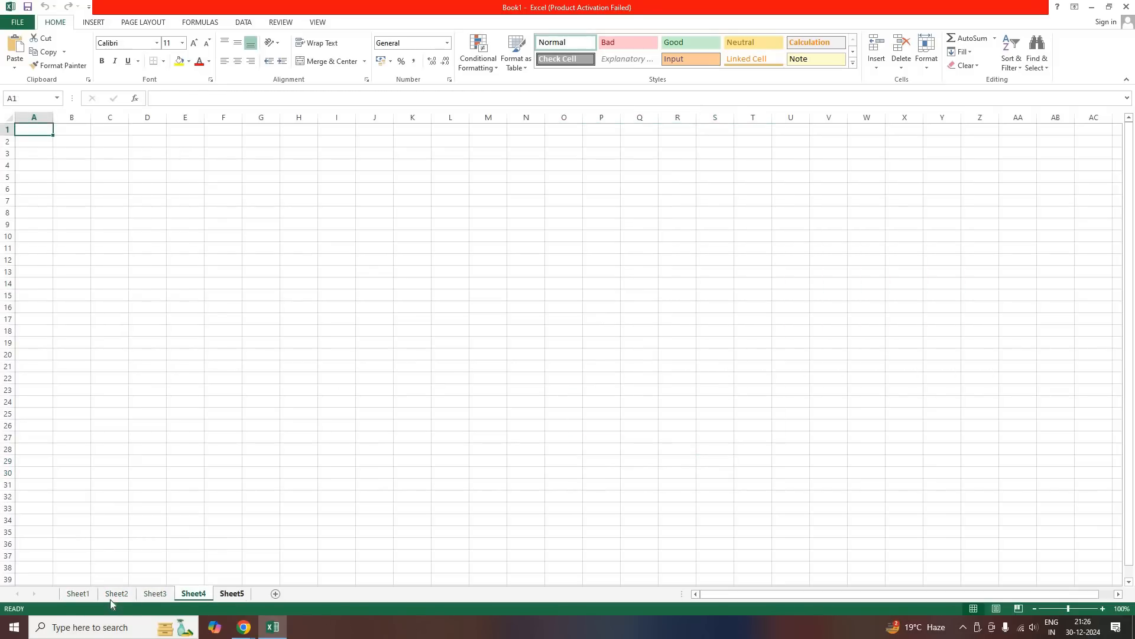
click(317, 594)
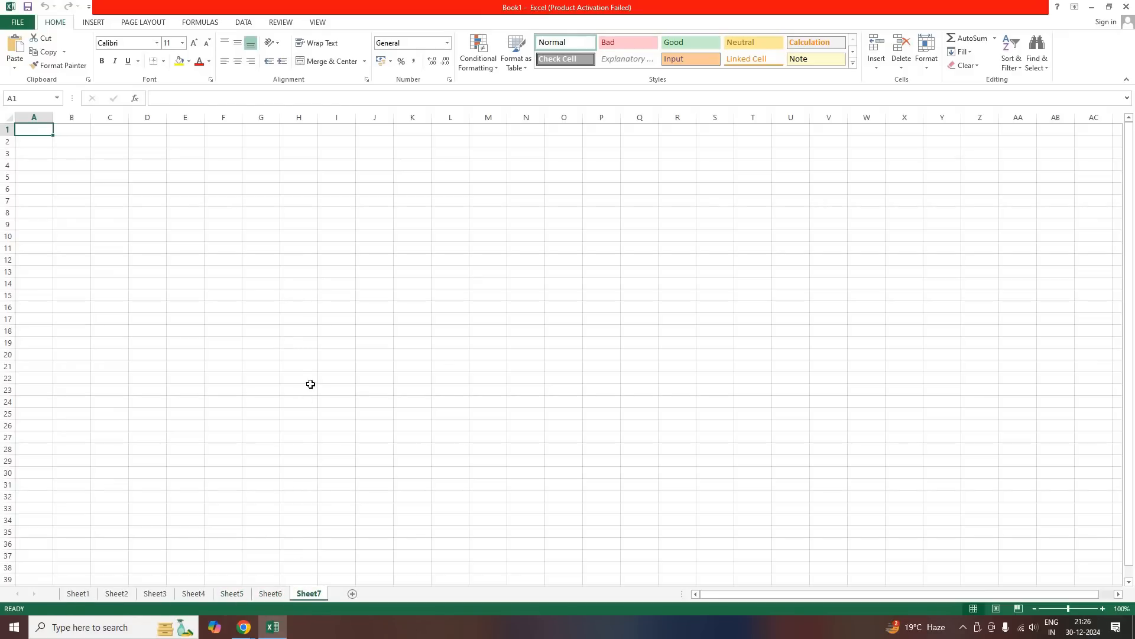
Select cells H22:H23 and D13 on Sheet7, then return to Sheet1
drag(312, 384, 311, 383)
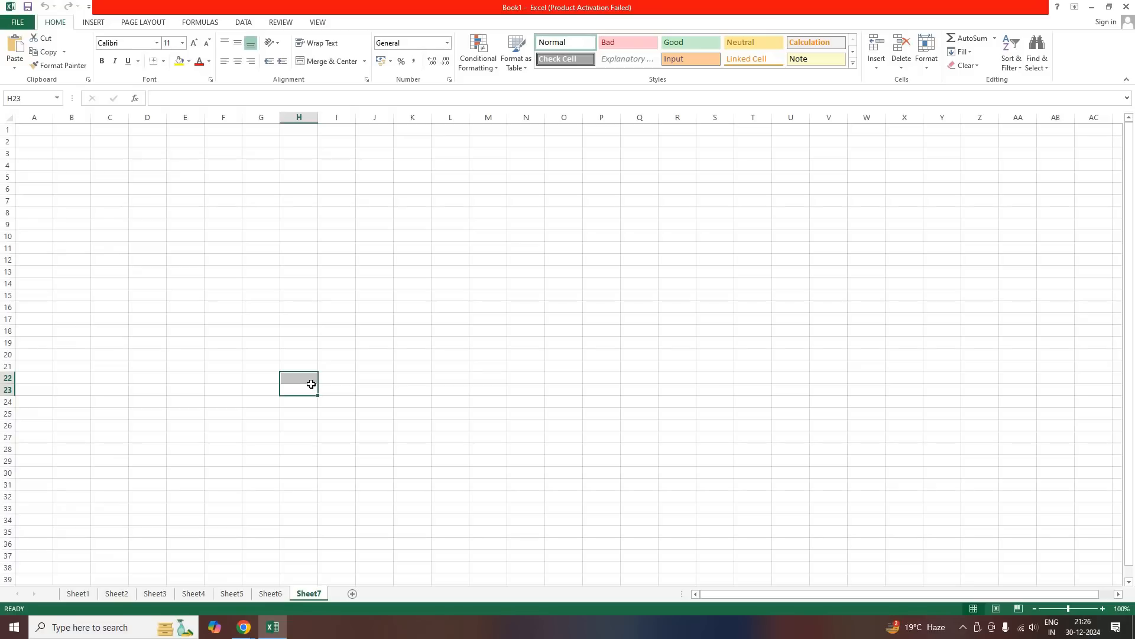
click(160, 268)
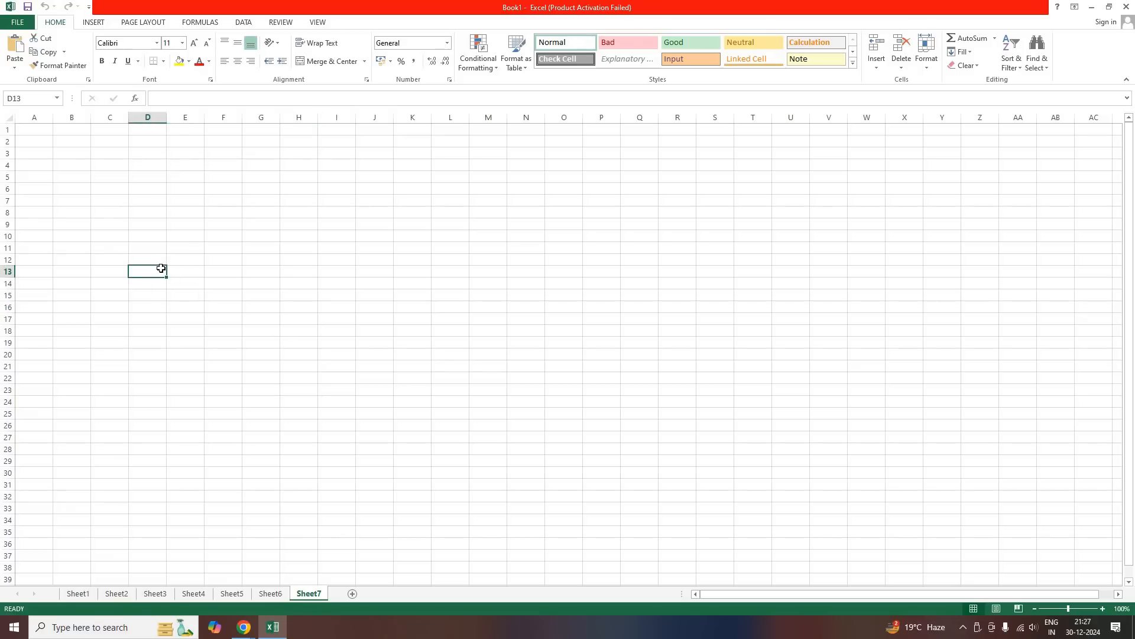
click(145, 204)
click(77, 593)
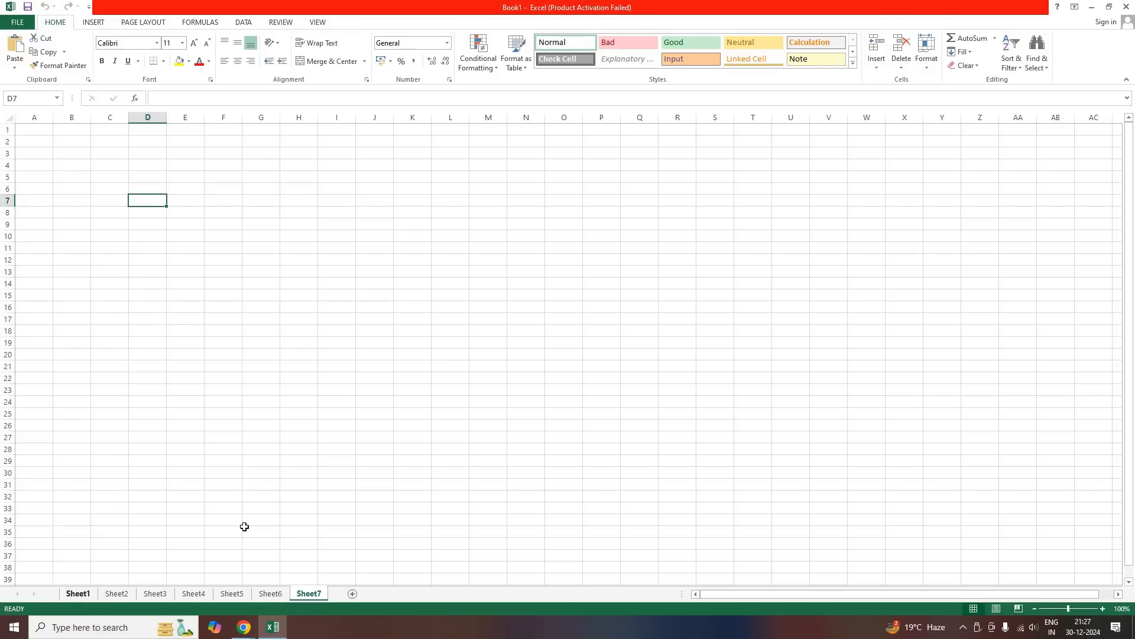
Select individual cells across Sheet1 one after another, including C16, E11, E8, C5, L12, G12 and G7
click(99, 305)
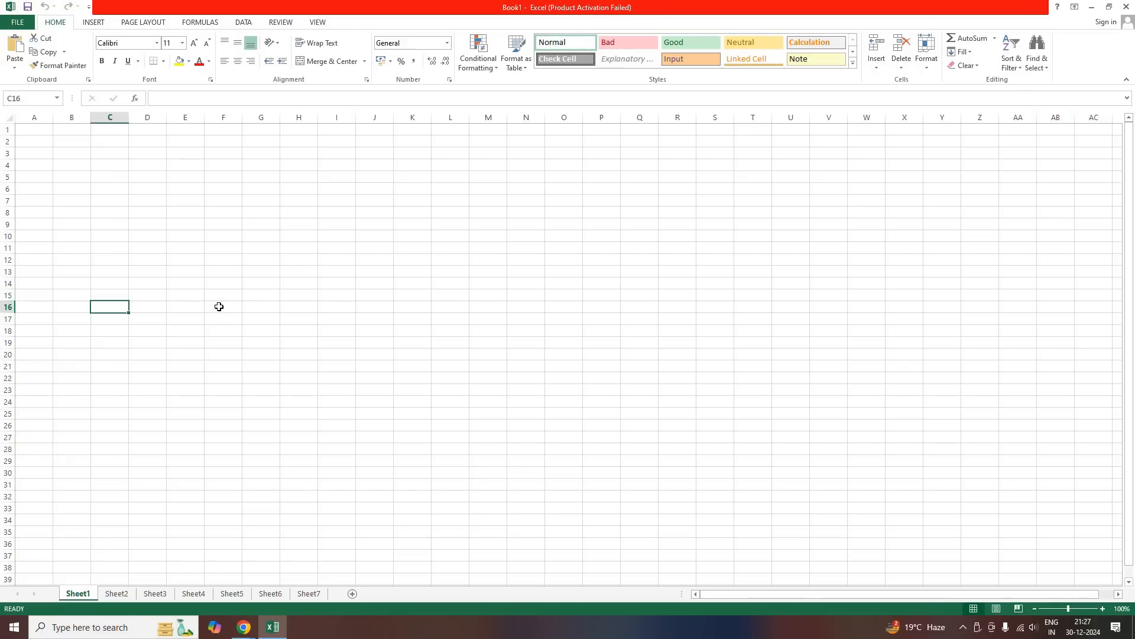
click(188, 251)
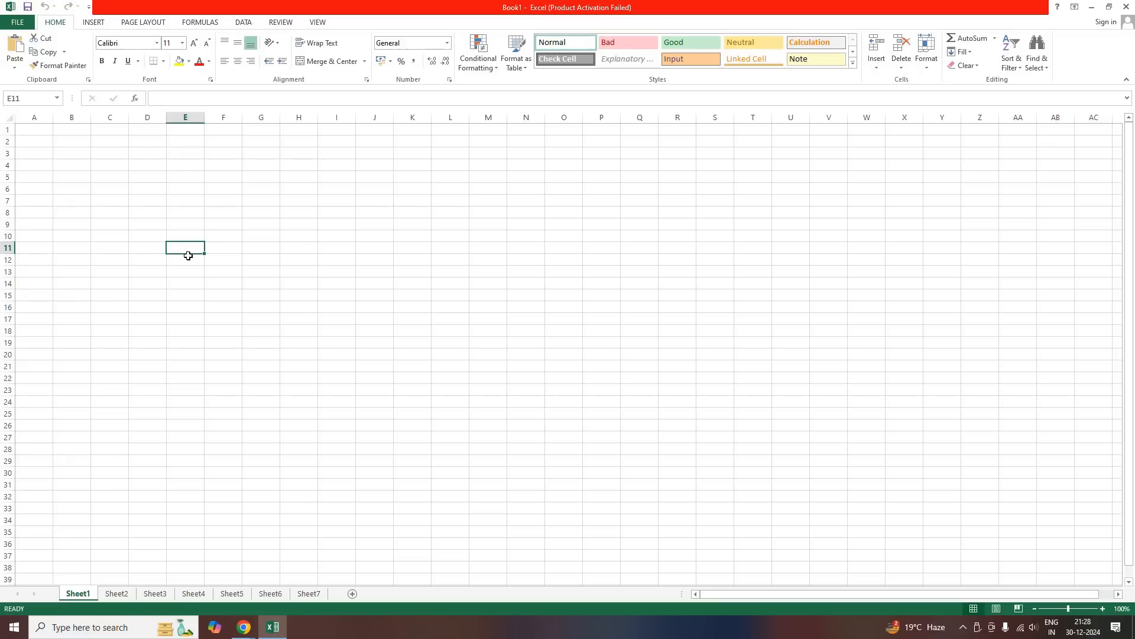
click(176, 209)
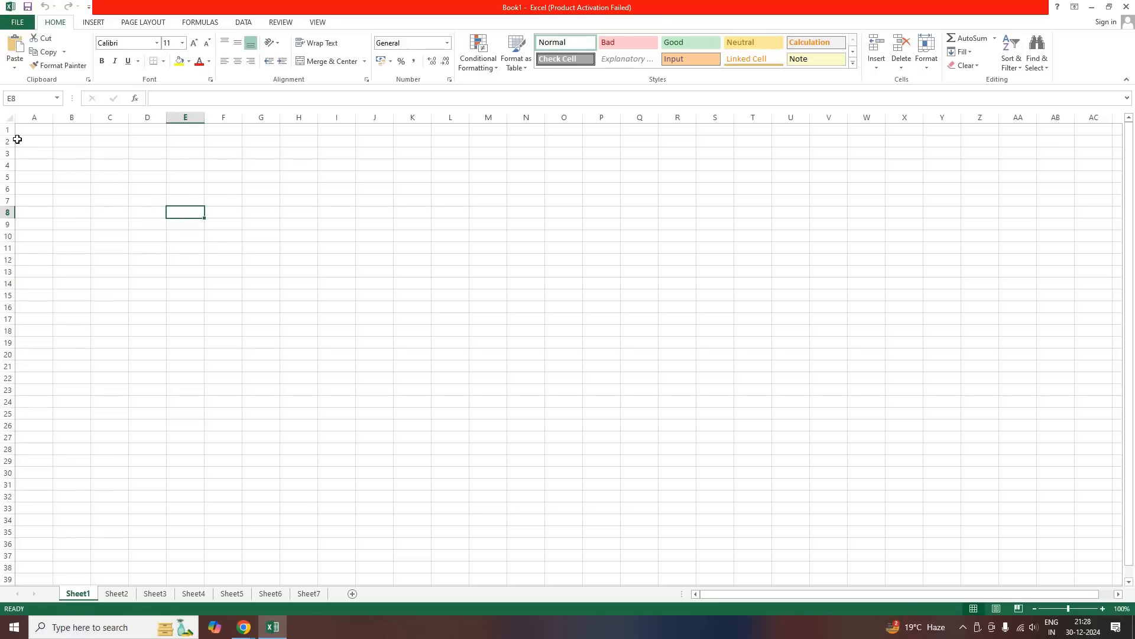
click(112, 177)
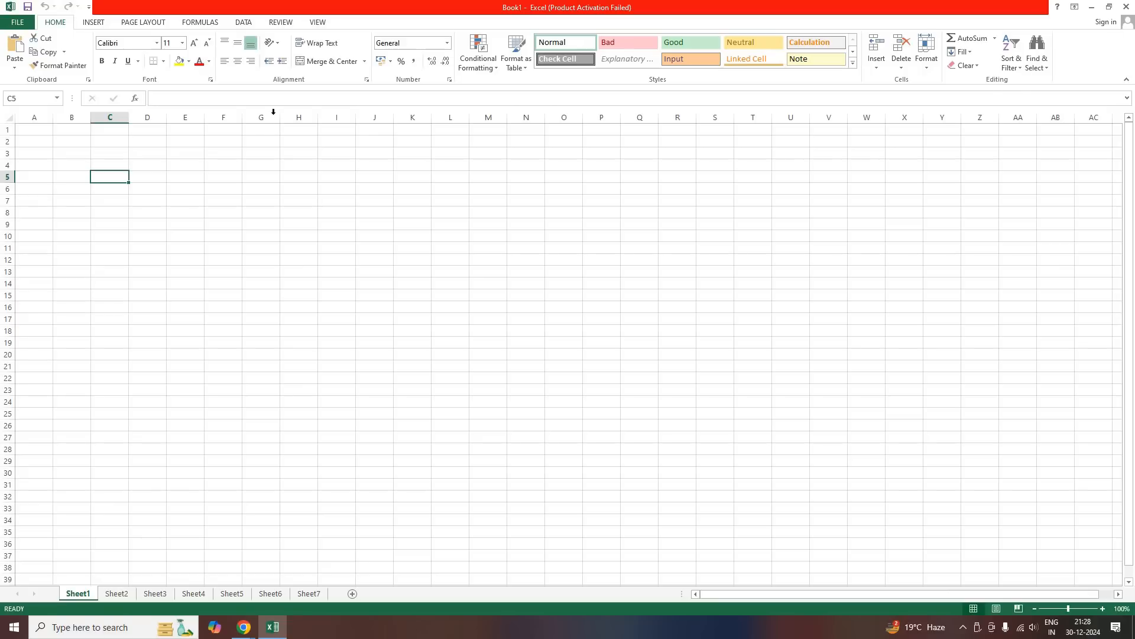
click(185, 153)
click(315, 177)
click(510, 213)
click(459, 259)
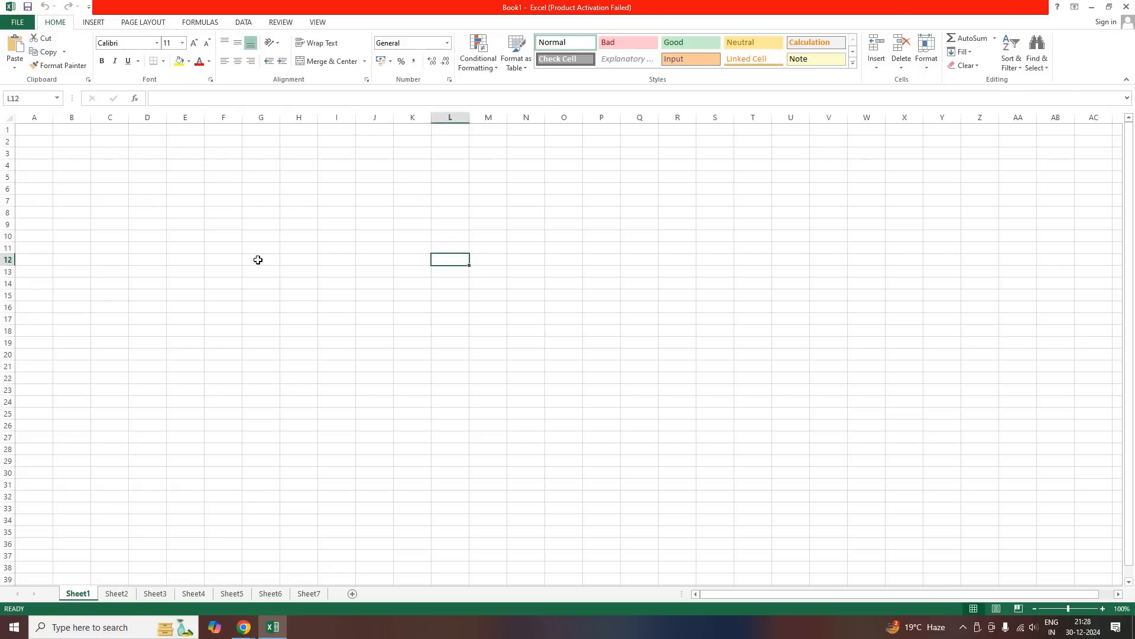
click(260, 259)
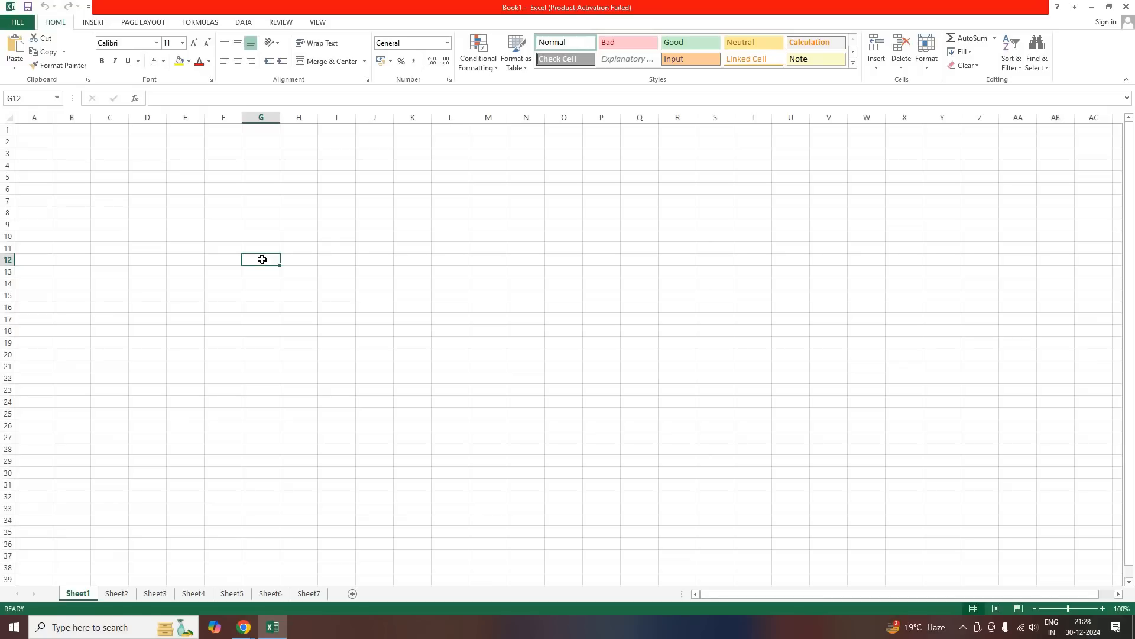
click(254, 204)
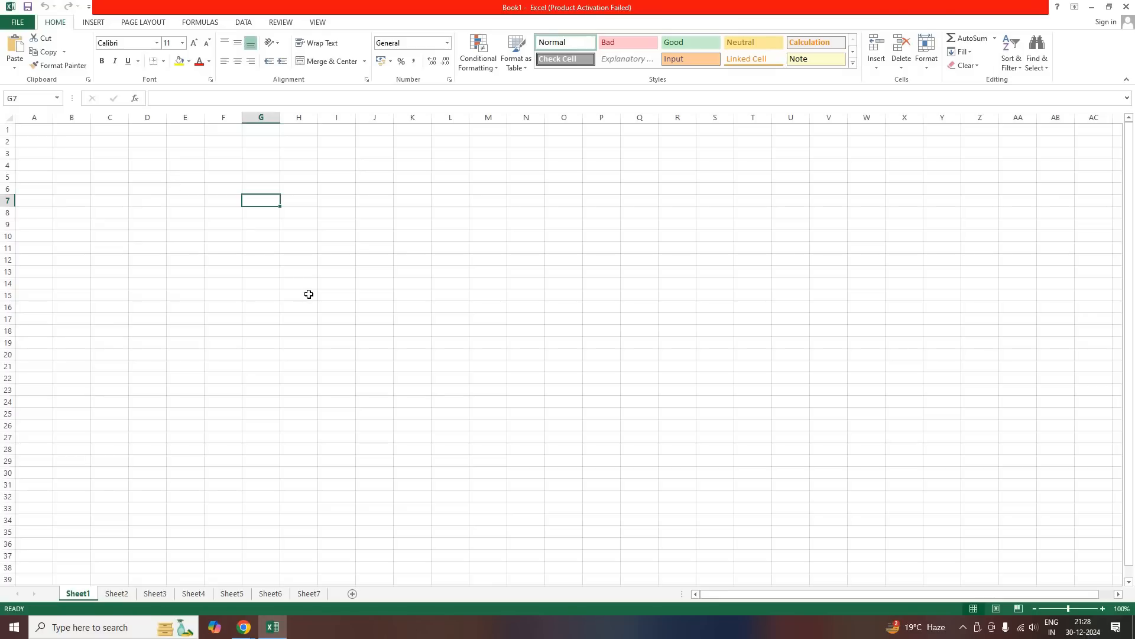
Move the active cell stepwise from G7 to E6, then through neighbouring cells in all directions, ending on F6
key(Left)
key(Left)
key(Up)
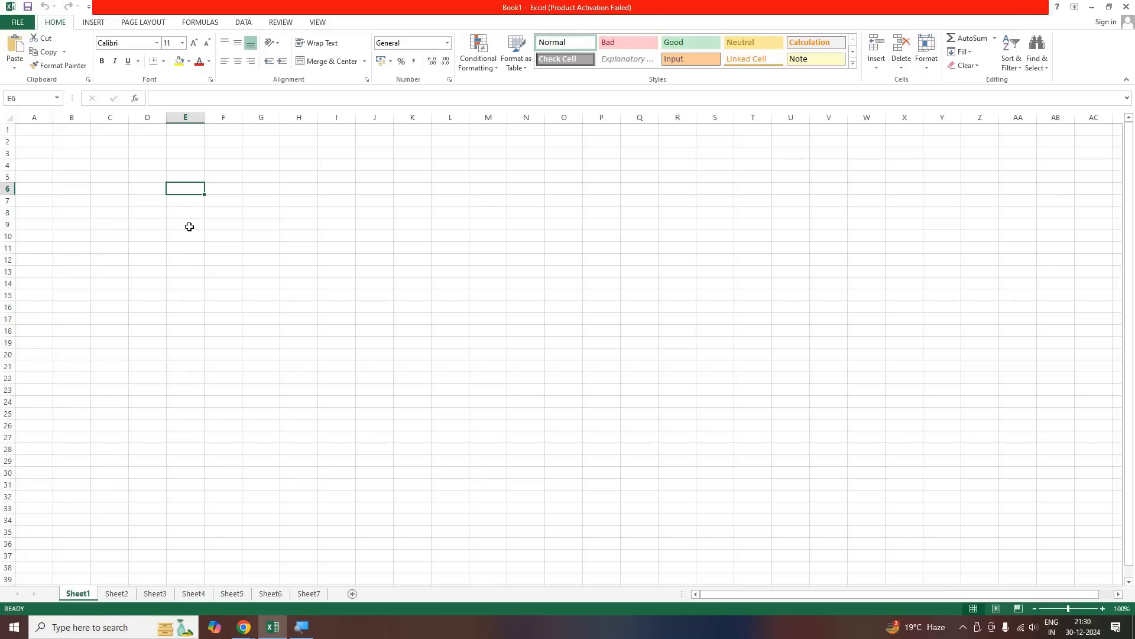
key(Down)
key(Down)
key(Down)
key(Up)
key(Up)
key(Right)
key(Right)
key(Right)
click(223, 190)
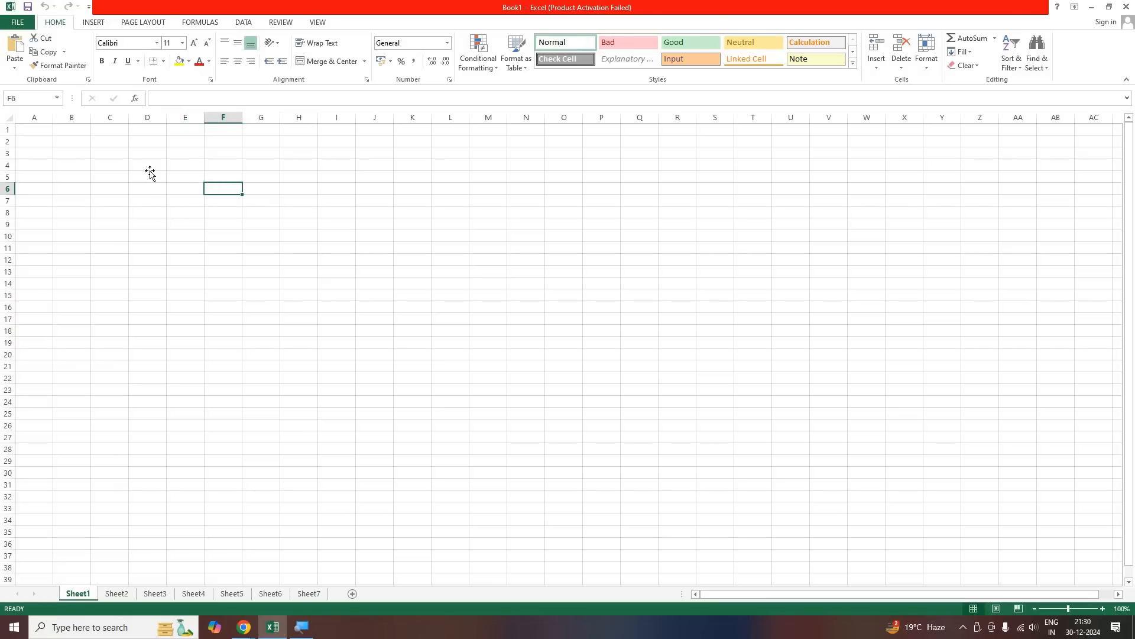
Move the active cell stepwise from F6 to D4
key(Left)
key(Left)
key(Up)
key(Up)
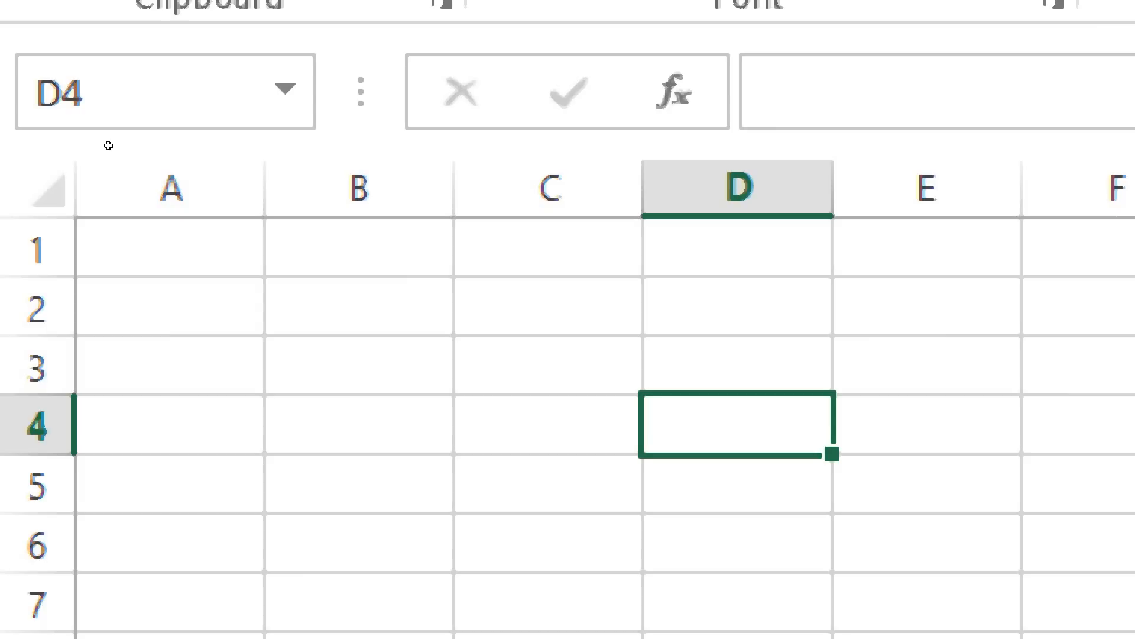
Move the active cell stepwise from D4 to C2, then back to column D and down to D6
key(Up)
key(Up)
key(Left)
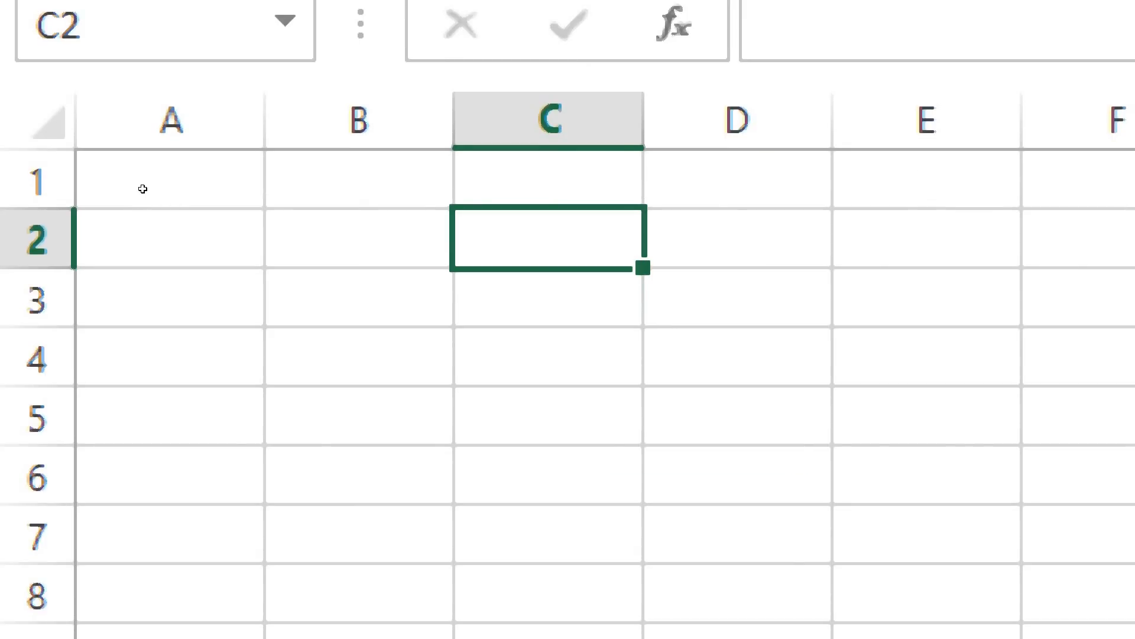
key(Right)
key(Down)
key(Down)
key(Down)
key(Down)
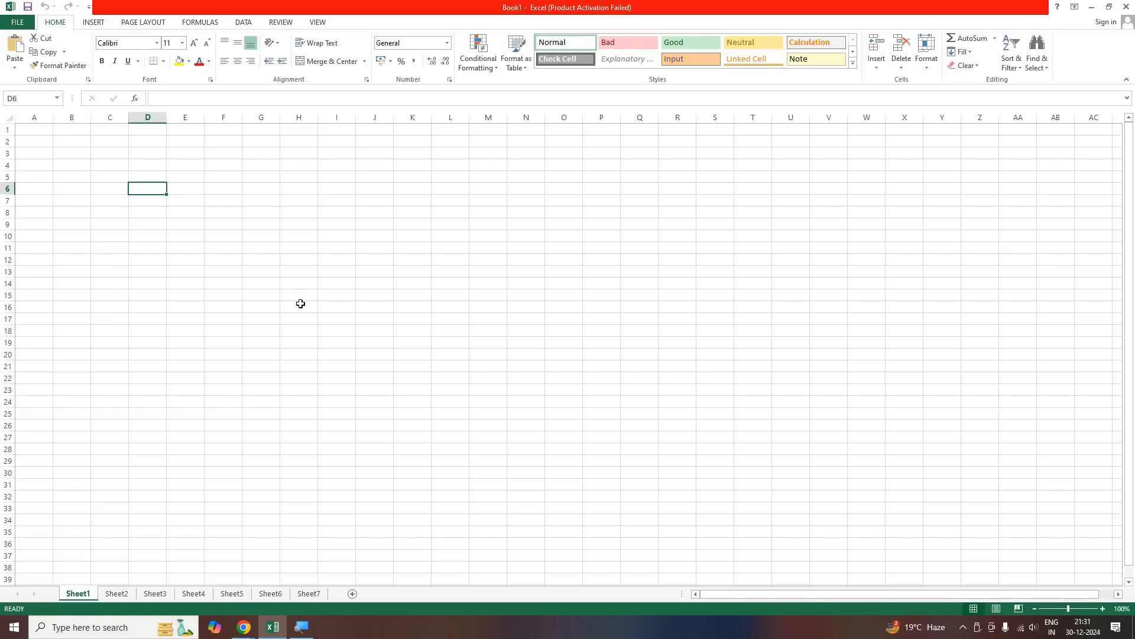
Select cell H14 and hide the worksheet gridlines
click(286, 280)
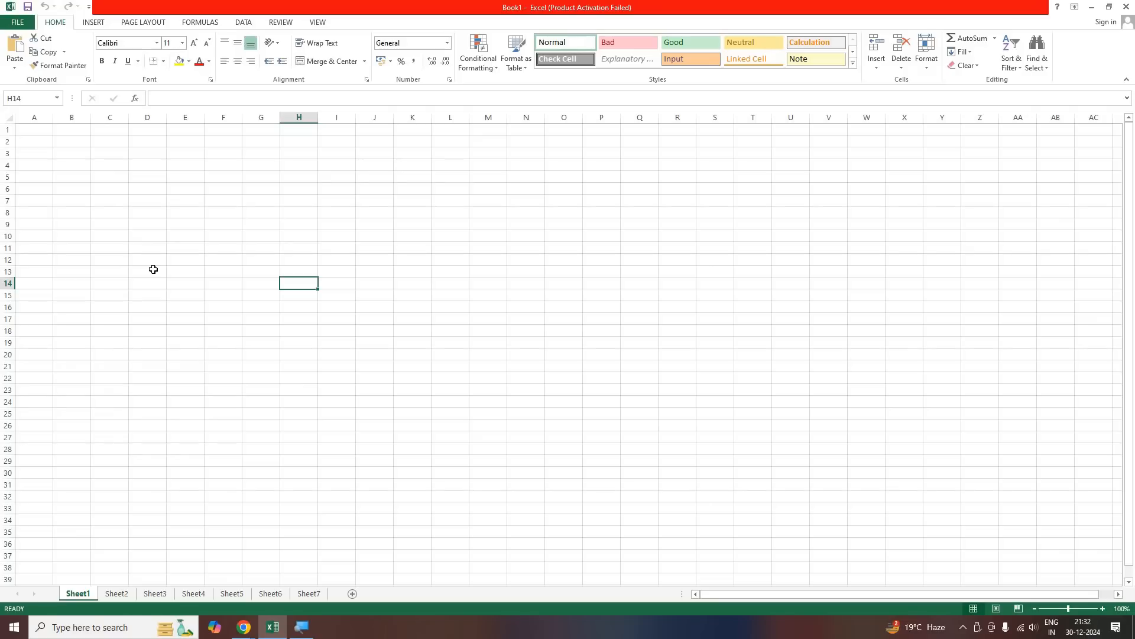
click(319, 22)
click(146, 61)
click(52, 22)
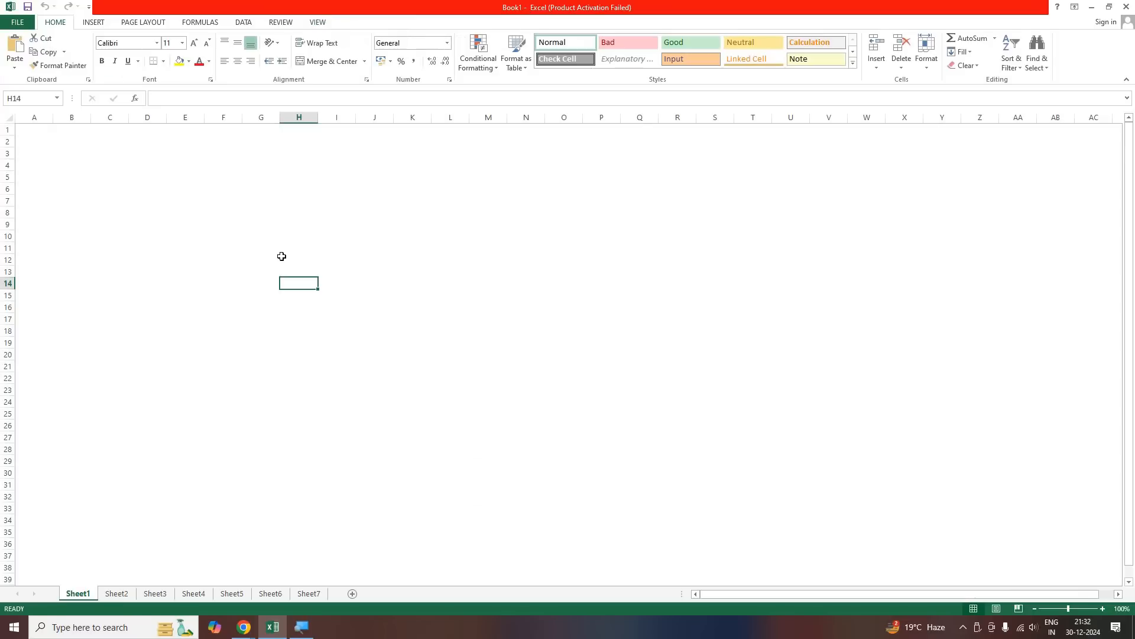
Hide the row and column headings and the formula bar, and select cell AC39 on the blank sheet
click(319, 22)
click(174, 61)
click(55, 22)
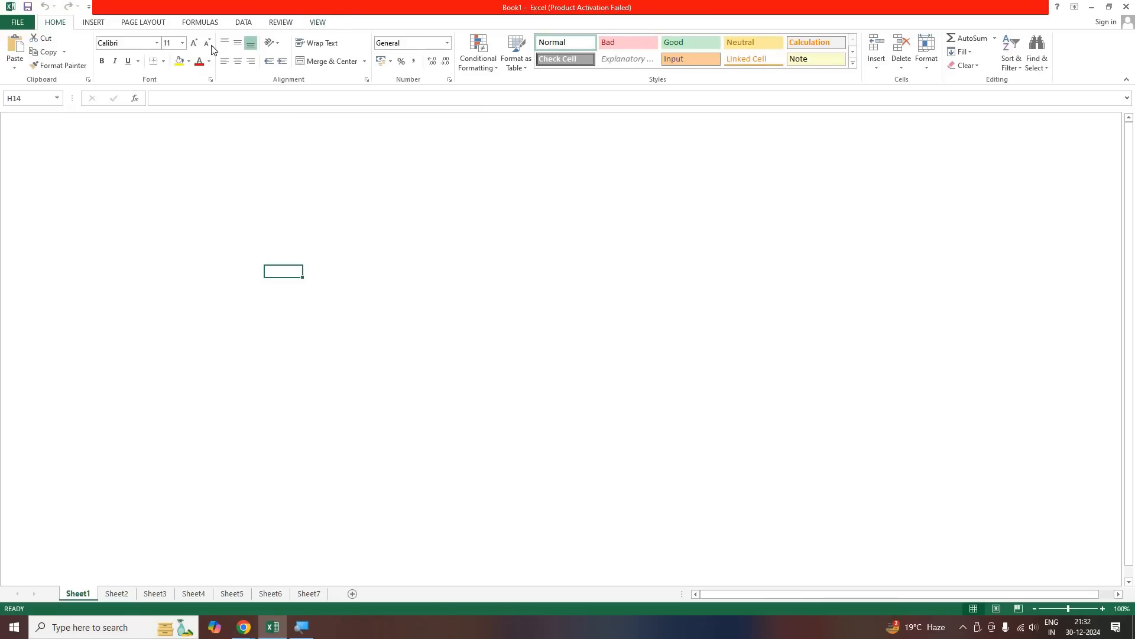
click(207, 46)
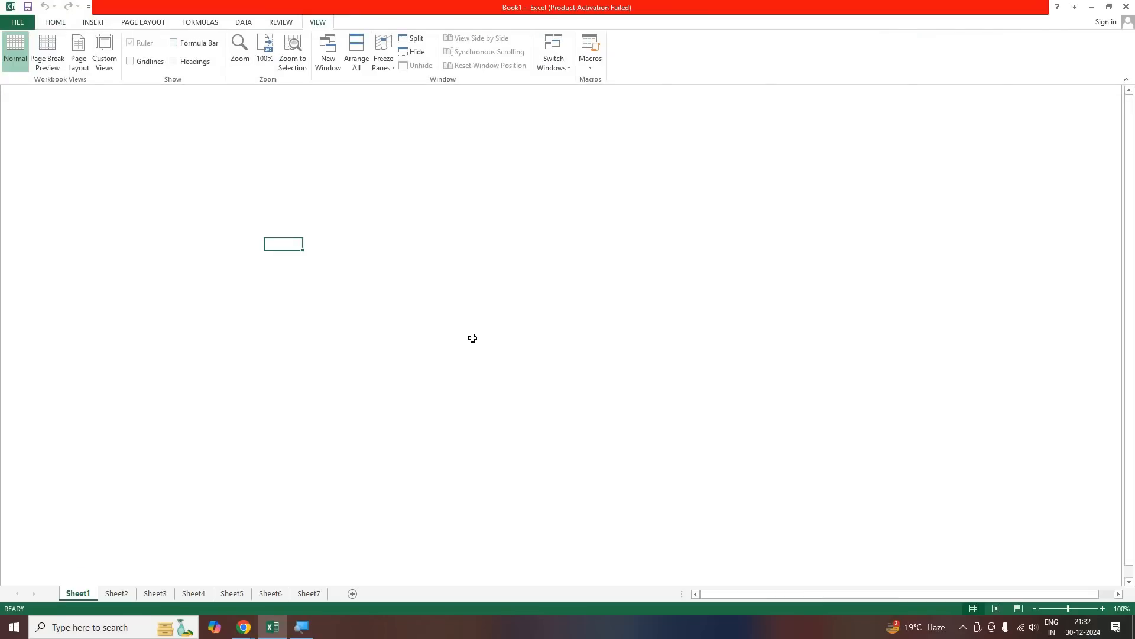
click(1097, 542)
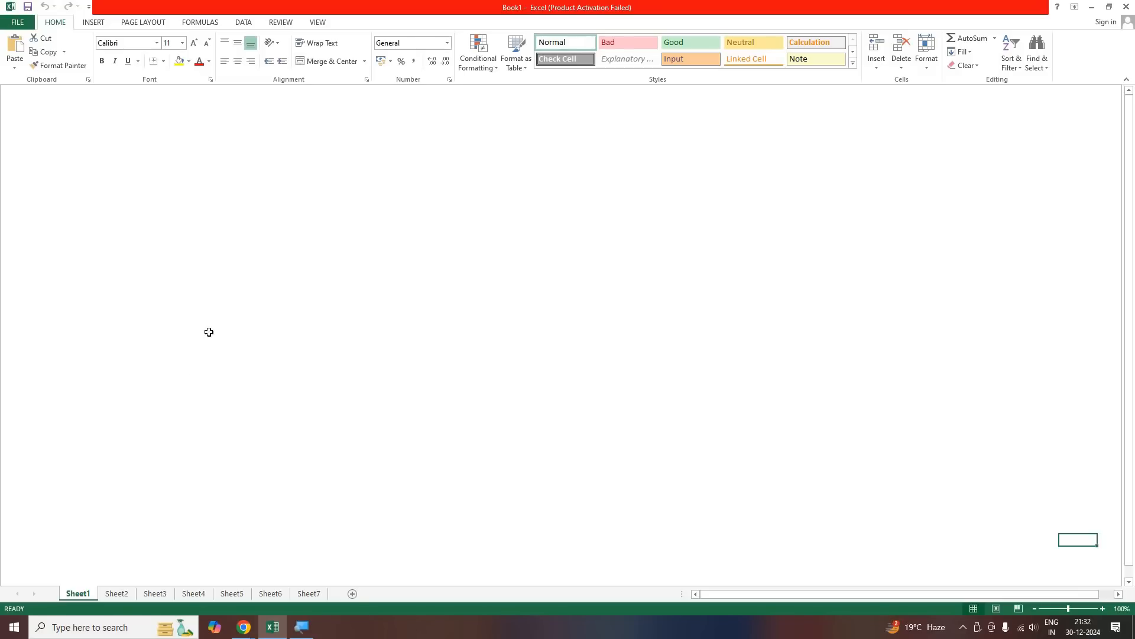
Show the headings, gridlines and formula bar on Sheet1 again, and select cell C5
click(320, 23)
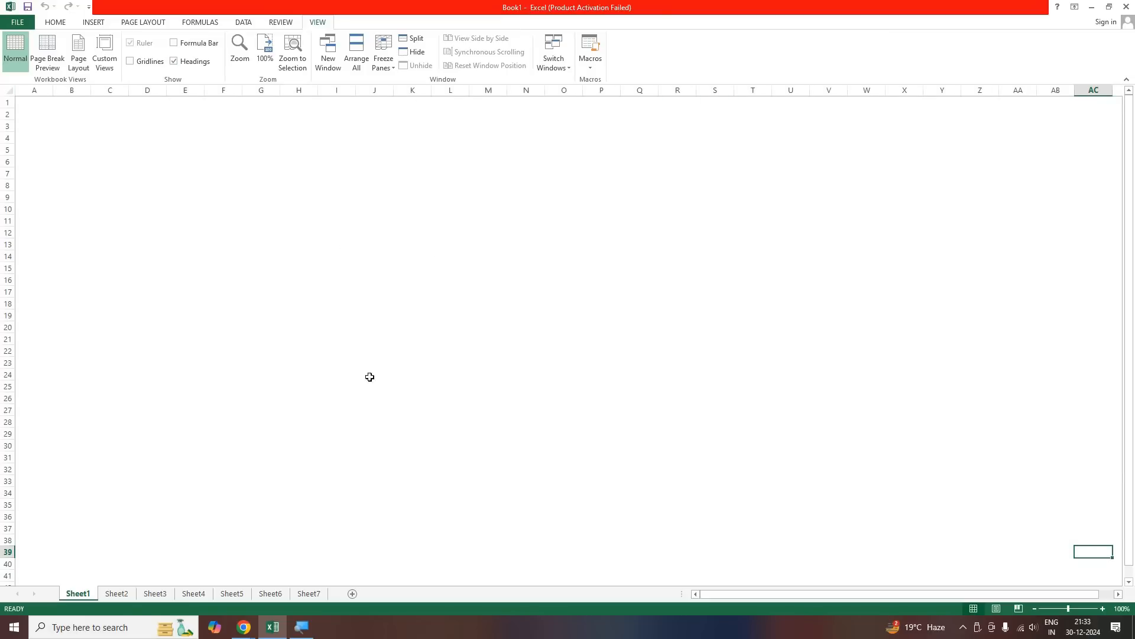
click(131, 62)
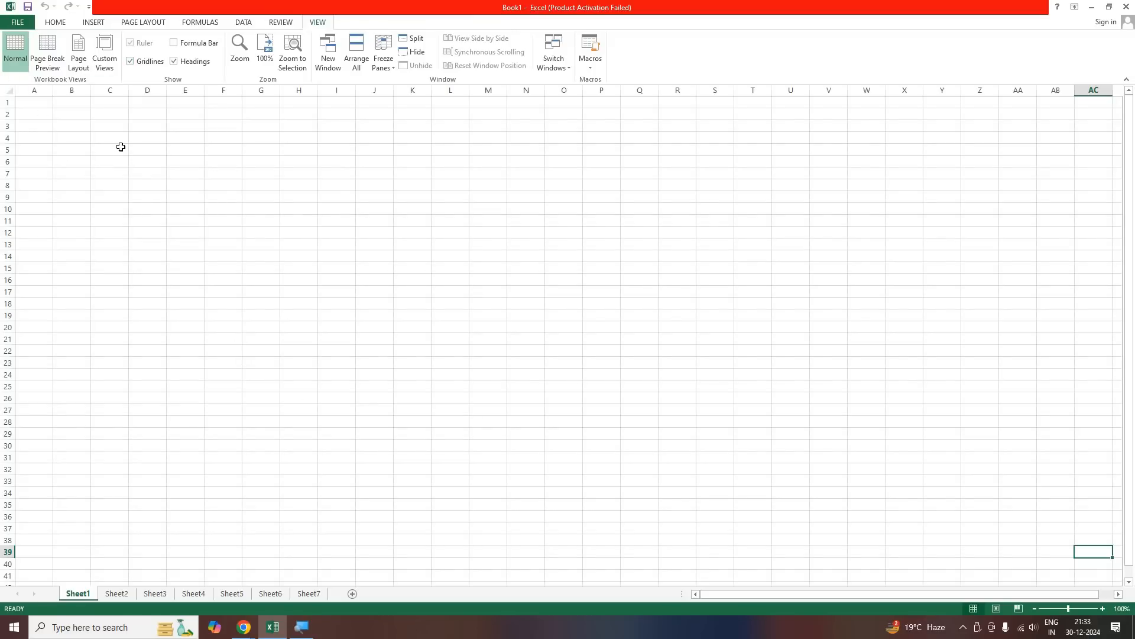
click(99, 152)
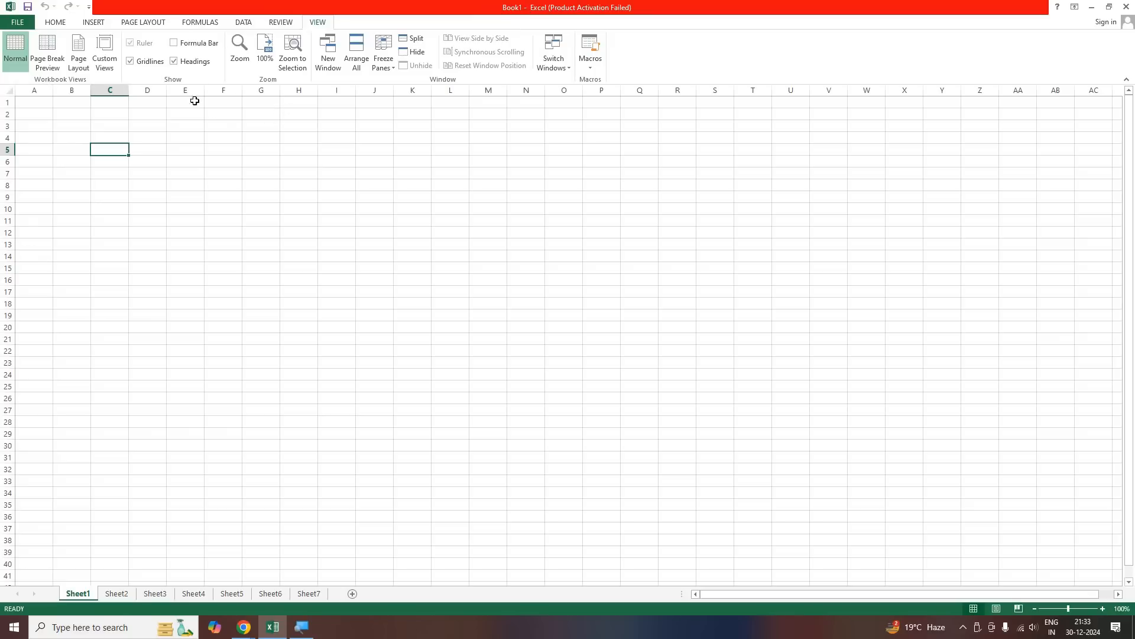
click(175, 45)
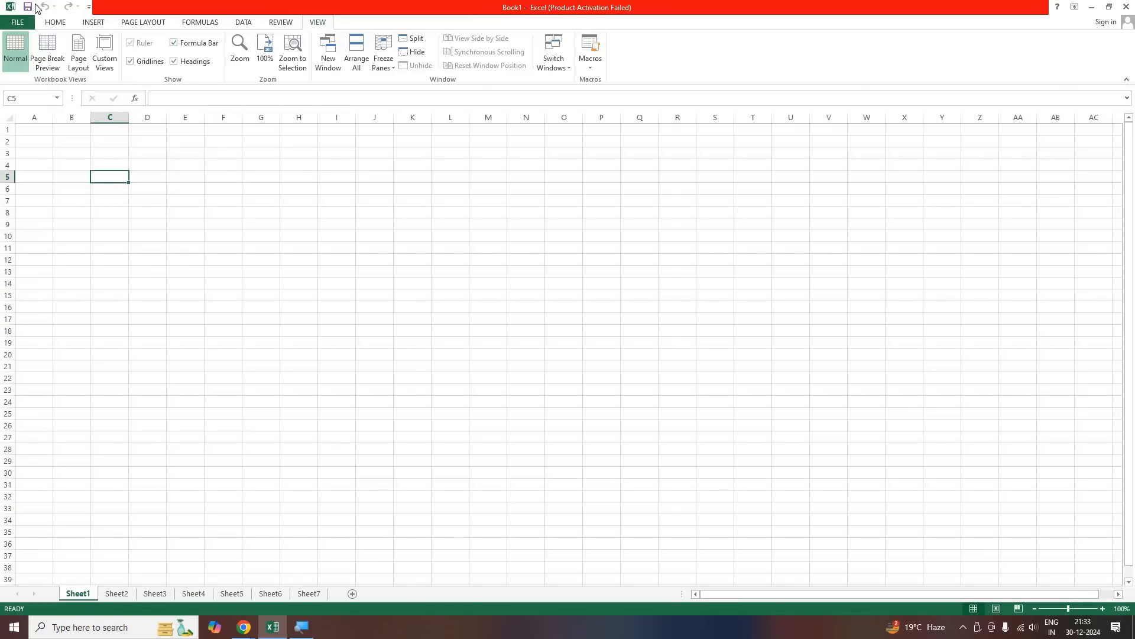
click(63, 21)
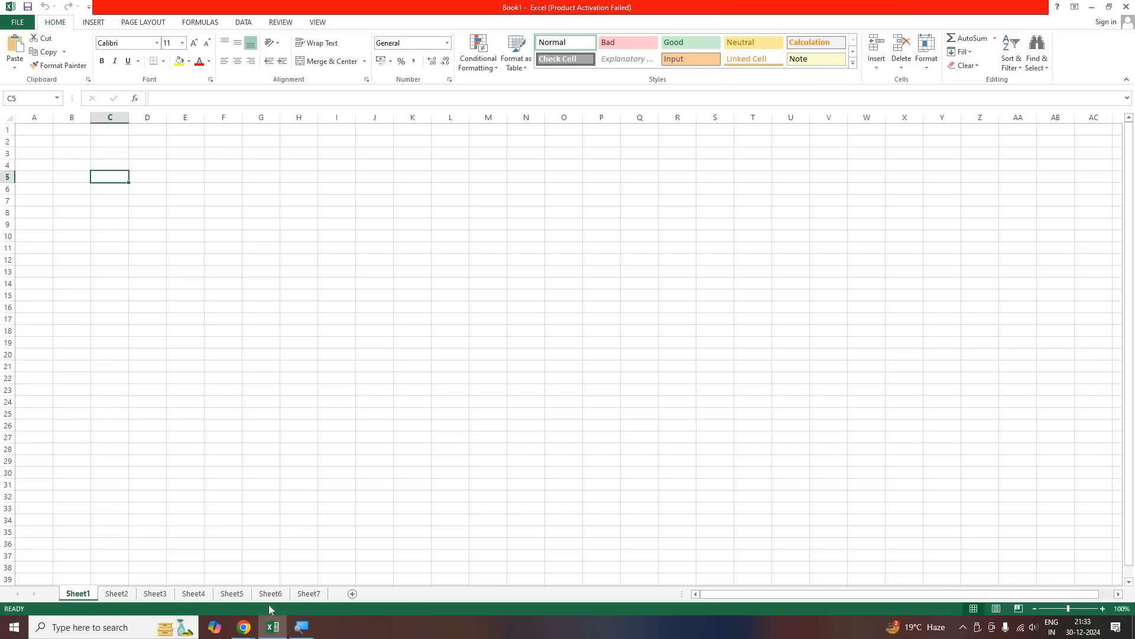
Switch to the Google Meet call in Chrome, dismiss the raised-hand notification, and return to the Excel workbook
click(251, 627)
click(190, 551)
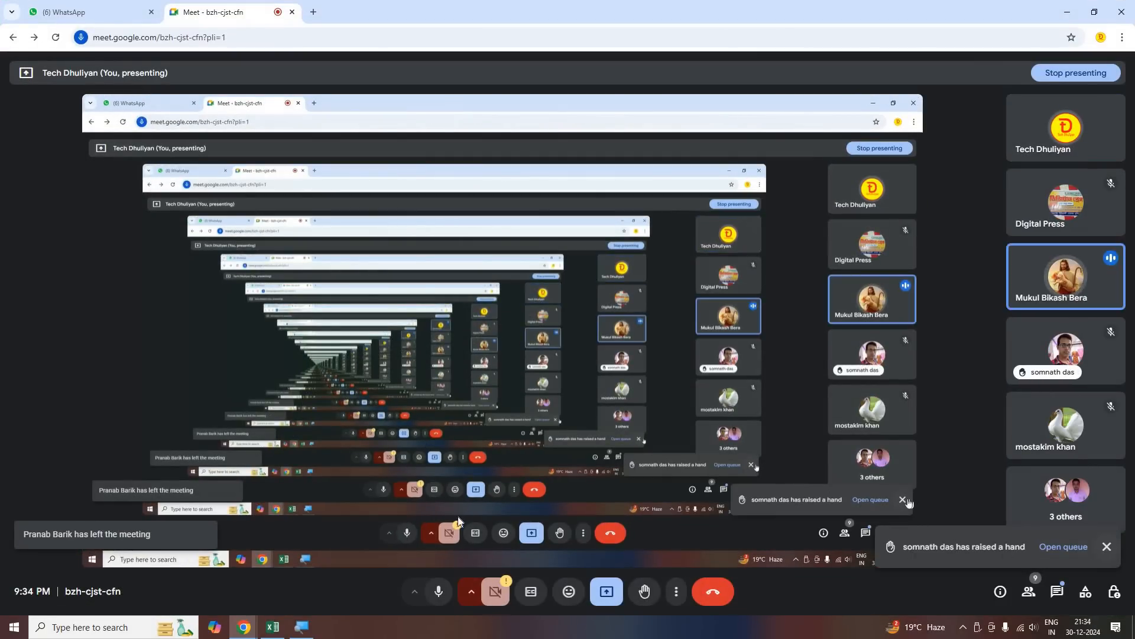
click(1108, 547)
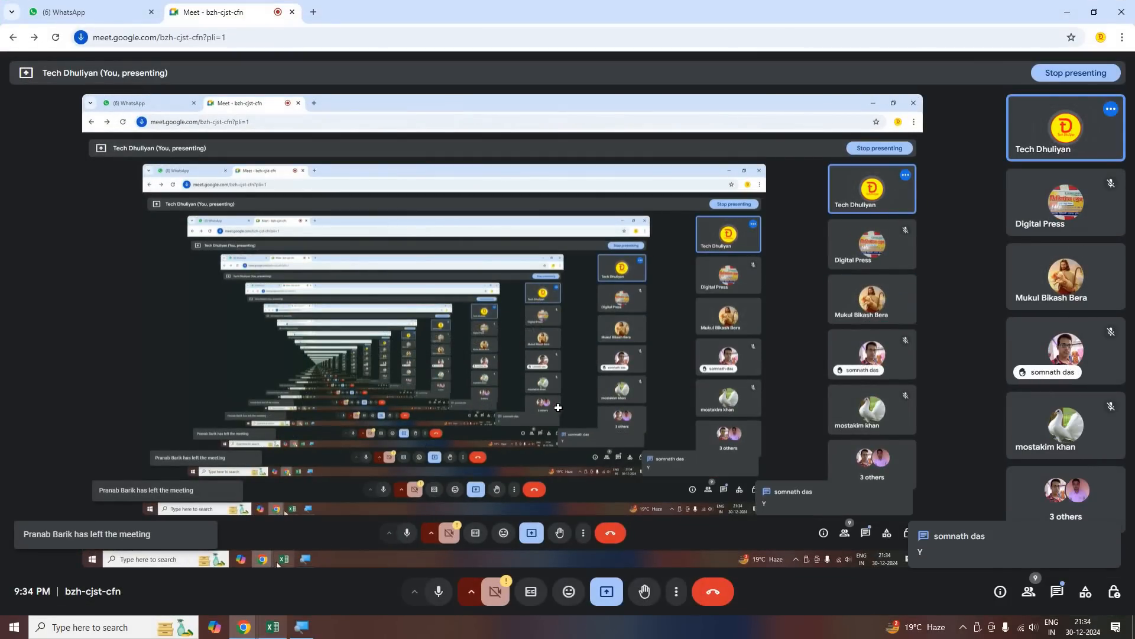
click(272, 628)
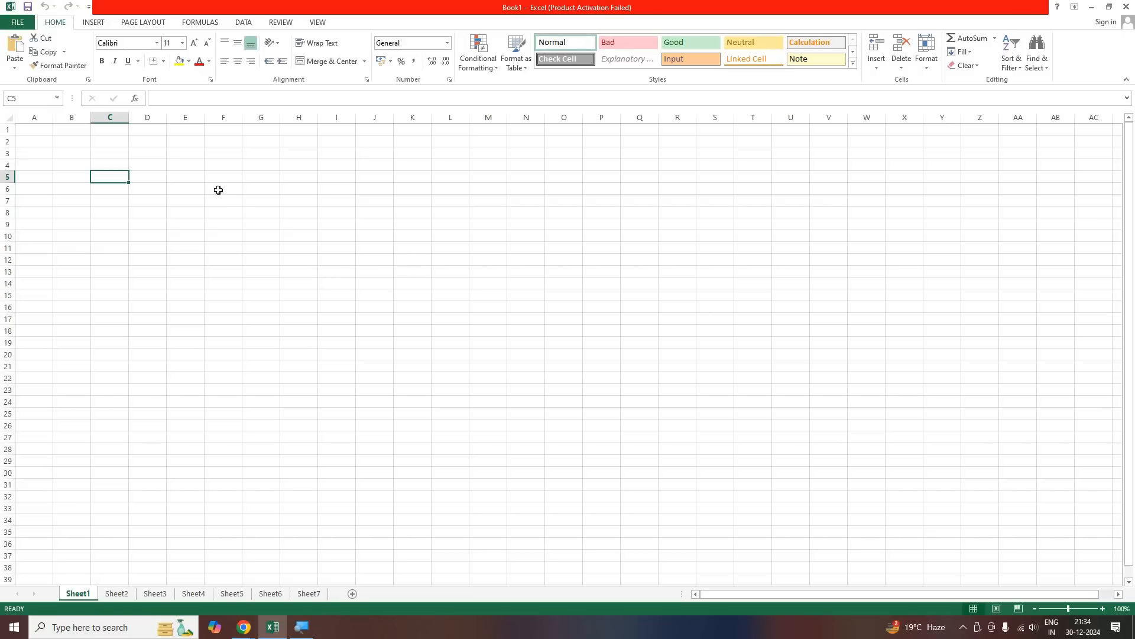
Select cells E11 and C12 in turn, move through the sheet with autoscroll, and select cell G21
click(191, 248)
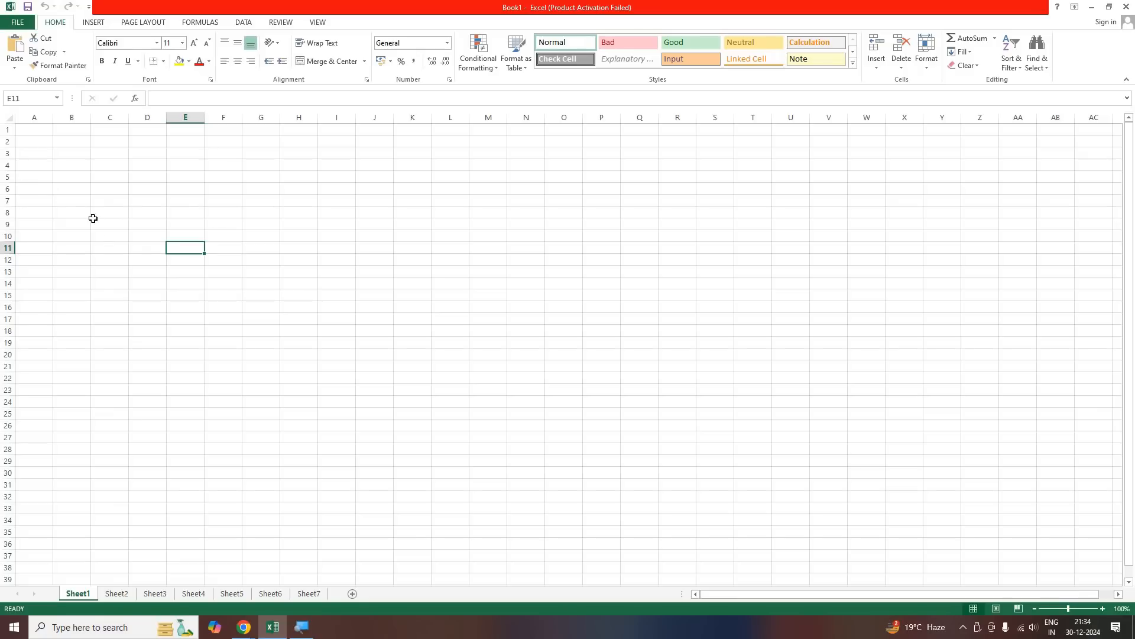
click(103, 255)
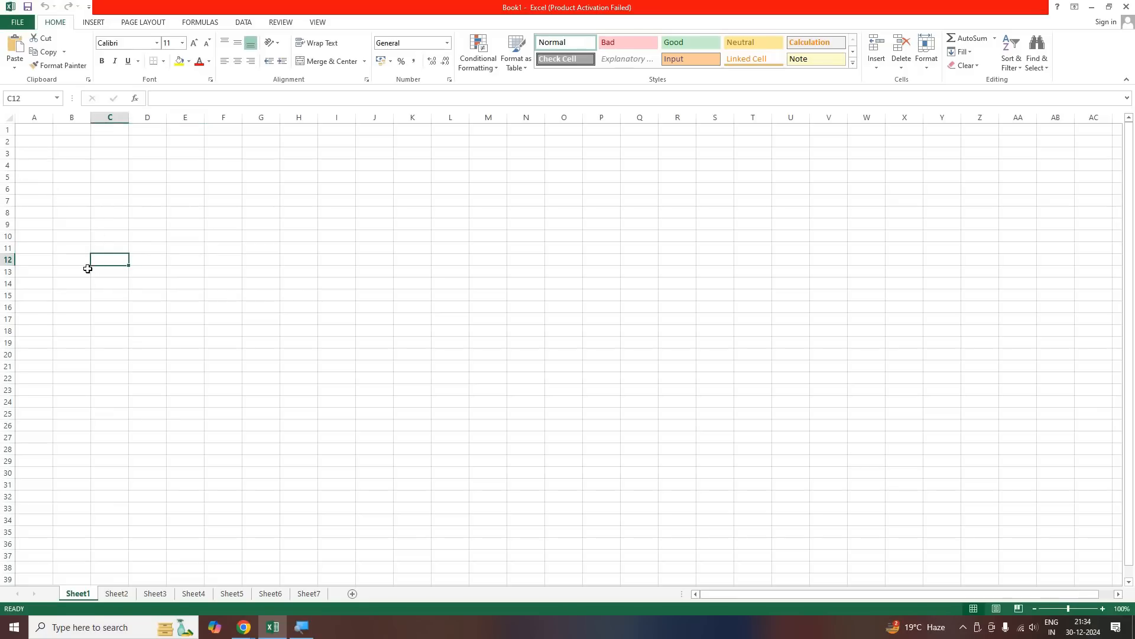
scroll(87, 268, down, 1)
scroll(87, 269, down, 2)
scroll(129, 238, up, 4)
middle_click(175, 216)
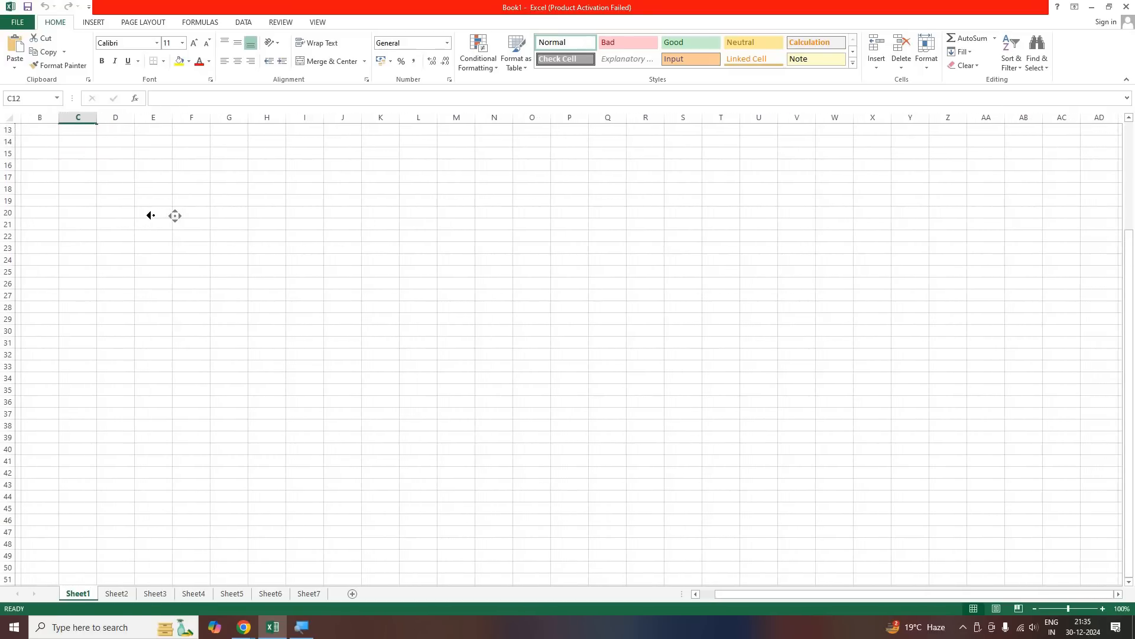
click(228, 218)
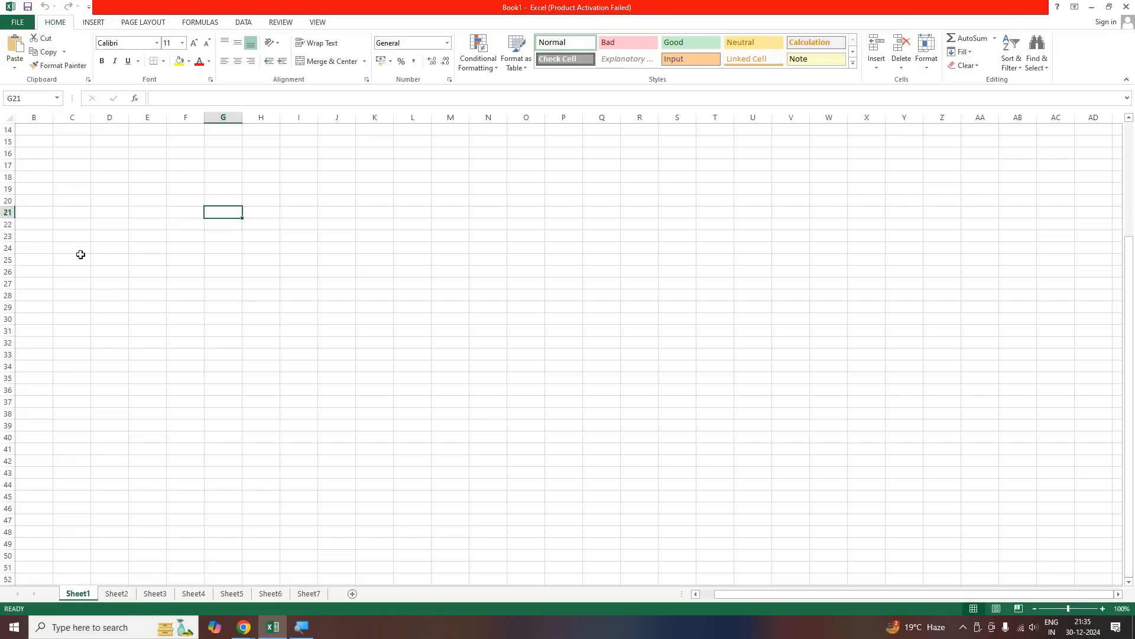
Scroll far down past row 200 and back up to row 1, and select cell G8
scroll(80, 254, down, 12)
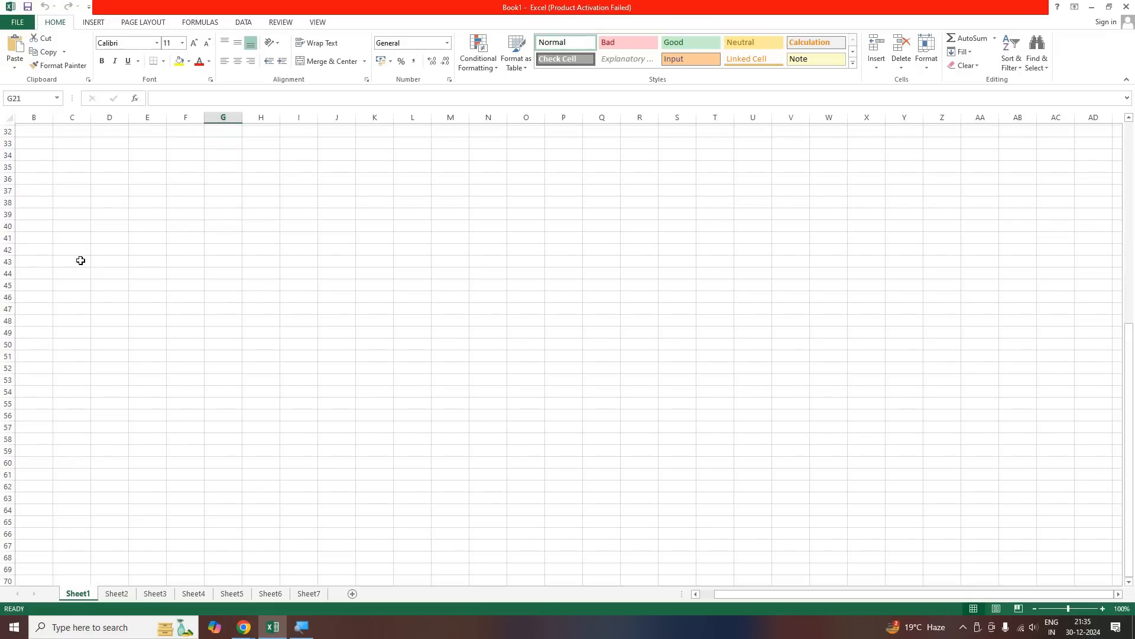
scroll(81, 260, down, 20)
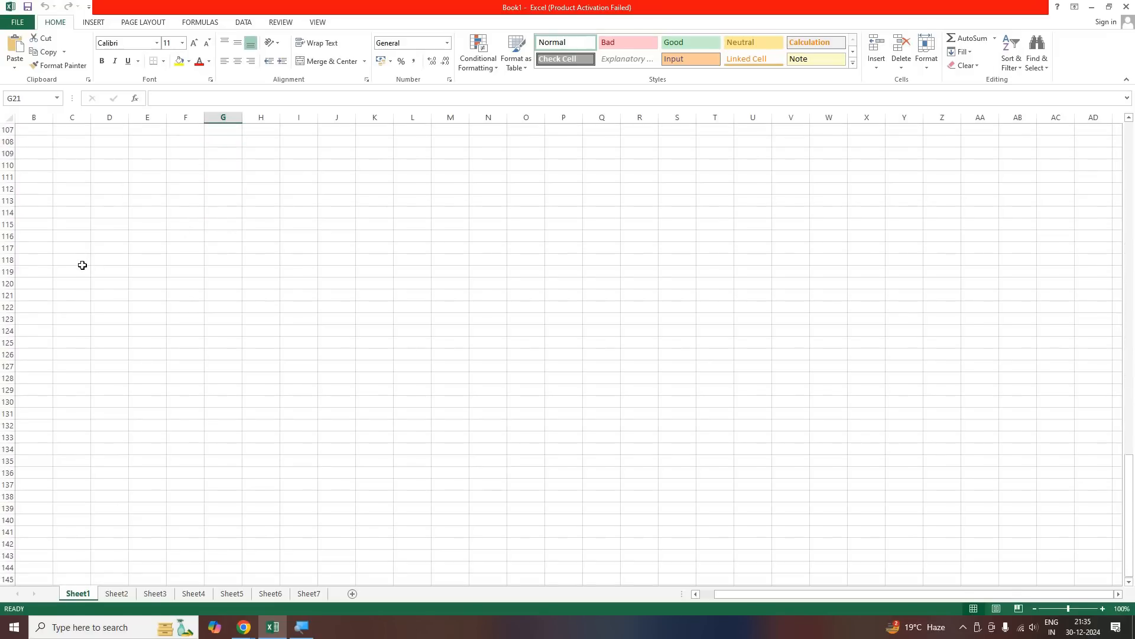
scroll(83, 263, down, 6)
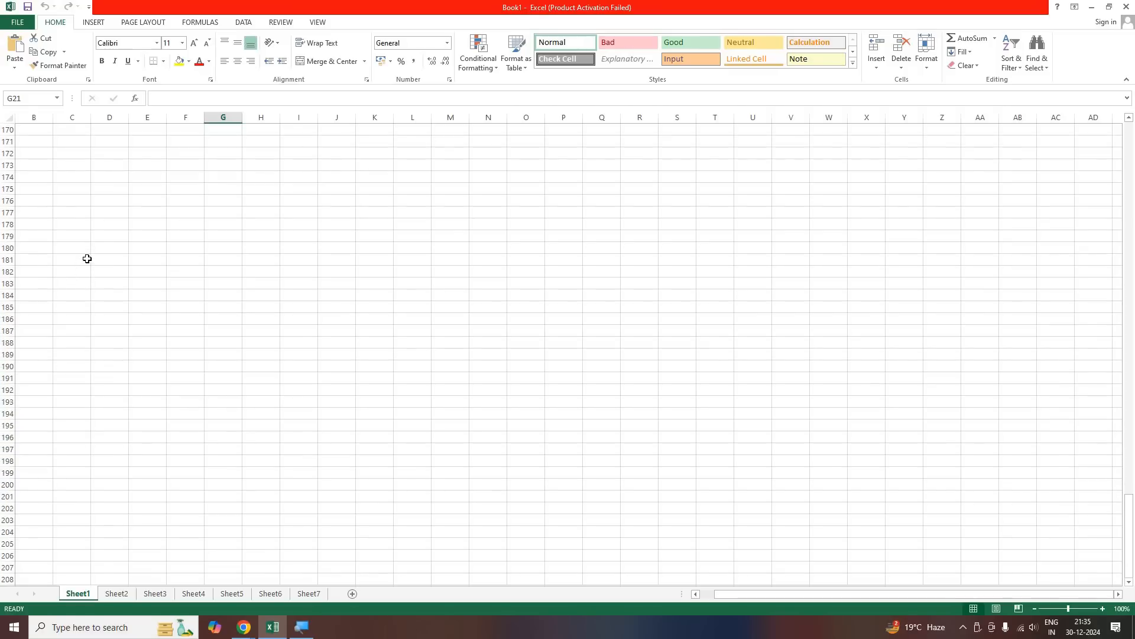
scroll(87, 258, up, 20)
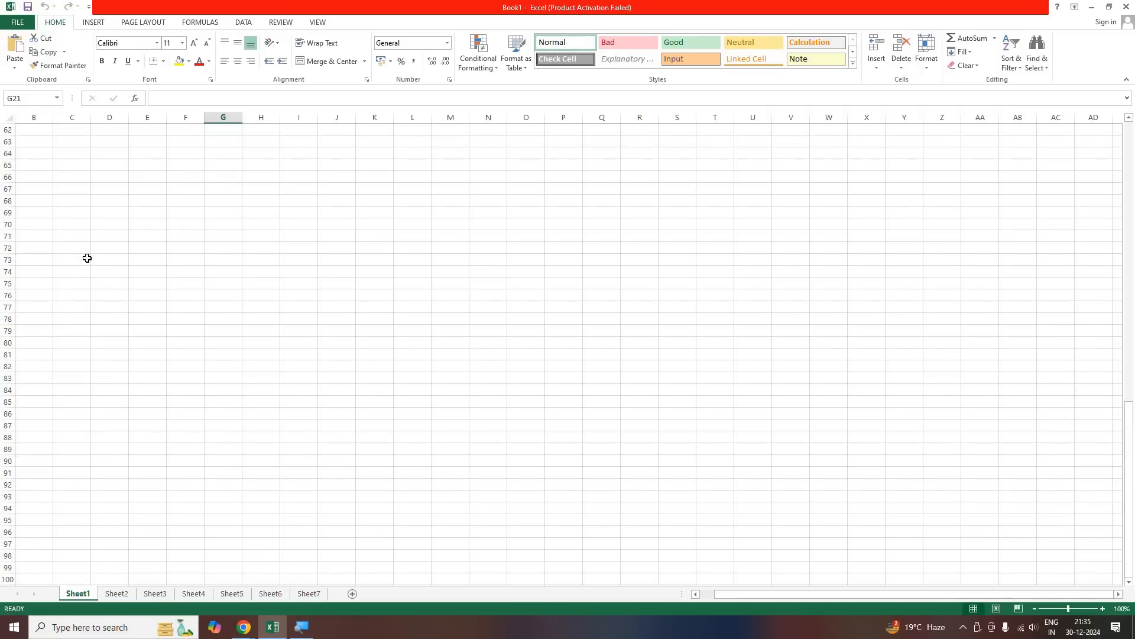
scroll(87, 258, up, 13)
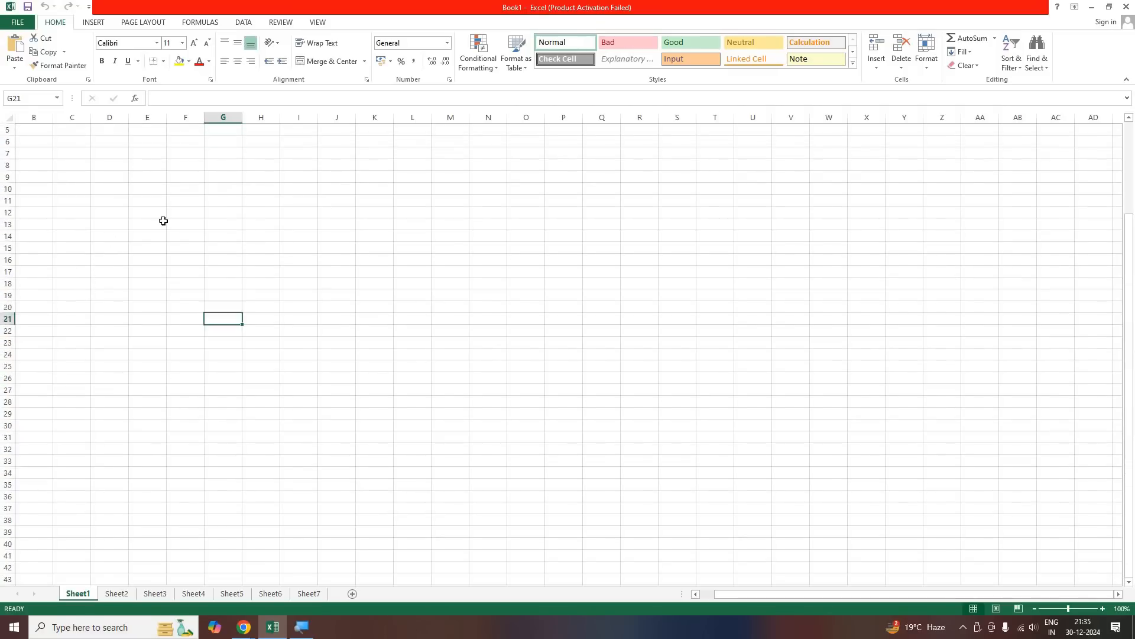
click(201, 213)
click(219, 214)
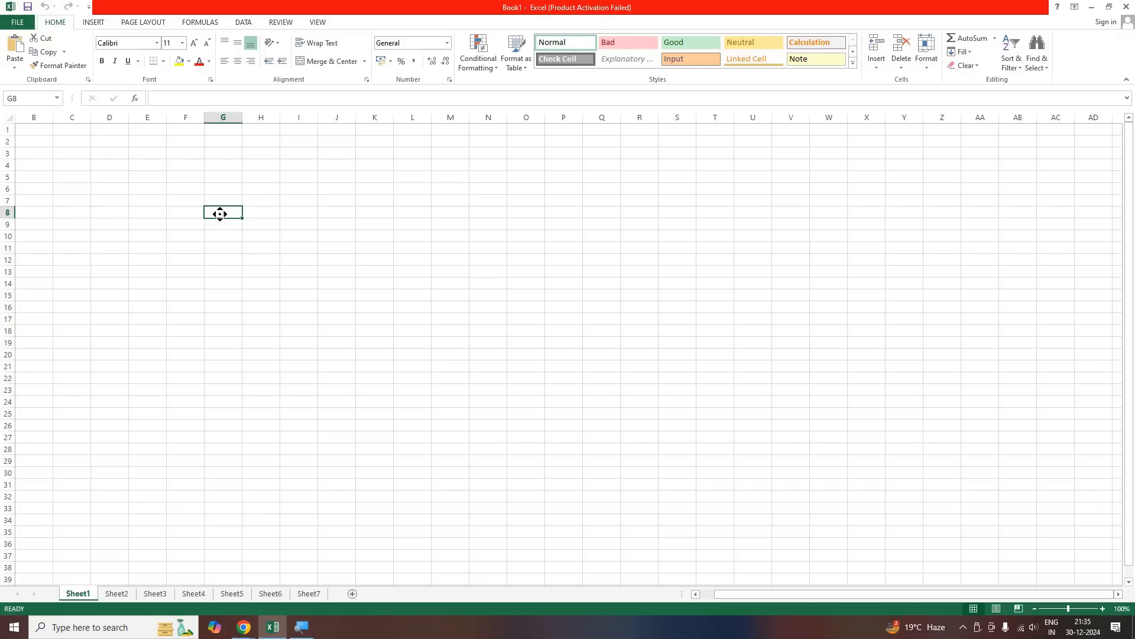
Autoscroll the sheet from G8, select H11, and bring column A and row 1 back into view
middle_click(220, 213)
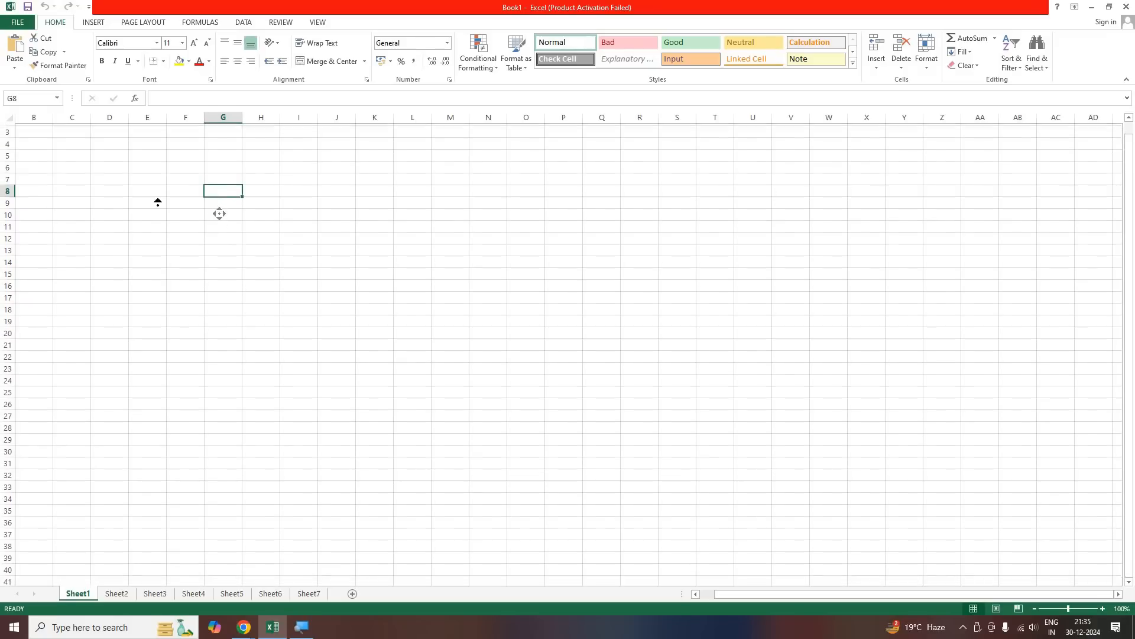
click(251, 224)
drag(735, 594, 707, 594)
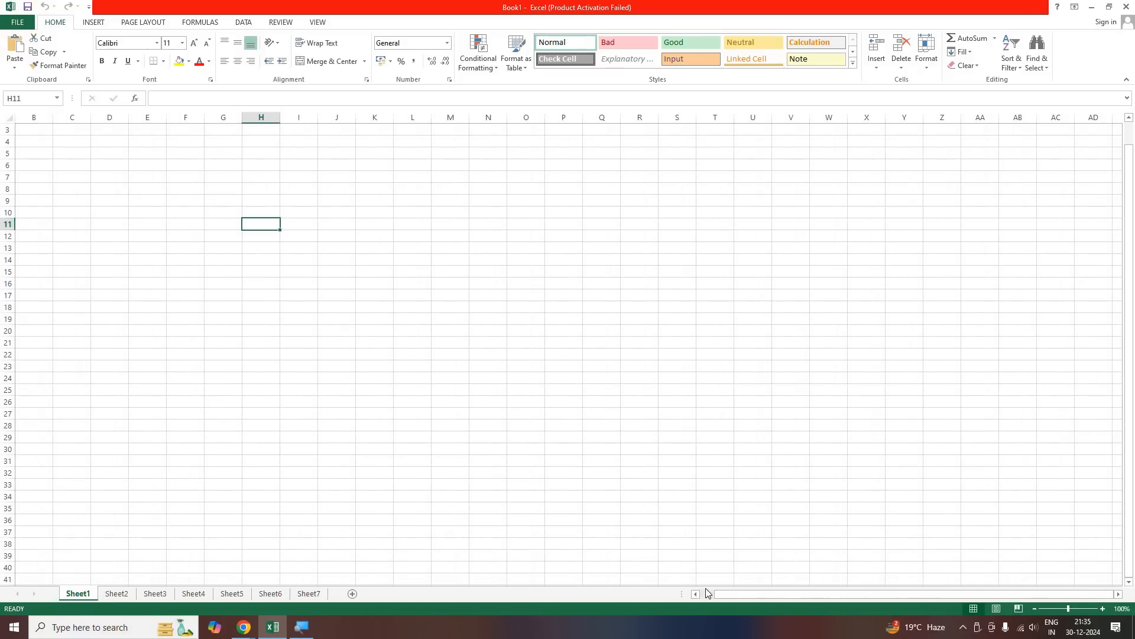
scroll(276, 160, up, 1)
Jump from G3 to the sheet's last row, across to A1048576, and up to A1
click(267, 155)
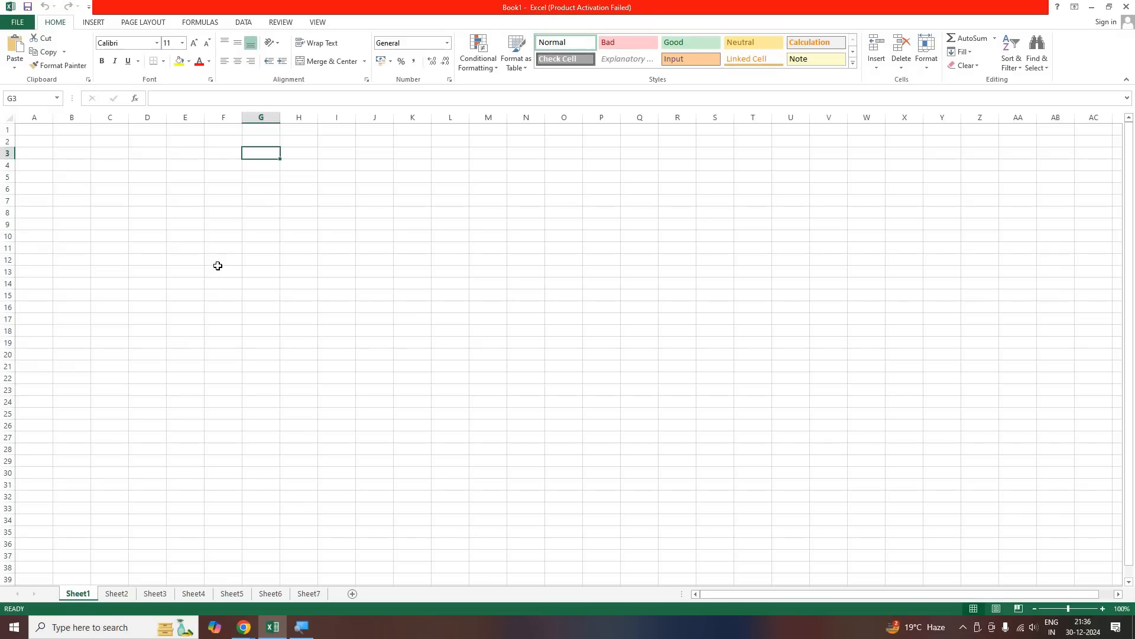
key(ctrl+Down)
scroll(48, 441, down, 3)
key(ctrl+Left)
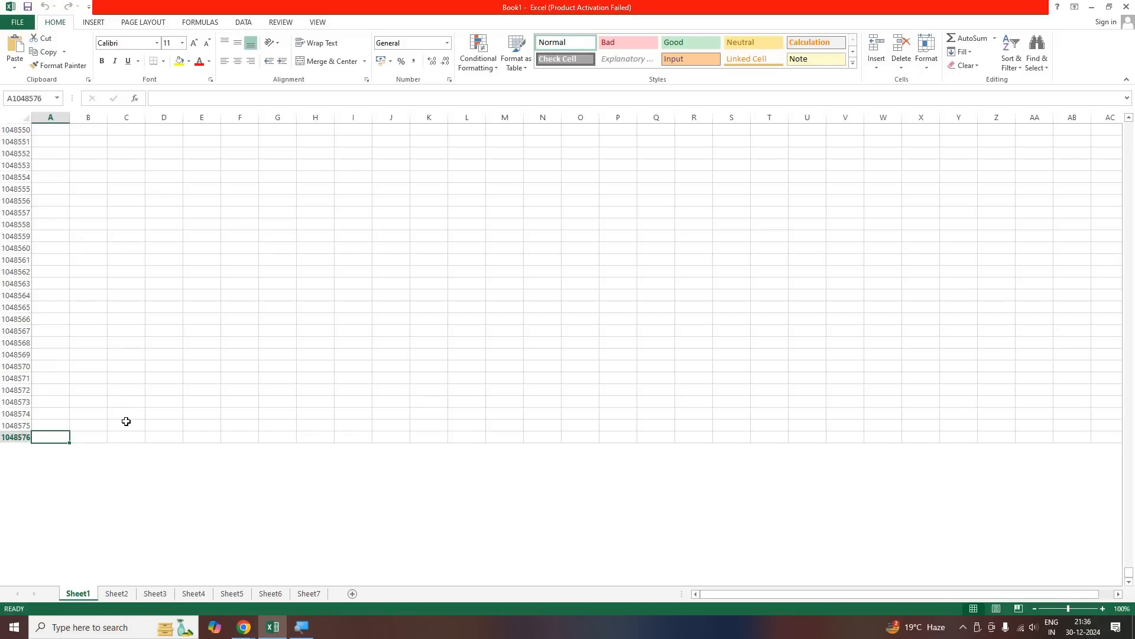
key(ctrl+Up)
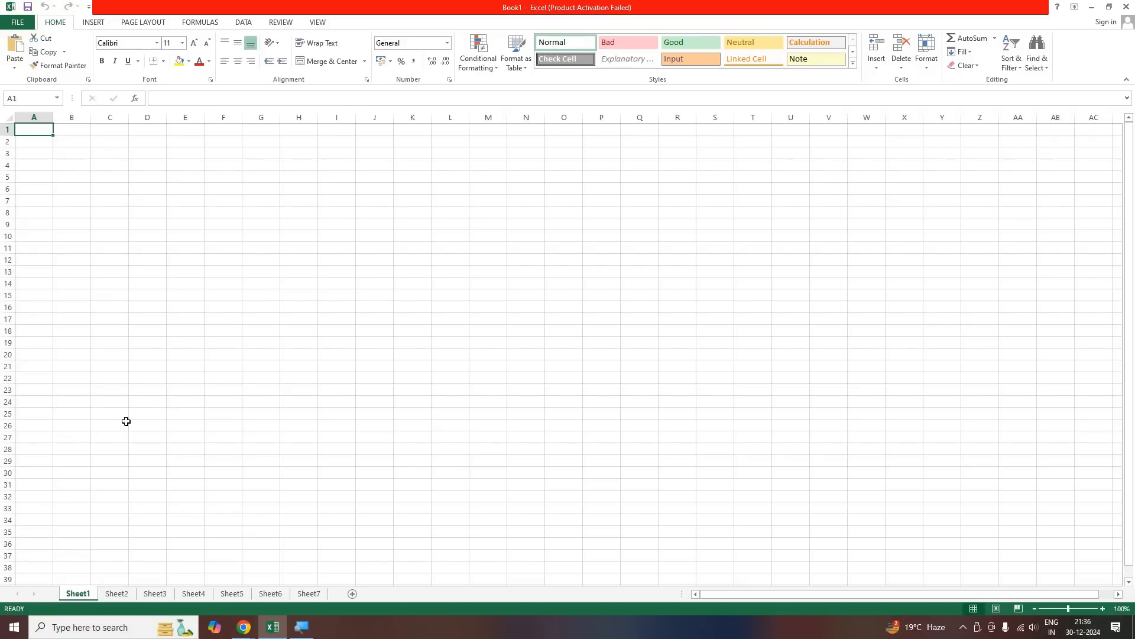
text(O)
click(296, 357)
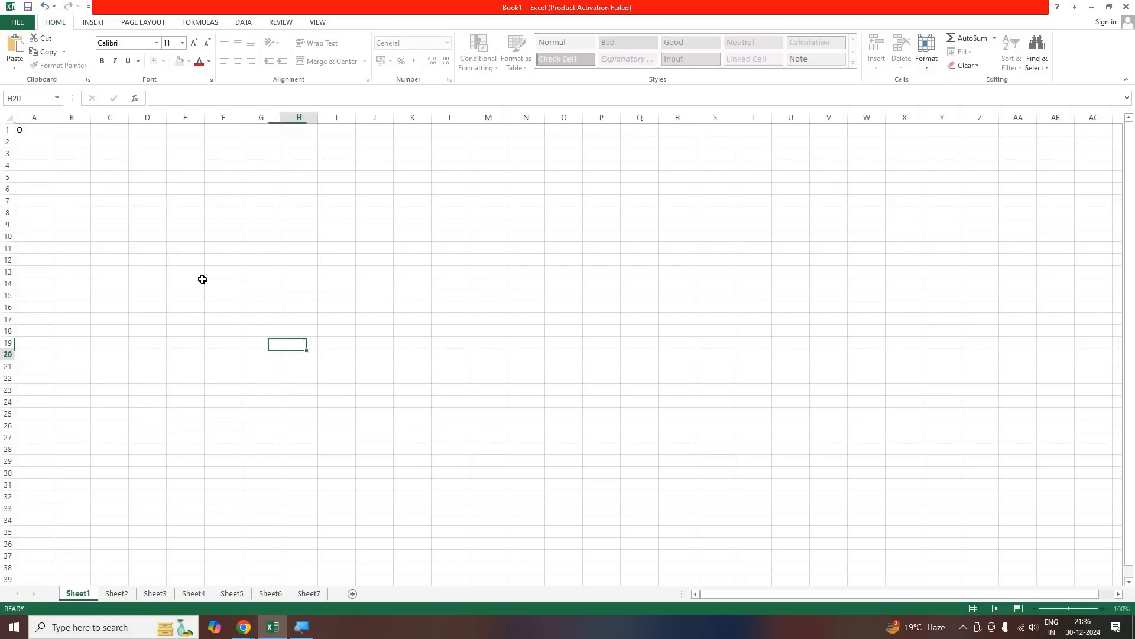
click(157, 248)
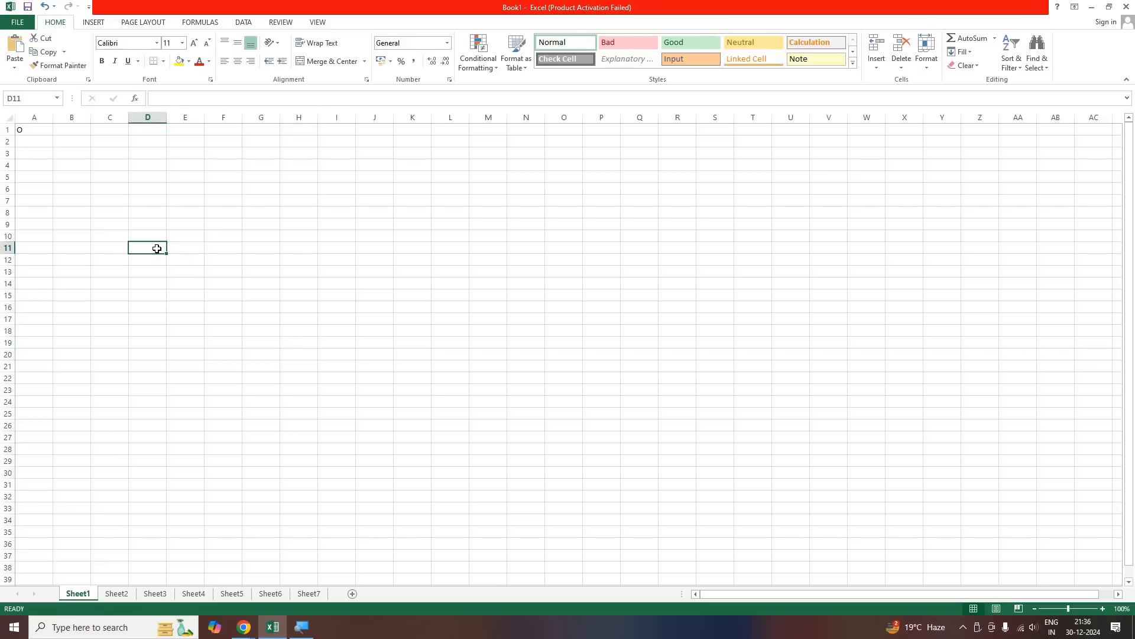
click(37, 140)
click(35, 130)
key(Delete)
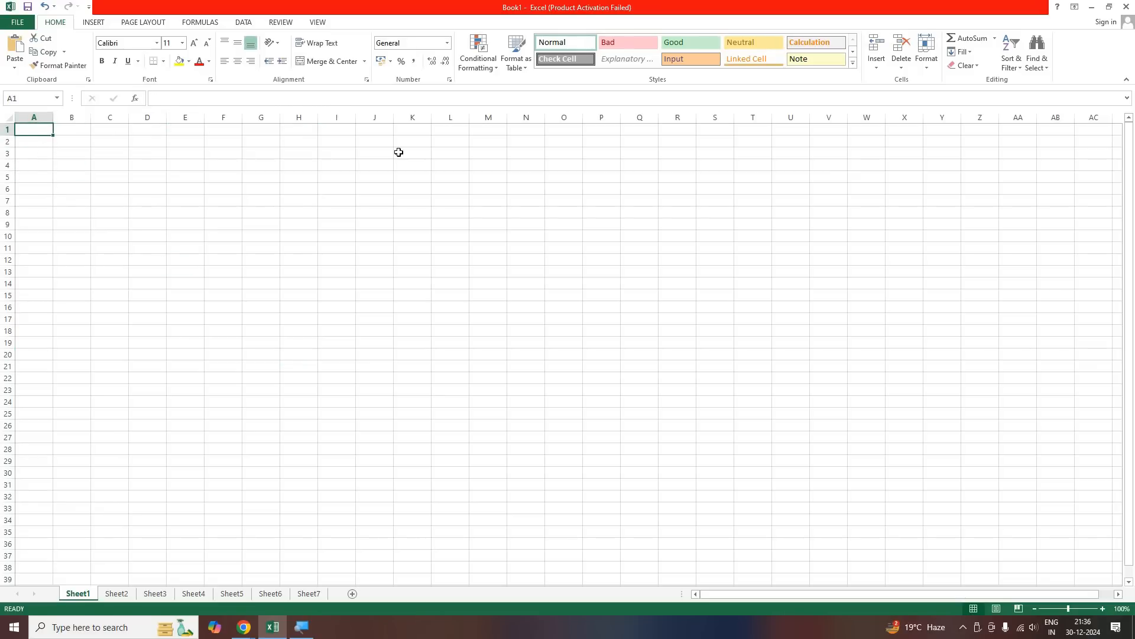
Jump along row 7 from G7 to the last column, back to A7, and out to XFD7 again
click(275, 203)
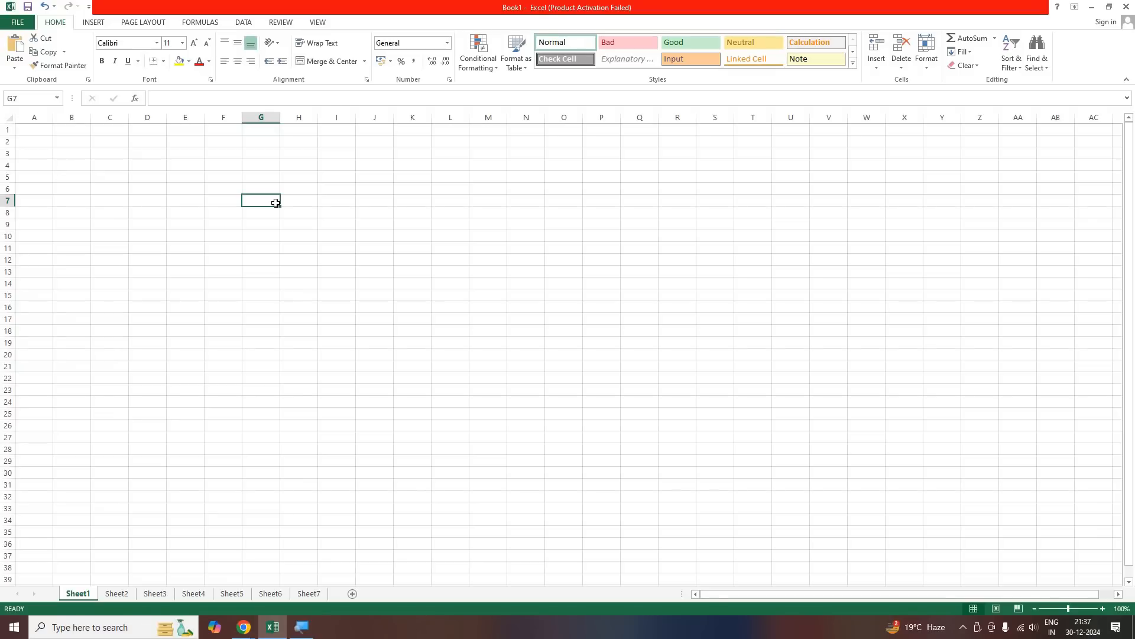
key(ctrl+Right)
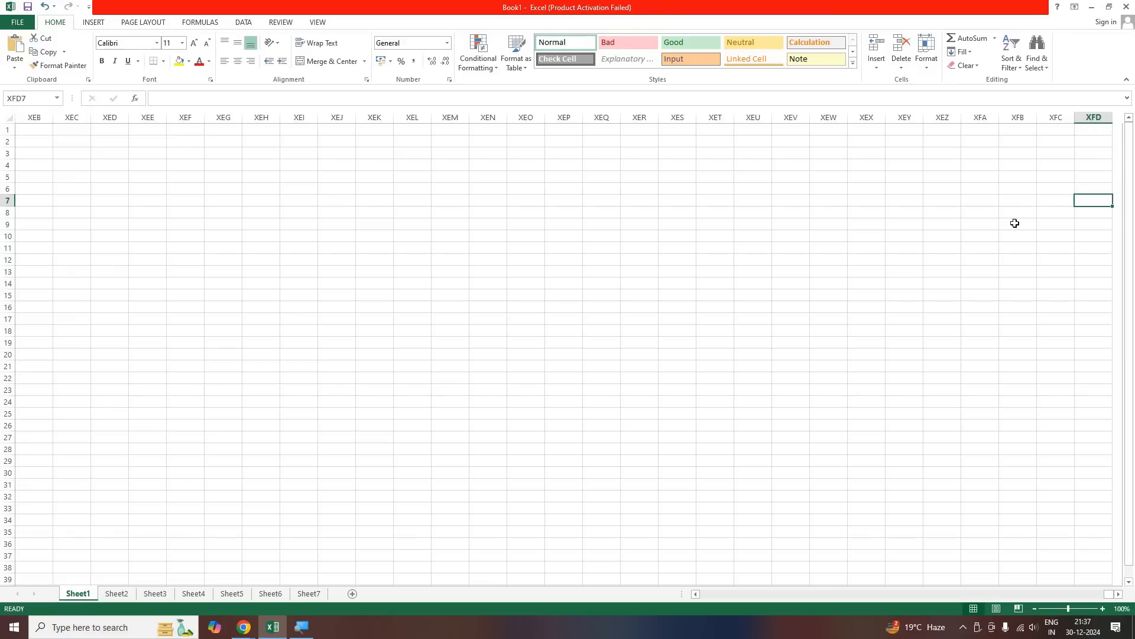
key(Home)
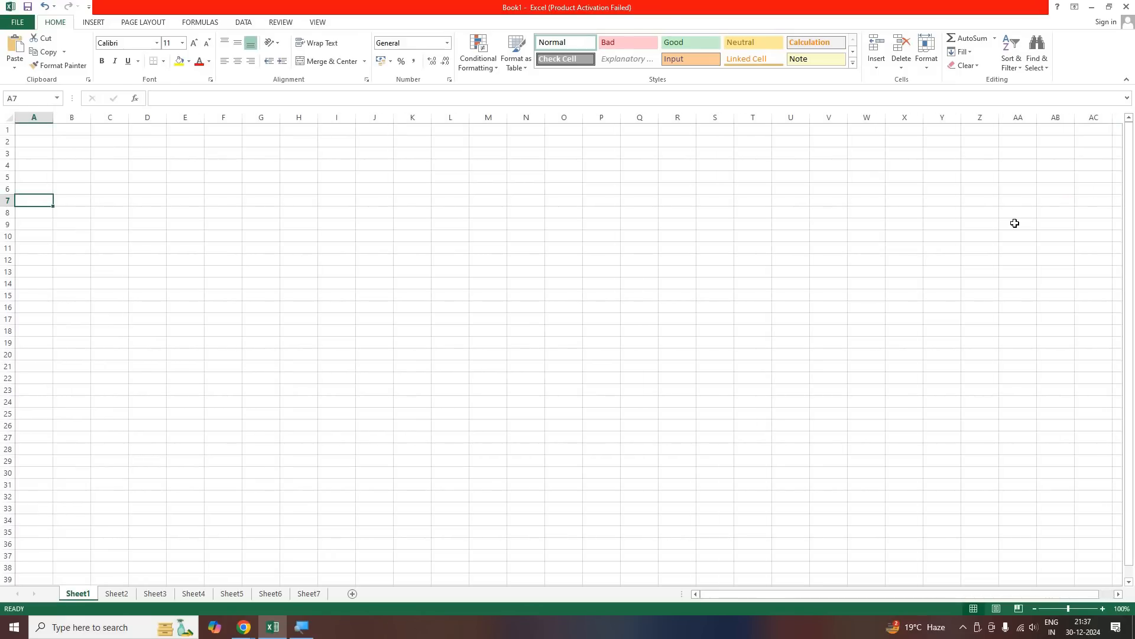
key(ctrl+Right)
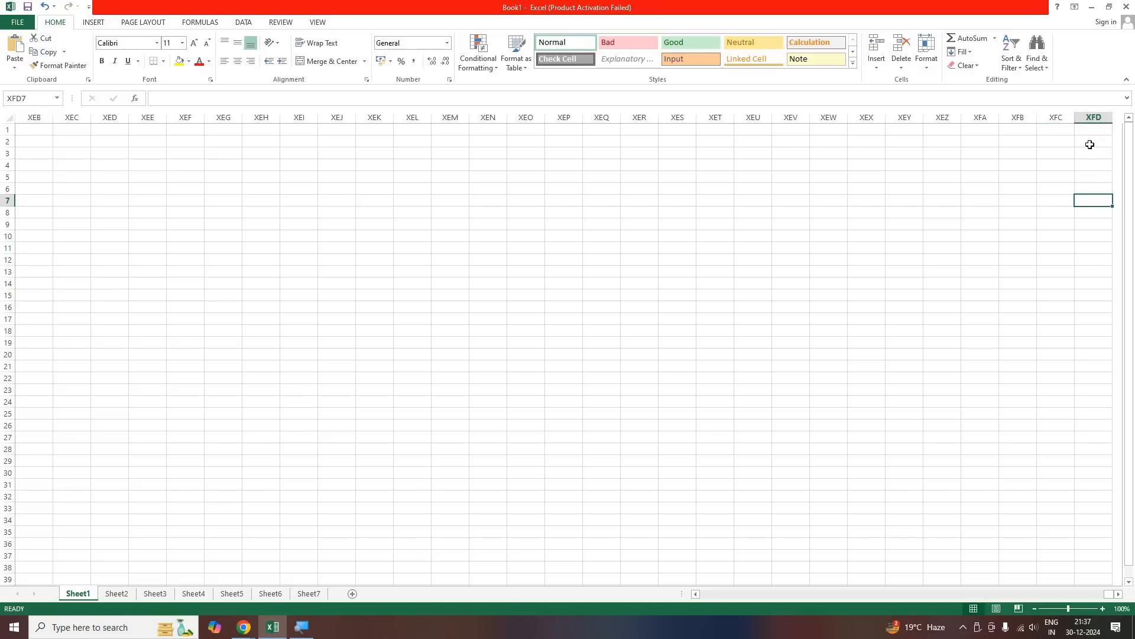
Return to A7, jump across row 7 to the last column, and come back to A7
key(Home)
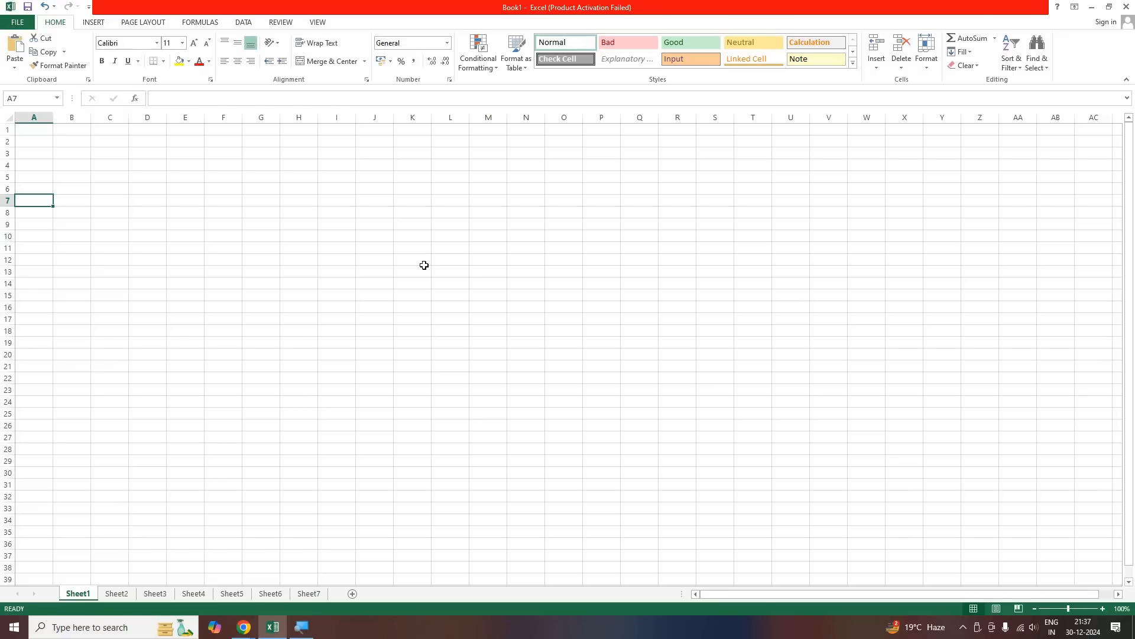
key(ctrl+Right)
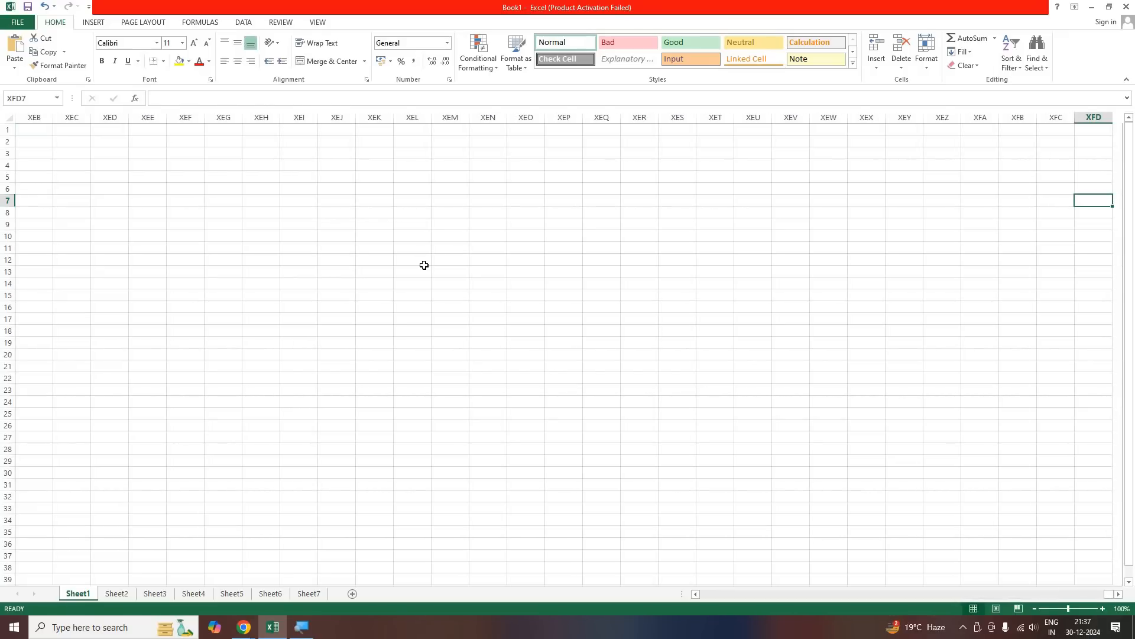
key(ctrl+Left)
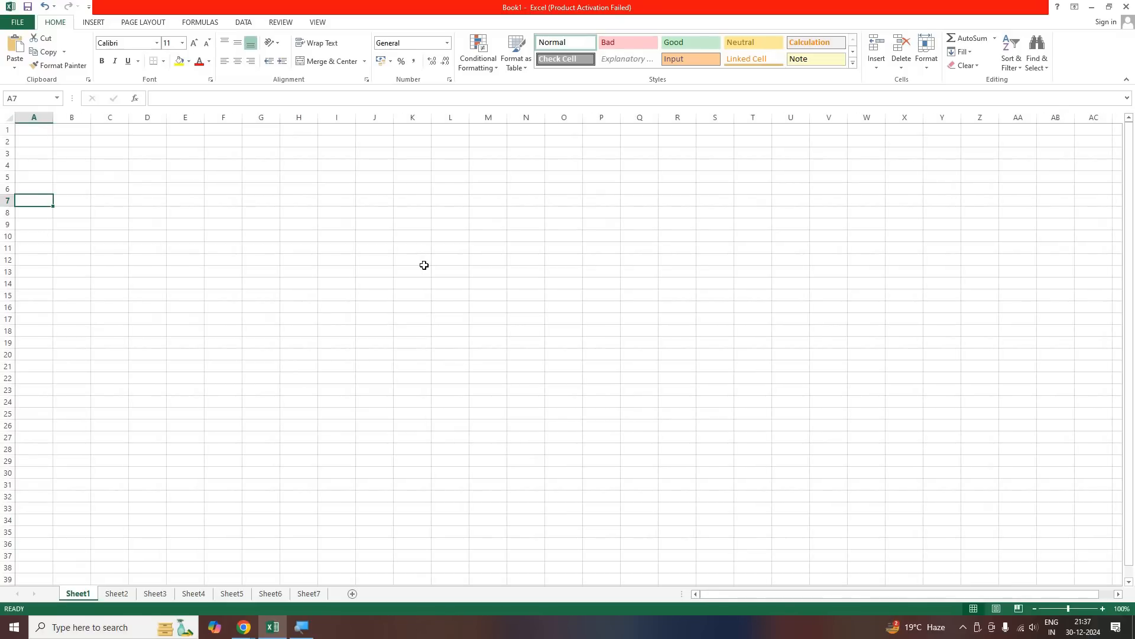
Count the sheet's columns by entering the formula =columns(1:1) in cell I8
click(336, 211)
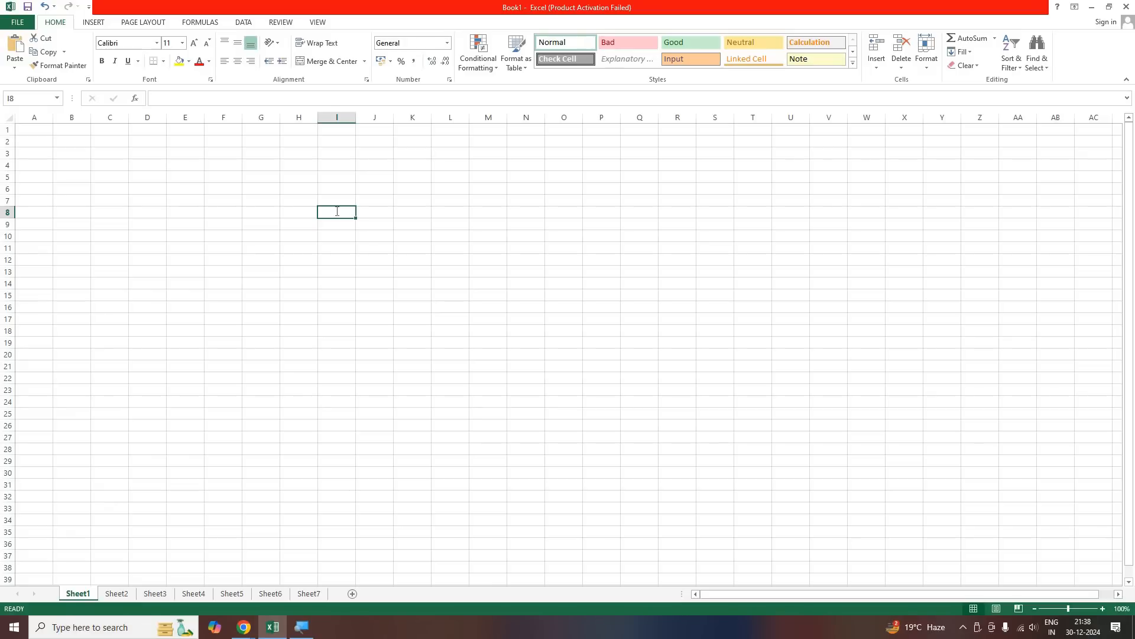
text(=)
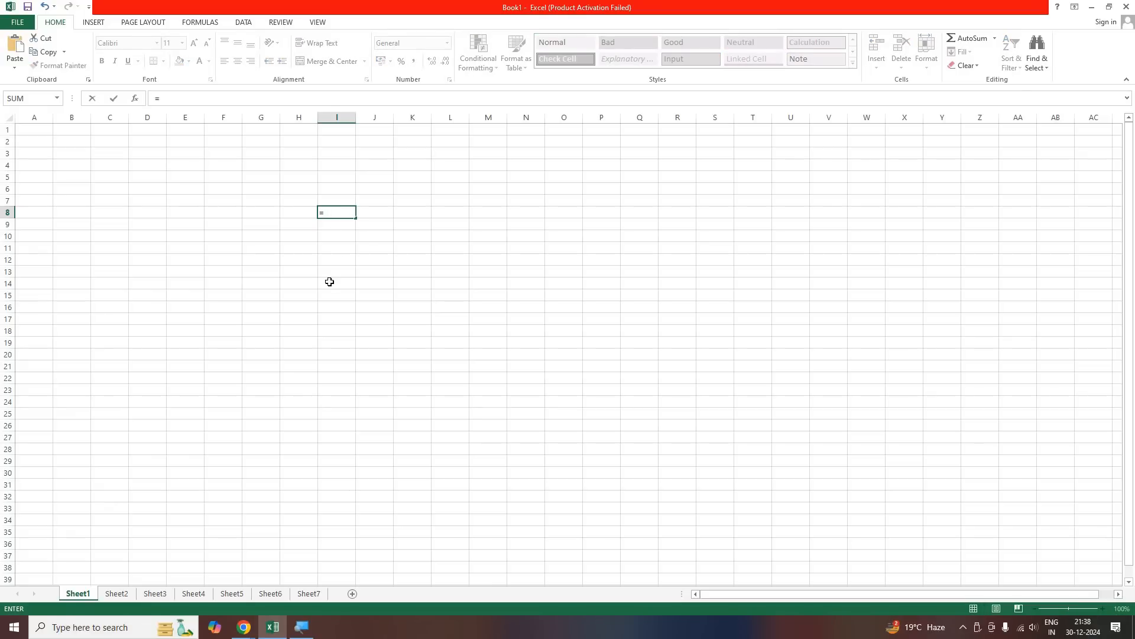
text(columns)
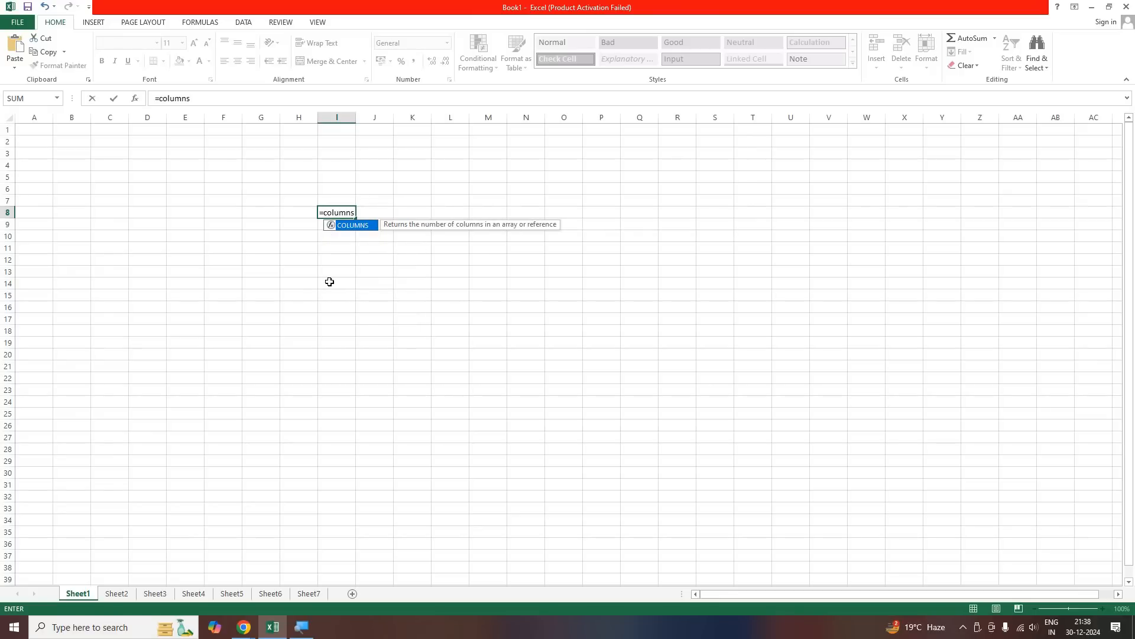
text(()
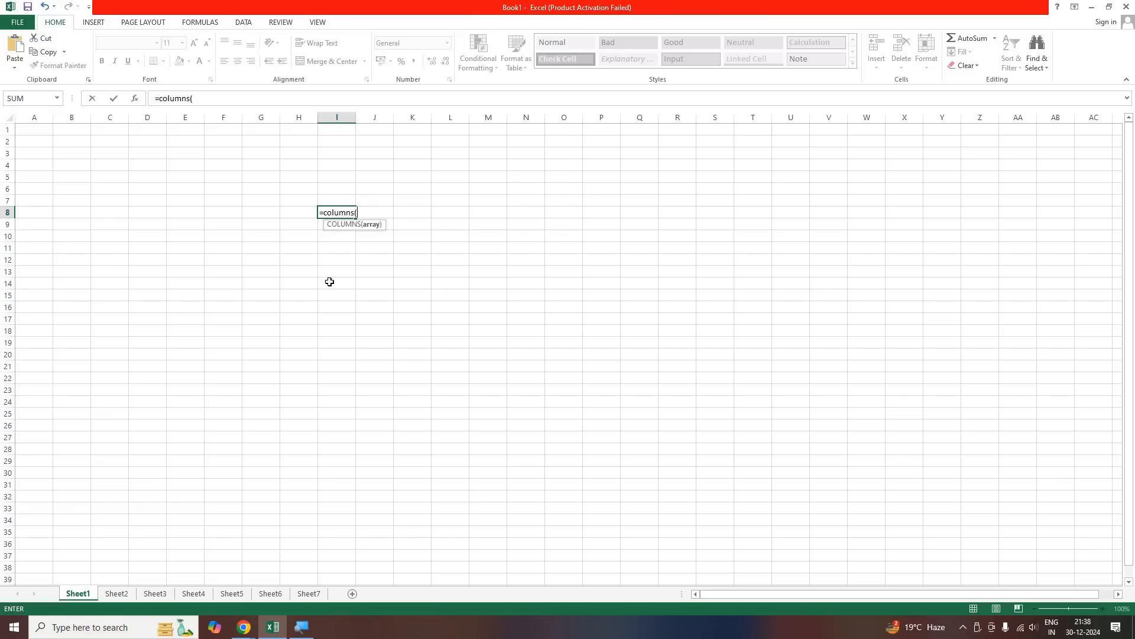
text(1:1)
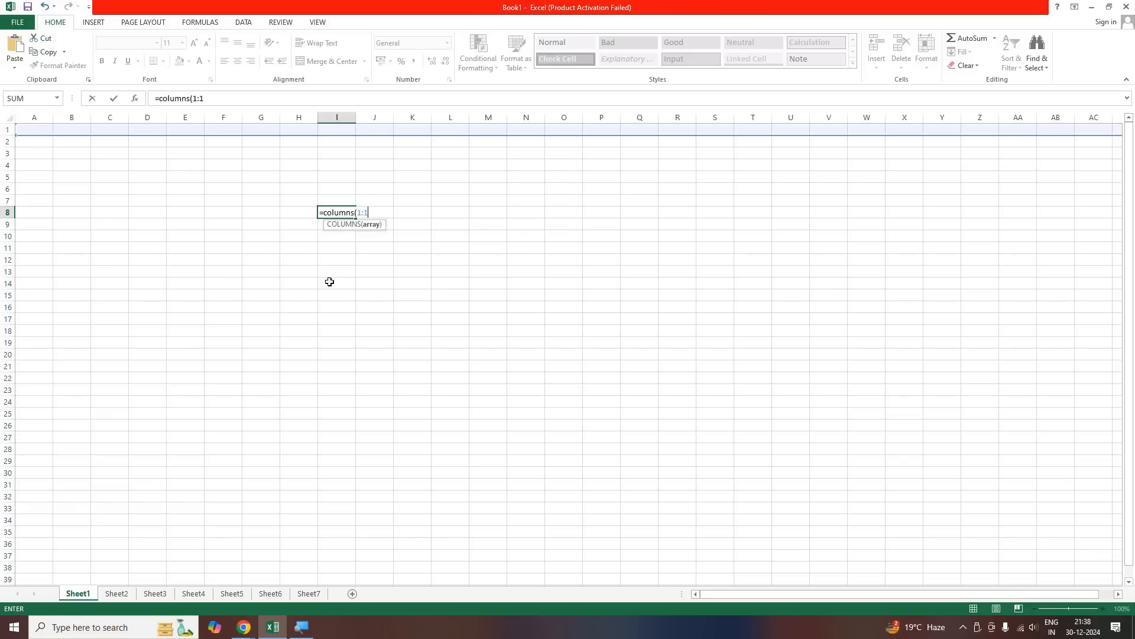
text())
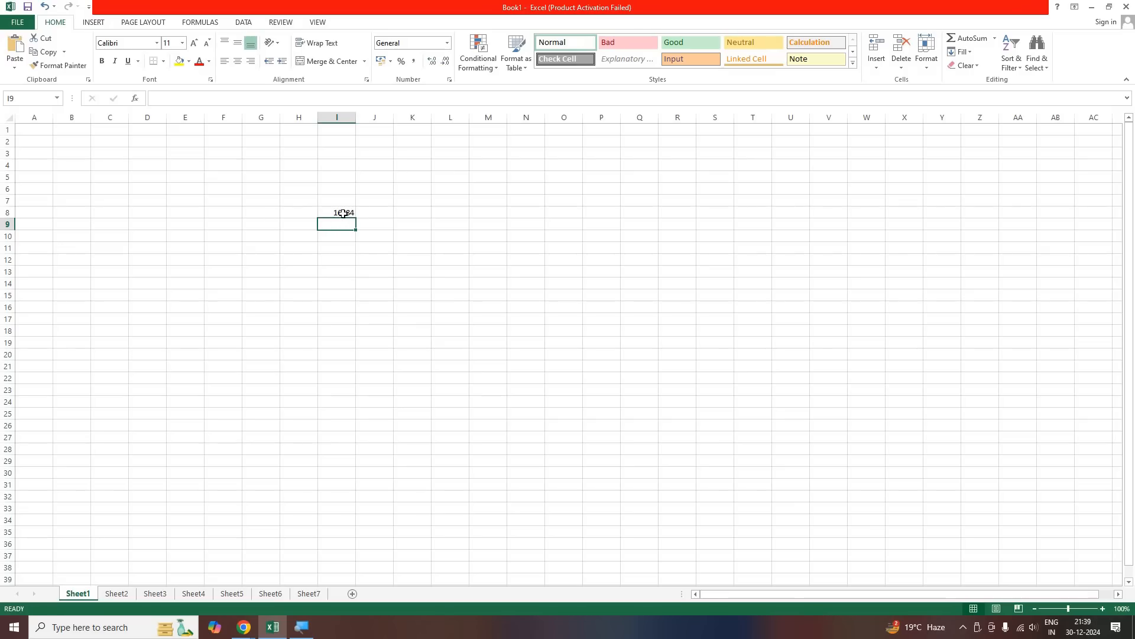
Reselect I8 and clear its column-count formula
key(Left)
key(Left)
key(Up)
key(Right)
key(Right)
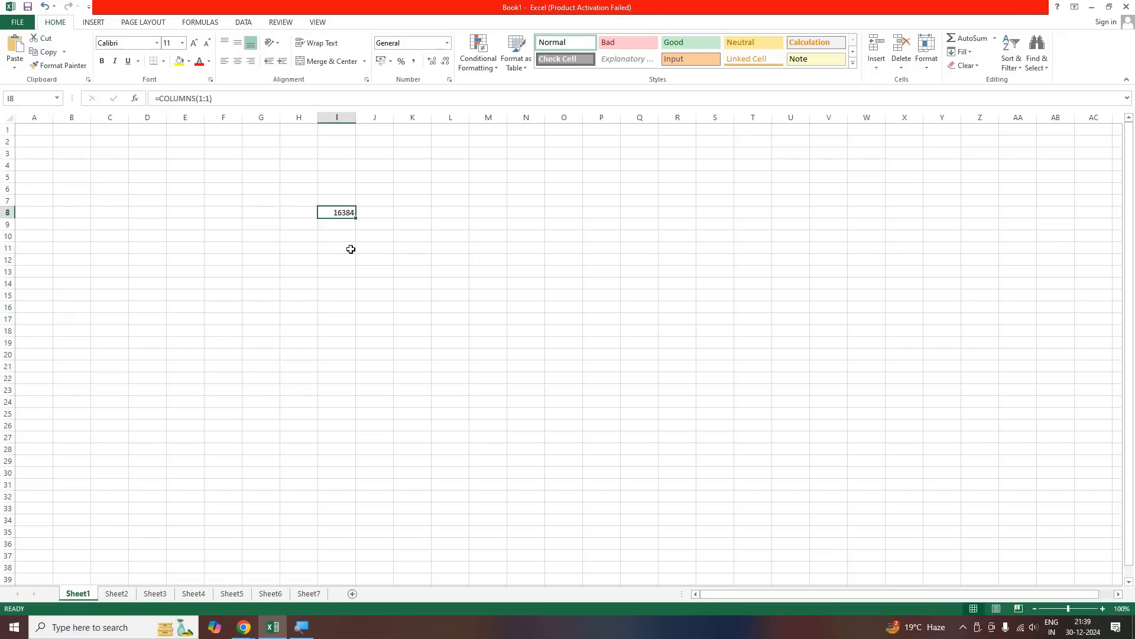
key(Delete)
Enter the formula =columns(1:1) in I8 once more and clear the cell
text(=)
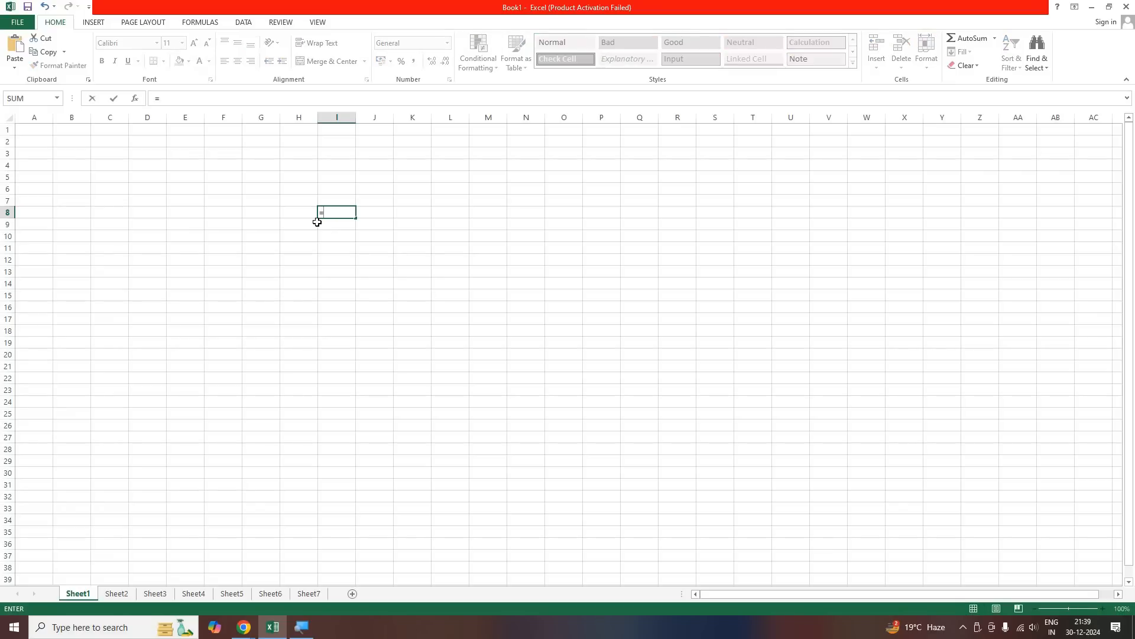
text(colu)
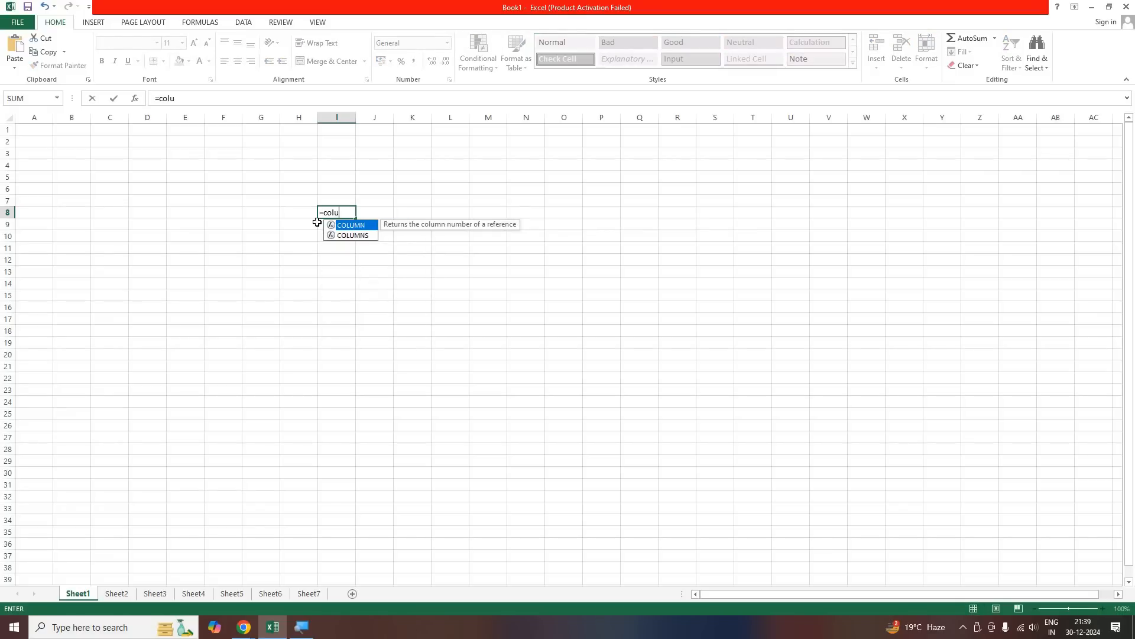
text(mns)
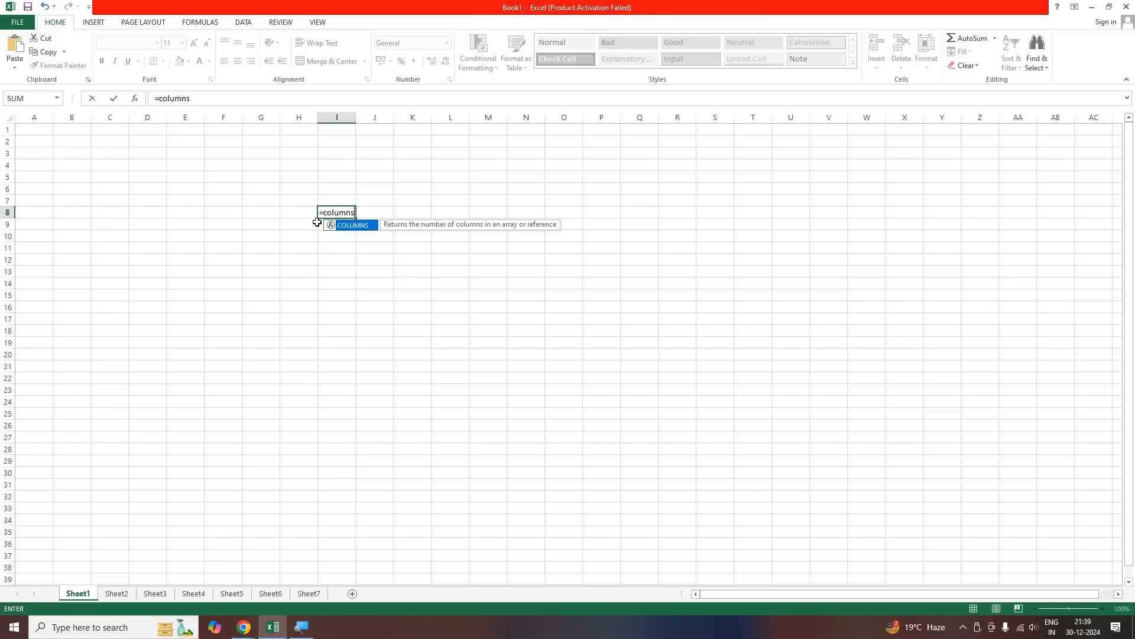
text(()
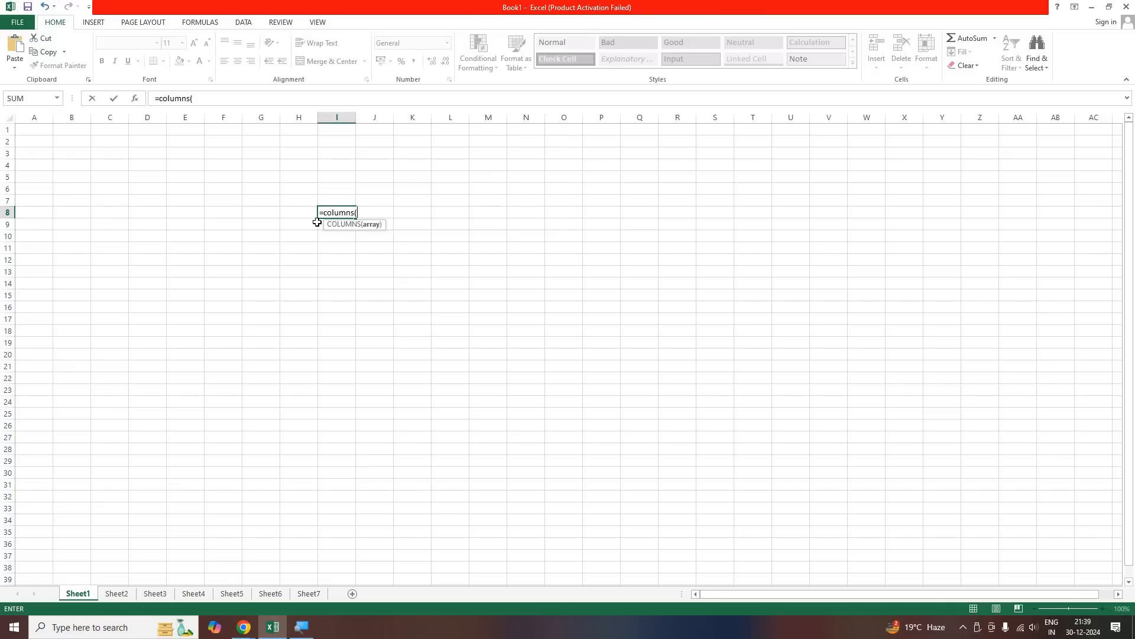
text(1:1)
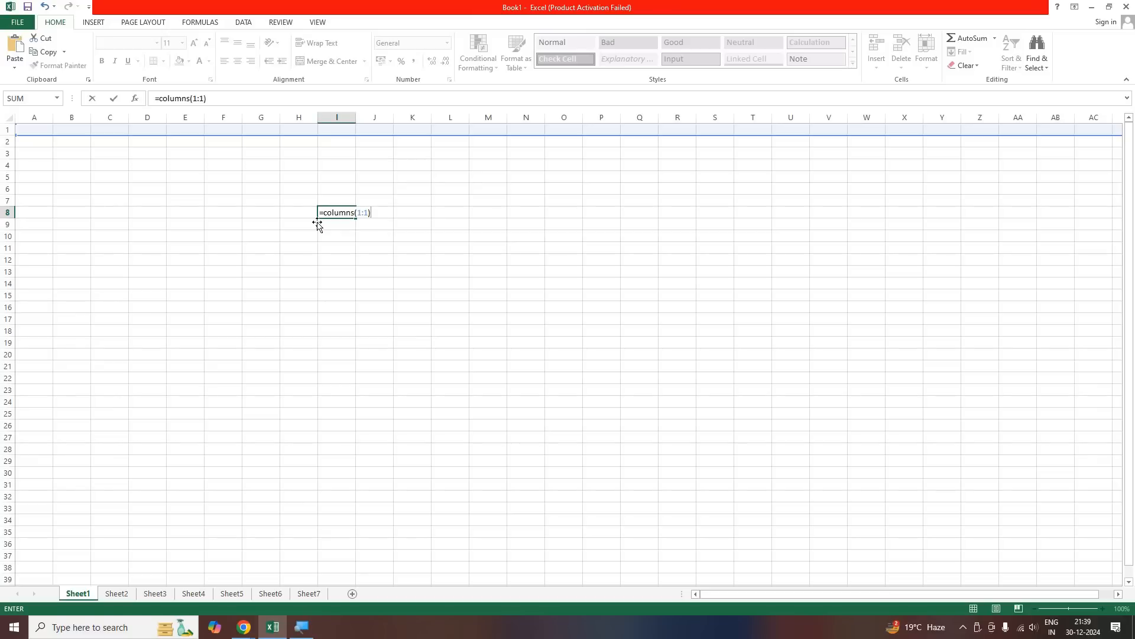
key(Return)
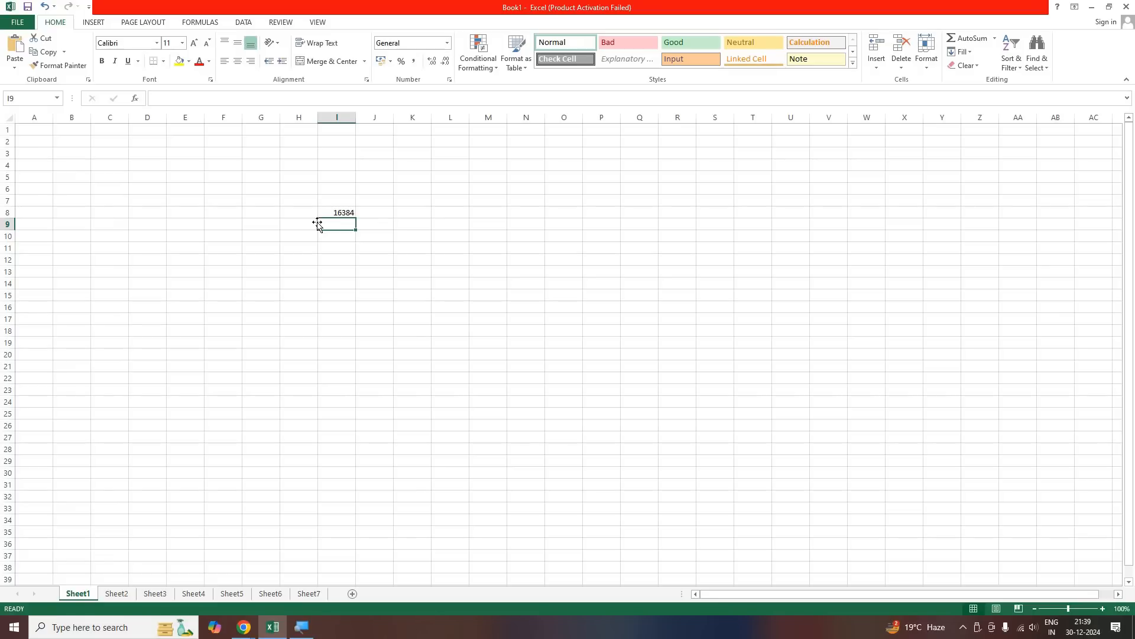
click(328, 208)
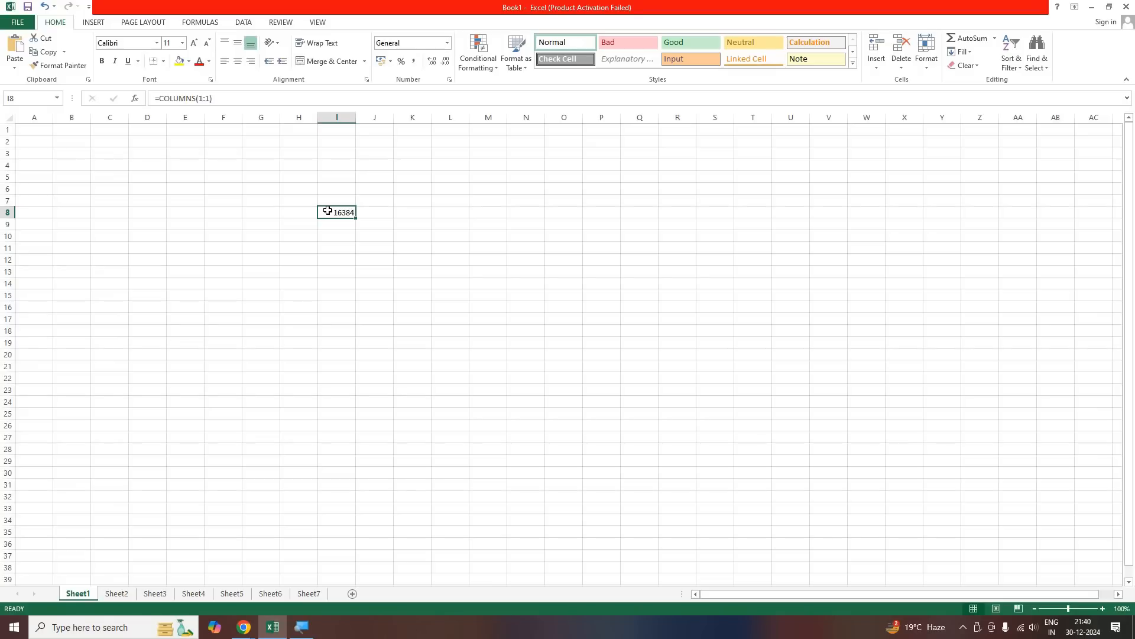
key(Delete)
Enter the heading Series in cell B1
click(52, 164)
click(89, 141)
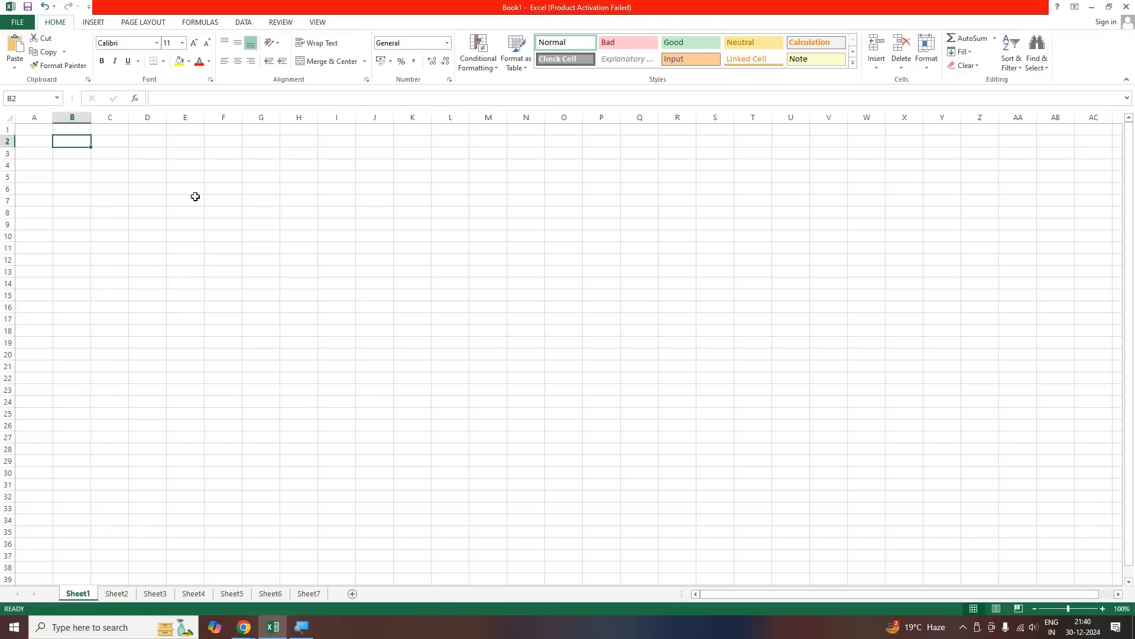
key(Up)
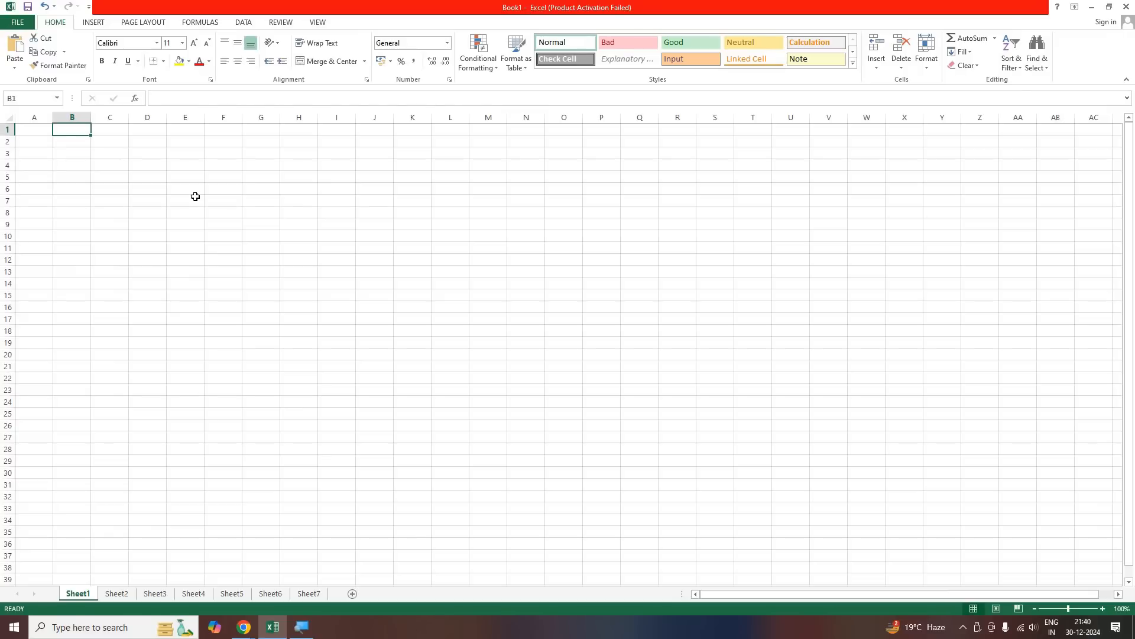
text(Ser)
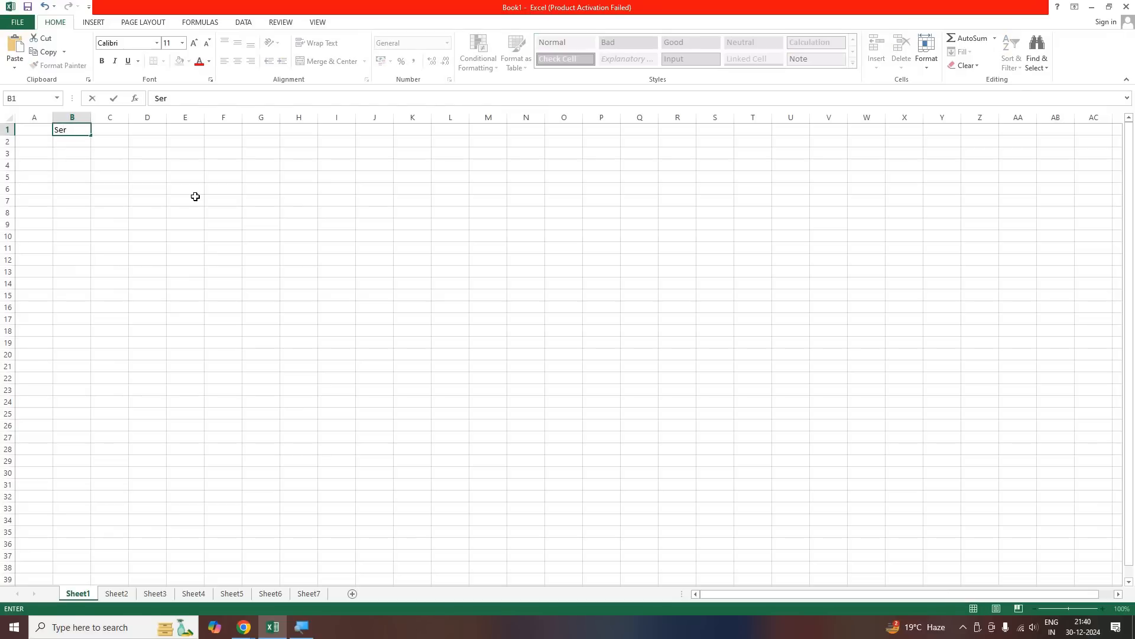
text(ies)
click(76, 142)
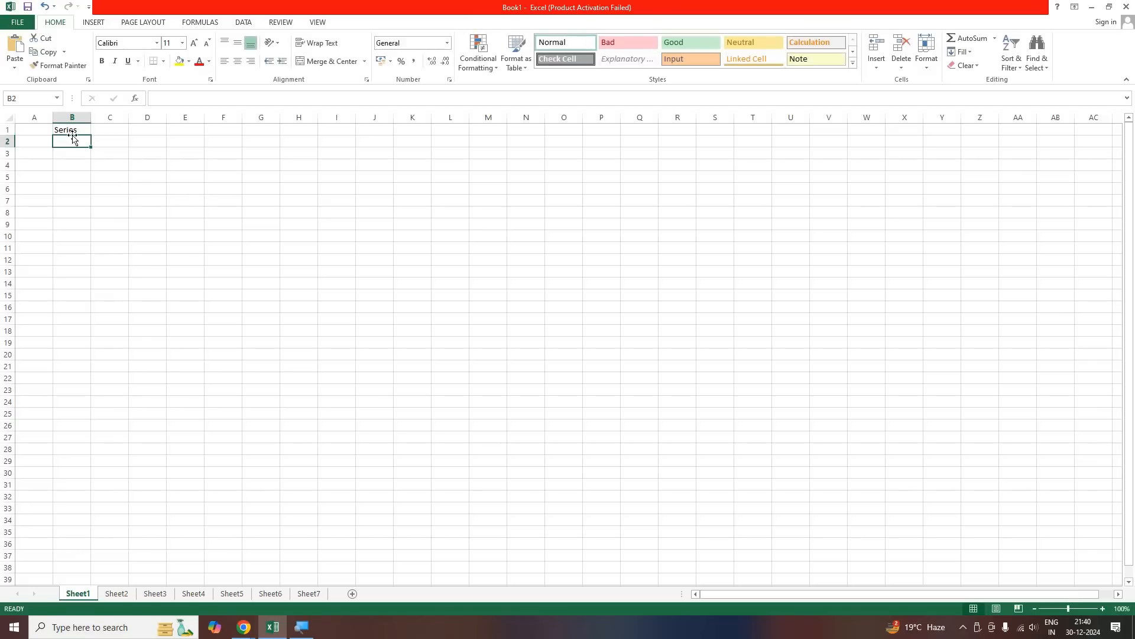
Make the Series heading in B1 bold and bring the Book1 workbook back in front of the Google Meet window
key(Up)
click(101, 61)
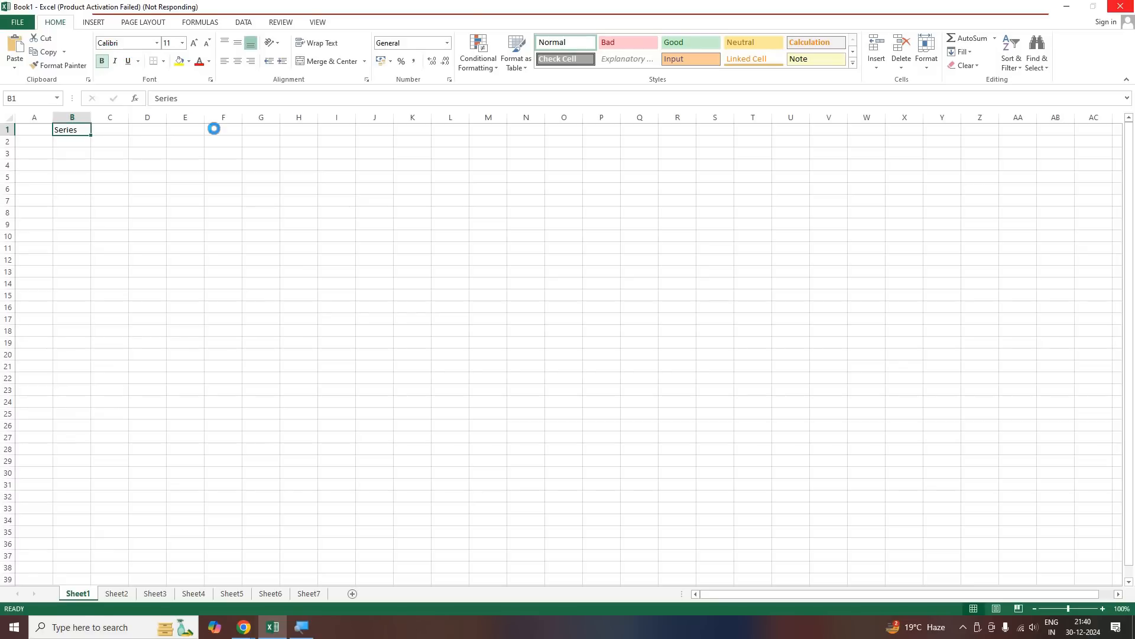
click(272, 627)
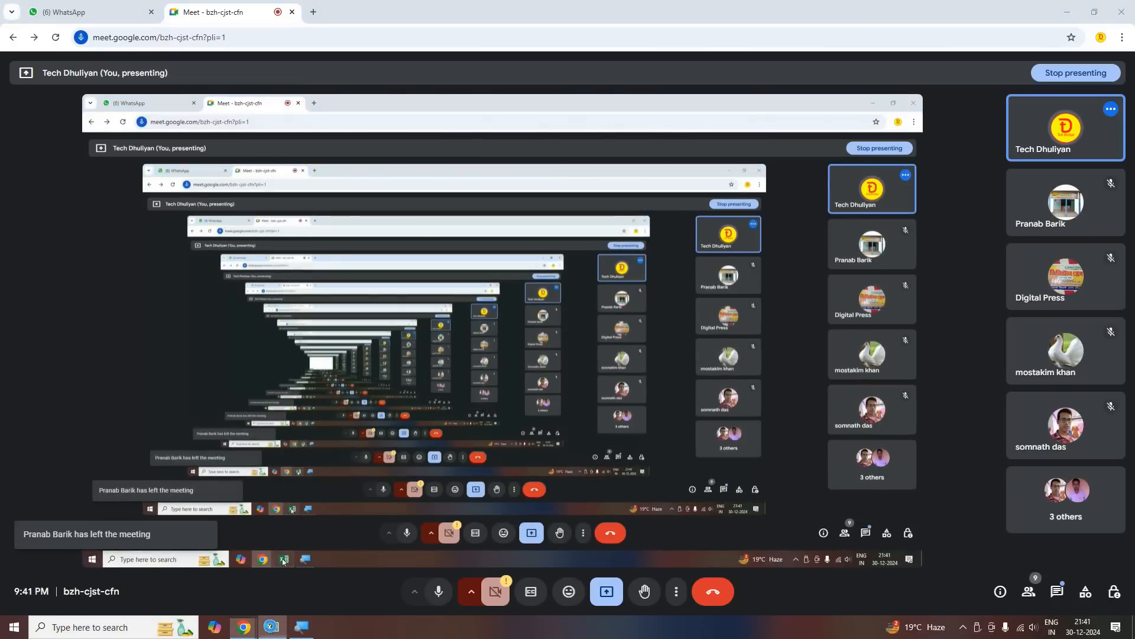
click(271, 626)
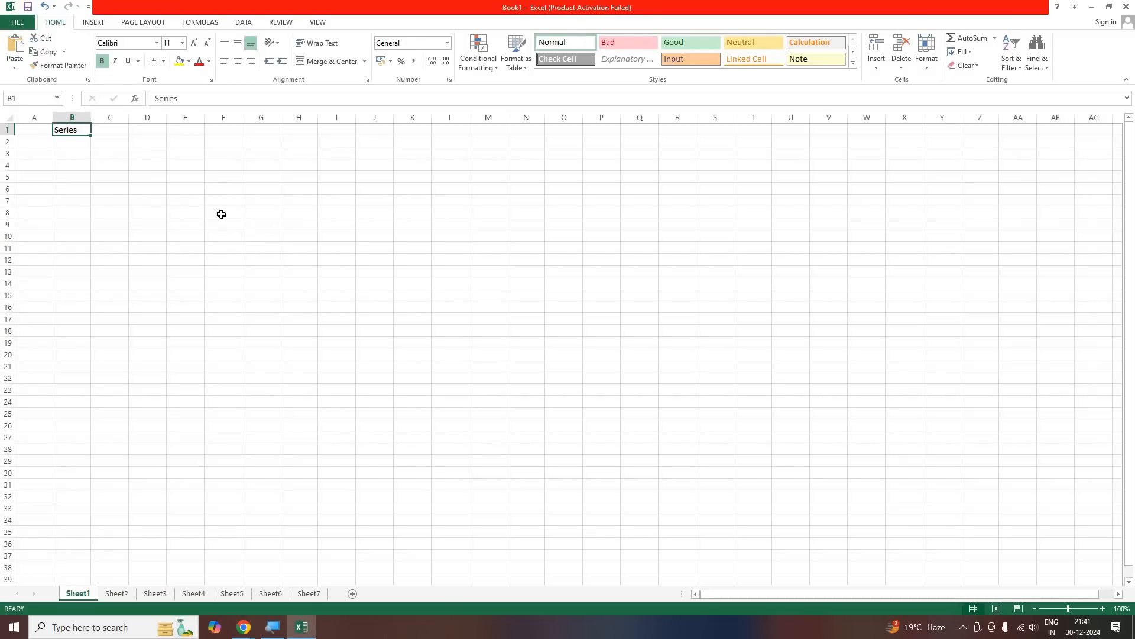
Enter Sunday in cell A3 as the start of a weekday series
click(67, 186)
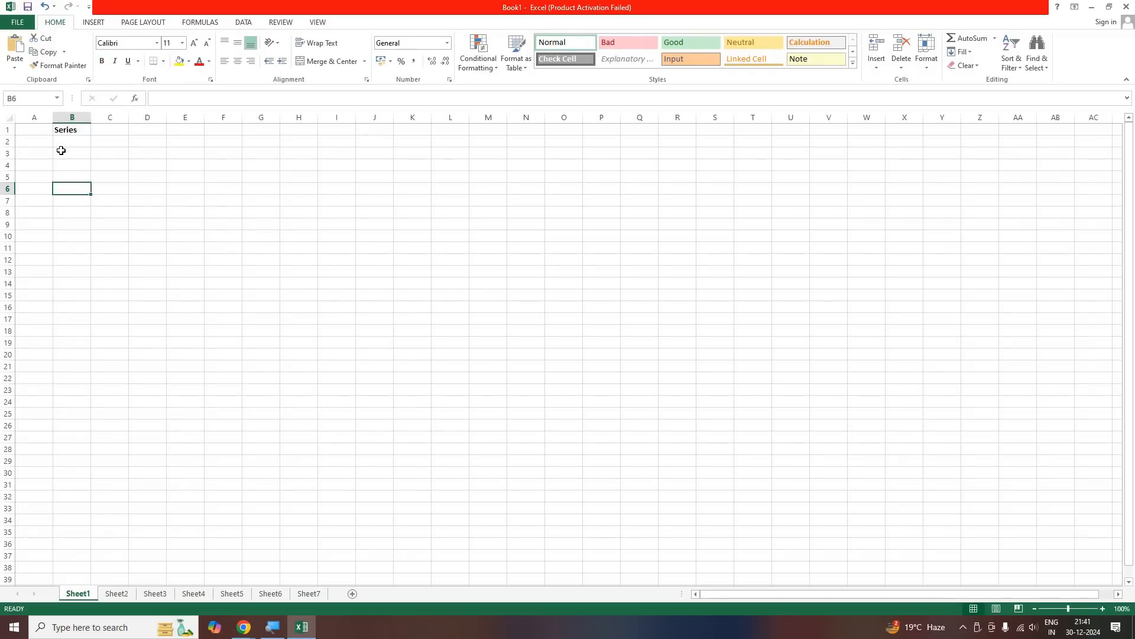
click(63, 149)
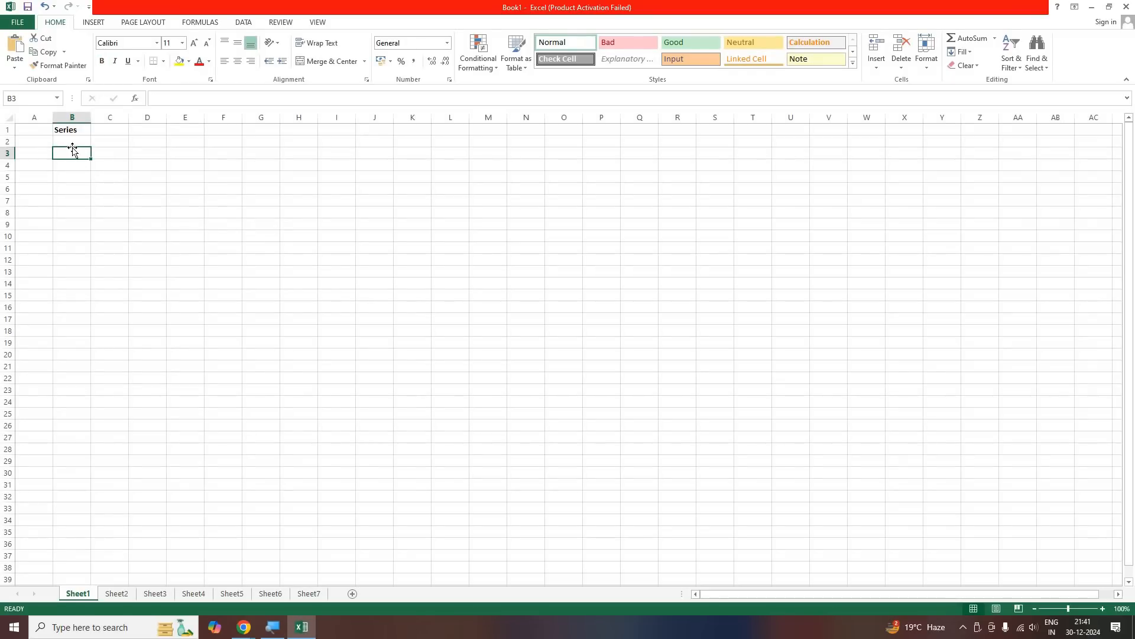
key(Left)
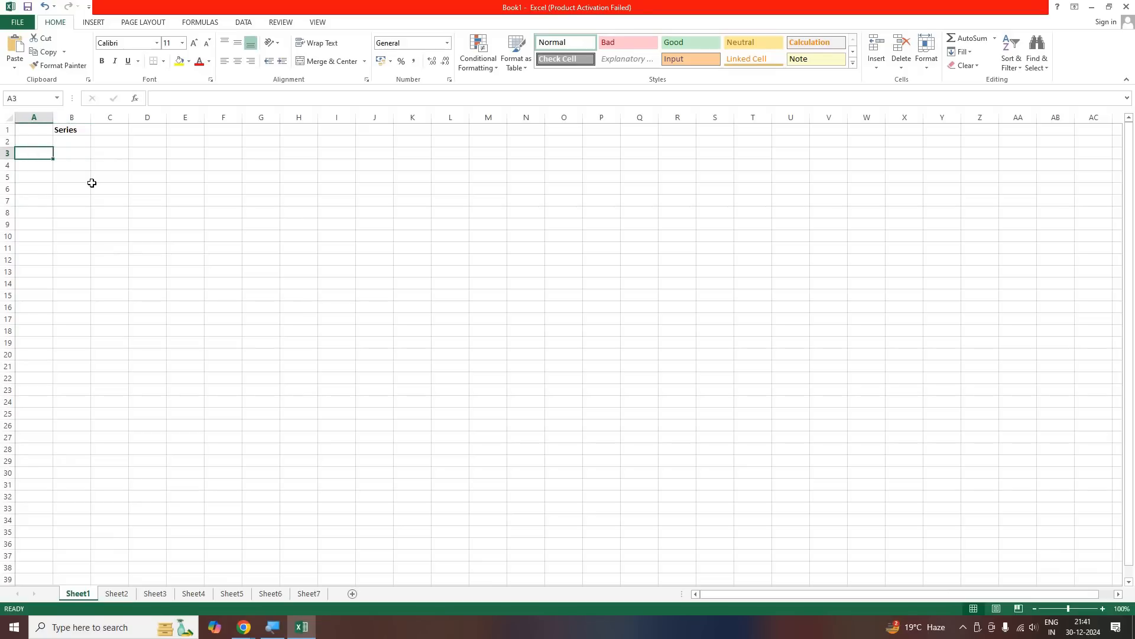
text(Sun)
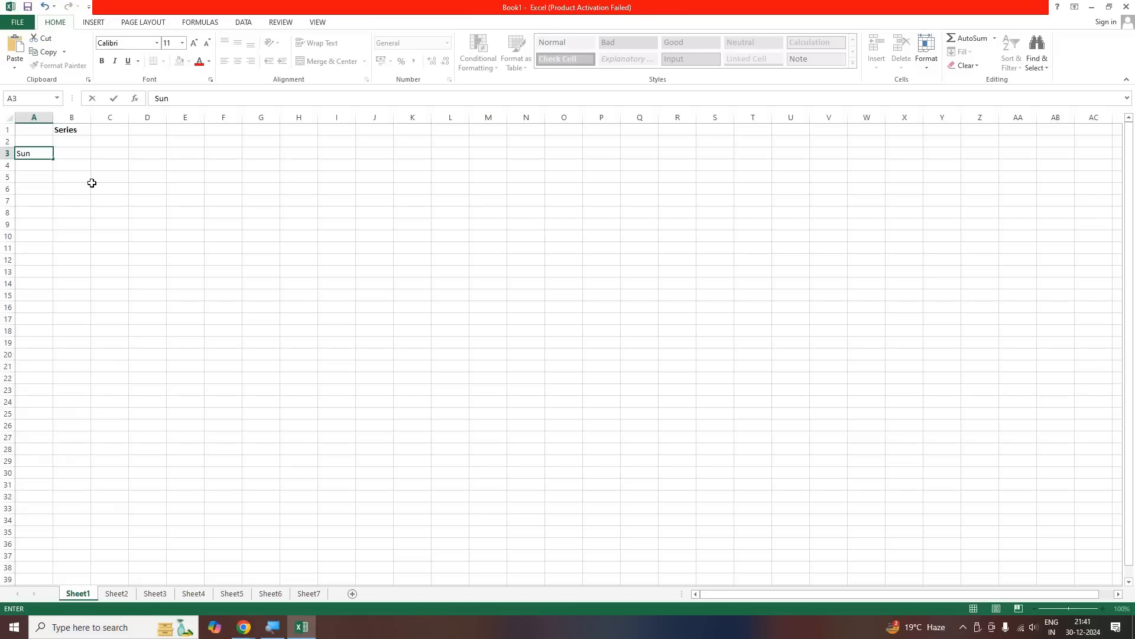
text(day)
key(Return)
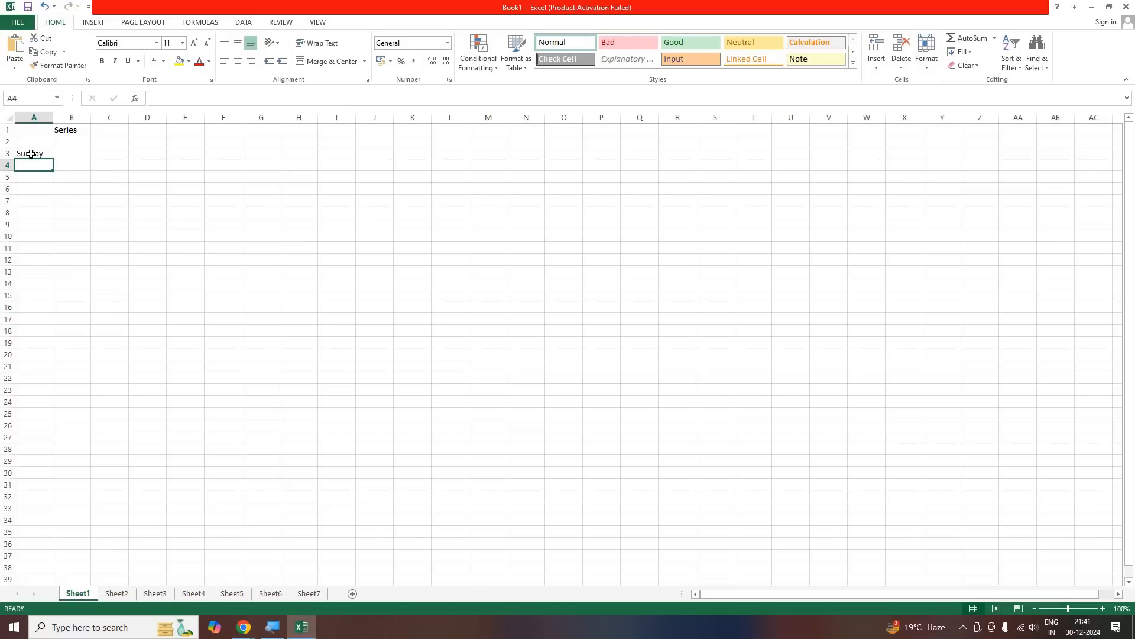
Fill the weekday series from Sunday in A3 down column A to row 25
key(Up)
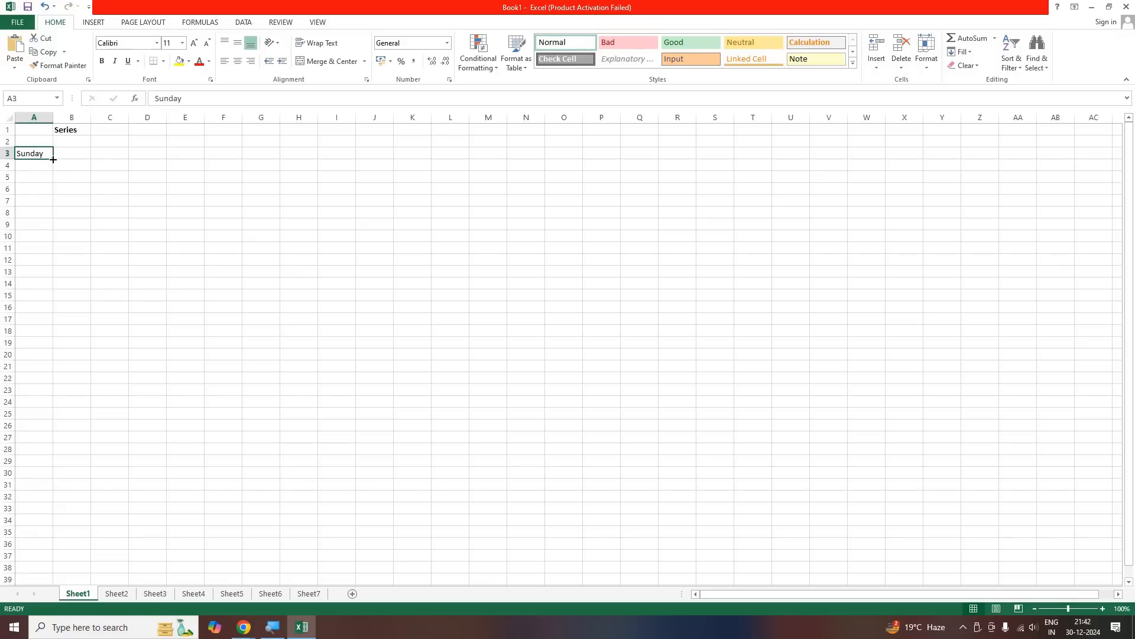
drag(52, 160, 69, 428)
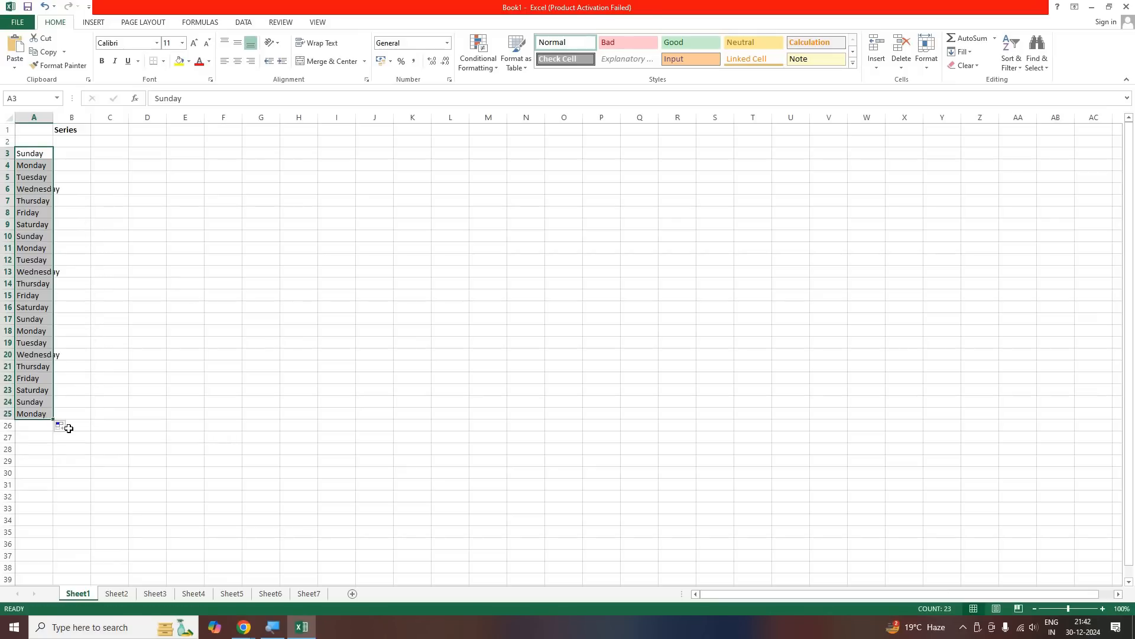
click(118, 438)
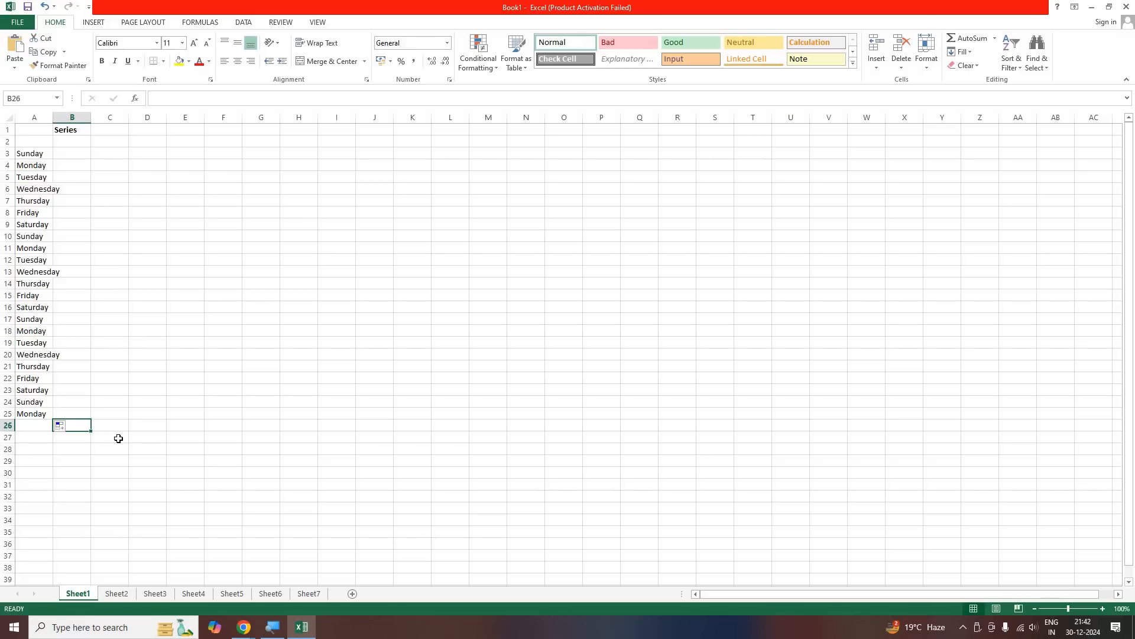
Enter Sun in cell B3 and fill the abbreviated weekday series down column B to row 25
click(66, 153)
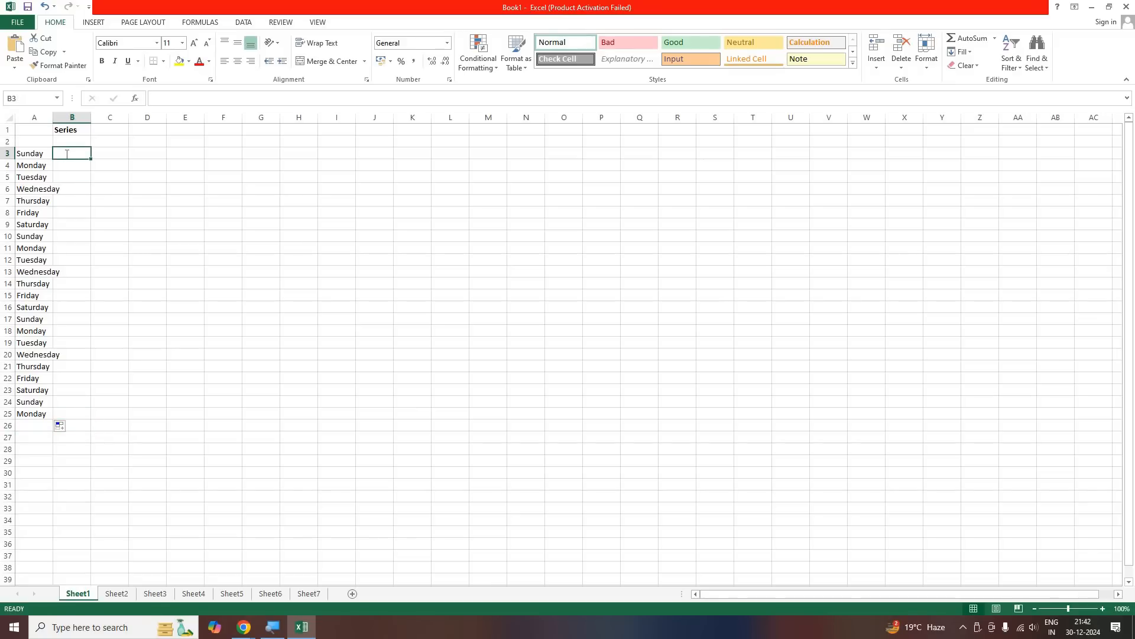
text(Sun)
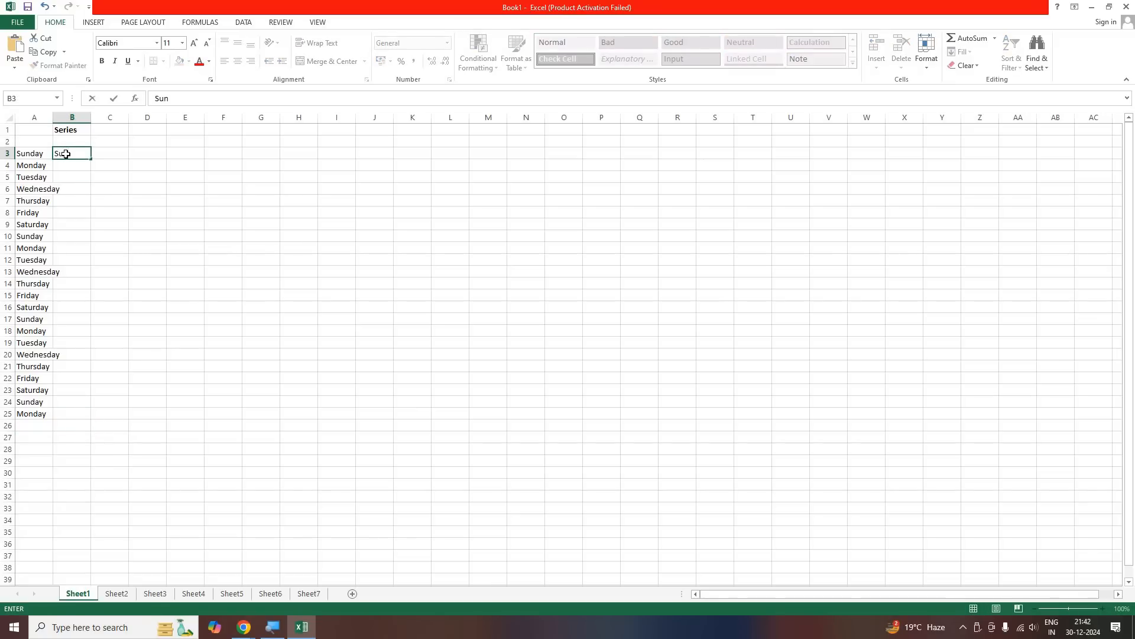
key(Return)
click(66, 154)
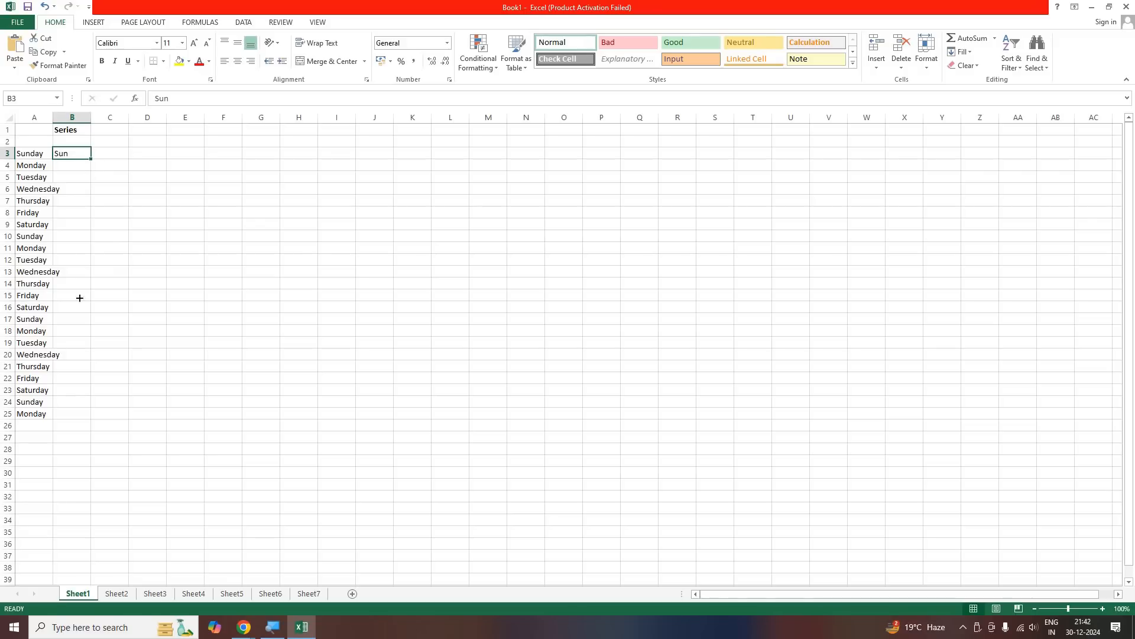
drag(91, 159, 104, 421)
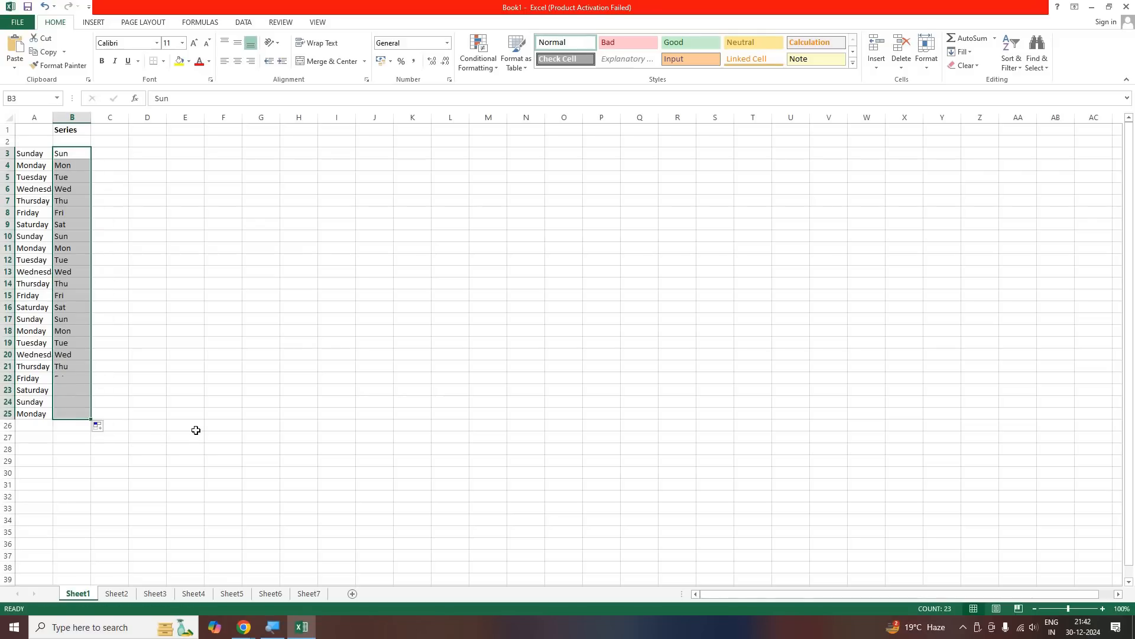
click(112, 436)
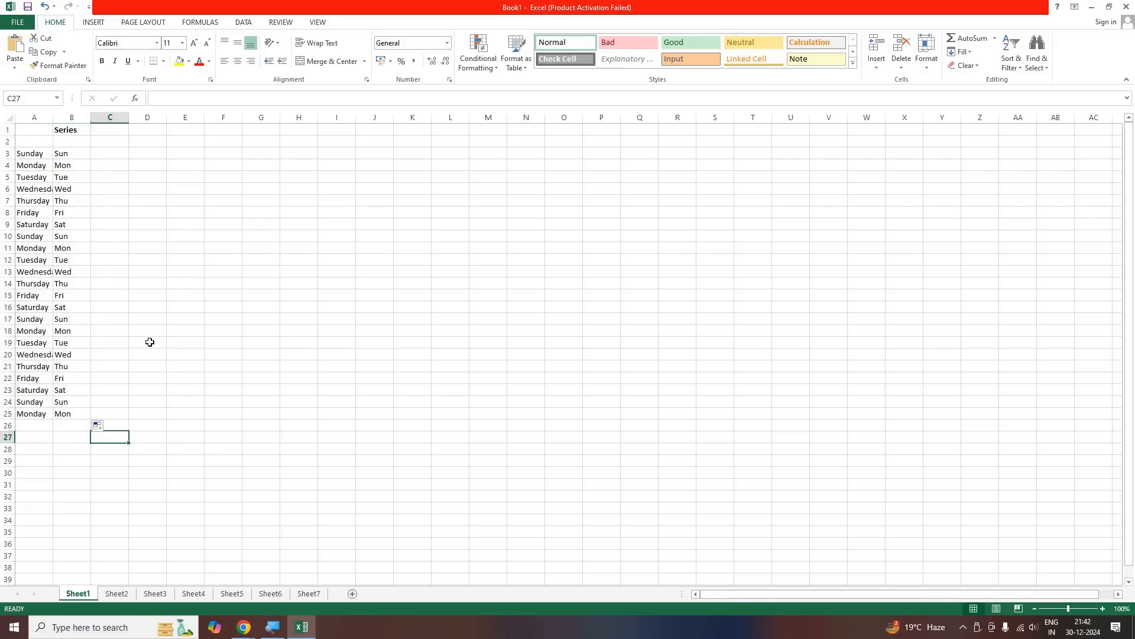
Enter Jan in cell C3 and fill the abbreviated month series down column C to row 25
click(114, 155)
text(Jan)
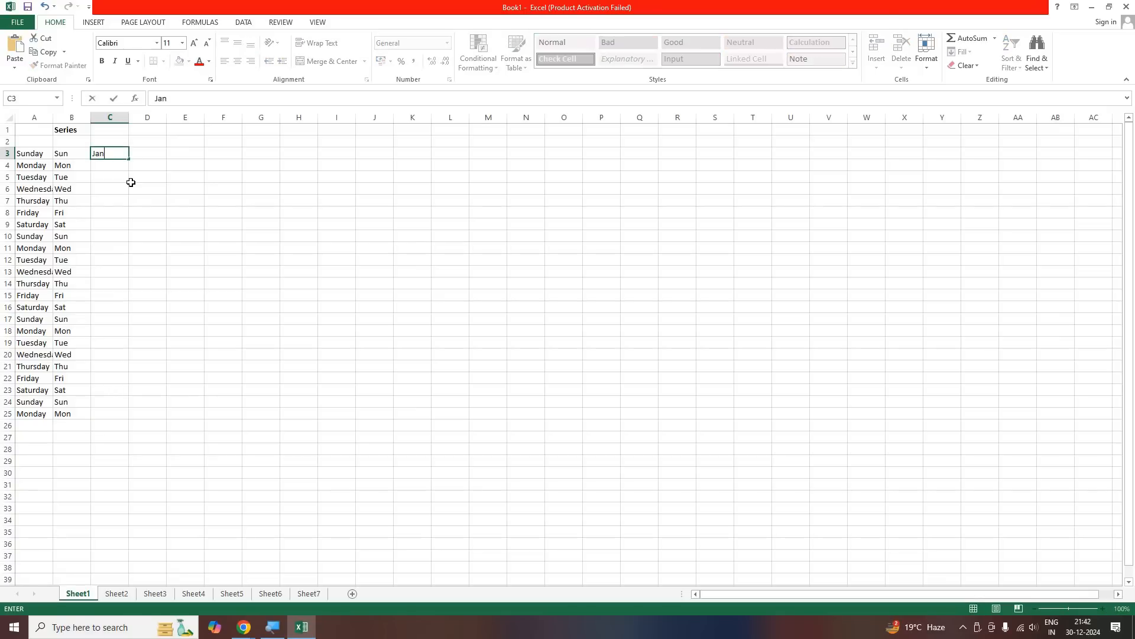
drag(130, 158, 125, 412)
click(184, 346)
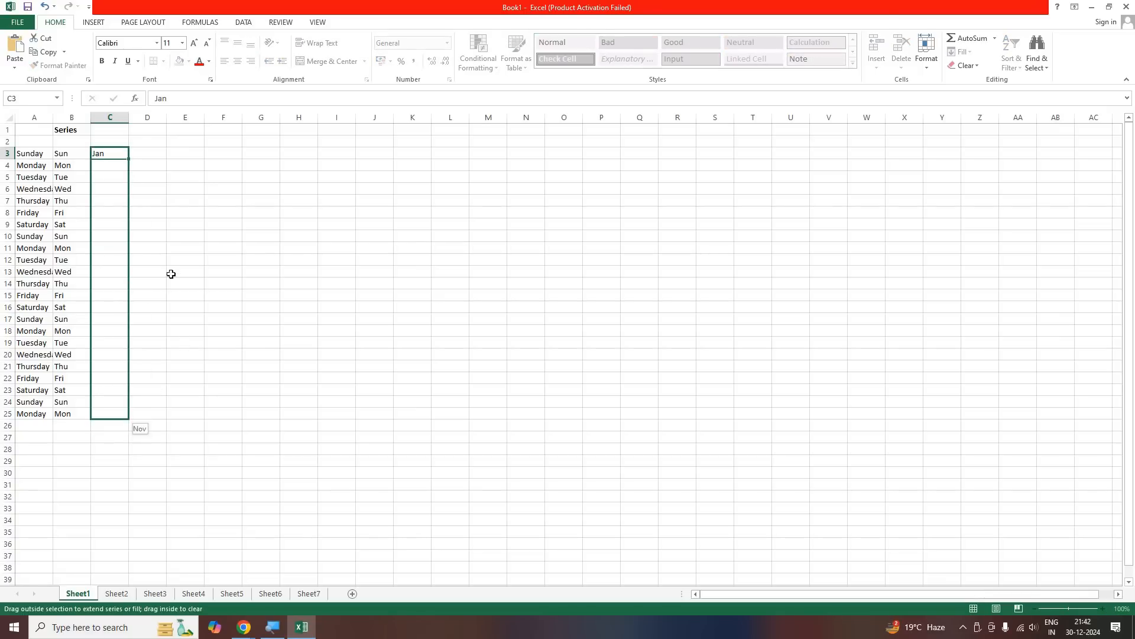
Enter January in cell D3 and fill the full month name series down column D to row 25
click(152, 158)
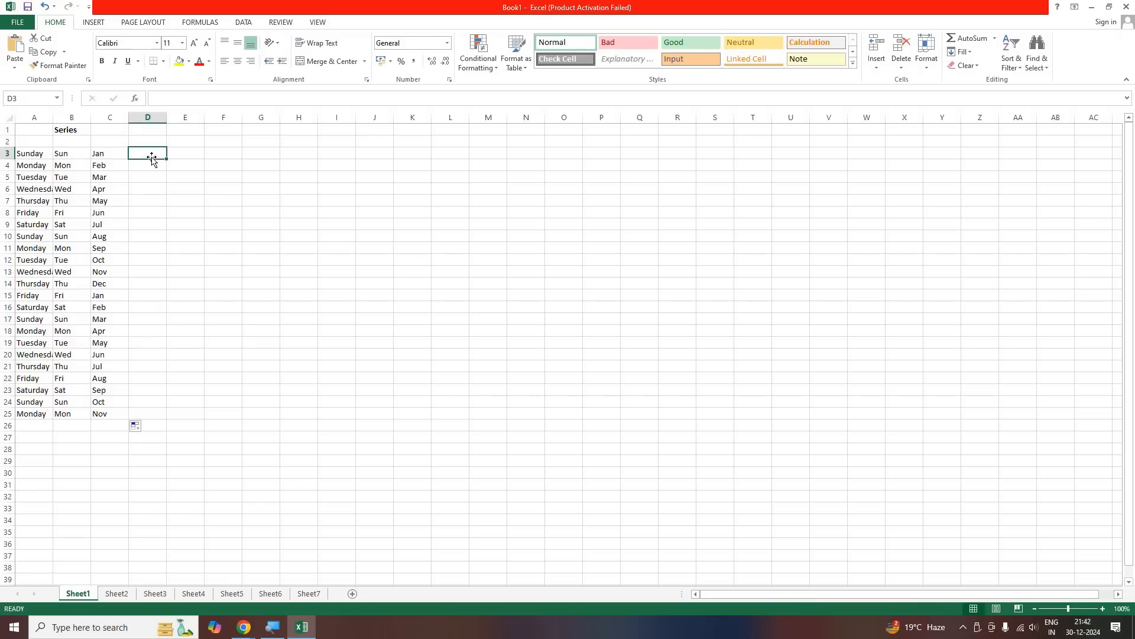
text(Jan)
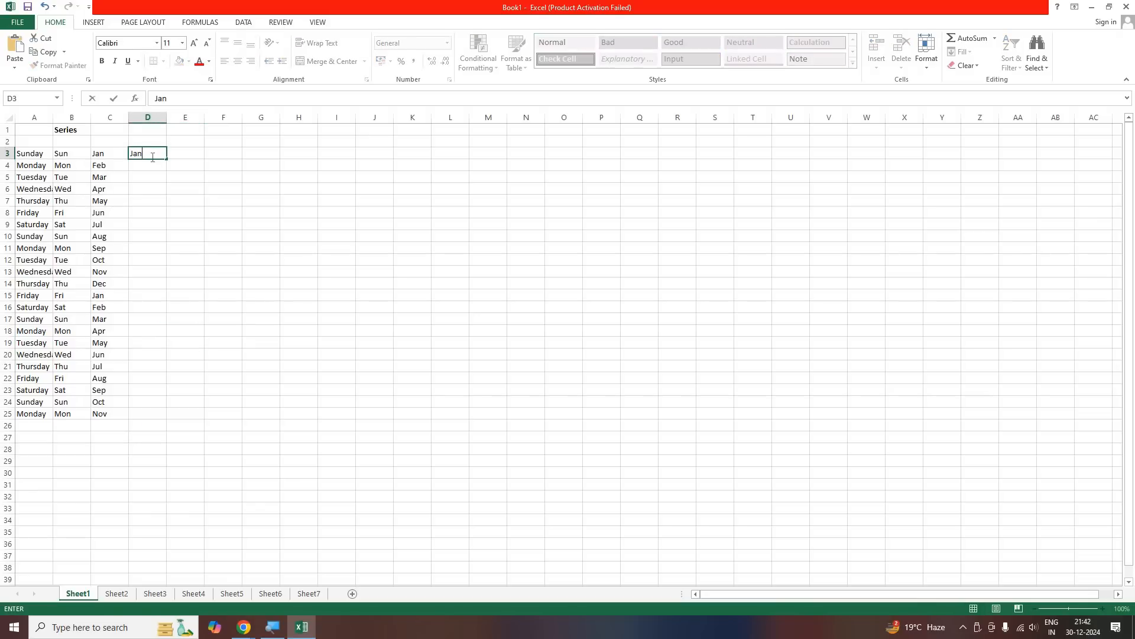
text(uary)
click(152, 157)
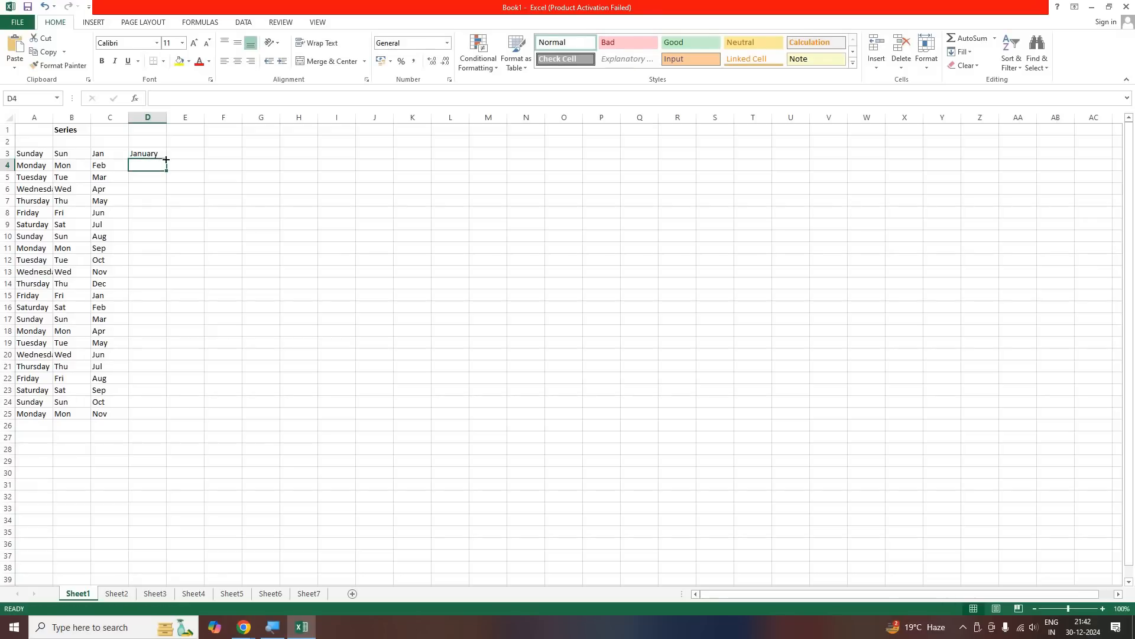
drag(166, 159, 112, 414)
click(110, 437)
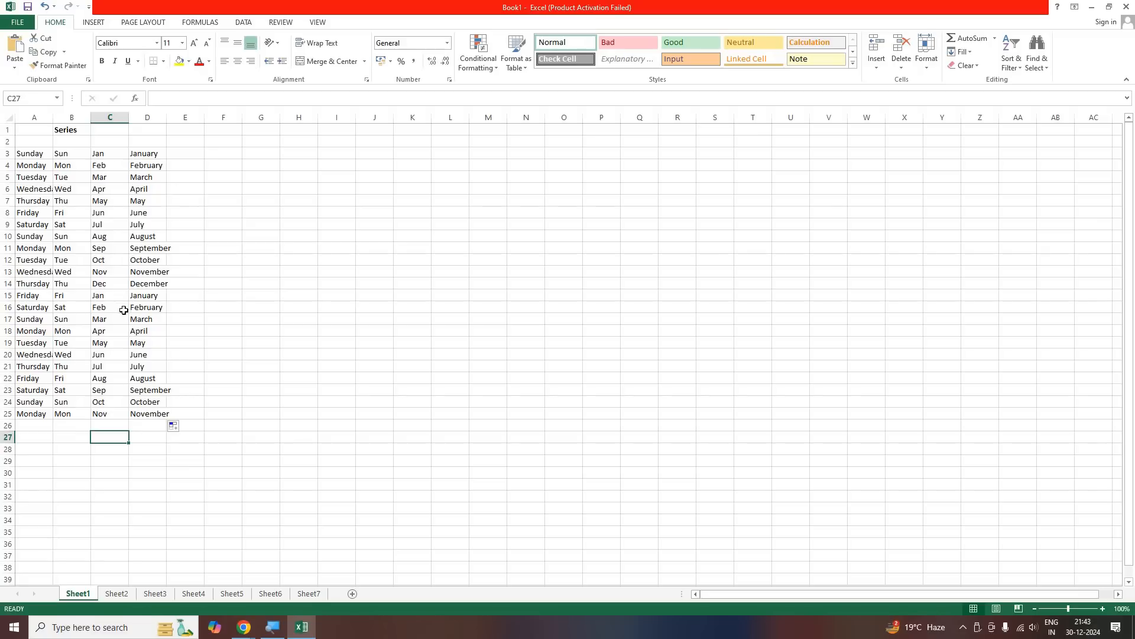
Check the Google Meet call window in Chrome and return to the Book1 workbook in Excel
click(240, 633)
click(212, 560)
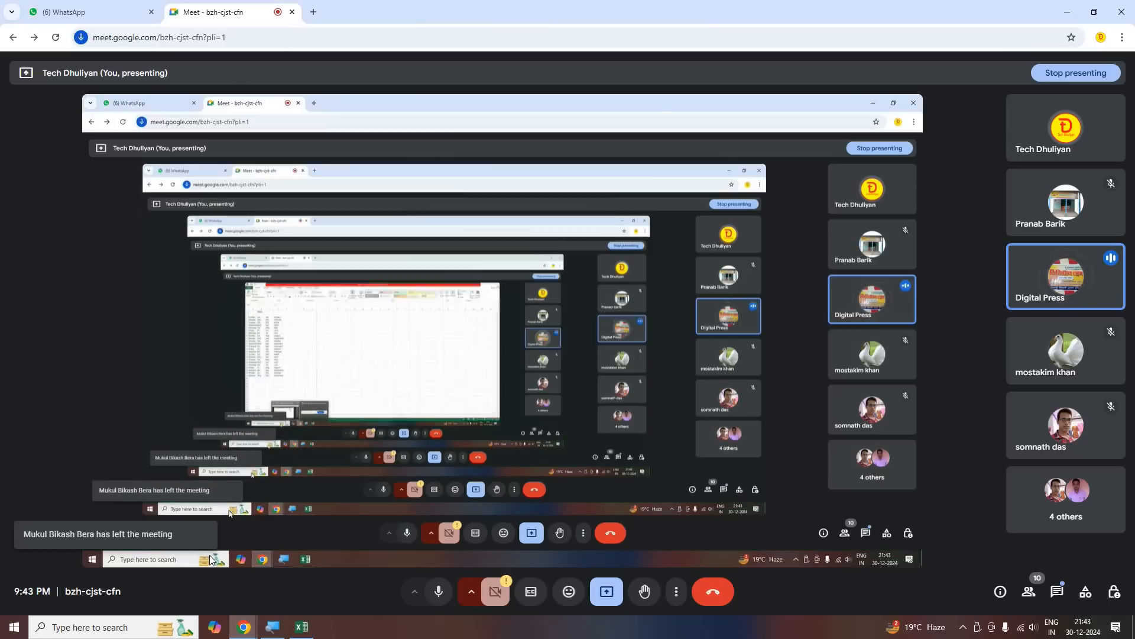
click(310, 635)
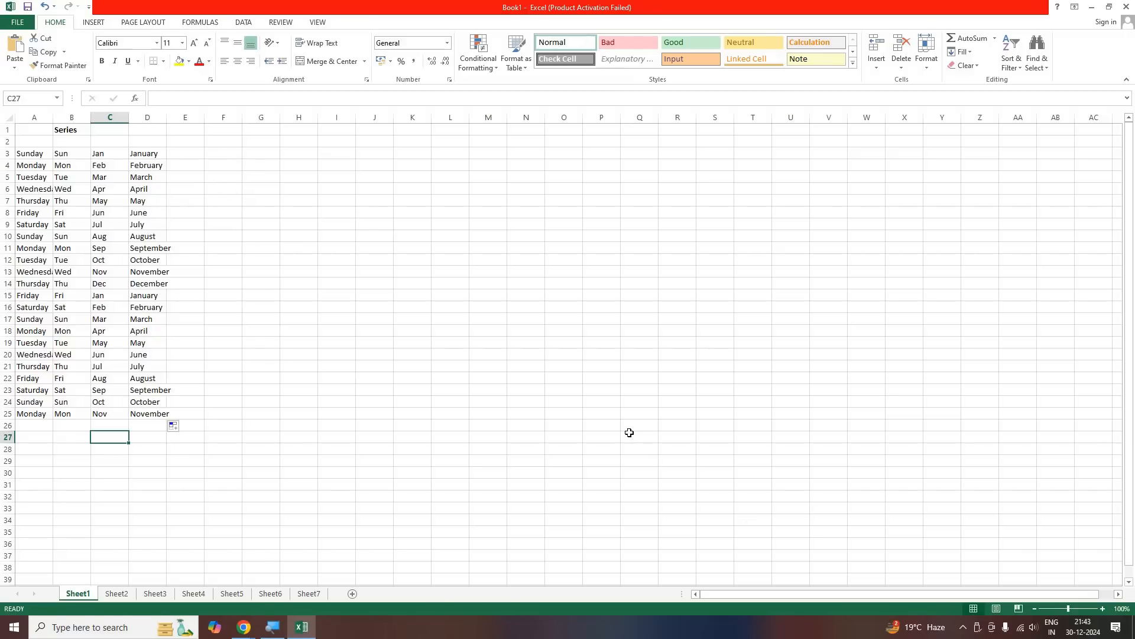
Enter Monday in cell E3 and fill the full weekday name series down column E to row 25
click(221, 157)
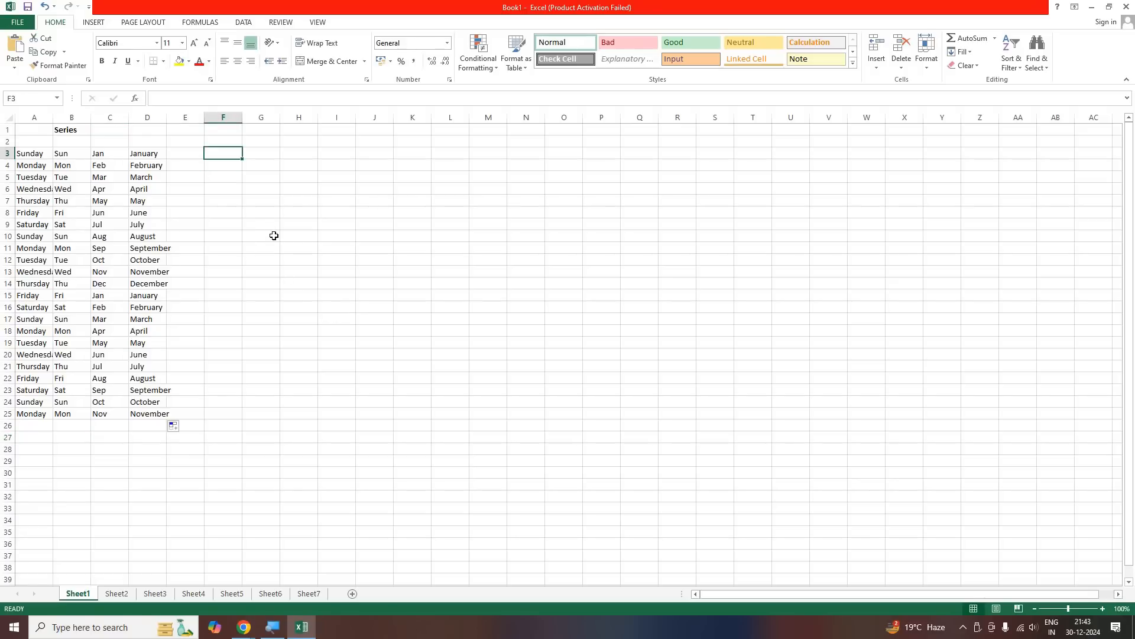
key(Left)
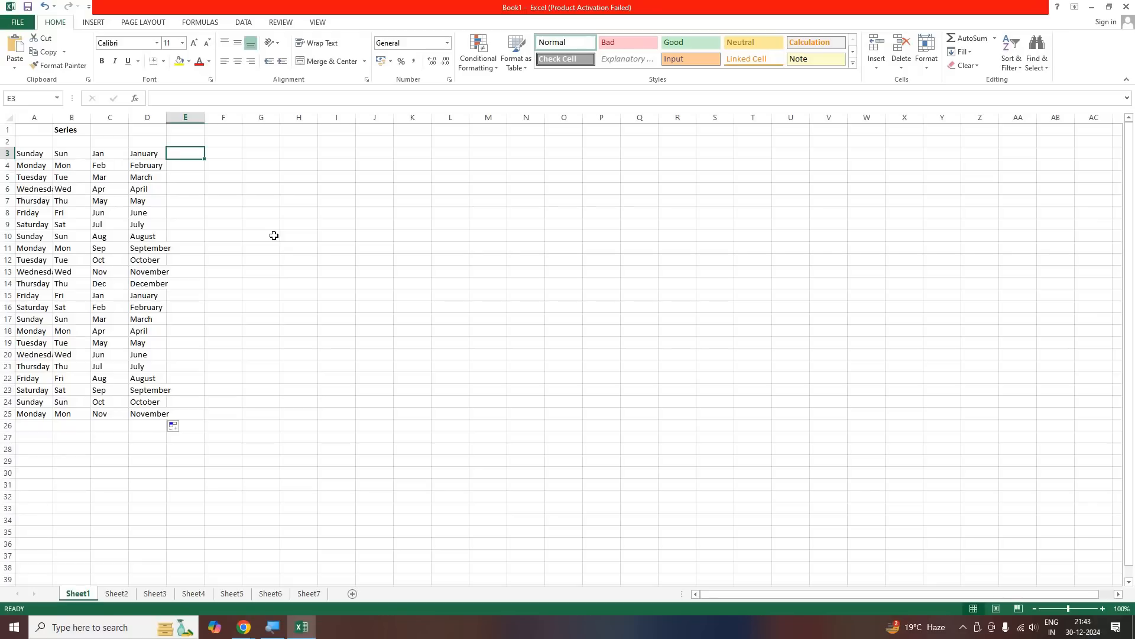
text(S)
key(BackSpace)
text(Monday)
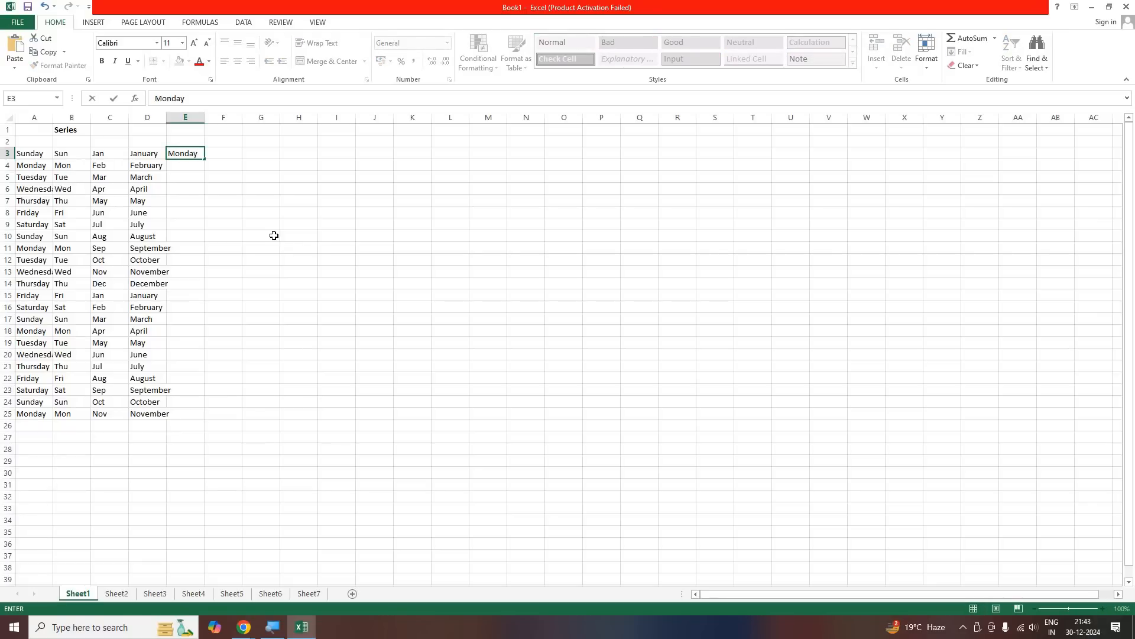
key(Return)
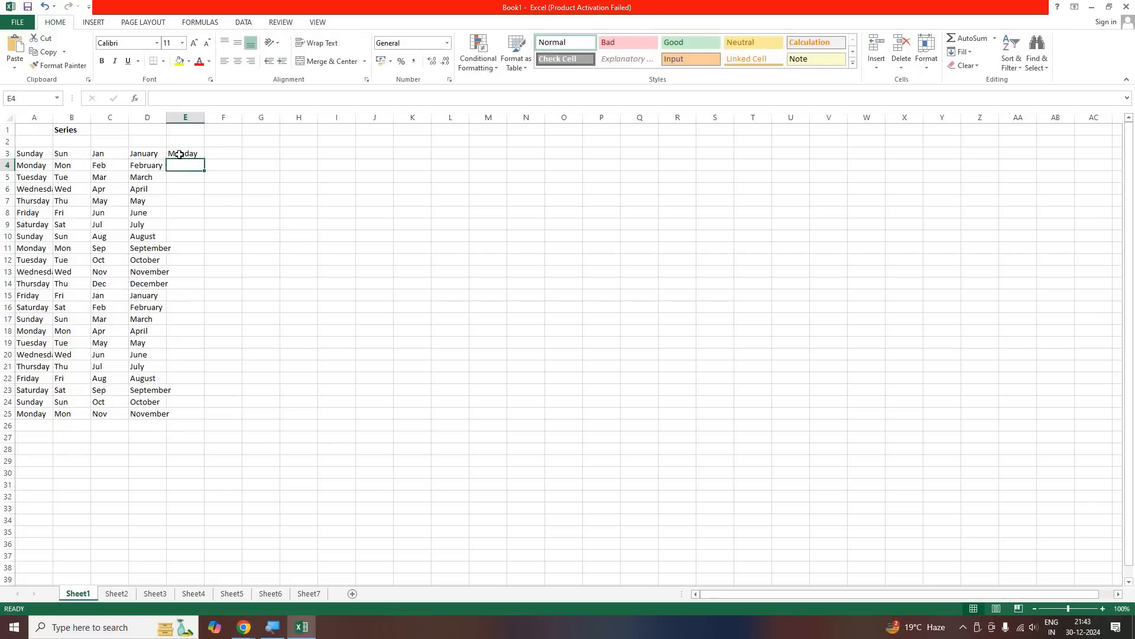
click(179, 155)
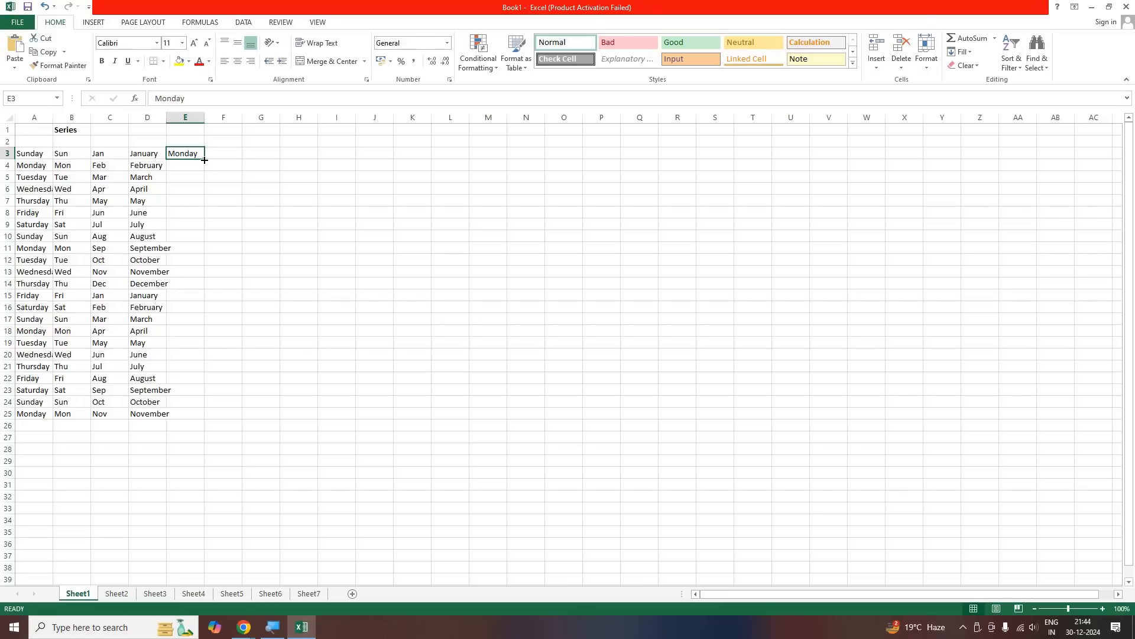
drag(201, 226, 183, 459)
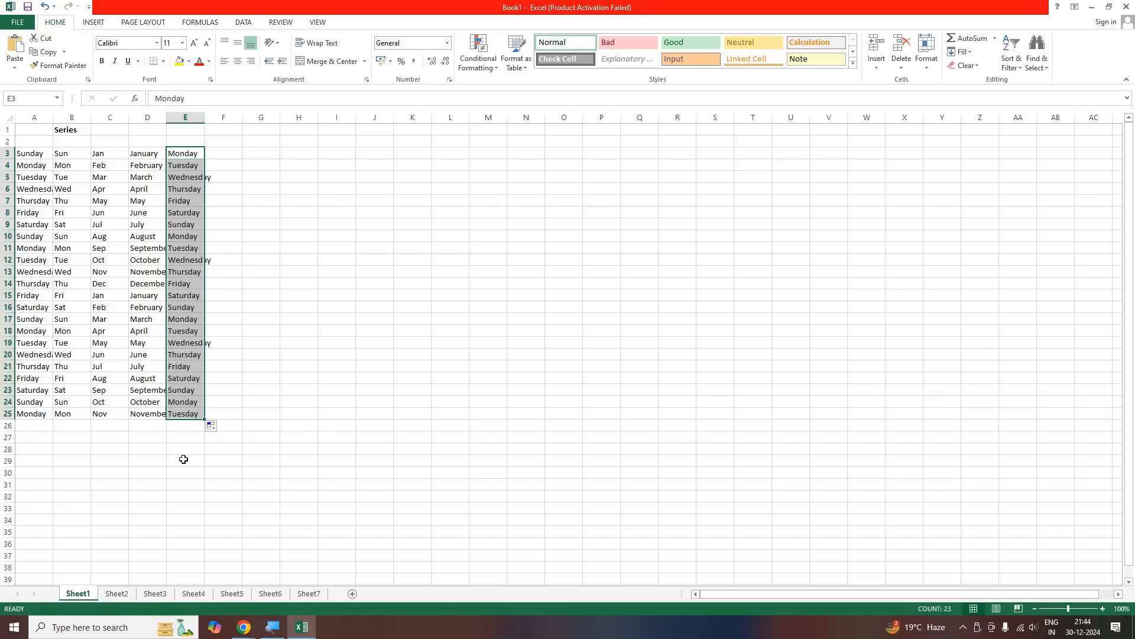
click(183, 459)
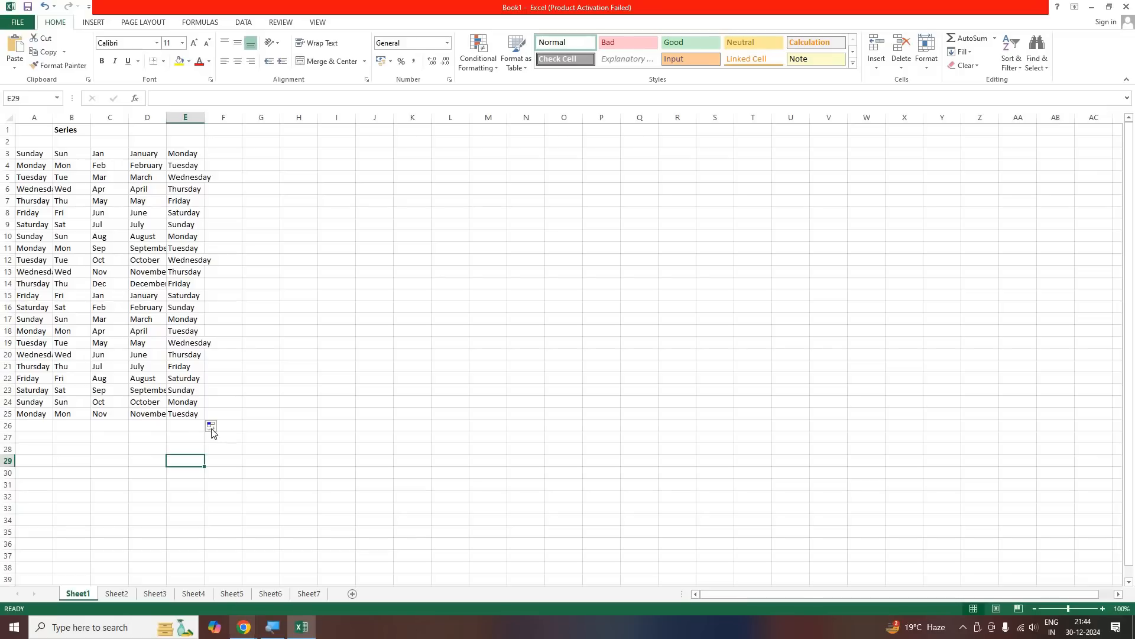
Examine the repeating weekday entries in columns A, B and E of the filled series
click(275, 201)
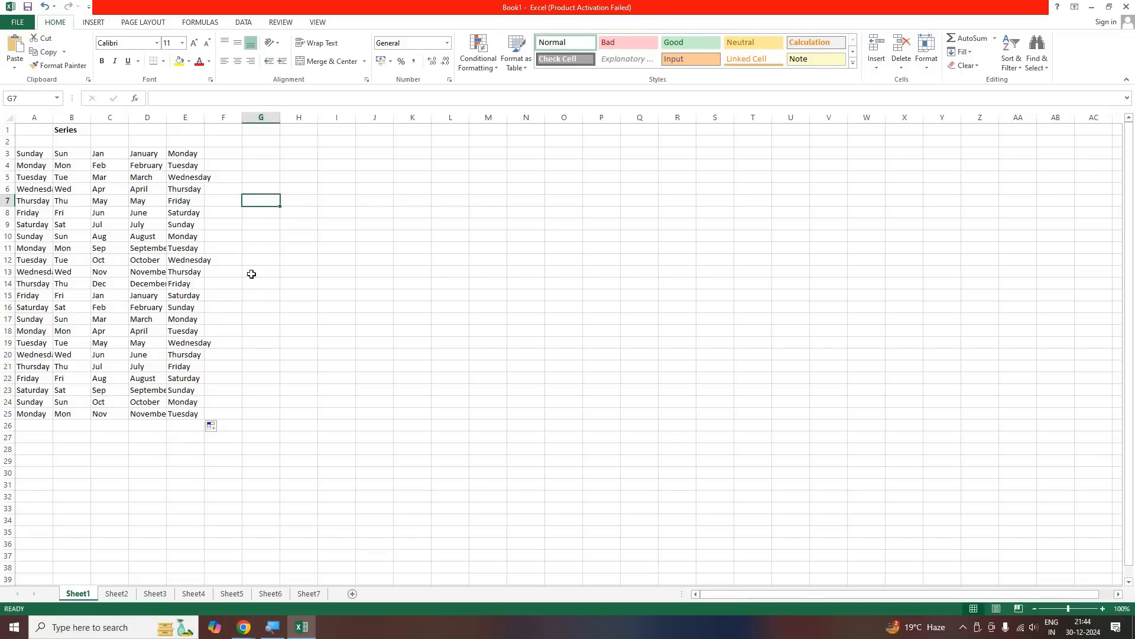
click(227, 273)
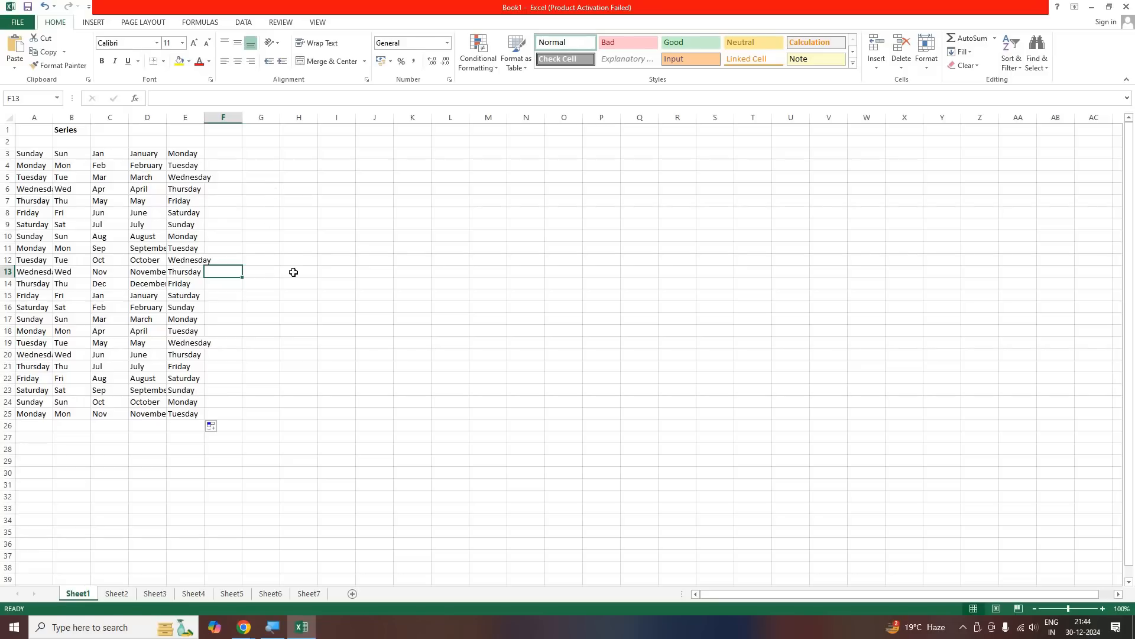
click(263, 264)
click(72, 319)
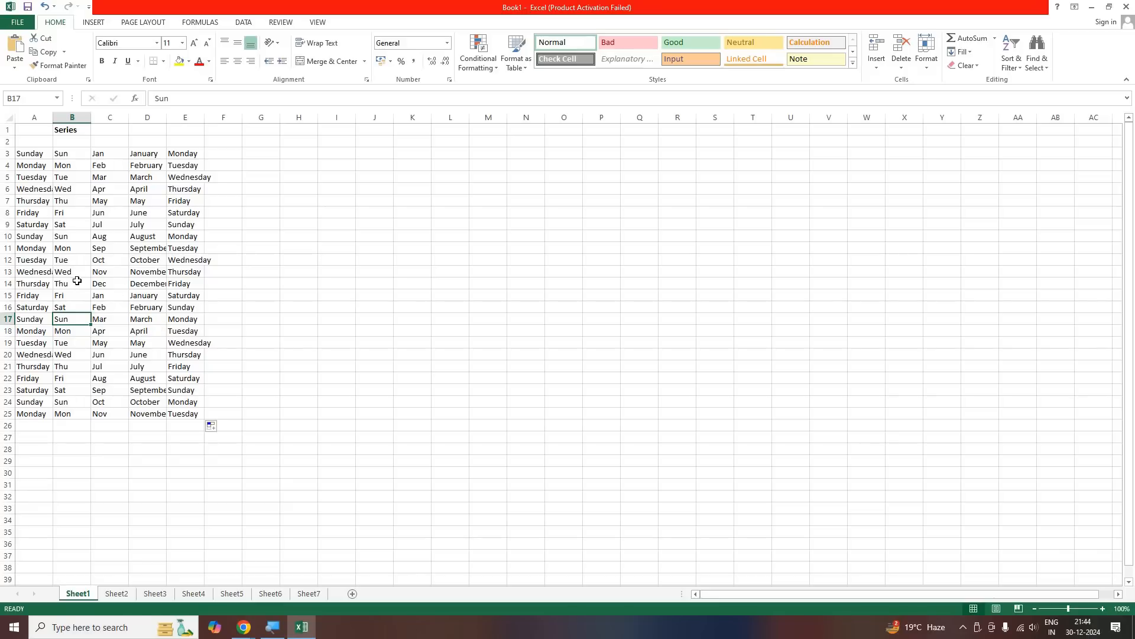
click(34, 271)
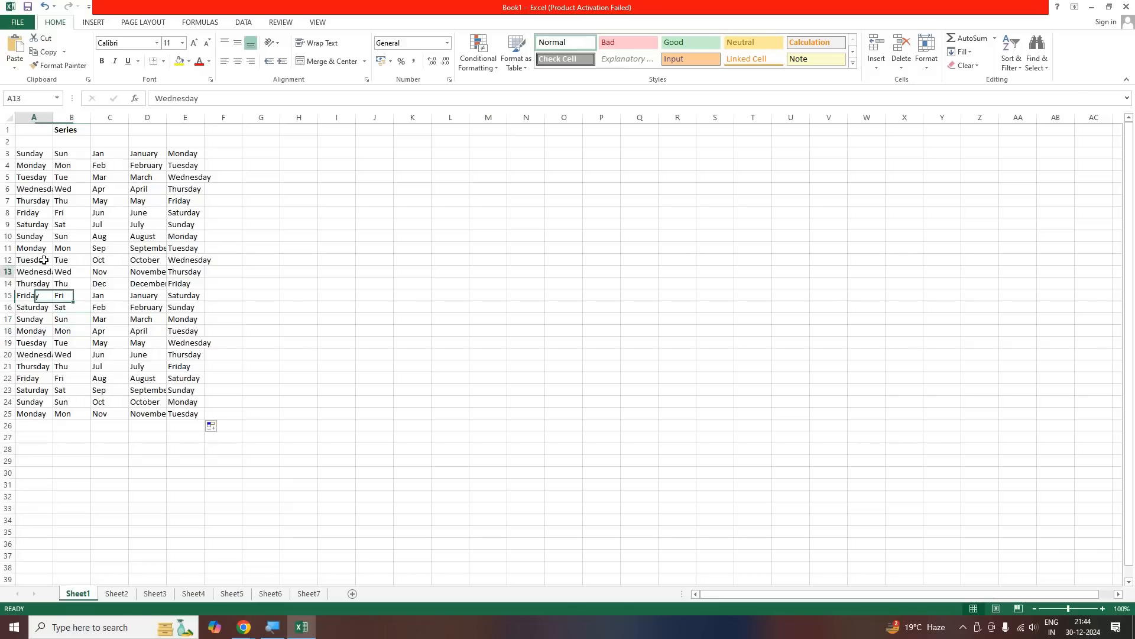
click(185, 263)
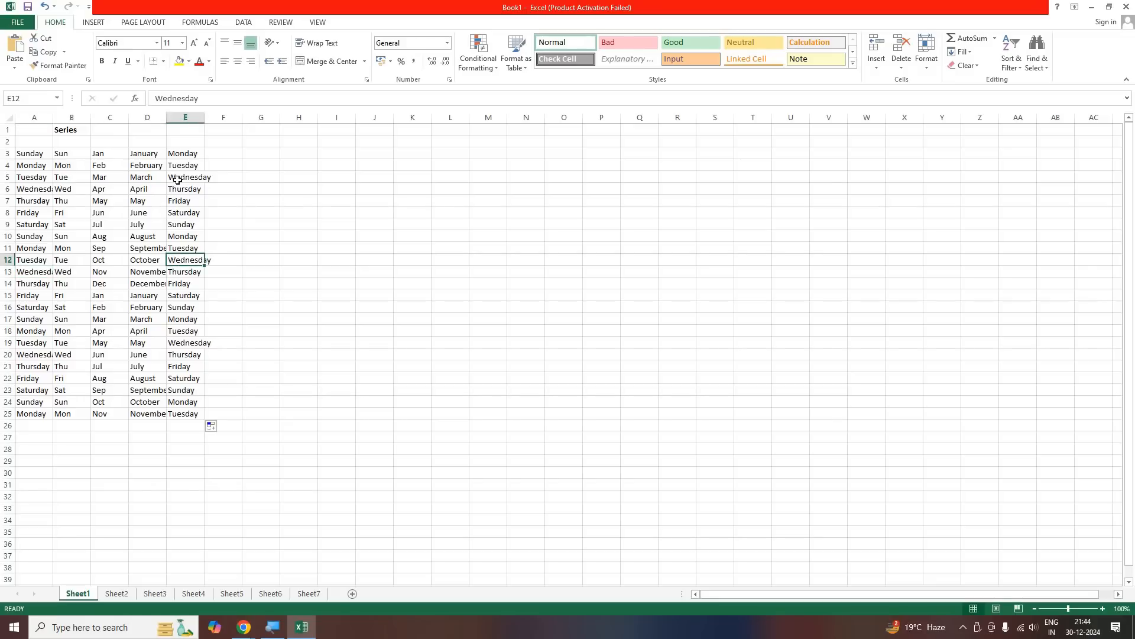
click(180, 181)
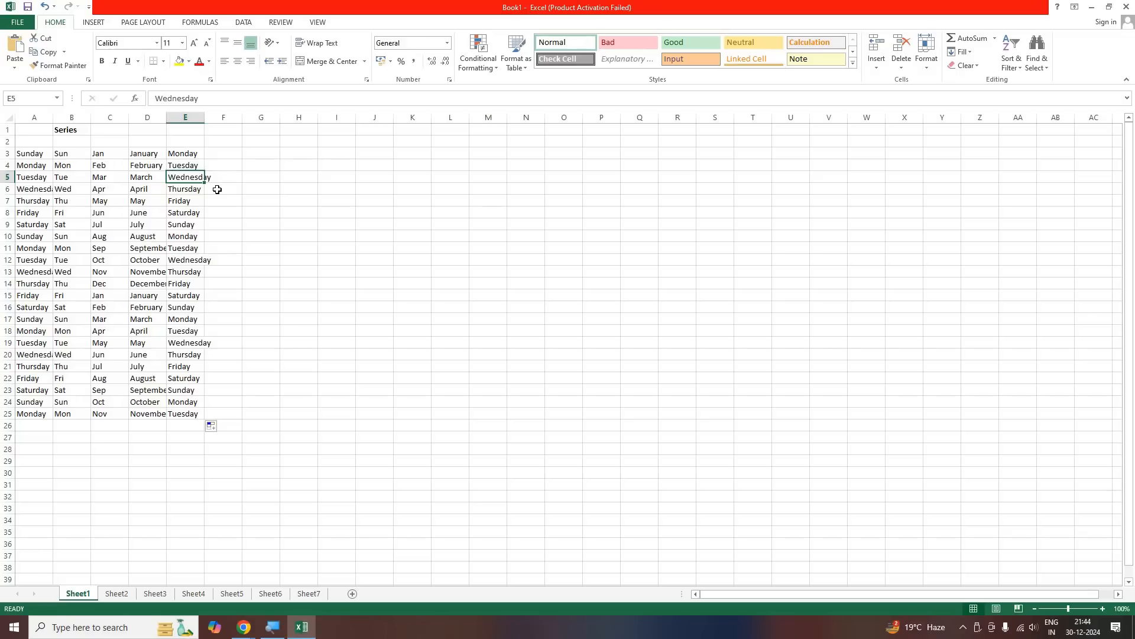
key(Down)
key(Down)
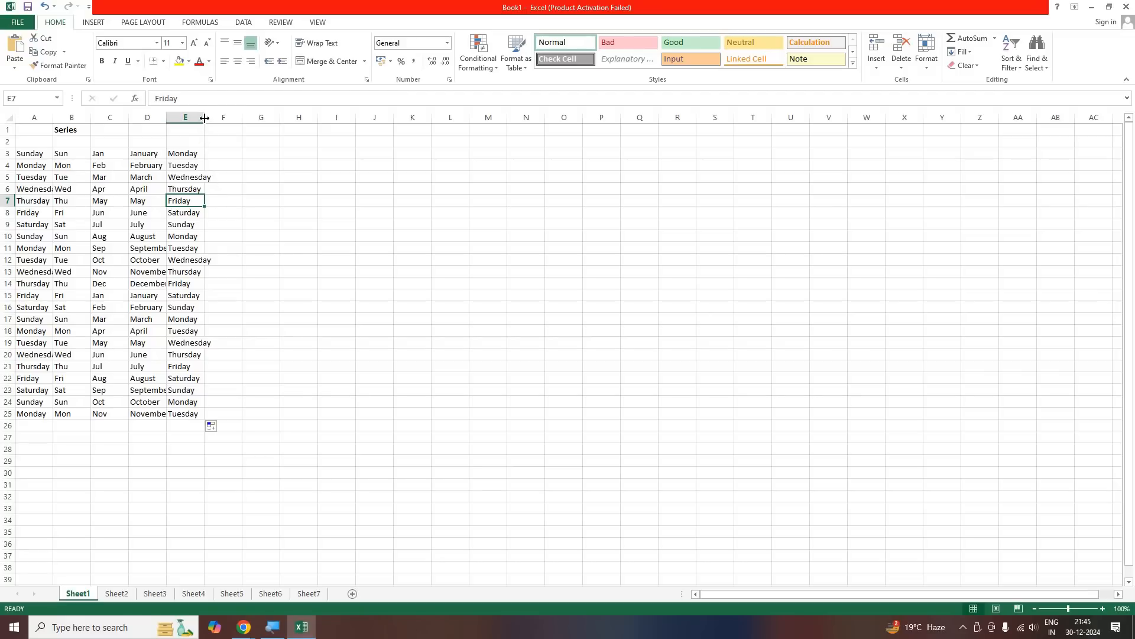
Widen columns E, A and D to fit their longest weekday and month names
drag(204, 118, 224, 118)
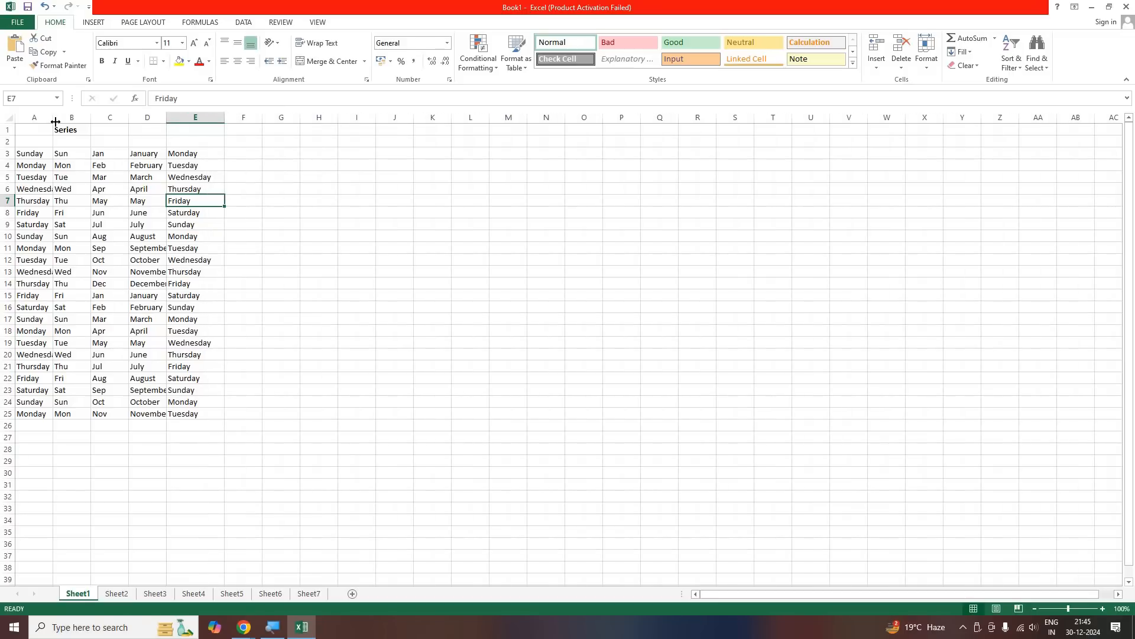
drag(53, 117, 67, 117)
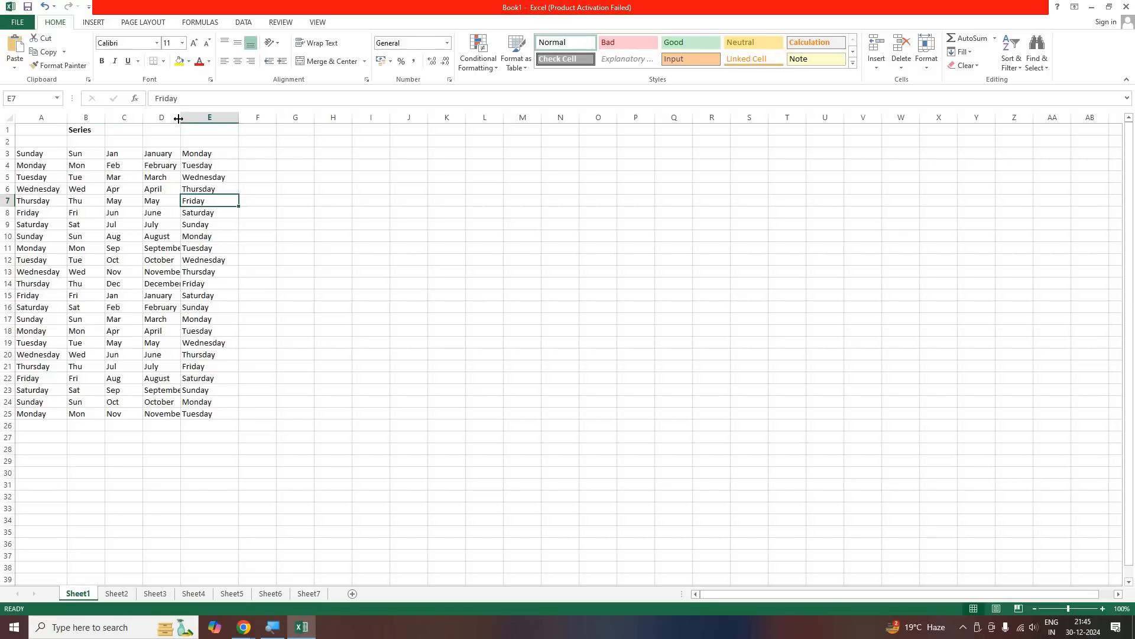
double_click(180, 117)
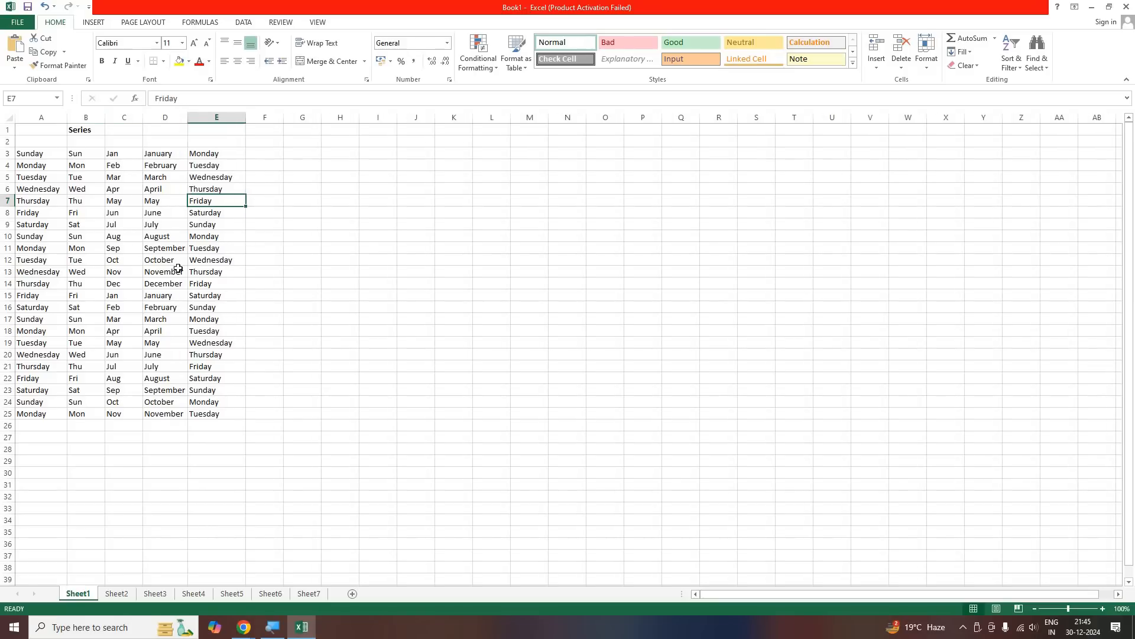
double_click(188, 116)
mouse_move(187, 117)
mouse_down()
mouse_move(206, 118)
mouse_move(193, 118)
mouse_up()
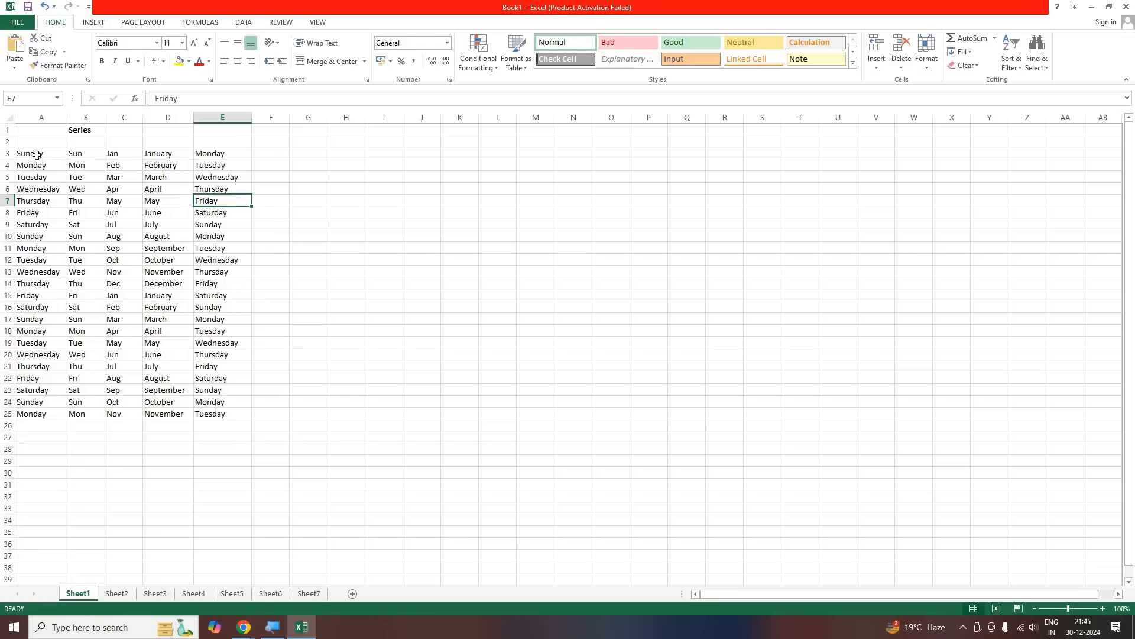
Enter the starting numbers 1 and 2 in cells F3 and F4
drag(237, 253, 196, 417)
click(198, 417)
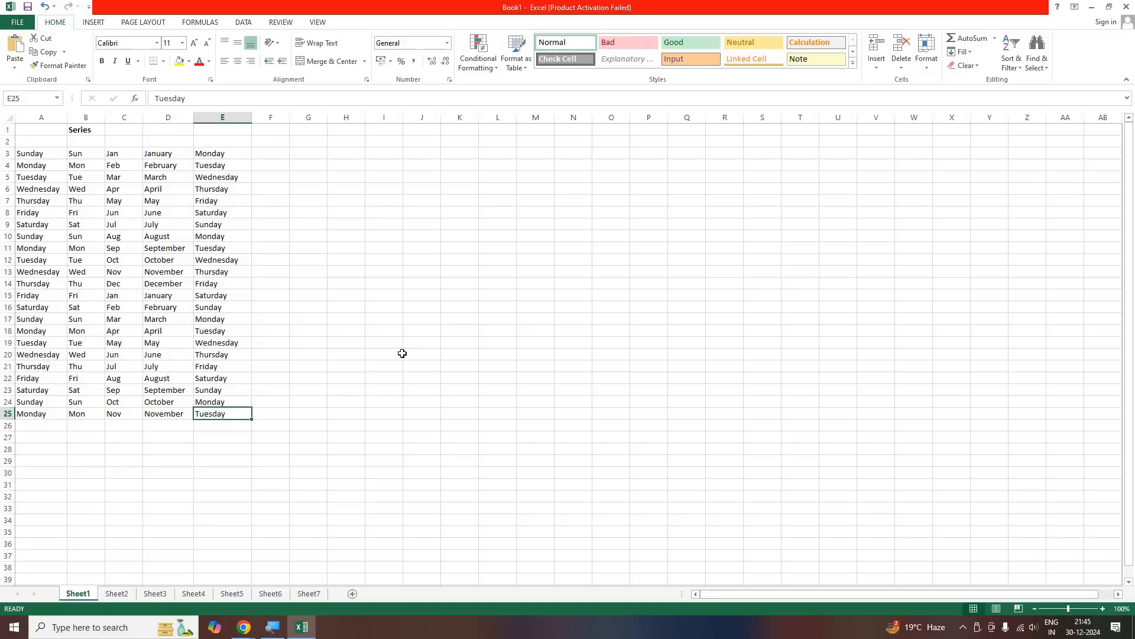
key(ctrl+Up)
key(Right)
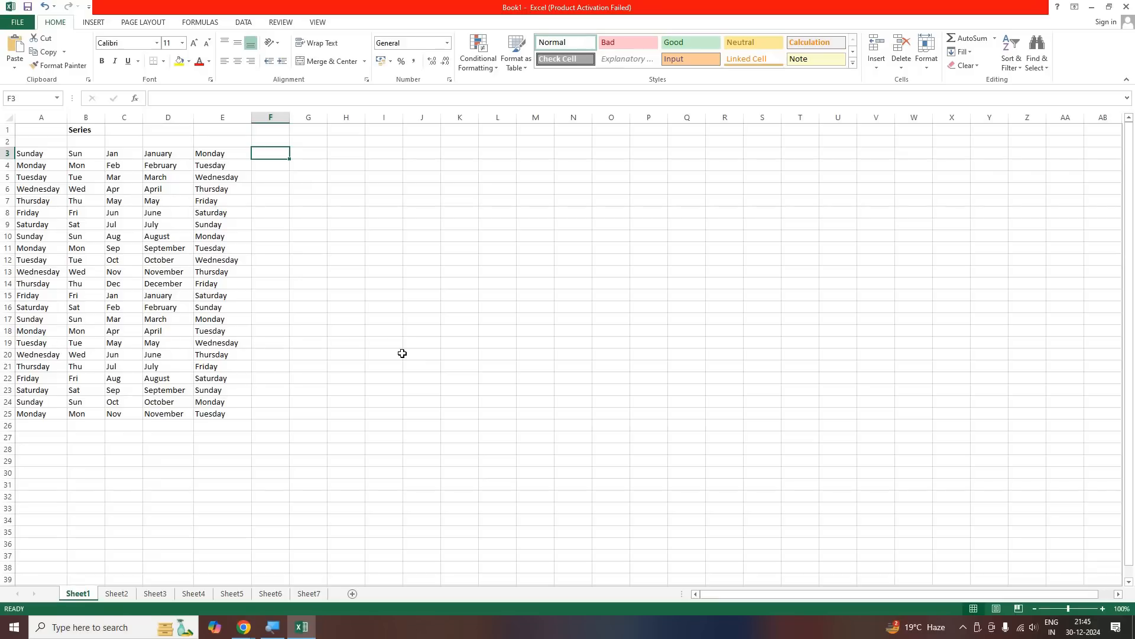
text(1)
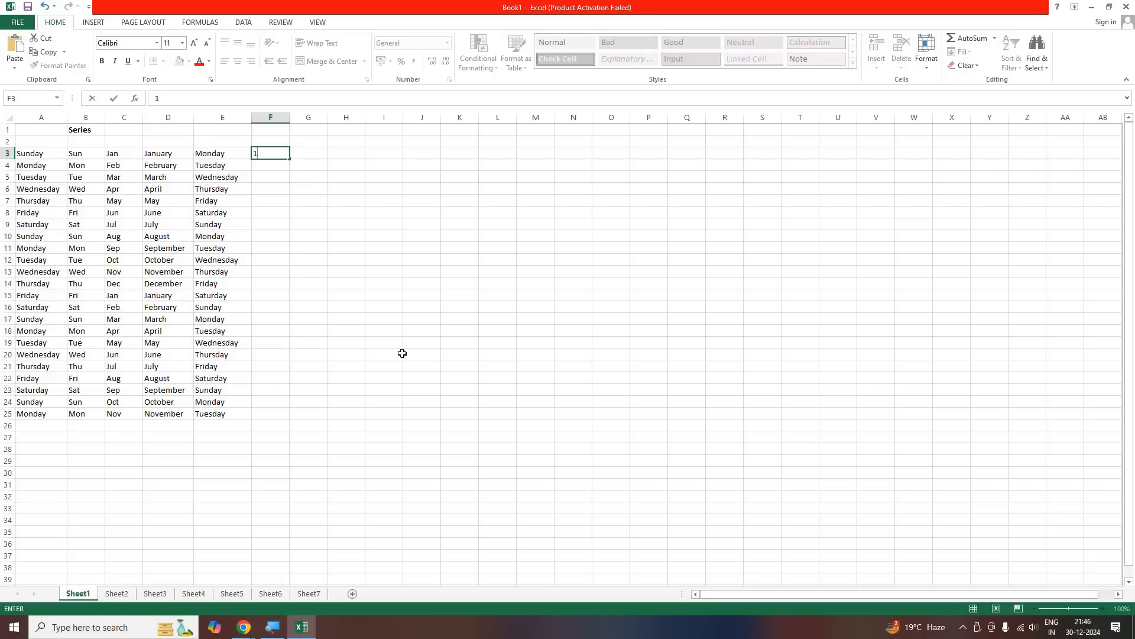
key(Return)
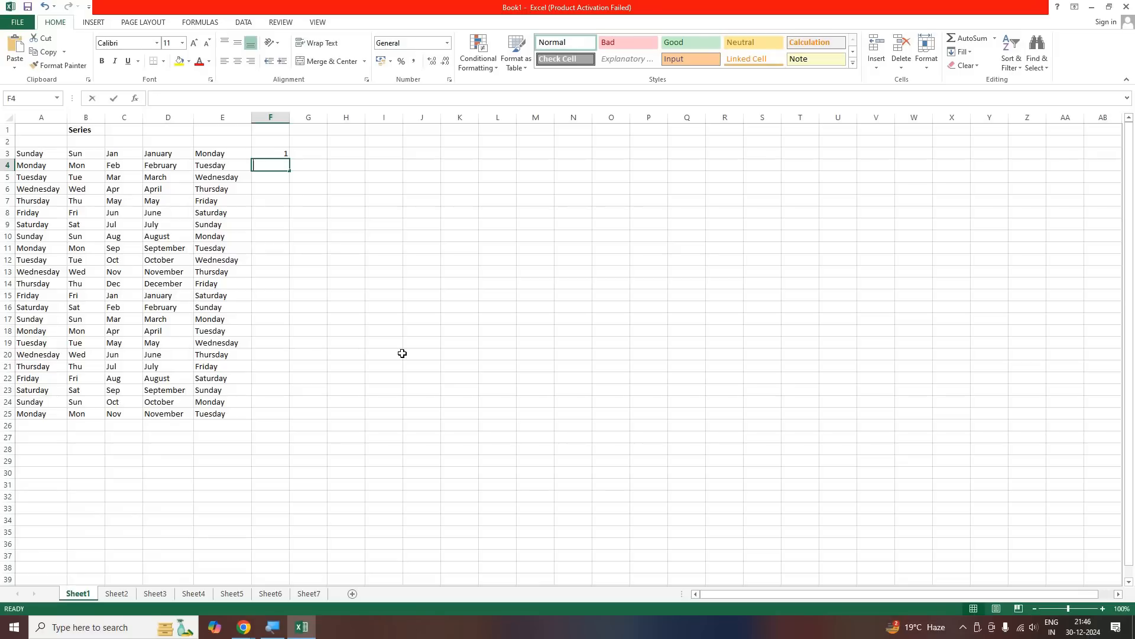
text(2)
key(Return)
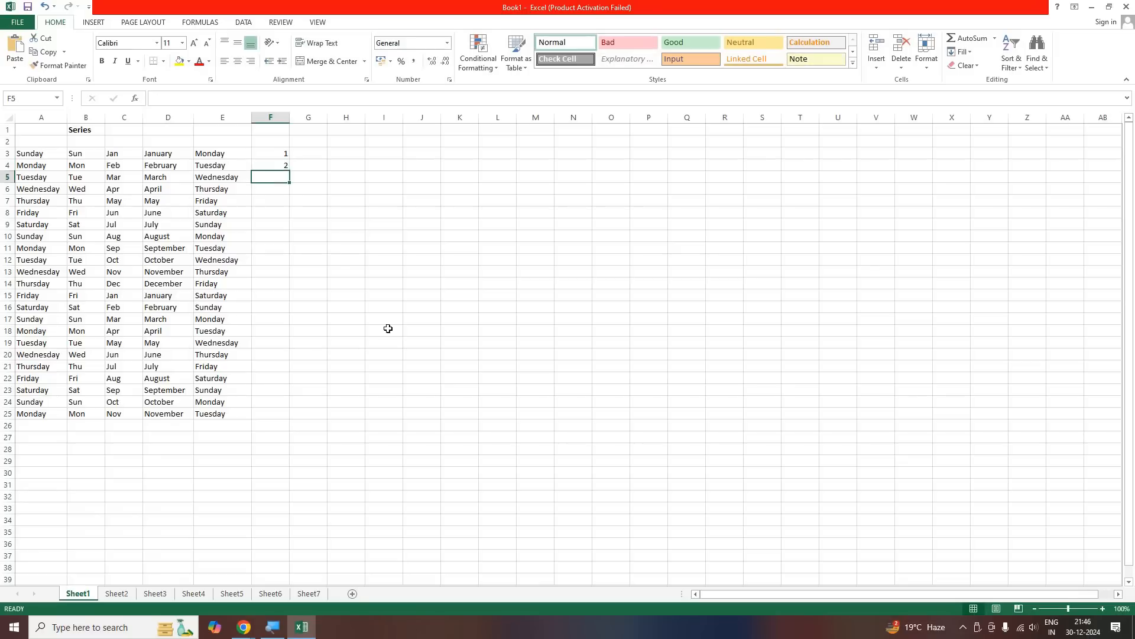
Select both starting numbers in F3:F4 and fill the number series down column F to row 25
click(34, 154)
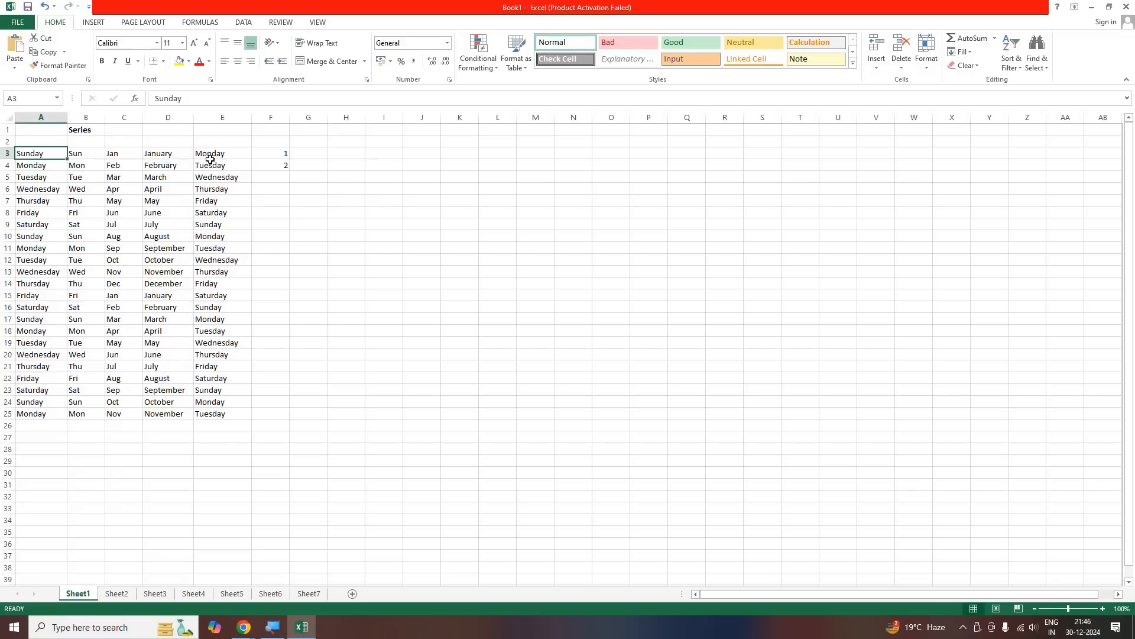
click(249, 157)
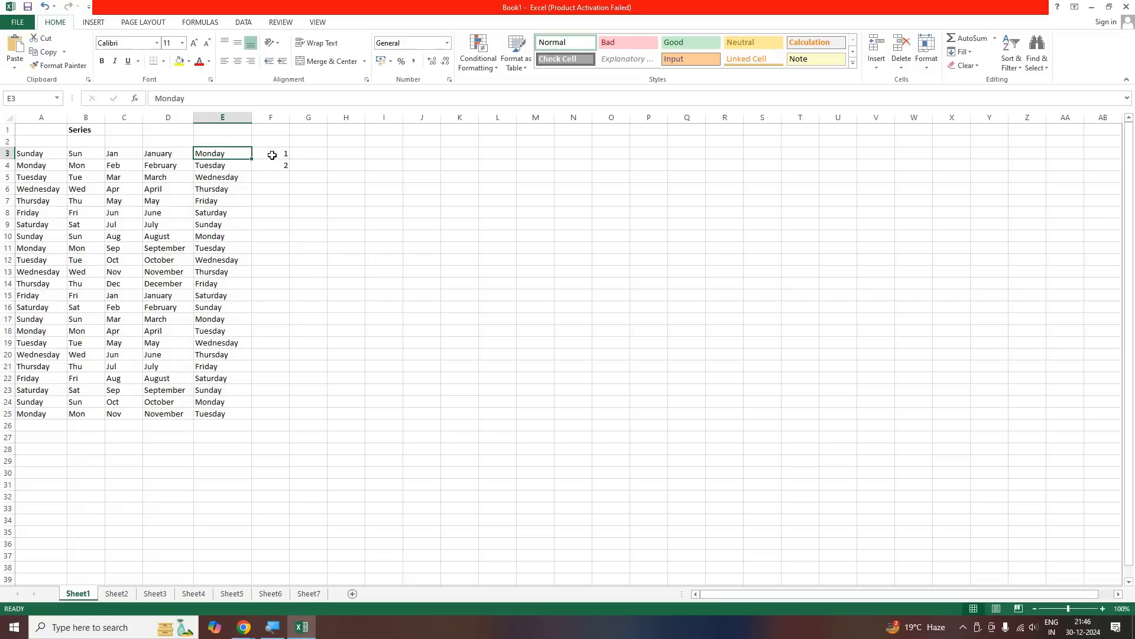
click(273, 154)
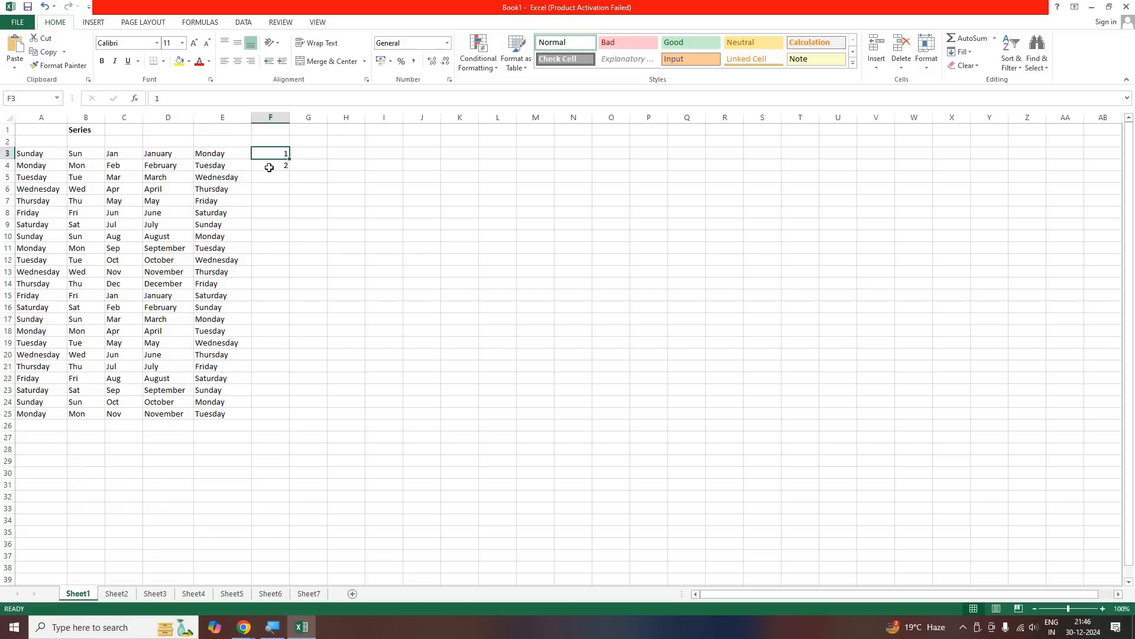
click(267, 167)
click(269, 154)
key(Down)
click(269, 154)
key(Down)
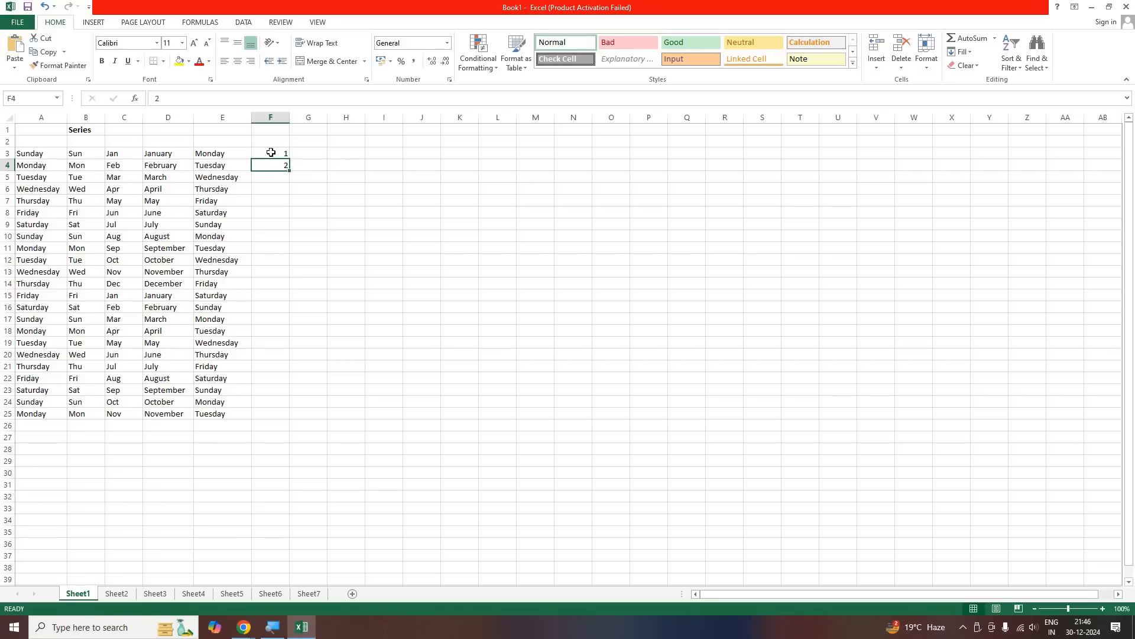
key(Up)
key(shift+Down)
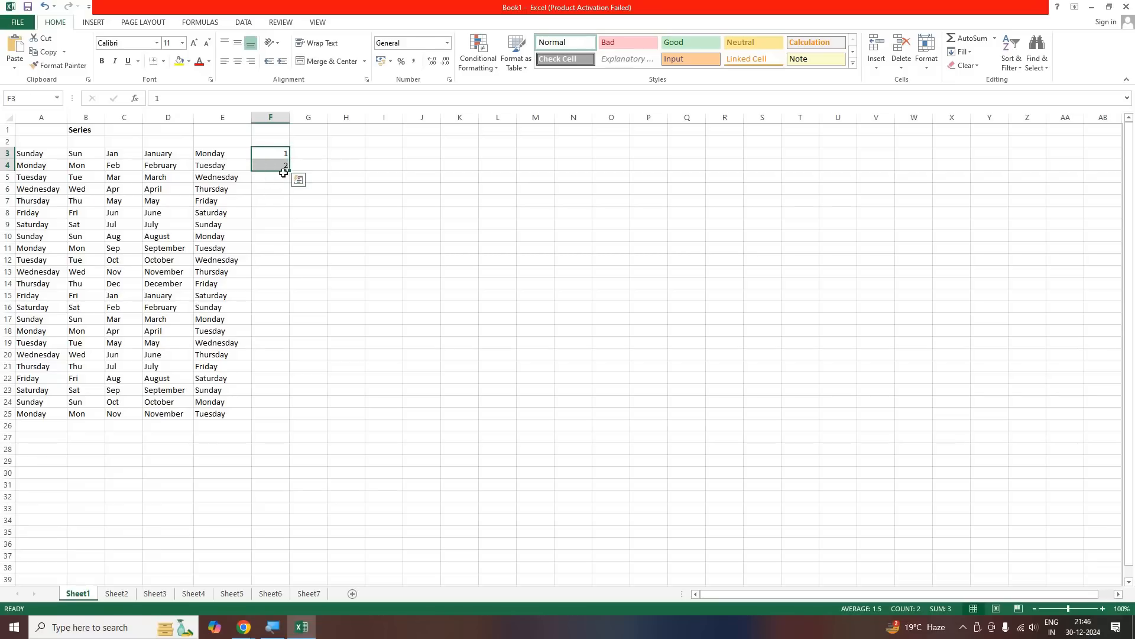
drag(287, 414, 286, 417)
click(222, 452)
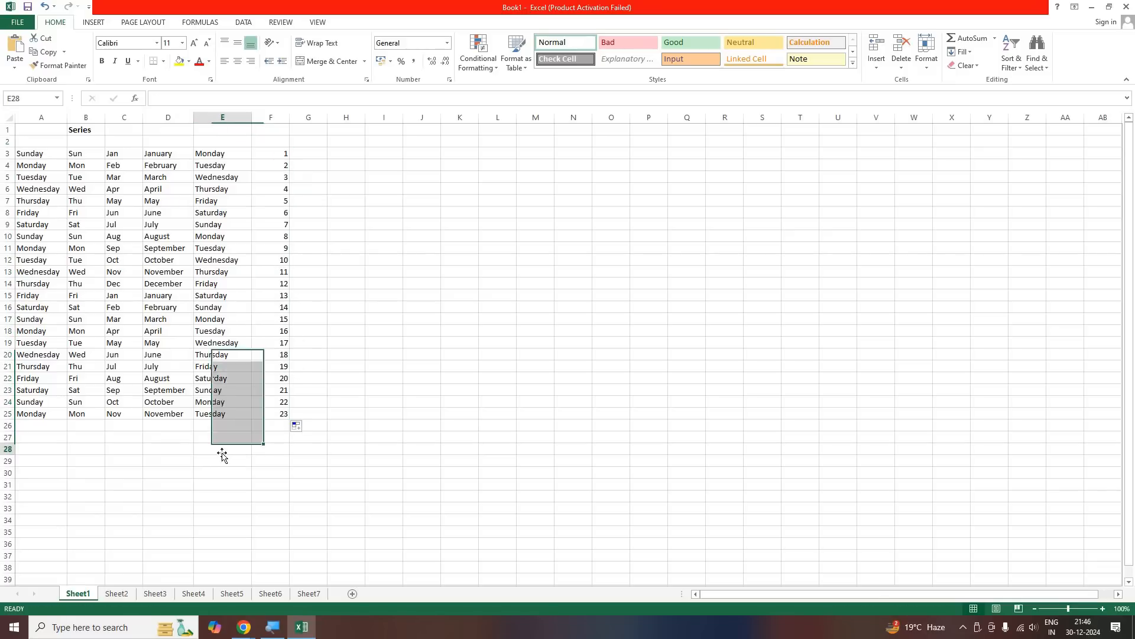
key(BackSpace)
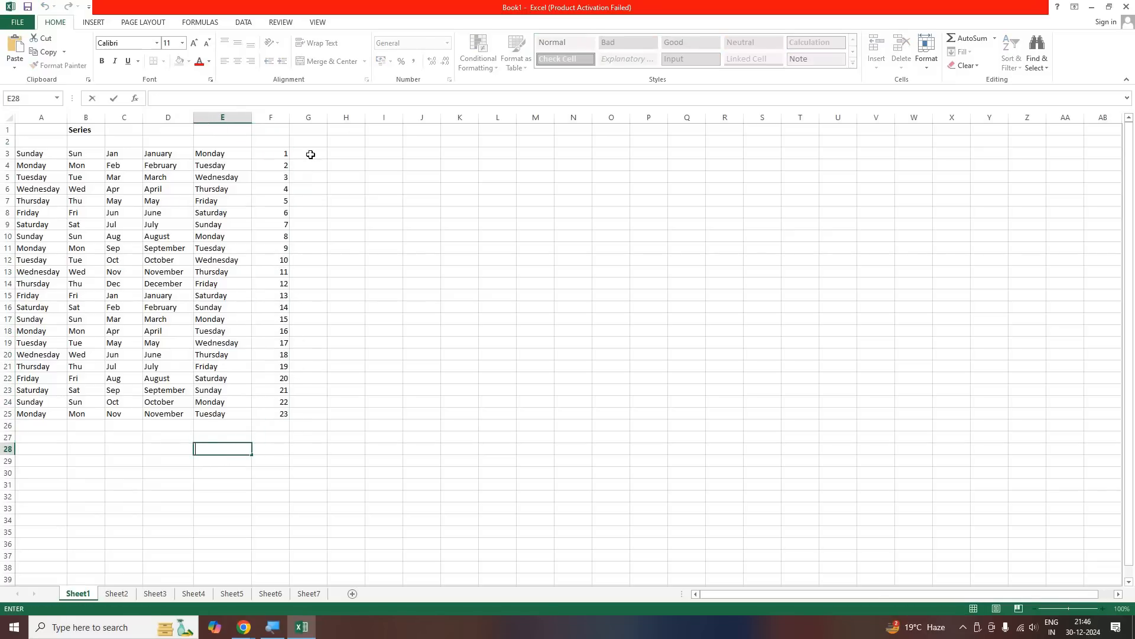
Enter 250 in G3 and 251 in G4, and fill the number series down column G to row 25
key(ctrl+Up)
key(ctrl+Up)
key(Right)
key(Right)
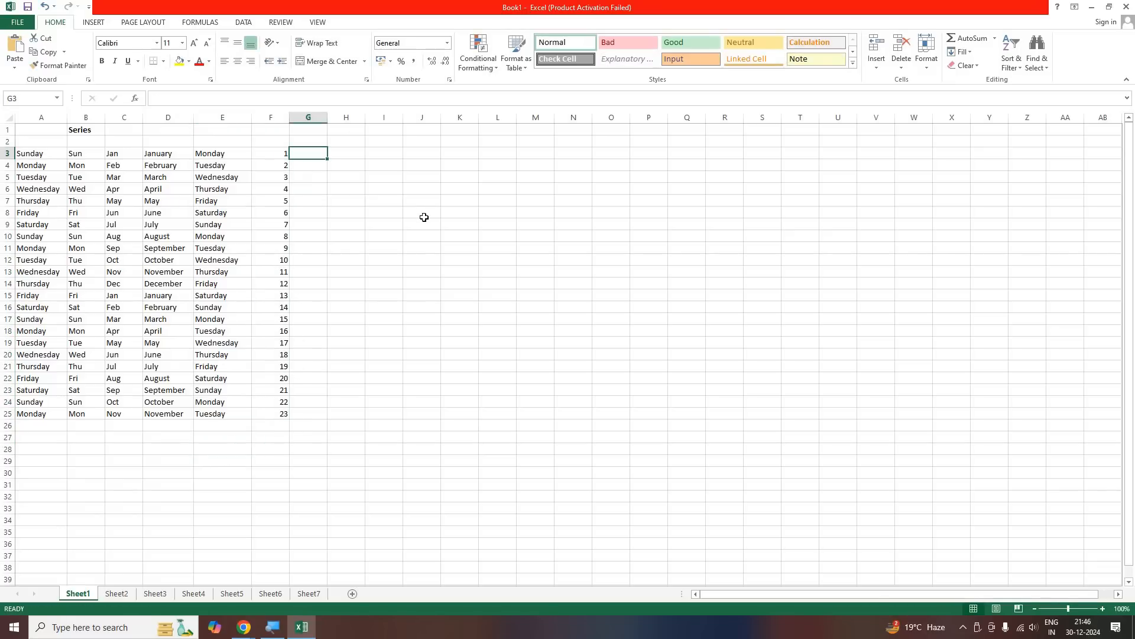
text(250)
key(Return)
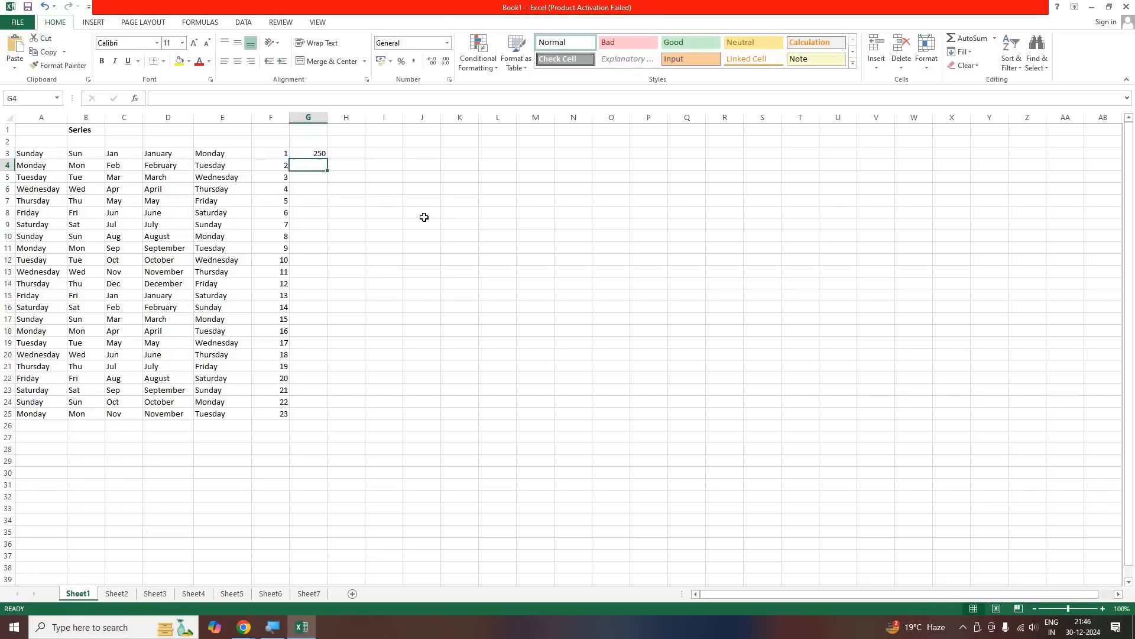
text(251)
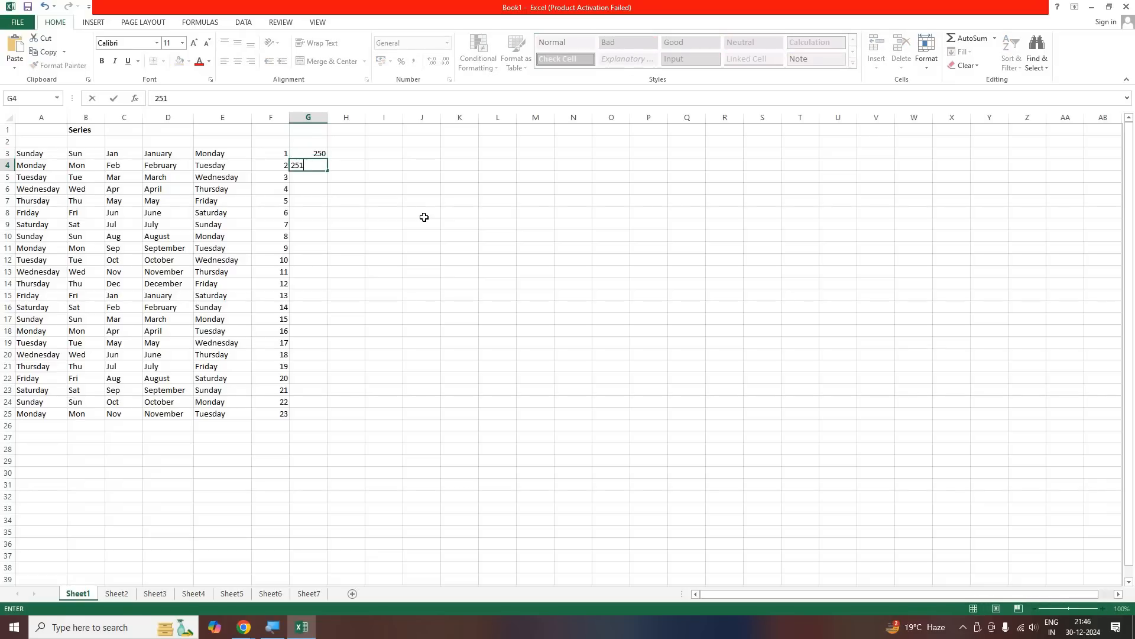
click(314, 154)
drag(327, 169, 321, 420)
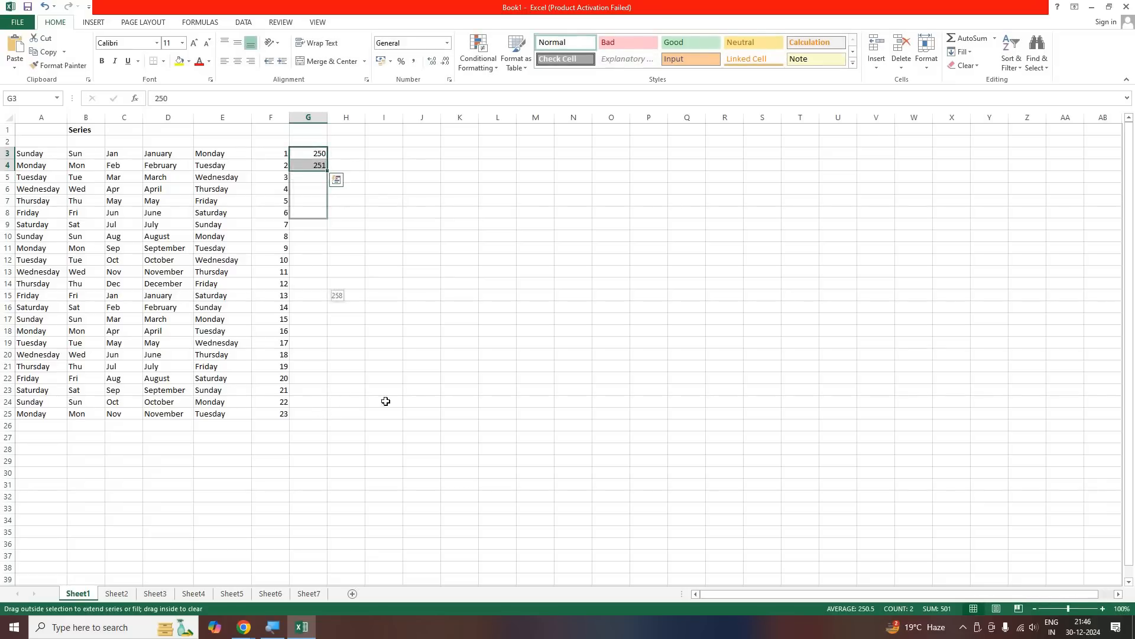
click(446, 375)
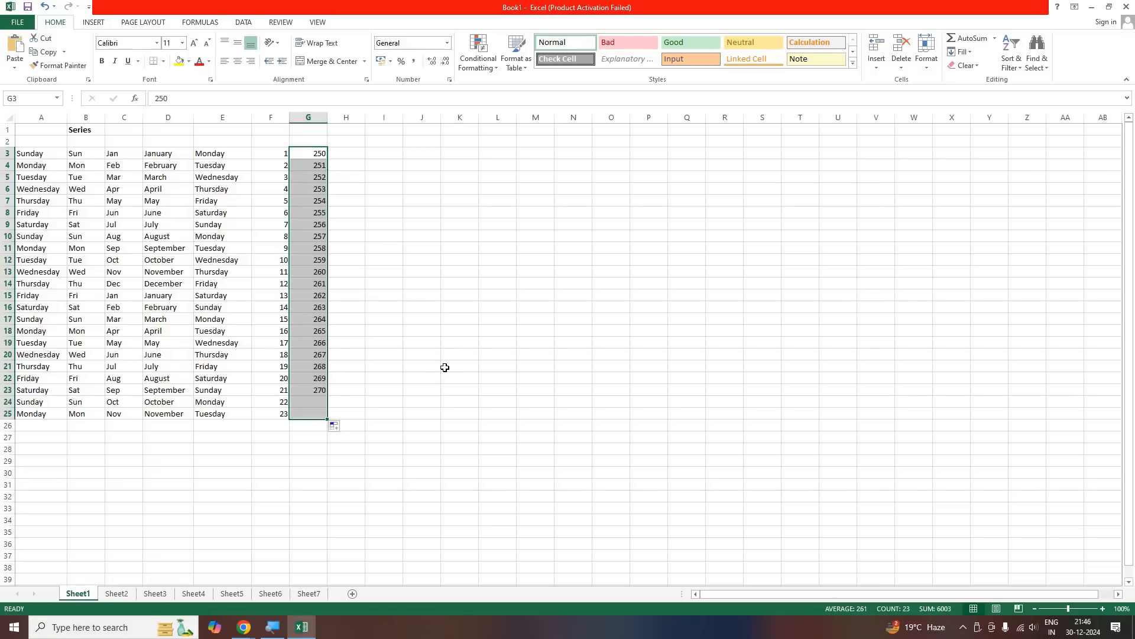
Enter 5 in H3 and 10 in H4, and fill the number series down column H to row 25
click(359, 151)
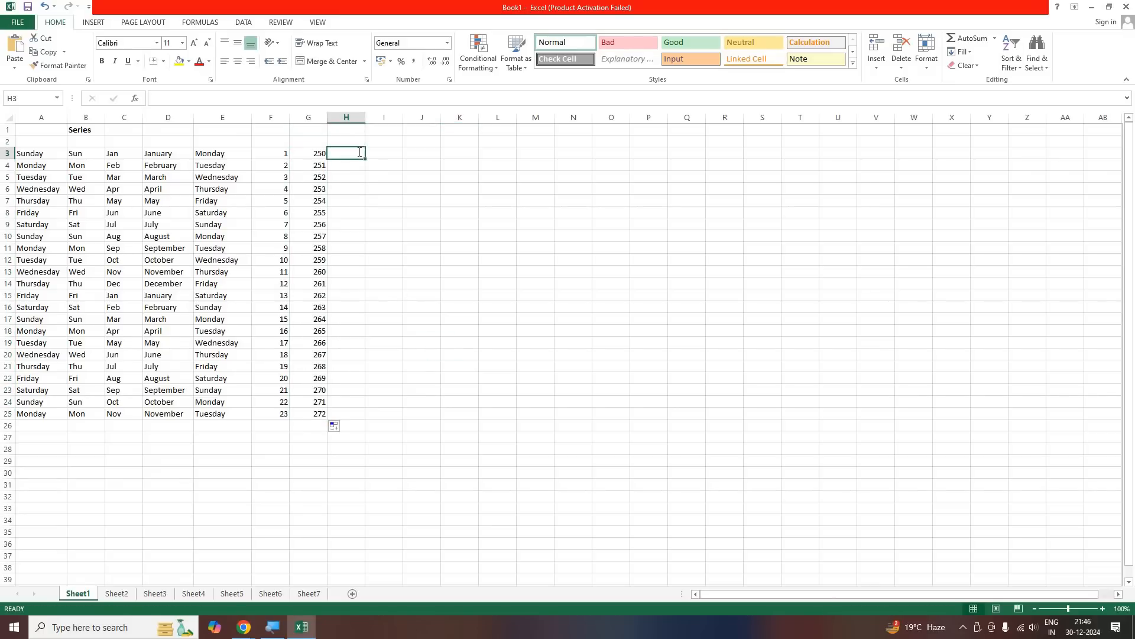
text(1)
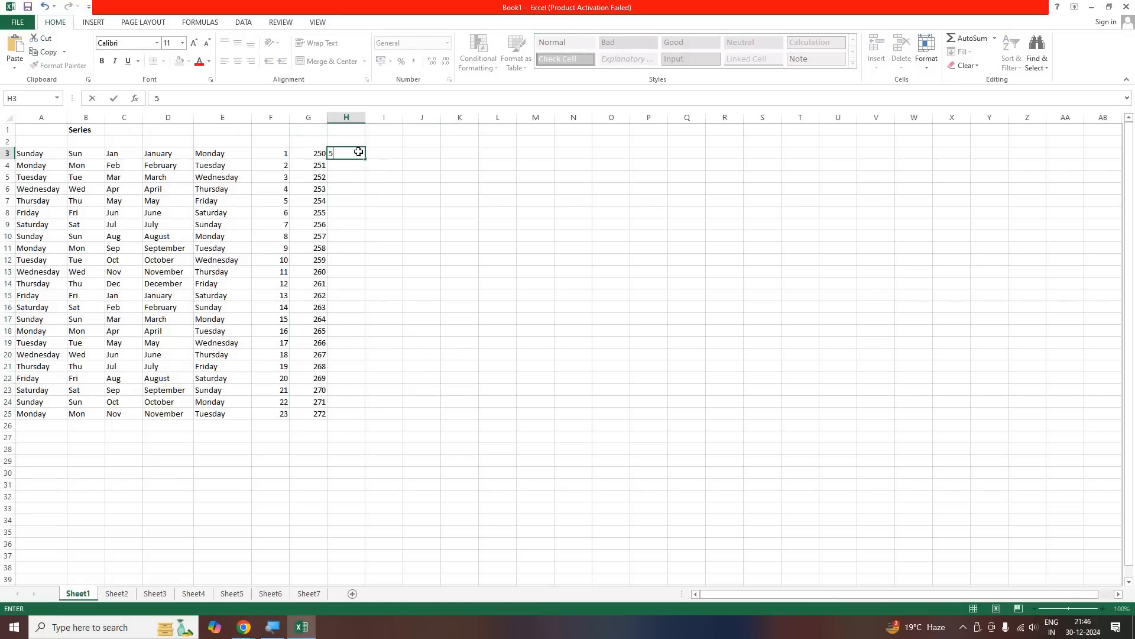
key(Return)
text(10)
key(Return)
drag(349, 153, 355, 416)
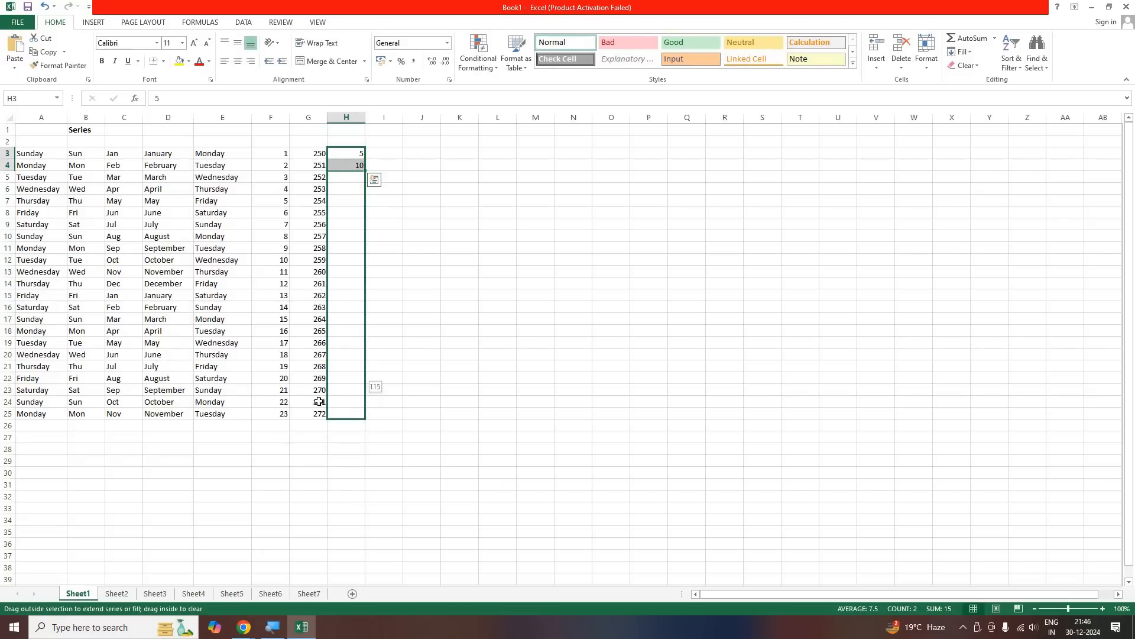
drag(307, 449, 282, 449)
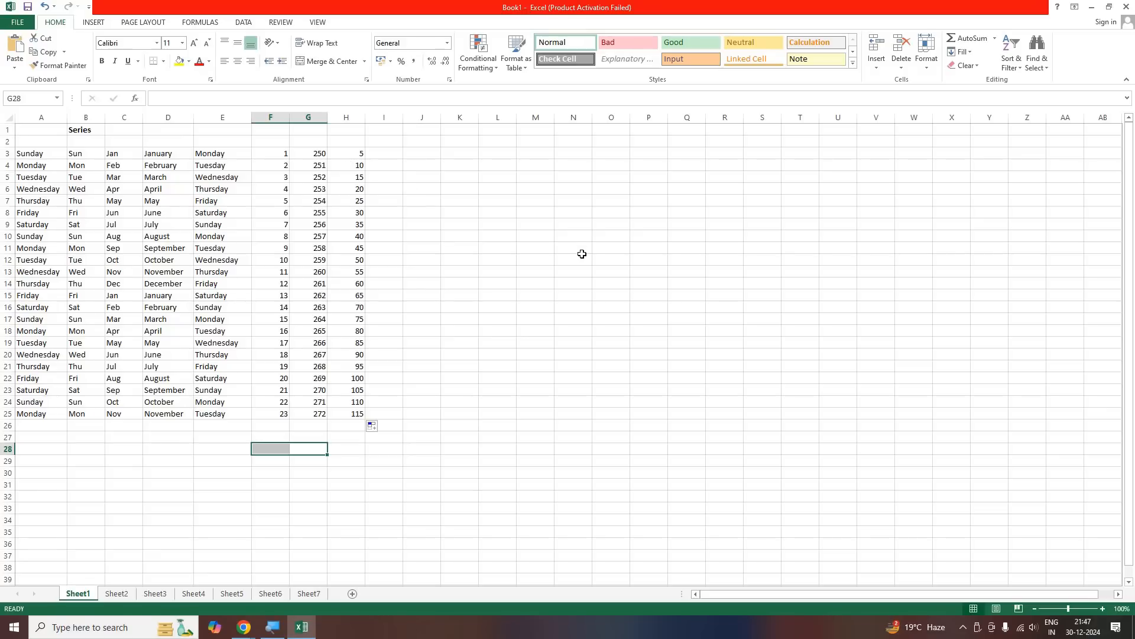
click(346, 154)
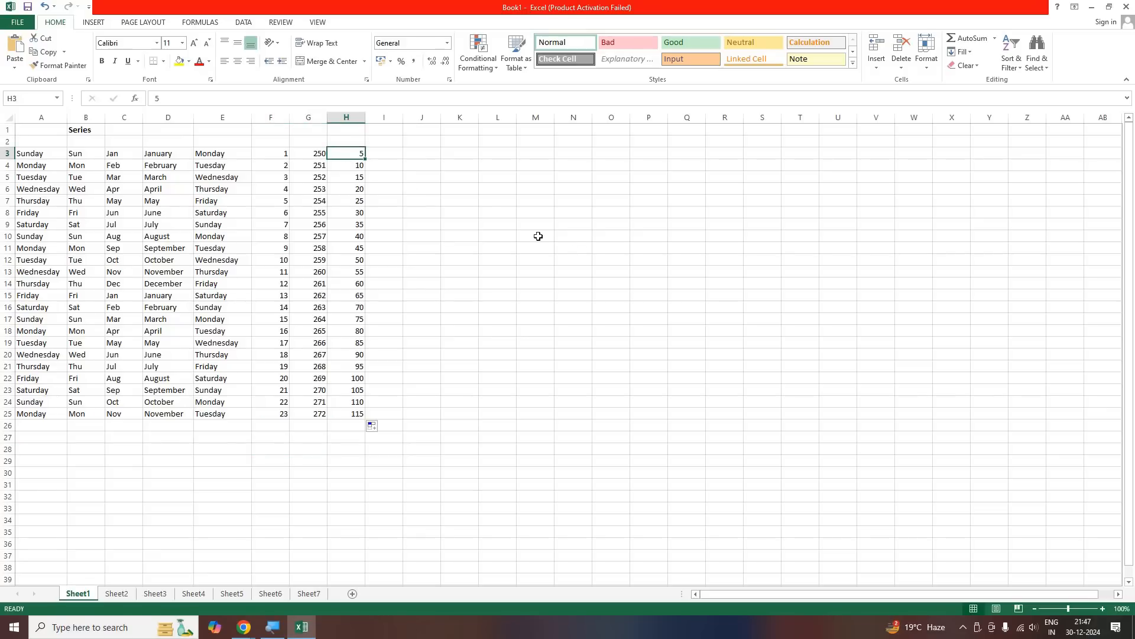
Enter 1 in I3 and 2 in I4, and extend the number series down column I to row 305
click(389, 159)
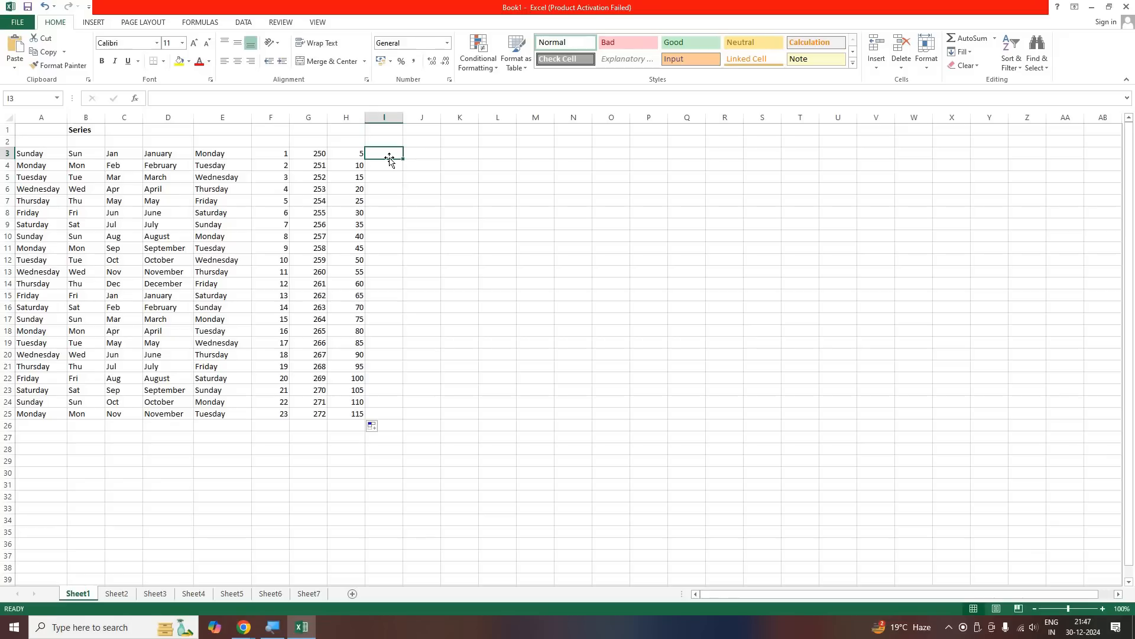
text(1)
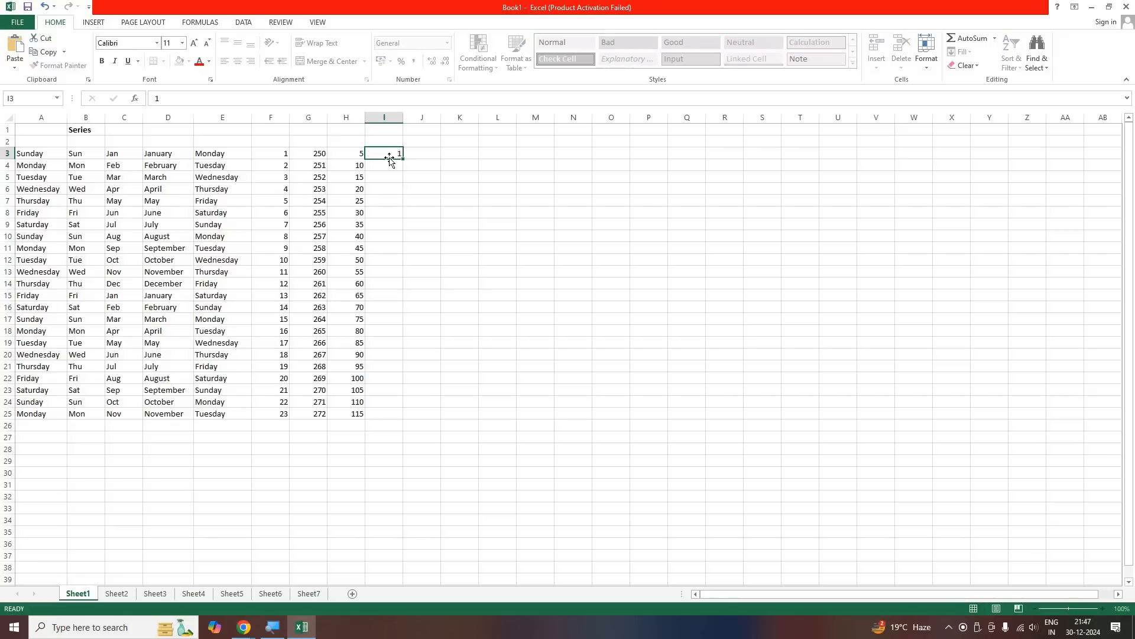
key(Return)
text(2)
key(Return)
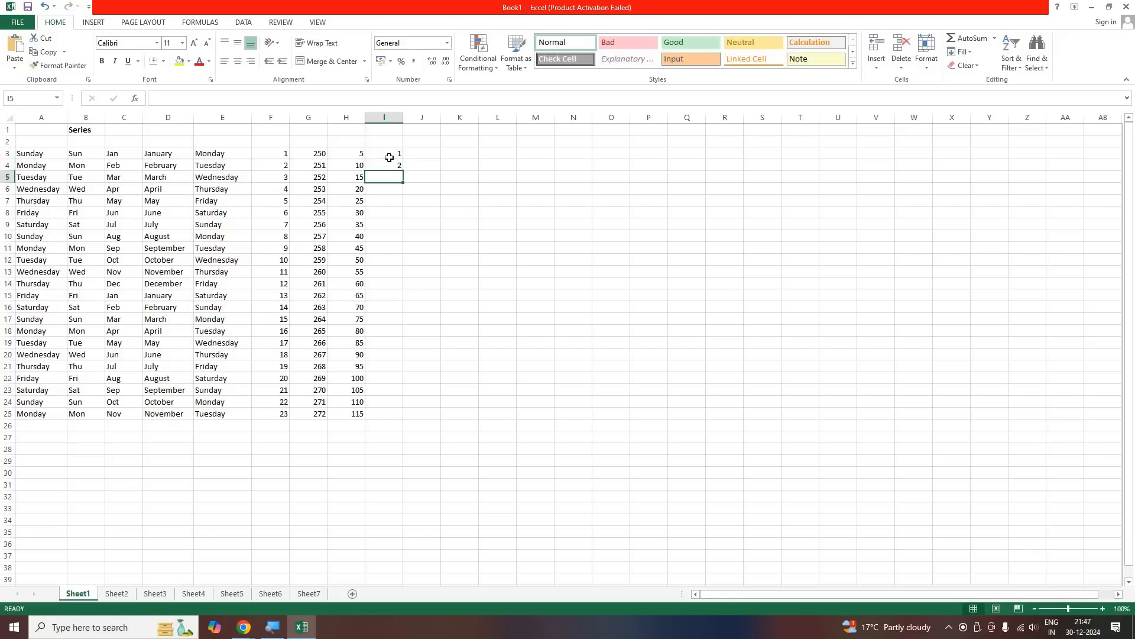
drag(392, 156, 393, 167)
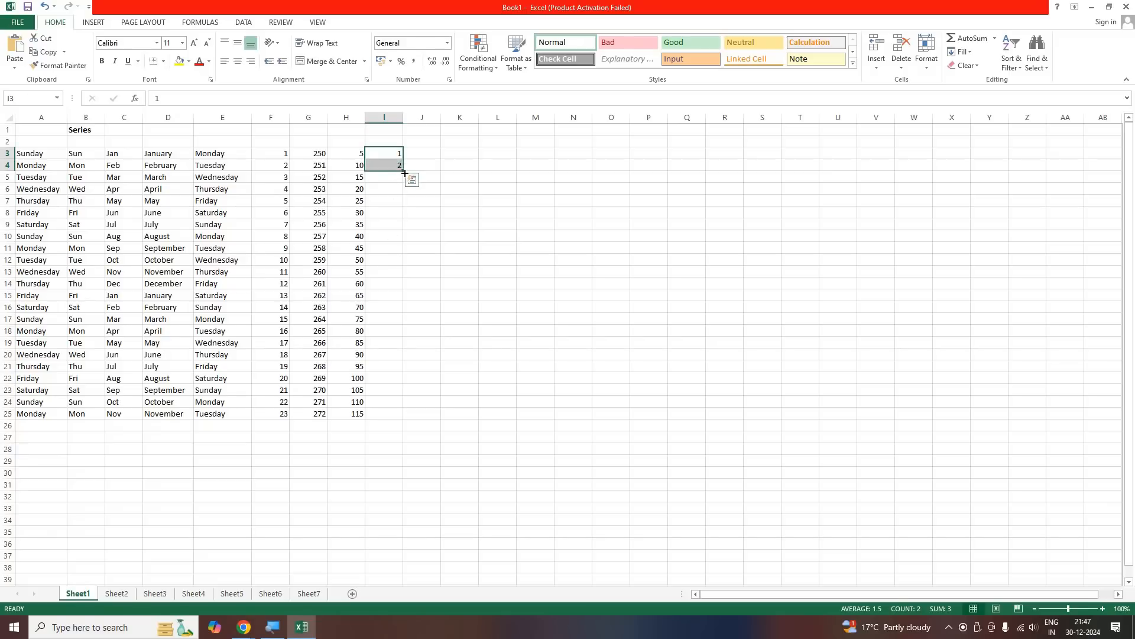
drag(401, 212, 401, 589)
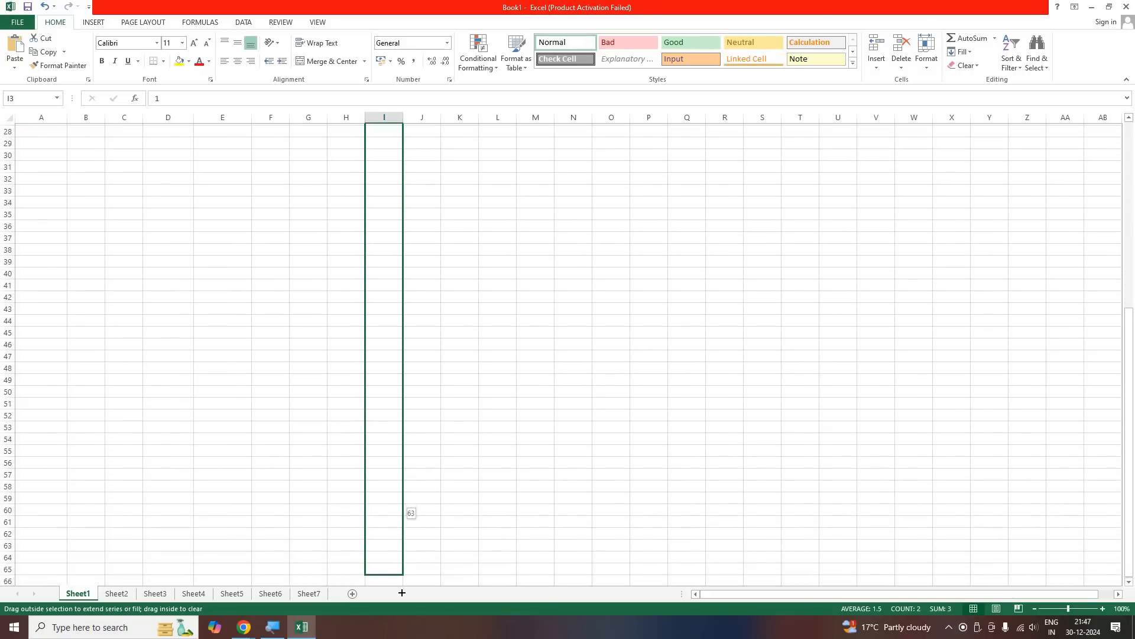
drag(402, 594, 423, 578)
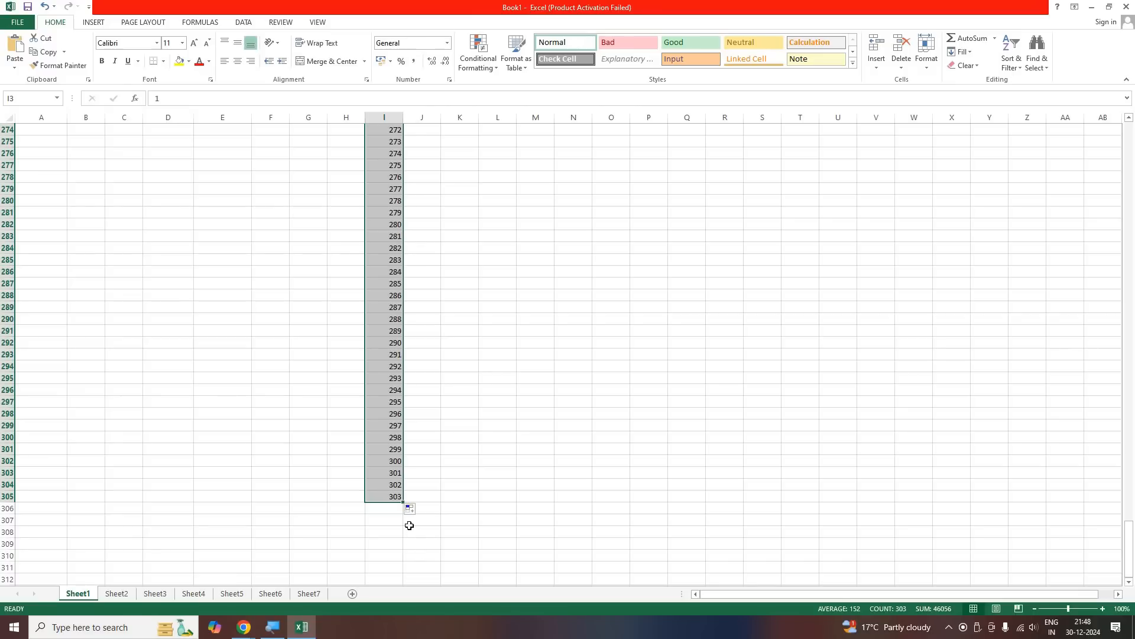
Undo the long fill in column I and clear the starting numbers from I3:I4
key(ctrl+z)
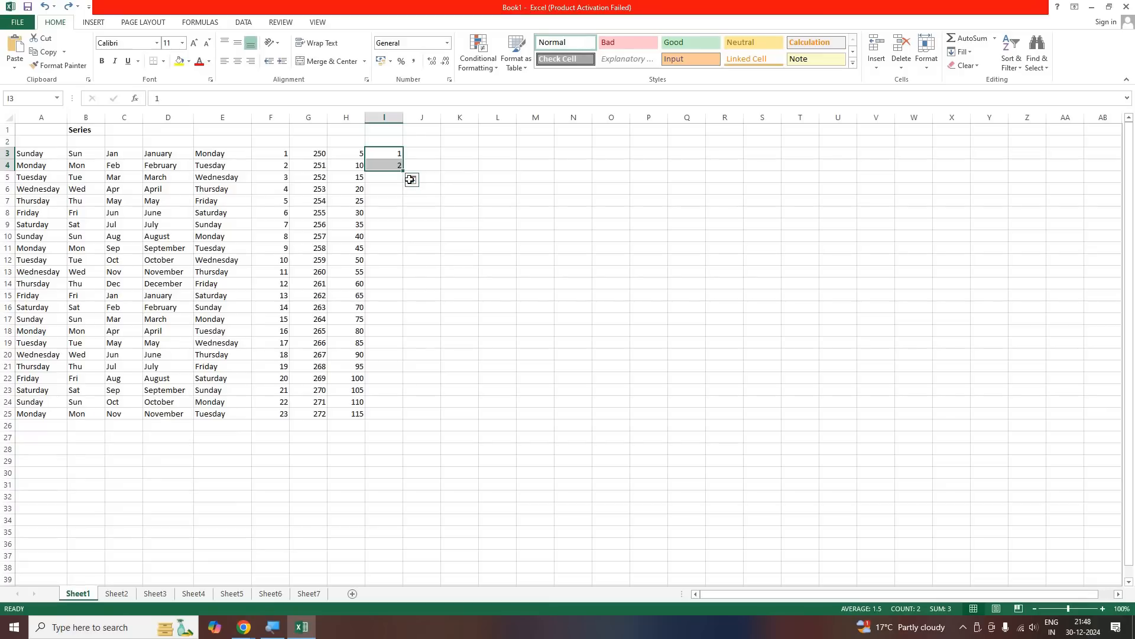
key(Delete)
click(433, 175)
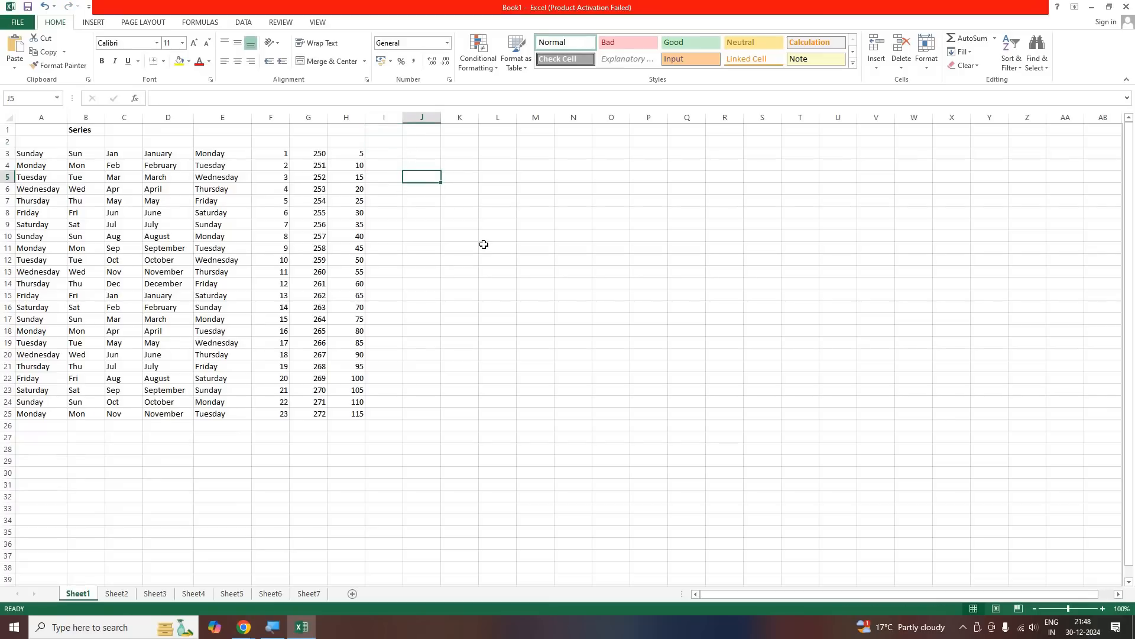
Enter the single starting number 1 in cell I3 and keep that cell selected
key(Up)
key(Up)
key(Left)
text(1)
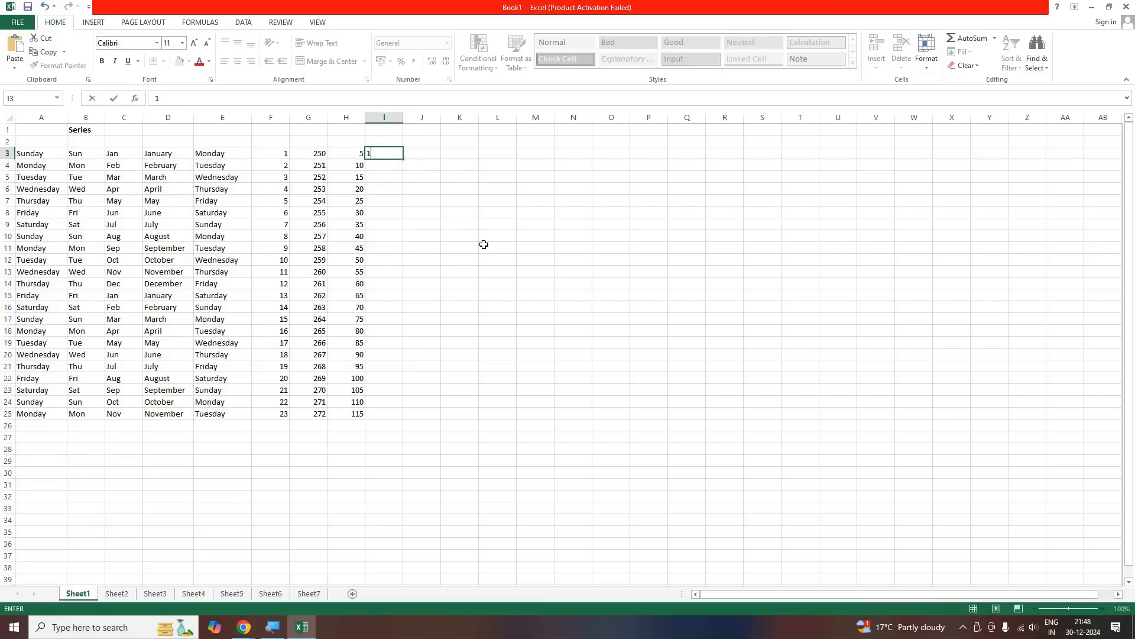
key(Return)
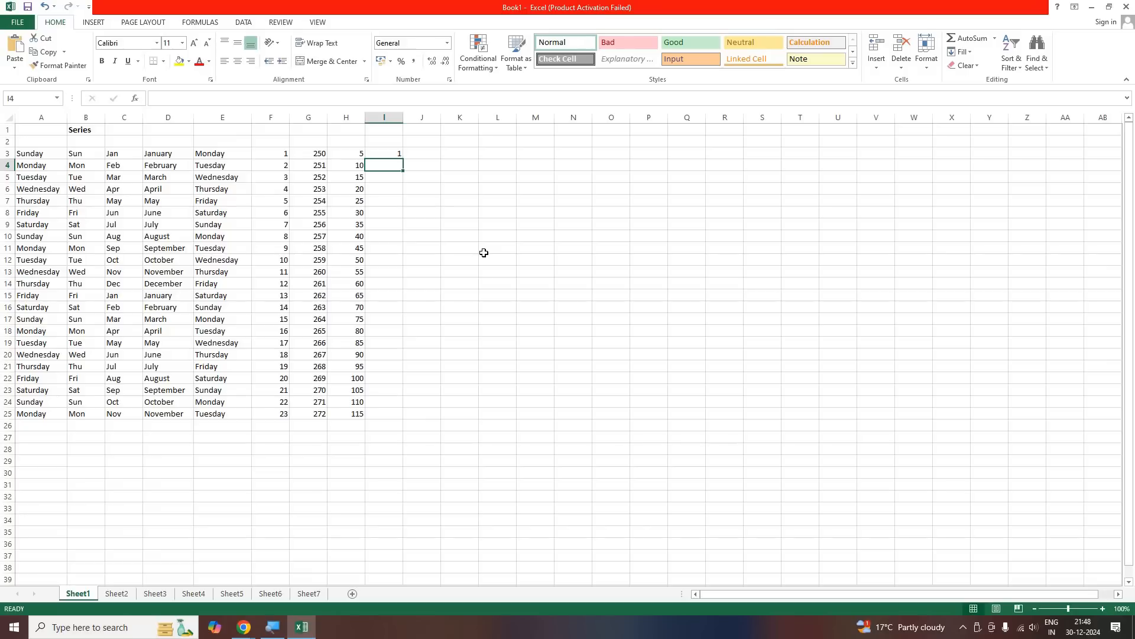
key(Up)
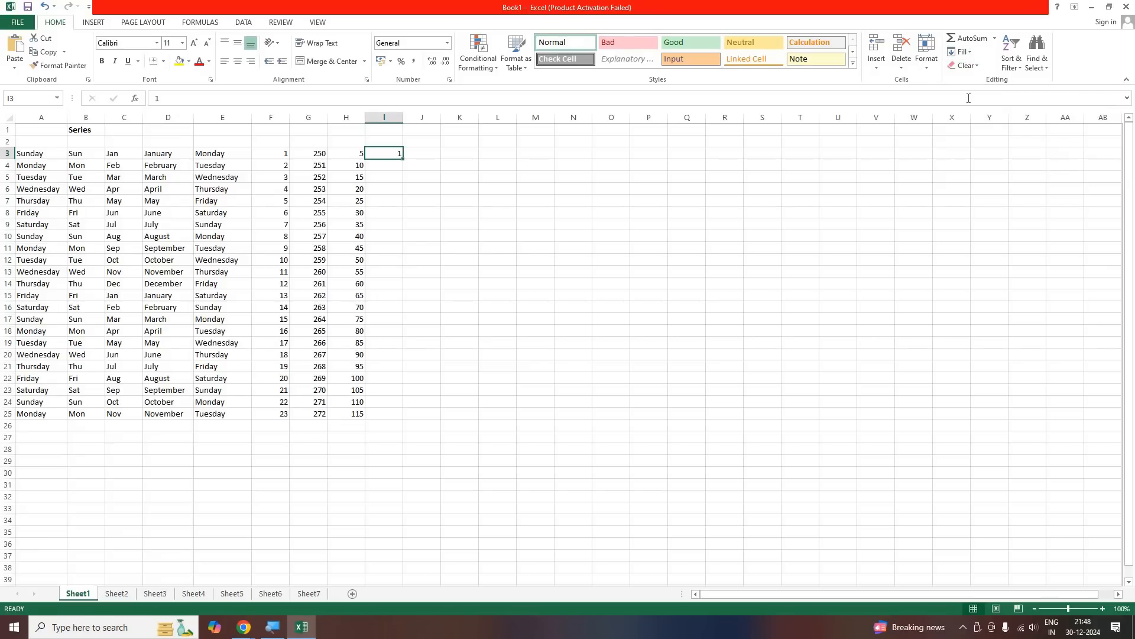
Fill a linear series in columns from I3 with a step value of 1 and a stop value of 1000
click(970, 53)
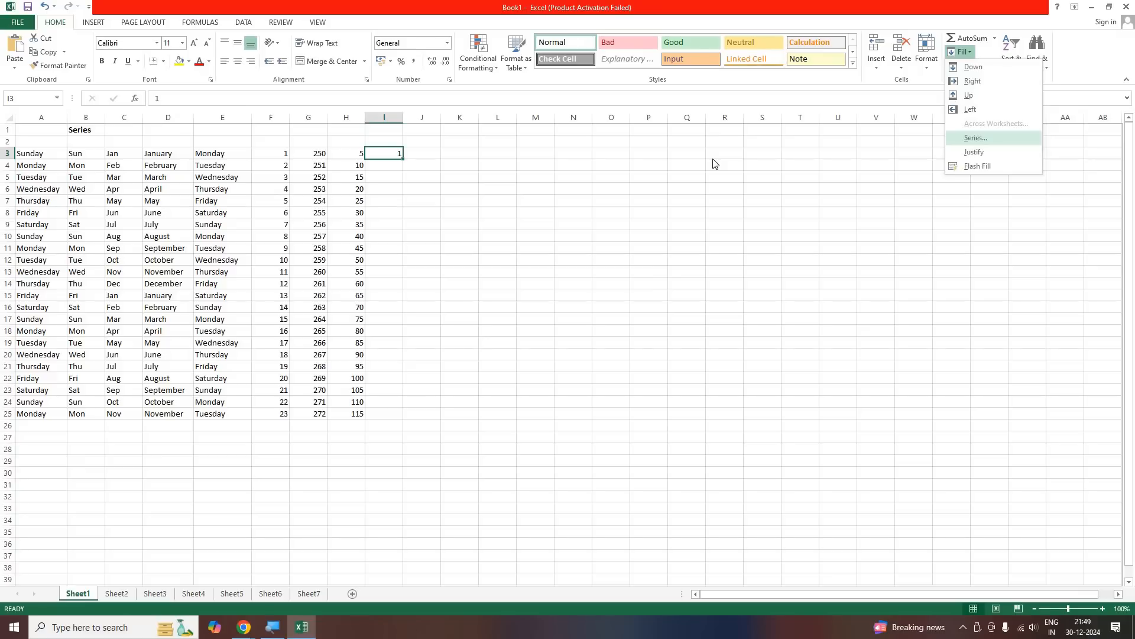
key(Return)
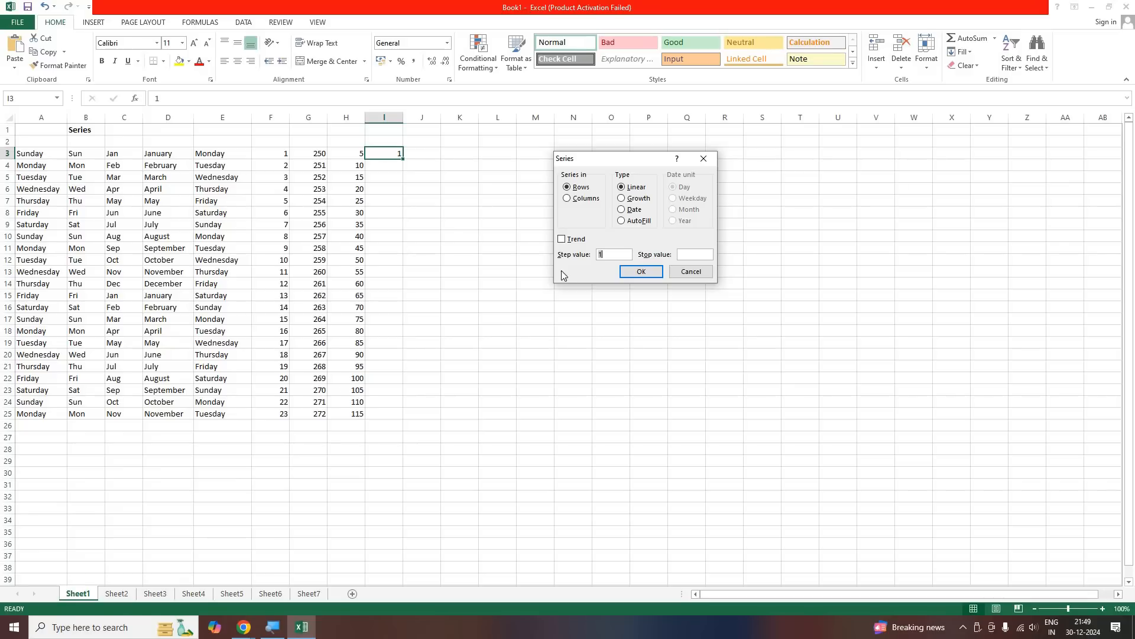
key(alt+c)
click(613, 255)
click(643, 272)
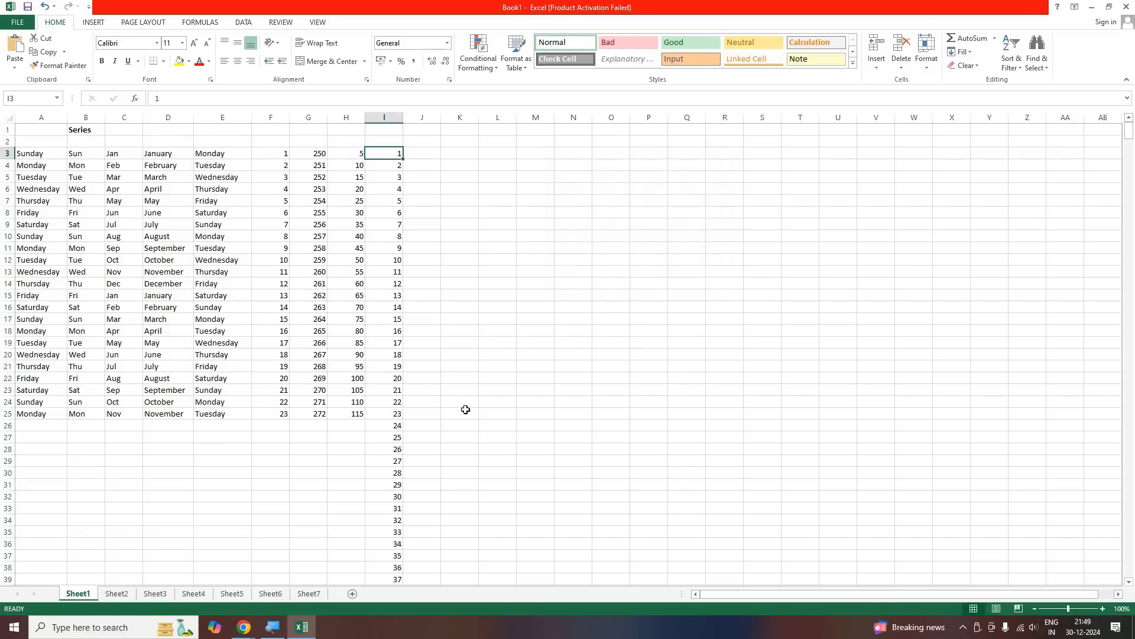
Examine the number series in column I down to its last row, and return to the start of the sheet
scroll(466, 410, down, 20)
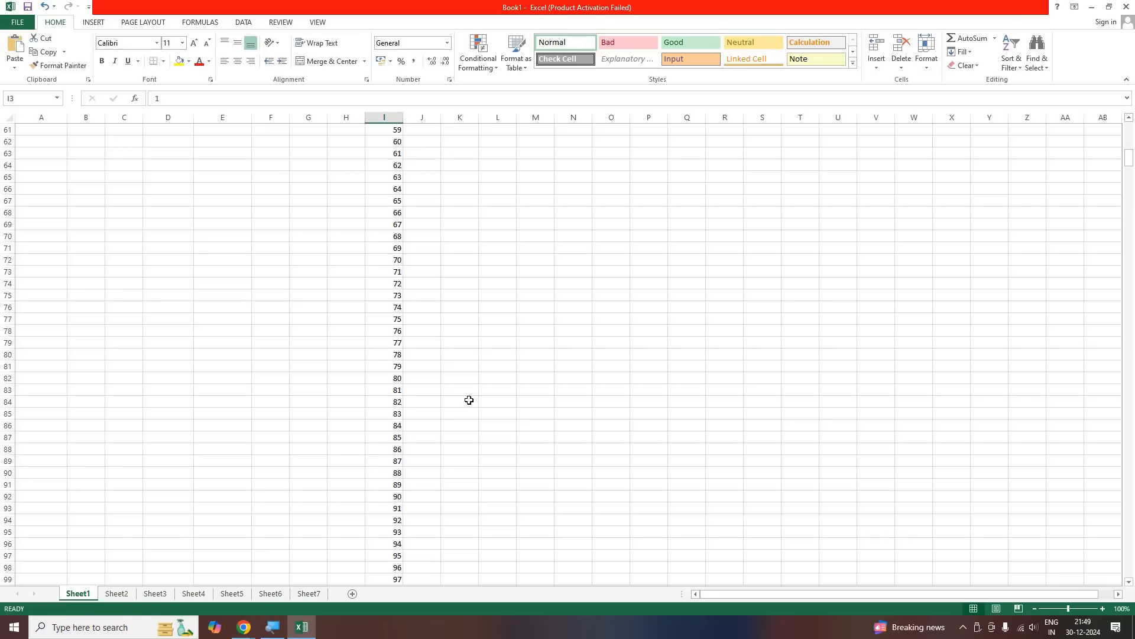
scroll(472, 397, down, 20)
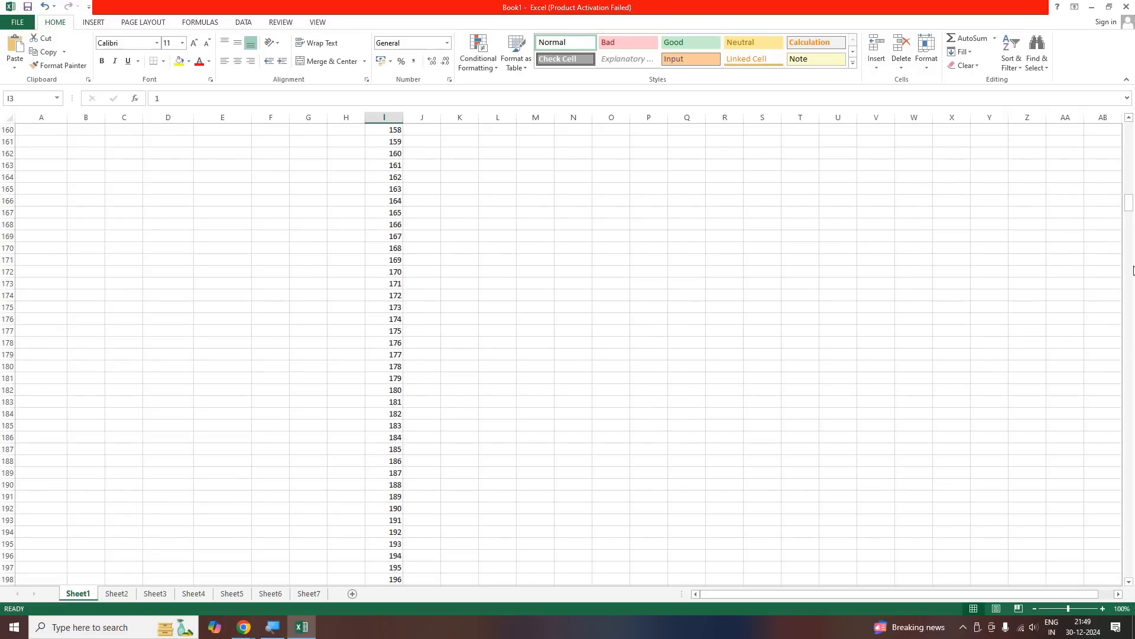
drag(1129, 201, 1129, 387)
drag(1134, 451, 376, 364)
scroll(381, 355, down, 7)
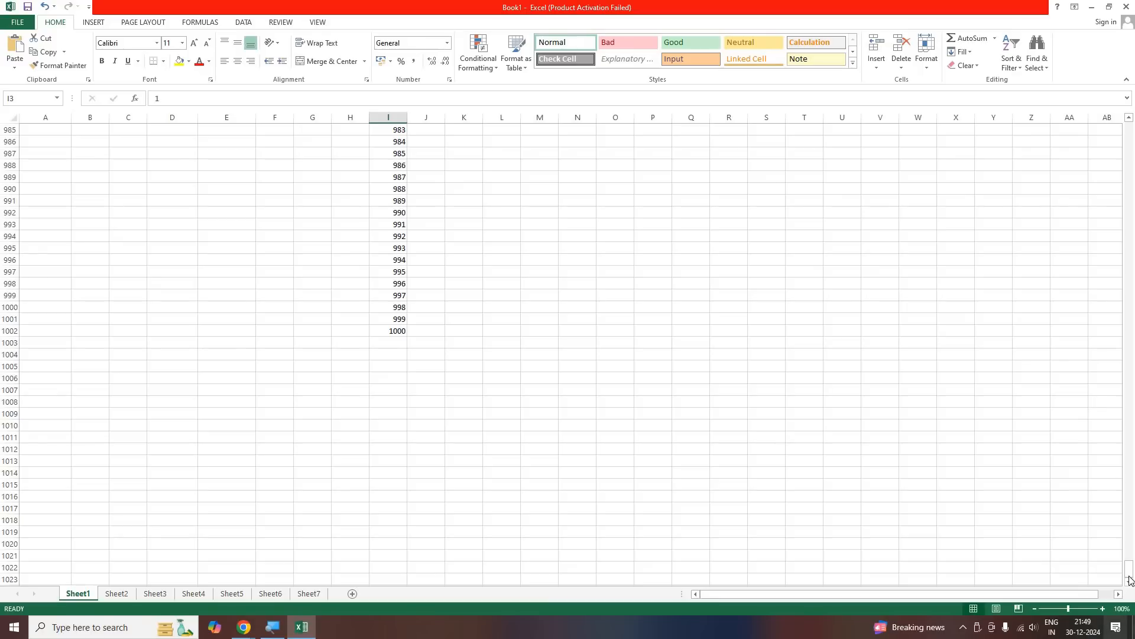
drag(1129, 568, 433, 150)
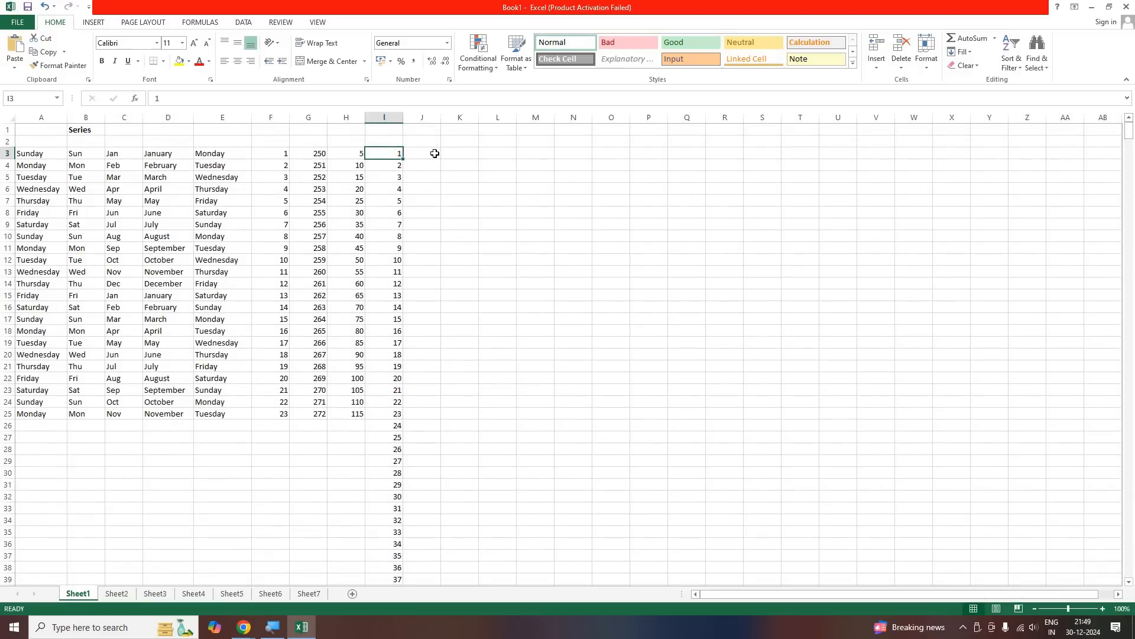
Enter the starting numbers 1 and 2 in cells J3 and J4
key(Right)
text(1)
key(Return)
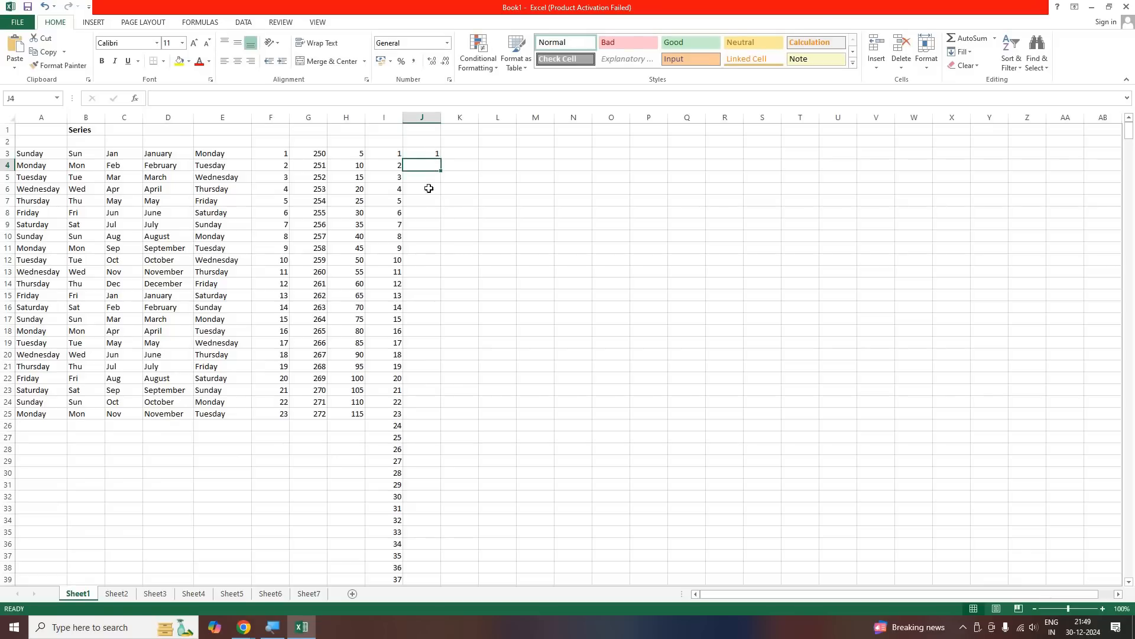
key(Up)
shift+click(431, 414)
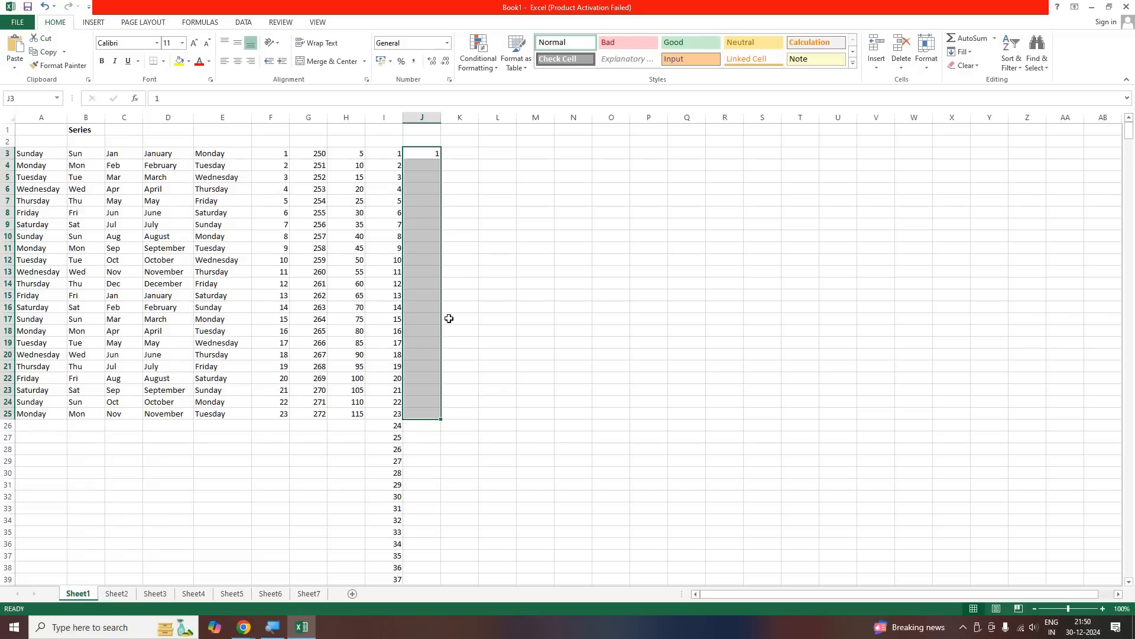
click(427, 155)
click(425, 164)
text(2)
key(Return)
Select J3:J25 and fill it using the Series command in columns with the AutoFill type
click(430, 152)
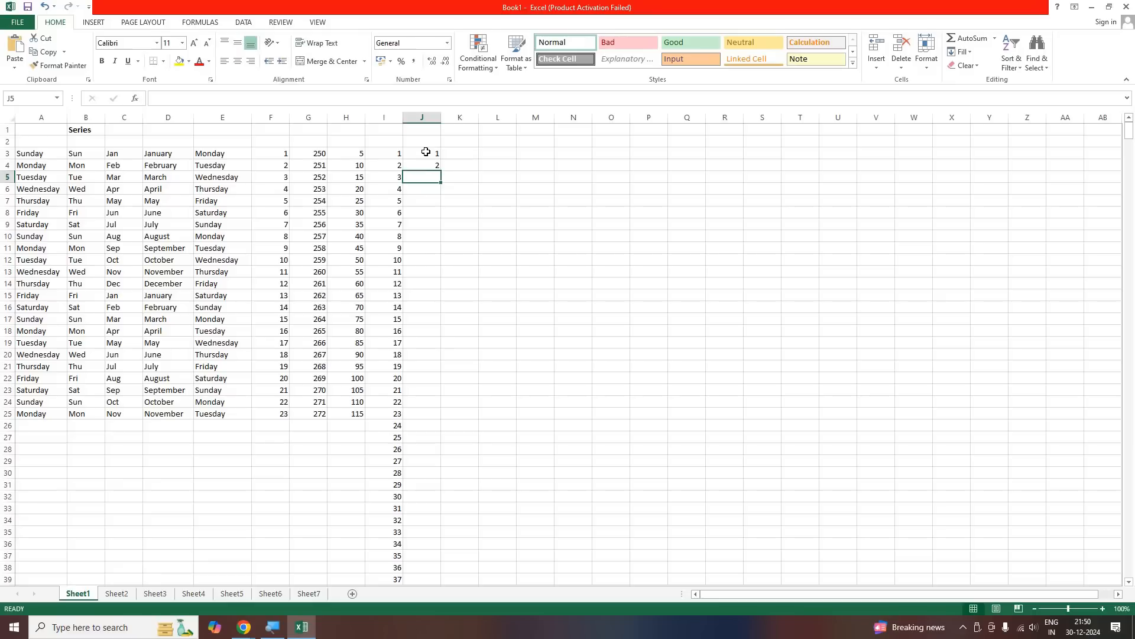
drag(427, 154, 412, 416)
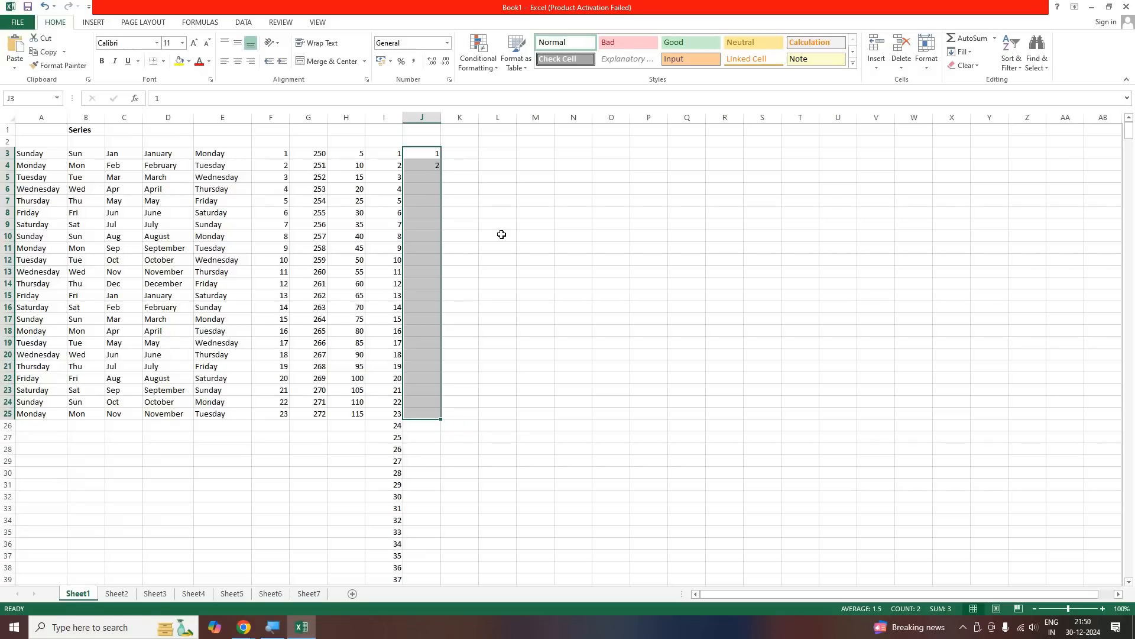
click(963, 52)
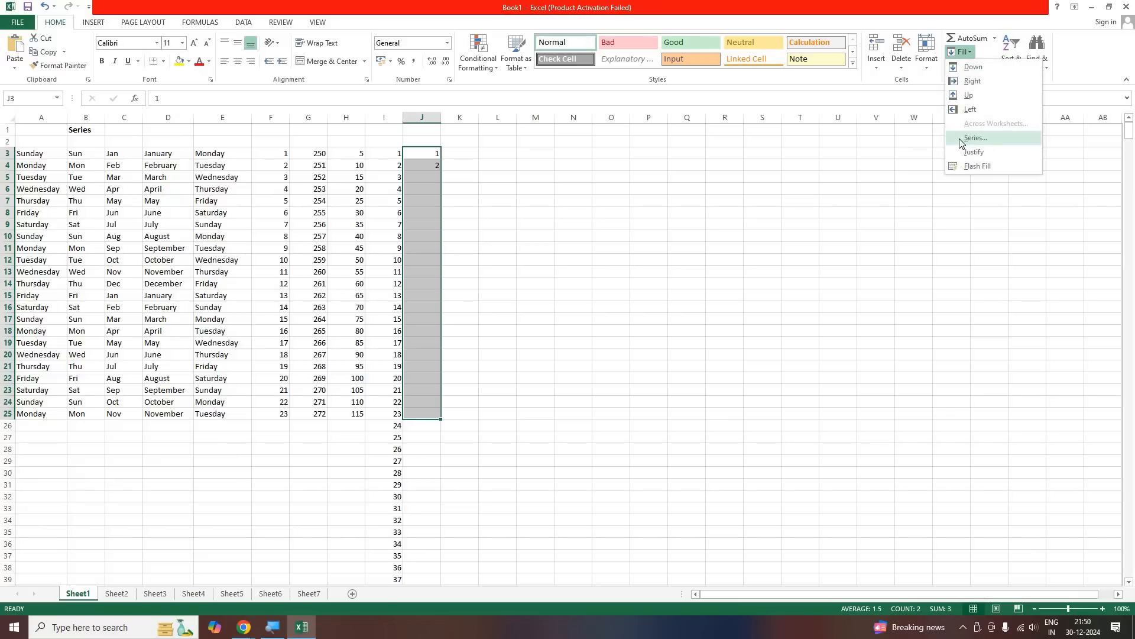
click(975, 137)
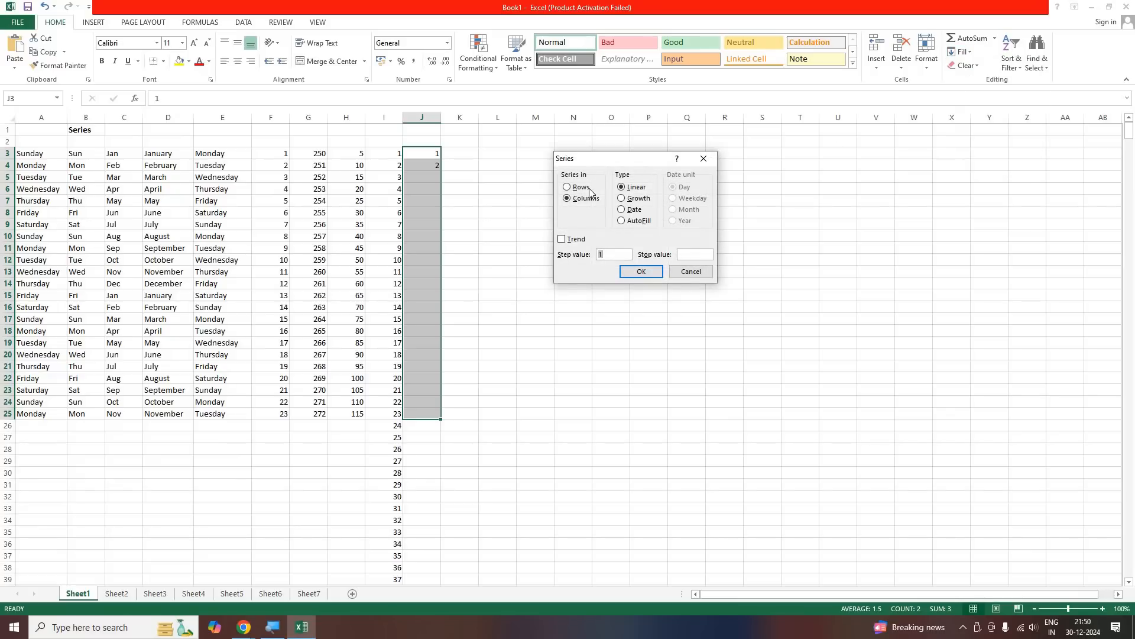
click(621, 223)
click(639, 273)
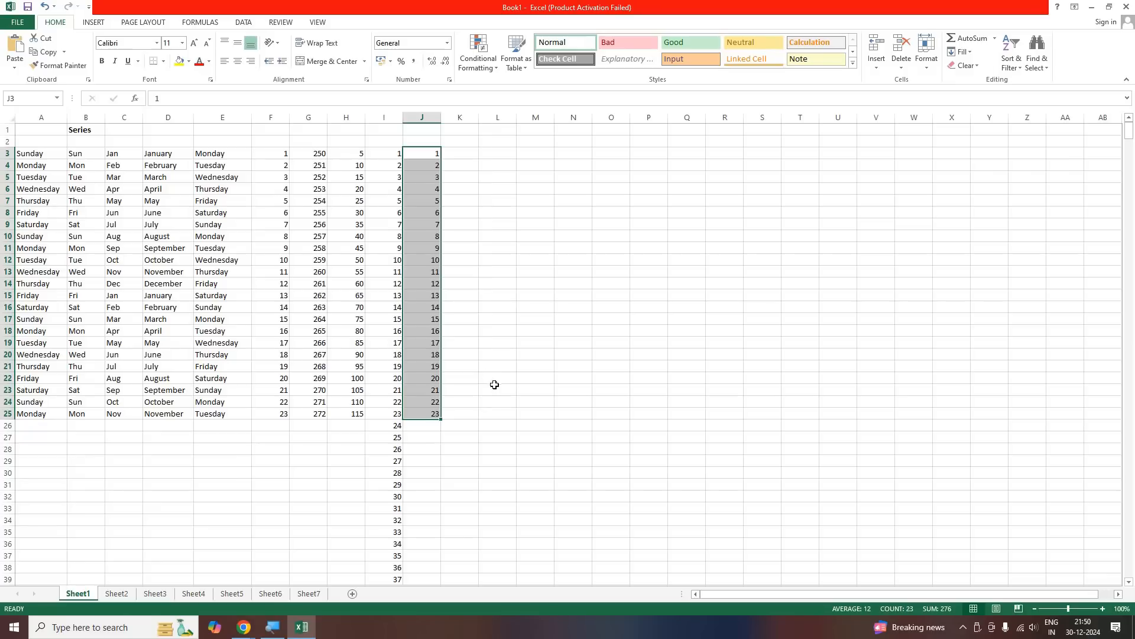
click(586, 365)
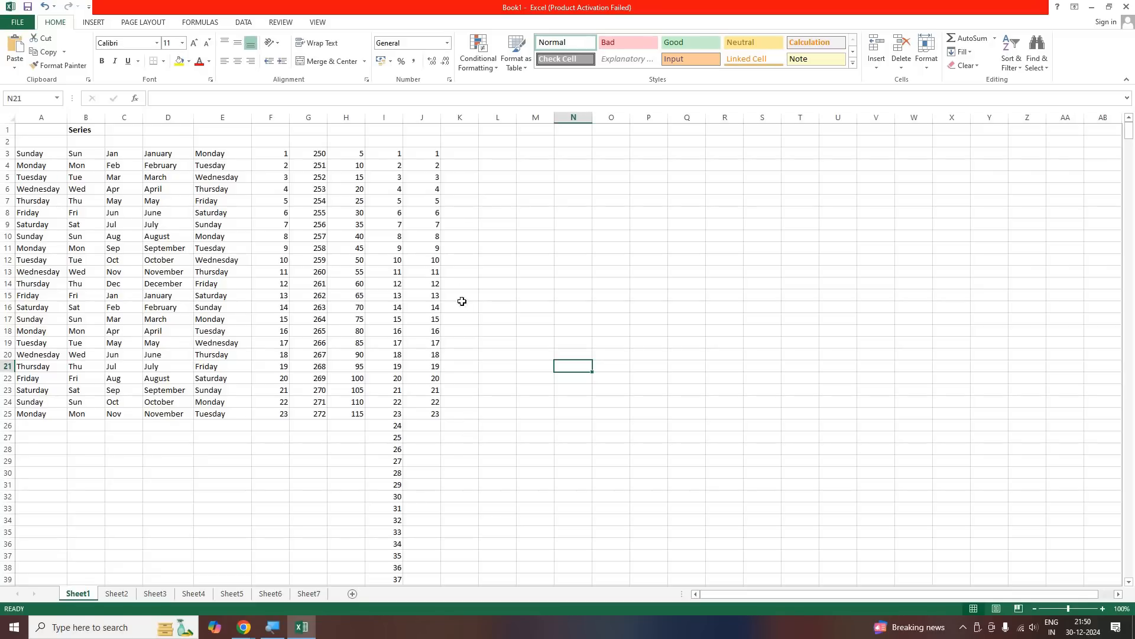
Check the class call in Google Meet in Chrome, and return to the first columns of the Excel worksheet
click(461, 155)
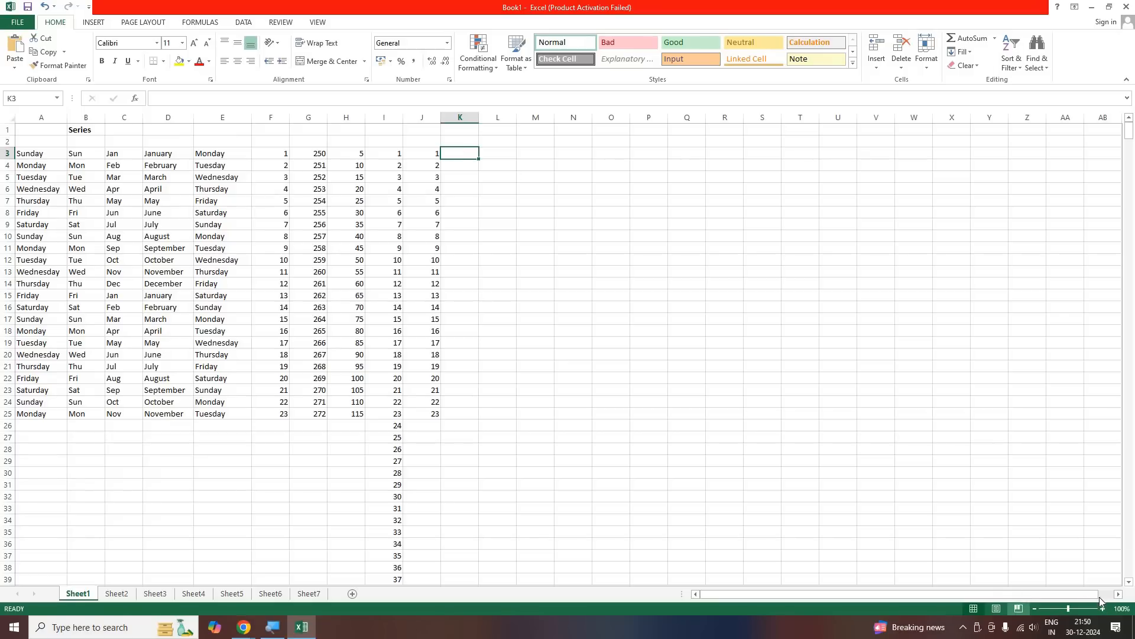
click(1118, 594)
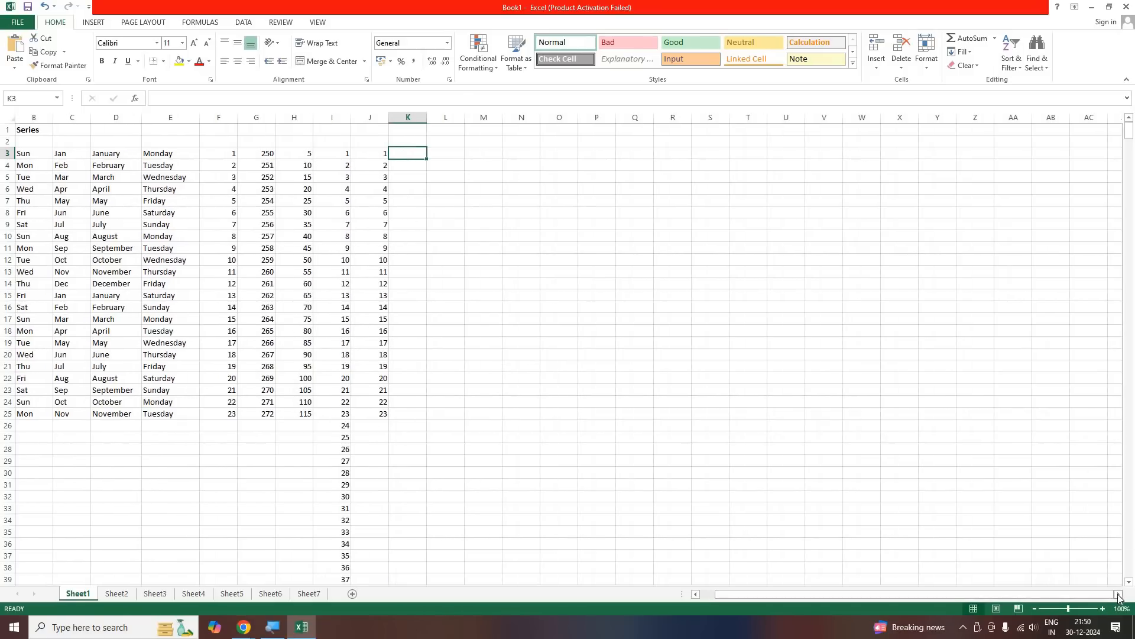
click(1118, 594)
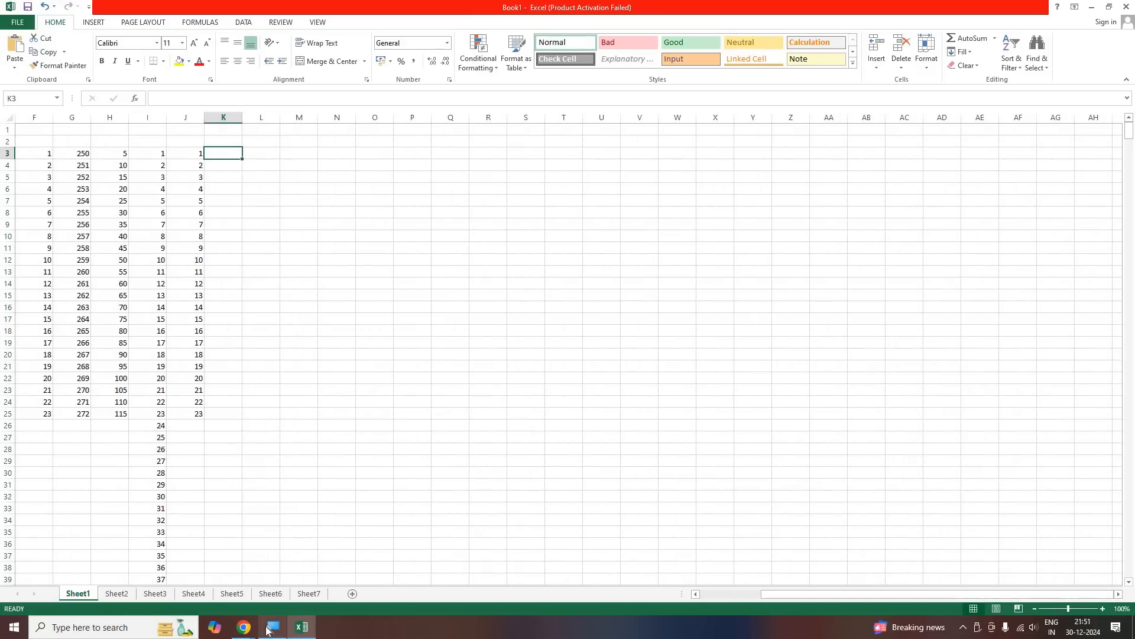
click(243, 627)
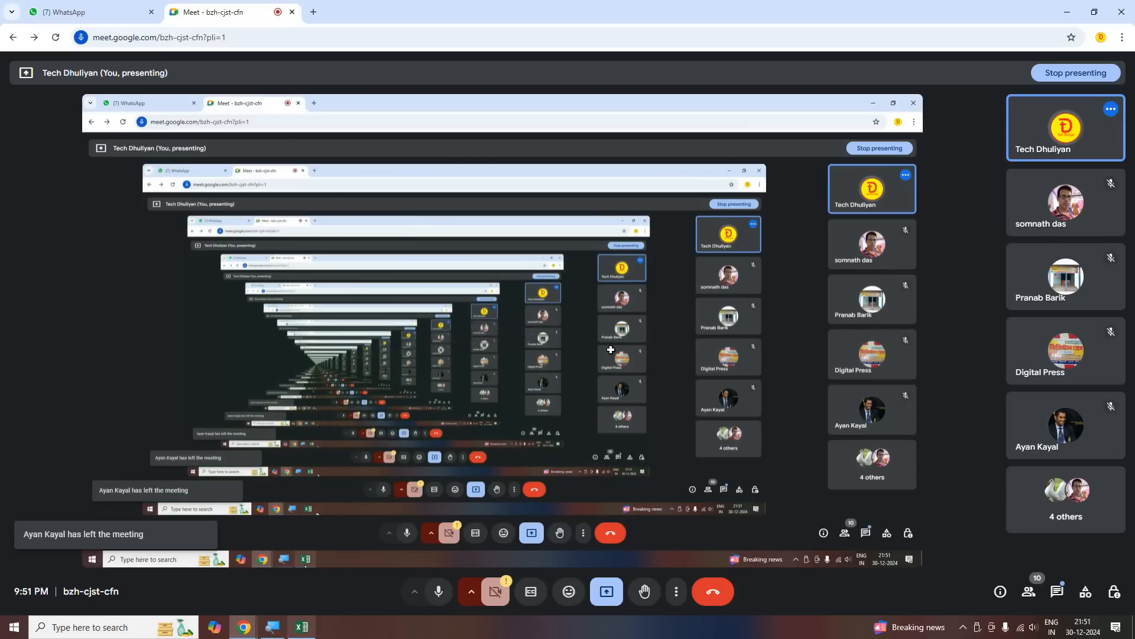
click(301, 627)
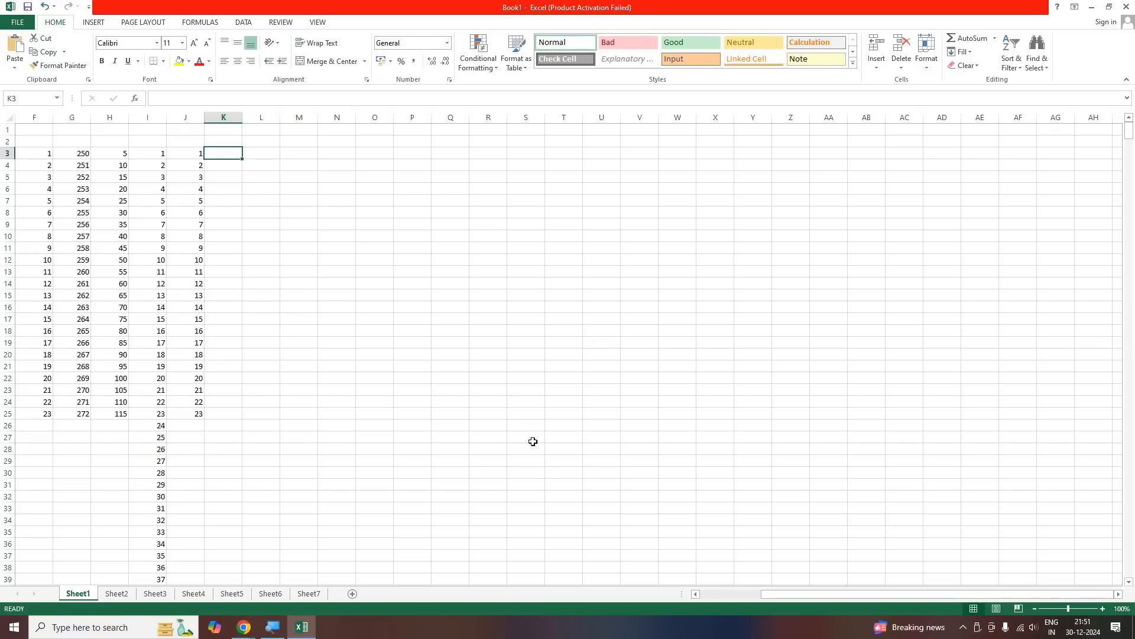
drag(764, 595, 707, 595)
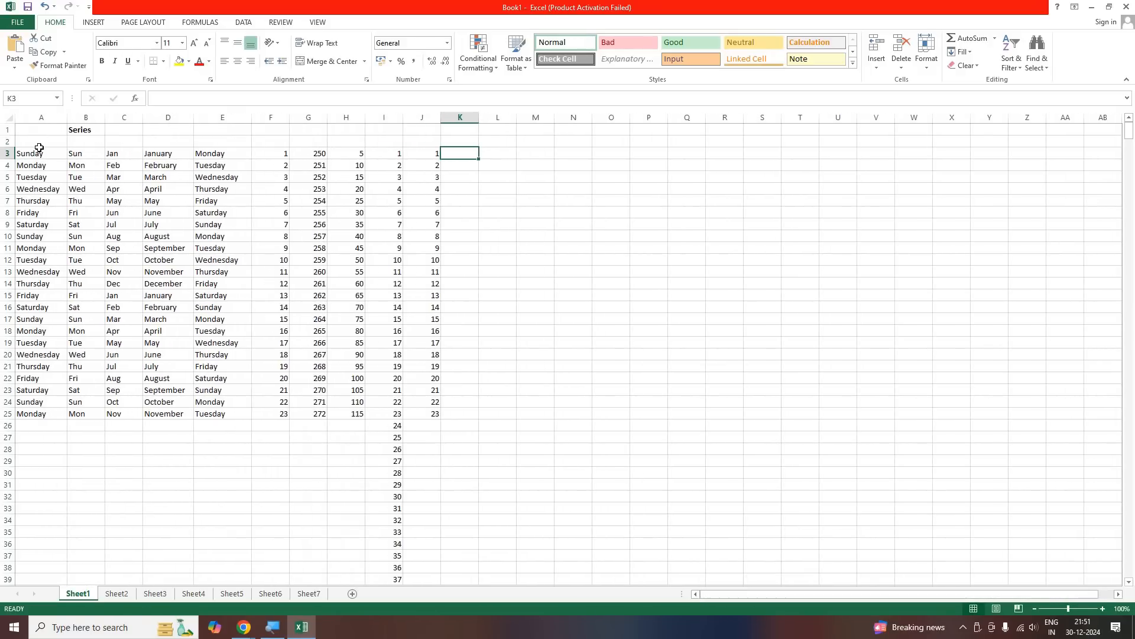
key(ctrl+a)
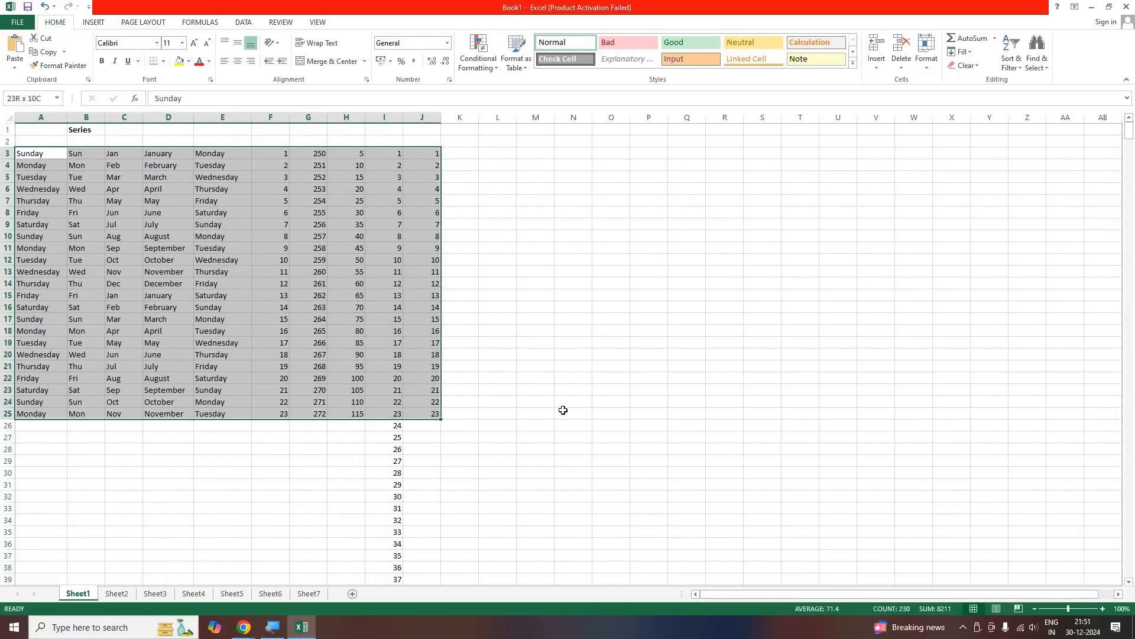
click(551, 410)
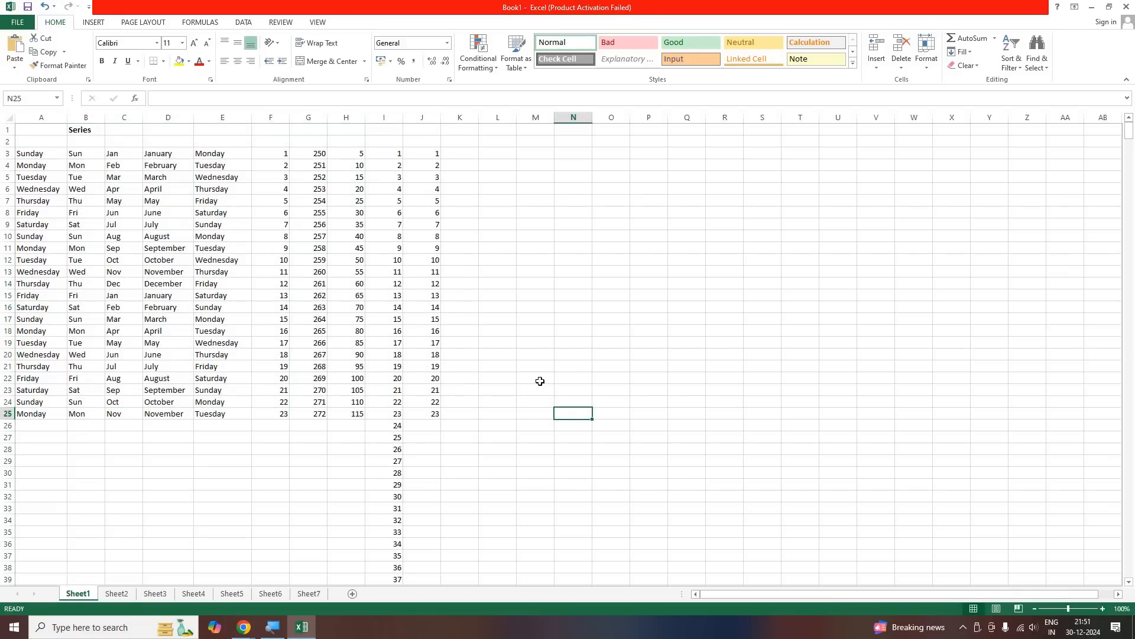
Enter the starting number 1 in cell K3
click(492, 154)
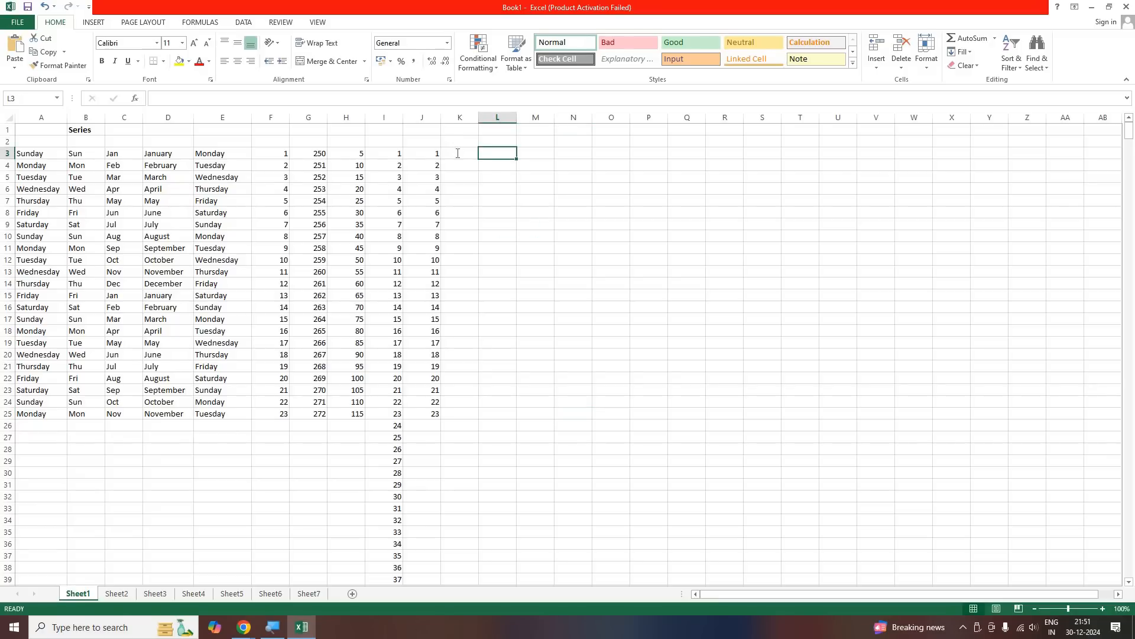
click(458, 153)
text(1)
key(Return)
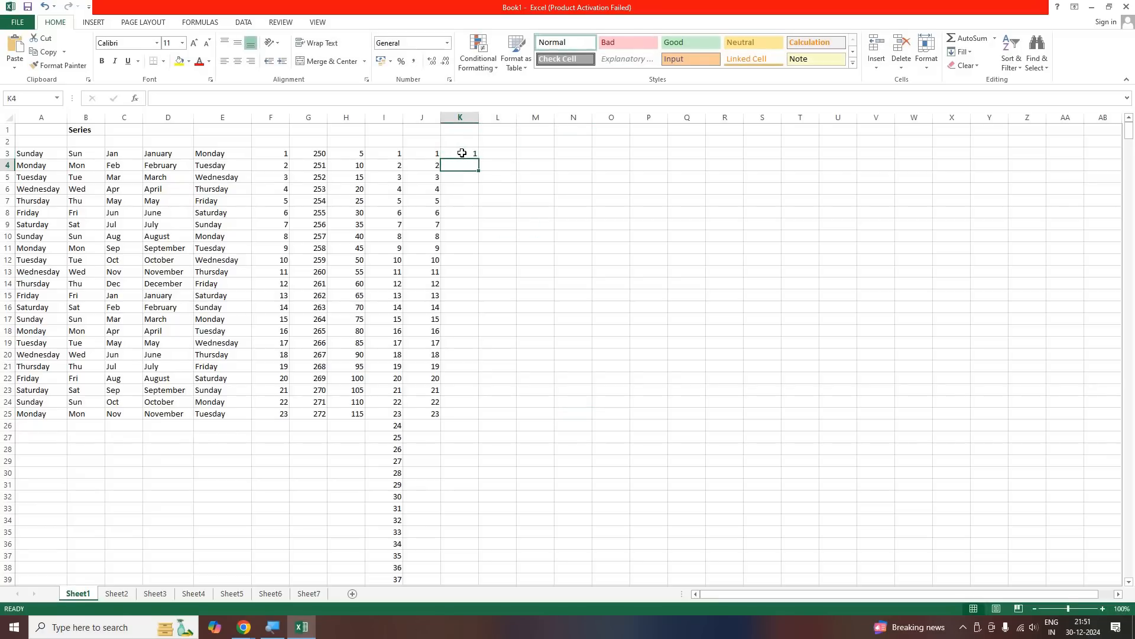
click(465, 152)
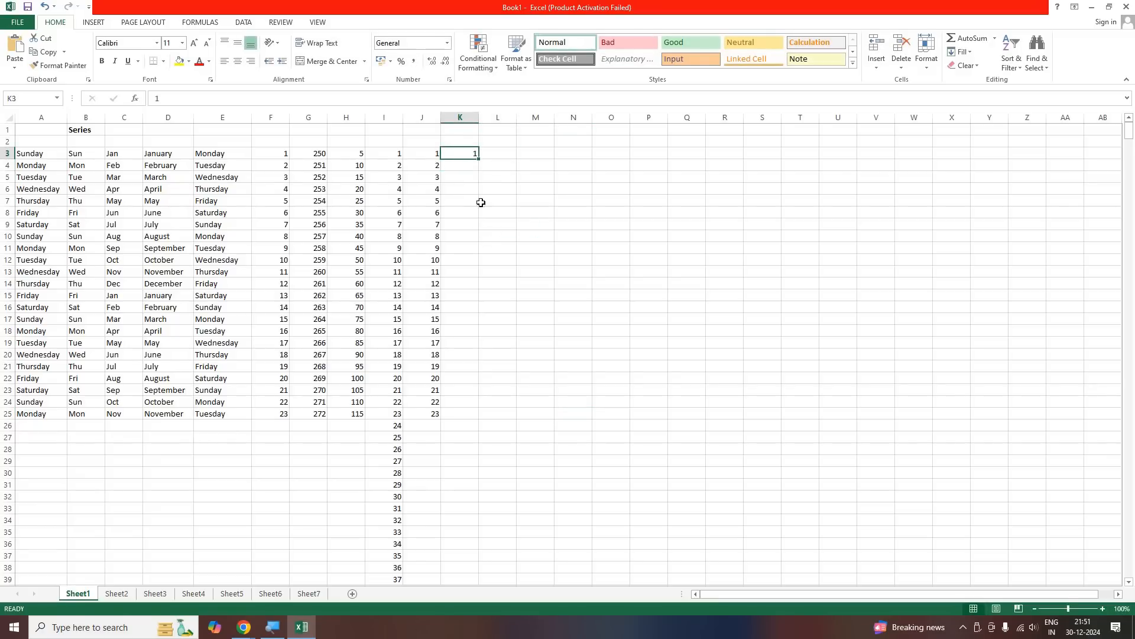
key(Down)
key(Down)
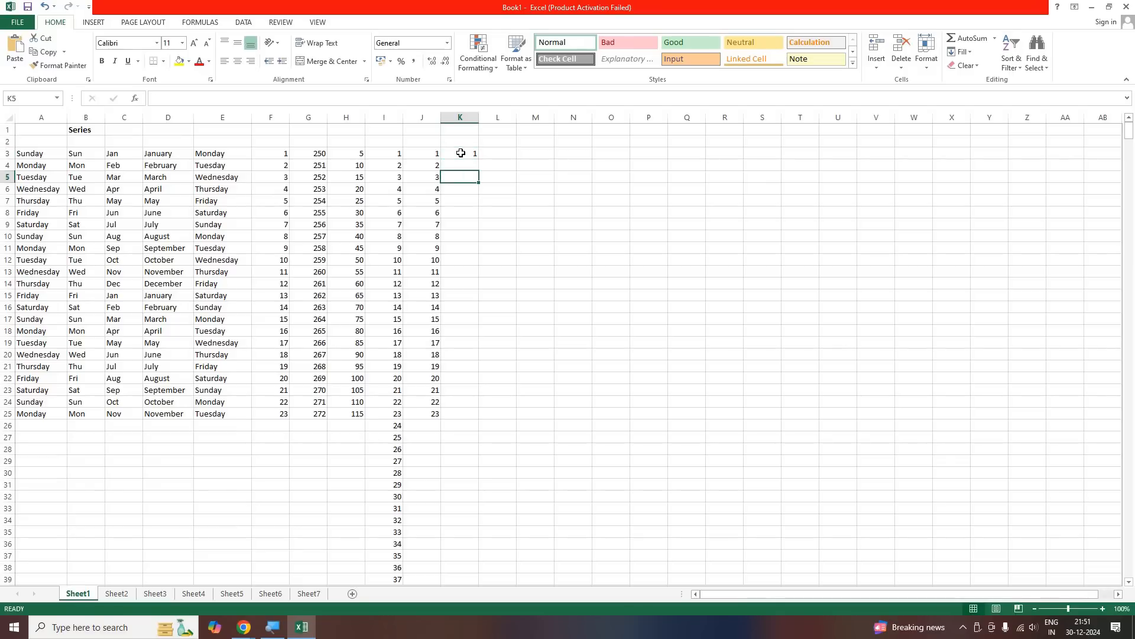
click(461, 153)
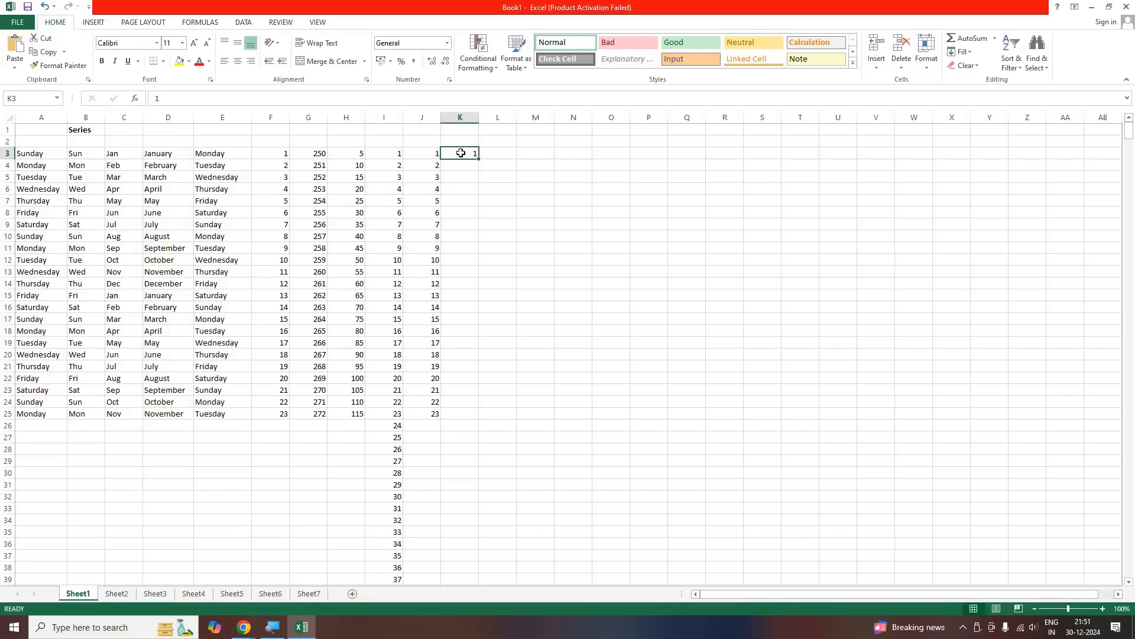
key(Down)
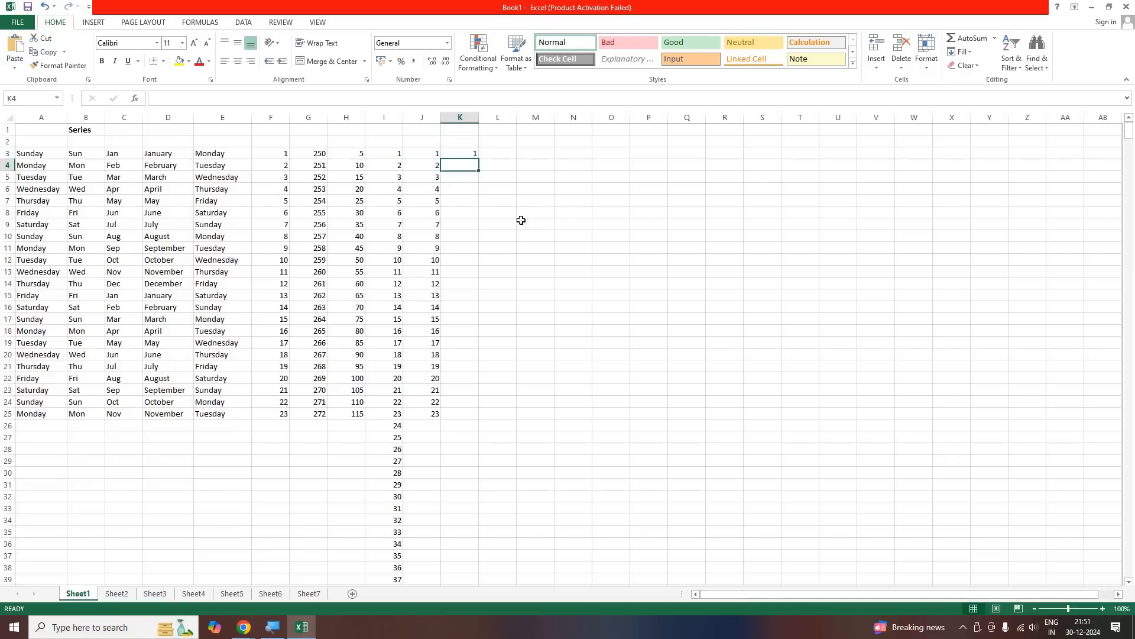
click(537, 224)
click(839, 321)
click(421, 508)
click(472, 439)
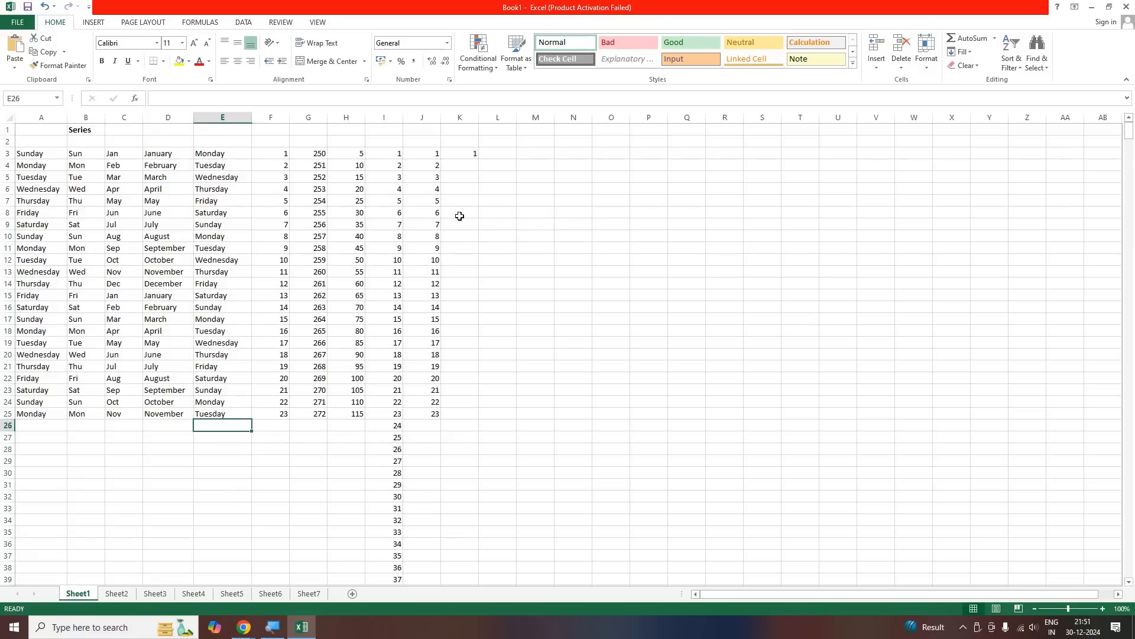
Fill a linear series in columns from K3 with a step value of 1 and a stop value of 5000
click(457, 156)
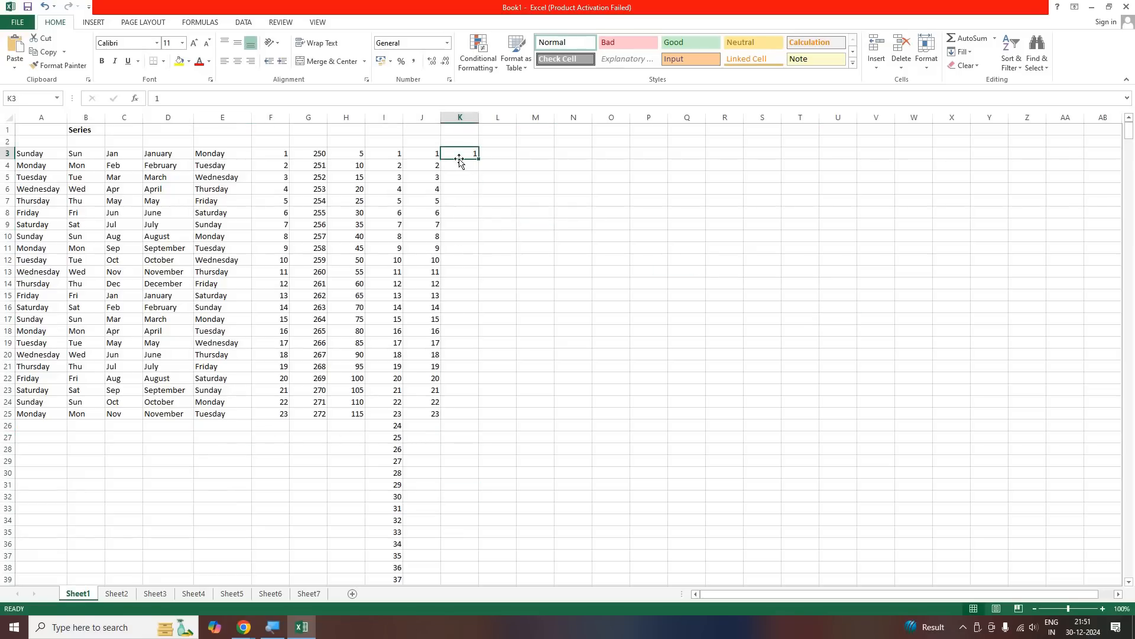
click(975, 49)
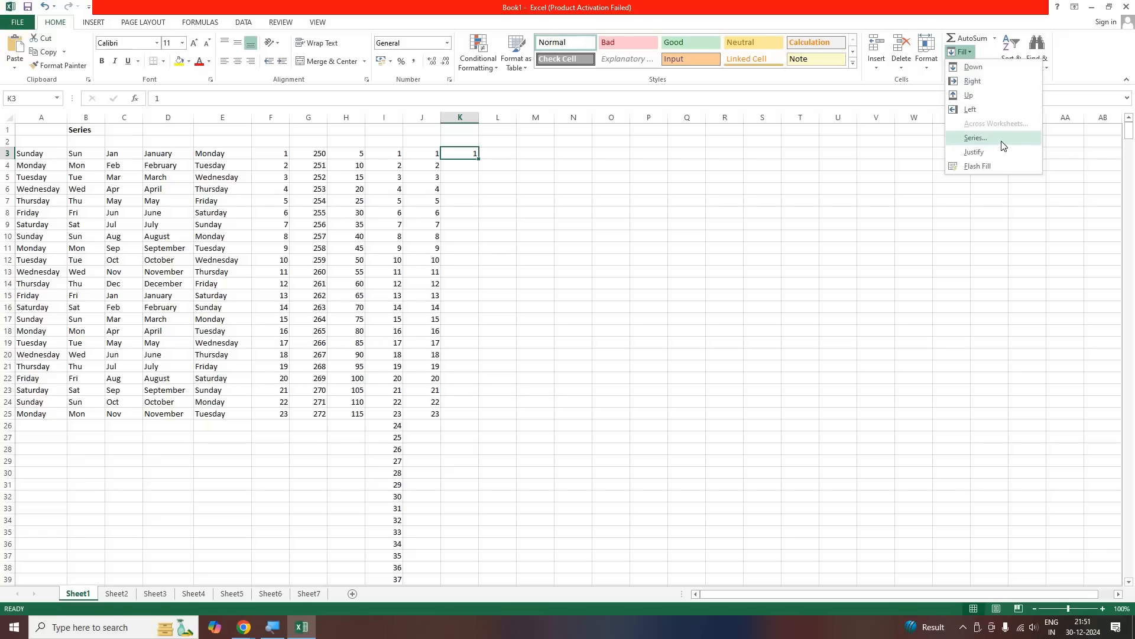
click(985, 142)
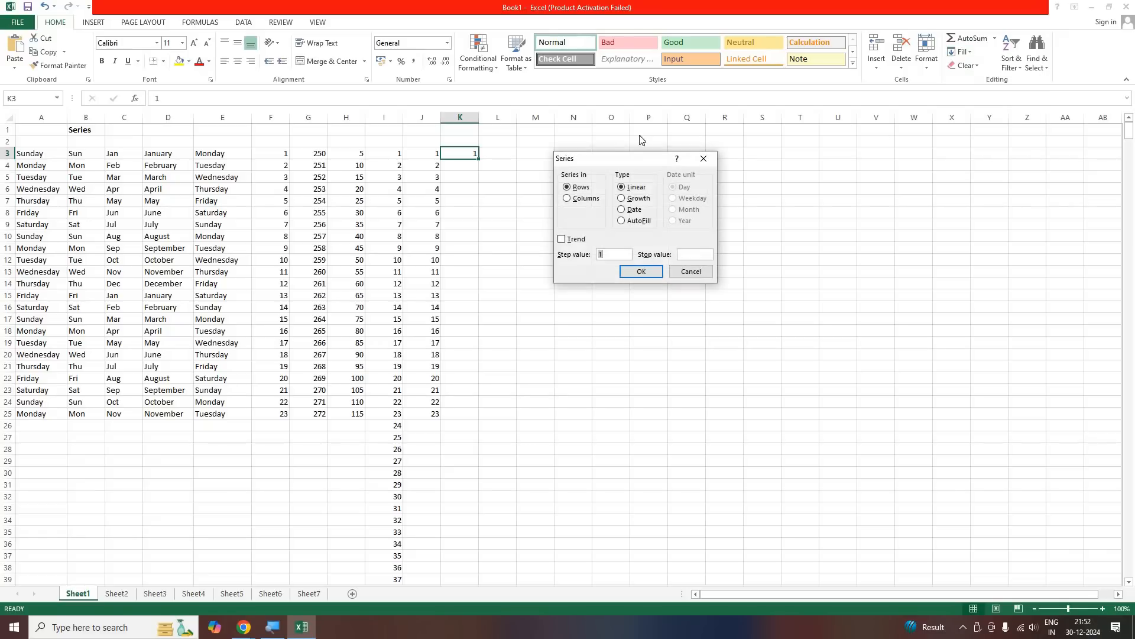
mouse_move(588, 169)
mouse_down()
mouse_move(560, 177)
mouse_move(577, 152)
mouse_up()
click(556, 182)
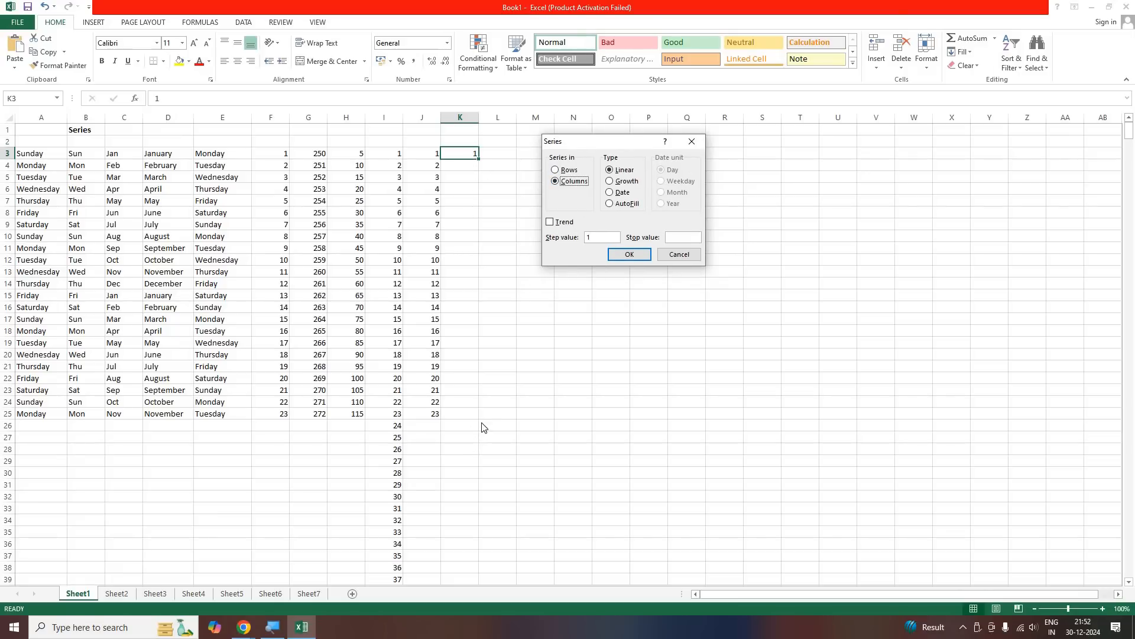
click(597, 238)
click(689, 239)
text(5000)
click(630, 255)
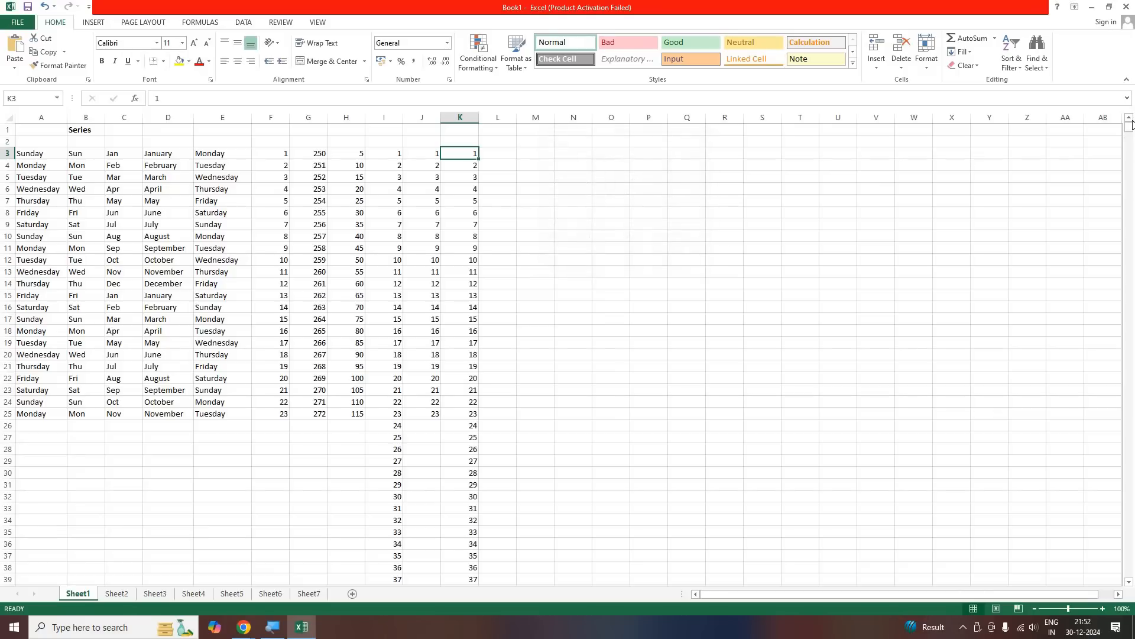
Examine the number series in column K down to its last row, and return to the start of the sheet
drag(1130, 129, 1133, 572)
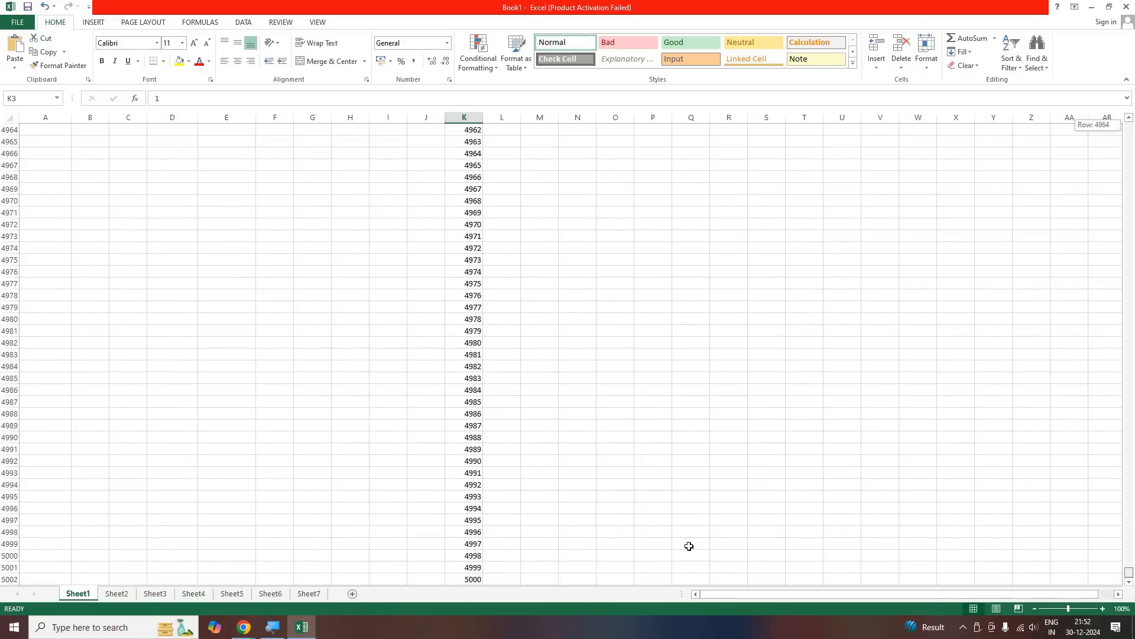
scroll(500, 403, down, 7)
scroll(1125, 432, up, 9)
scroll(1125, 432, up, 1)
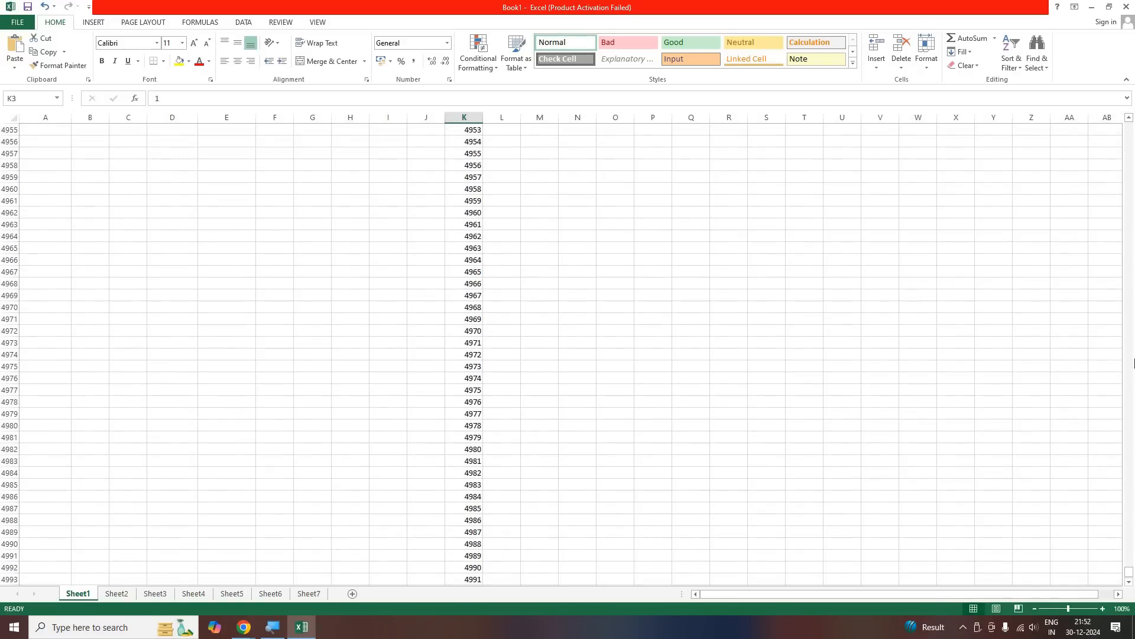
drag(1134, 226, 1126, 119)
scroll(753, 282, up, 2)
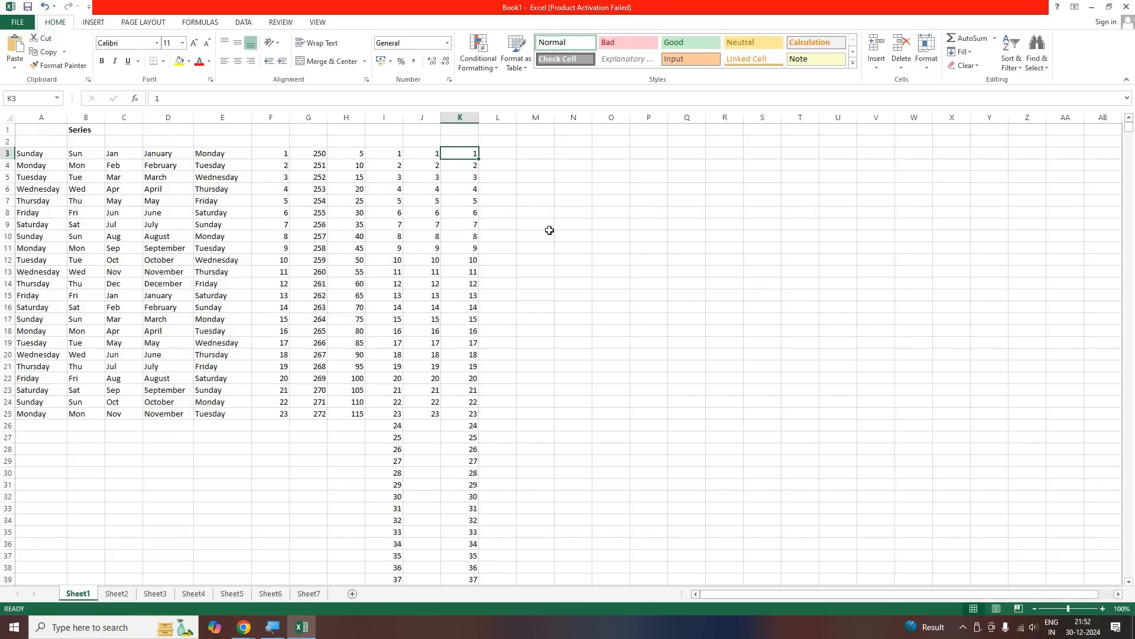
click(399, 224)
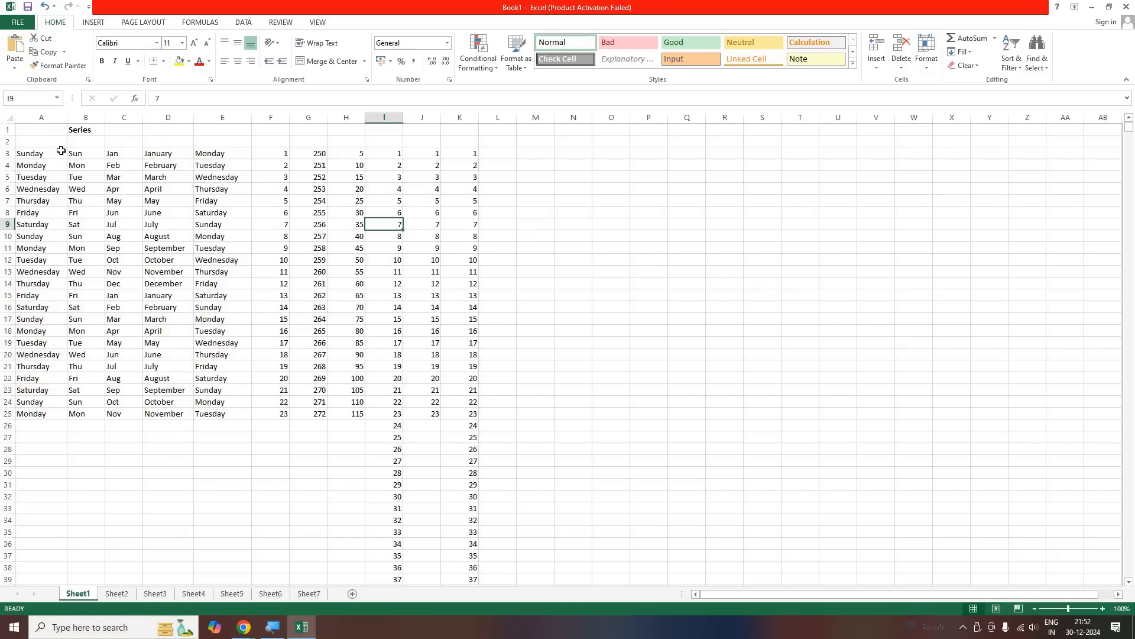
drag(41, 149, 403, 204)
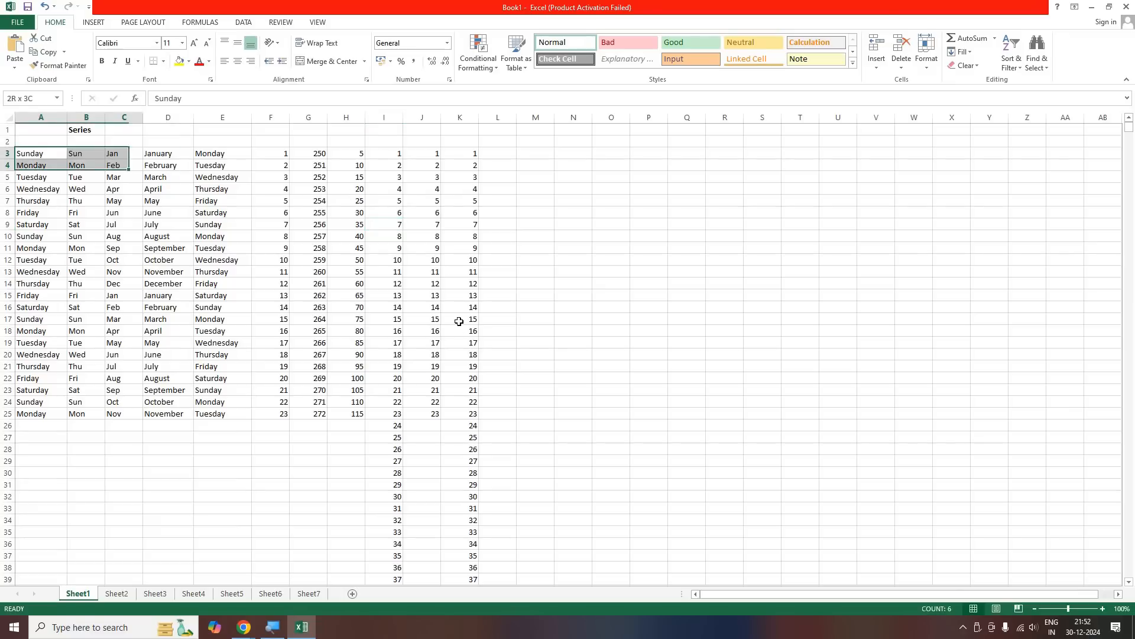
drag(472, 370, 440, 335)
click(560, 302)
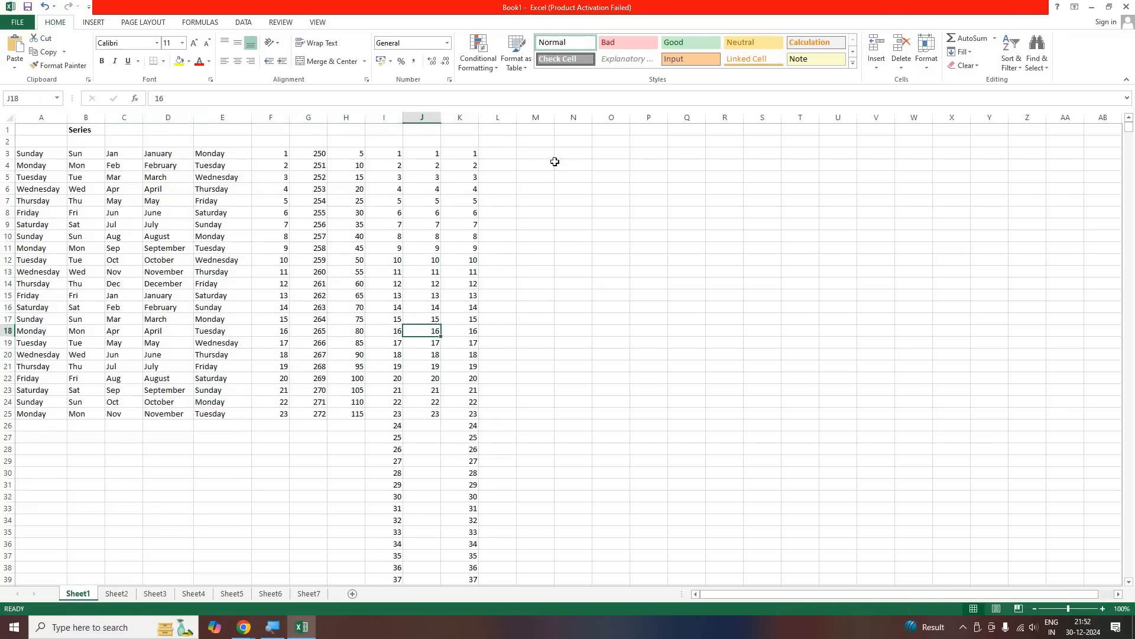
click(569, 200)
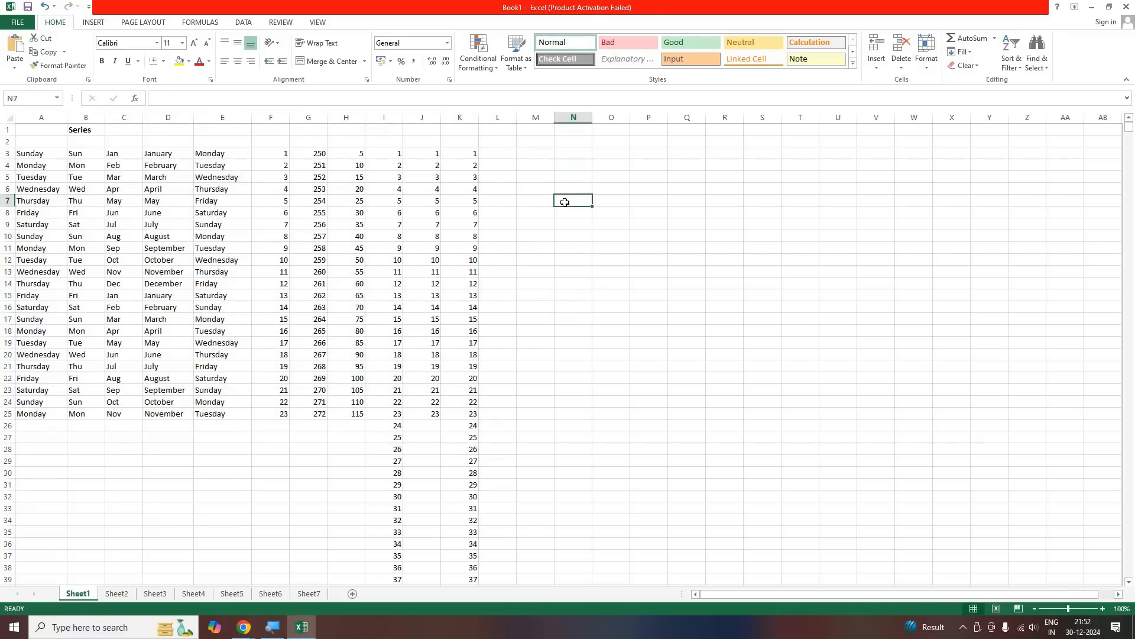
Enter the place name Murskidabad in cell M3
click(542, 160)
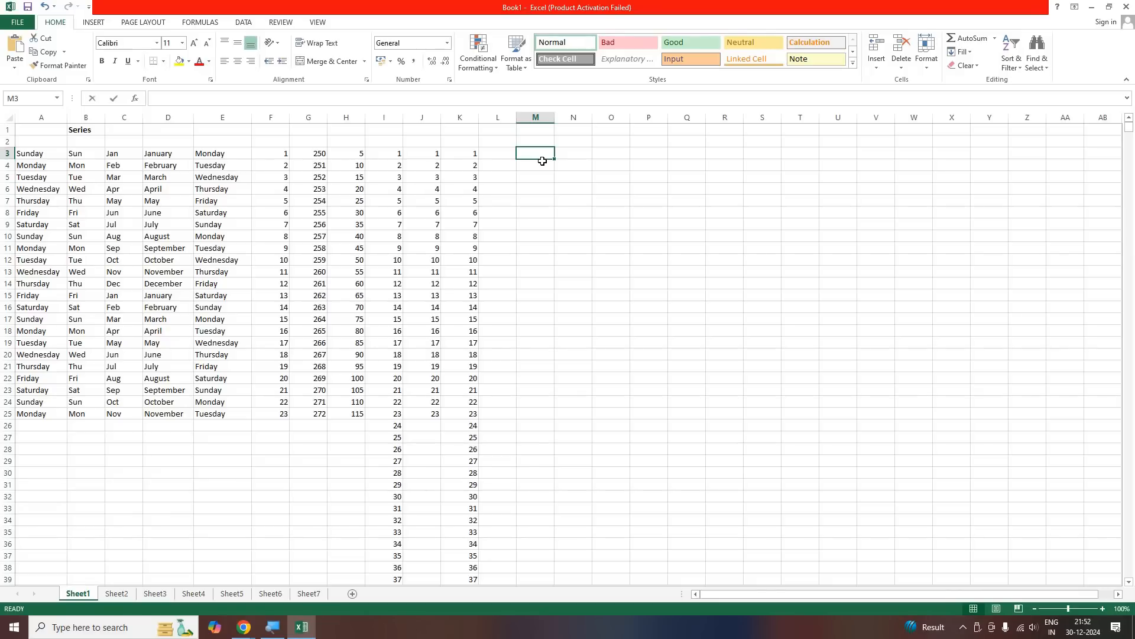
text(Murskidabad)
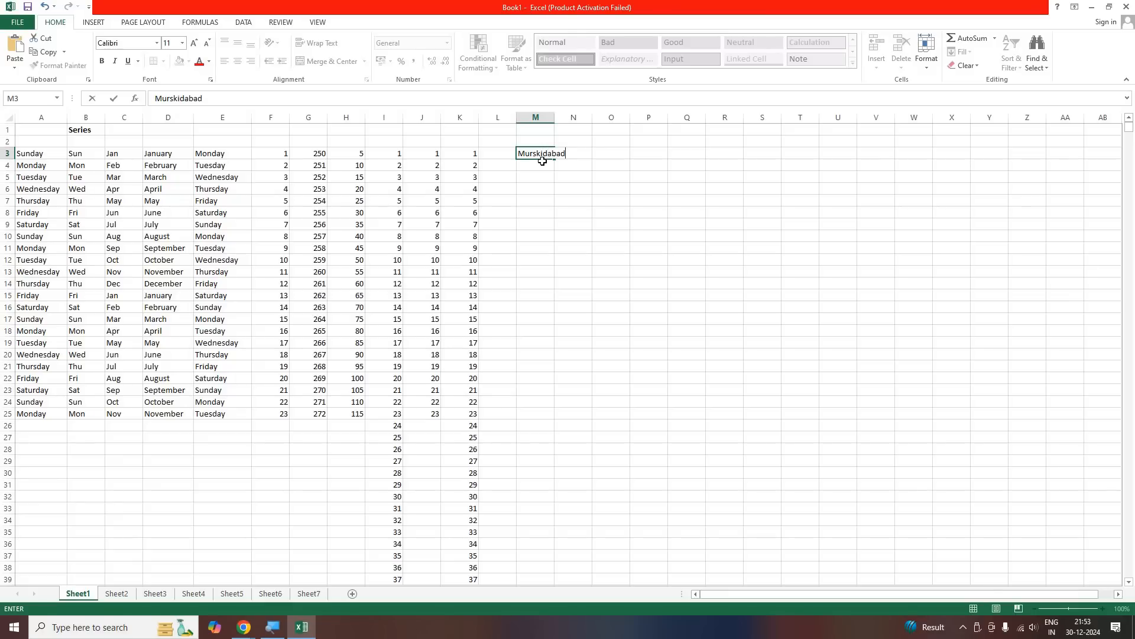
key(Return)
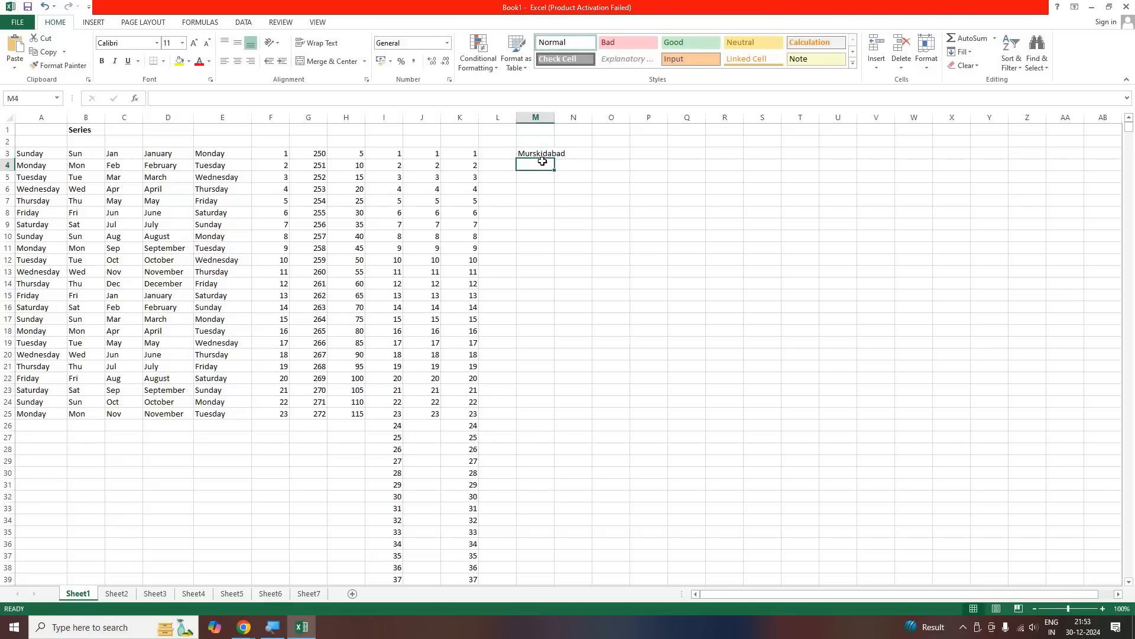
click(550, 200)
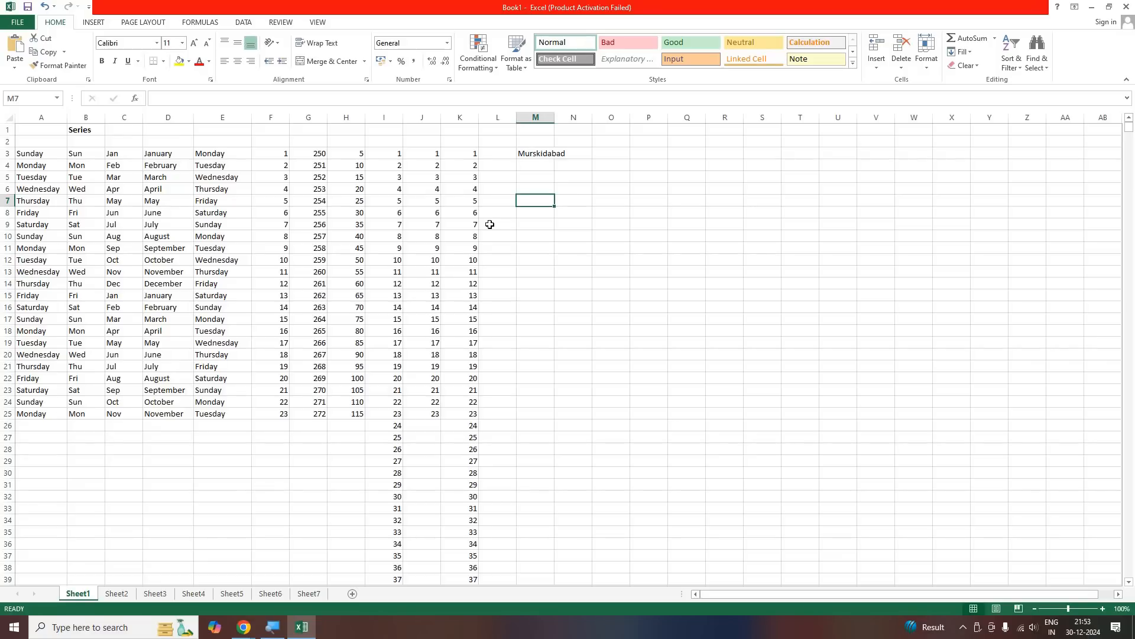
key(Up)
key(Up)
key(Up)
key(Up)
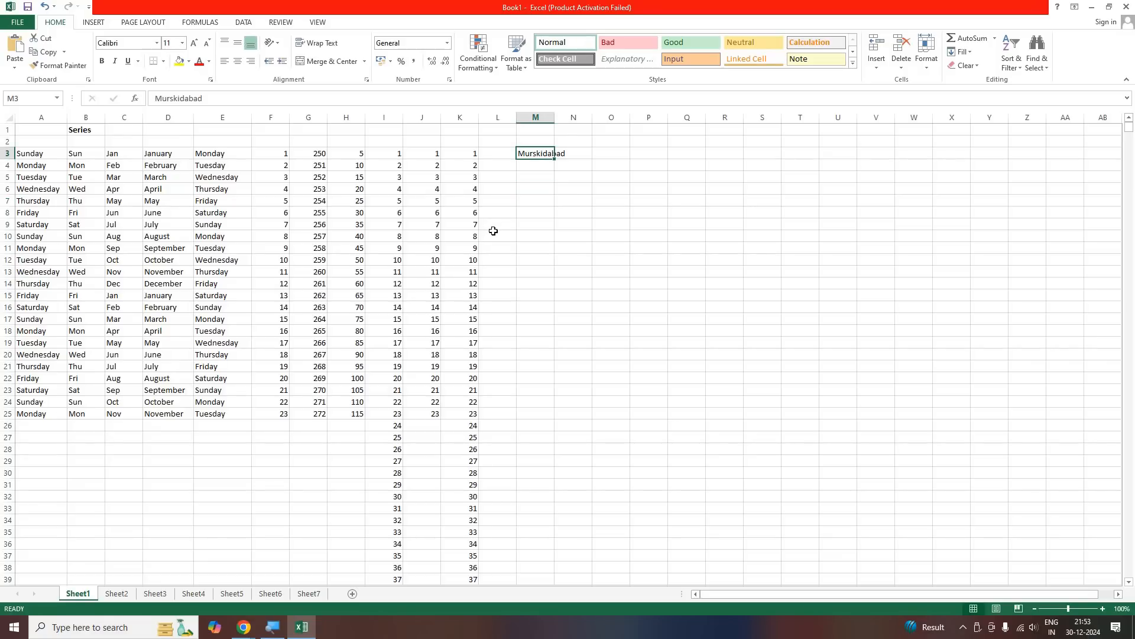
click(553, 225)
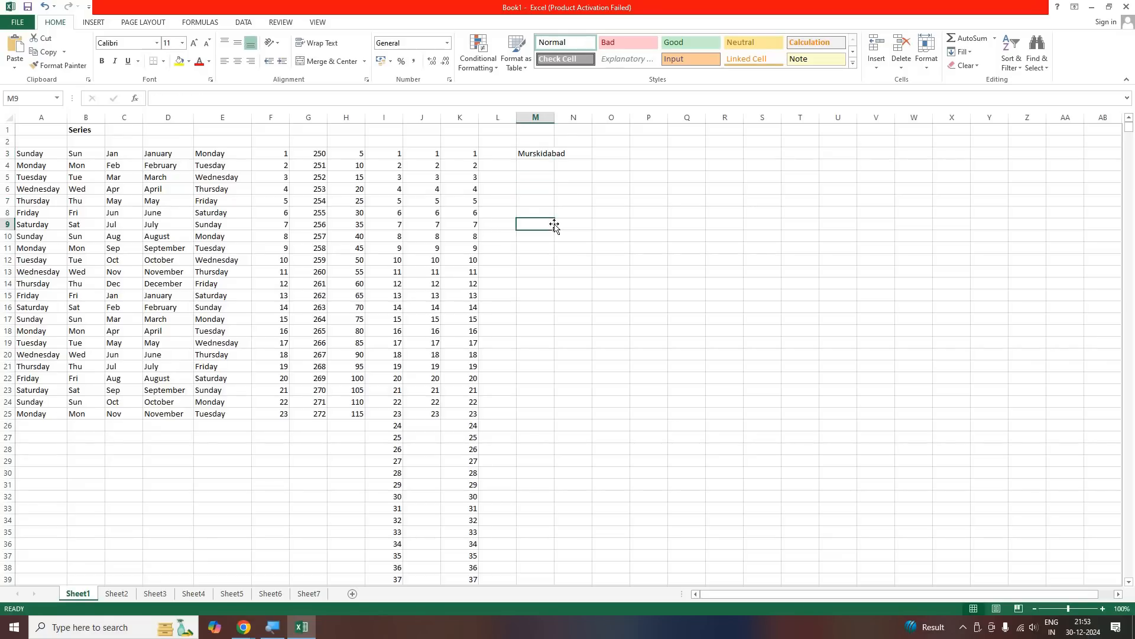
click(537, 178)
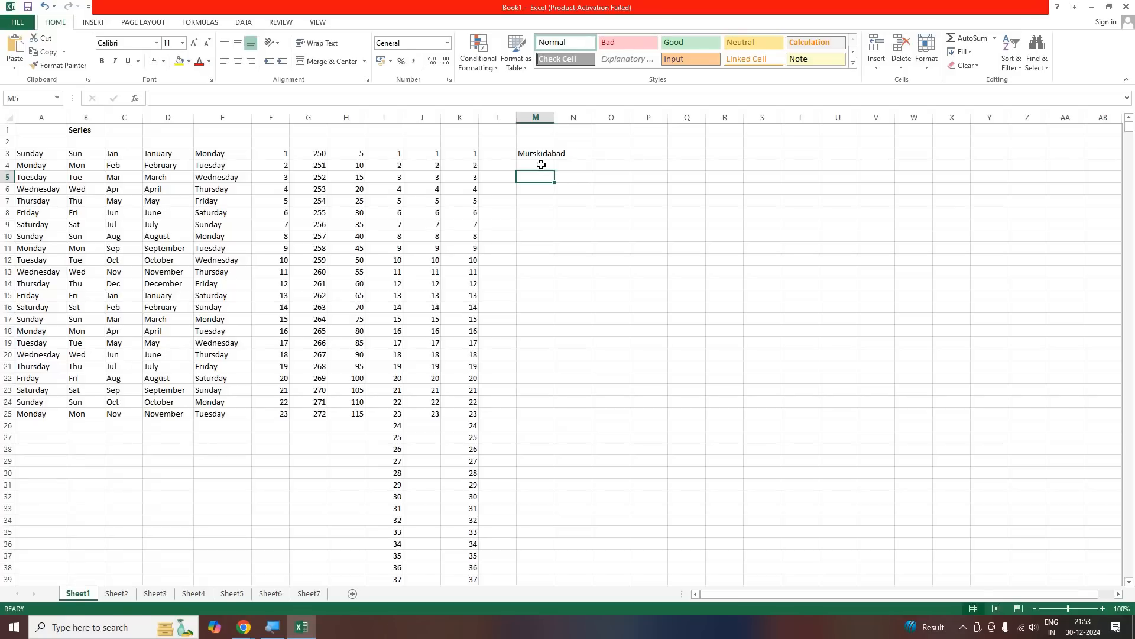
key(Up)
key(Up)
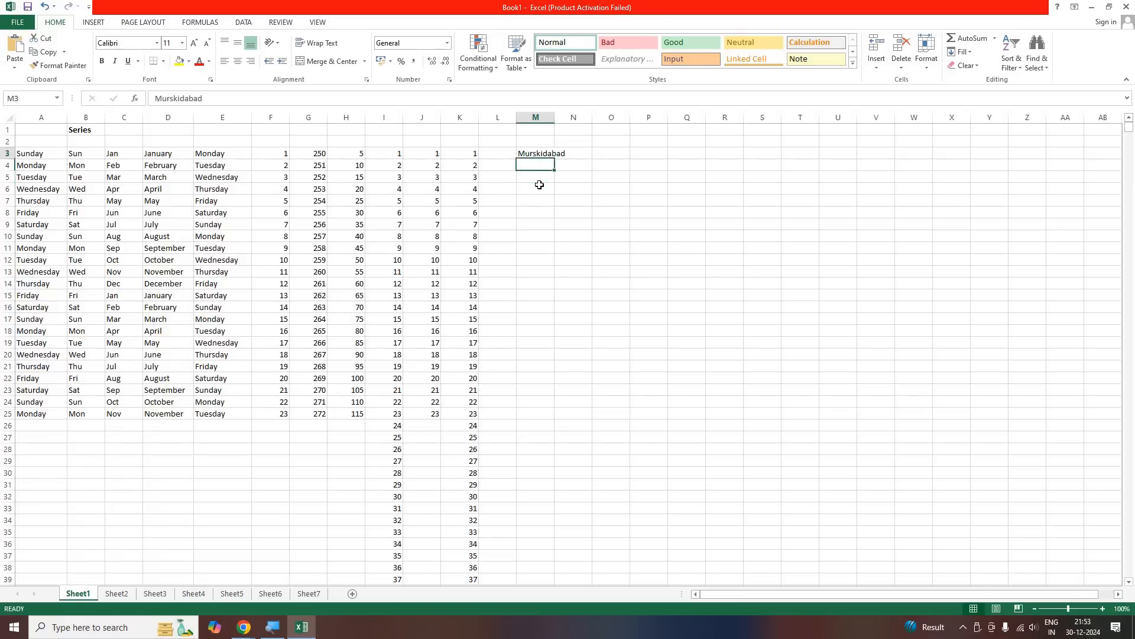
Widen column M to about 12.29 so the place name in M3 fits inside its cell
key(Down)
key(Down)
click(523, 156)
drag(562, 118, 571, 119)
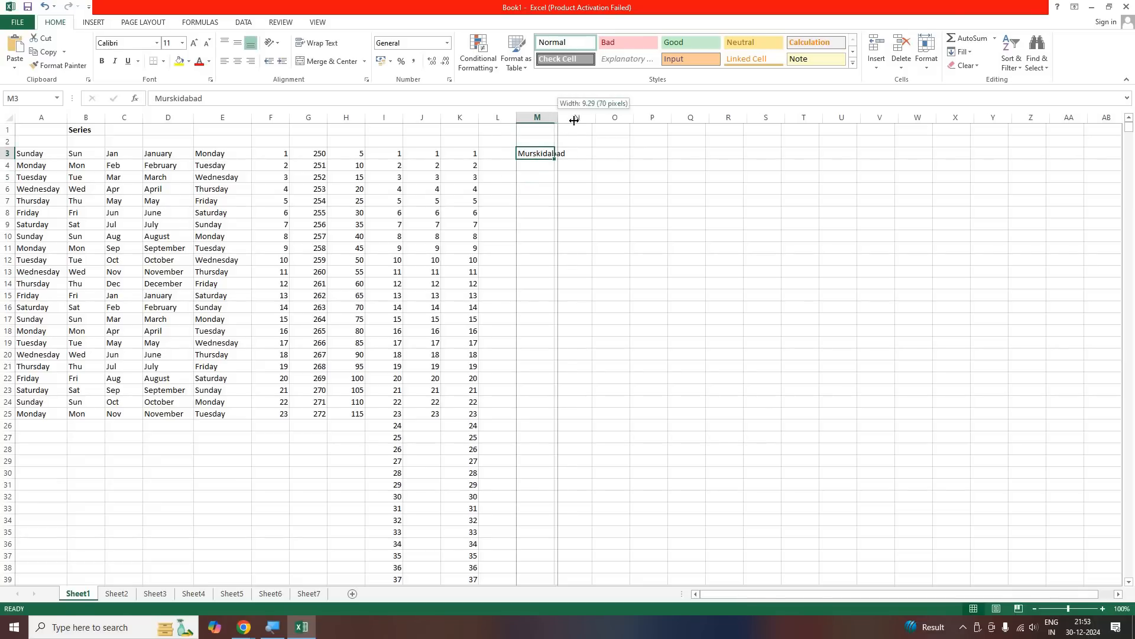
click(544, 227)
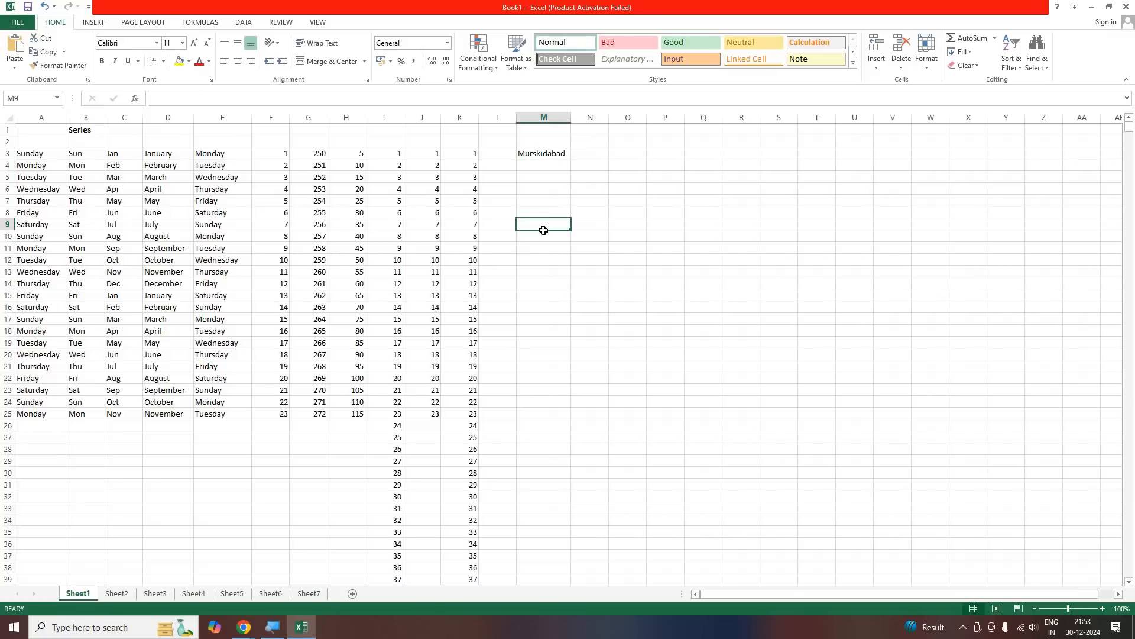
key(ctrl+Up)
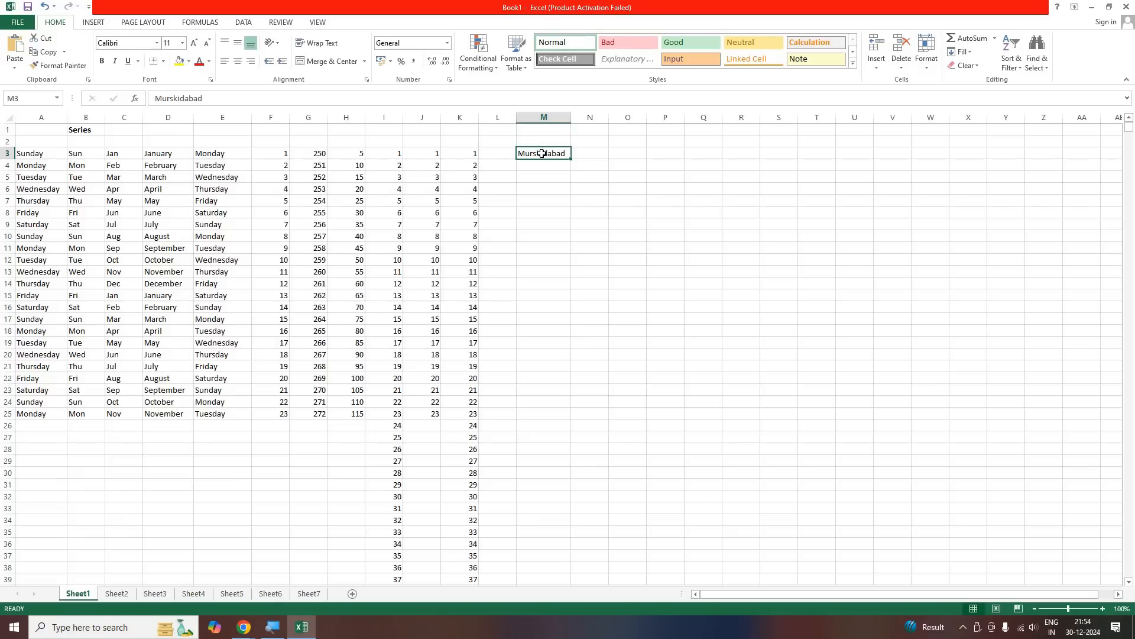
Correct the spelling of the place name in cell M3 to Murshidabad
double_click(541, 154)
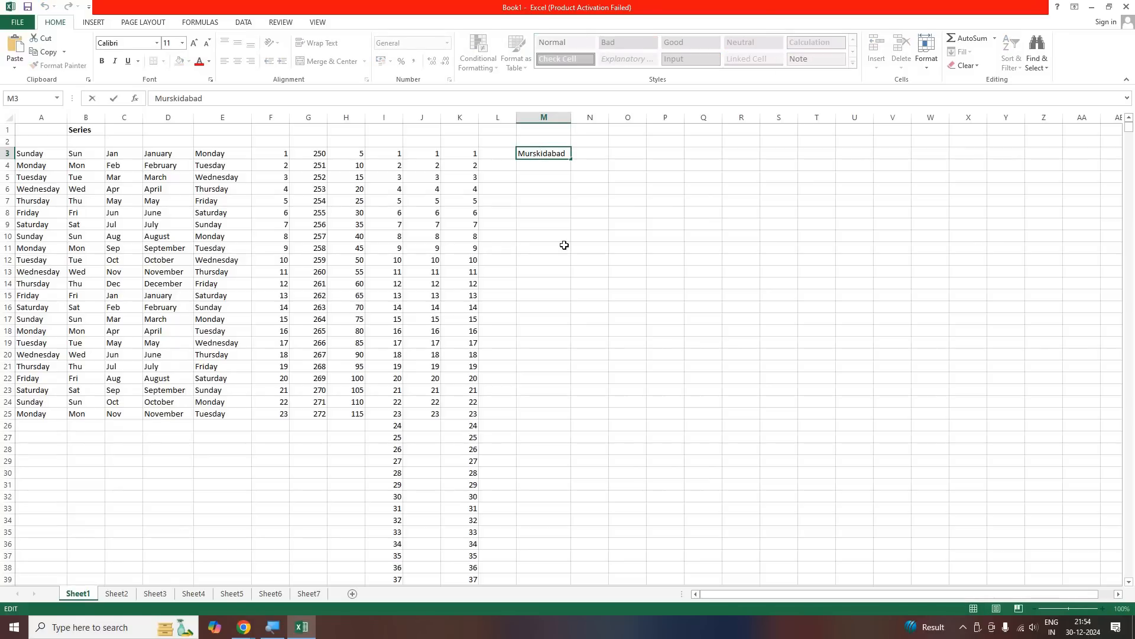
key(BackSpace)
text(h)
key(Return)
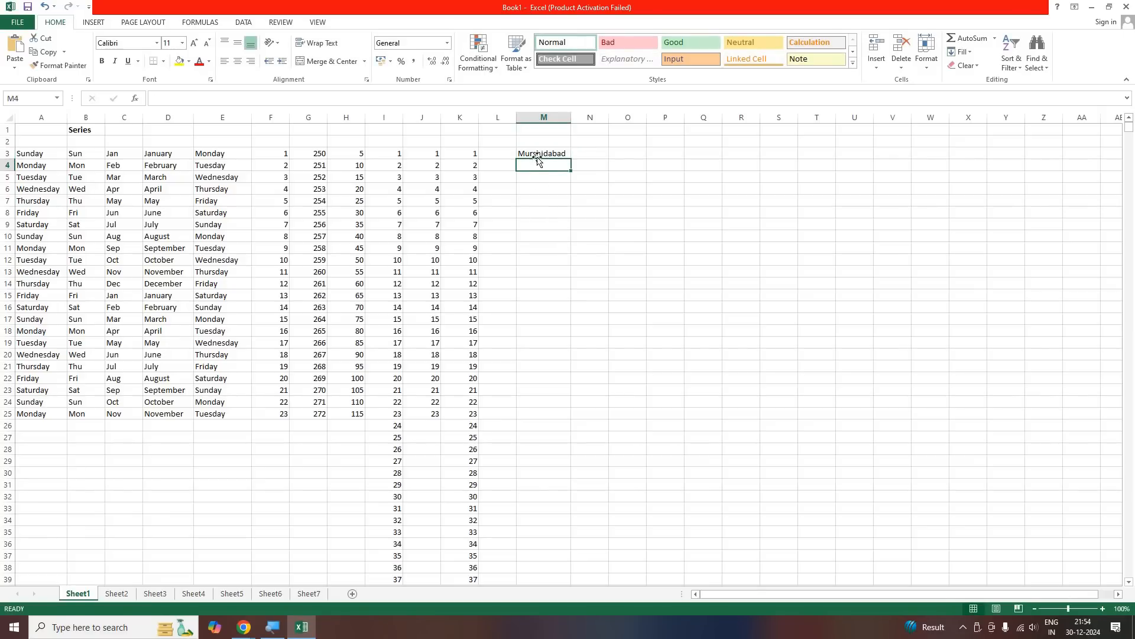
Reopen cell M3 for in-cell editing and close it without editing the text
key(Up)
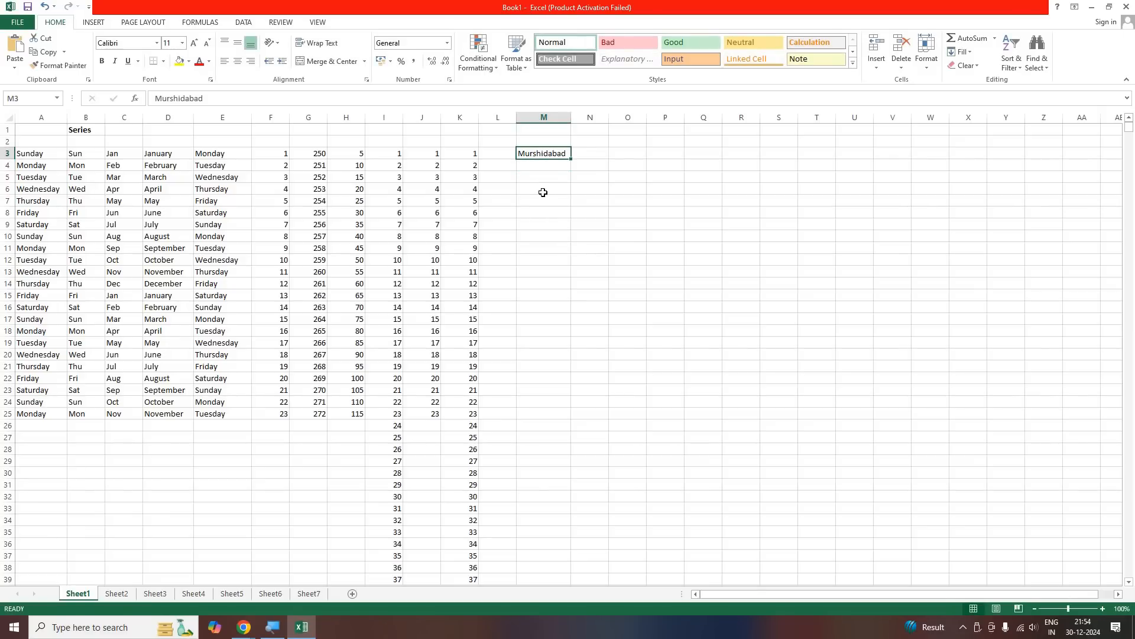
key(F2)
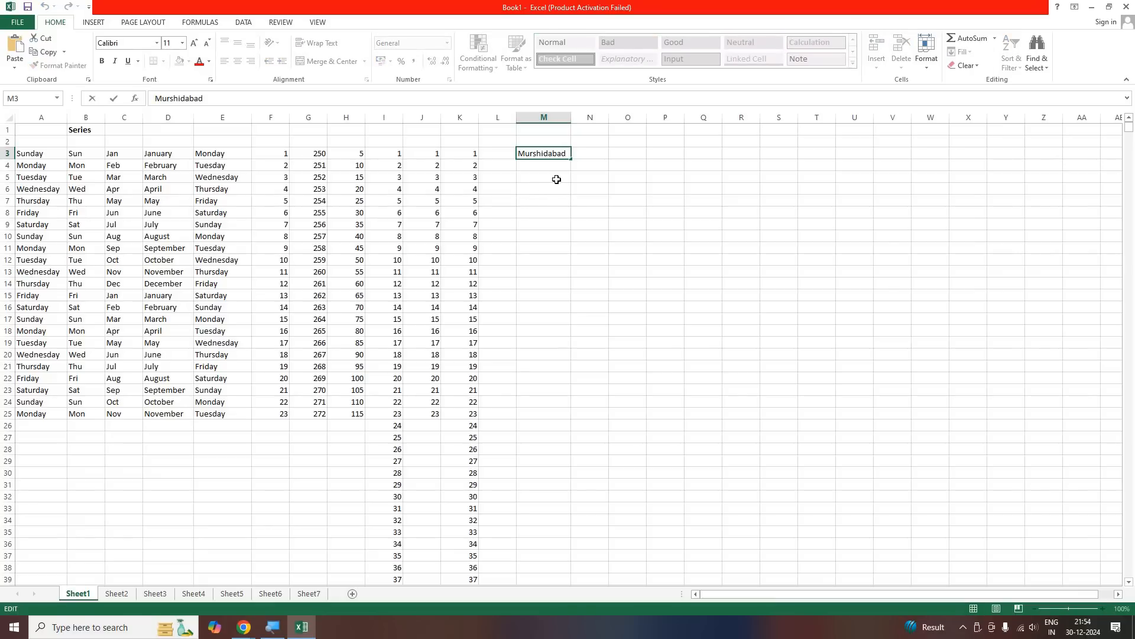
key(Return)
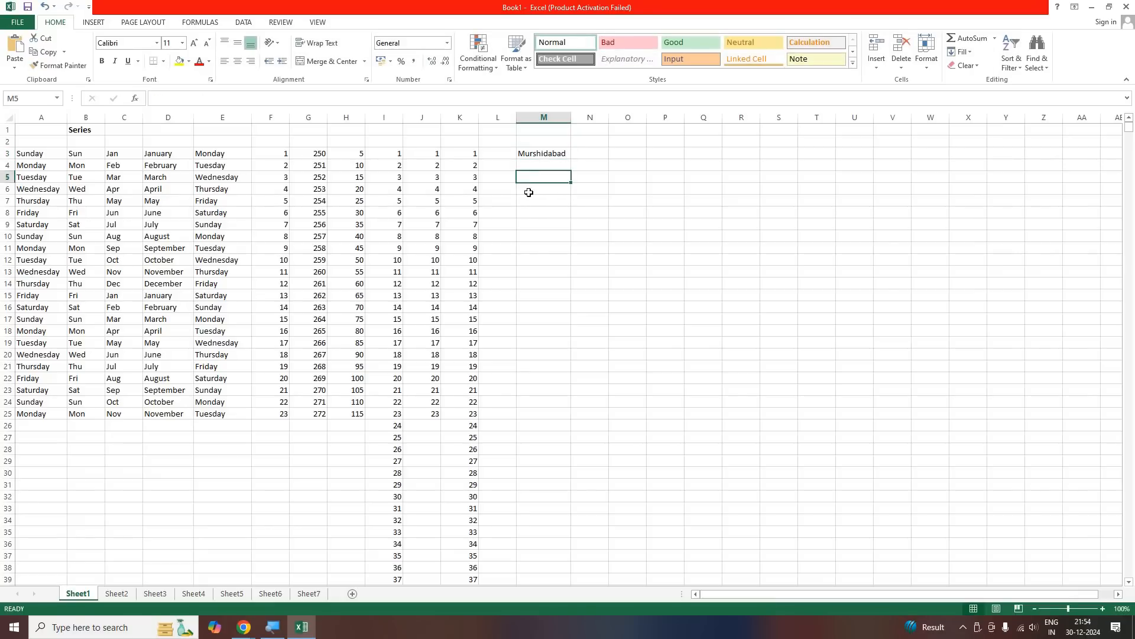
key(Up)
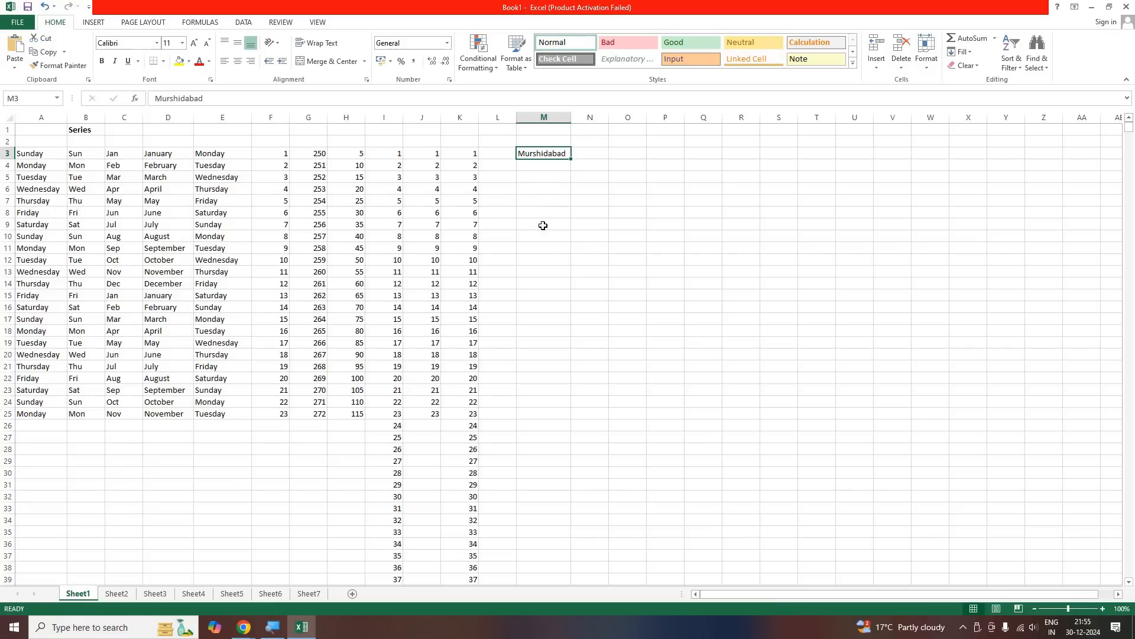
click(550, 153)
Clear the extra series numbers in columns I to K from row 26 to row 38
click(398, 427)
drag(398, 427, 521, 563)
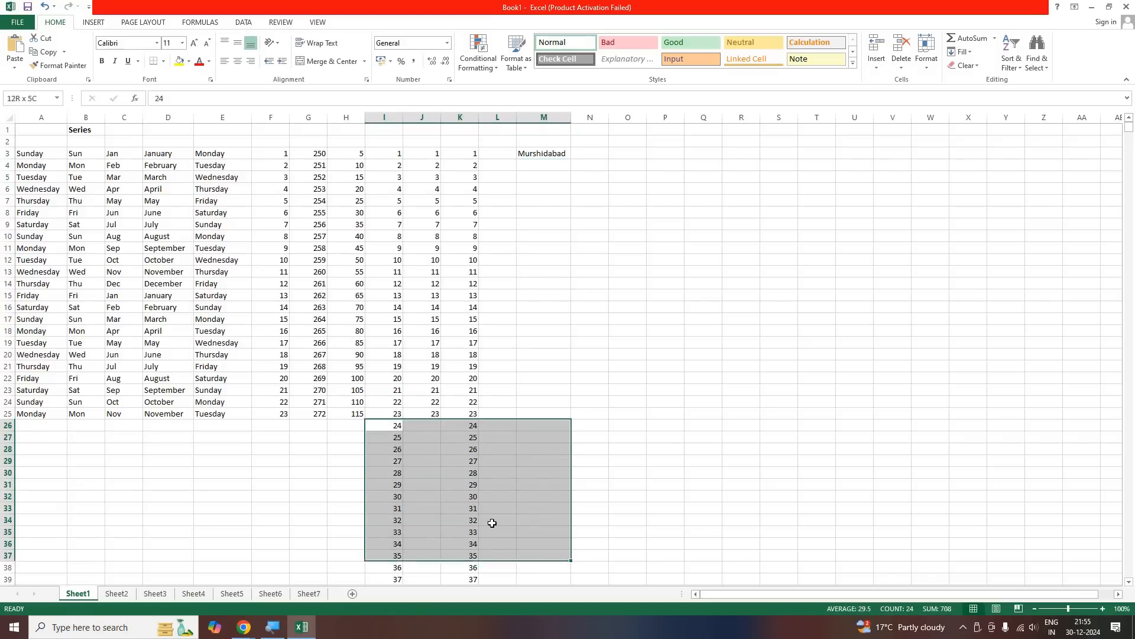
key(Delete)
click(125, 330)
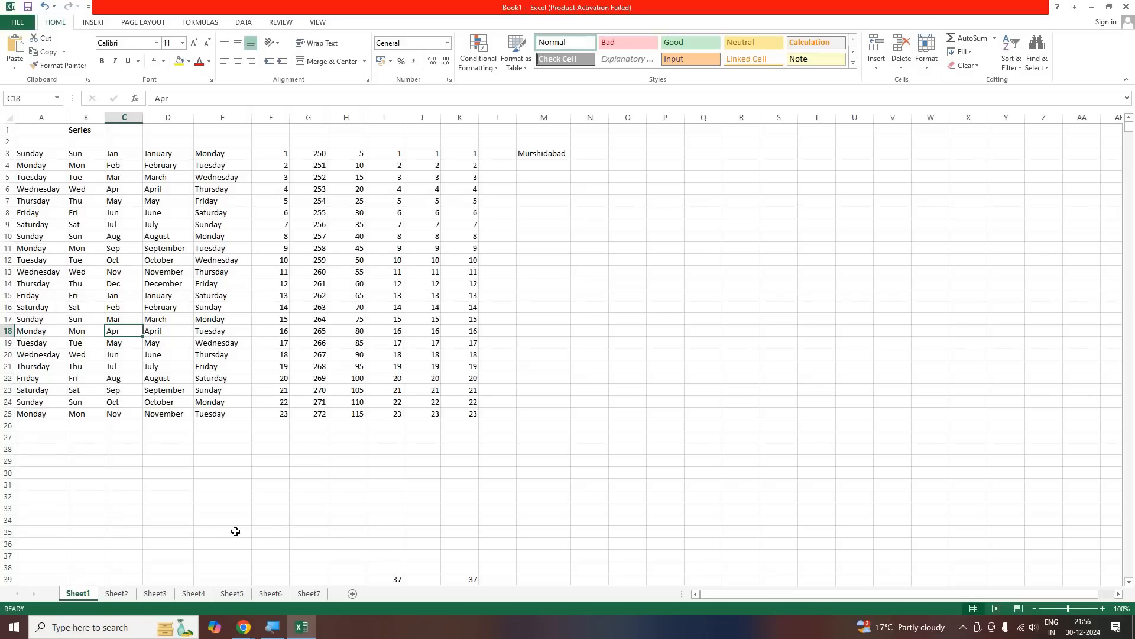
Switch to the Google Meet call to check the participants, and return to the Excel worksheet
click(180, 554)
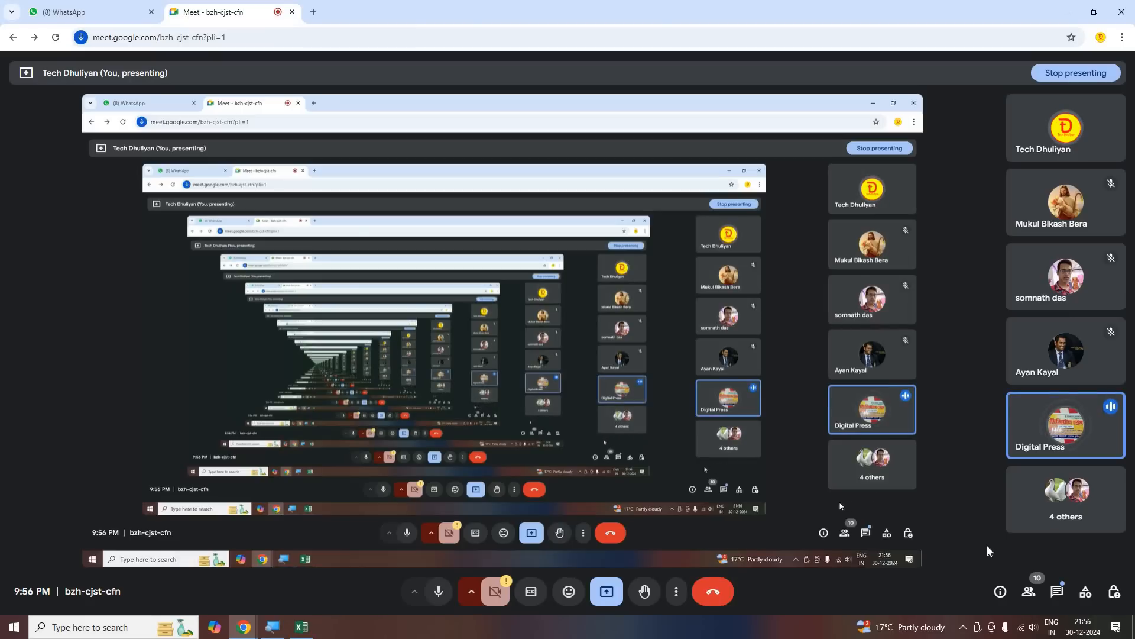
click(1068, 16)
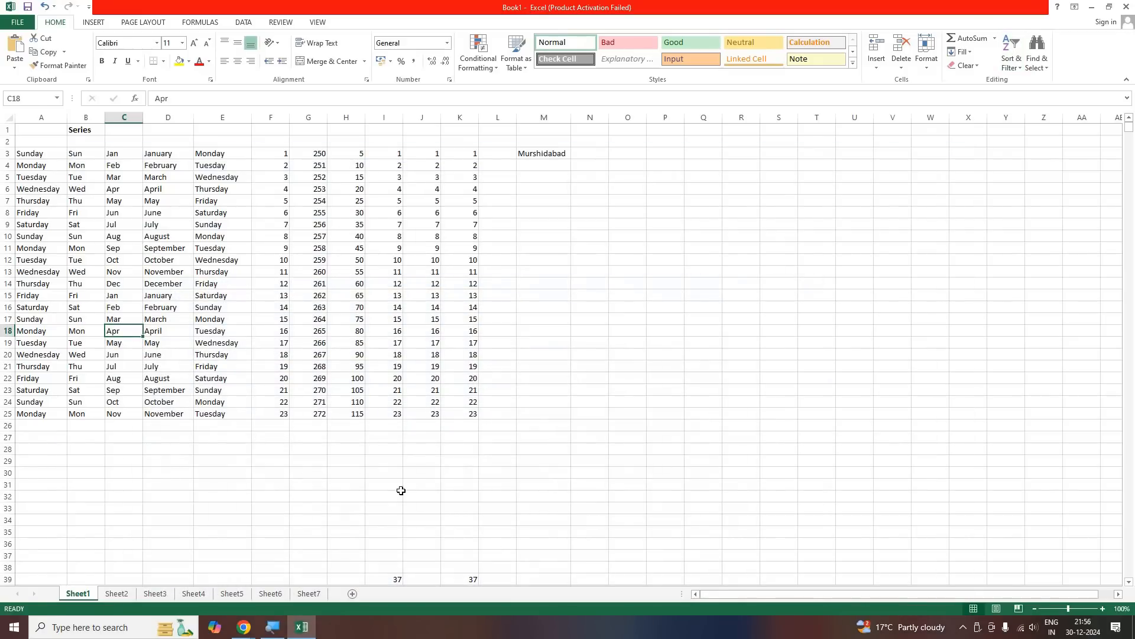
Clear the leftover series numbers in range I39:K61
scroll(466, 544, down, 5)
mouse_move(386, 402)
mouse_down()
mouse_move(470, 523)
mouse_move(471, 597)
mouse_up()
key(Delete)
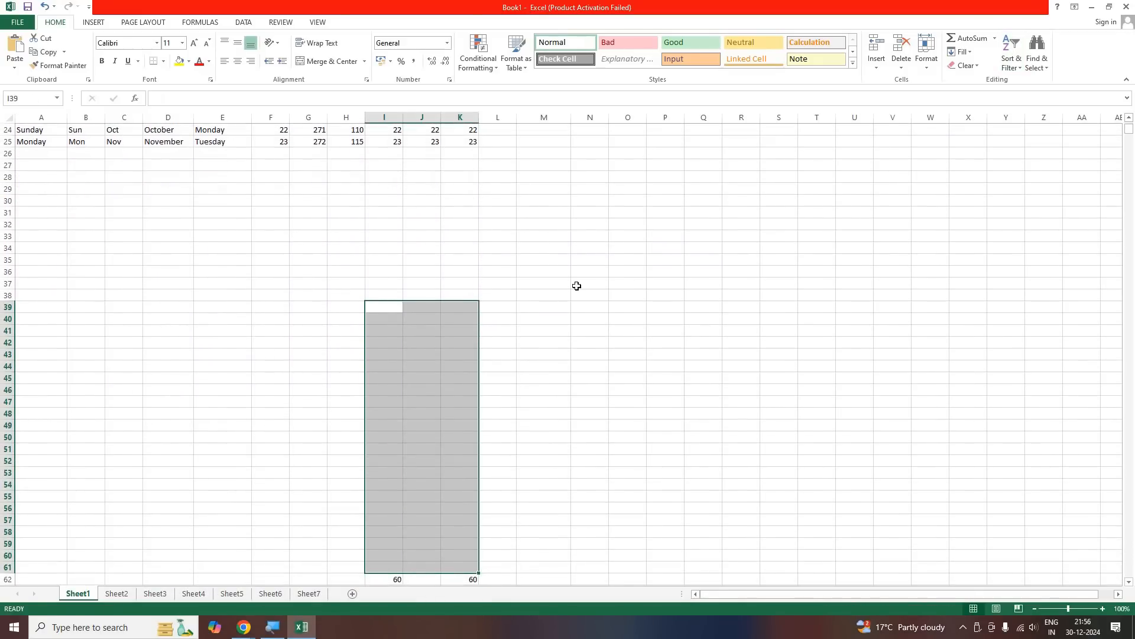
Delete the place name from cell M3
scroll(578, 286, up, 8)
click(543, 154)
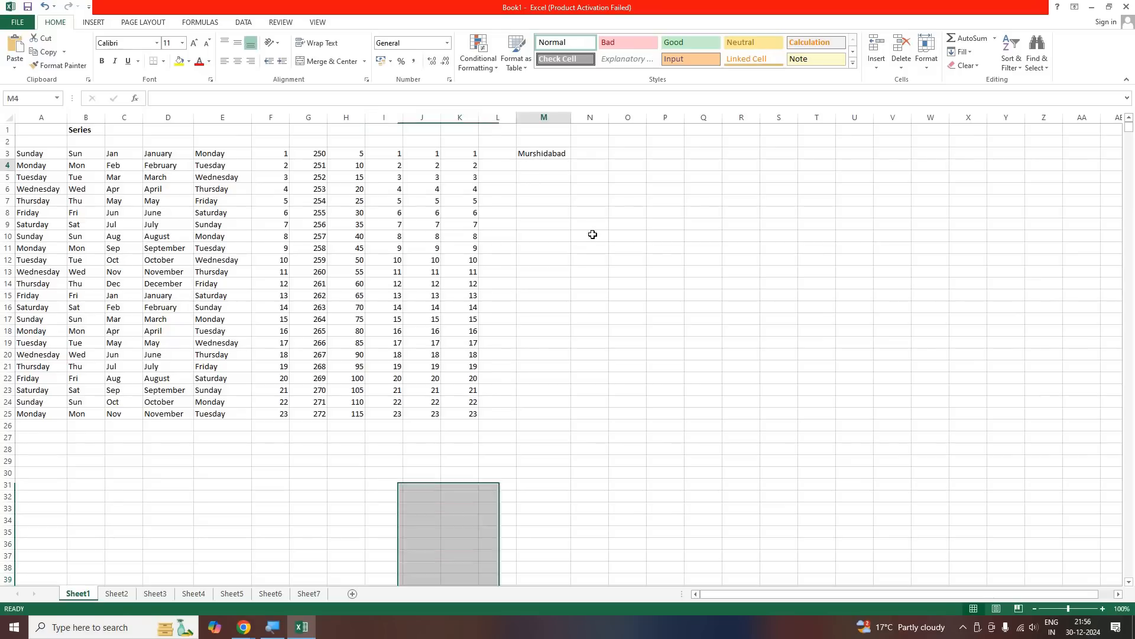
key(Delete)
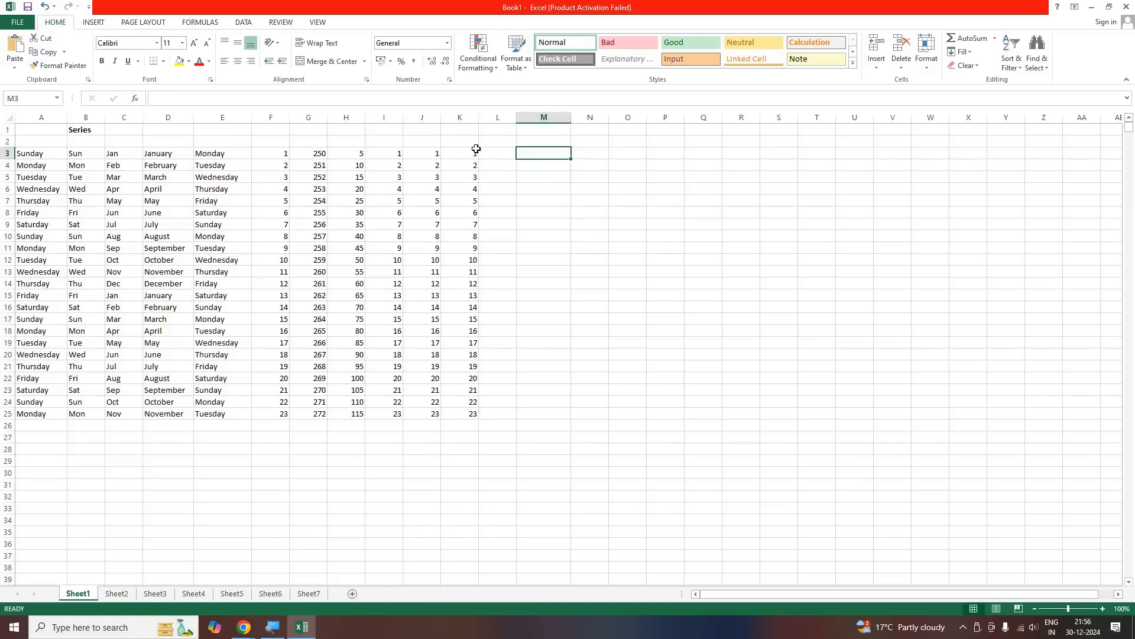
Highlight the block of filled series in range A2:M26 for the class, and deselect it
mouse_move(461, 153)
mouse_down()
mouse_move(232, 402)
mouse_move(41, 414)
mouse_up()
drag(543, 141, 42, 402)
drag(115, 428, 109, 423)
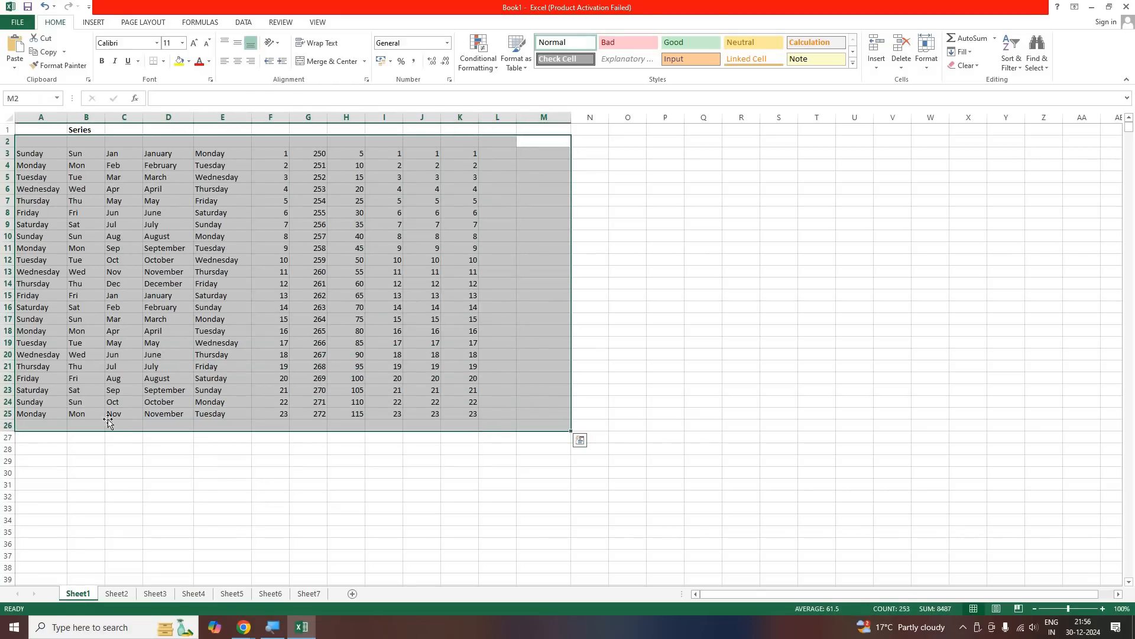
click(109, 423)
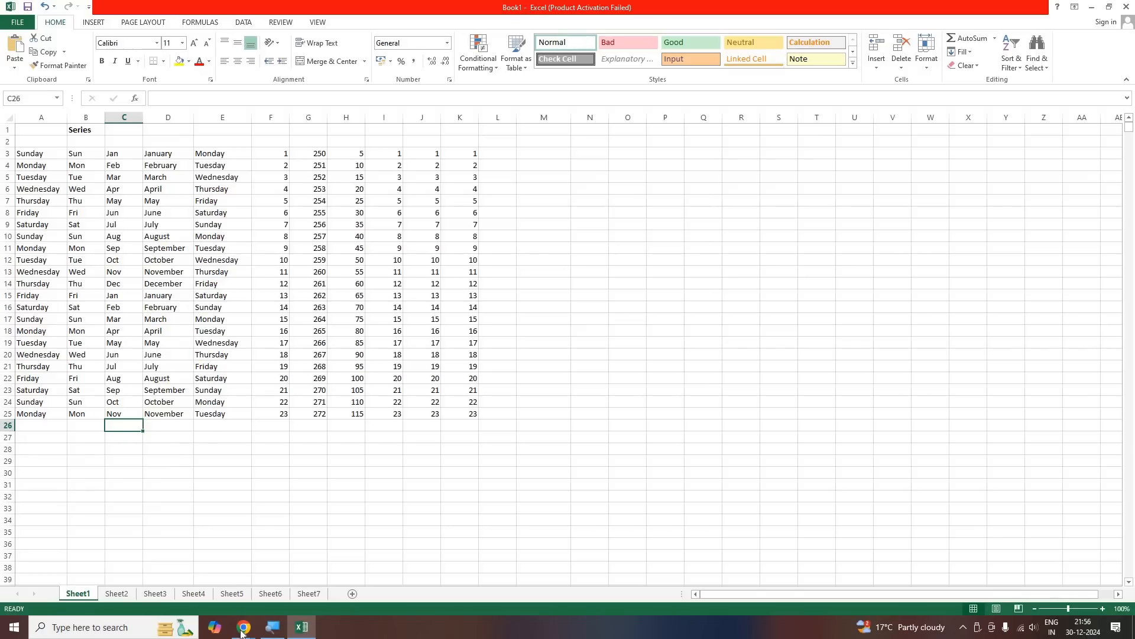
Look in on the Google Meet call several times during the discussion, returning to the Excel worksheet each time
mouse_move(243, 627)
click(218, 577)
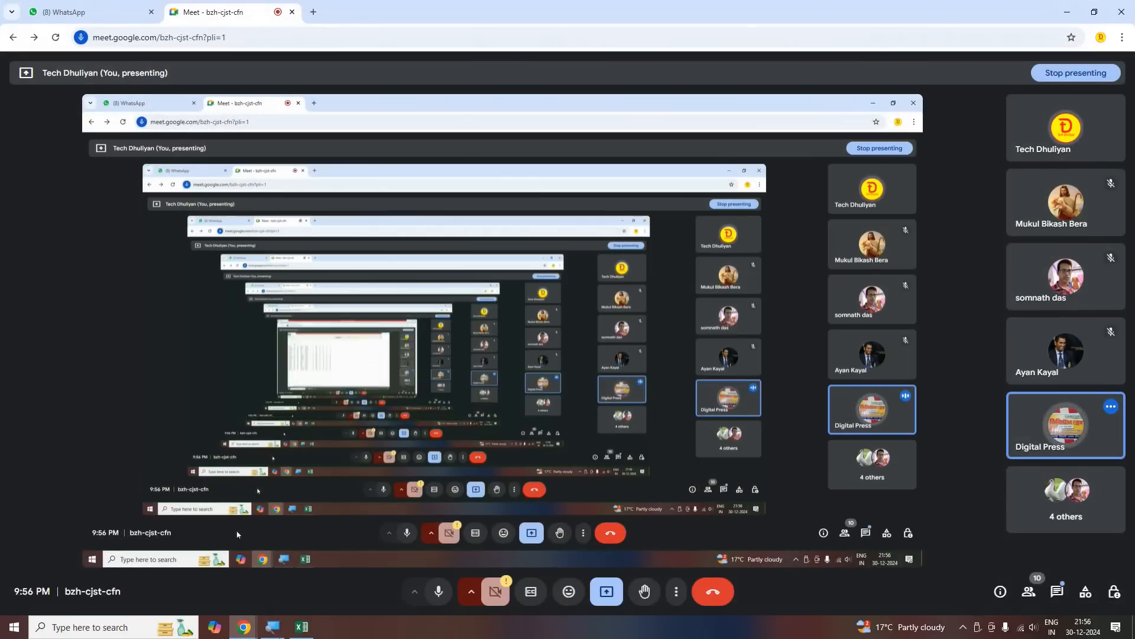
click(299, 628)
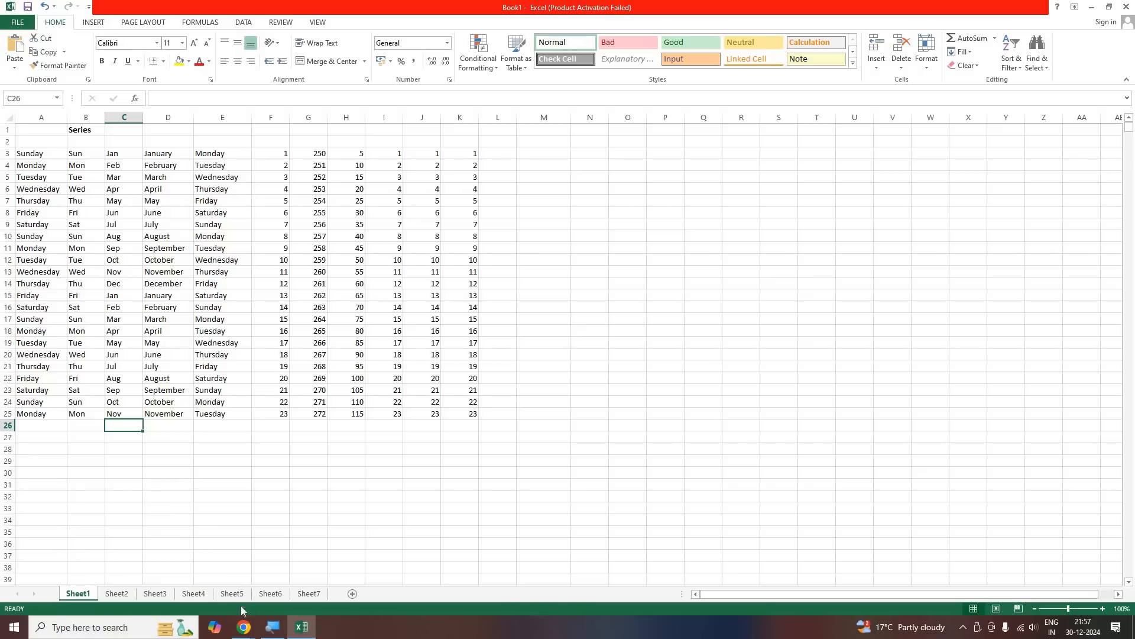
mouse_move(240, 631)
mouse_move(244, 627)
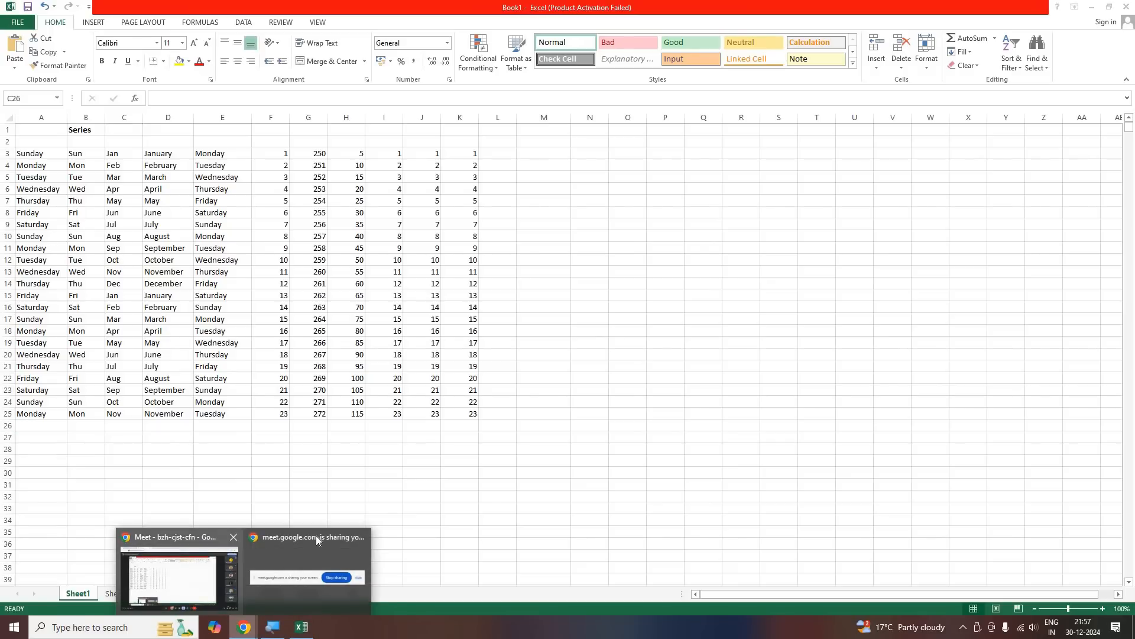
click(315, 535)
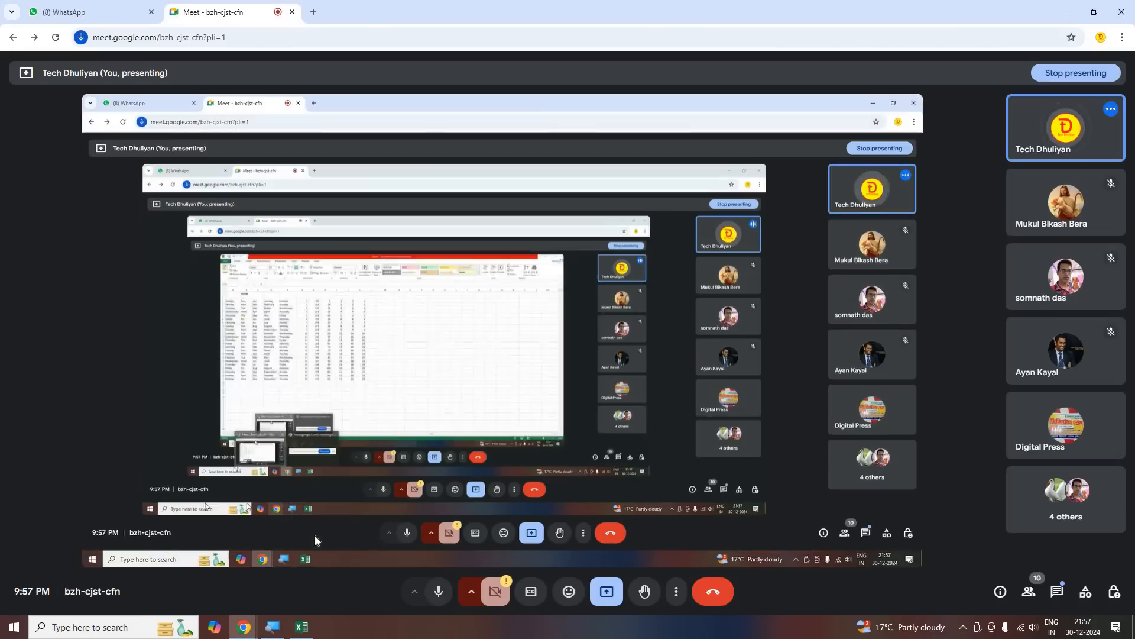
click(1065, 13)
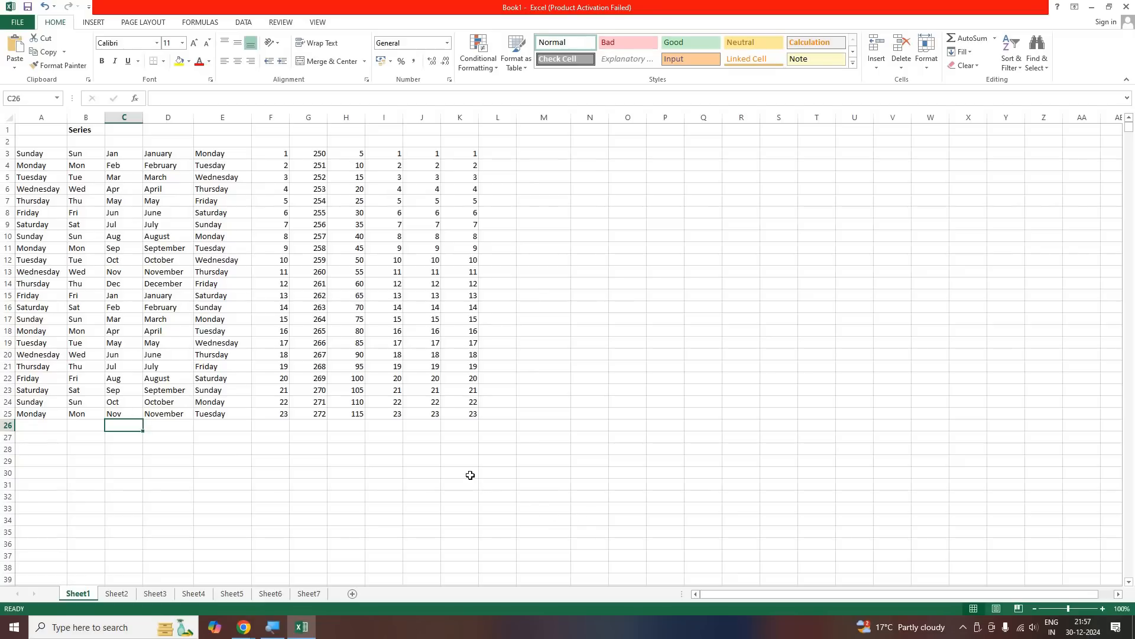
click(243, 626)
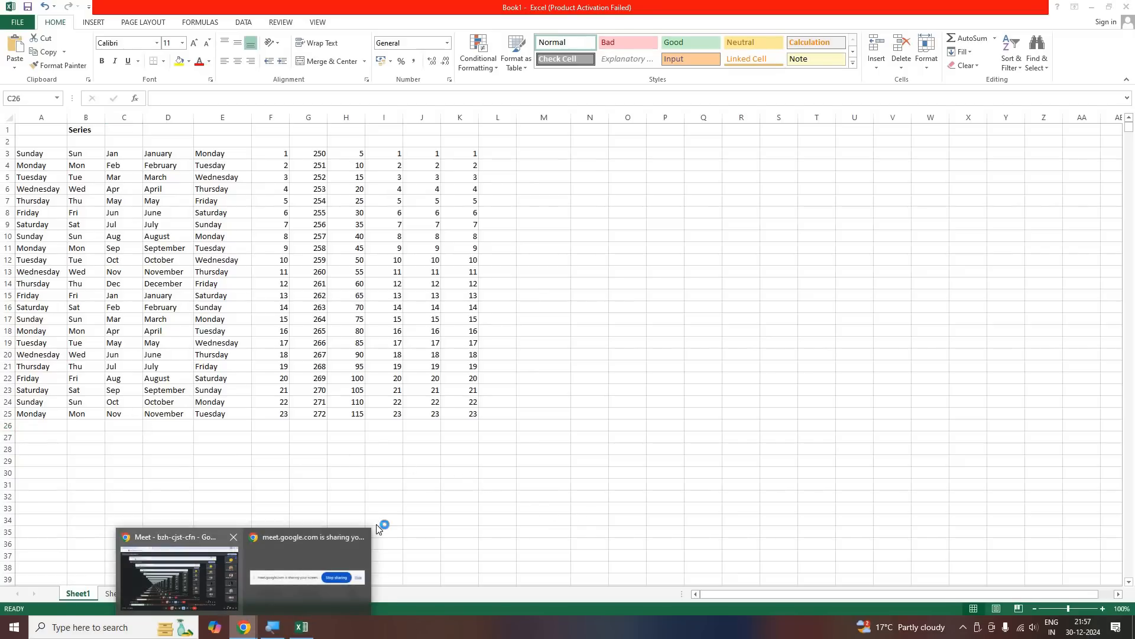
click(383, 524)
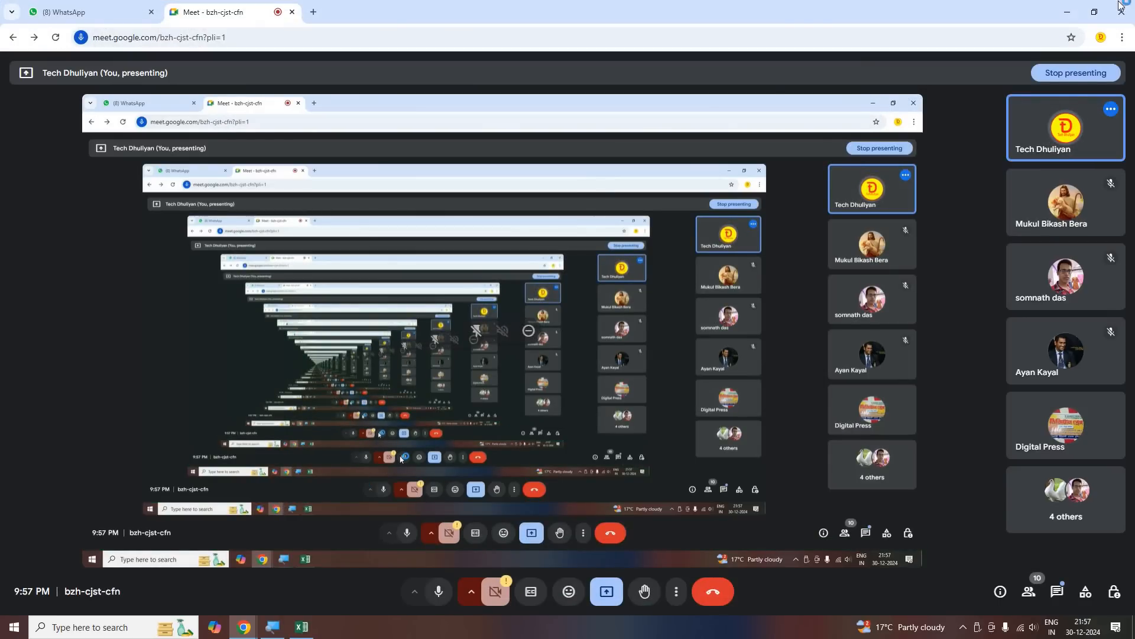
click(1067, 12)
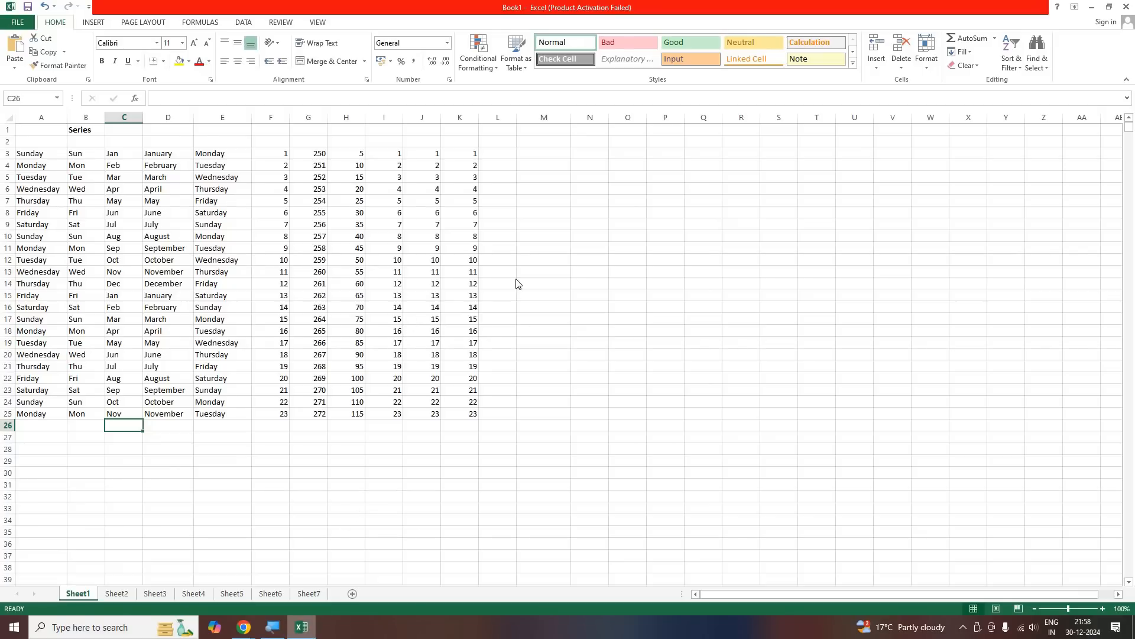
Check the scale and resolution in the Windows display settings, close them and return to Excel
key(super+d)
right_click(407, 213)
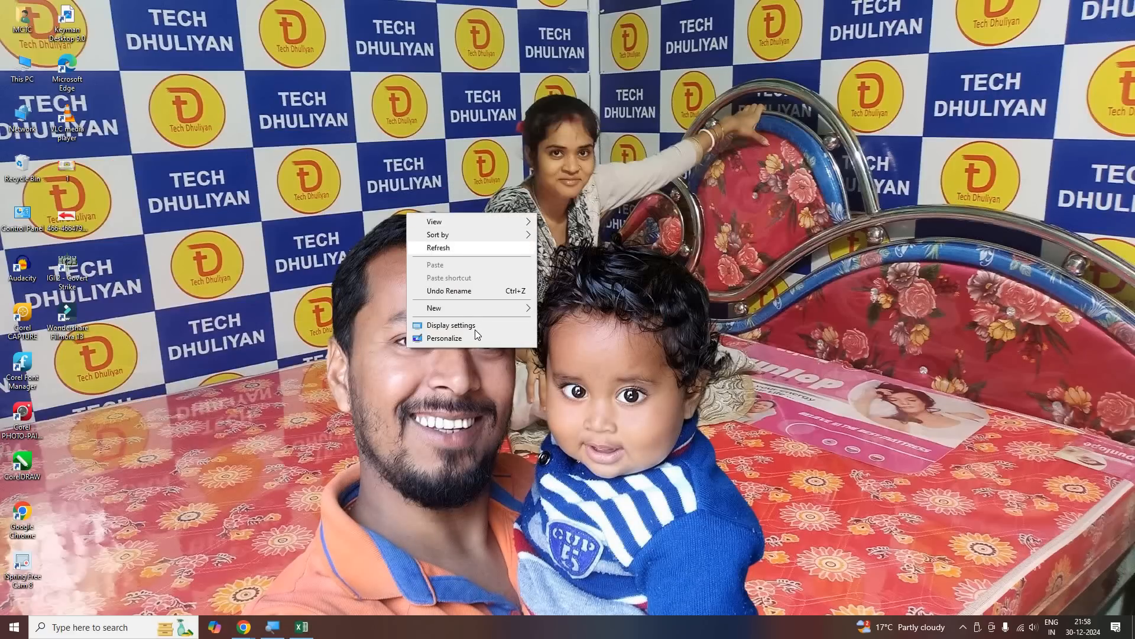
click(477, 328)
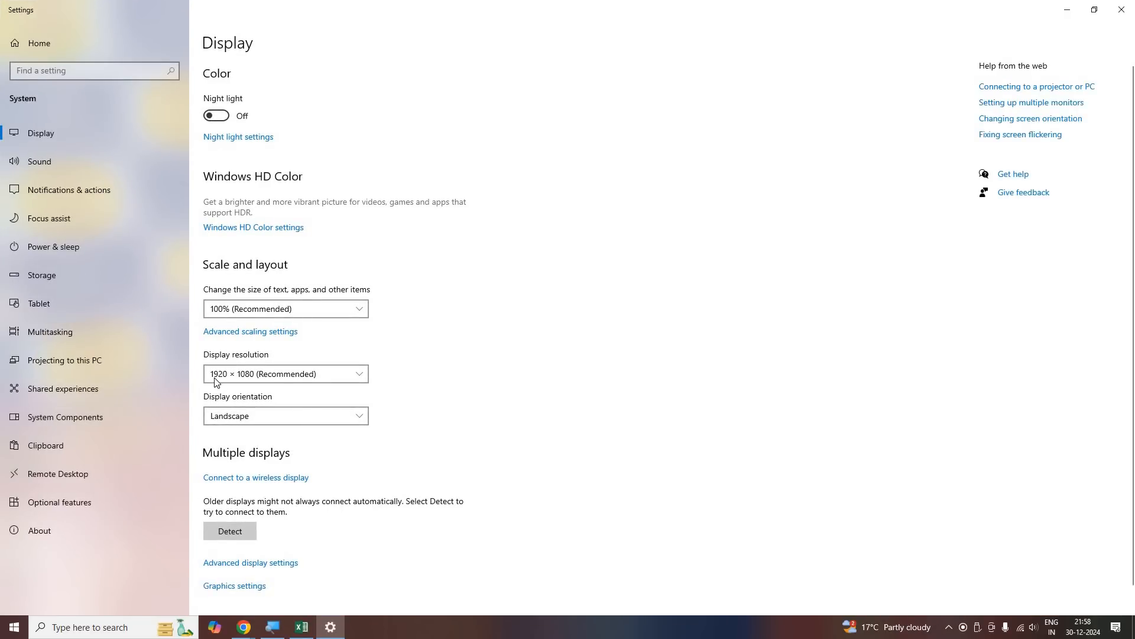
scroll(224, 357, down, 1)
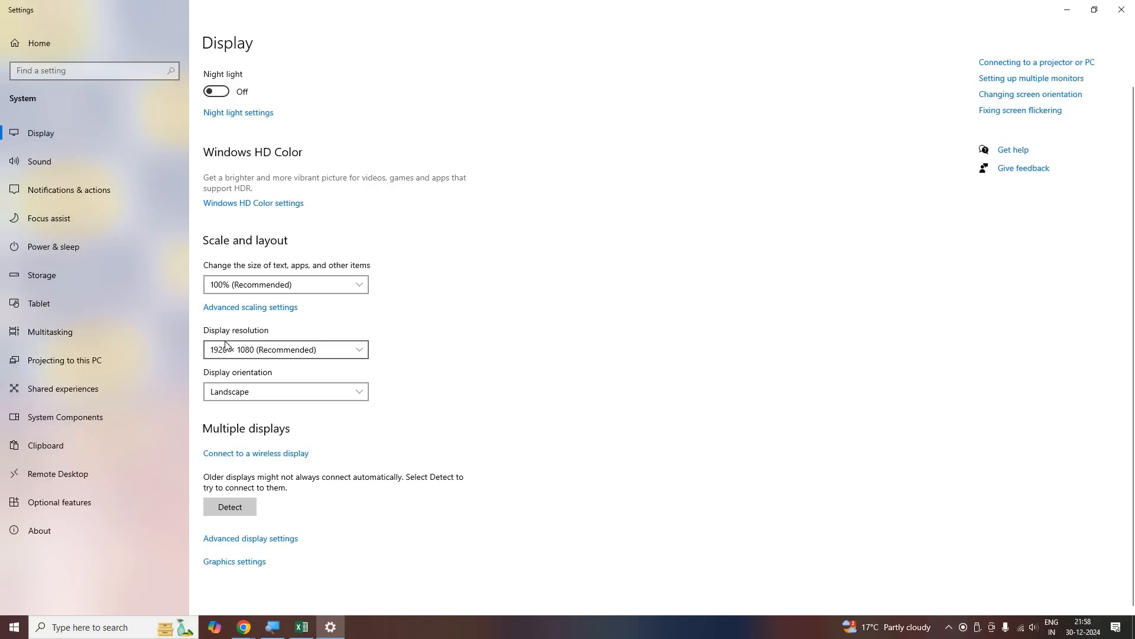
click(1128, 13)
key(alt+Tab)
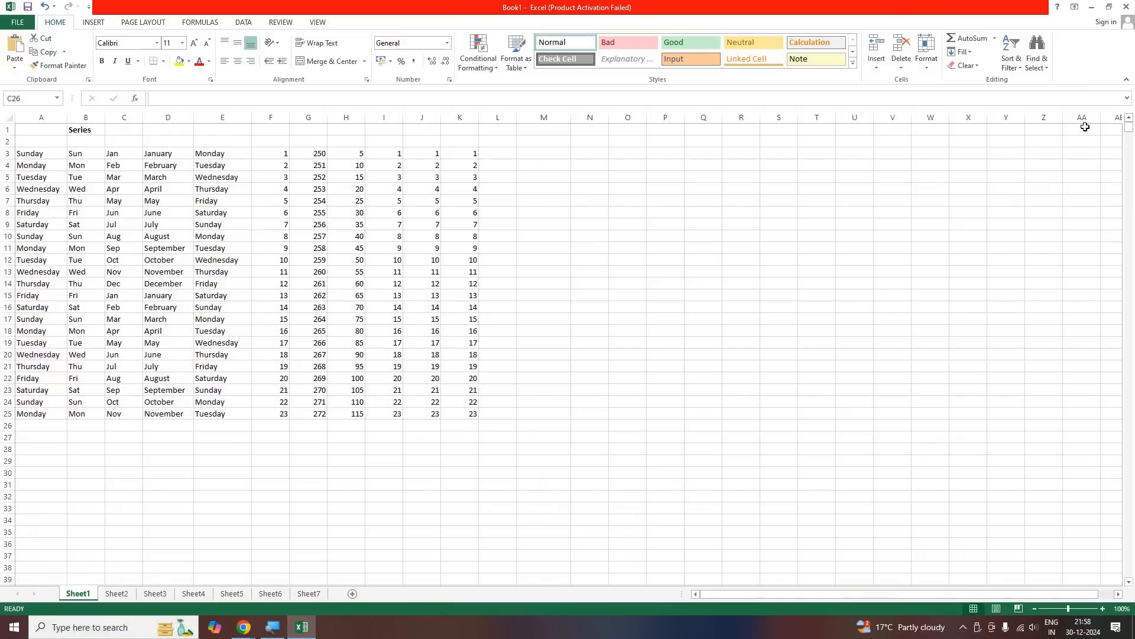
Highlight column Q and the worksheet block A1:R31 for the class, and deselect them
click(717, 118)
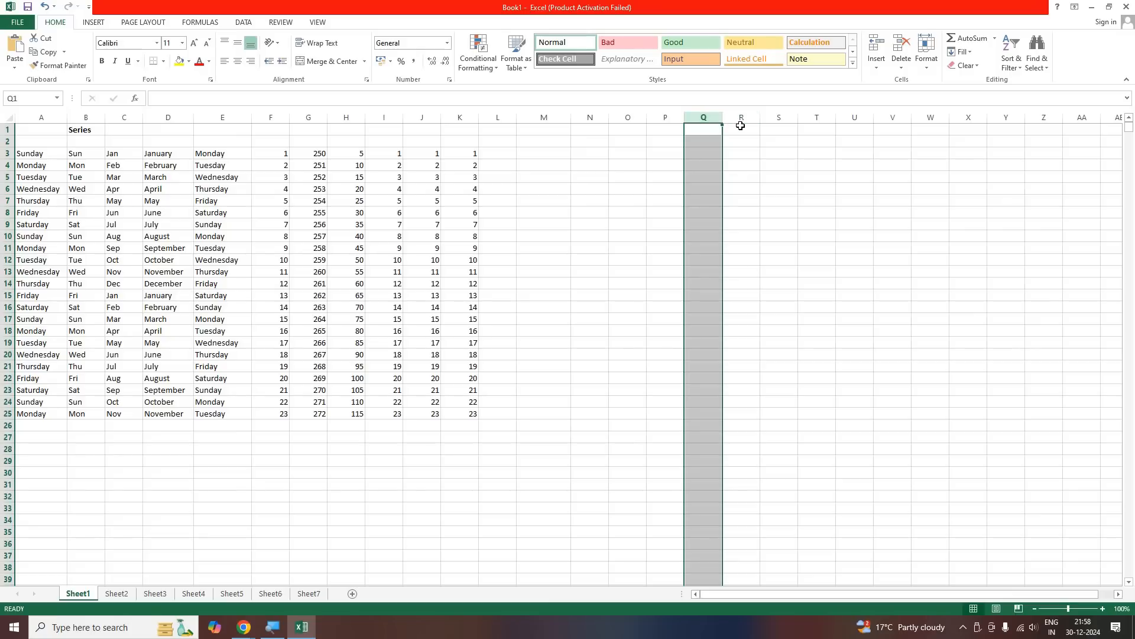
click(740, 130)
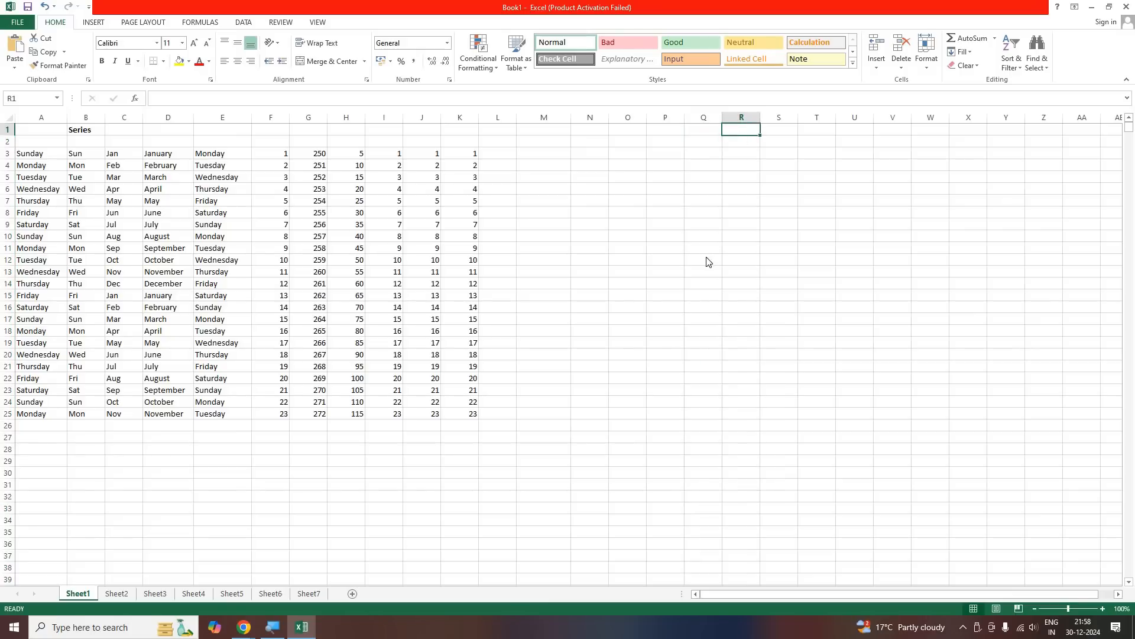
drag(734, 136, 43, 487)
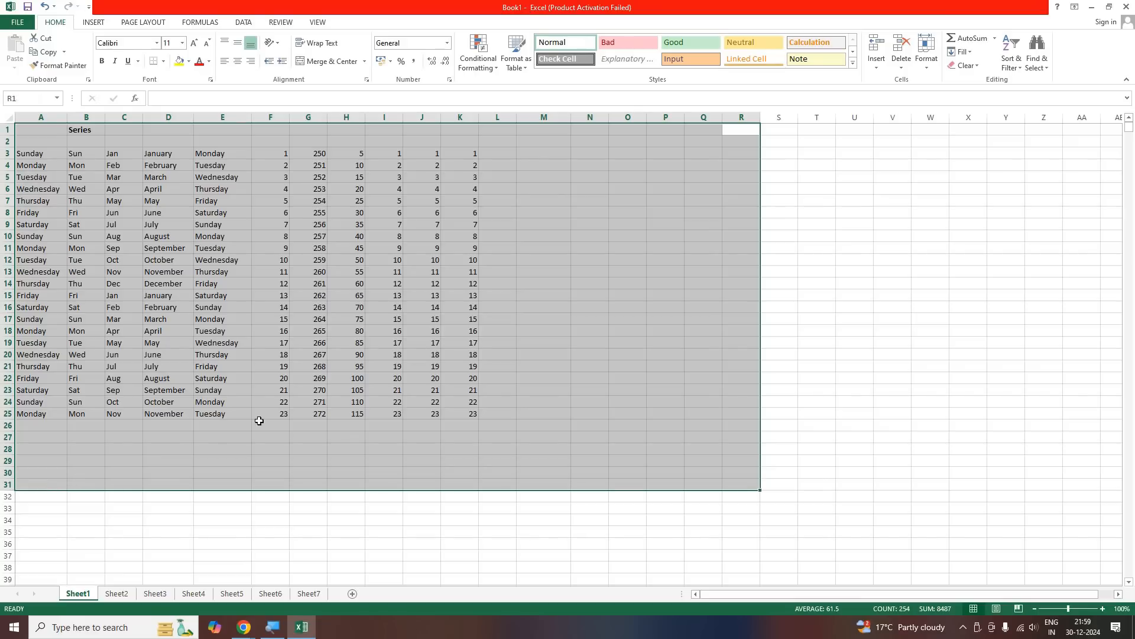
click(85, 472)
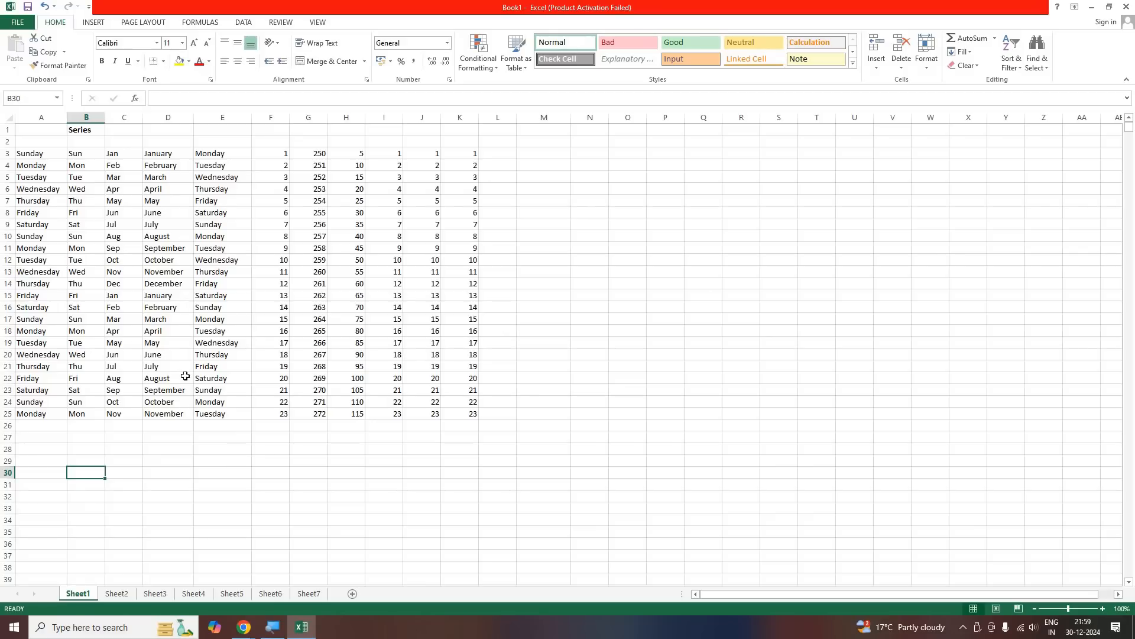
Point out the repeating weekday cycle in column A by selecting cells A3, A6 and A10 in turn
click(32, 155)
click(39, 188)
click(34, 234)
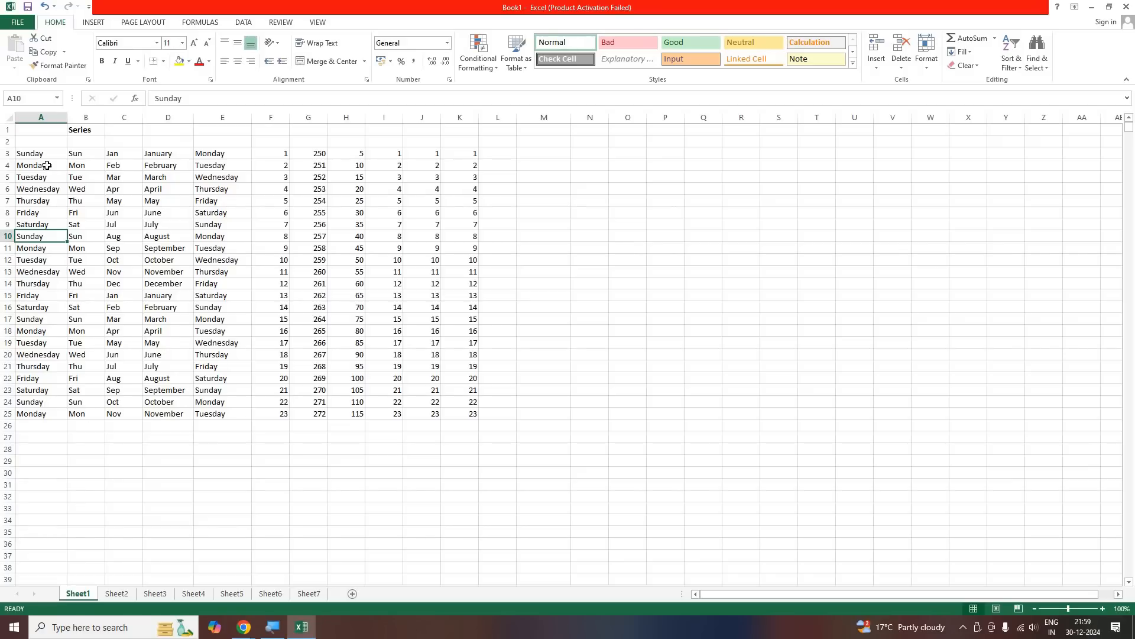
Insert a blank column in front of the full weekday names in column A and widen it slightly
click(40, 157)
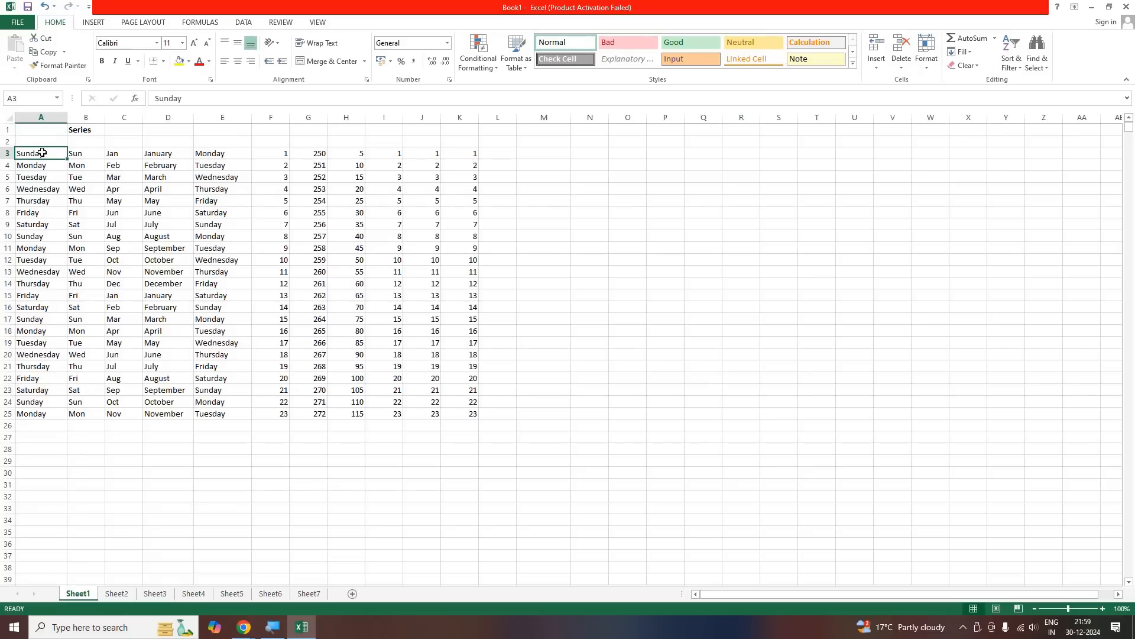
key(Down)
key(Down)
key(Down)
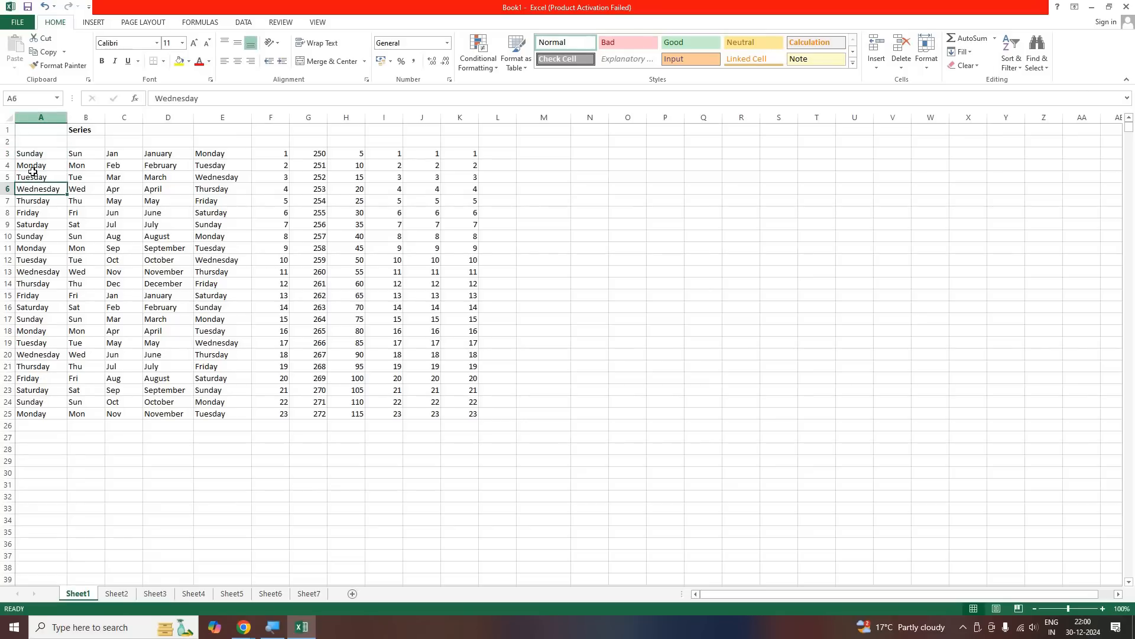
right_click(37, 119)
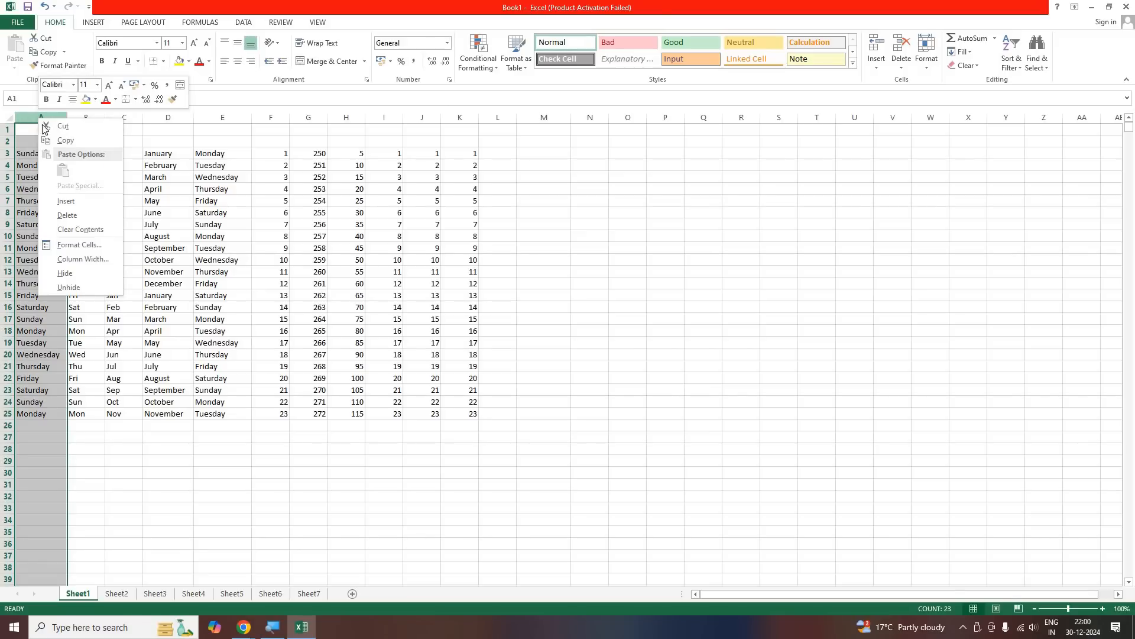
click(69, 201)
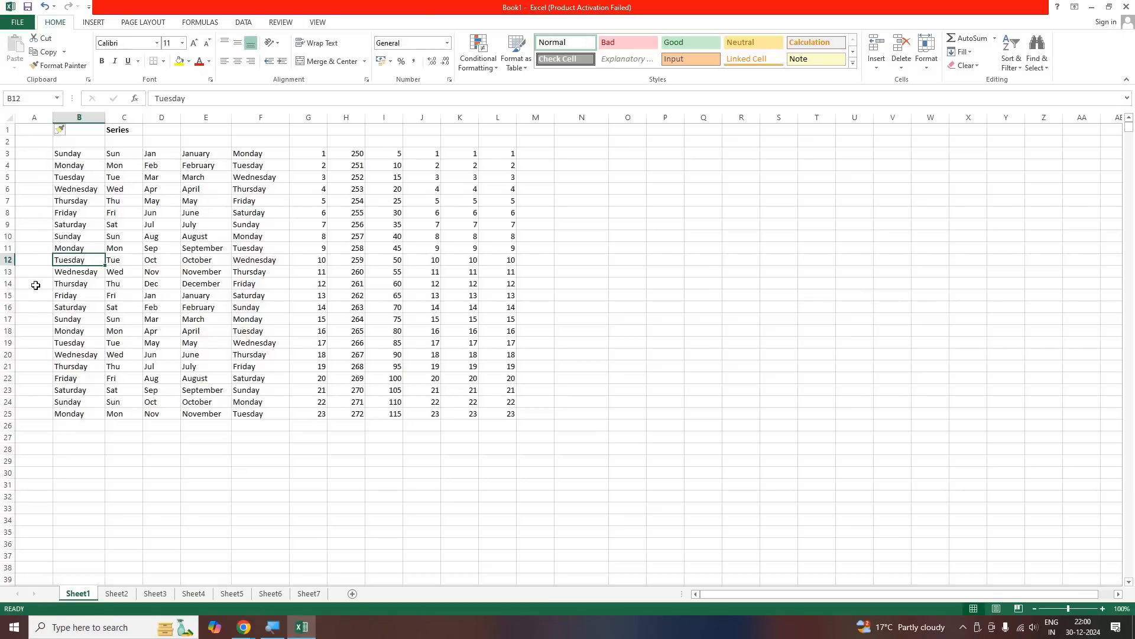
click(33, 154)
mouse_move(52, 116)
mouse_down()
mouse_move(76, 116)
mouse_move(66, 118)
mouse_up()
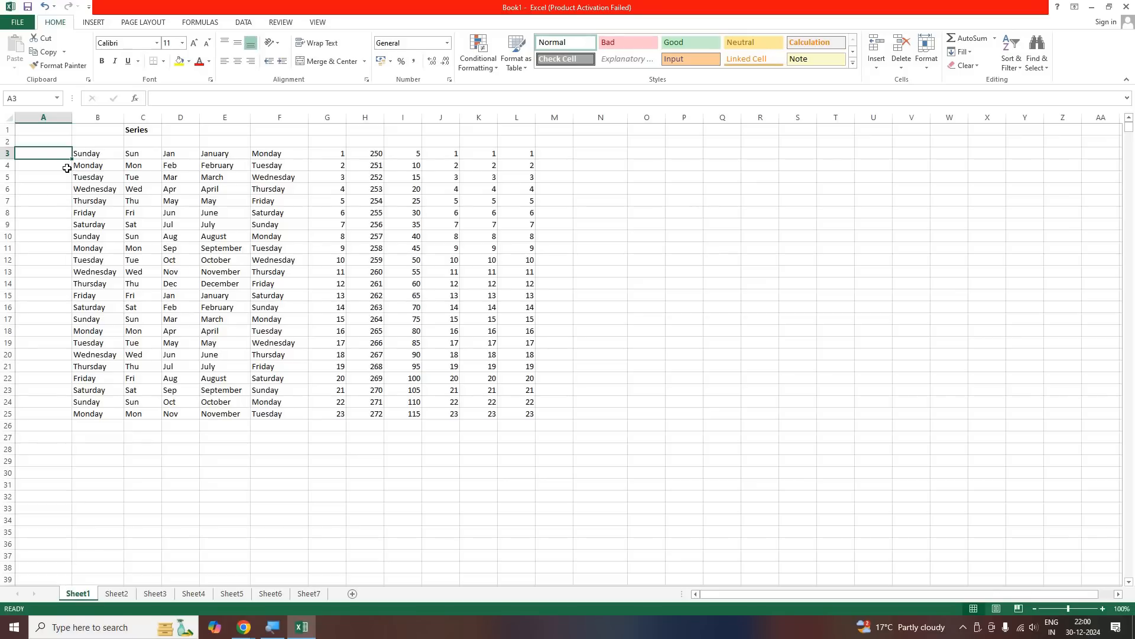
Delete the blank column A in front of the weekday series and deselect the column
right_click(43, 121)
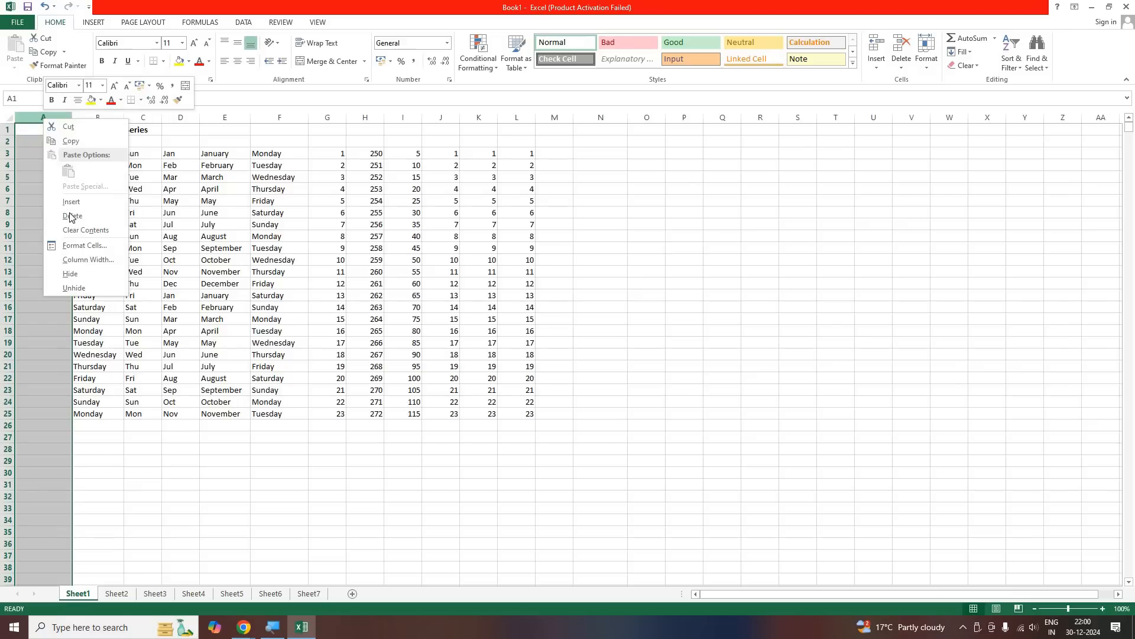
click(71, 214)
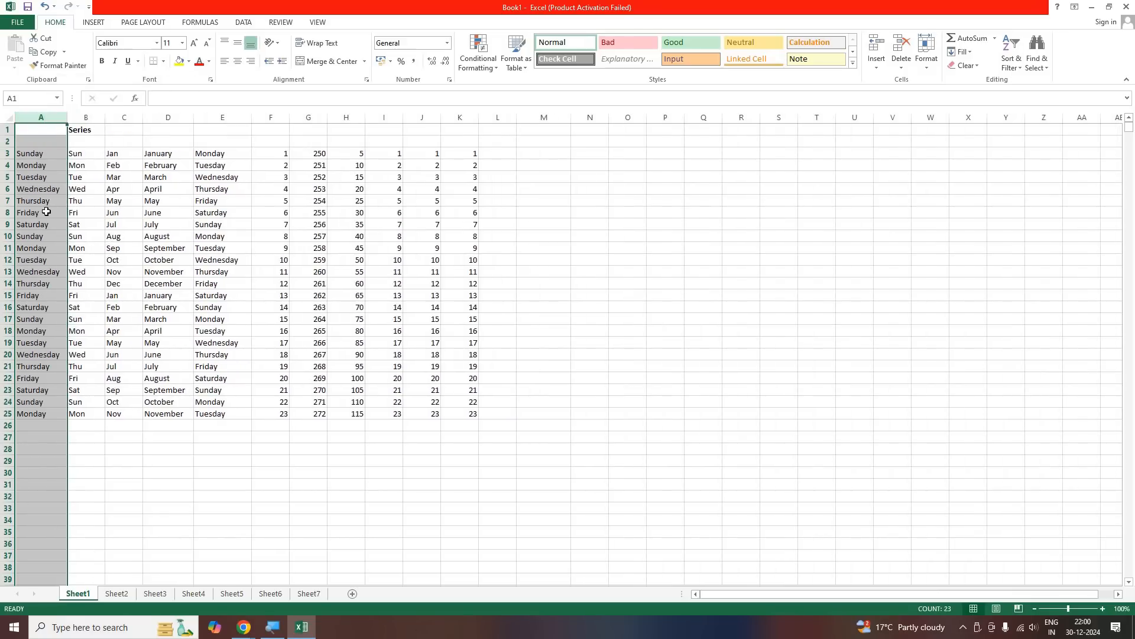
click(46, 212)
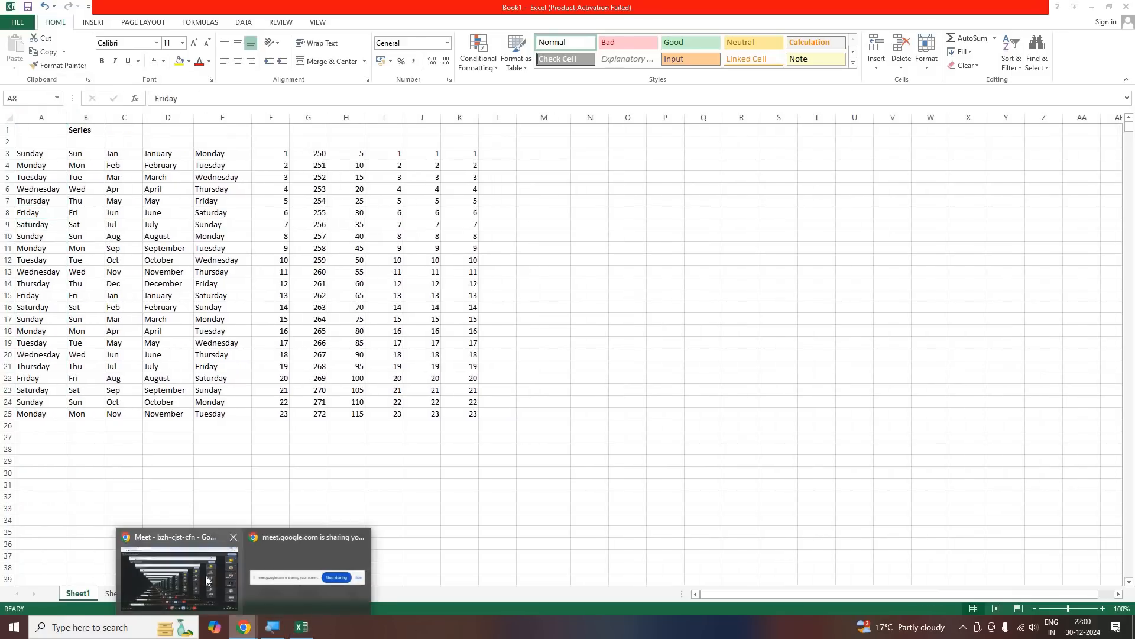
Look in on the Google Meet call and return to the Excel worksheet
click(206, 574)
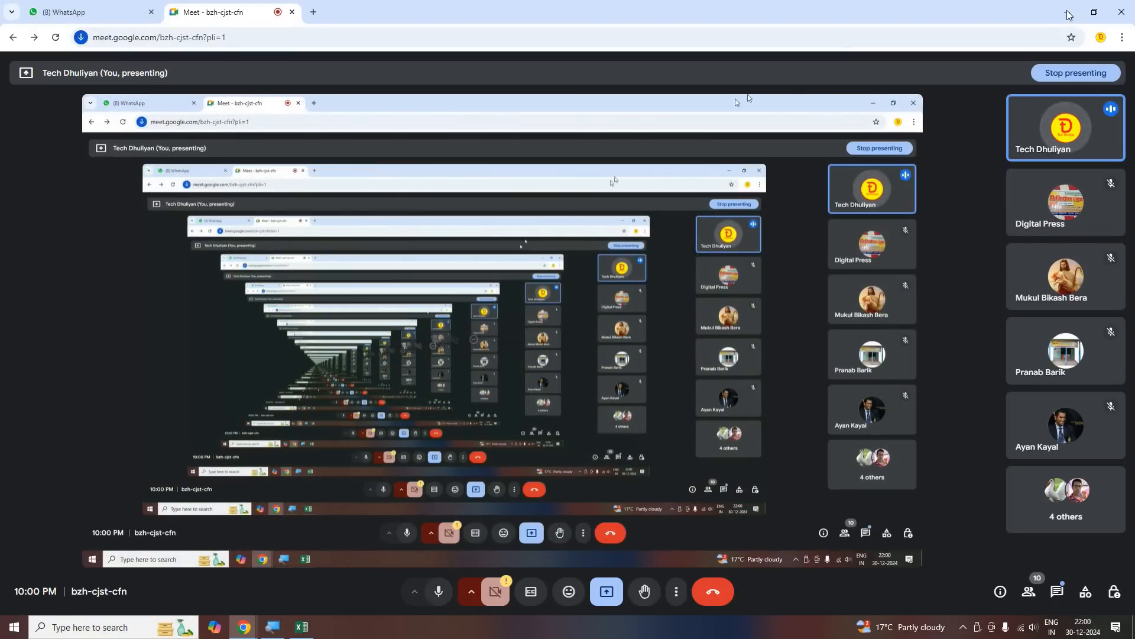
click(1068, 12)
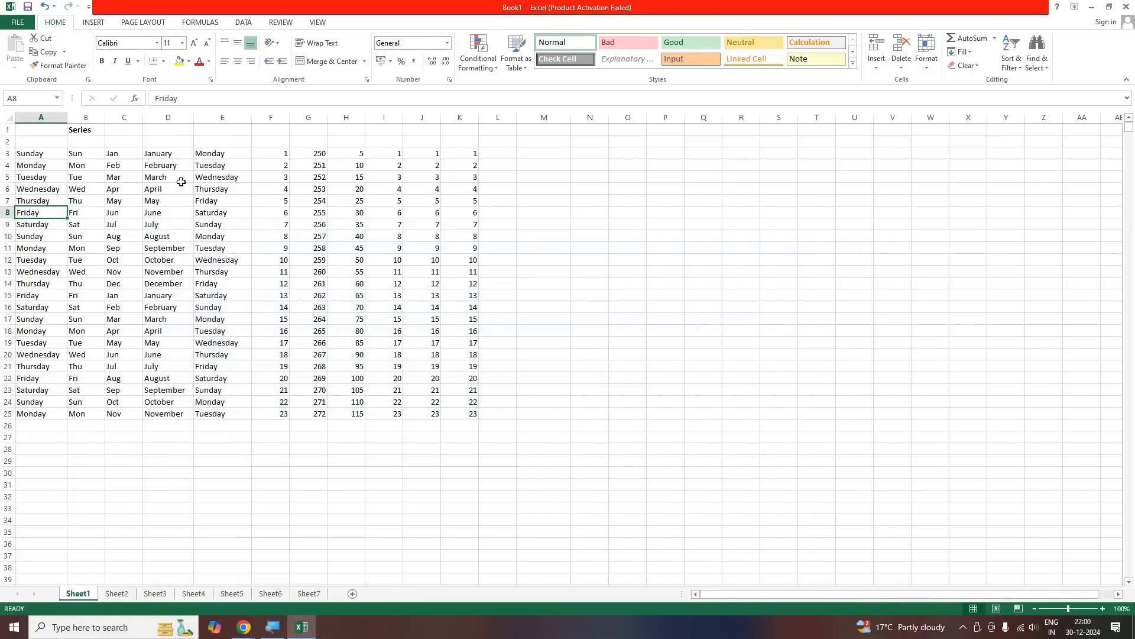
Delete the empty row 2 between the Series heading and the data, and deselect the row
right_click(5, 142)
click(36, 238)
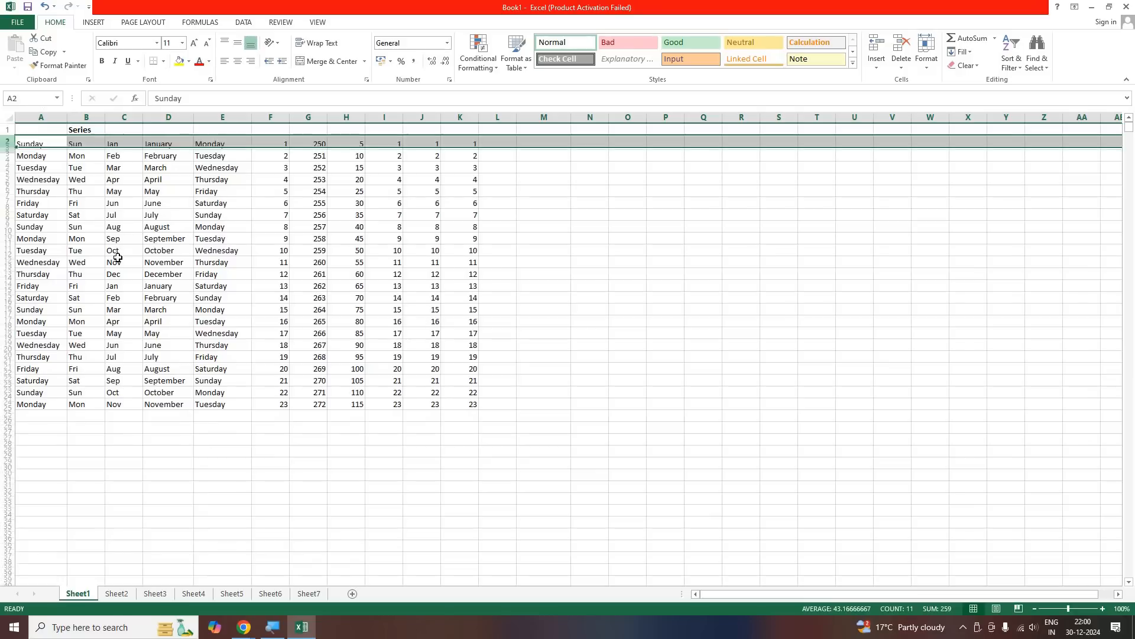
click(117, 259)
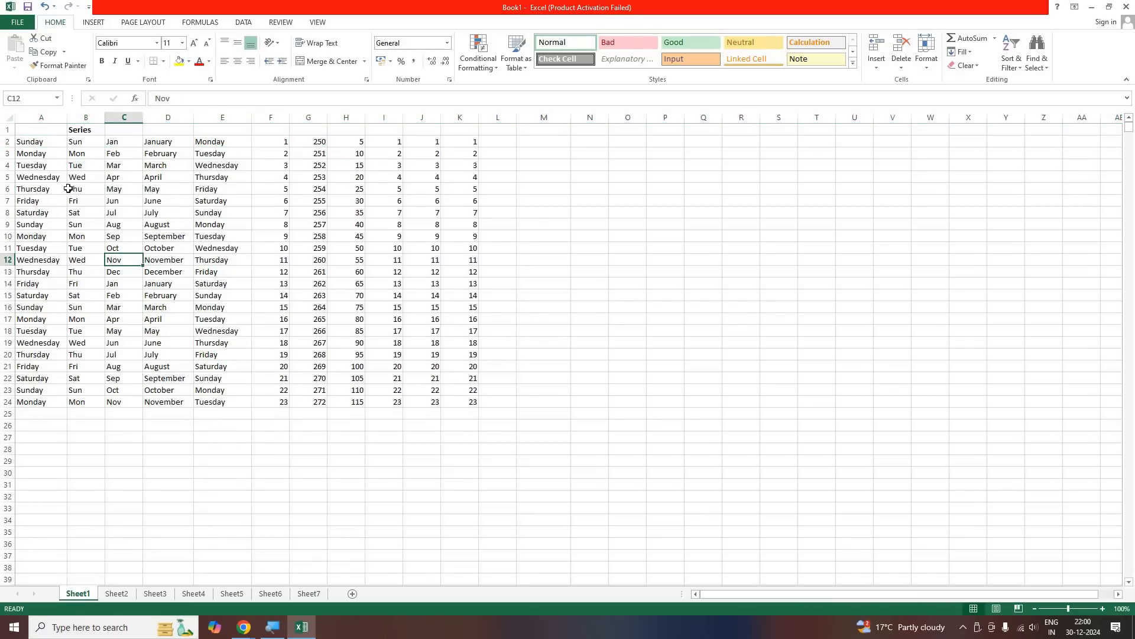
Insert a blank row at row 2, above the first row of the series data, and deselect it
right_click(9, 143)
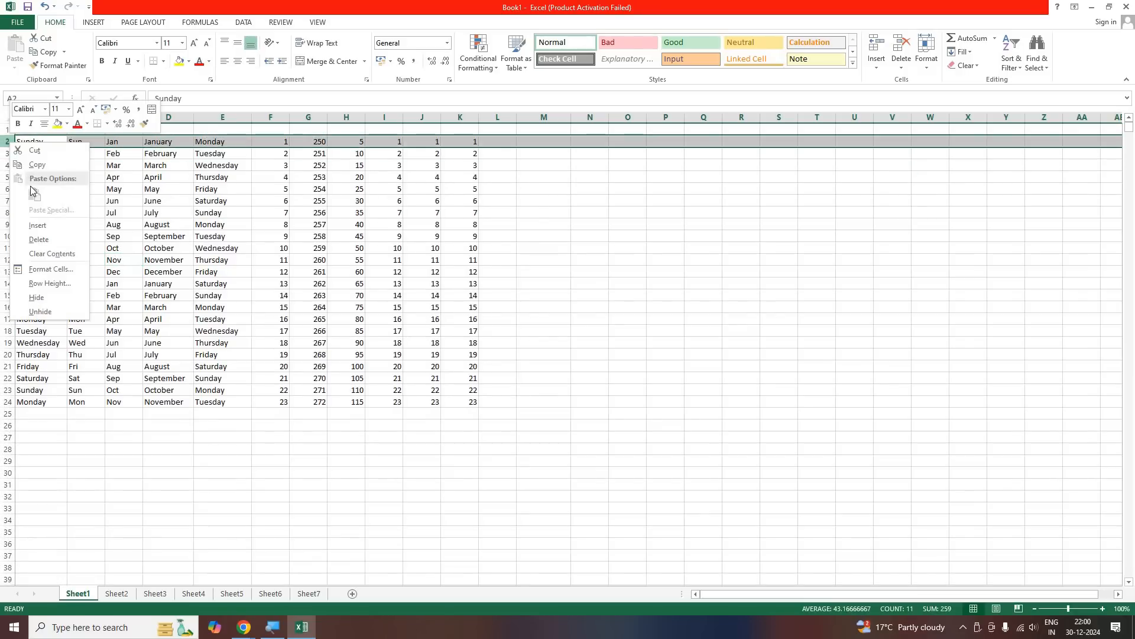
click(39, 226)
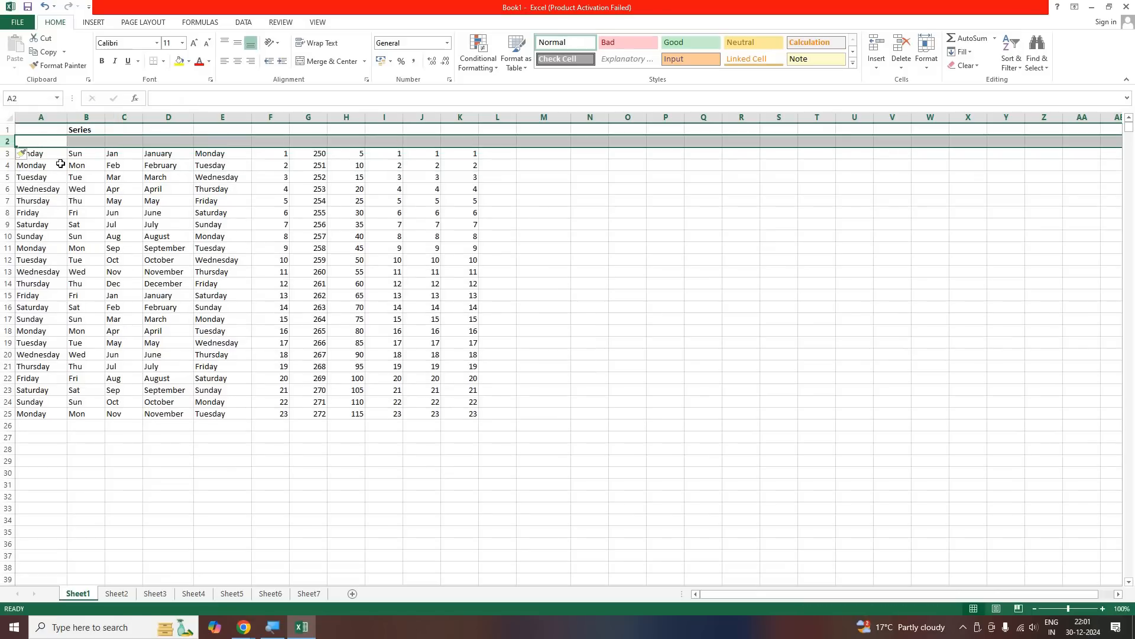
click(16, 140)
click(30, 201)
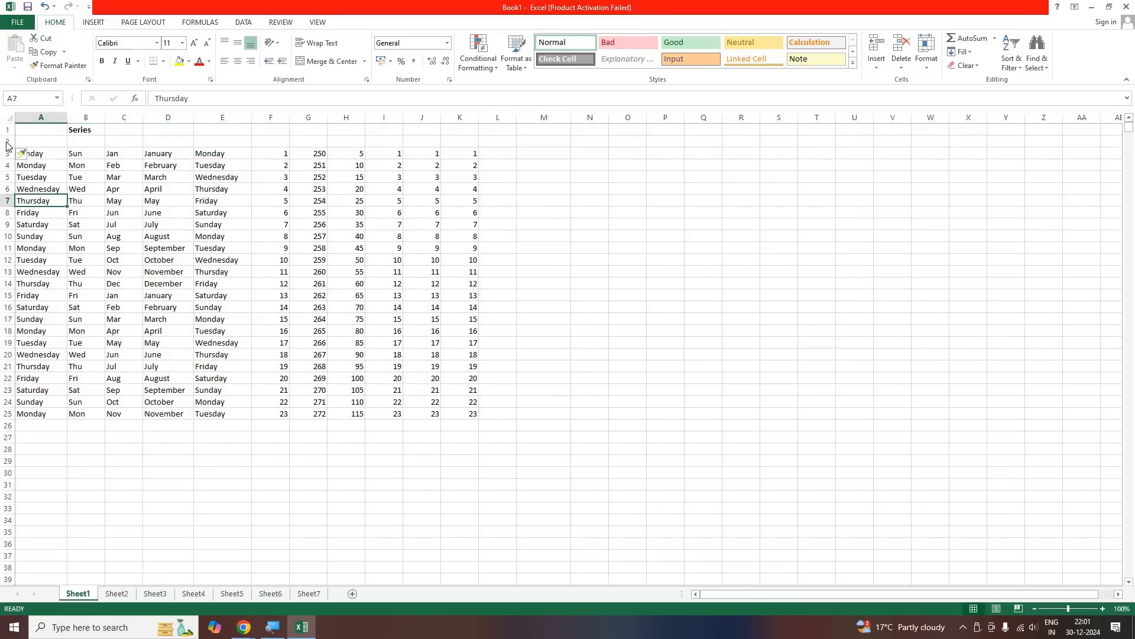
Delete the blank row 2 beneath the Series heading and select cell A26
right_click(8, 142)
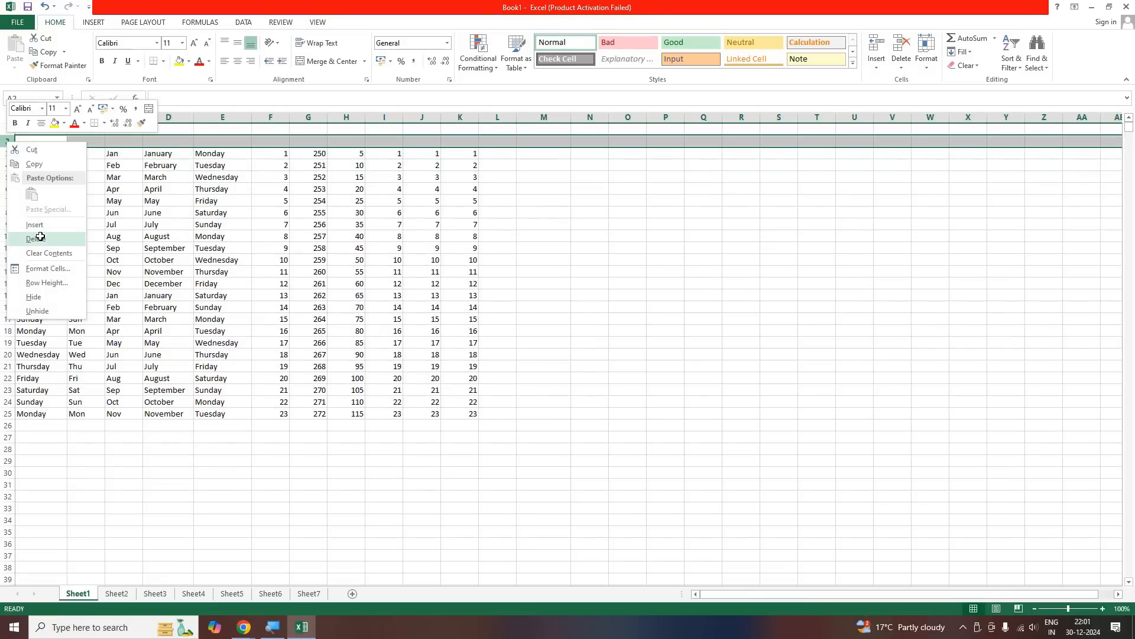
click(39, 239)
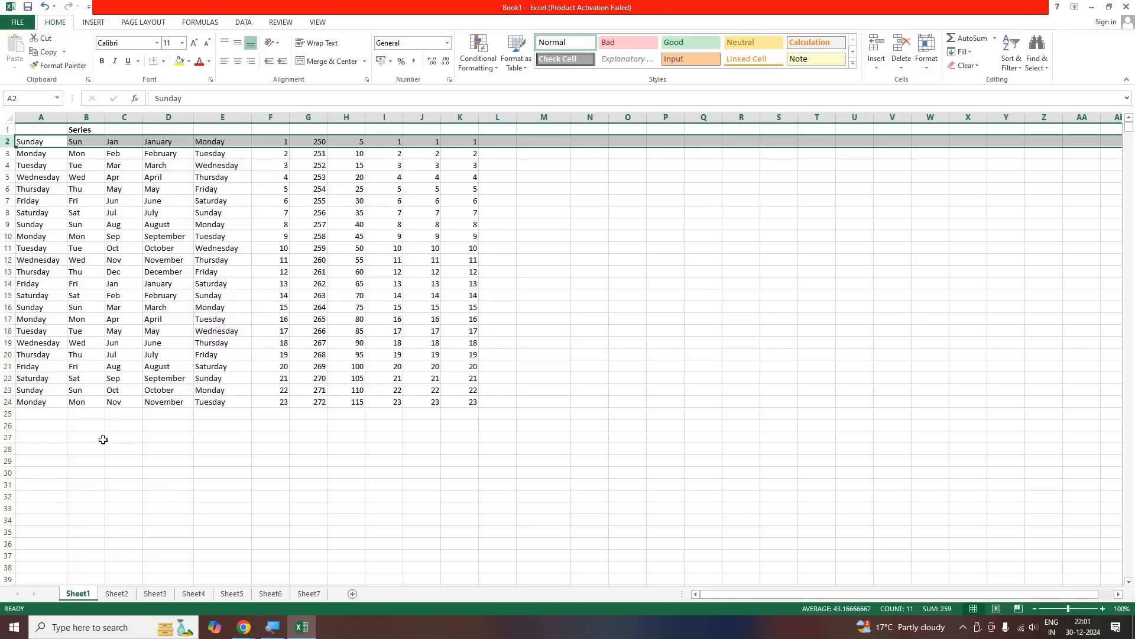
click(61, 424)
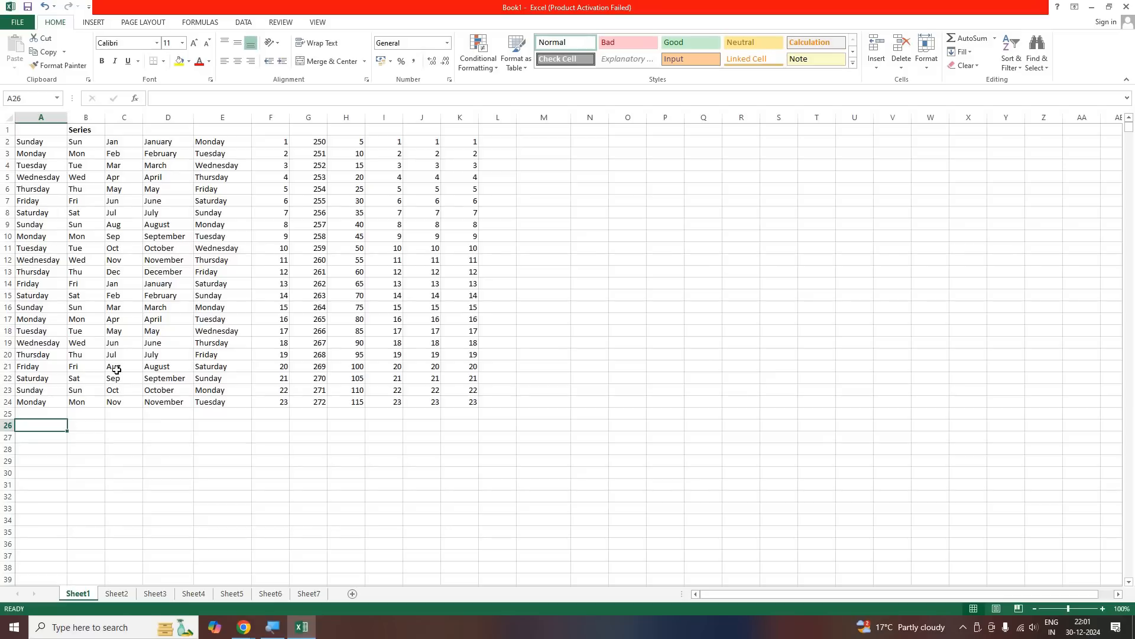
Insert a blank column at column F, between the weekday names and the number series
right_click(46, 117)
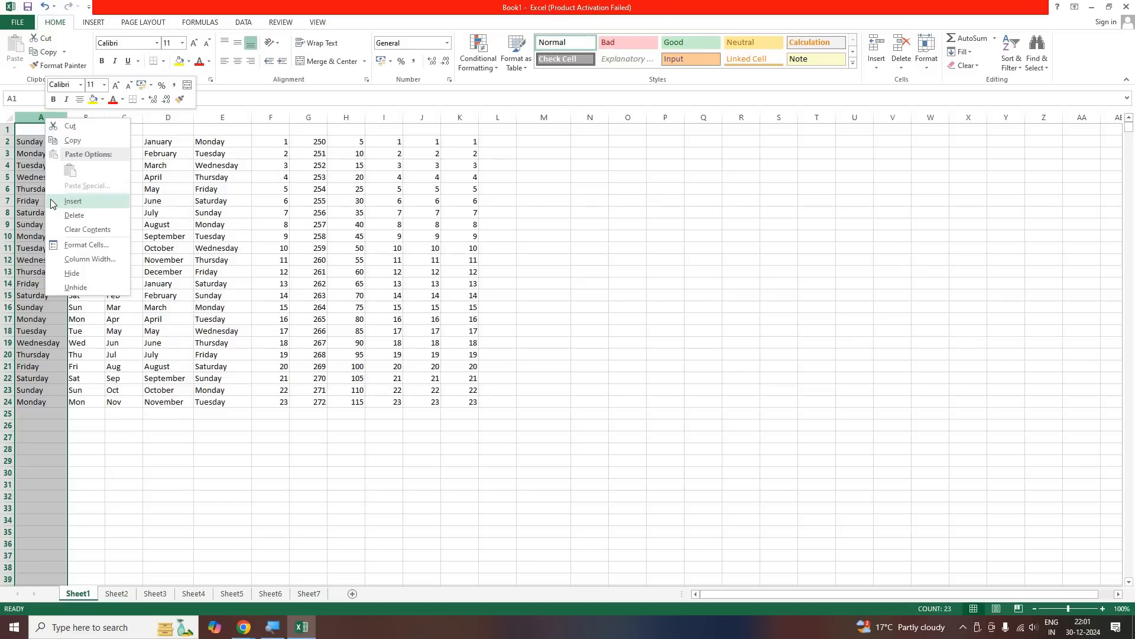
click(284, 242)
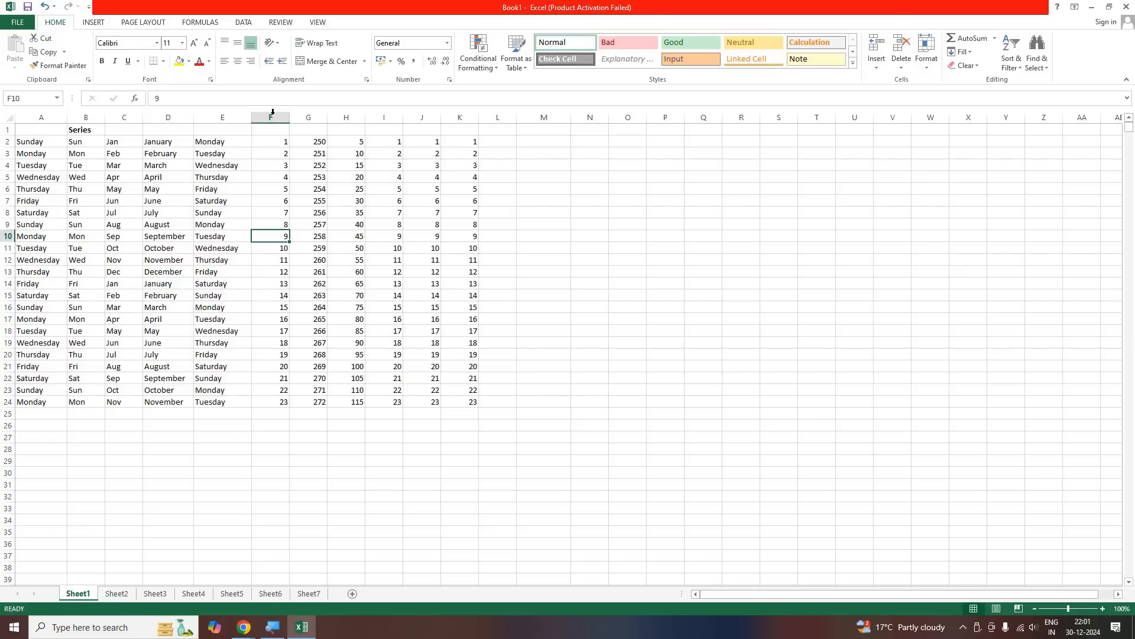
right_click(274, 121)
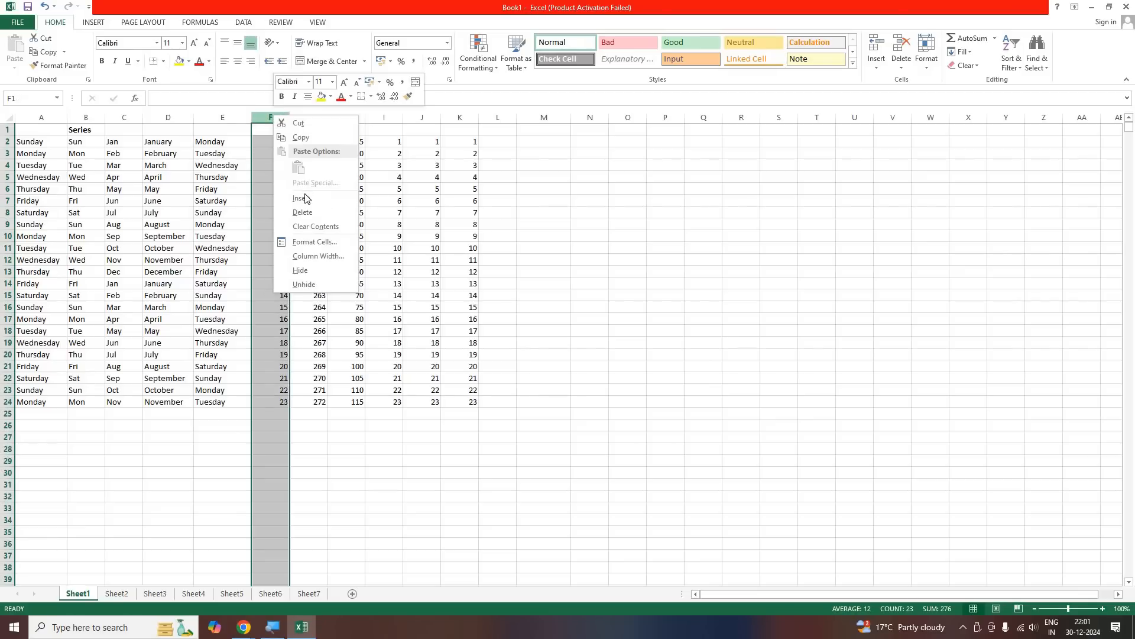
key(i)
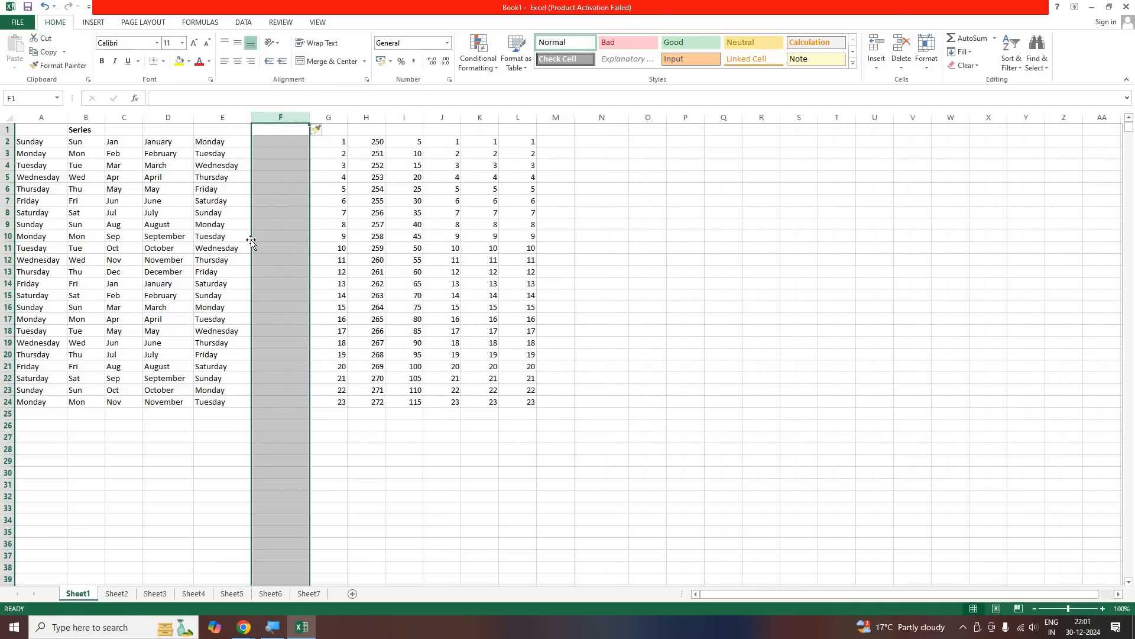
click(277, 237)
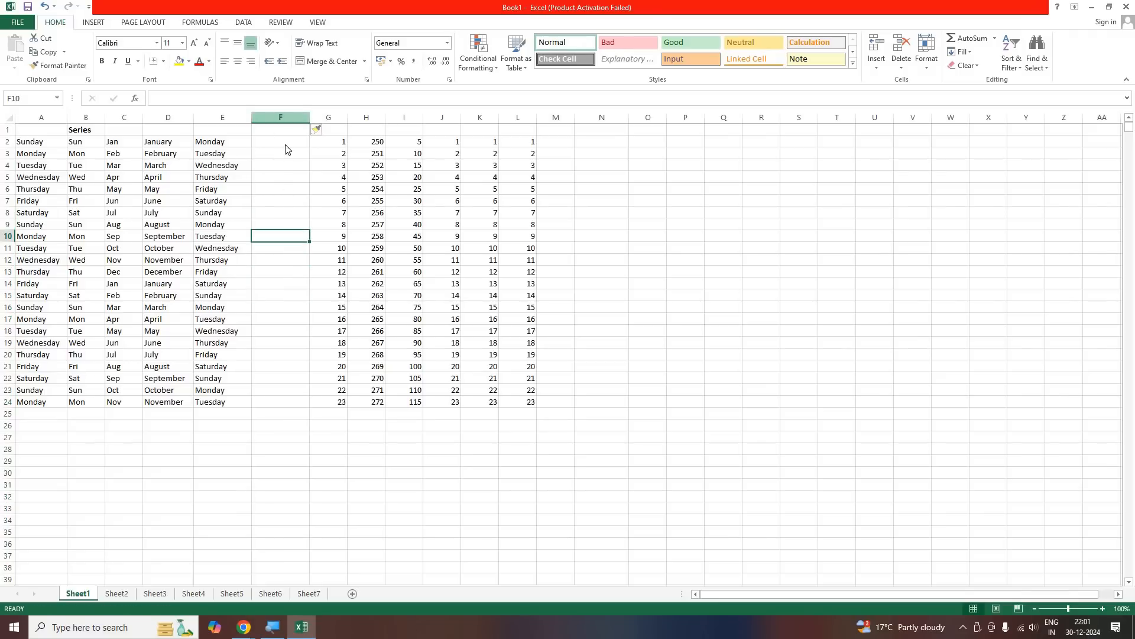
Delete the blank column F and select cell E13
right_click(282, 118)
click(313, 215)
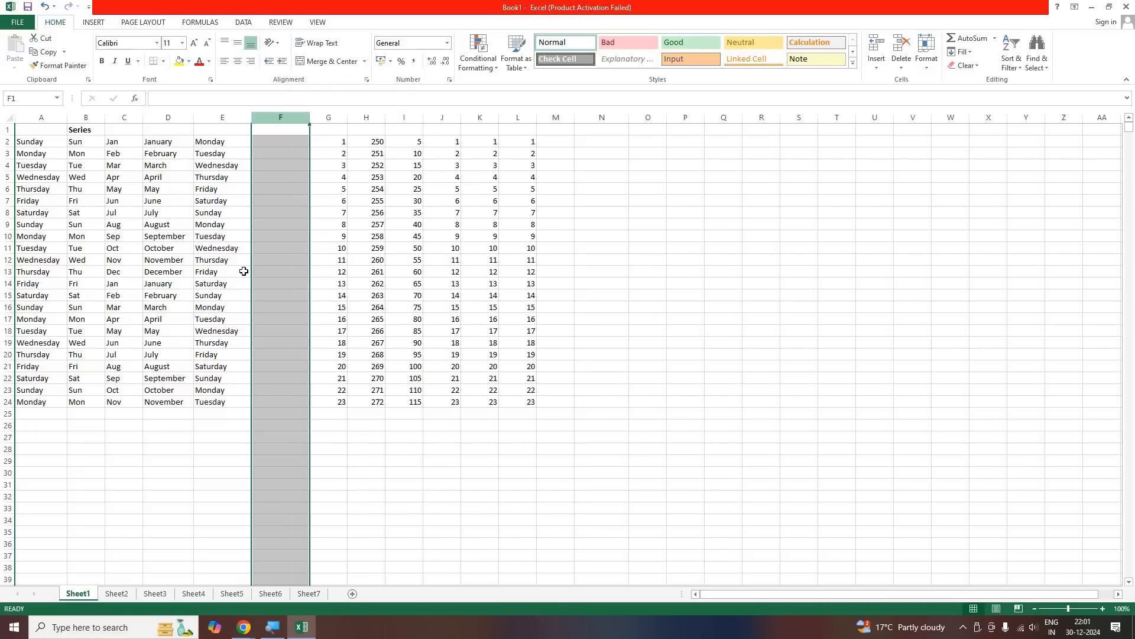
click(245, 274)
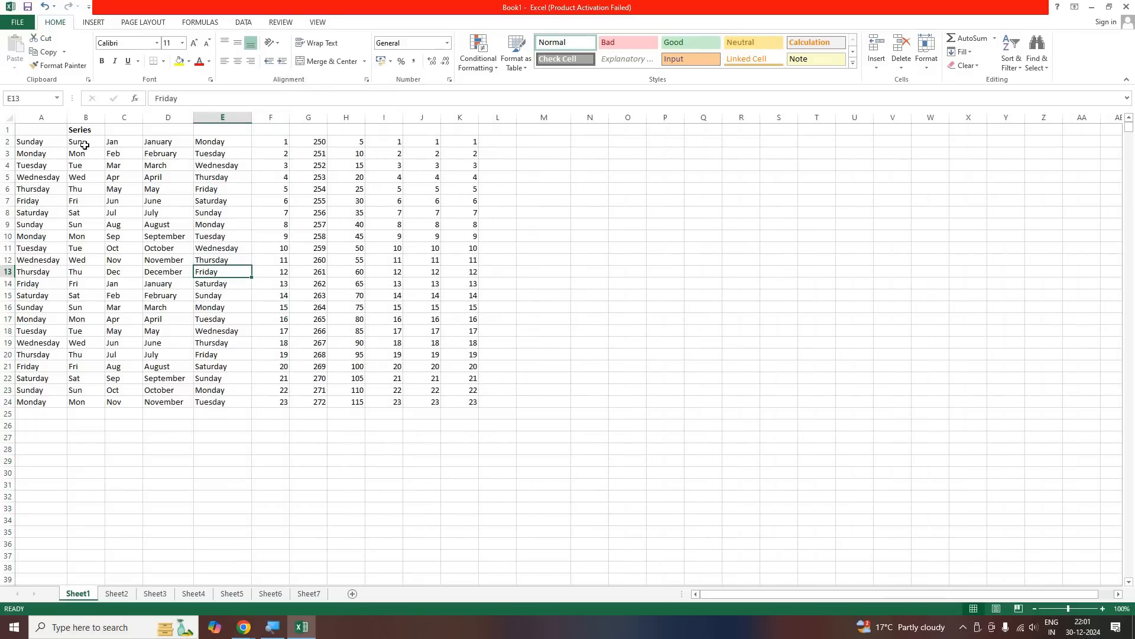
Insert an empty row at row 2 for the class again and select cell L11
right_click(8, 144)
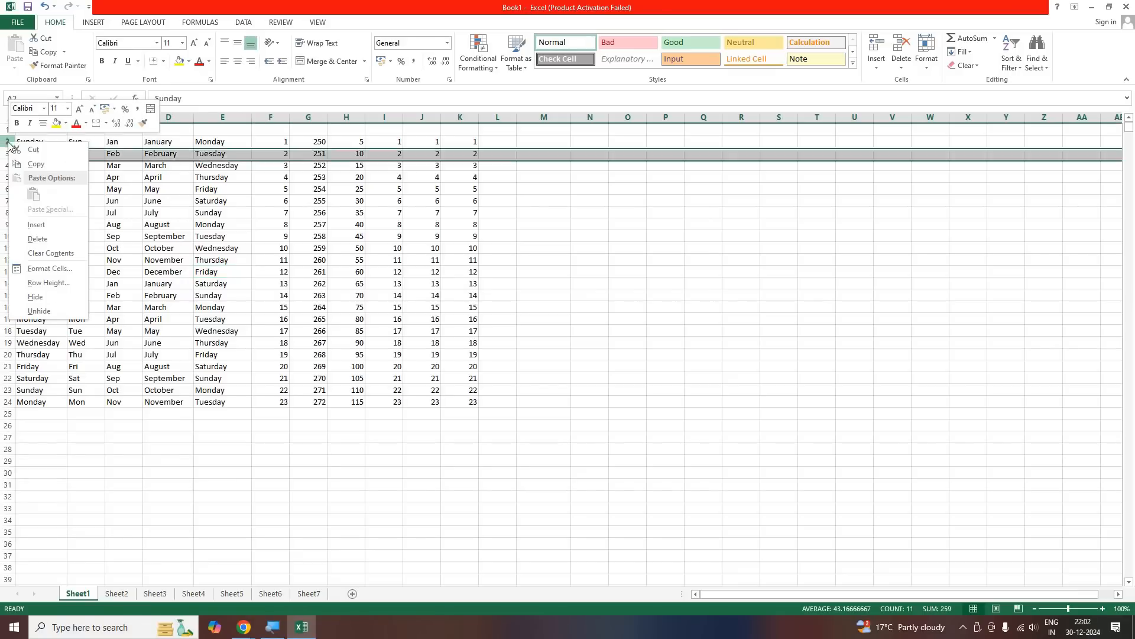
click(47, 226)
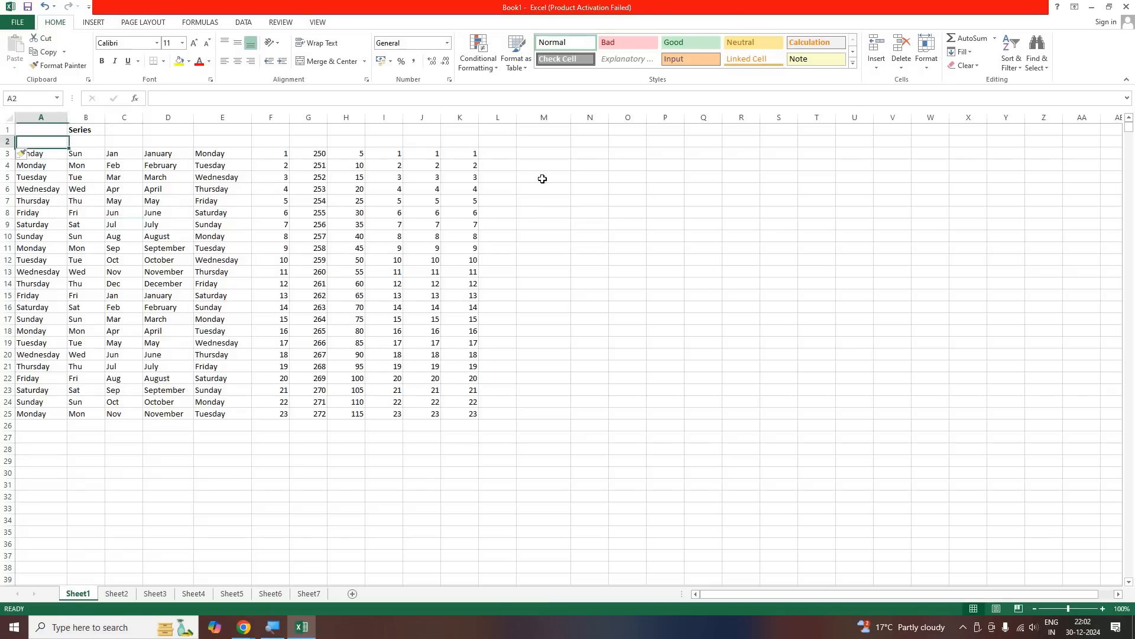
click(498, 247)
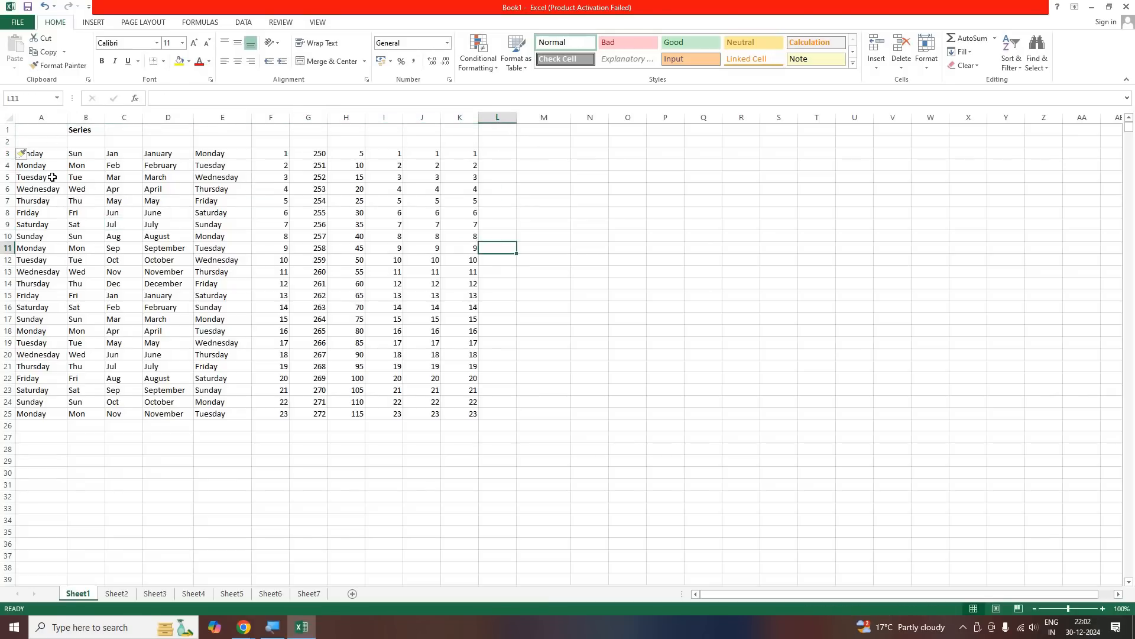
Delete the empty row 2 again and select cell A10
right_click(6, 143)
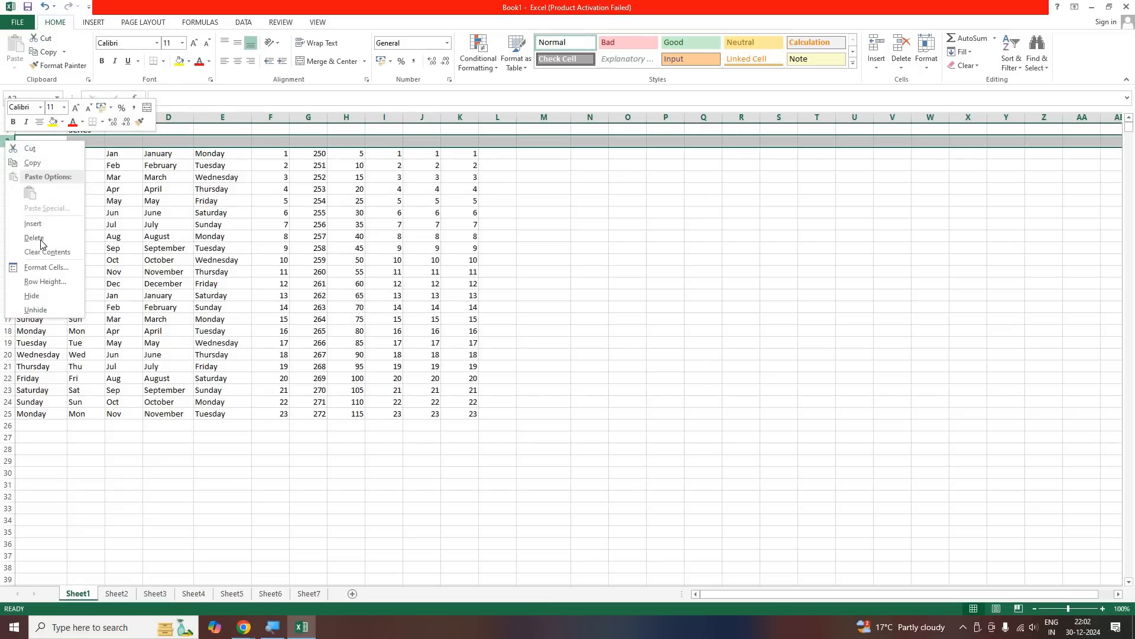
click(62, 237)
click(62, 235)
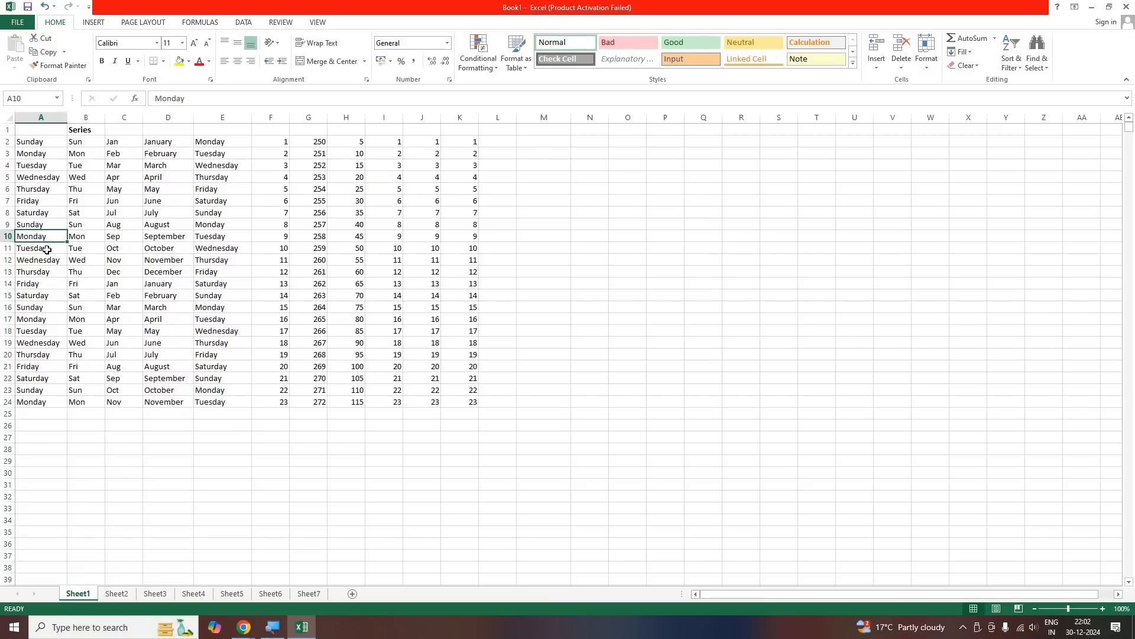
Move through the weekday cells to A5, select all of column A and insert two blank columns before it
key(Down)
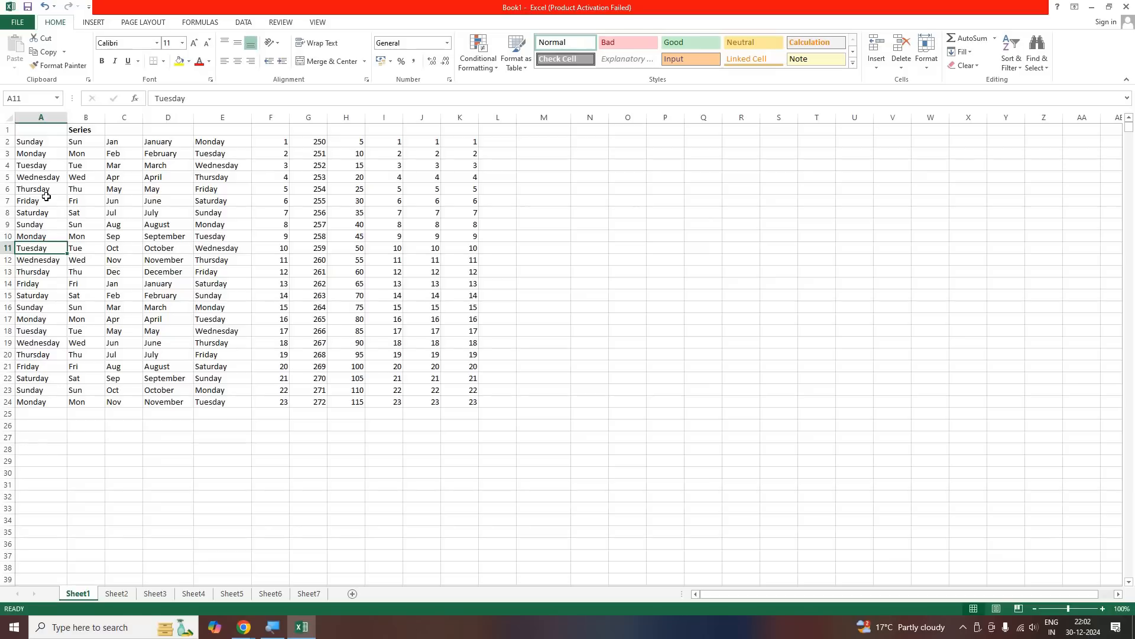
key(Up)
key(Up)
key(Up)
key(Up)
key(Up)
key(Down)
key(Down)
key(Up)
key(Up)
key(Up)
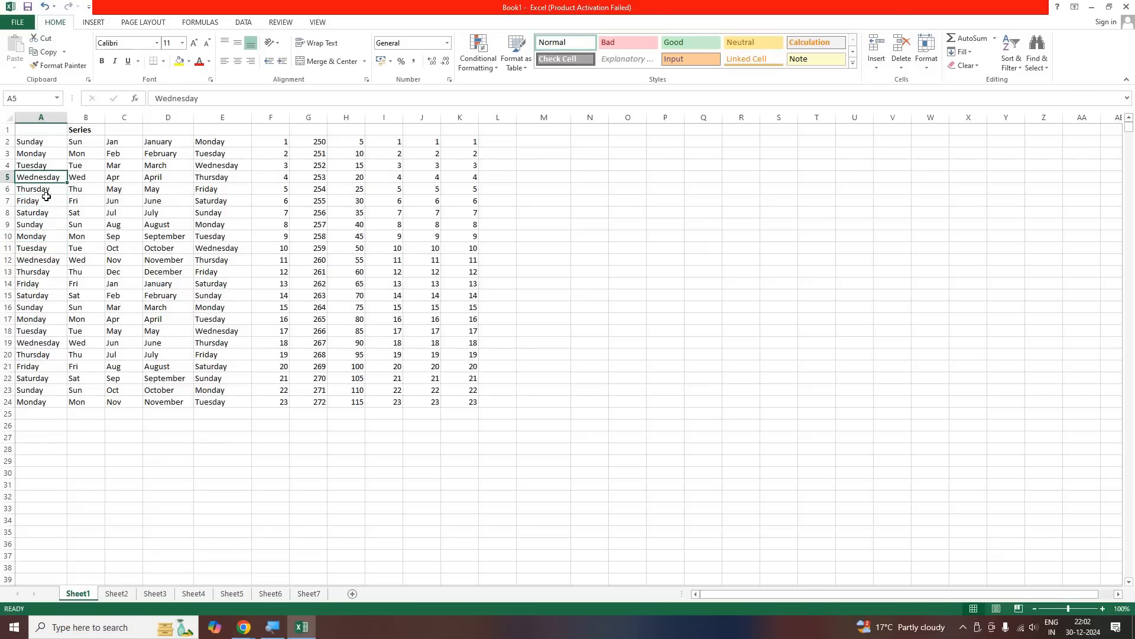
key(ctrl+space)
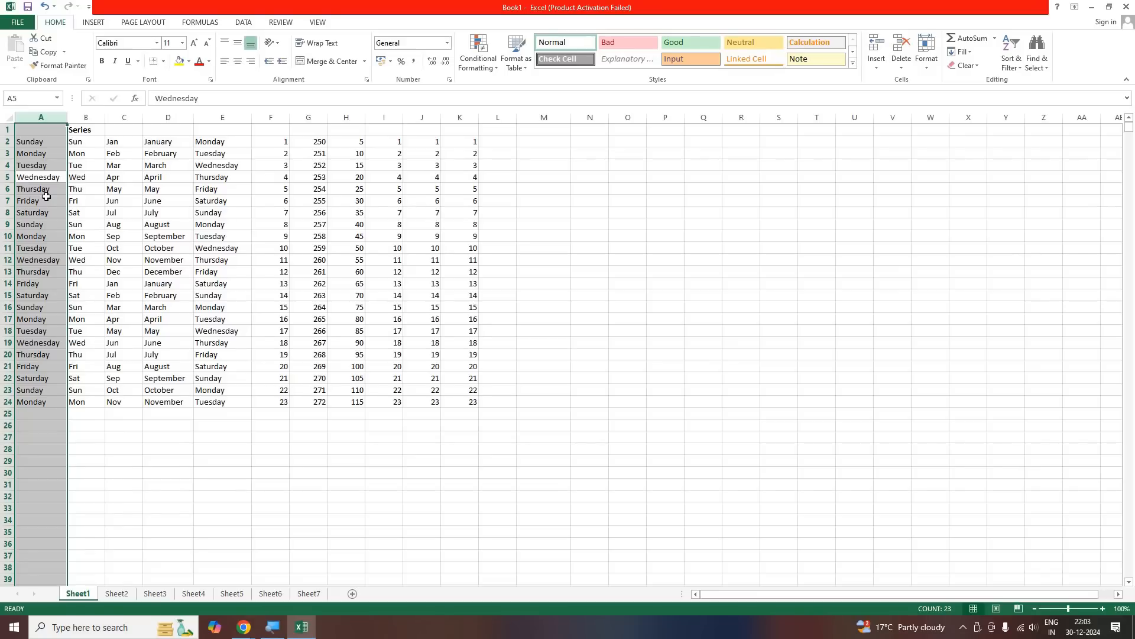
key(ctrl+shift+plus)
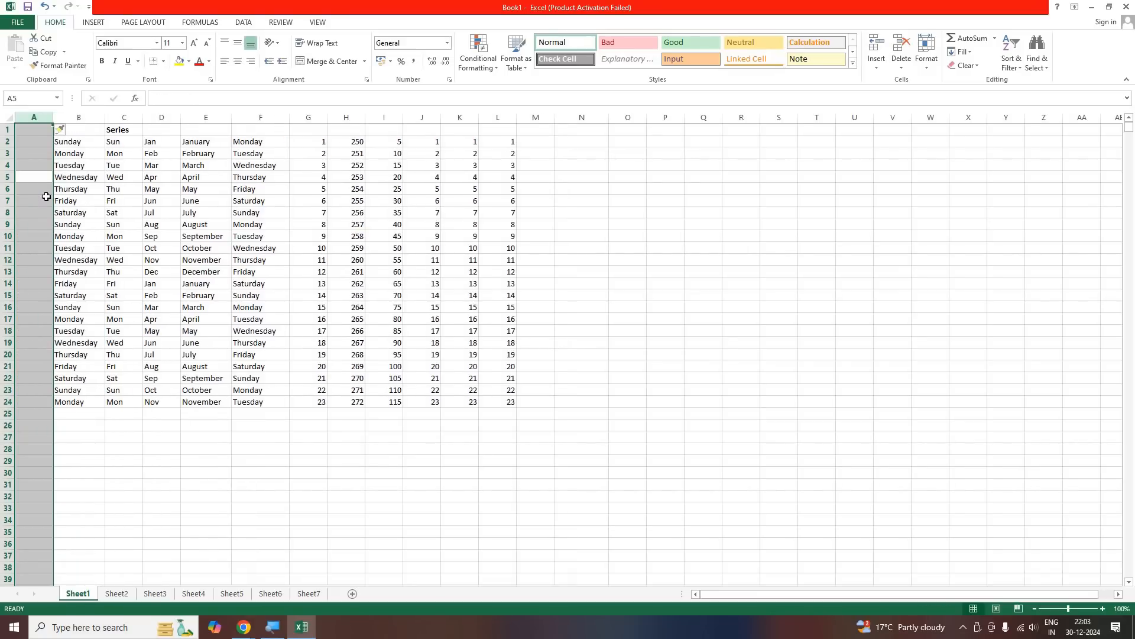
key(ctrl+shift+plus)
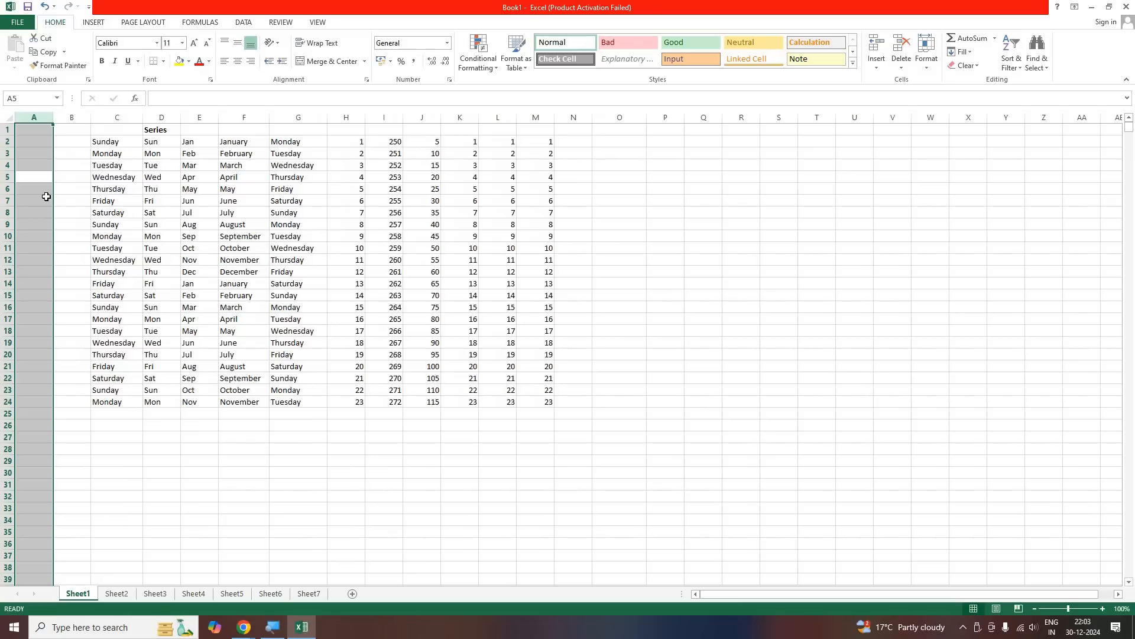
Insert several more blank columns before the weekday column, with all of column A selected
key(ctrl+shift+plus)
key(ctrl+shift+plus)
key(ctrl+shift+plus)
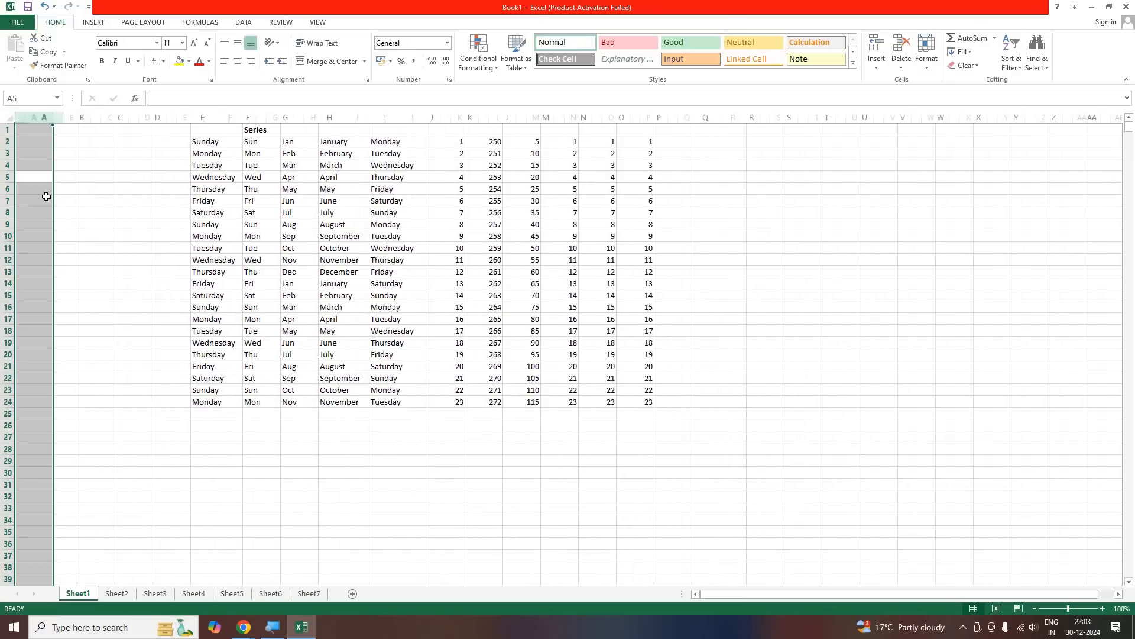
Delete all the blank columns in front of the weekday column
key(ctrl+minus)
key(ctrl+minus)
key(ctrl+minus)
key(ctrl+minus)
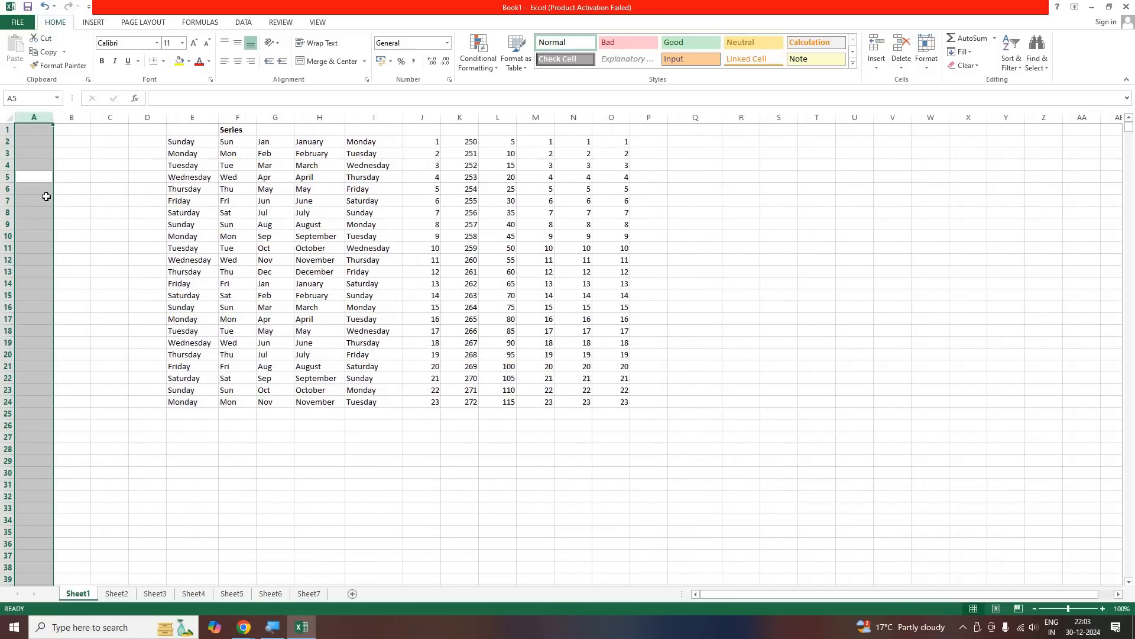
key(ctrl+minus)
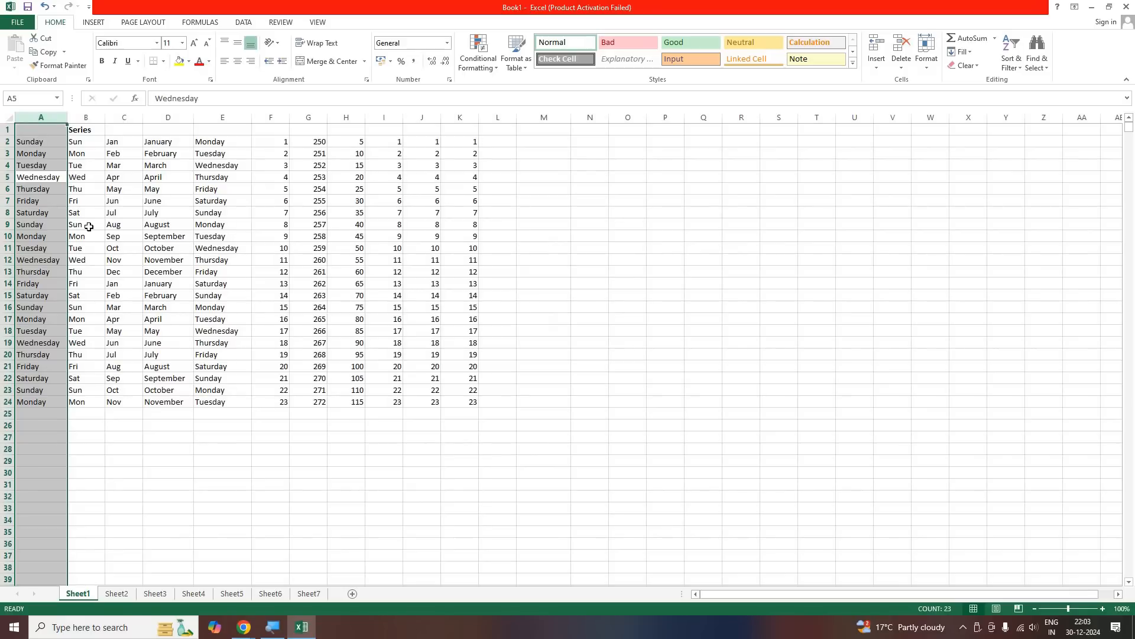
Select all of row 2 and insert five blank rows above the first data row
key(ctrl+Up)
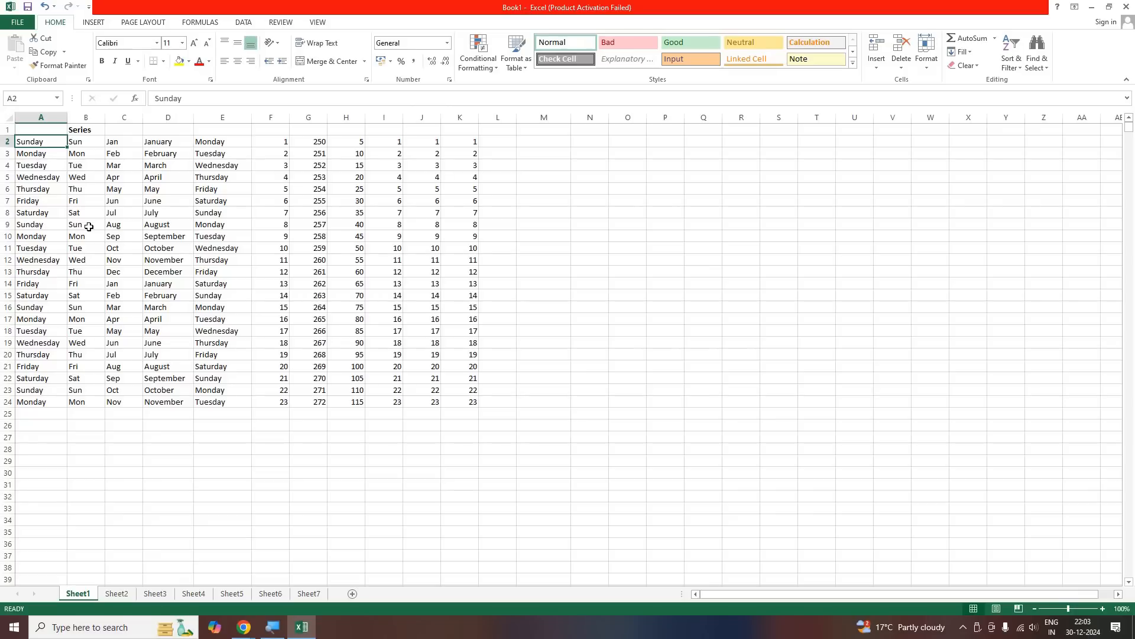
key(shift+space)
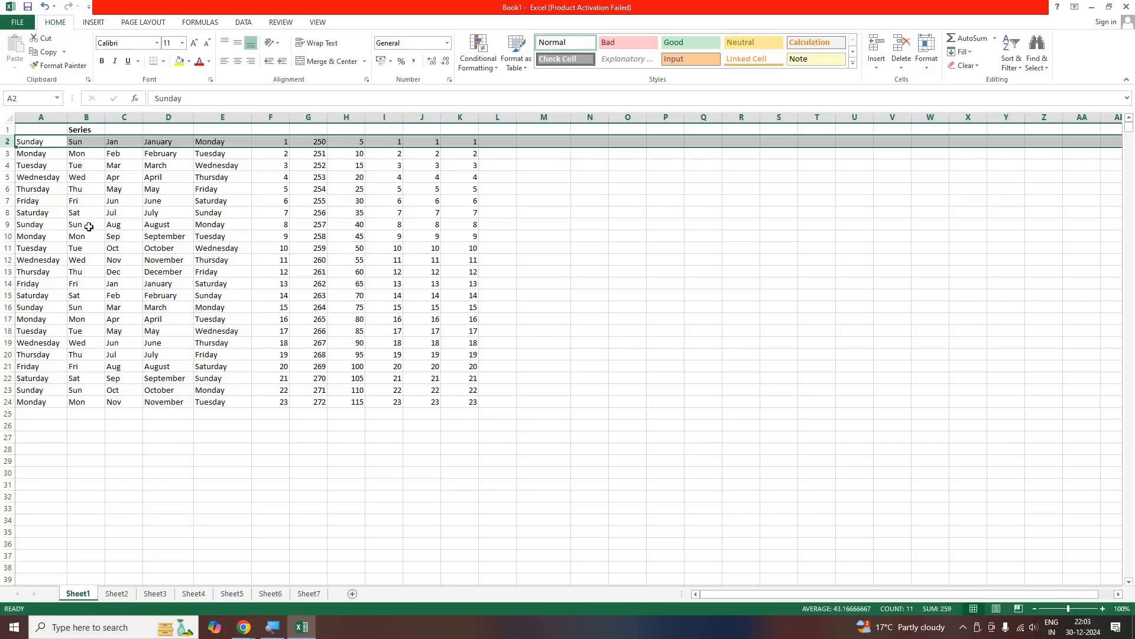
key(ctrl+shift+plus)
key(ctrl+shift+plus)
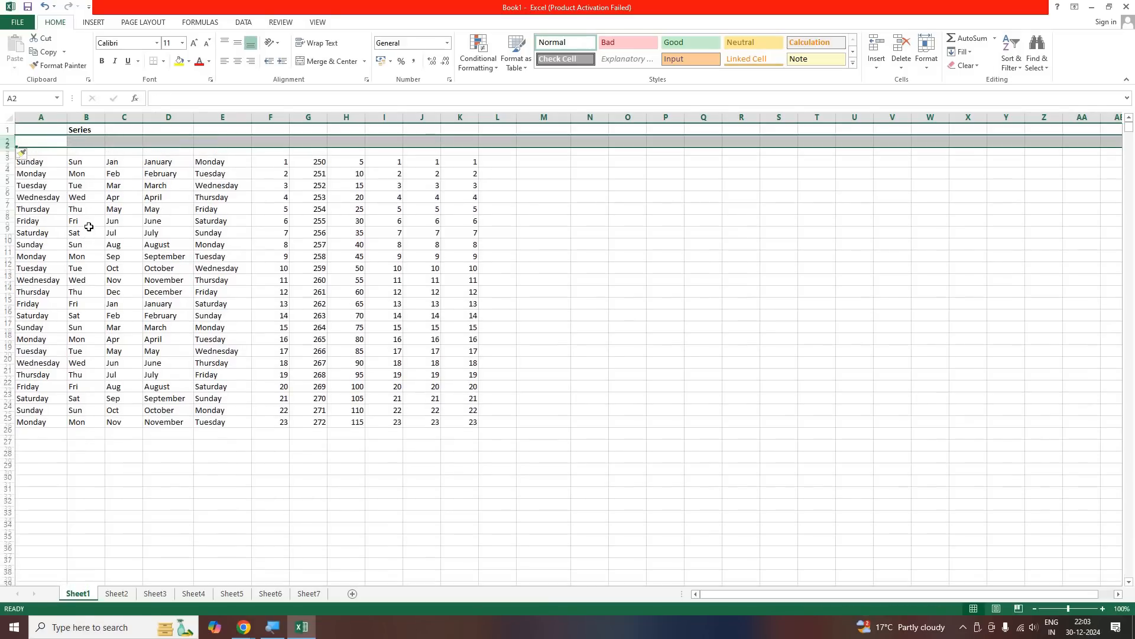
key(ctrl+shift+plus)
key(ctrl+shift+plus)
key(ctrl+shift+plus)
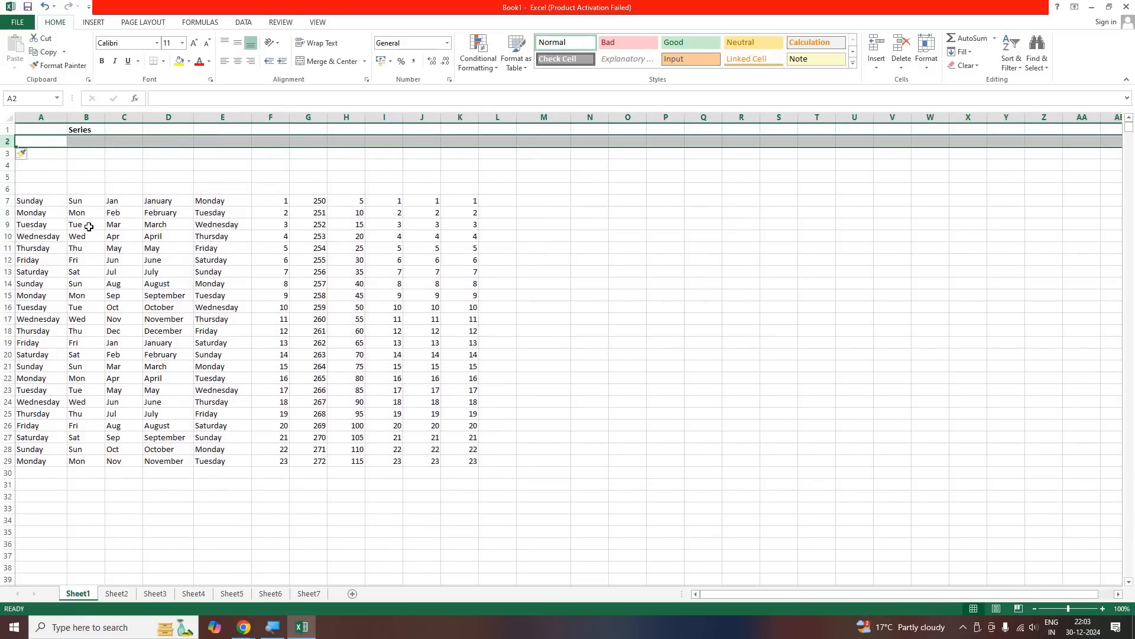
Delete the five blank rows between the Series heading and the first data row
key(ctrl+minus)
key(ctrl+minus)
key(ctrl+minus)
key(ctrl+minus)
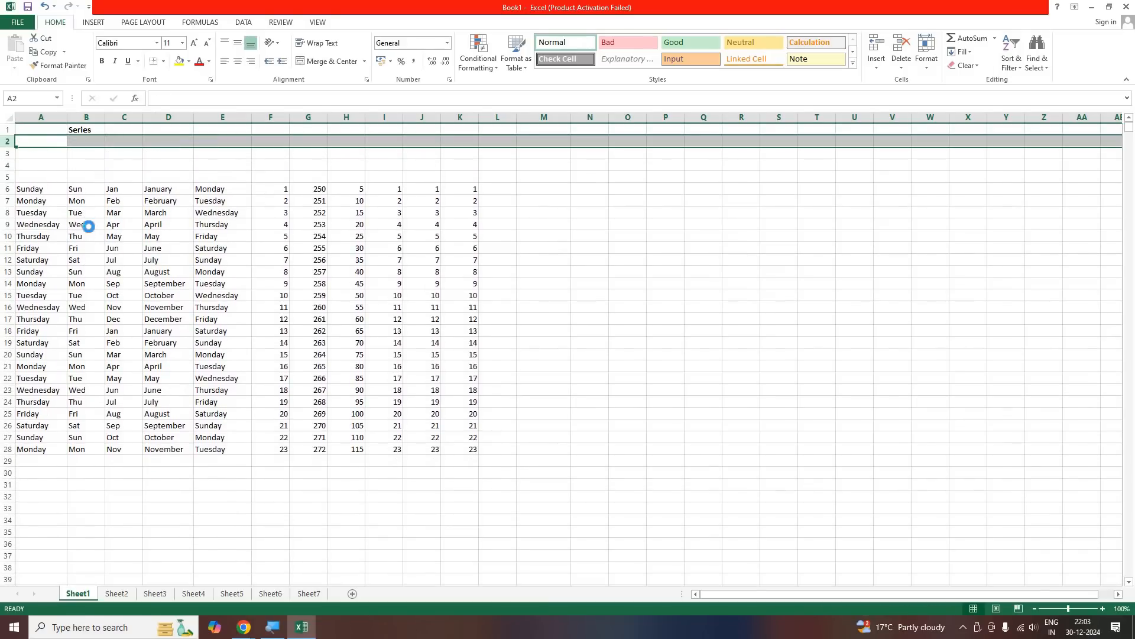
key(ctrl+minus)
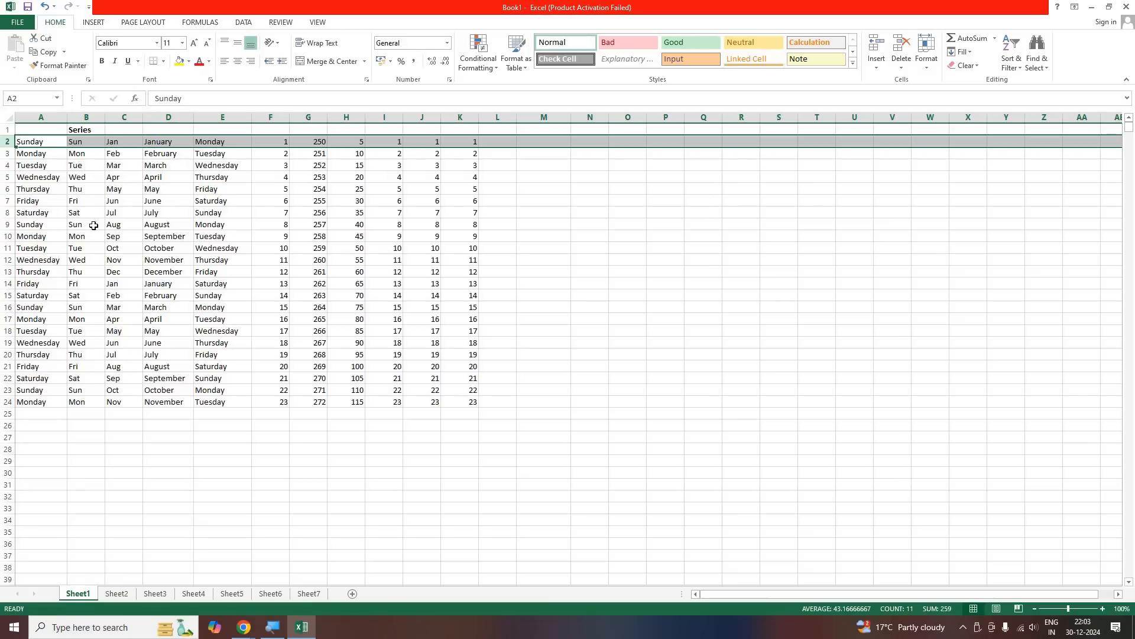
Select all of column F from cell F10 and insert seven blank columns before it
click(280, 238)
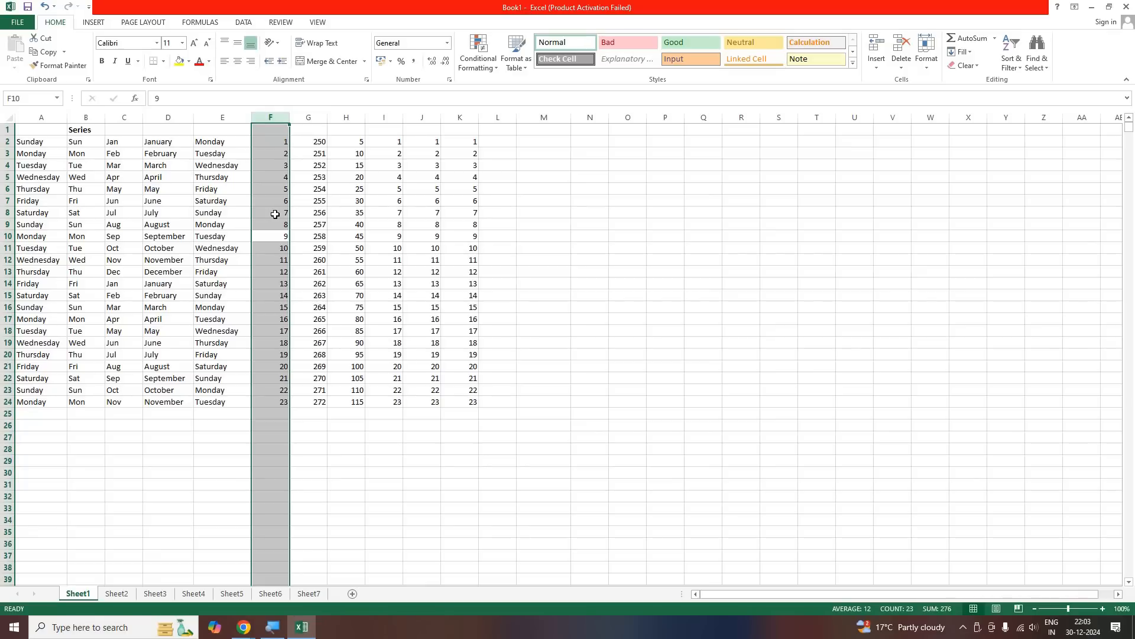
key(ctrl+shift+plus)
key(ctrl+shift+plus)
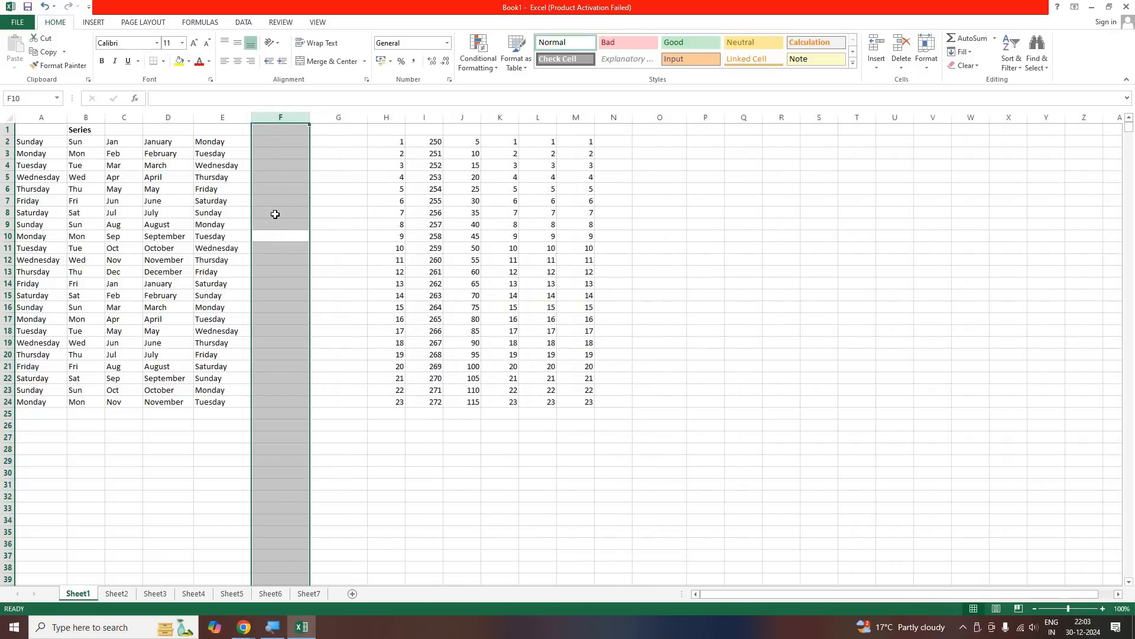
key(ctrl+shift+plus)
key(ctrl+shift+plus)
key(ctrl+shift+plus)
key(ctrl+shift+plus)
key(ctrl+shift+plus)
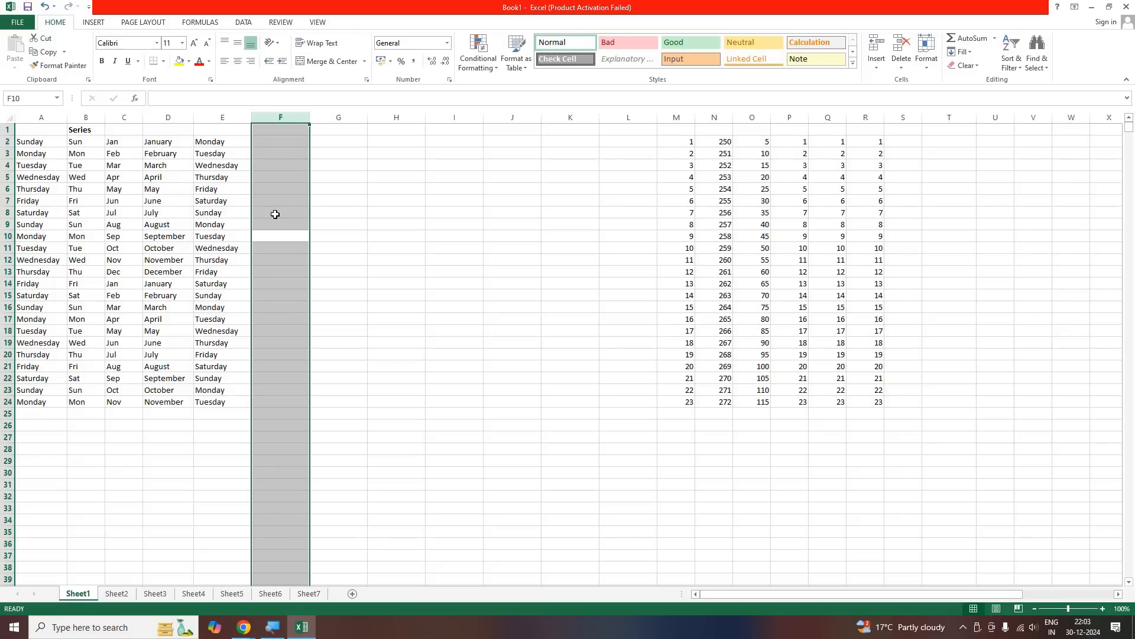
Delete the seven blank columns starting at column F
key(ctrl+minus)
key(ctrl+minus)
key(ctrl+minus)
key(ctrl+minus)
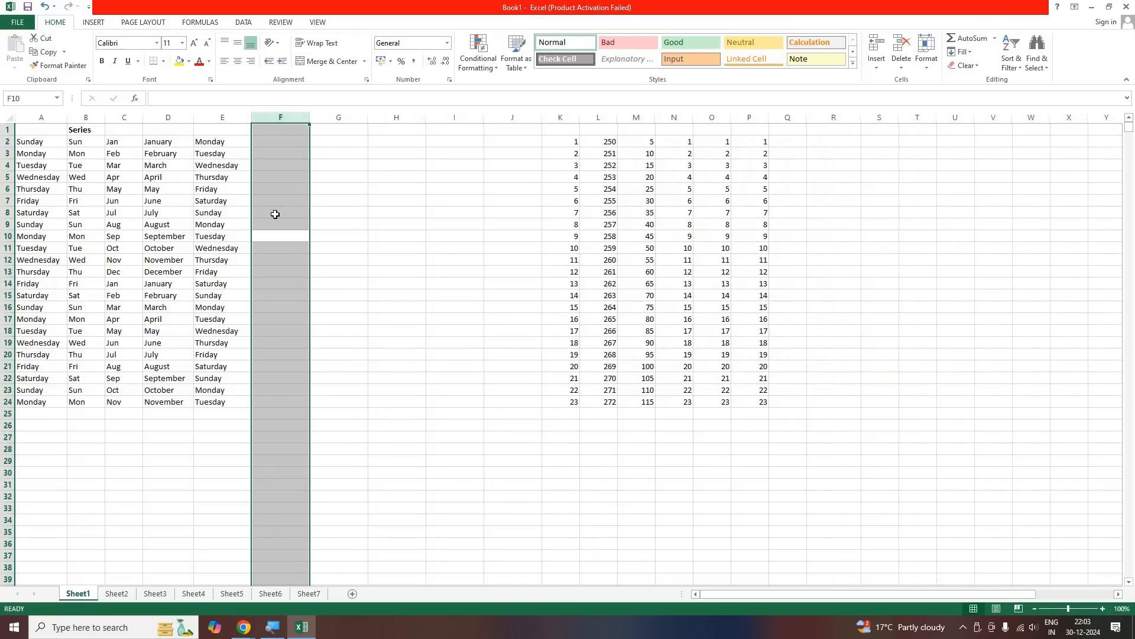
key(ctrl+minus)
key(ctrl+minus)
key(ctrl+minus)
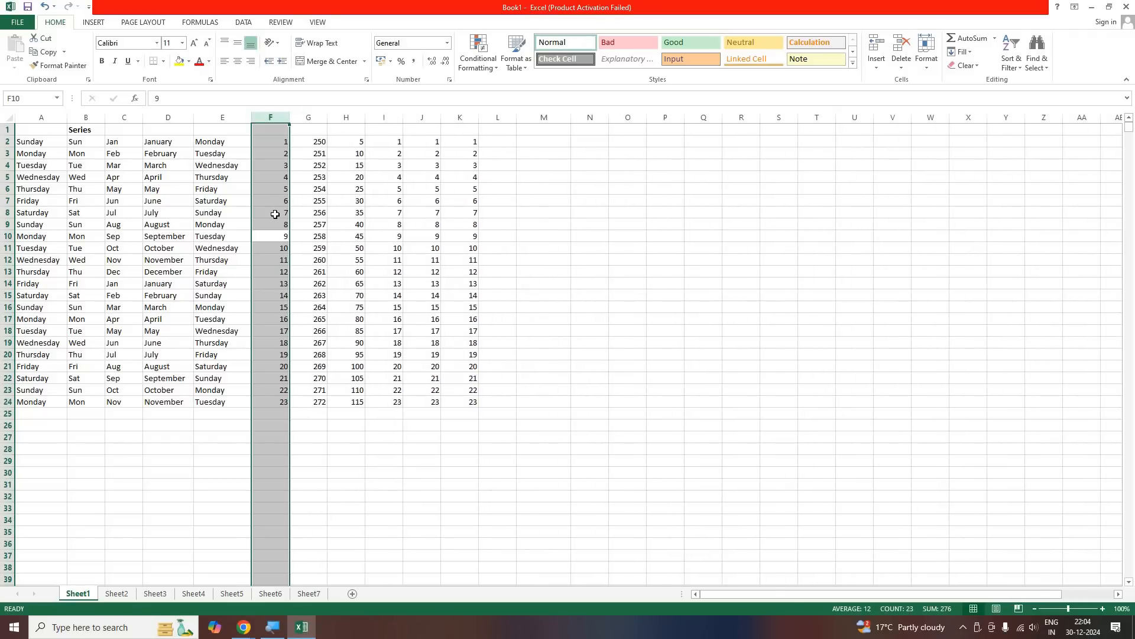
Select all of row 8 from cell F8 and insert six blank rows above it
click(275, 214)
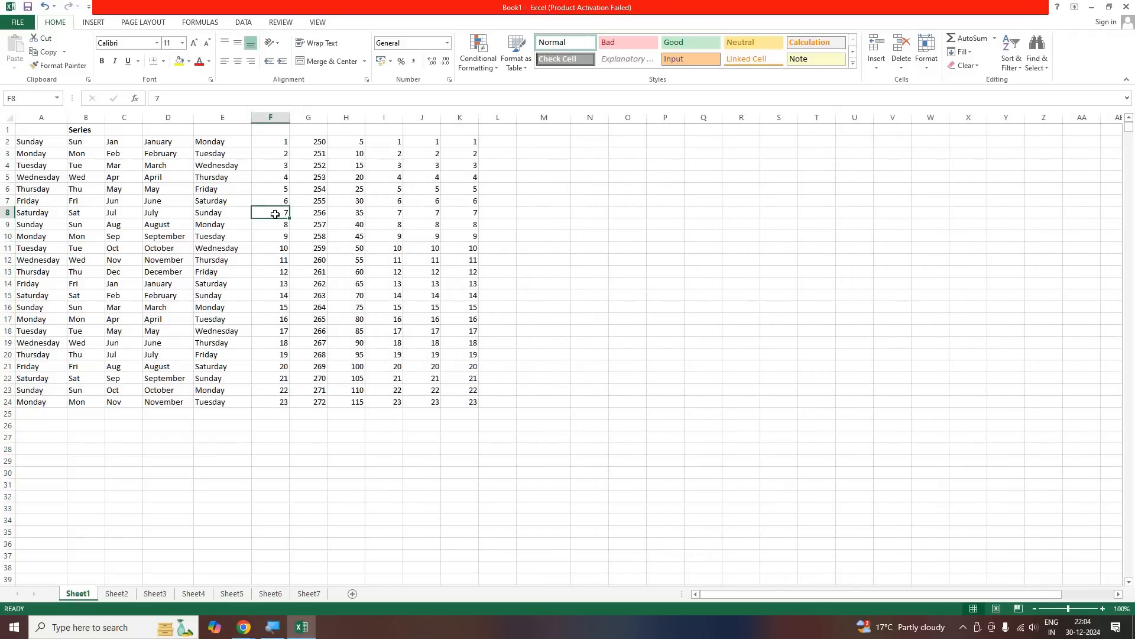
key(shift+space)
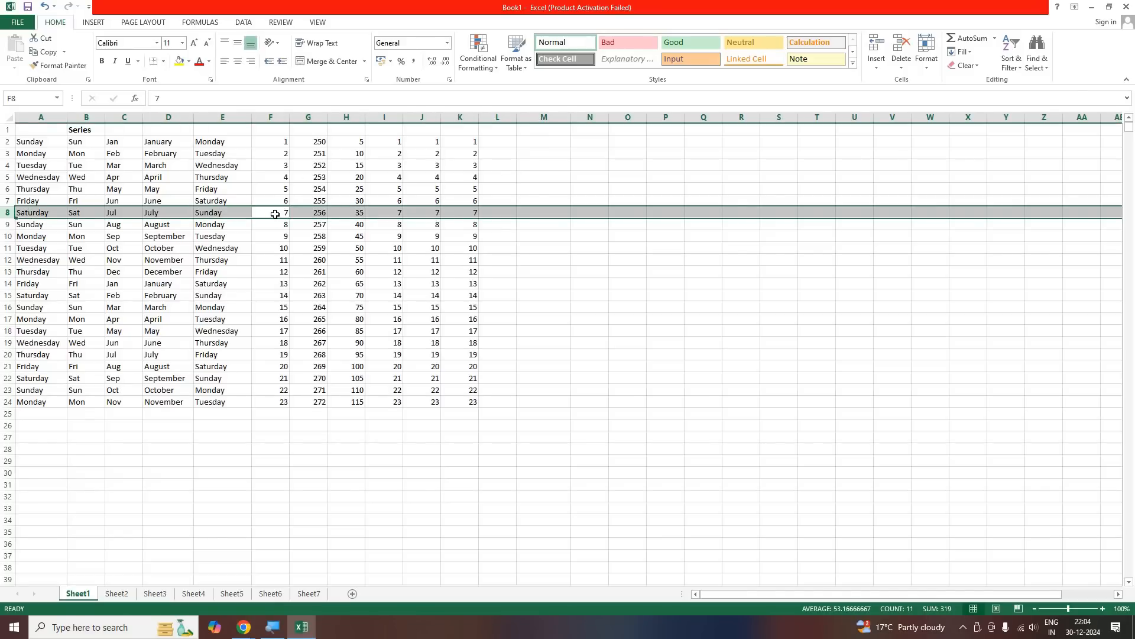
key(ctrl+plus)
key(ctrl+plus)
key(ctrl+plus)
key(ctrl+plus)
key(ctrl+plus)
key(ctrl+plus)
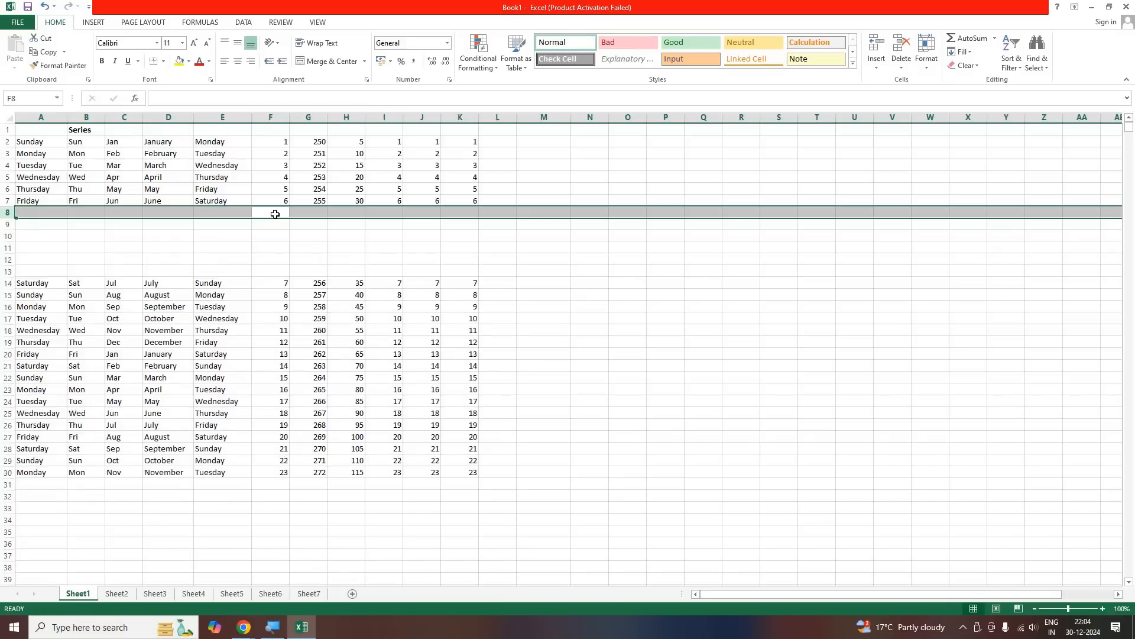
key(ctrl+plus)
key(ctrl+plus)
Delete the six blank rows starting at row 8
key(ctrl+minus)
key(ctrl+minus)
key(ctrl+minus)
key(ctrl+minus)
key(ctrl+minus)
key(ctrl+minus)
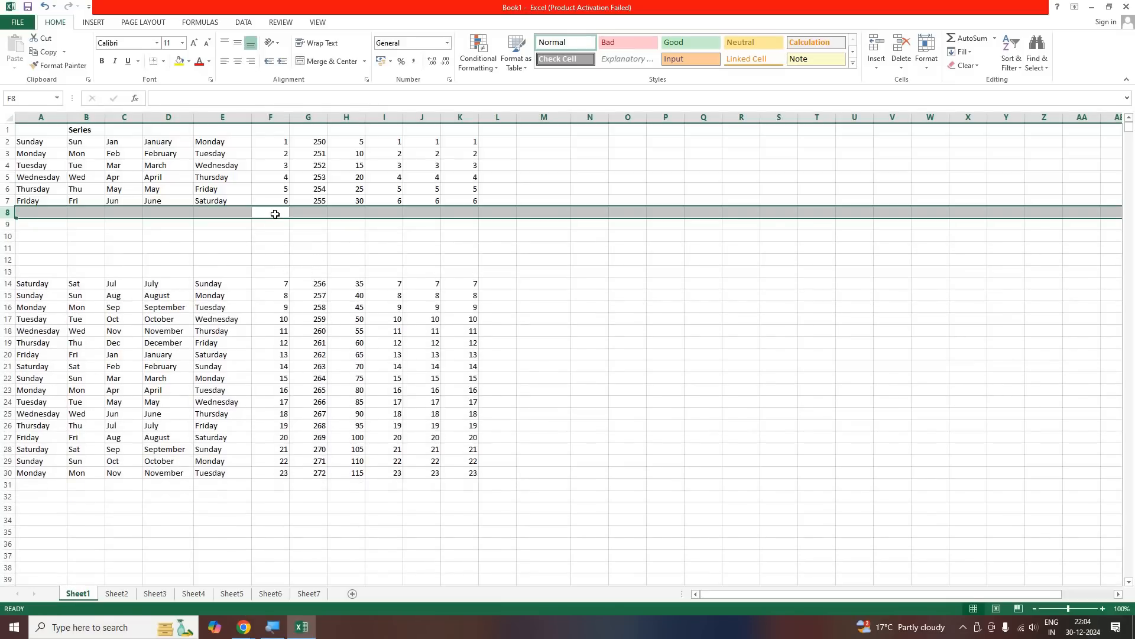
key(ctrl+minus)
key(ctrl+minus)
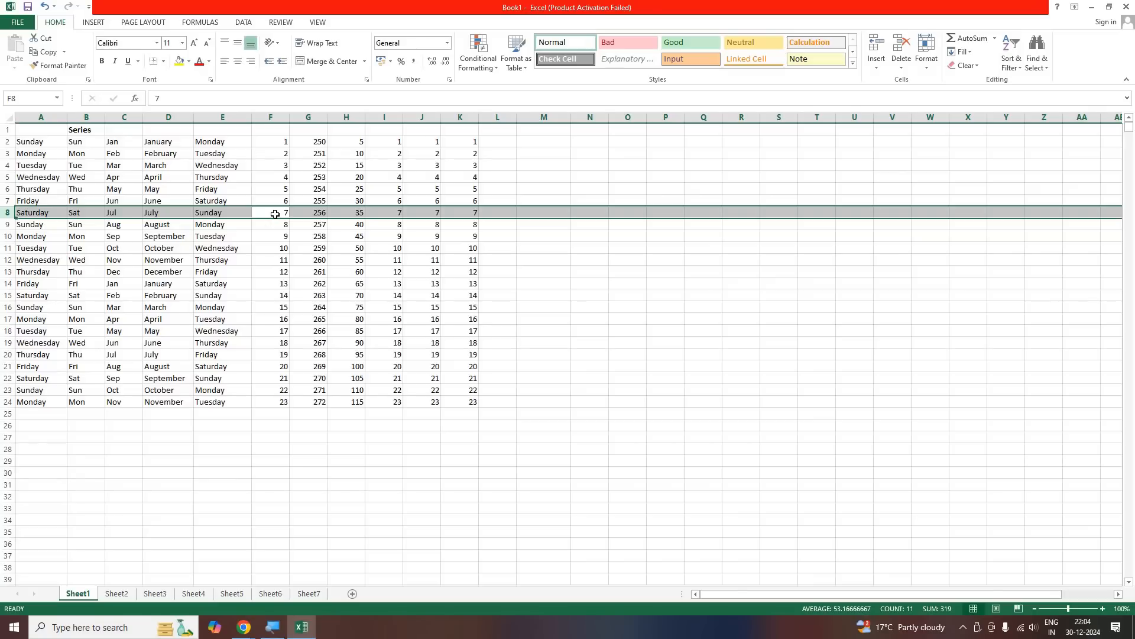
Clear the contents of A1:K24 on Sheet1 and return to cell A1
click(381, 332)
drag(472, 138, 8, 402)
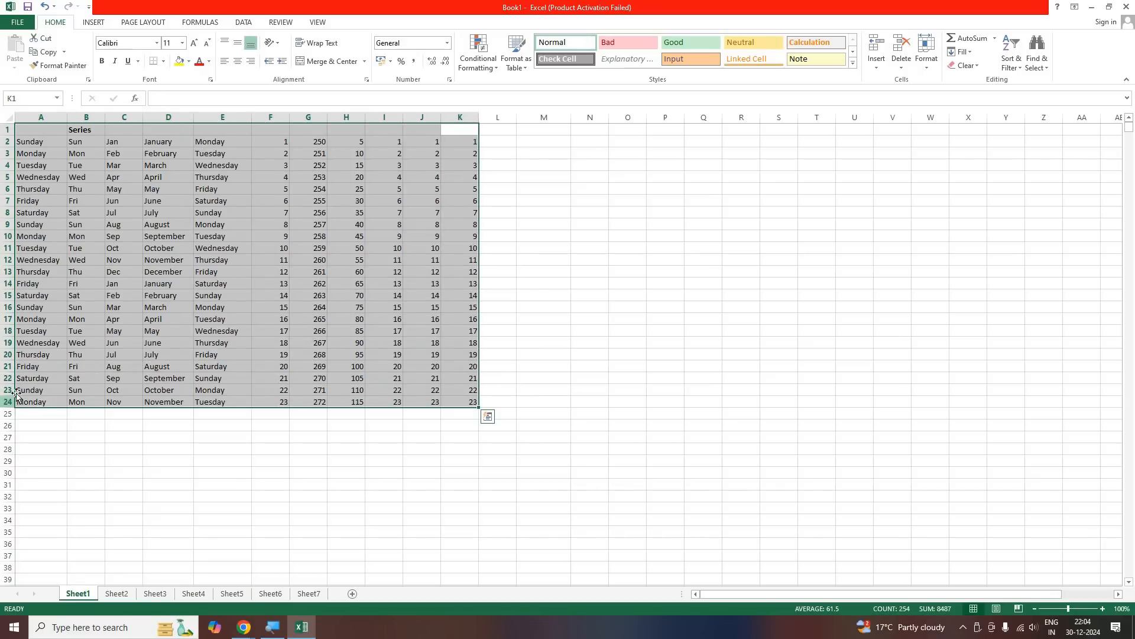
key(Delete)
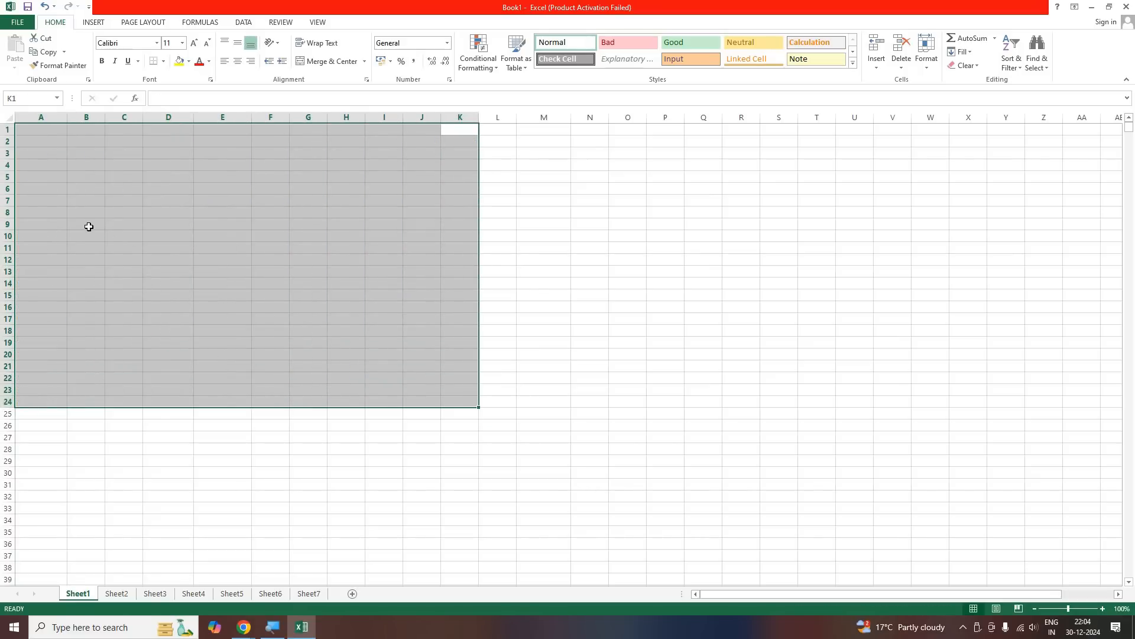
click(86, 178)
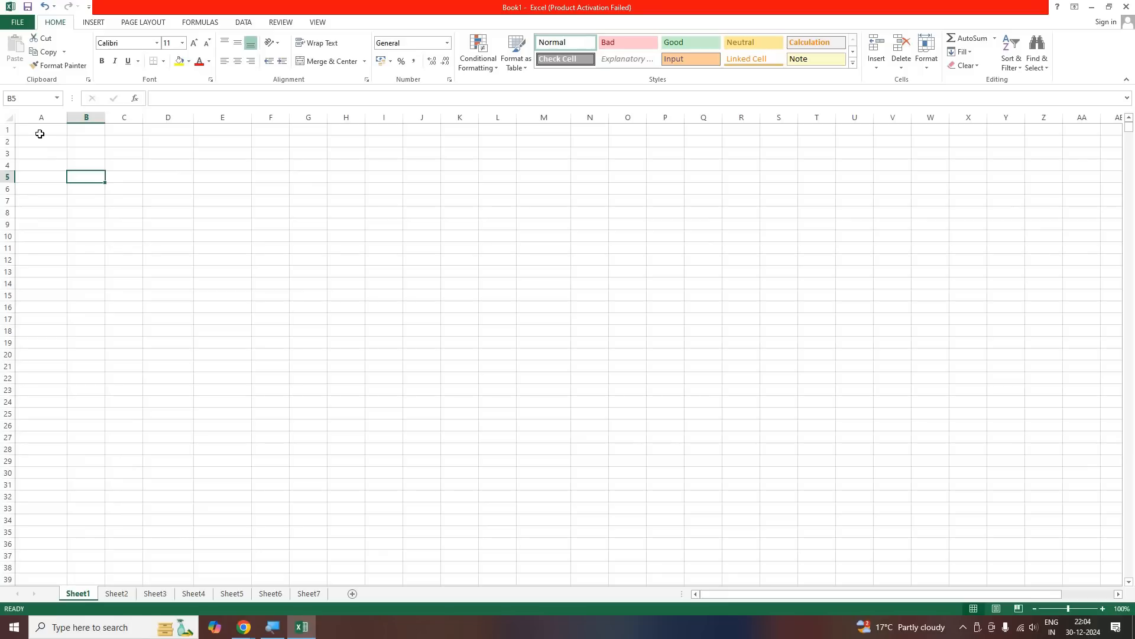
key(ctrl+Home)
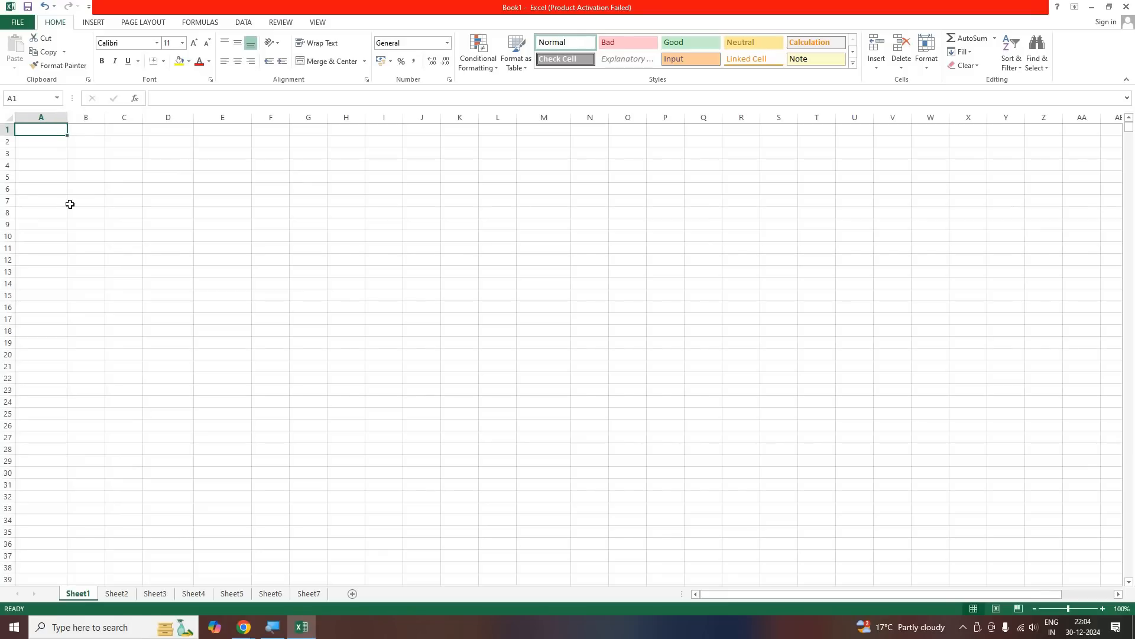
Enter the heading "Reg. No." in cell A1
text(RE)
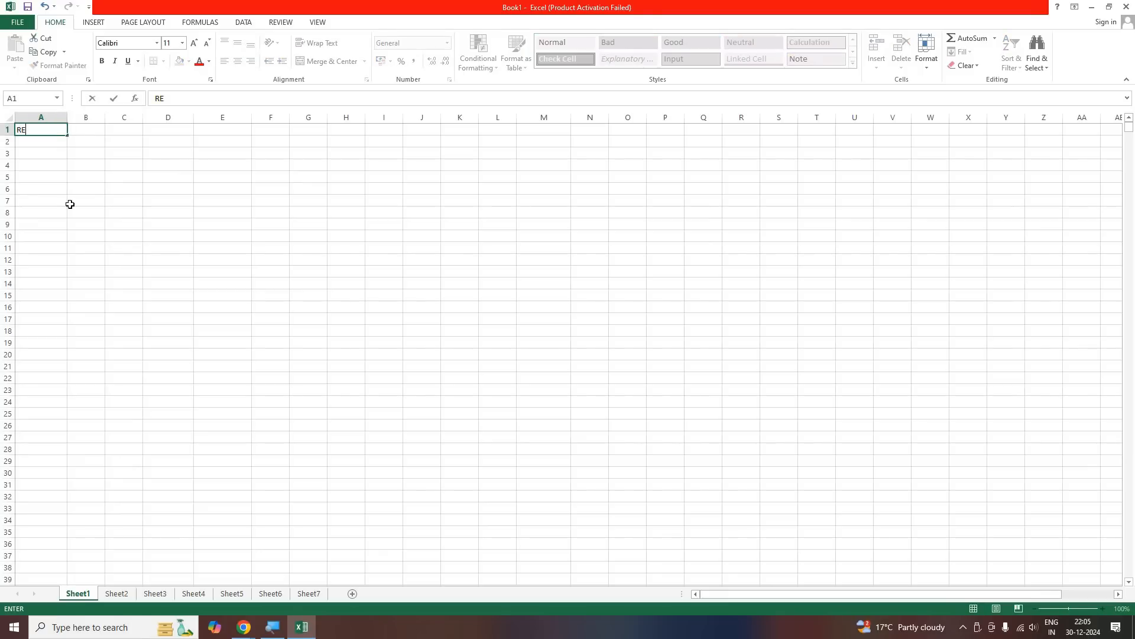
key(BackSpace)
text(eg. No.)
key(Tab)
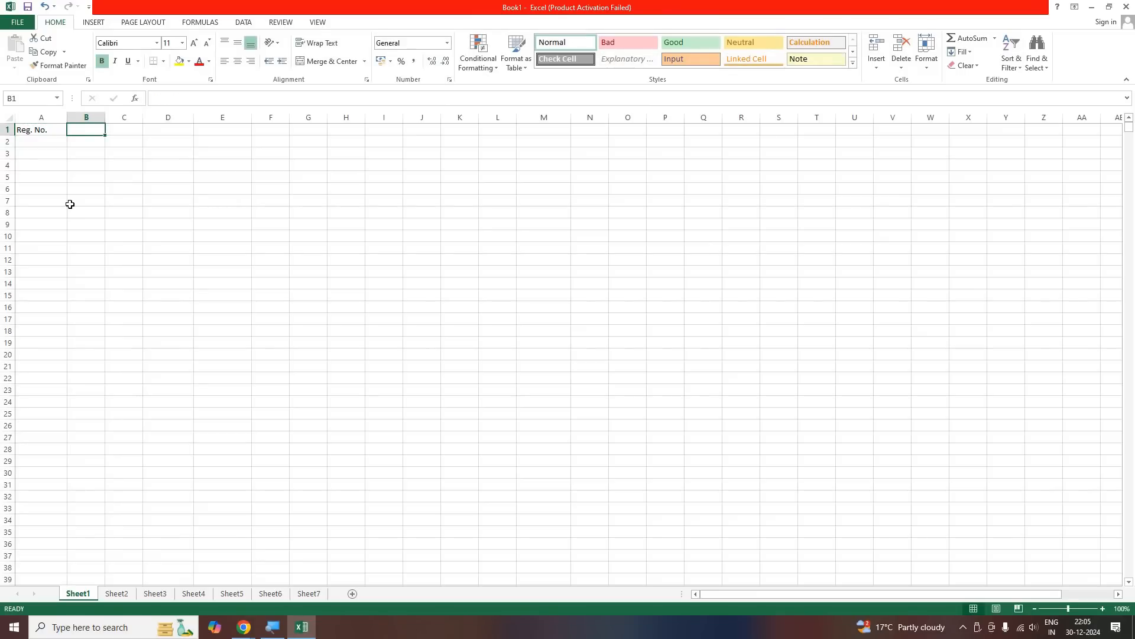
Enter the heading "Name of Student" in cell B1 and widen column B to fit it
text(Name of Student)
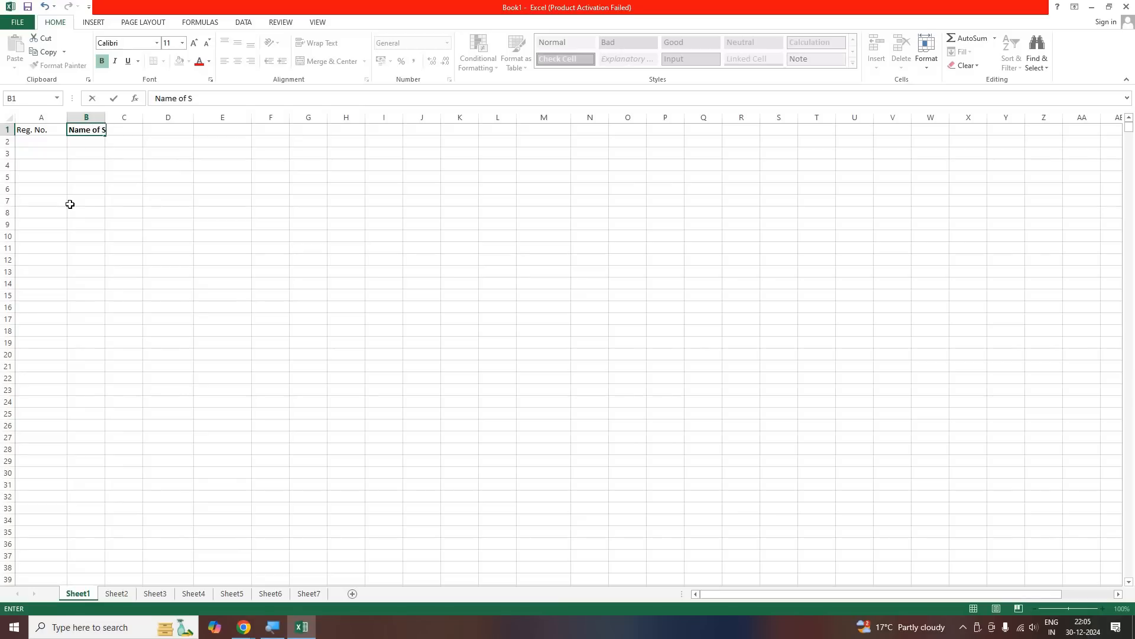
key(Tab)
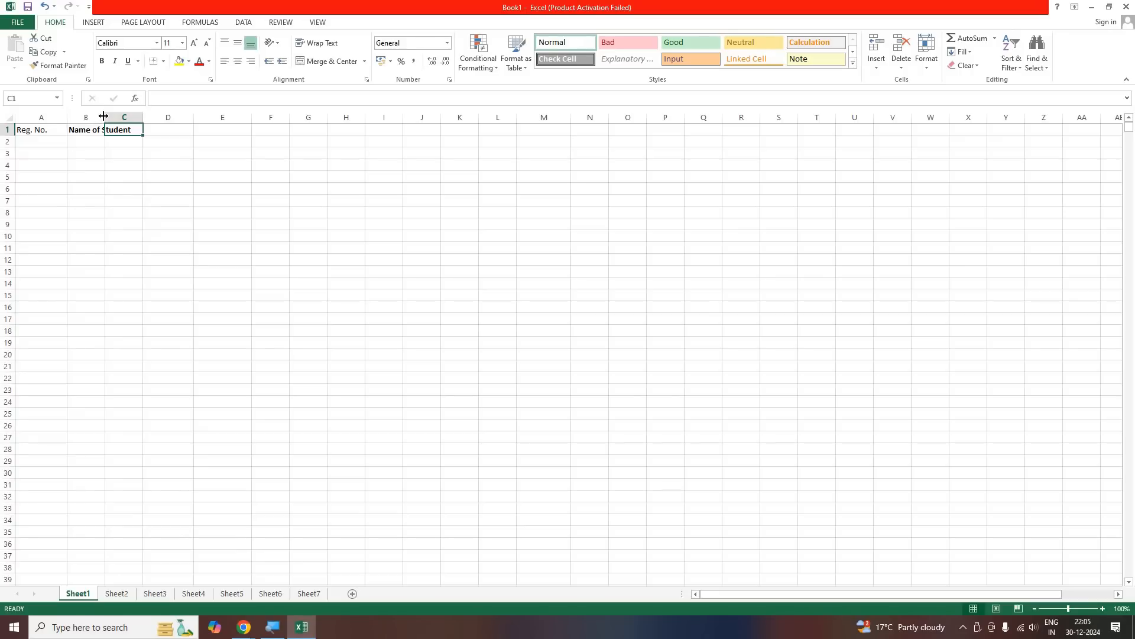
drag(159, 114, 148, 117)
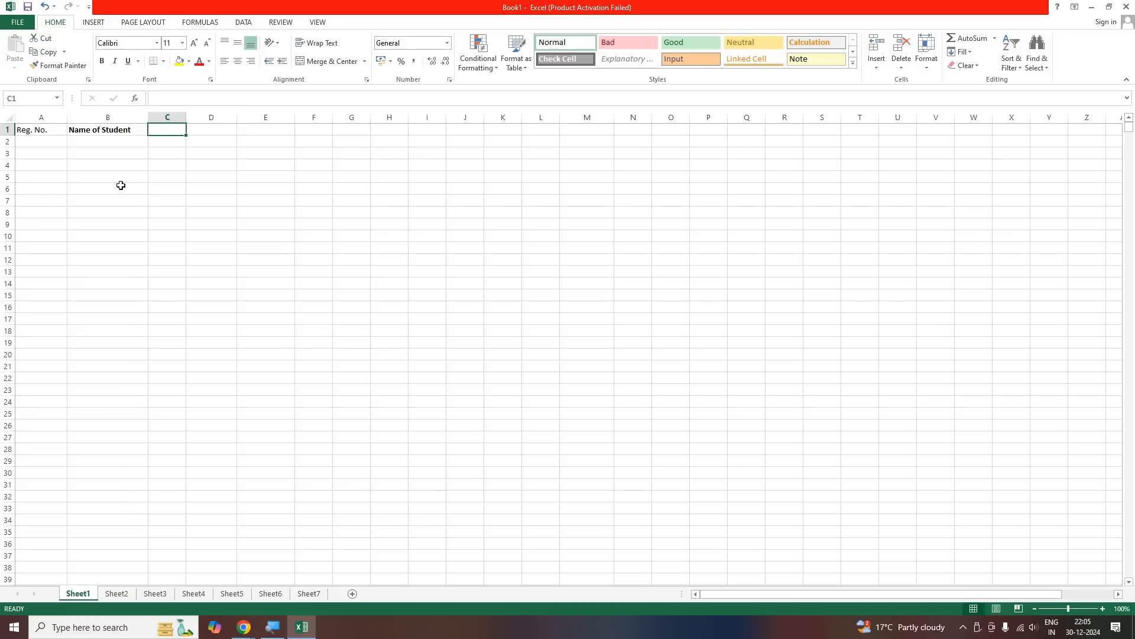
Enter the headings "Father's Name" in C1 and "Date of Birth" in D1
text(Father's)
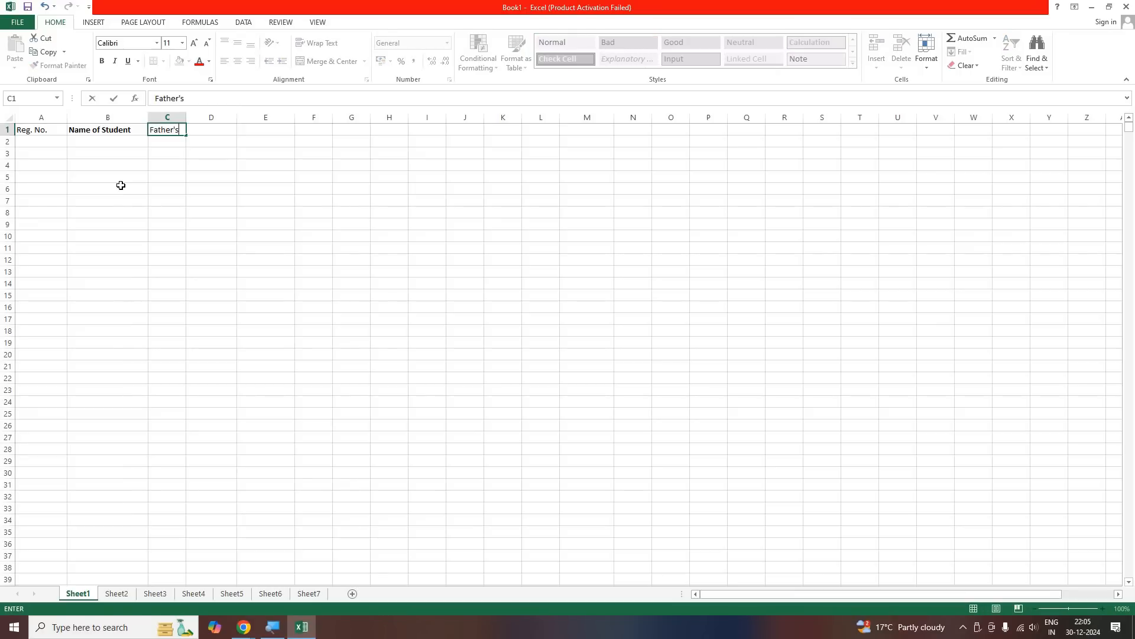
text( Name)
key(Tab)
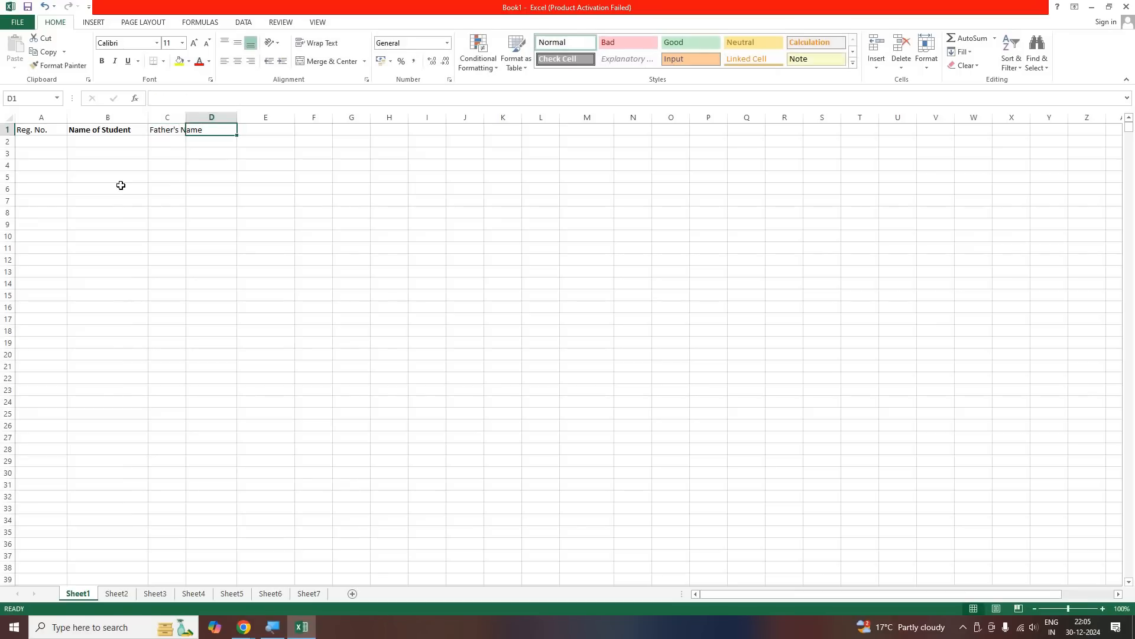
text(D)
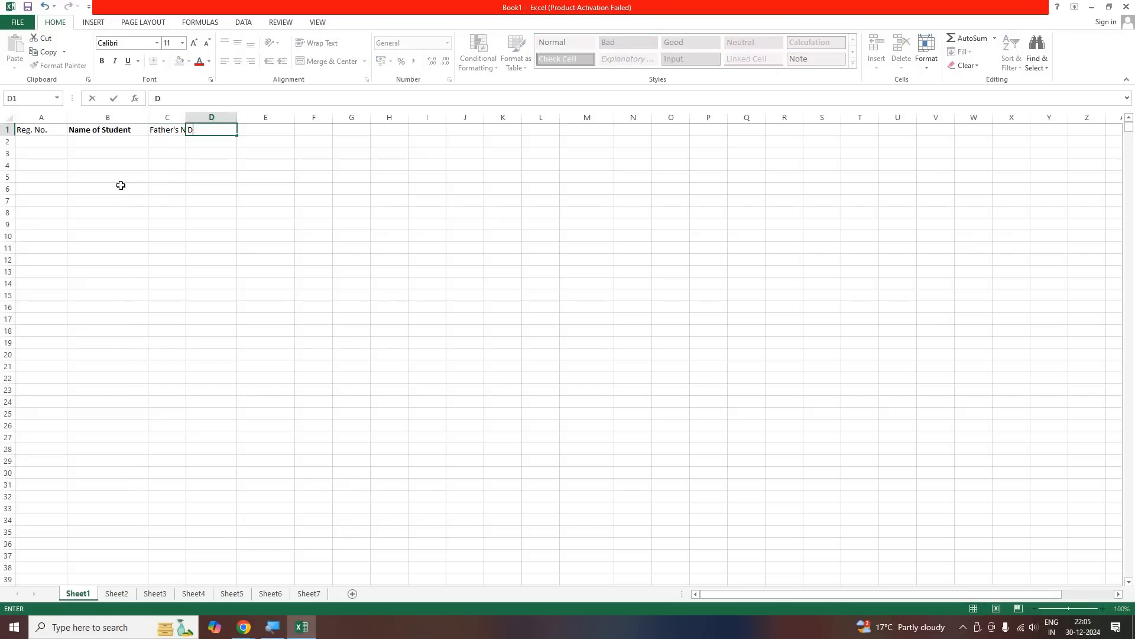
text(ate of Birth)
key(Tab)
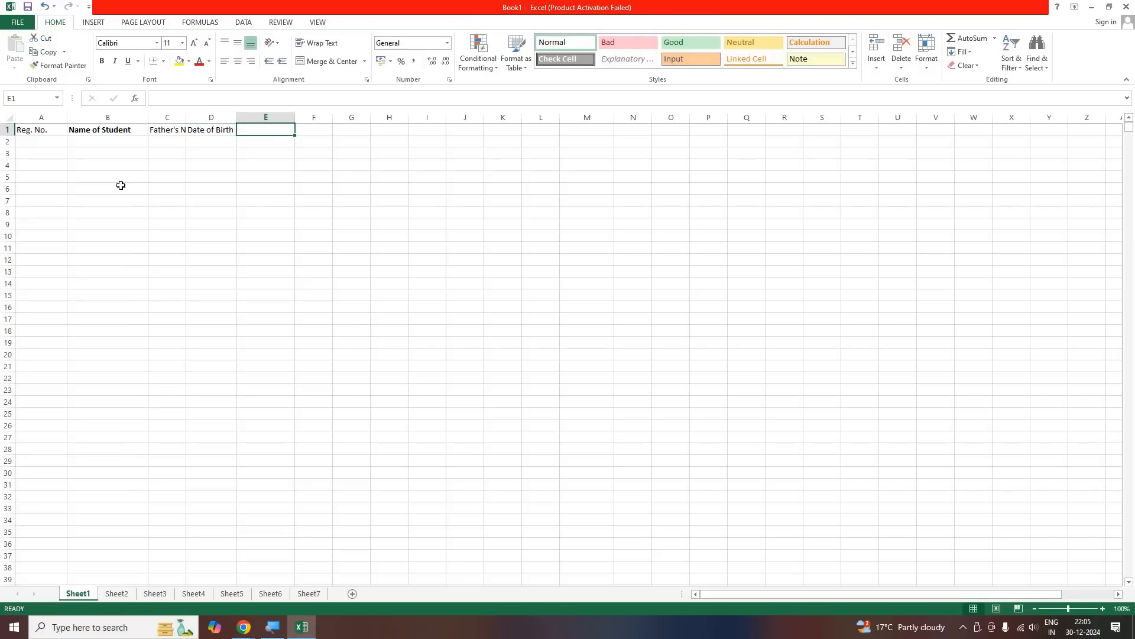
Enter the headings "Aadhar No" in E1 and "Blood Group" in F1
text(Aadhar No)
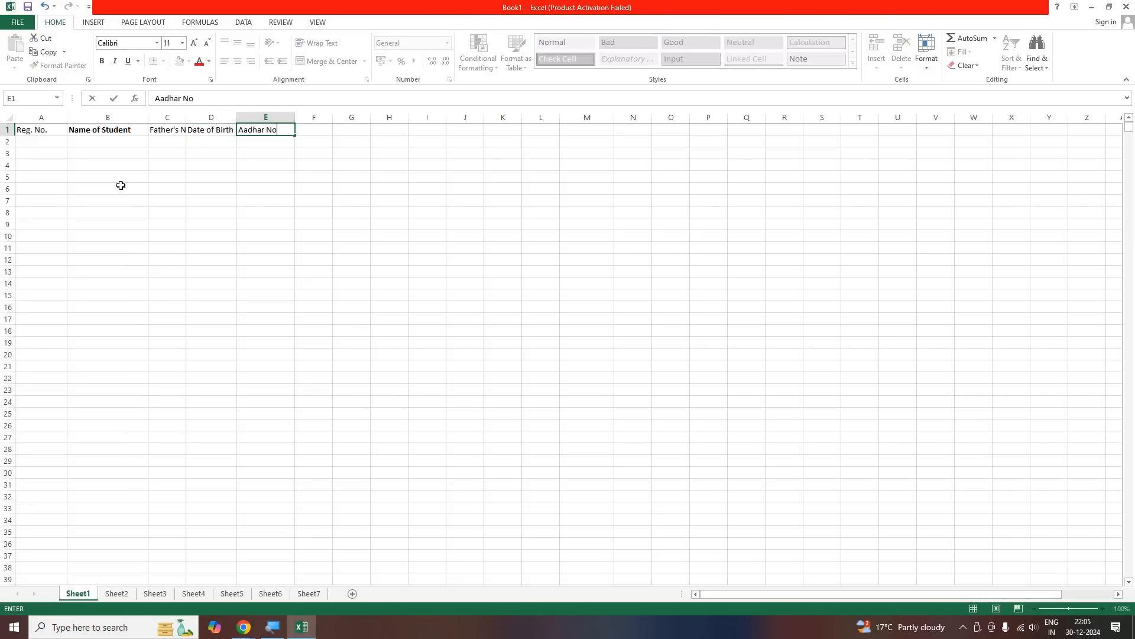
key(Tab)
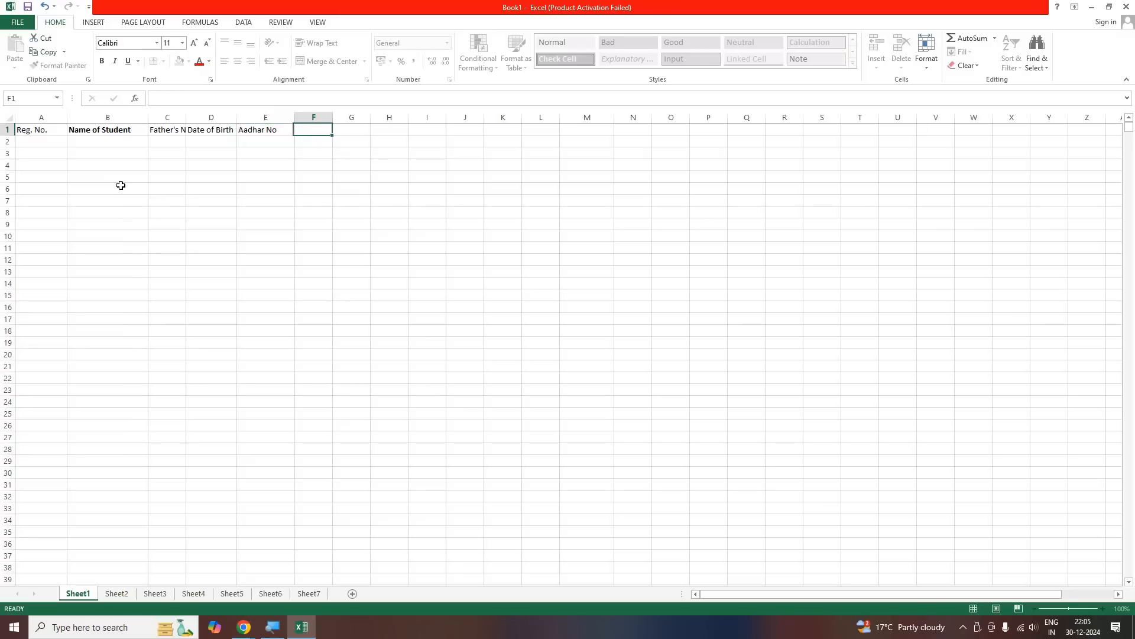
text(Blood Group)
key(Tab)
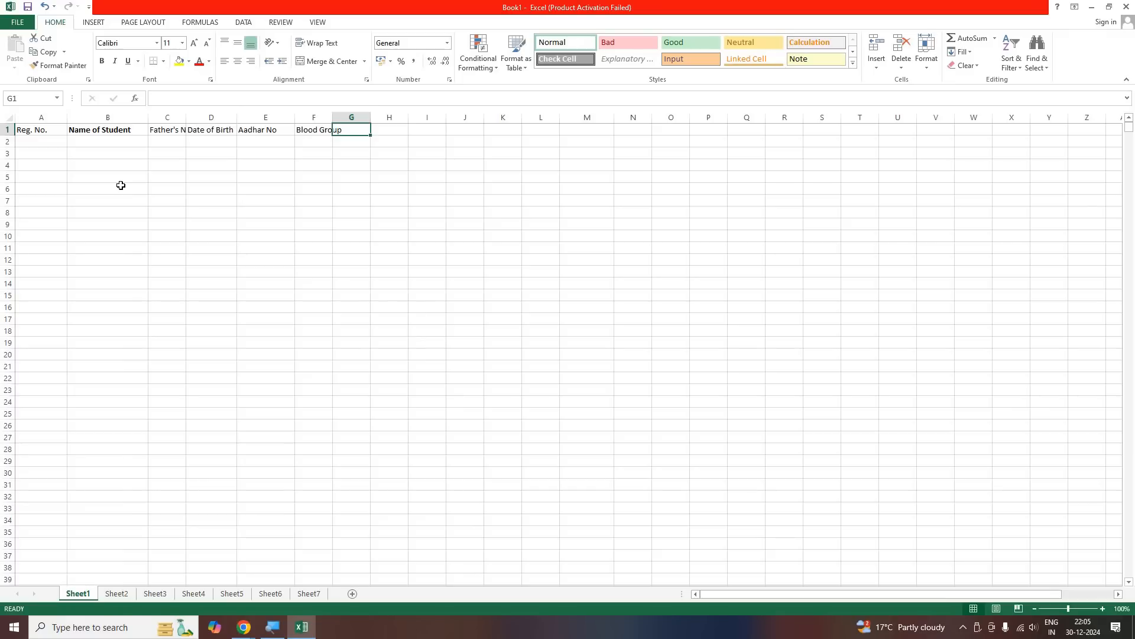
Enter the headings "Village" in G1 and "Ward No" in H1
text(Village)
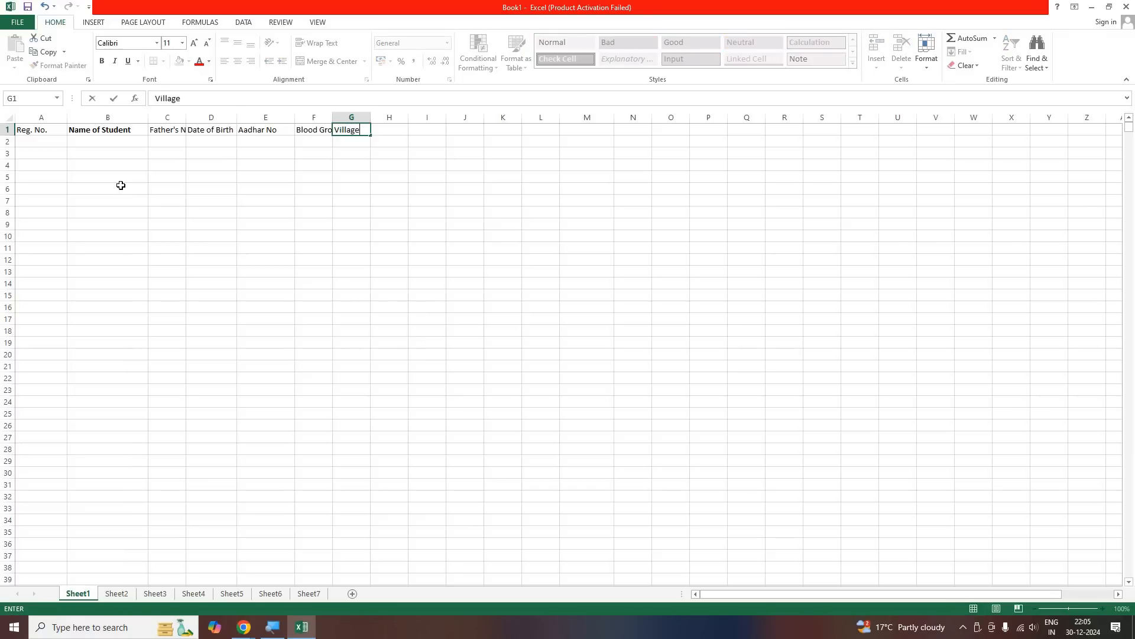
key(Tab)
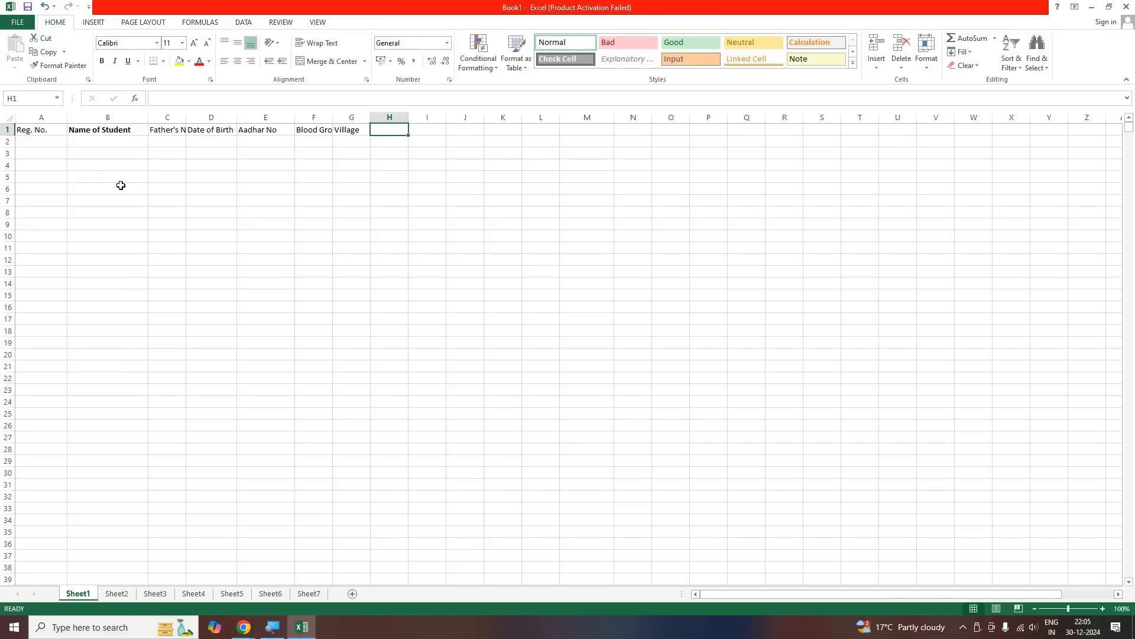
text(Ward No)
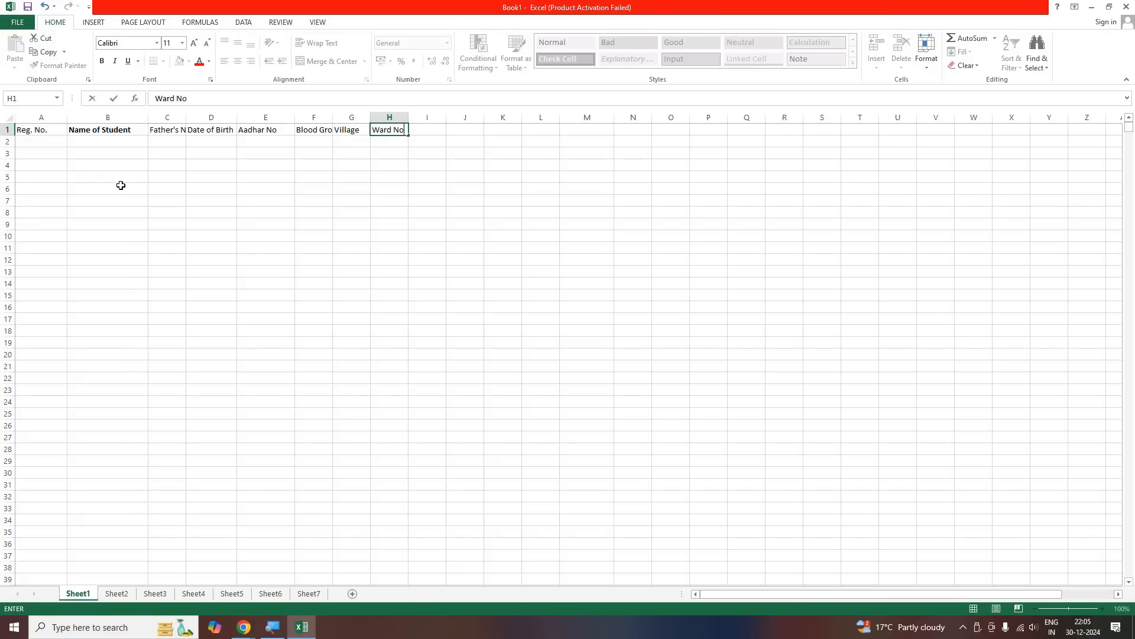
key(Tab)
Enter the headings "Post Office" in I1 and "Police Station" in J1
text(P)
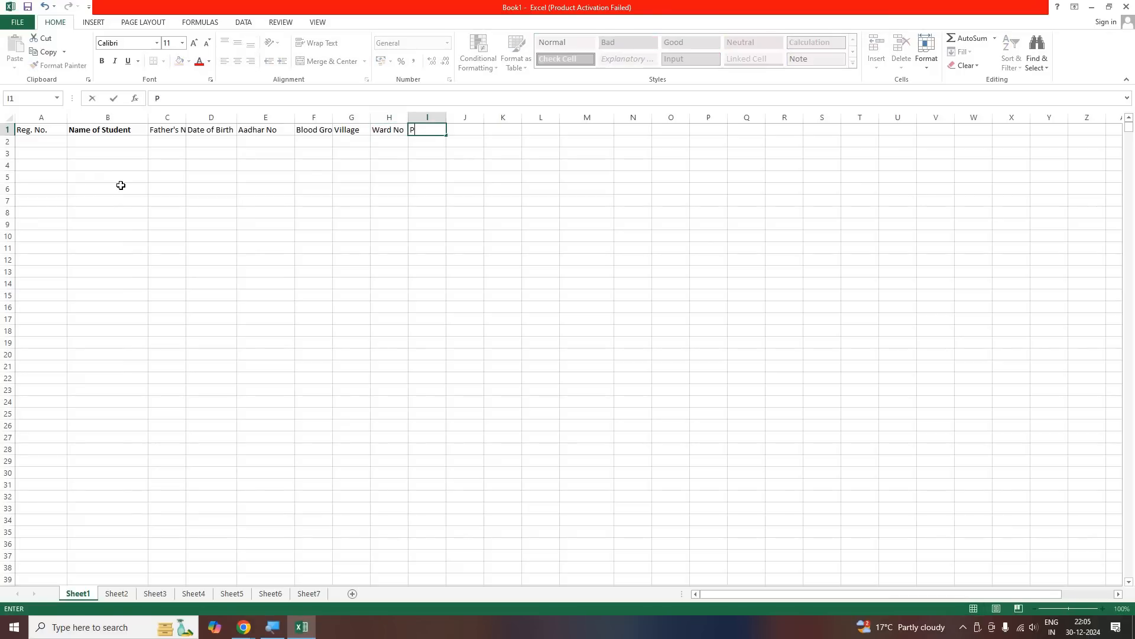
text(ost Office)
key(Tab)
text(PO)
key(BackSpace)
text(olie)
key(BackSpace)
text(ce)
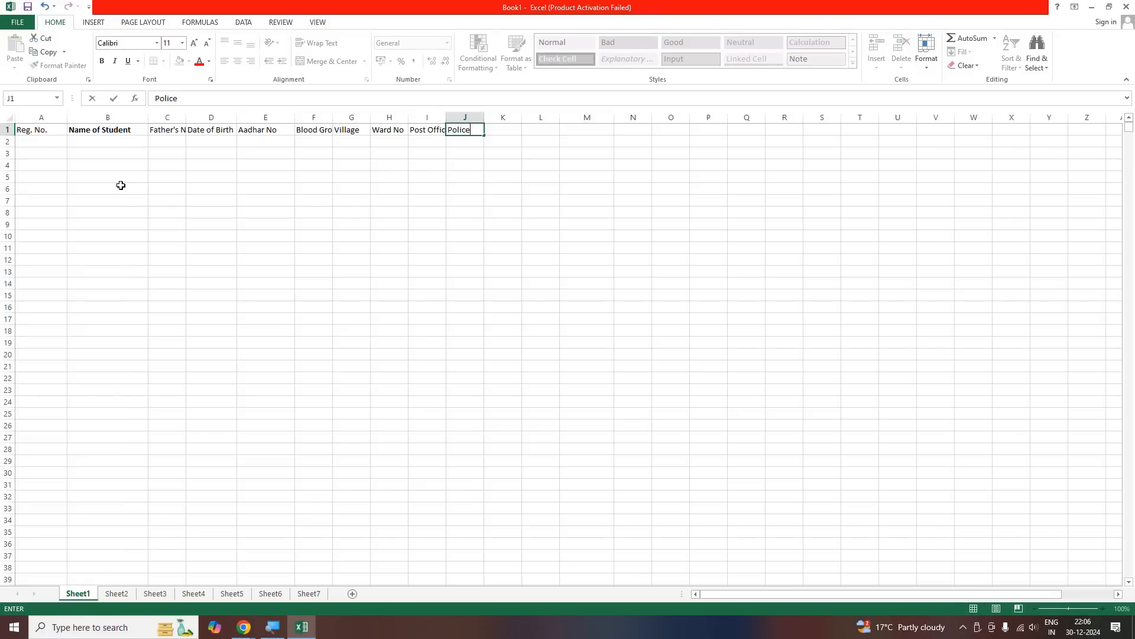
text( Station)
key(Tab)
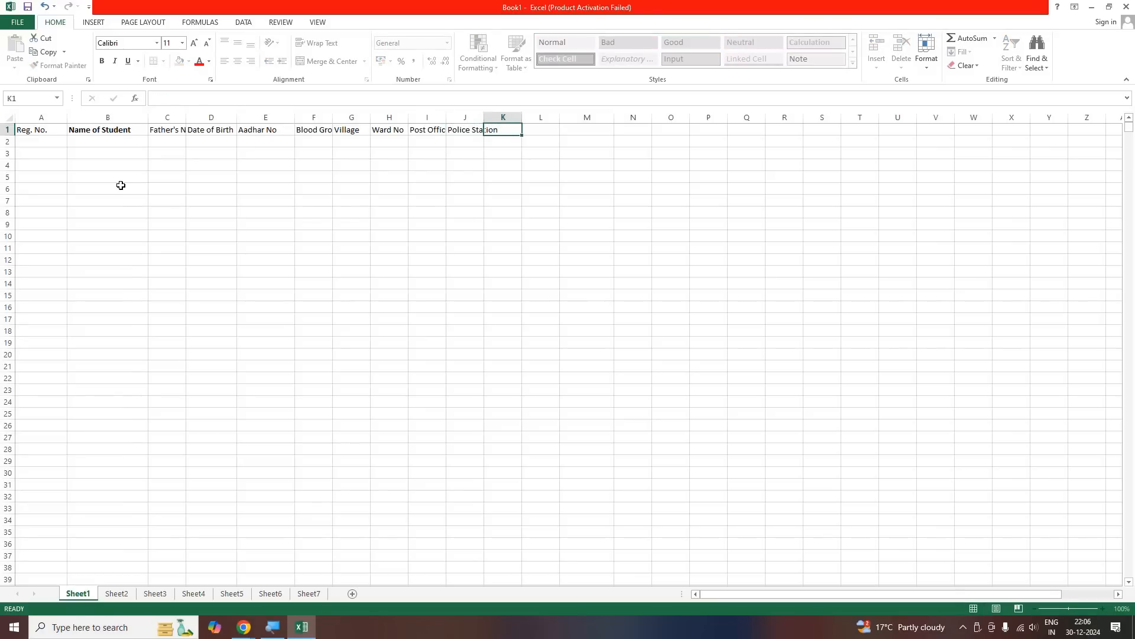
Enter the headings "District" in K1 and "Pin Code" in L1
text(District)
key(Tab)
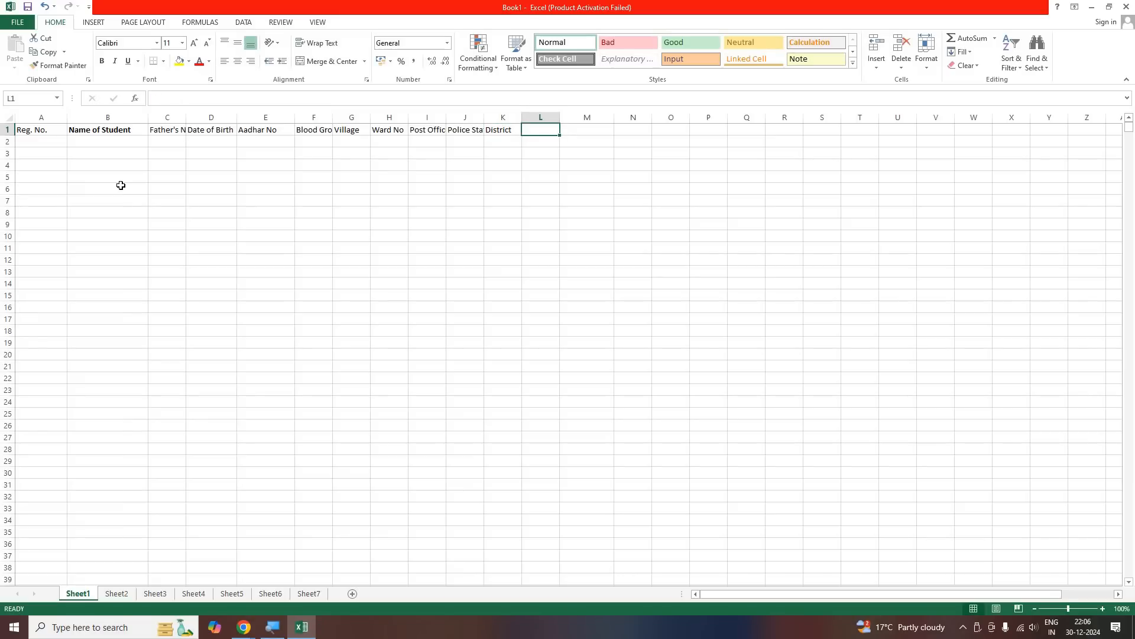
text(Pic)
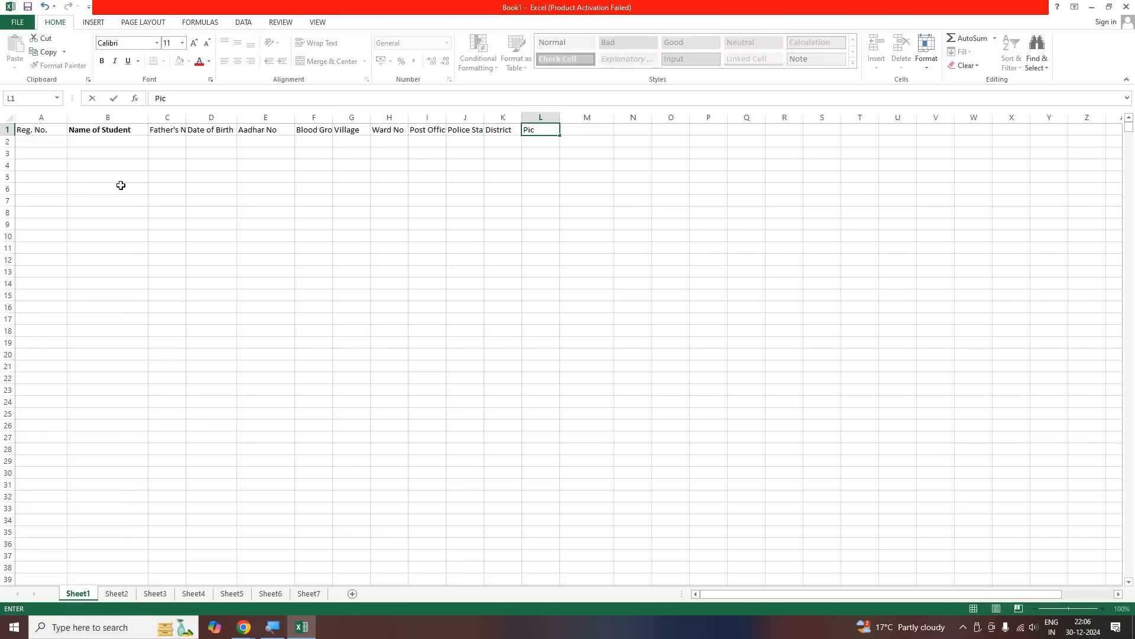
text(n Code)
key(Tab)
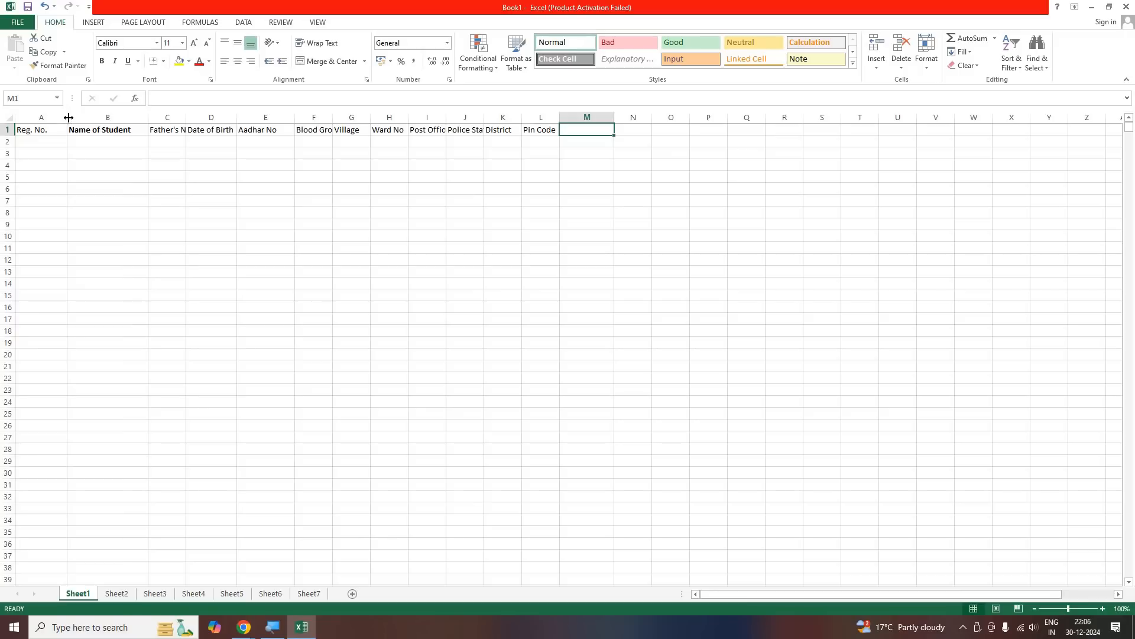
Narrow column A to fit "Reg. No." and give columns B and C one equal width that fits both name headings
drag(53, 118, 53, 117)
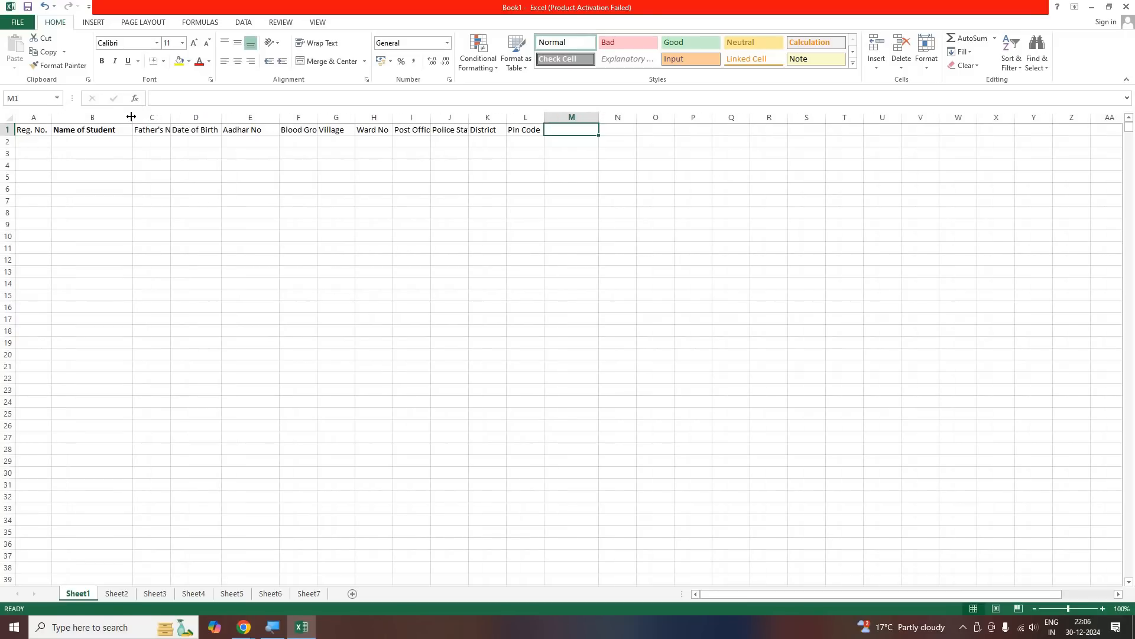
drag(132, 116, 155, 118)
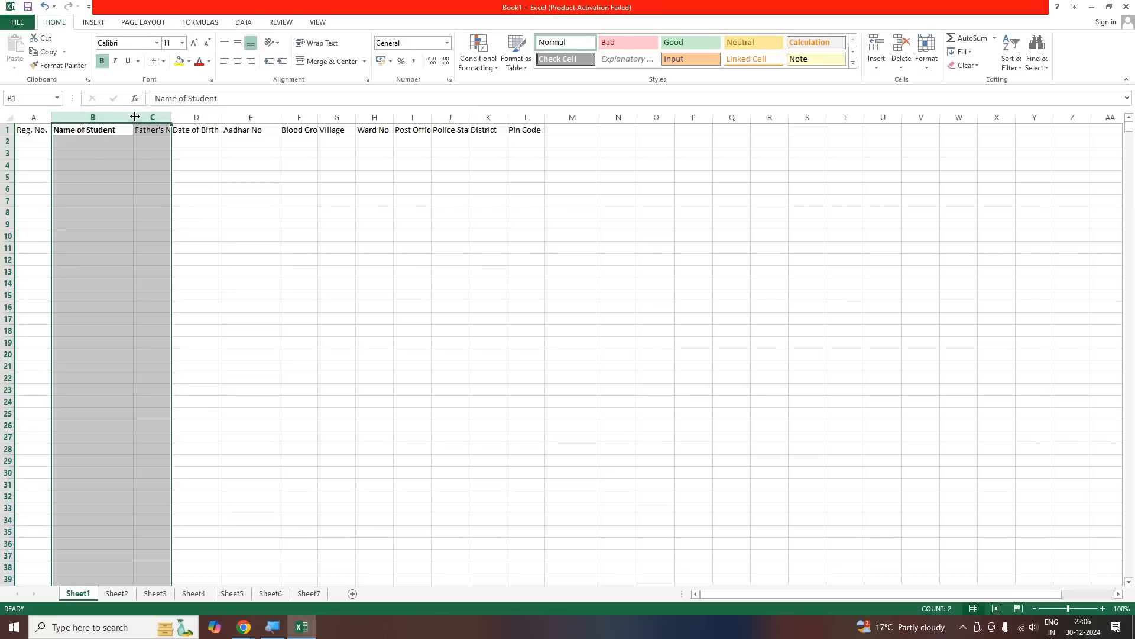
drag(136, 117, 136, 116)
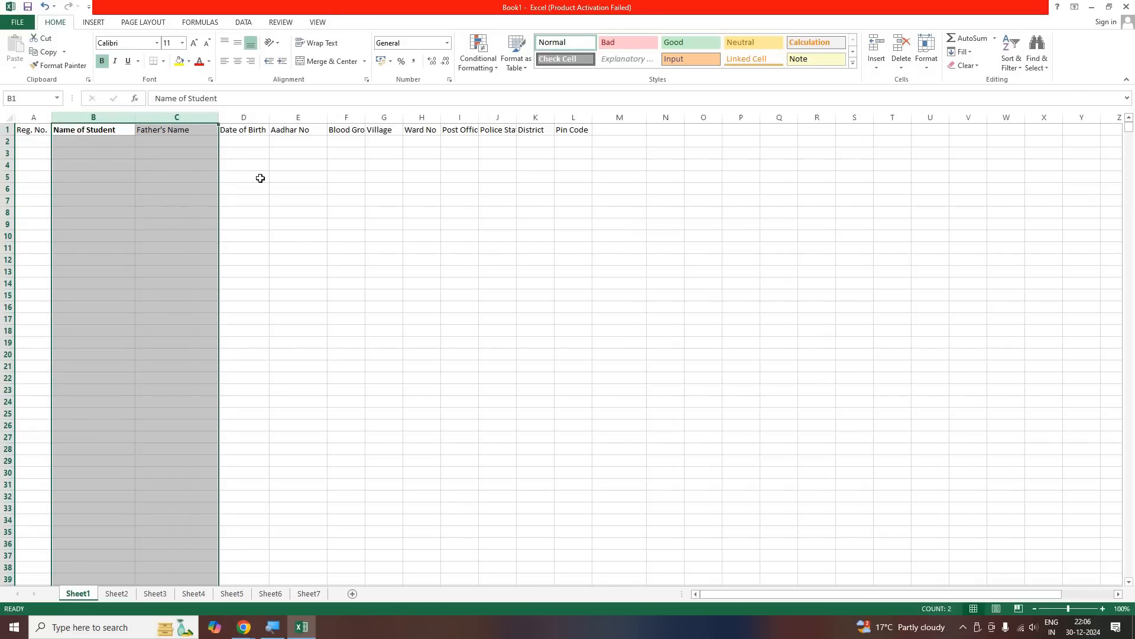
click(212, 187)
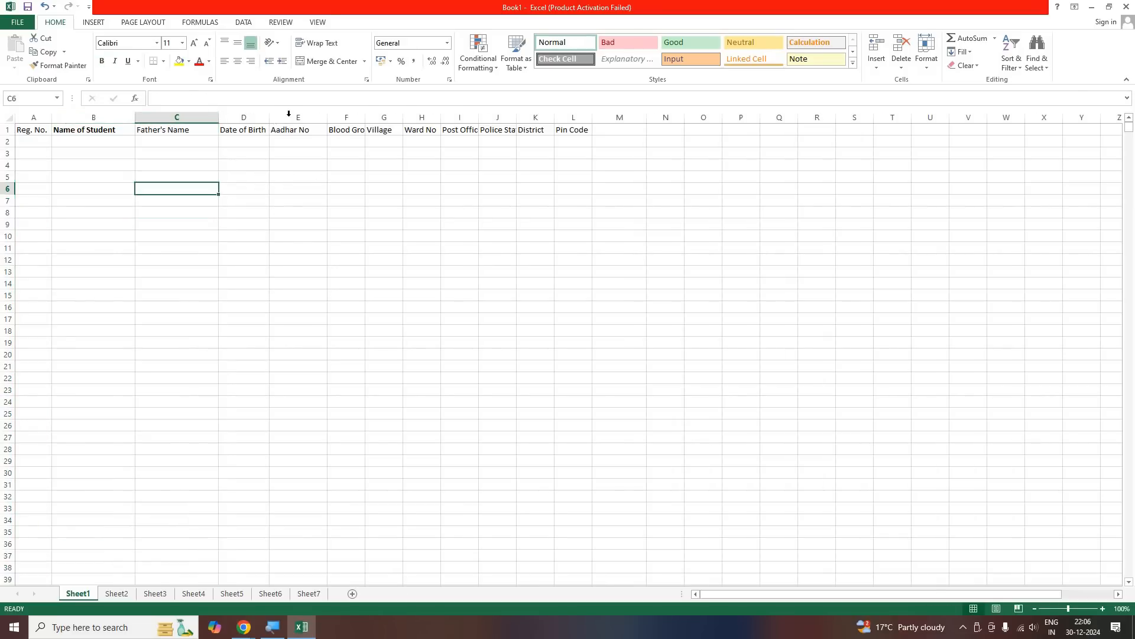
Widen the Aadhar No, Village, Post Office, Police Station and District columns, and slightly narrow the Blood Group and Ward No columns
drag(331, 119, 368, 118)
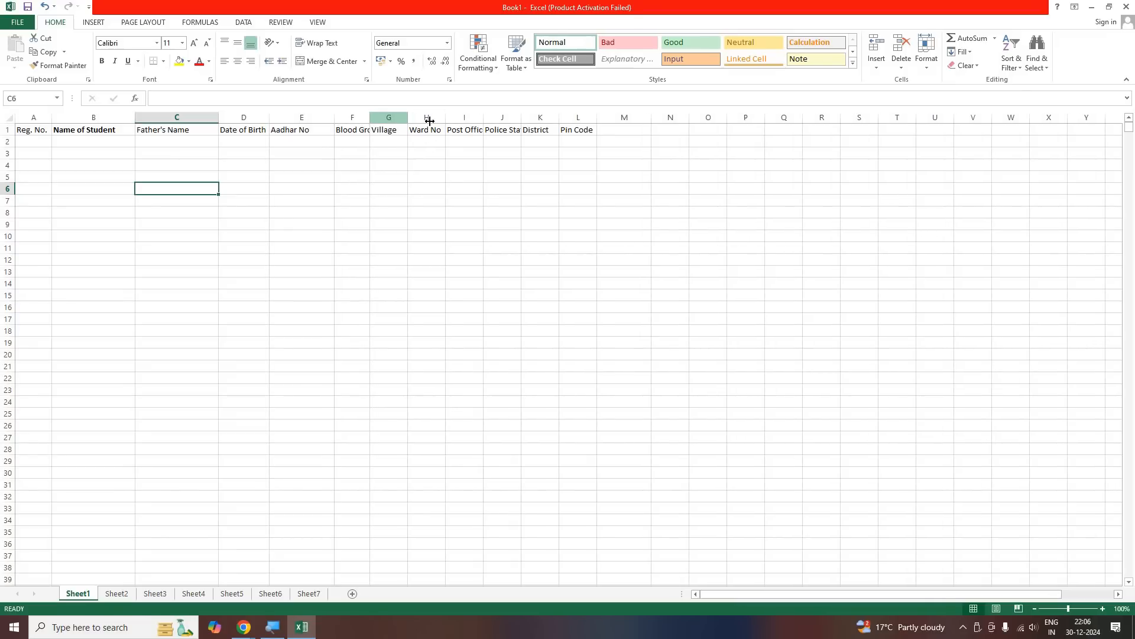
drag(408, 123, 443, 123)
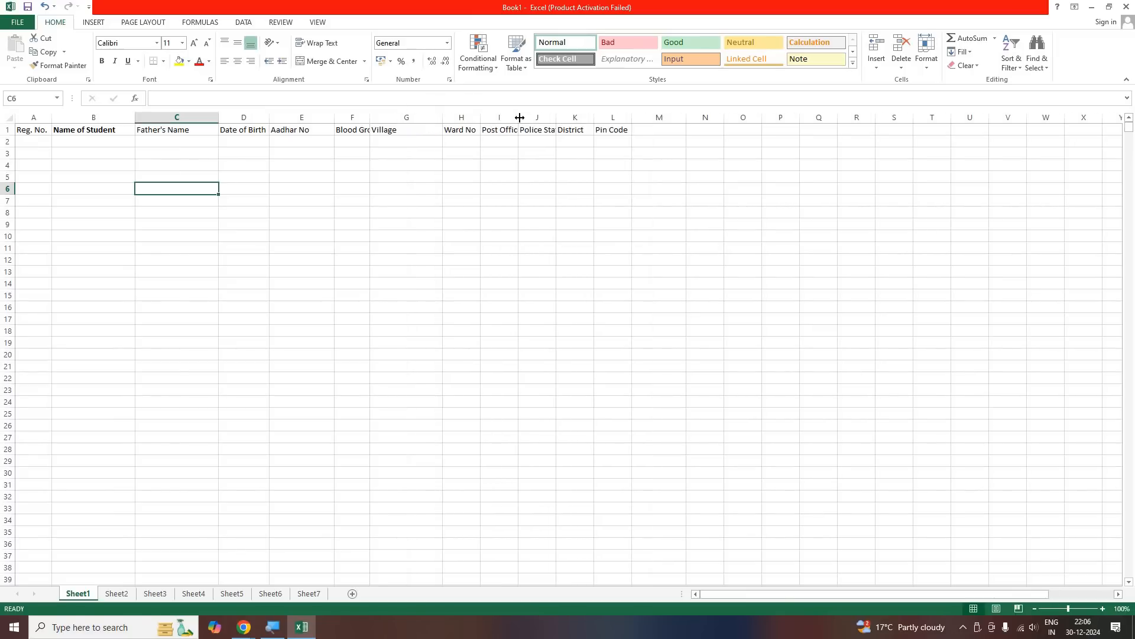
click(480, 116)
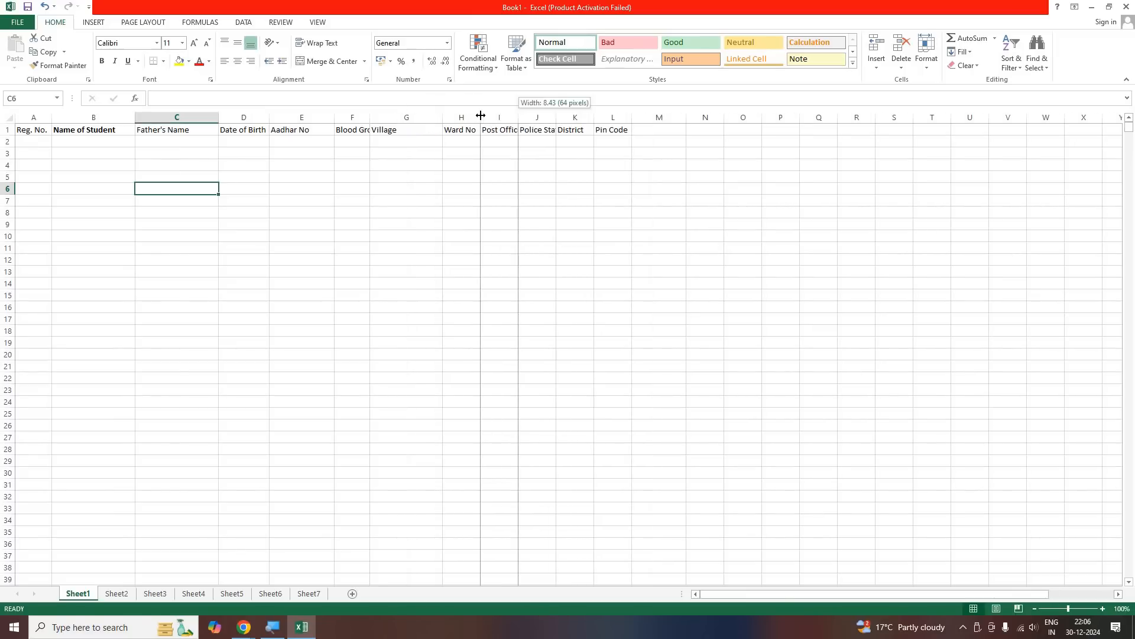
drag(477, 118, 678, 116)
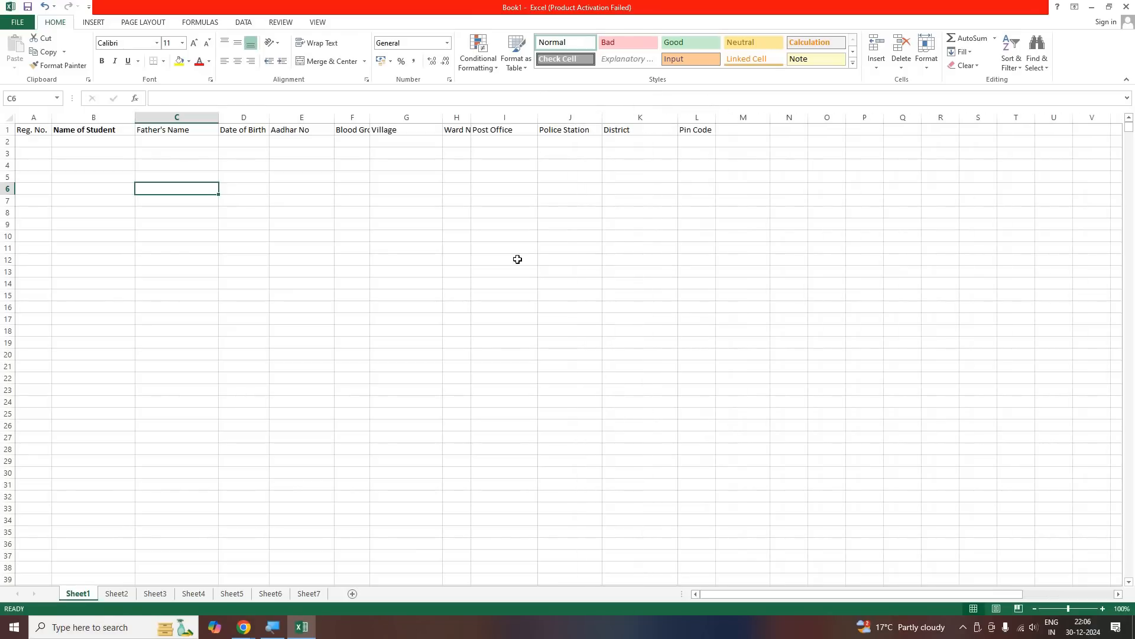
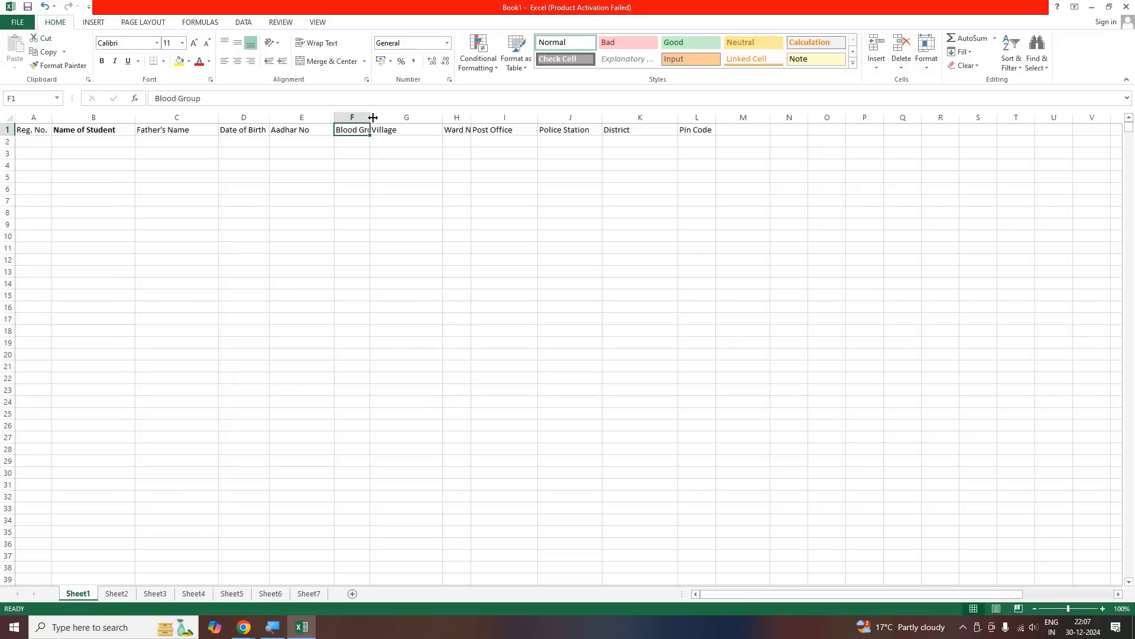
Widen the Blood Group column until its heading fits on one line
drag(372, 117, 363, 310)
click(370, 149)
click(363, 234)
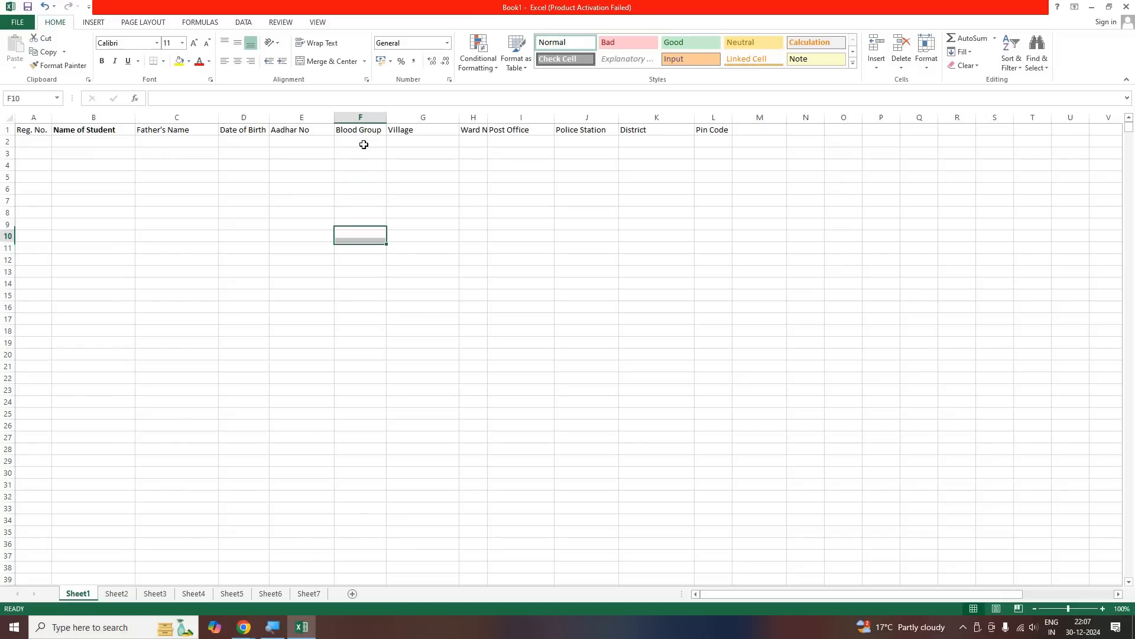
click(364, 144)
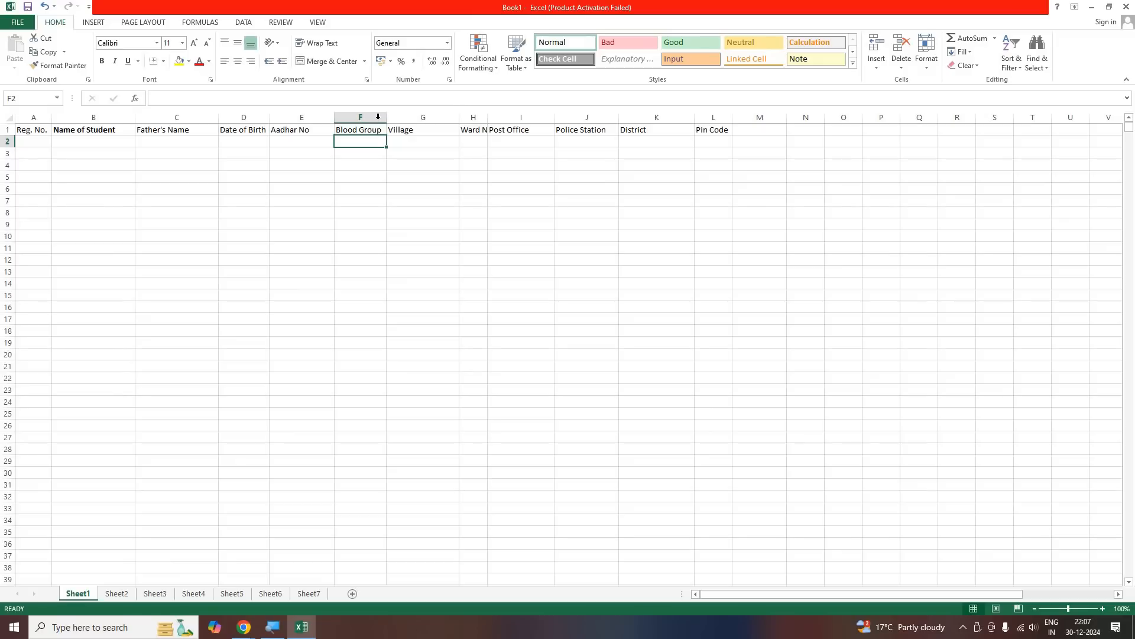
Narrow the Blood Group column and wrap its heading onto two lines
drag(374, 117, 379, 216)
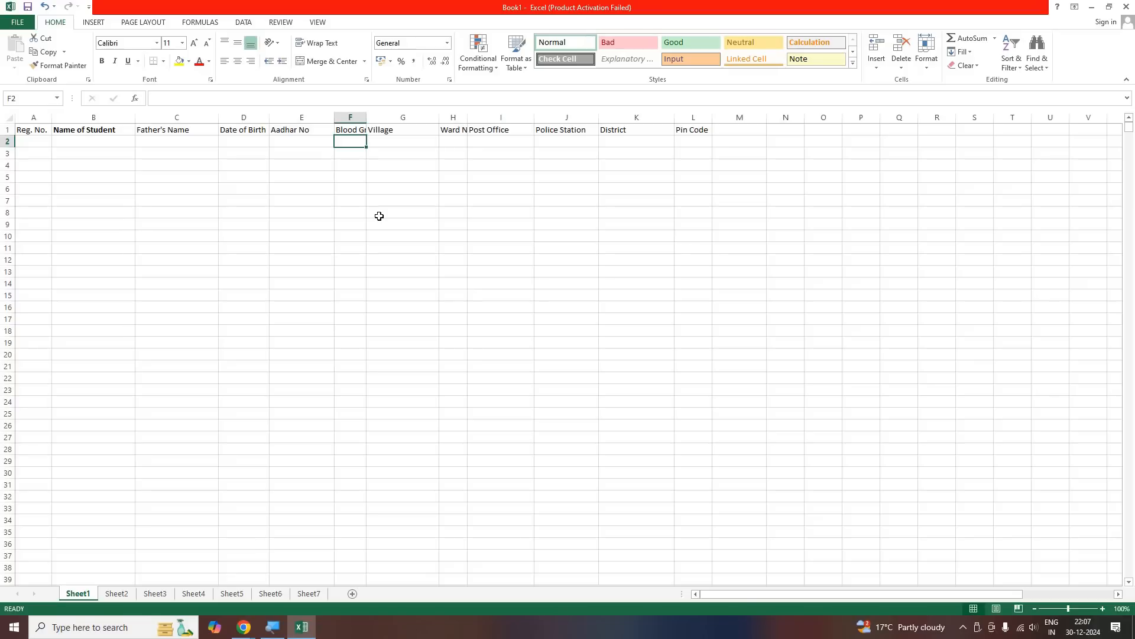
click(350, 133)
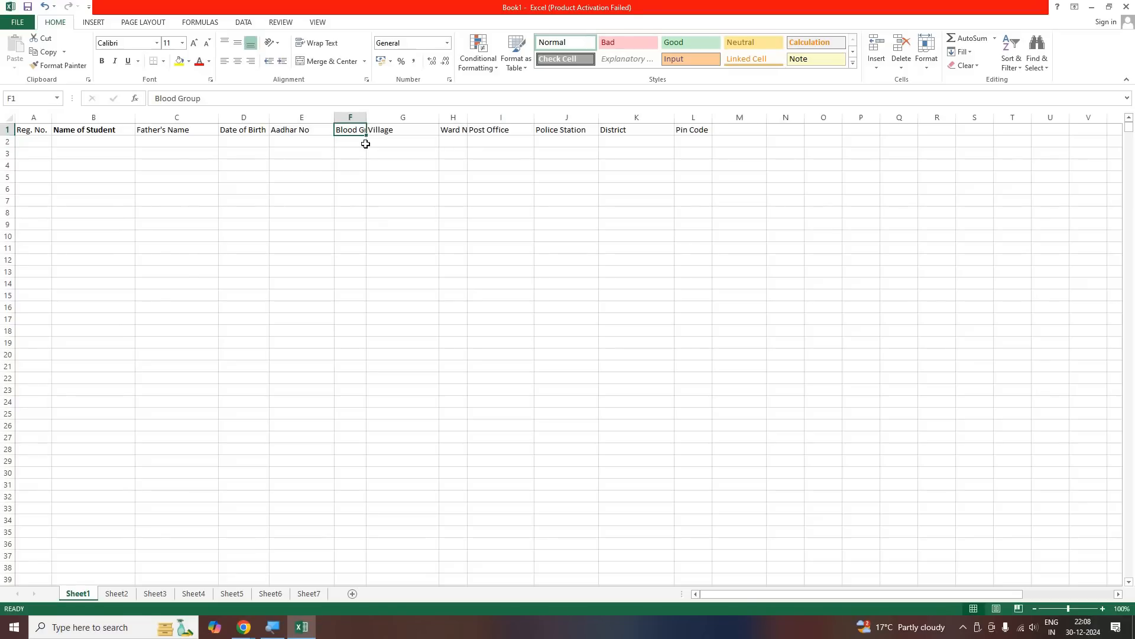
click(317, 47)
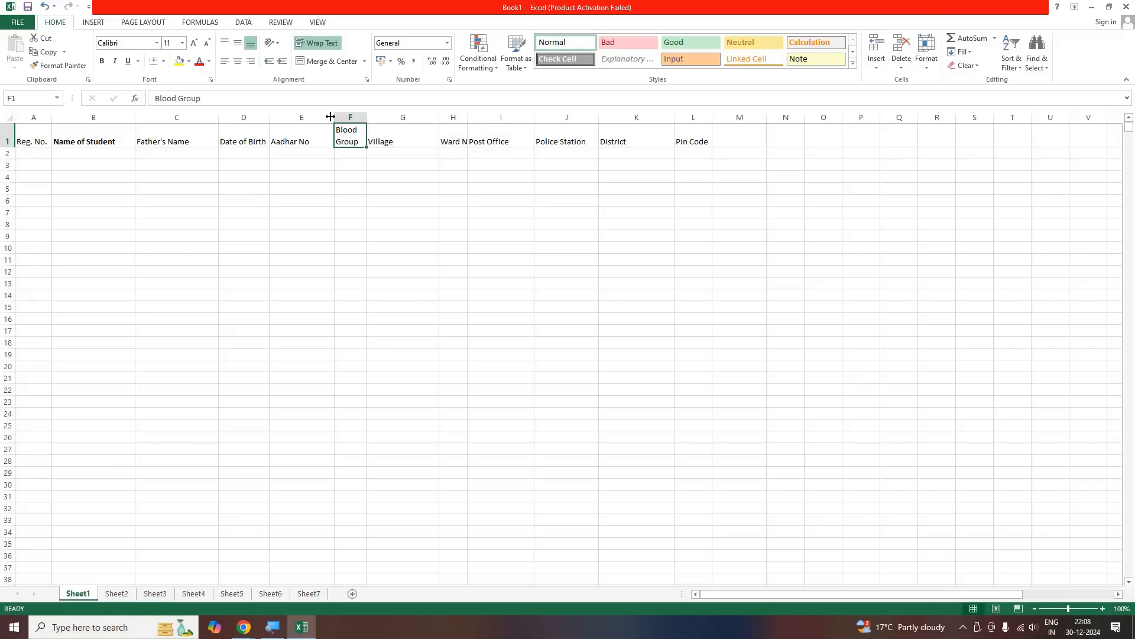
Wrap the Ward No heading text within its narrow column
key(Right)
key(Right)
click(316, 41)
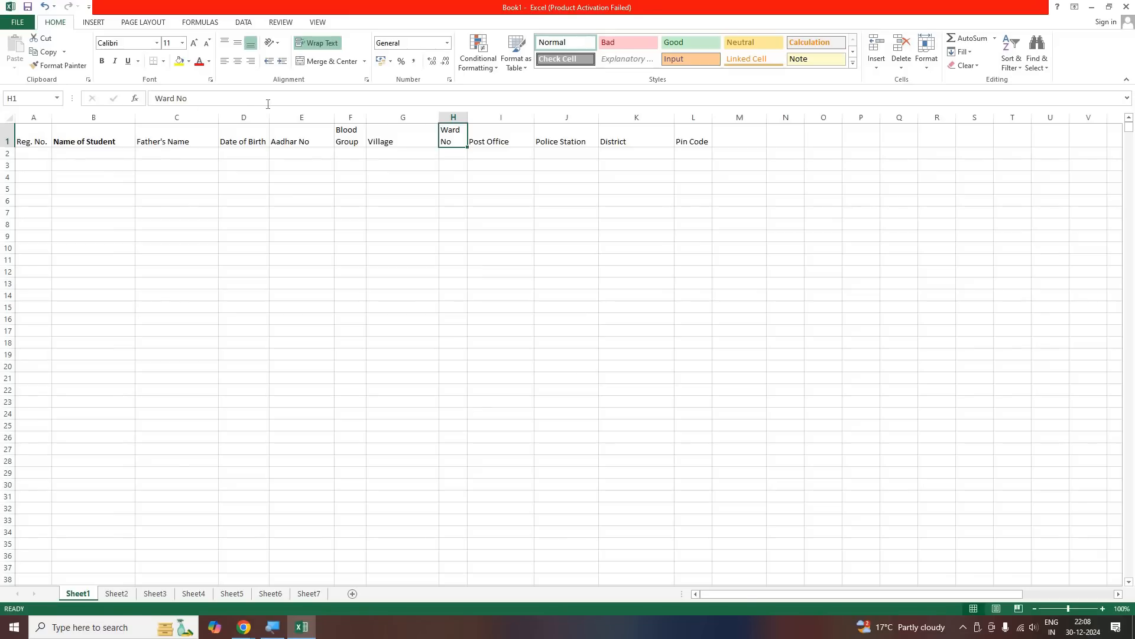
click(42, 136)
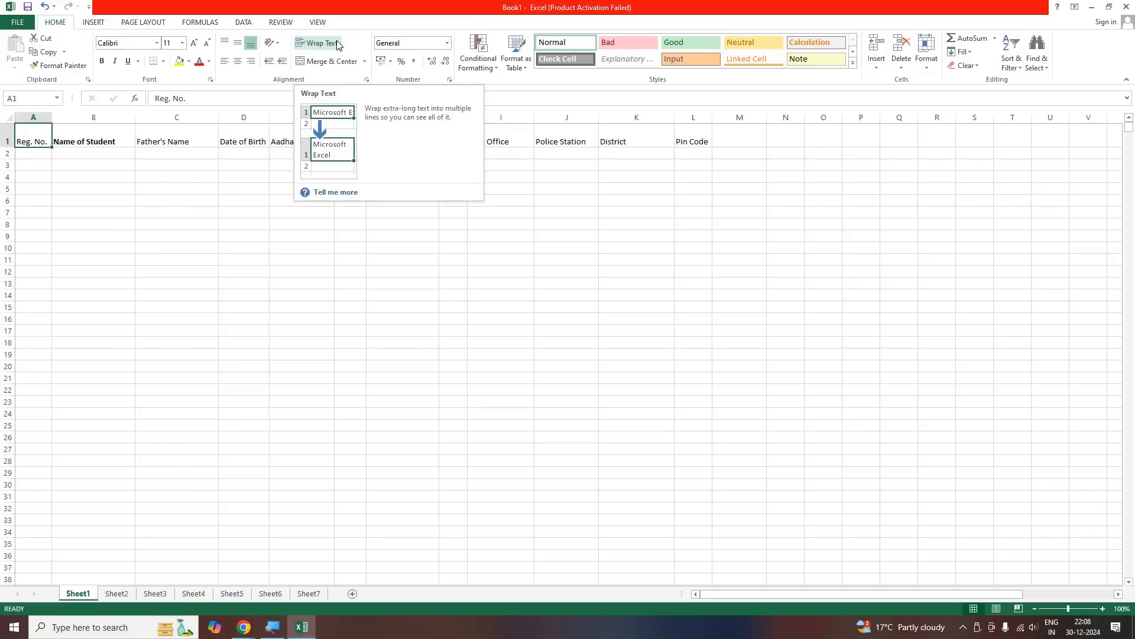
click(411, 246)
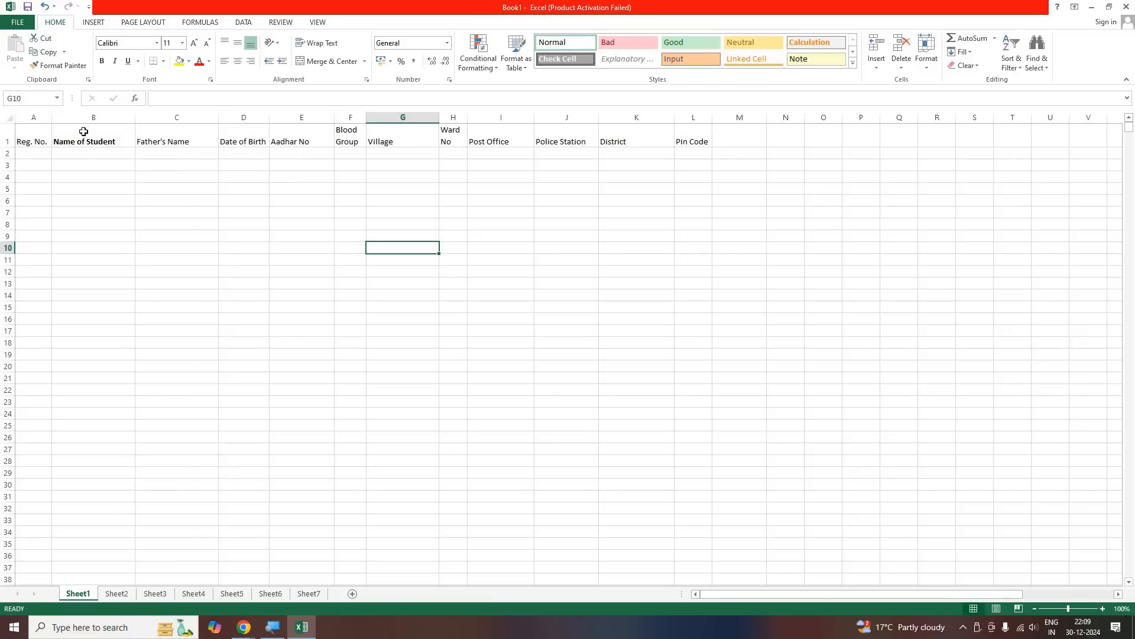
Insert a blank row above the heading row
click(126, 142)
click(187, 197)
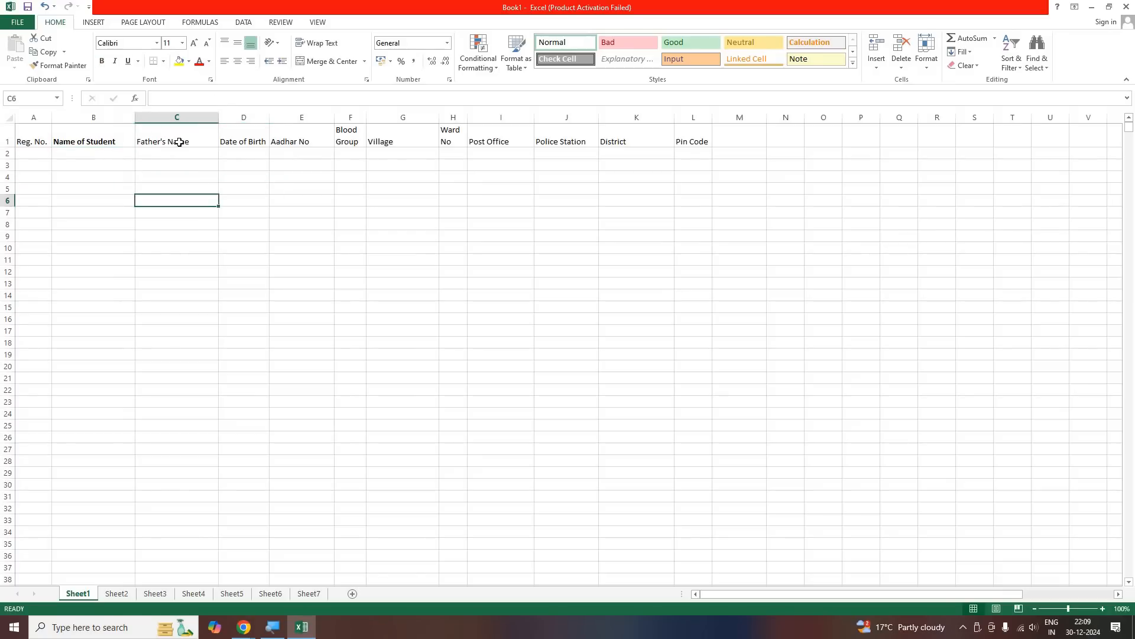
key(ctrl+Up)
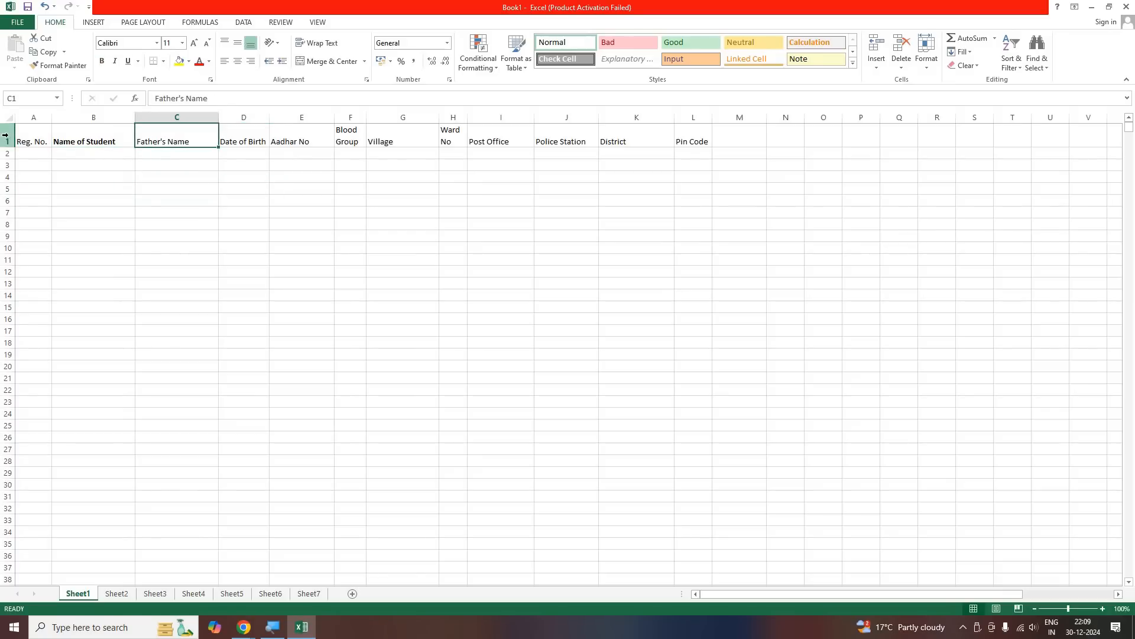
right_click(9, 139)
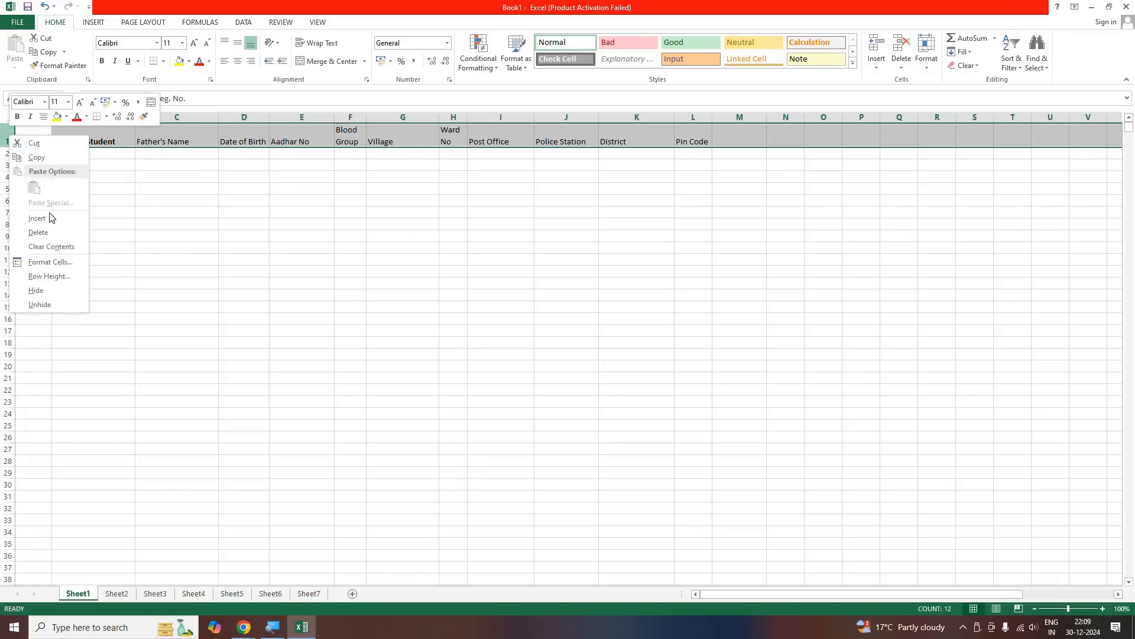
click(95, 219)
click(99, 223)
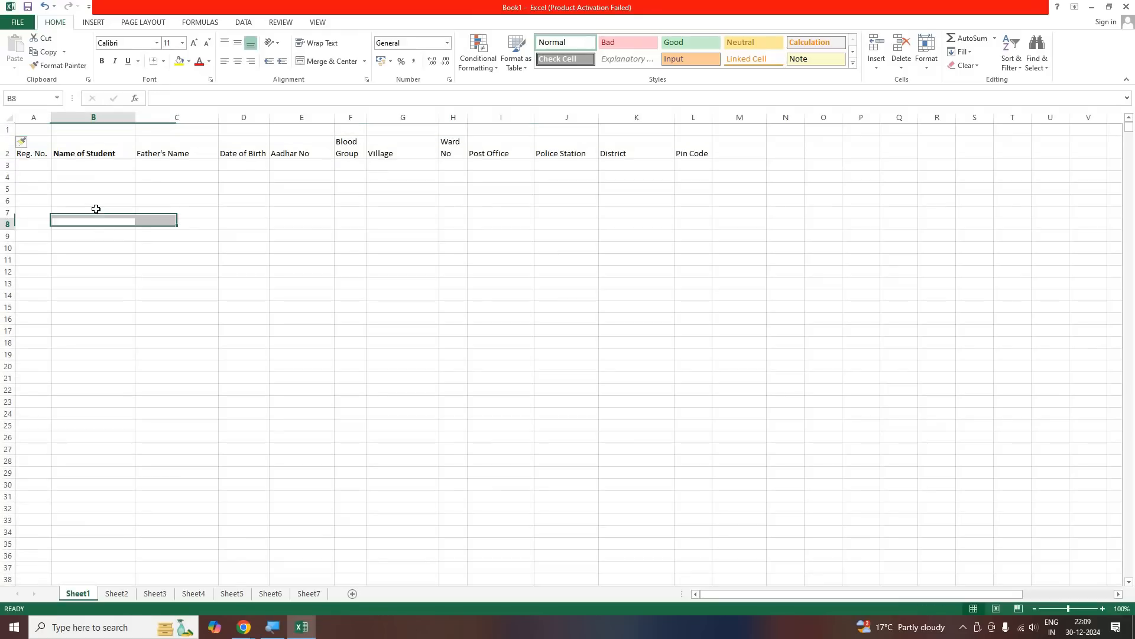
click(80, 155)
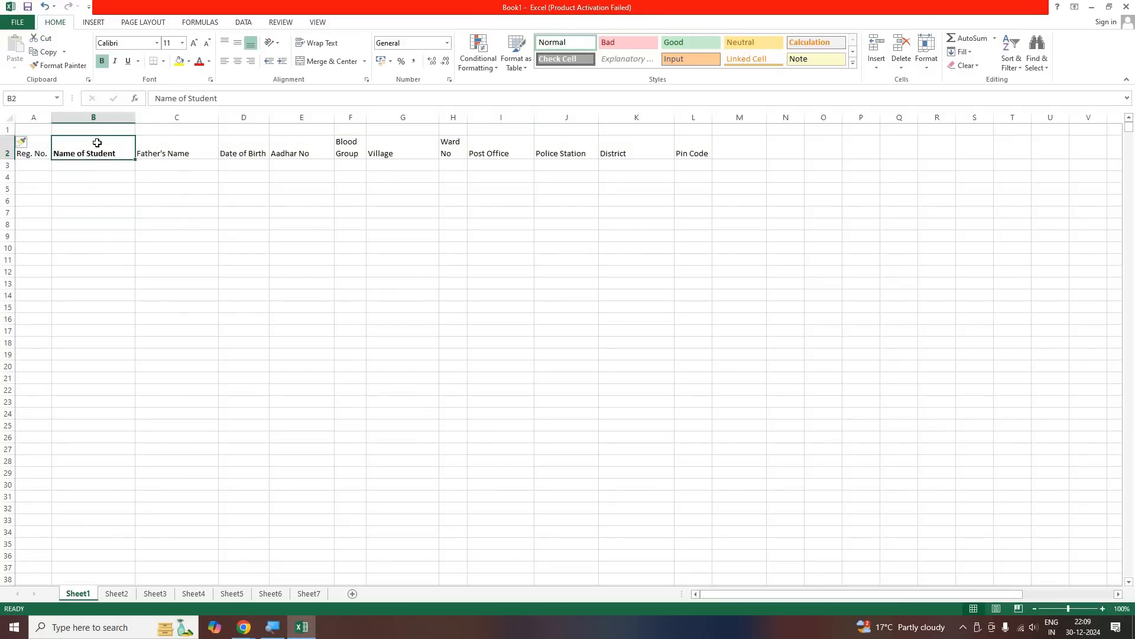
drag(94, 129, 343, 150)
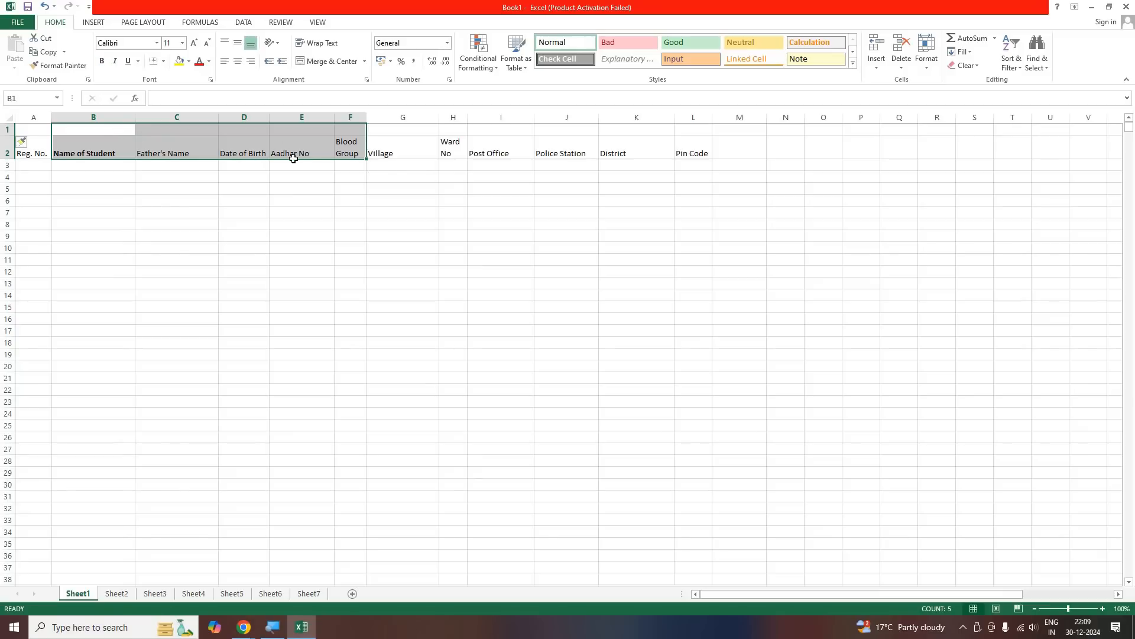
shift+click(329, 158)
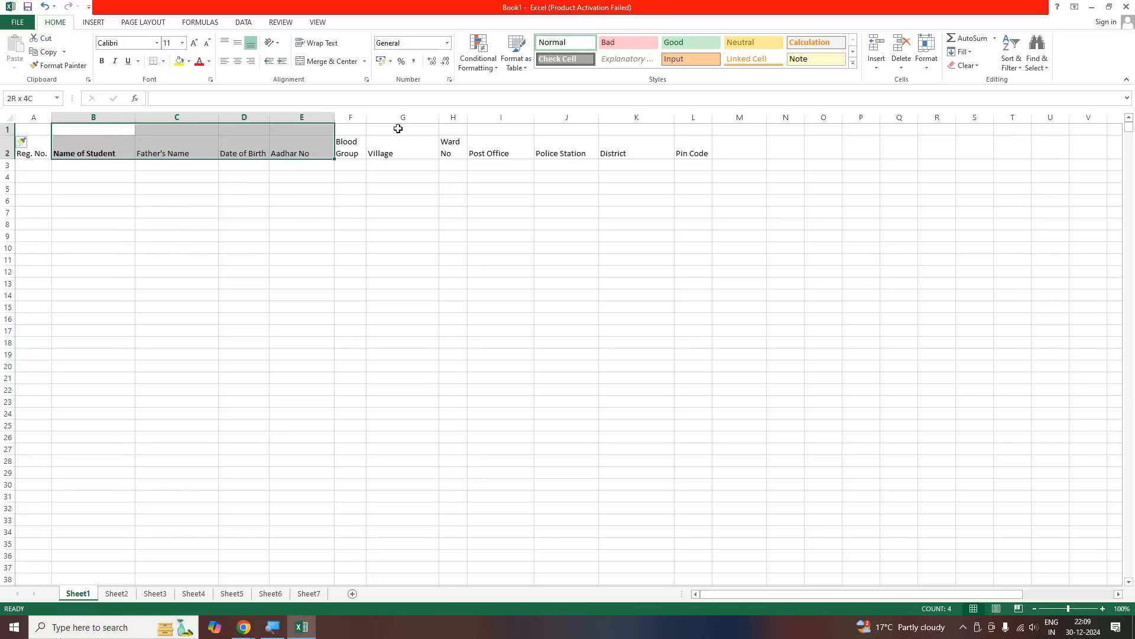
drag(384, 129, 687, 142)
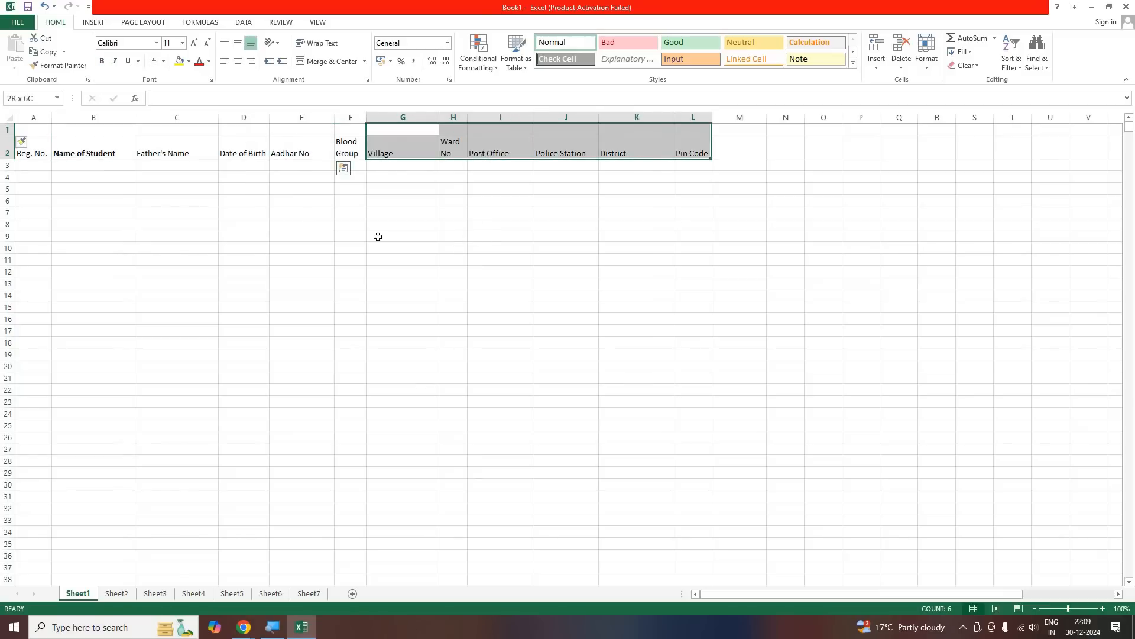
click(207, 212)
drag(95, 130, 276, 145)
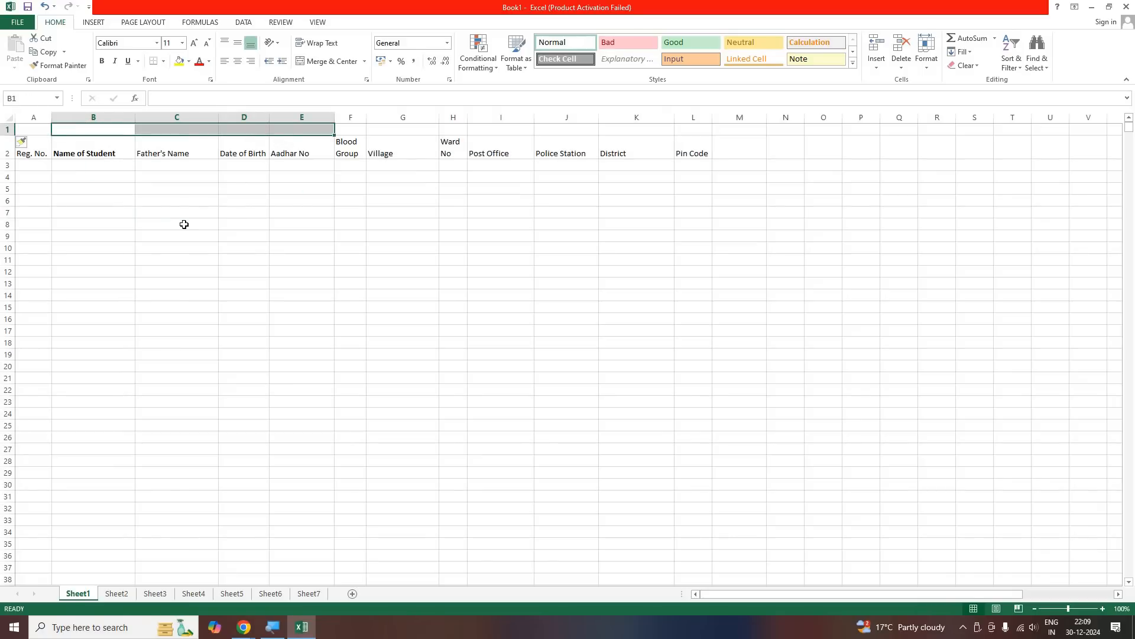
click(155, 221)
Merge and center B1:F1 and enter the group heading "Personal Details"
drag(110, 131, 337, 126)
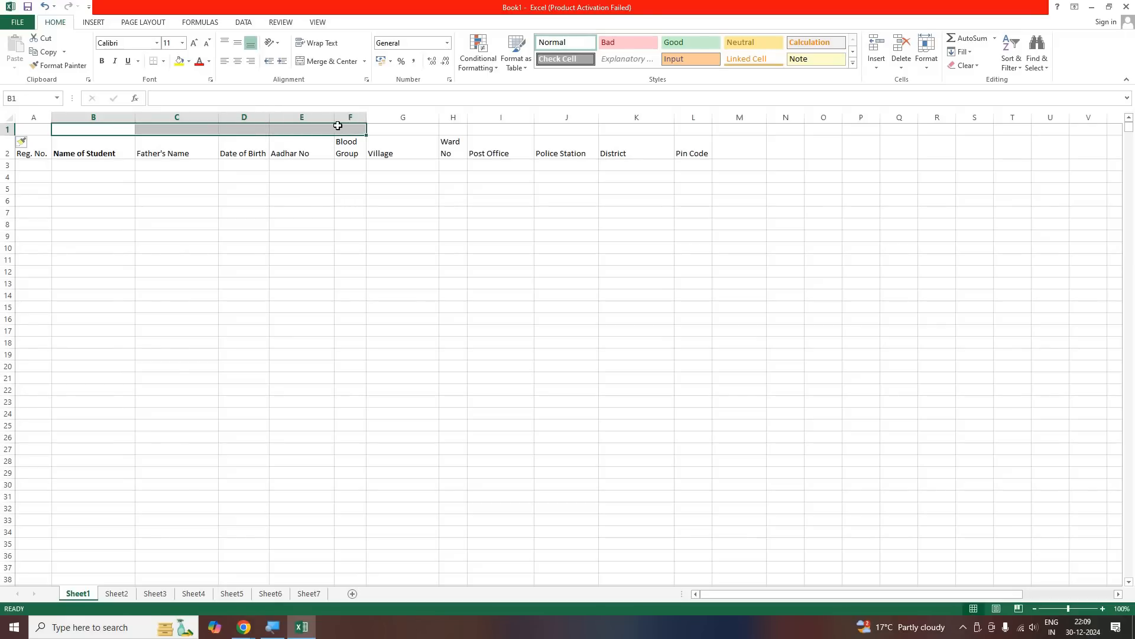
click(326, 62)
click(236, 200)
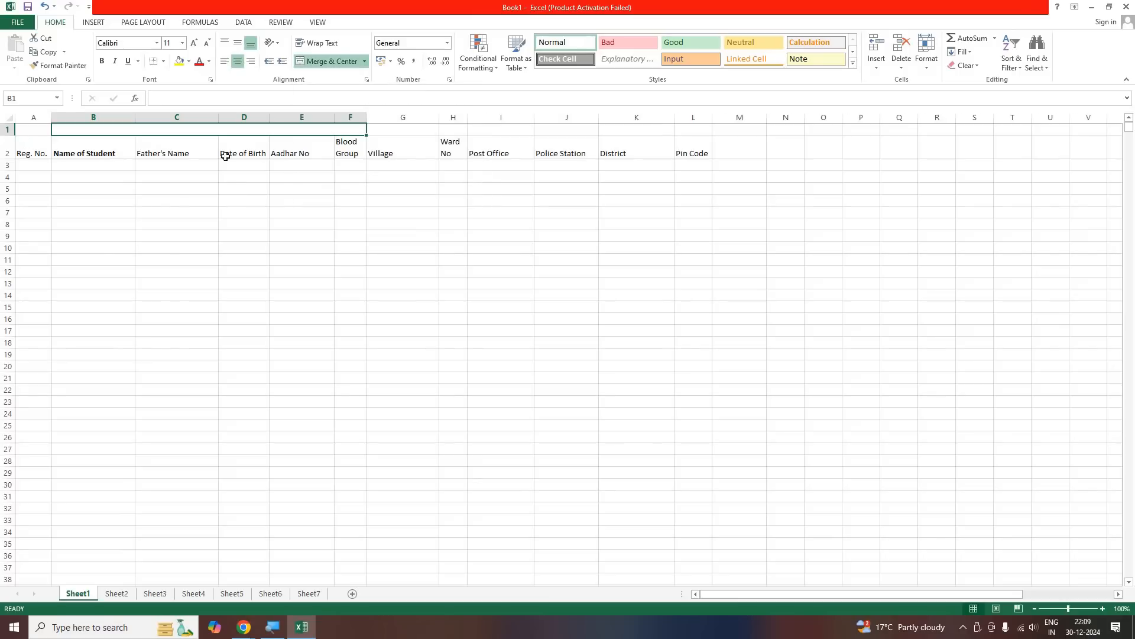
click(325, 129)
text(Personal)
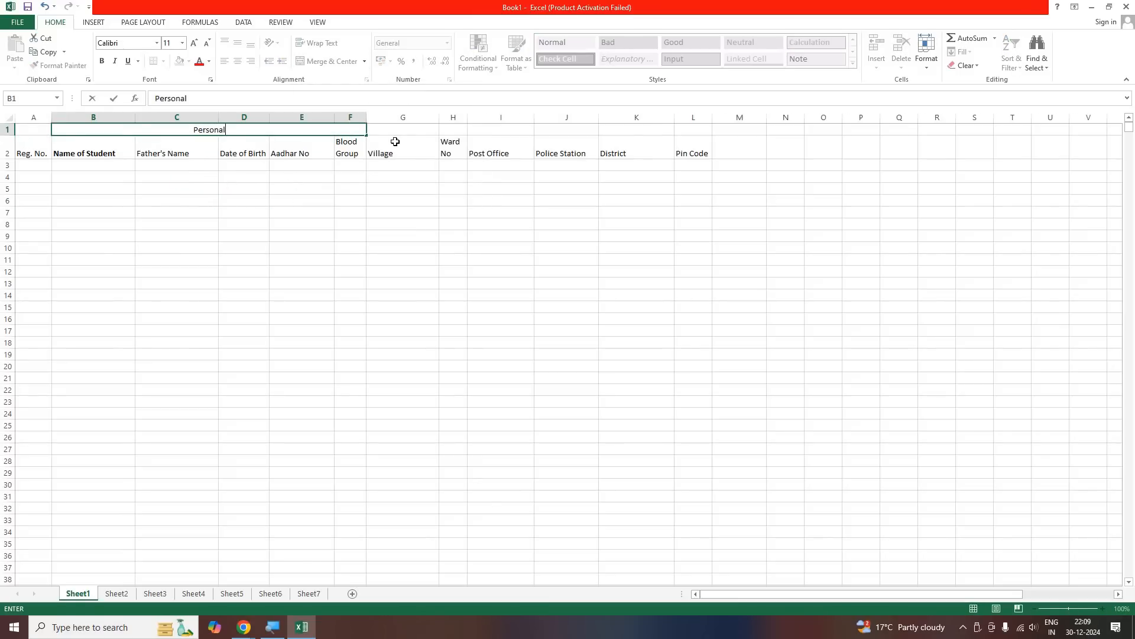
text( Details)
Merge and center G1:L1 and enter the group heading "Parmanent Address"
click(392, 132)
drag(394, 127, 698, 127)
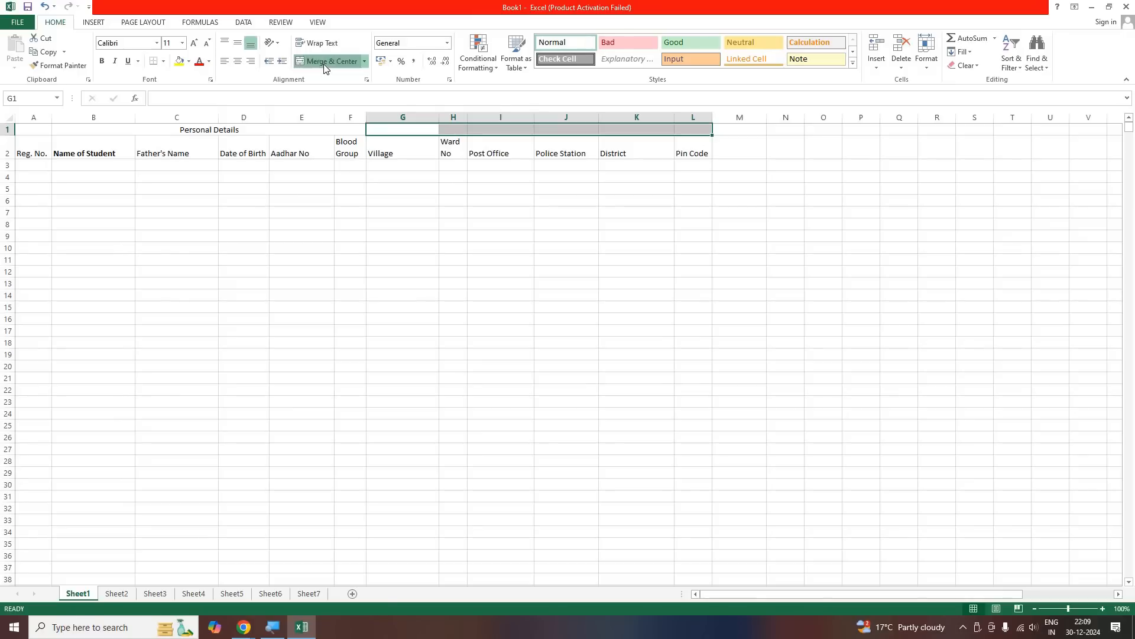
click(324, 62)
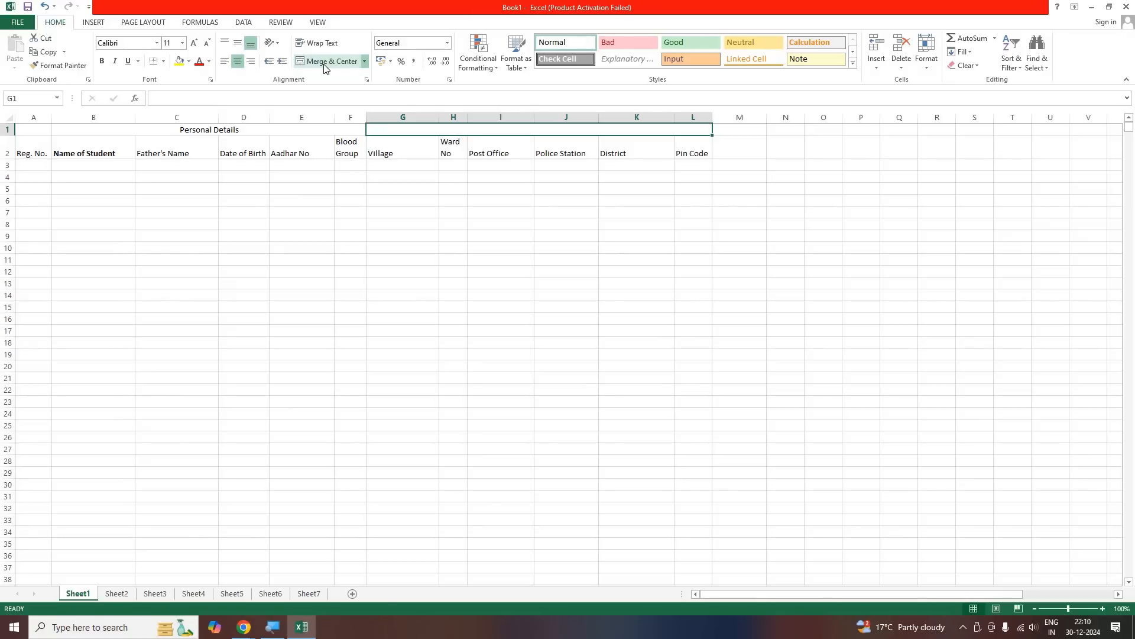
text(Pa)
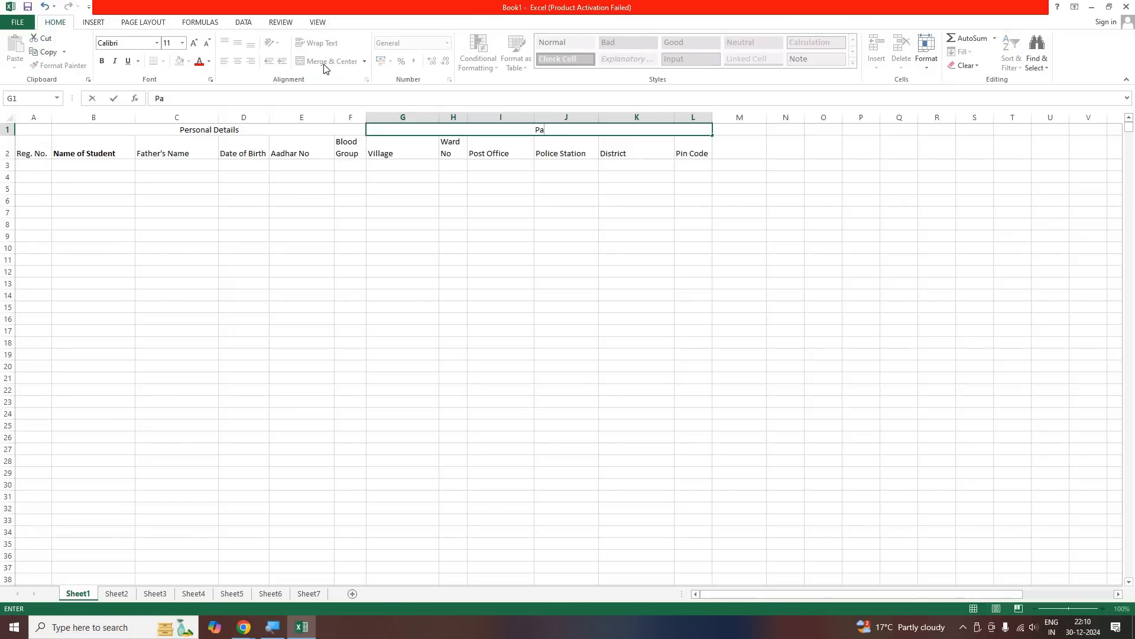
text(rmanent P)
key(BackSpace)
text(Address)
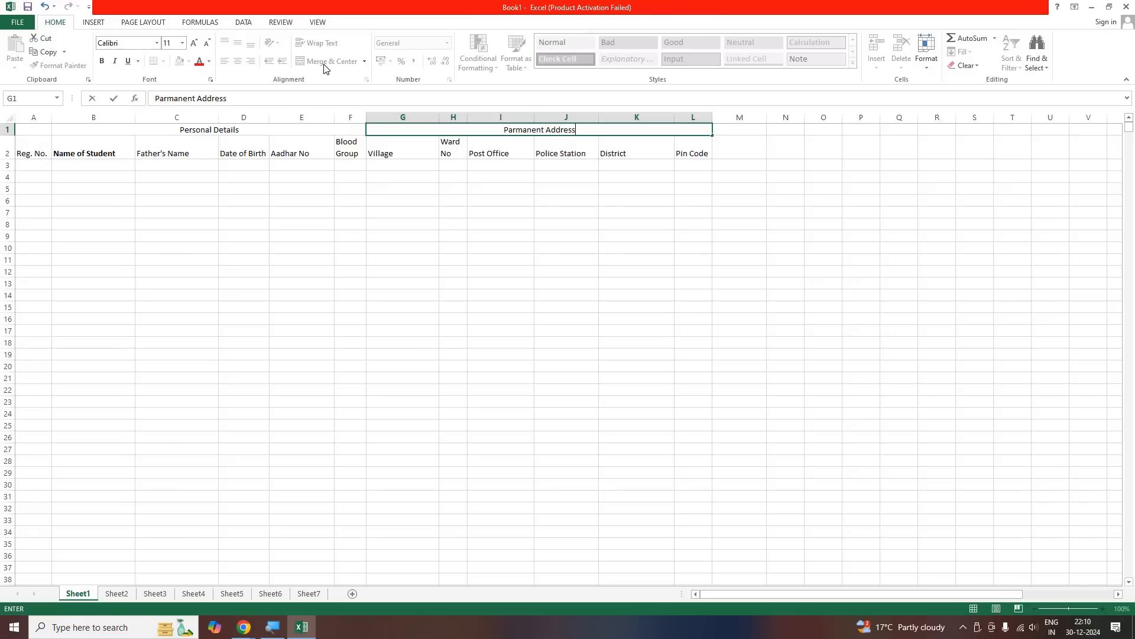
key(Return)
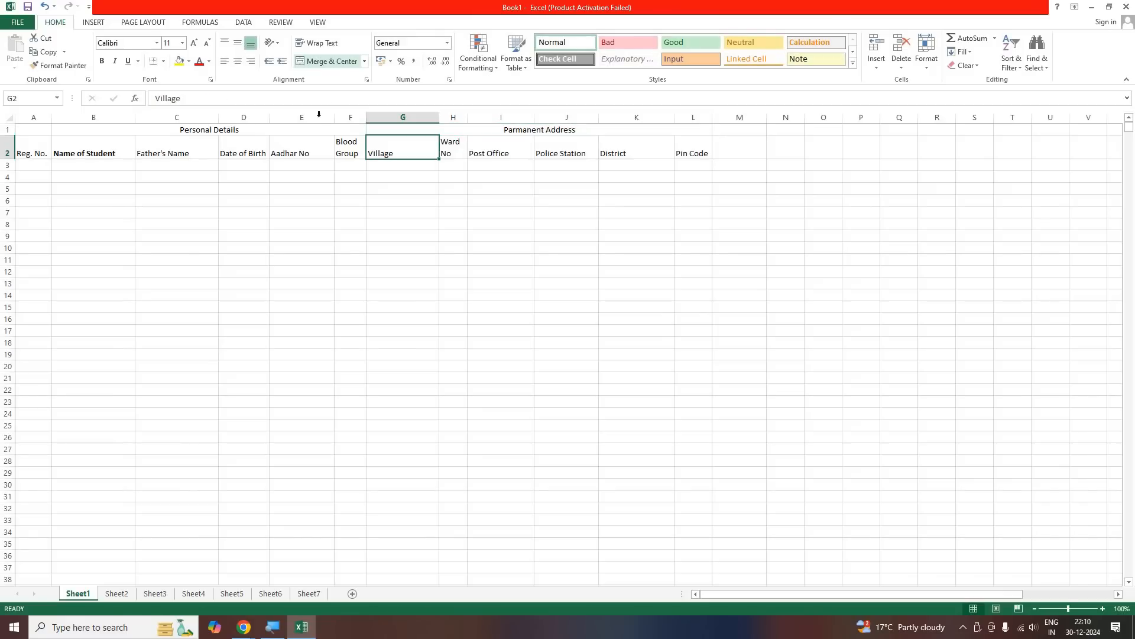
Merge and center A1:A2 so the "Reg. No." heading spans both heading rows
click(303, 256)
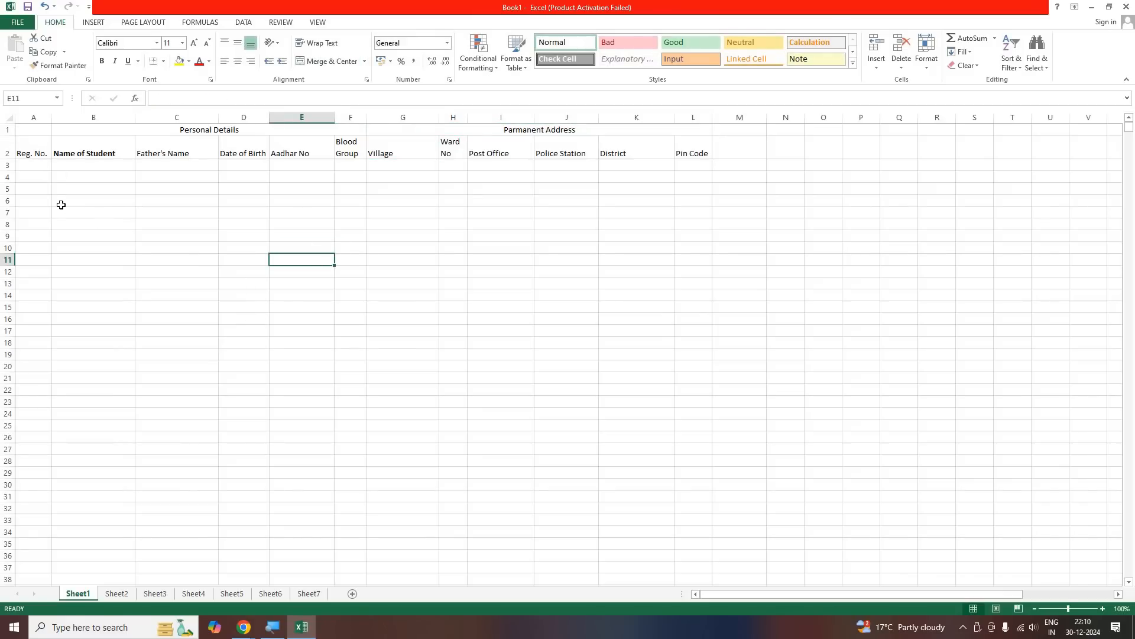
click(33, 156)
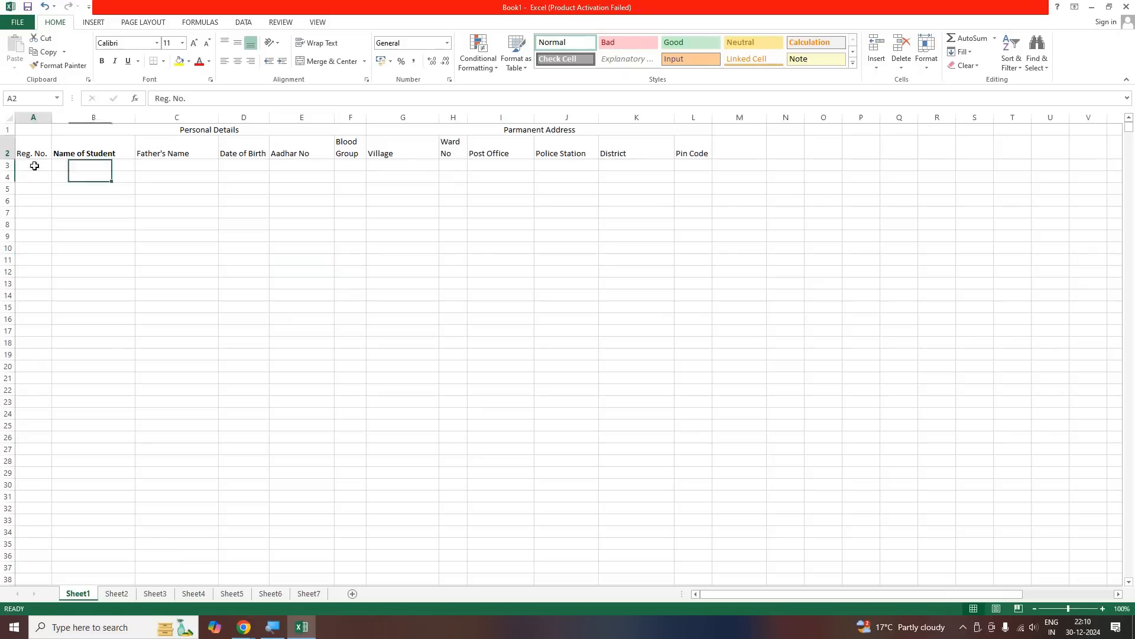
click(29, 131)
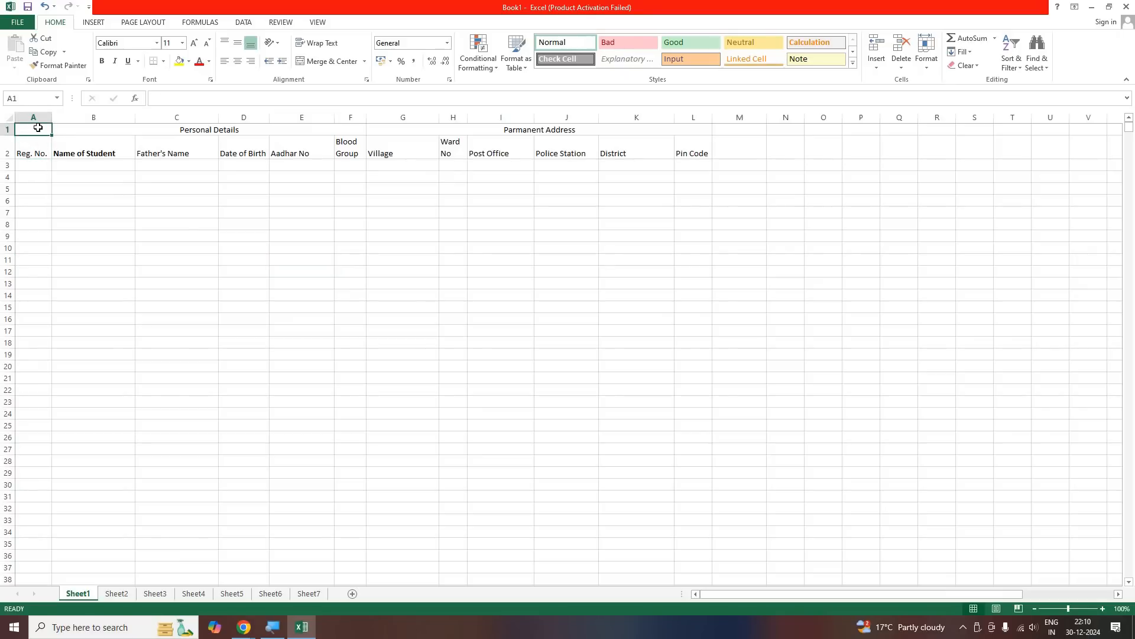
click(34, 153)
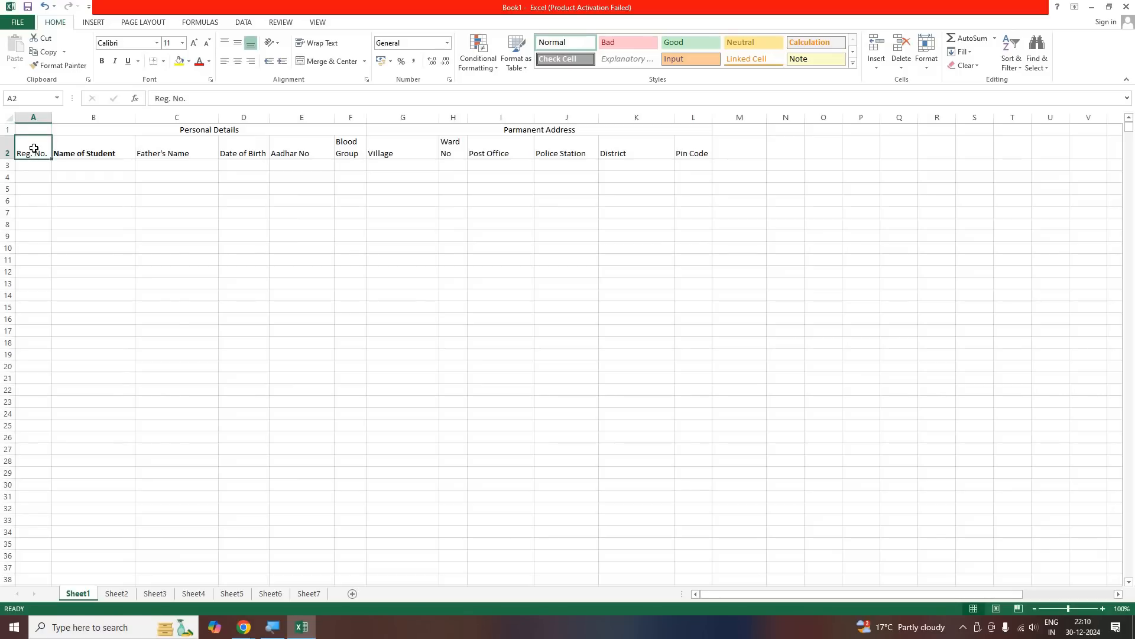
drag(34, 133, 33, 153)
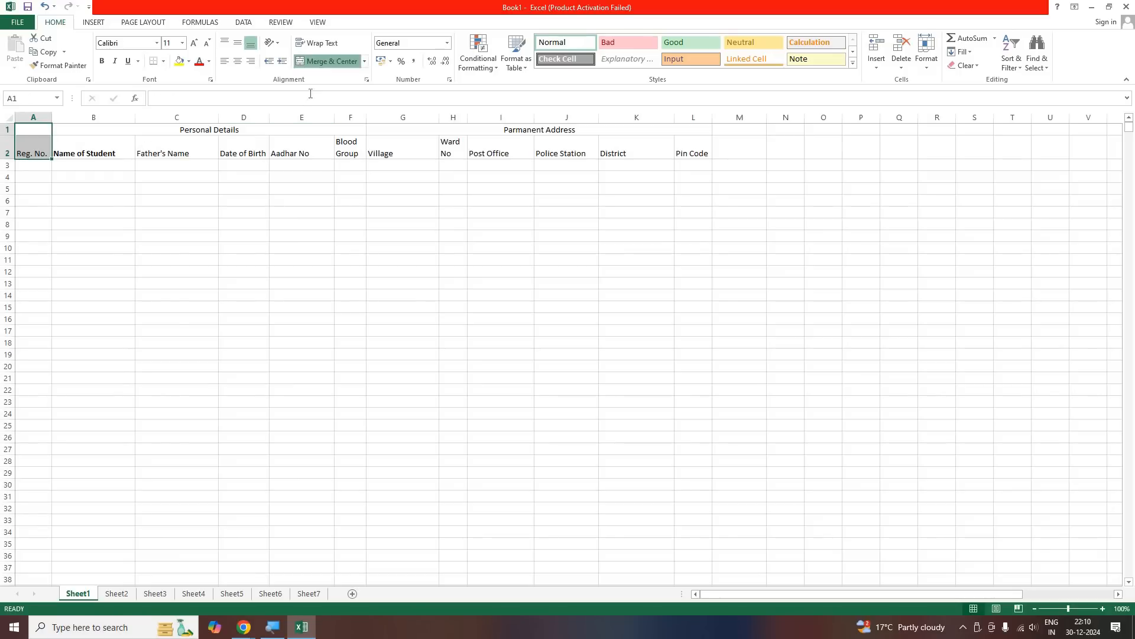
click(314, 62)
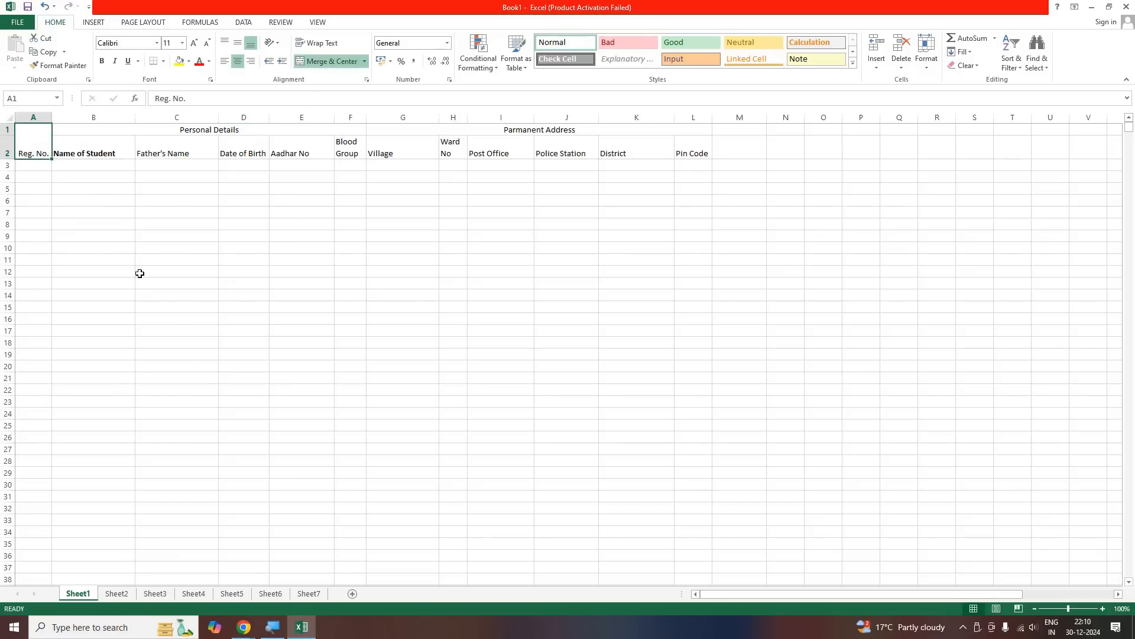
click(133, 319)
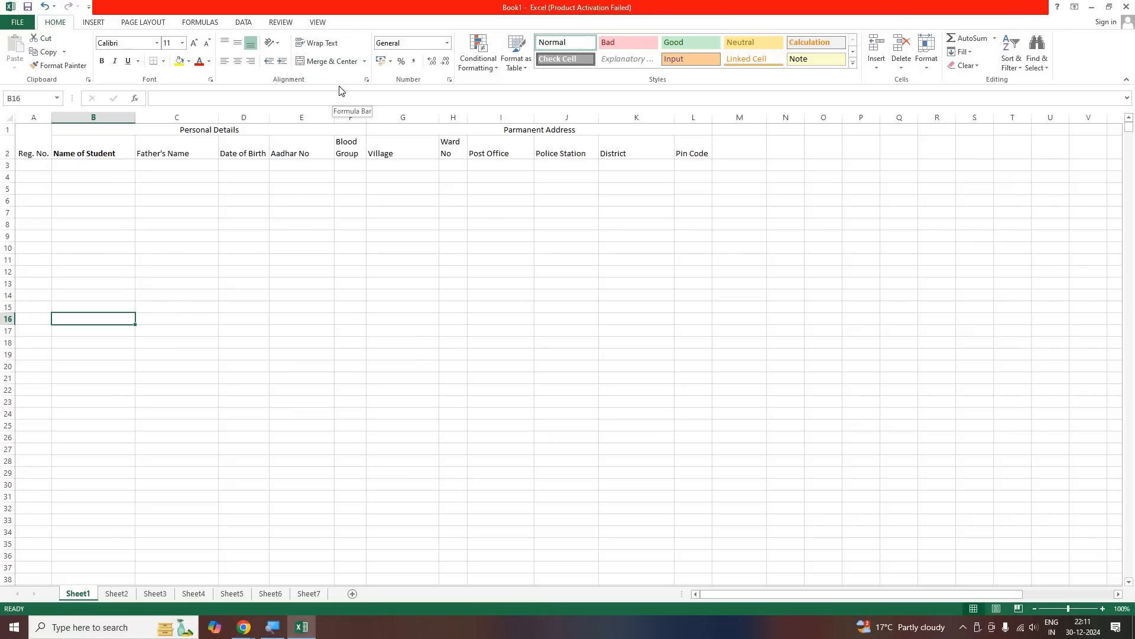
Enter the group heading "Course Details" in cell M1
click(251, 225)
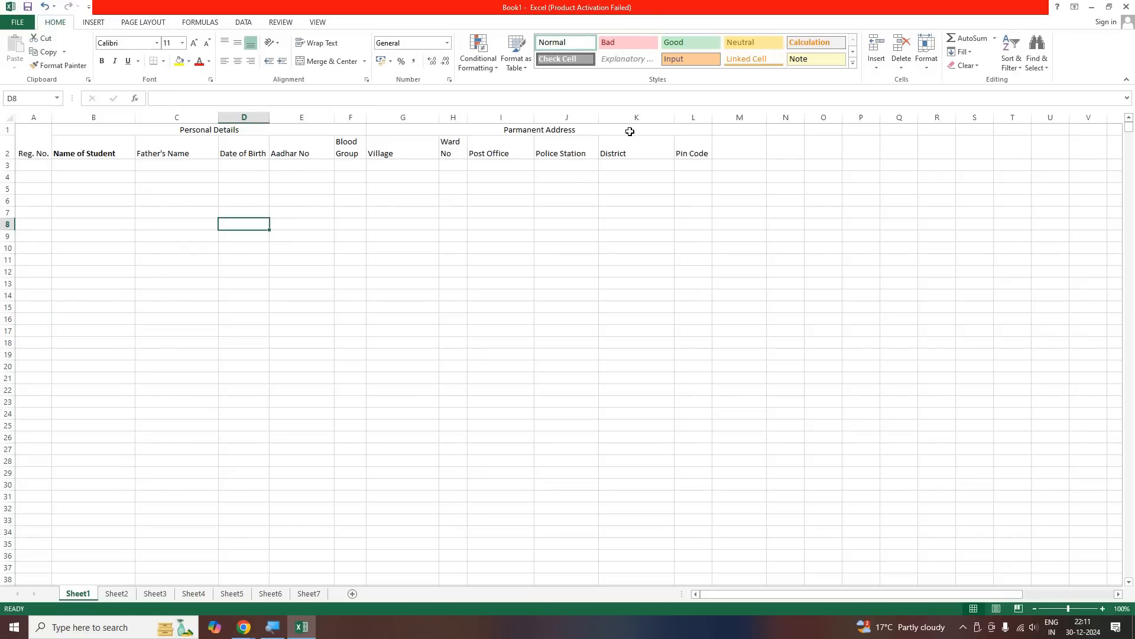
click(703, 152)
key(Up)
click(730, 151)
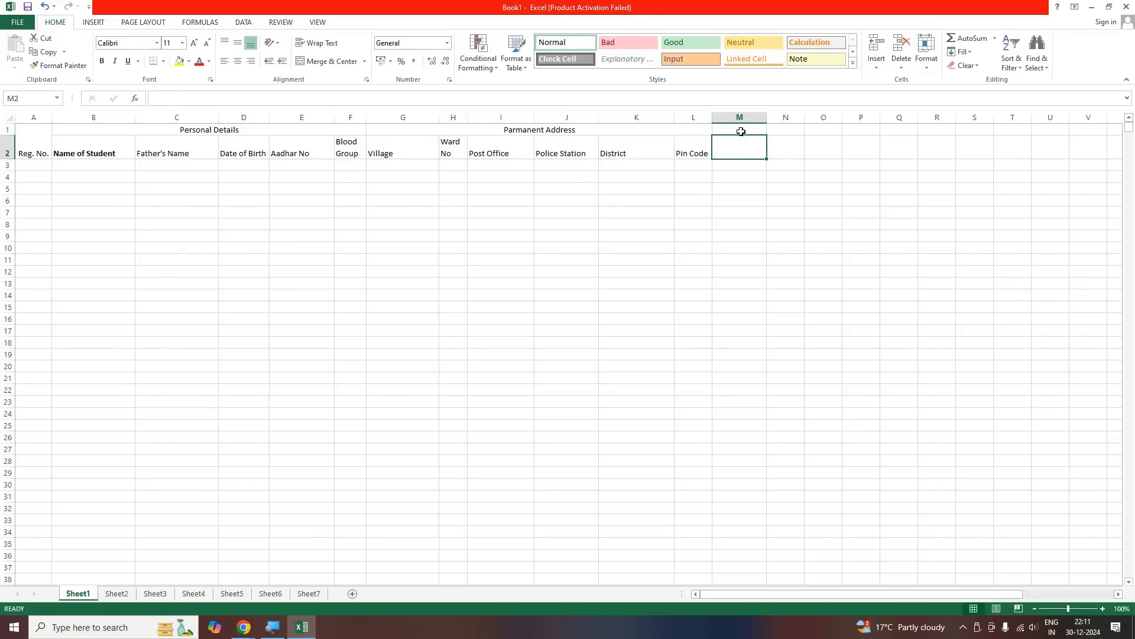
click(741, 131)
text(Course Details)
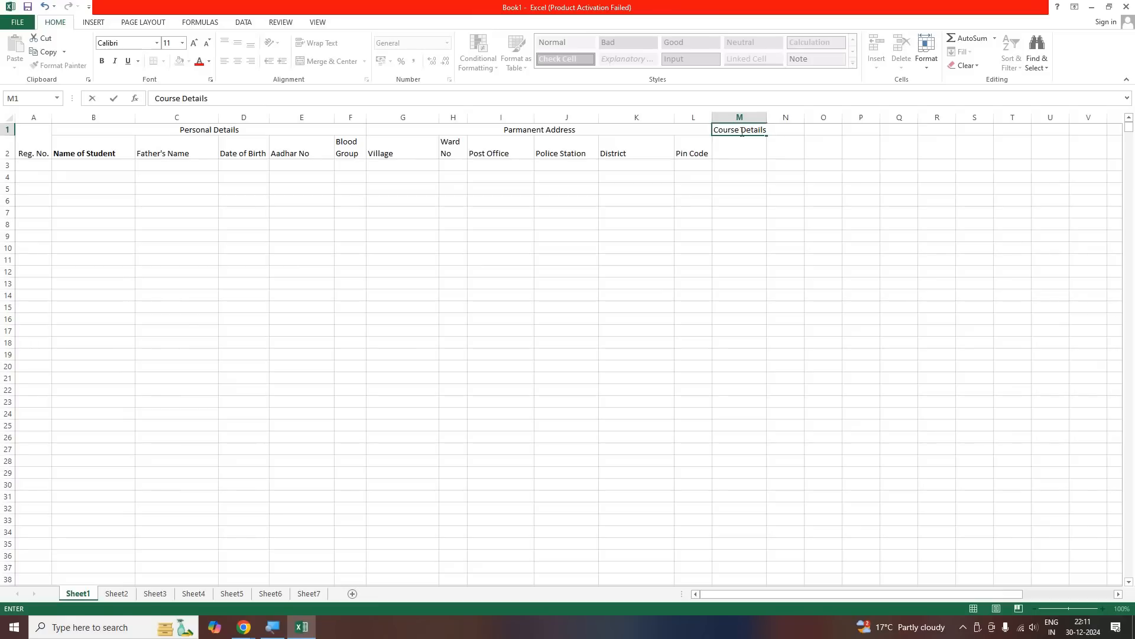
key(Return)
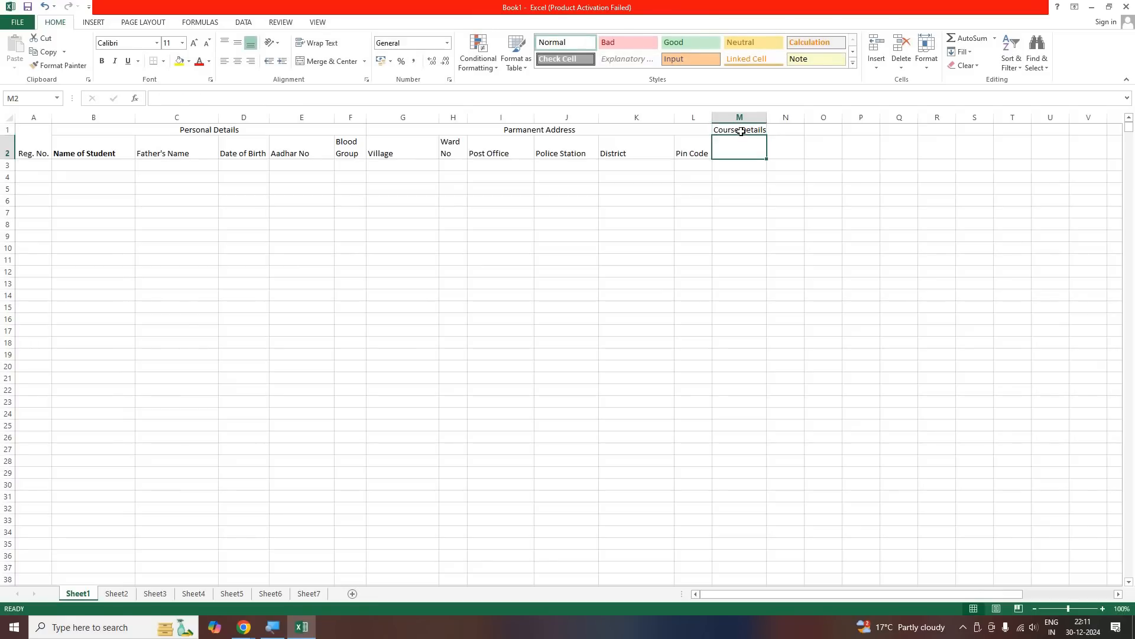
Enter the headings "Course Name", "Duration" and "Course Fees" in cells M2 to O2
text(Course Name)
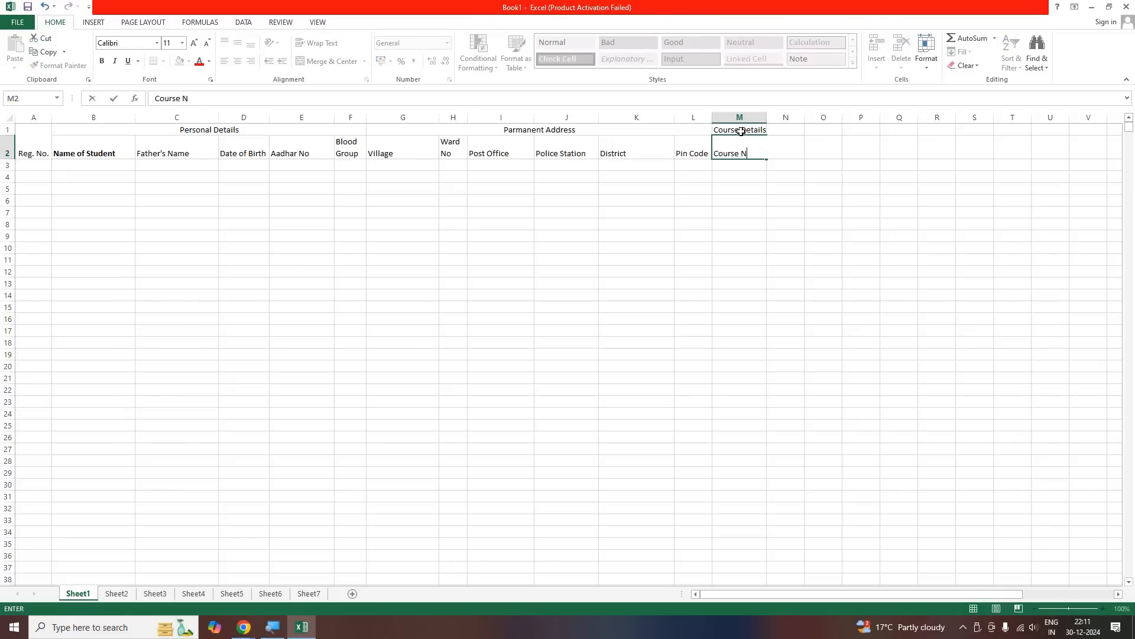
key(Tab)
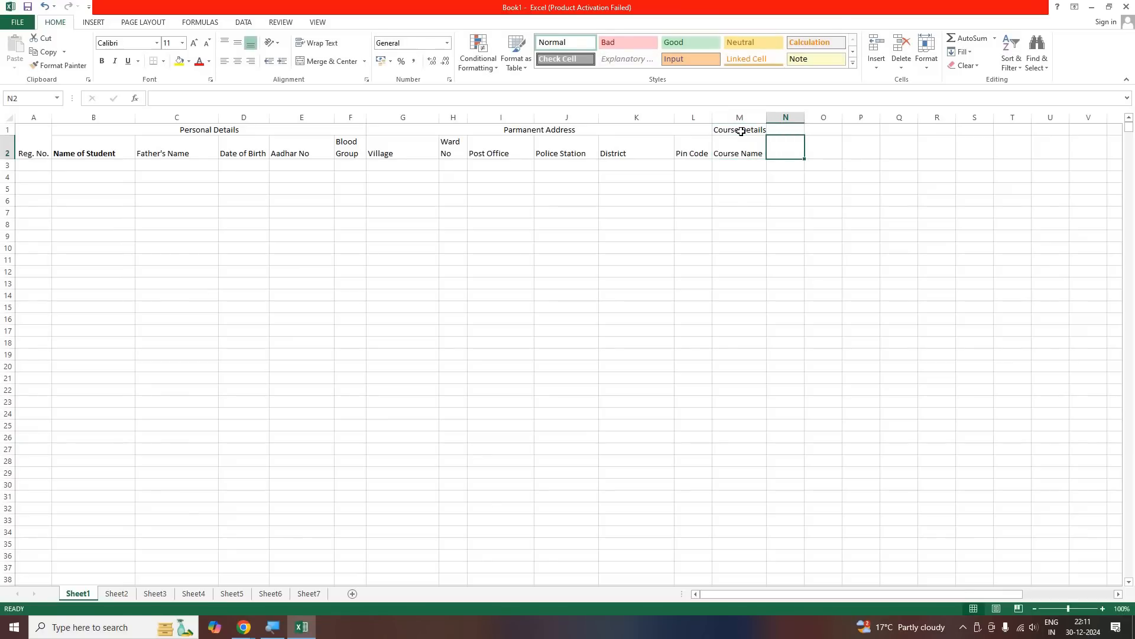
text(Duration)
key(Tab)
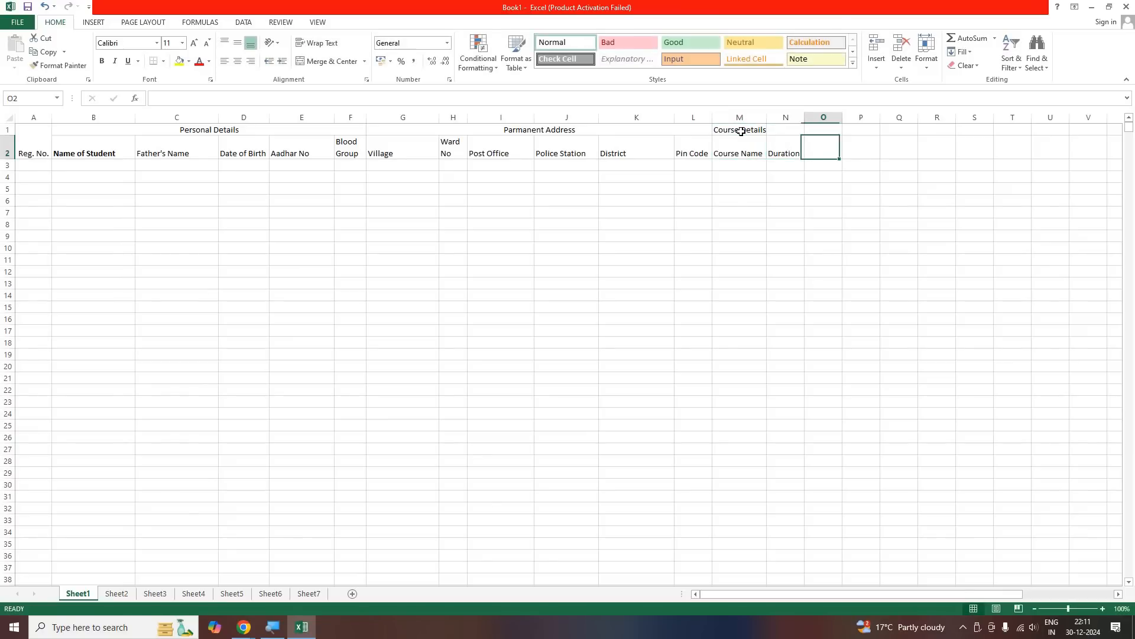
text(Course Fees)
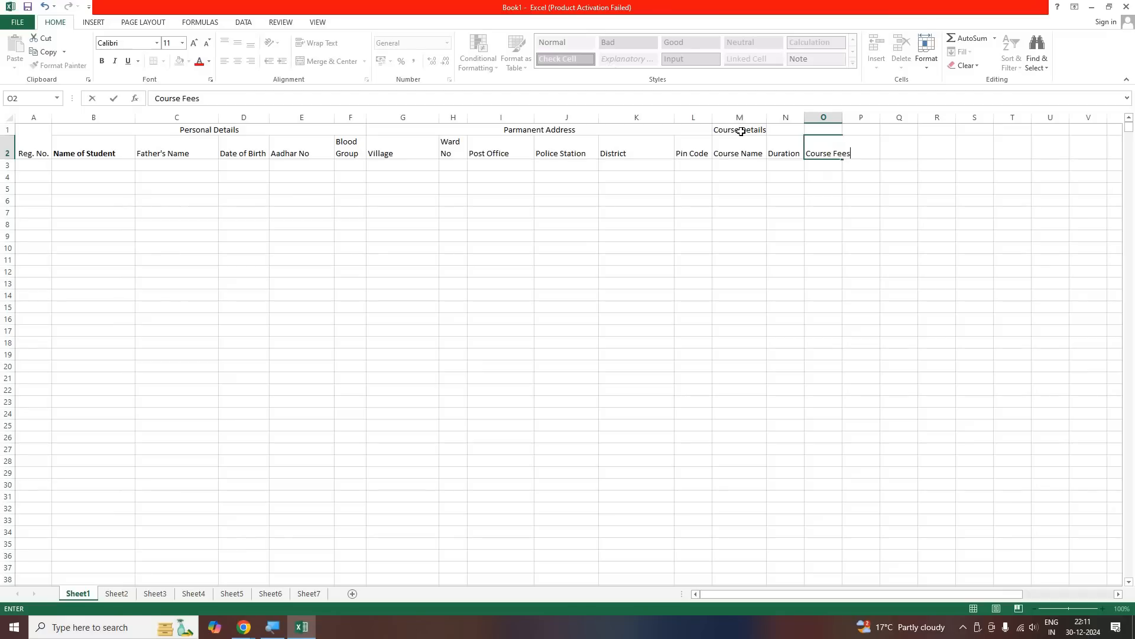
key(Tab)
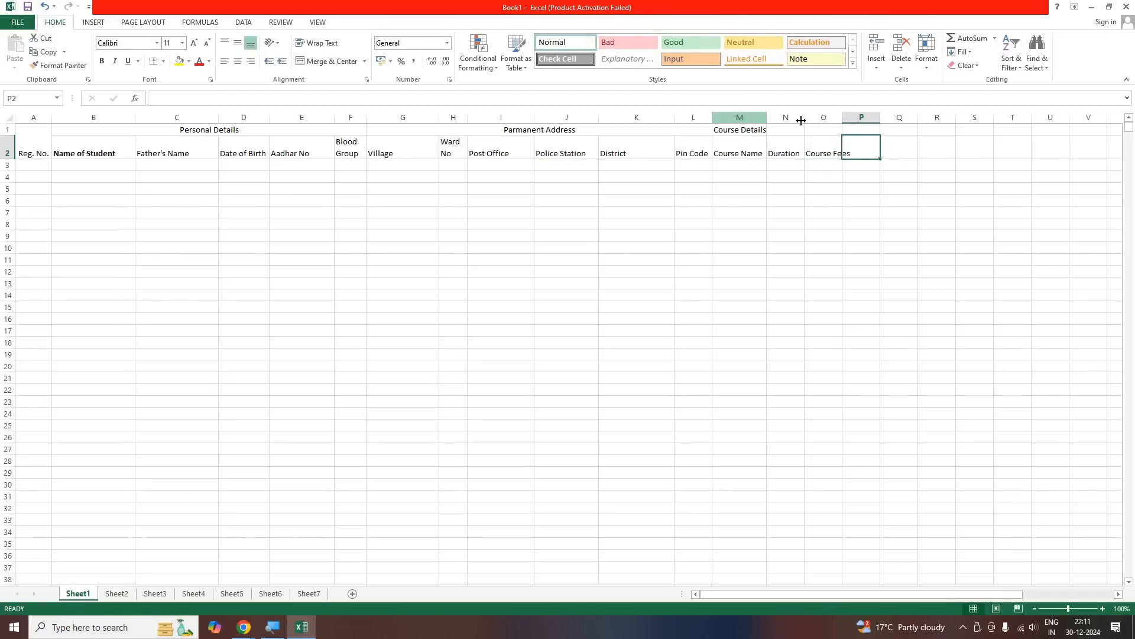
Adjust the widths of the course columns, narrowing Course Name, and wrap the text of headings M2:O2
drag(842, 121, 867, 123)
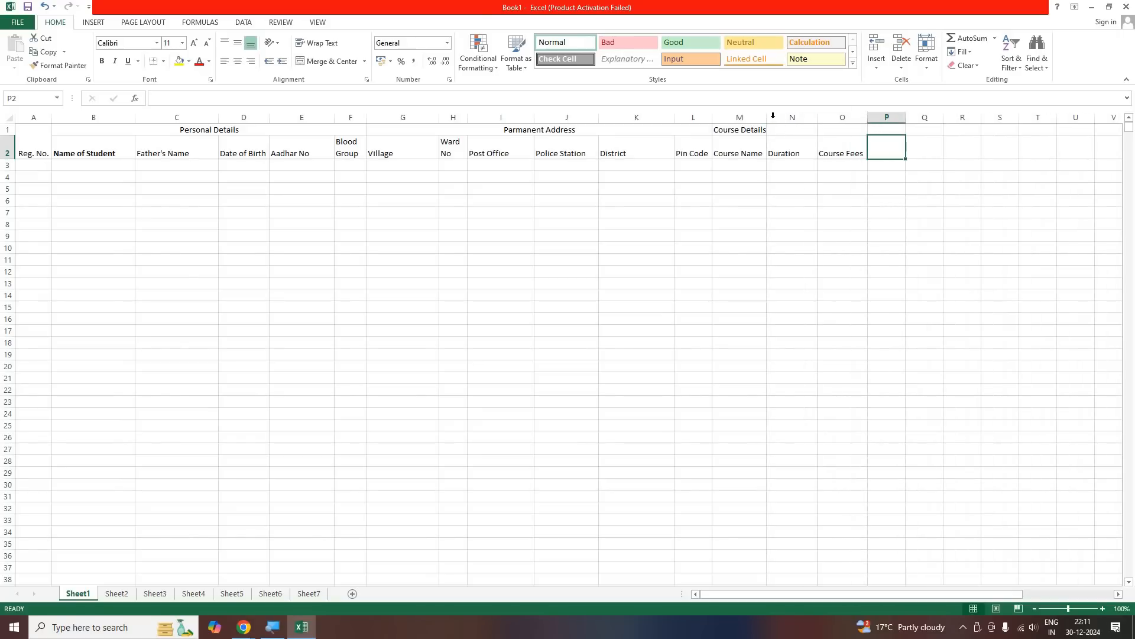
drag(767, 116, 758, 118)
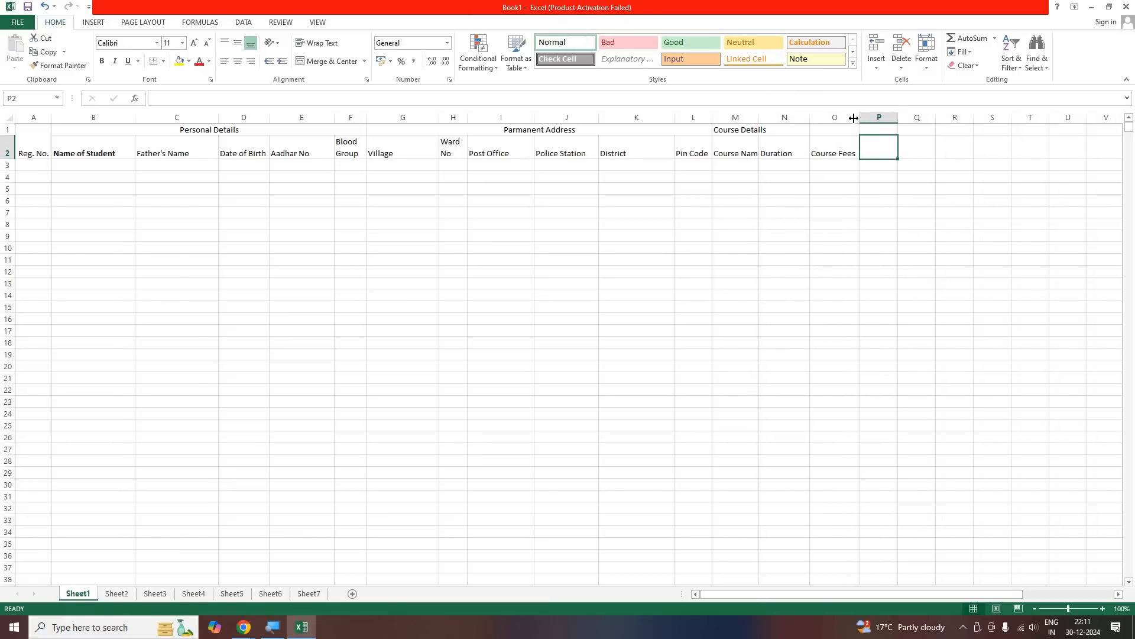
drag(854, 118, 848, 118)
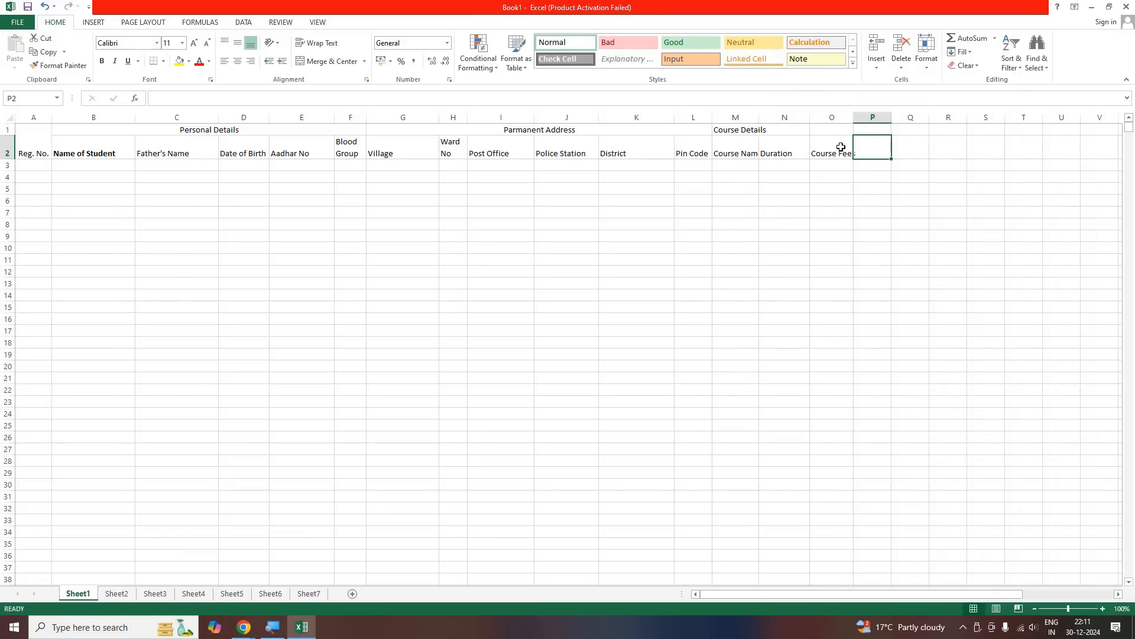
drag(735, 148, 830, 147)
click(317, 43)
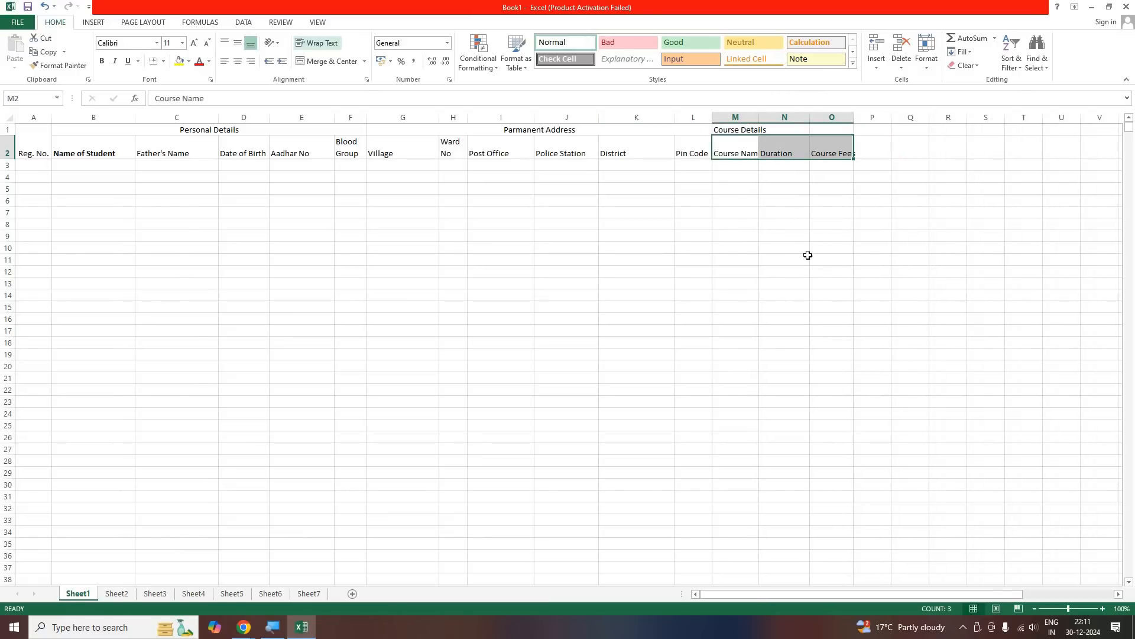
click(782, 259)
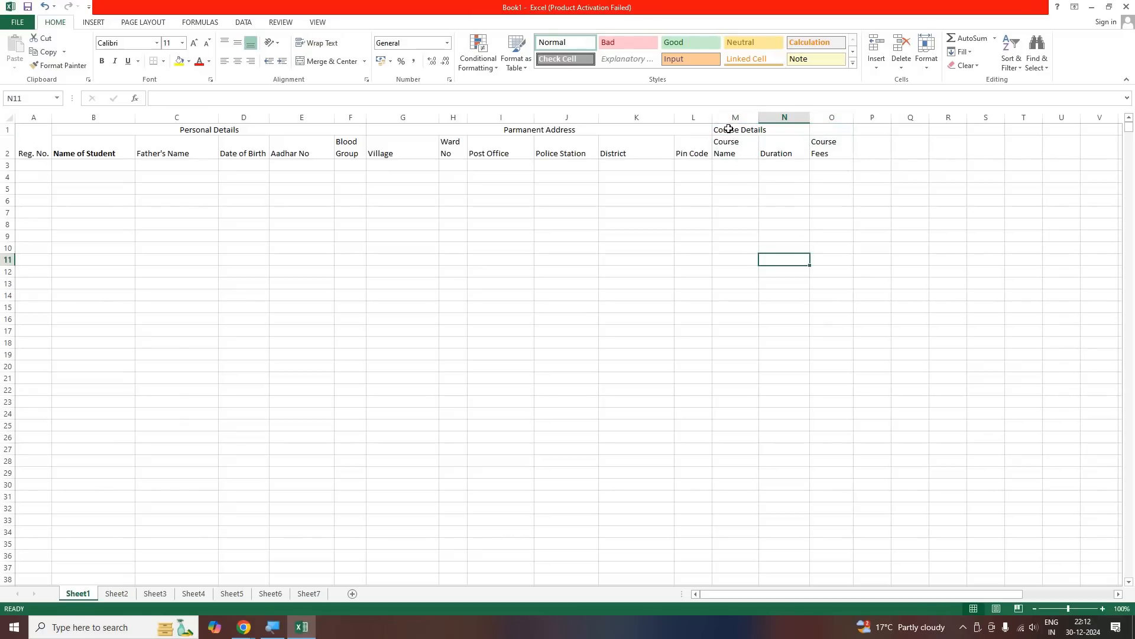
Merge and center the "Course Details" heading across M1:O1
click(733, 129)
drag(733, 129, 828, 130)
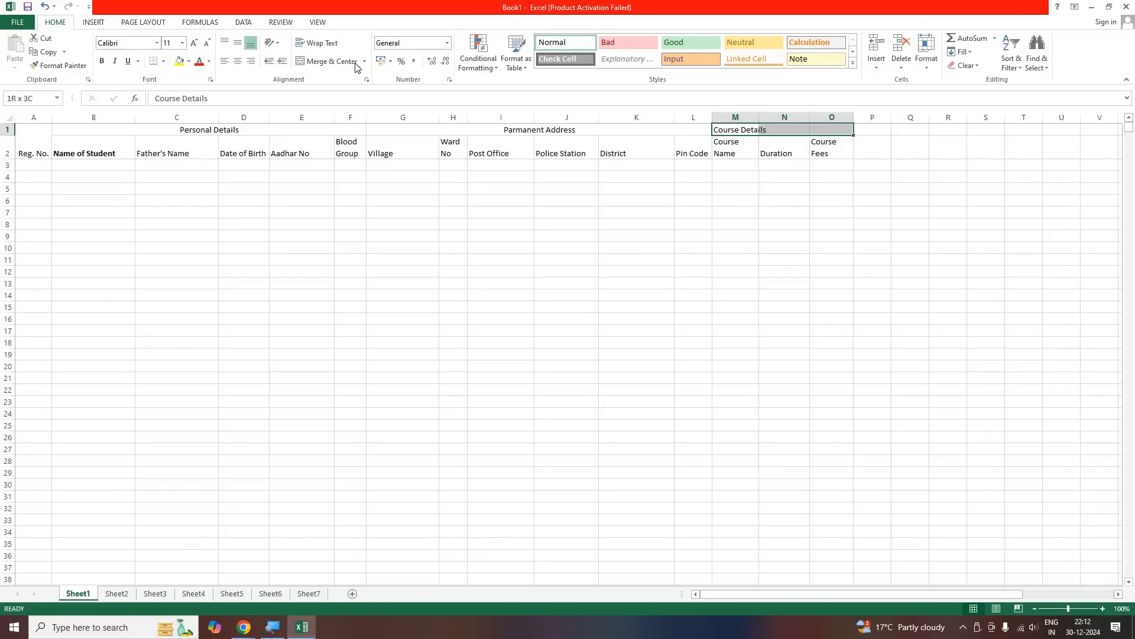
click(334, 61)
click(639, 212)
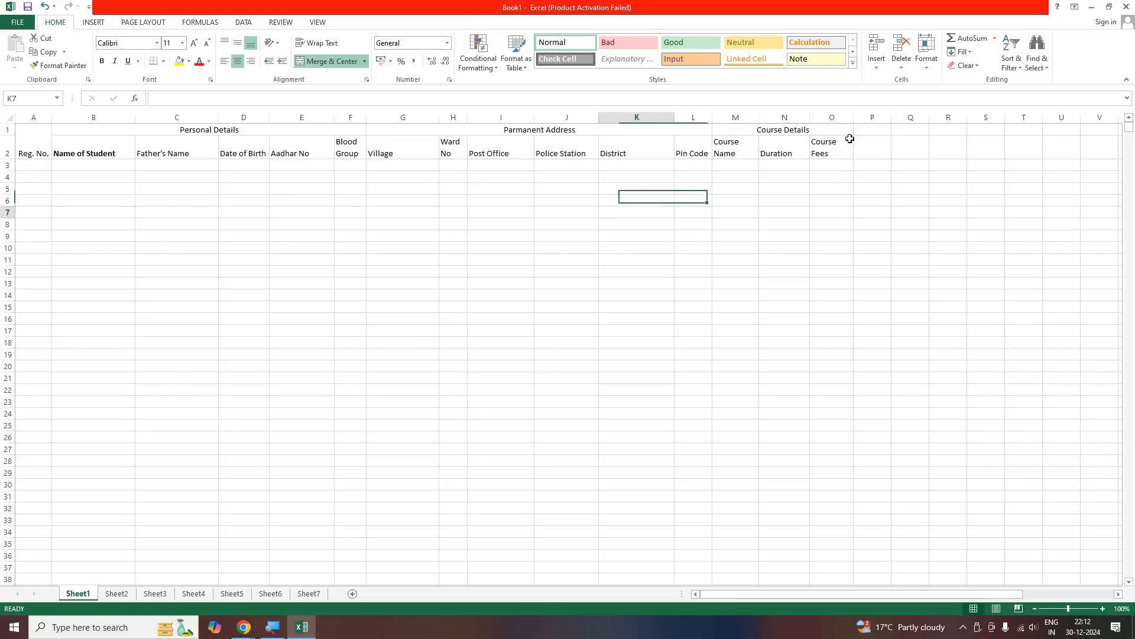
Center all headings in A1:O2 horizontally and vertically and make them bold
drag(831, 148, 32, 133)
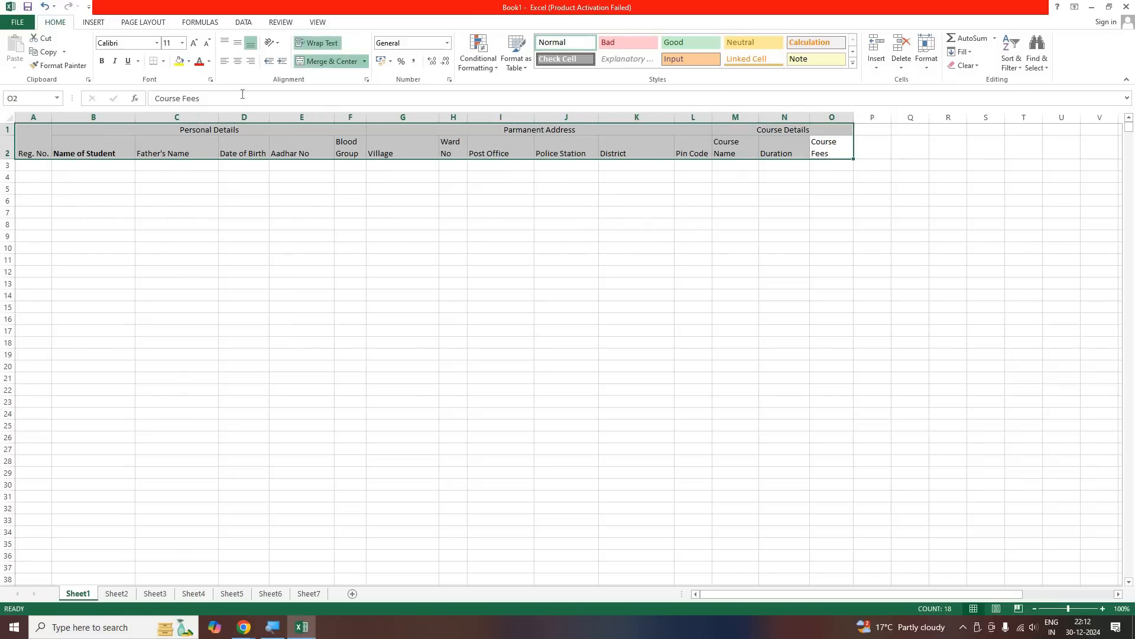
click(238, 61)
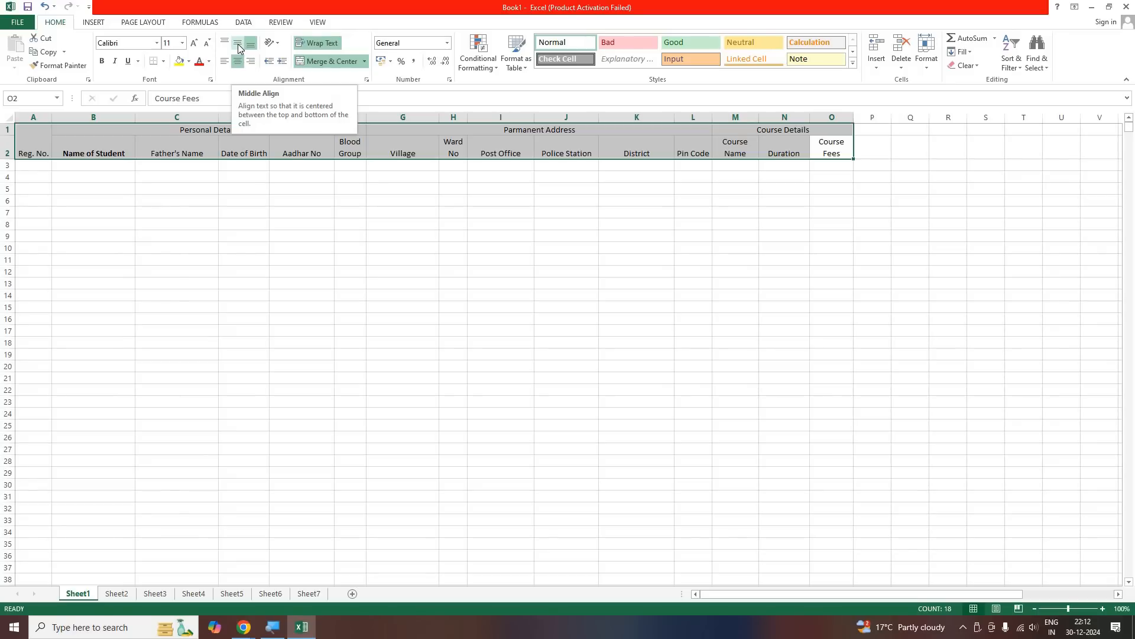
click(239, 48)
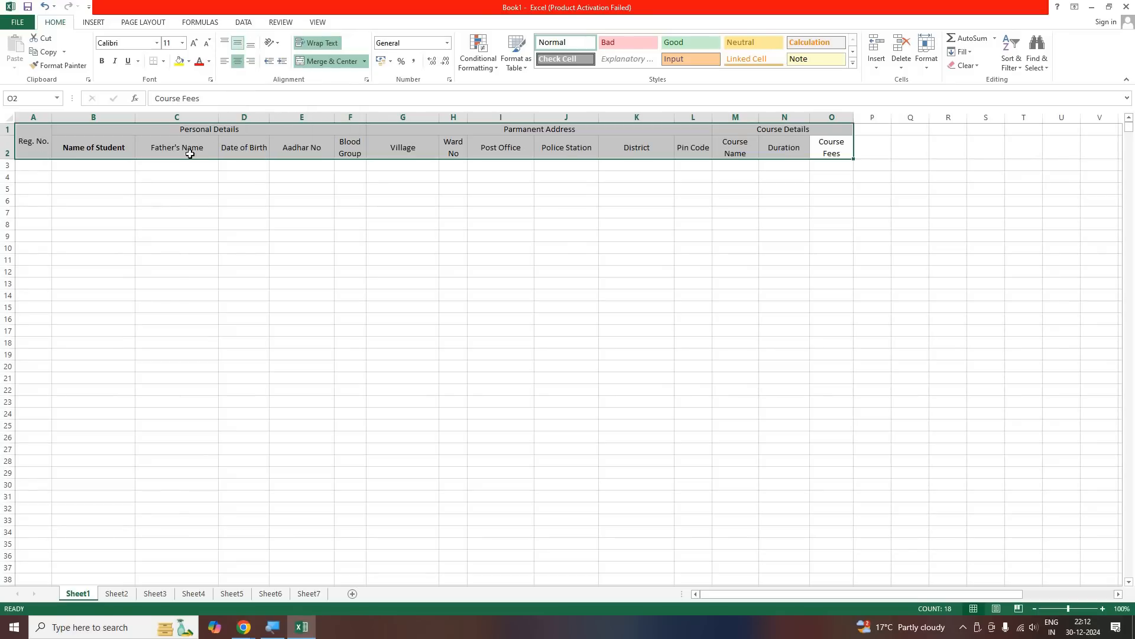
click(102, 62)
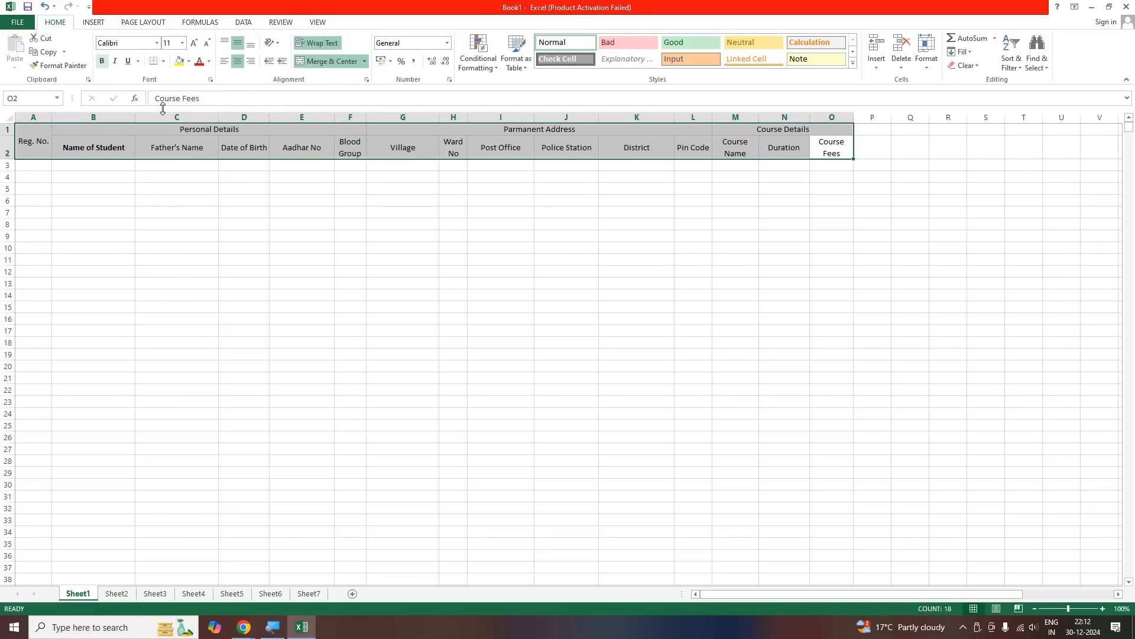
click(212, 216)
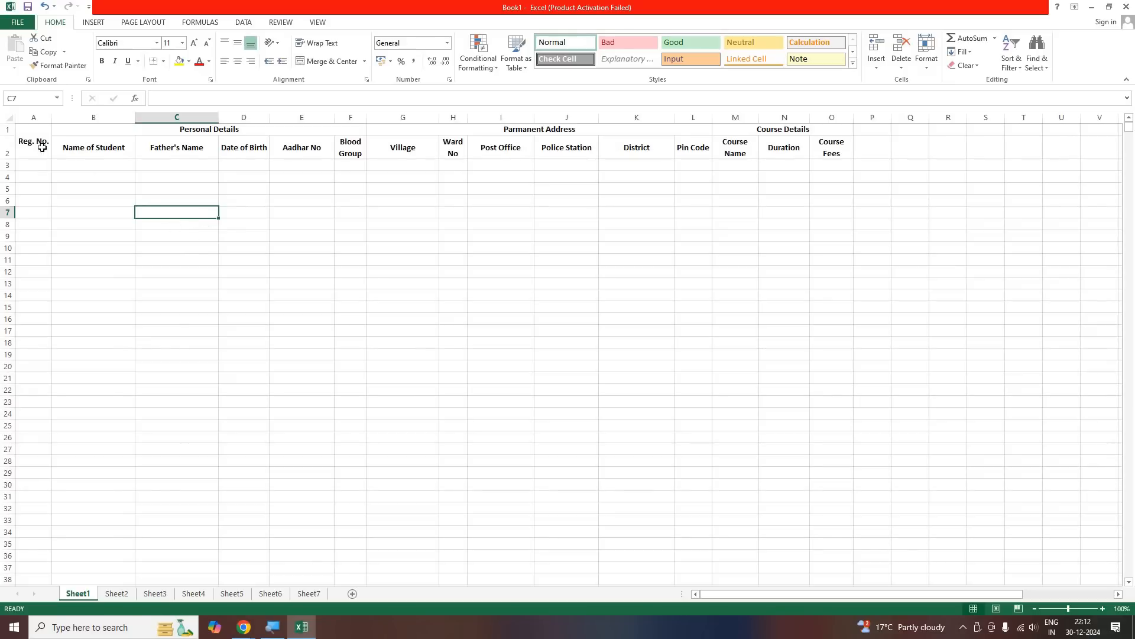
Apply all borders and a yellow fill to the heading block A1:O2
key(ctrl+Home)
key(shift+Right)
key(shift+Right)
key(shift+Right)
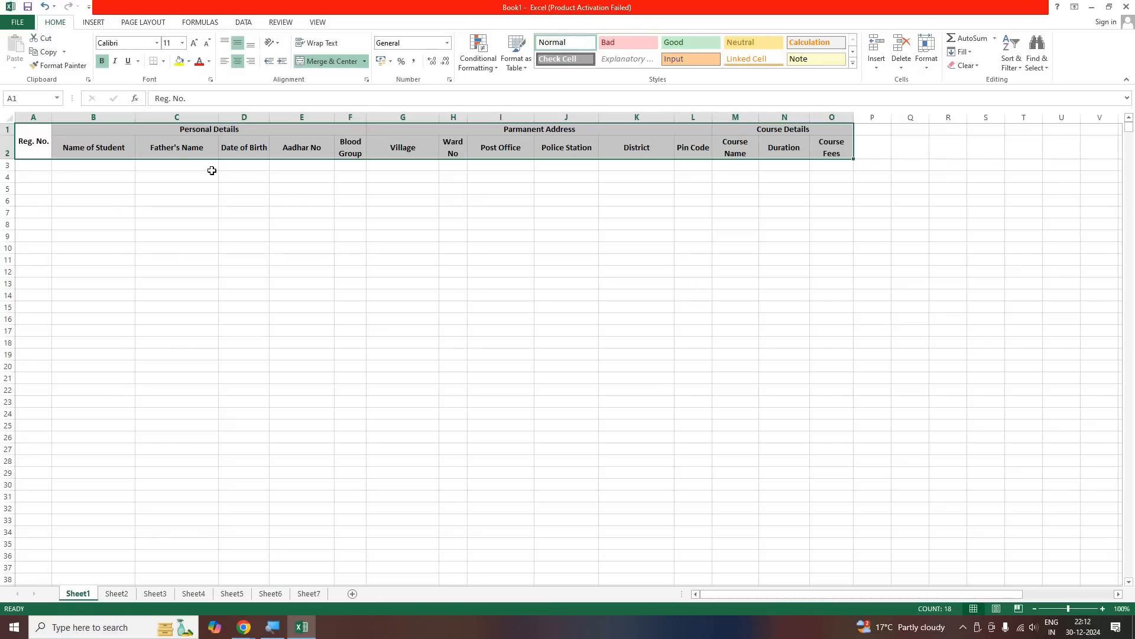
click(165, 62)
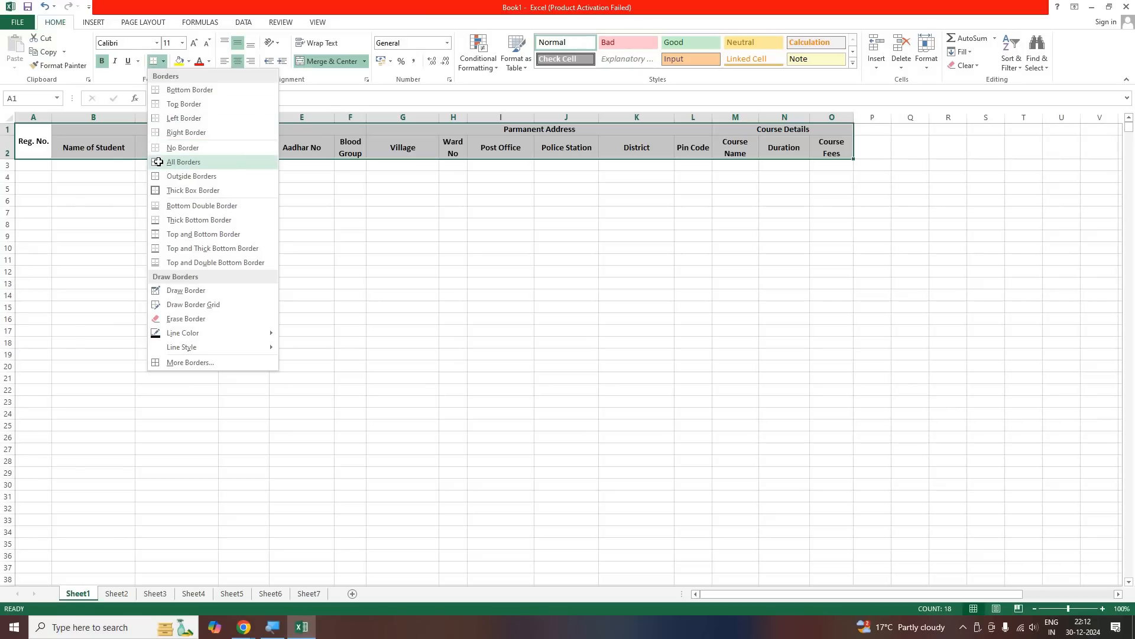
click(159, 162)
click(179, 61)
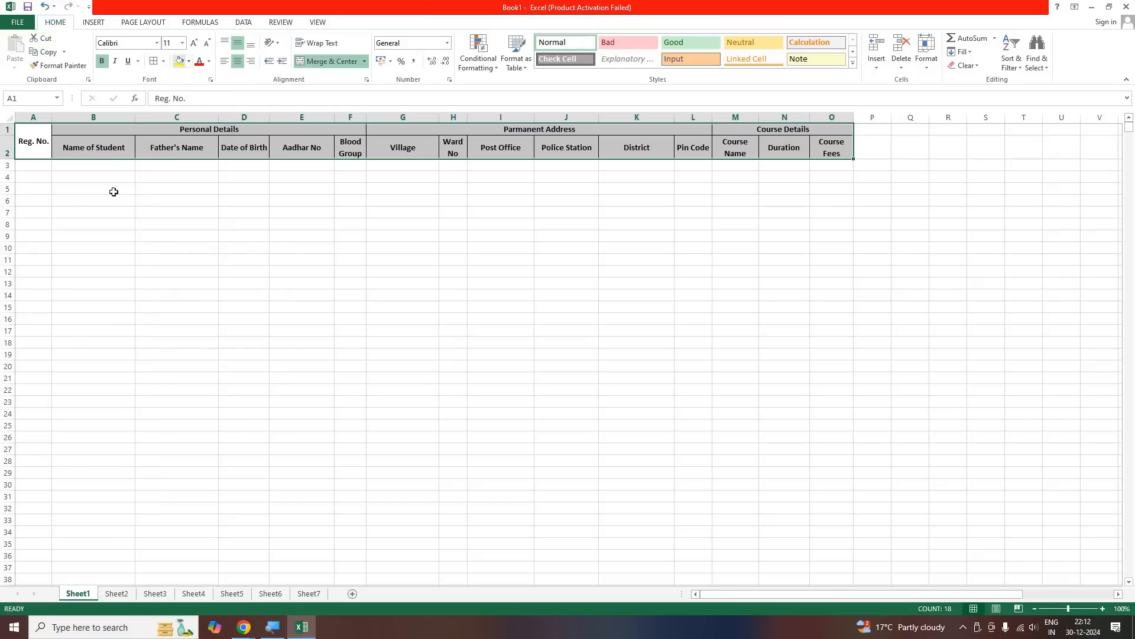
click(123, 213)
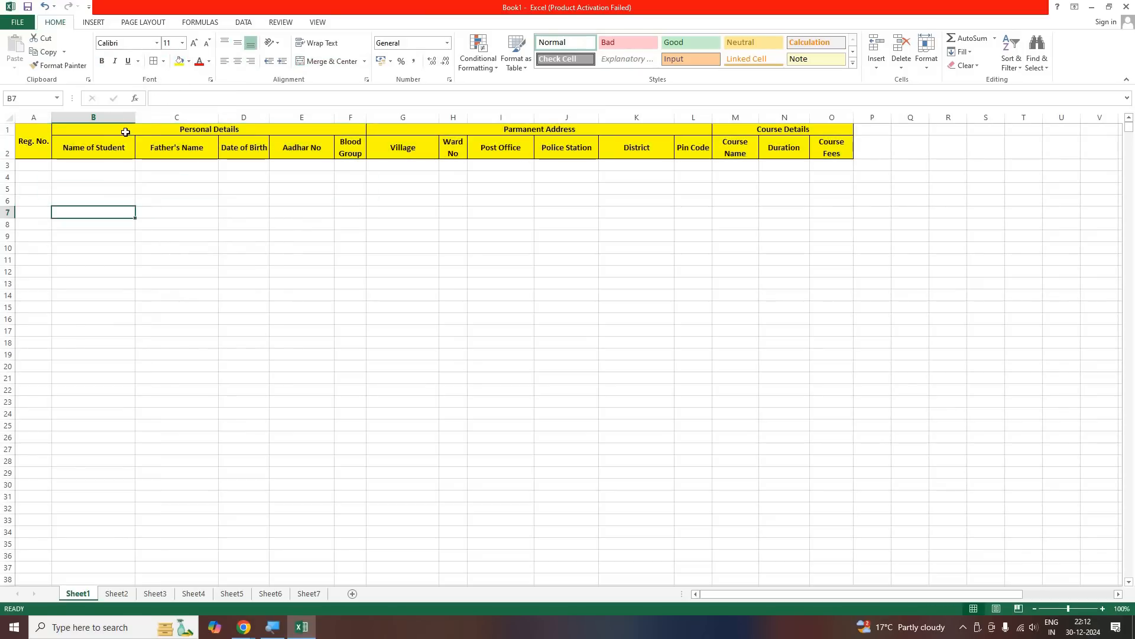
Give the "Personal Details" heading a dark red fill and white text
click(177, 128)
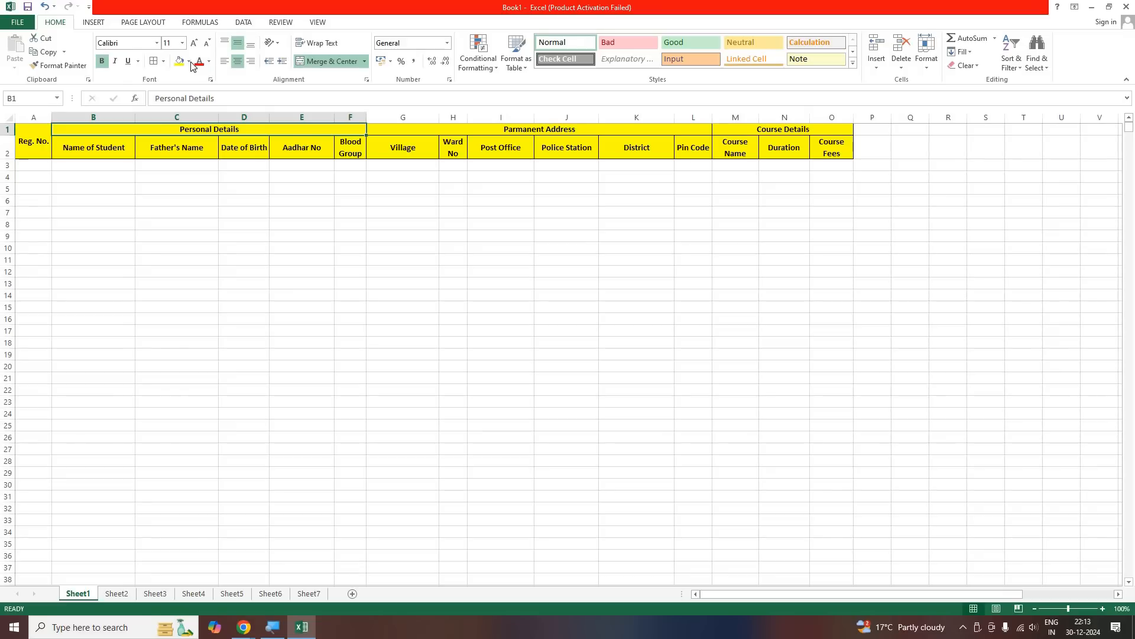
click(191, 63)
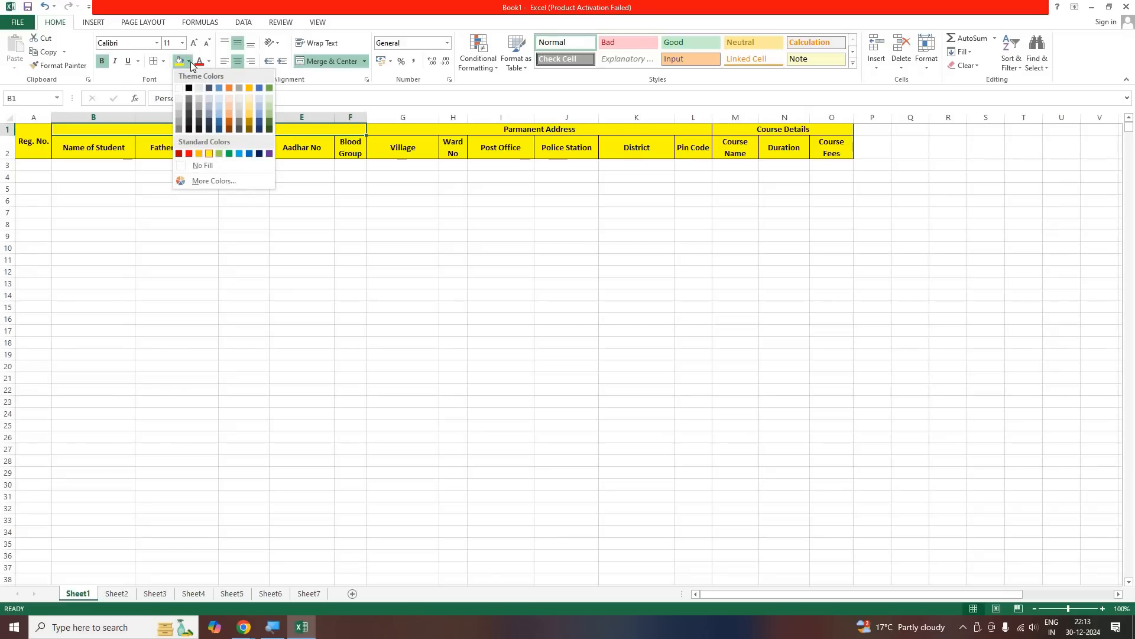
click(179, 154)
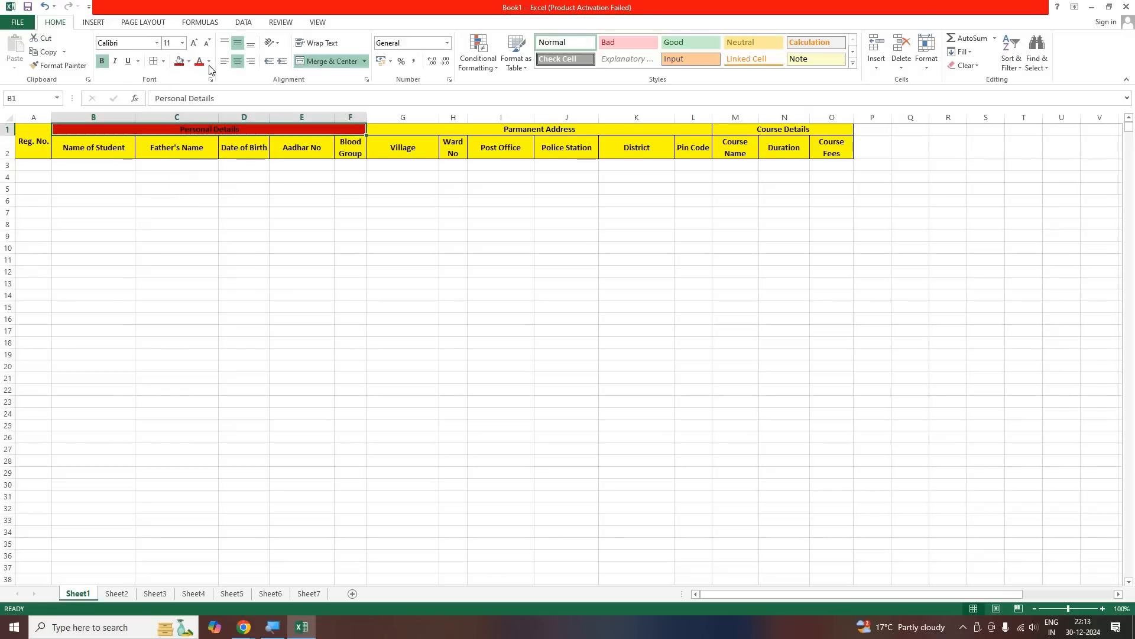
click(209, 61)
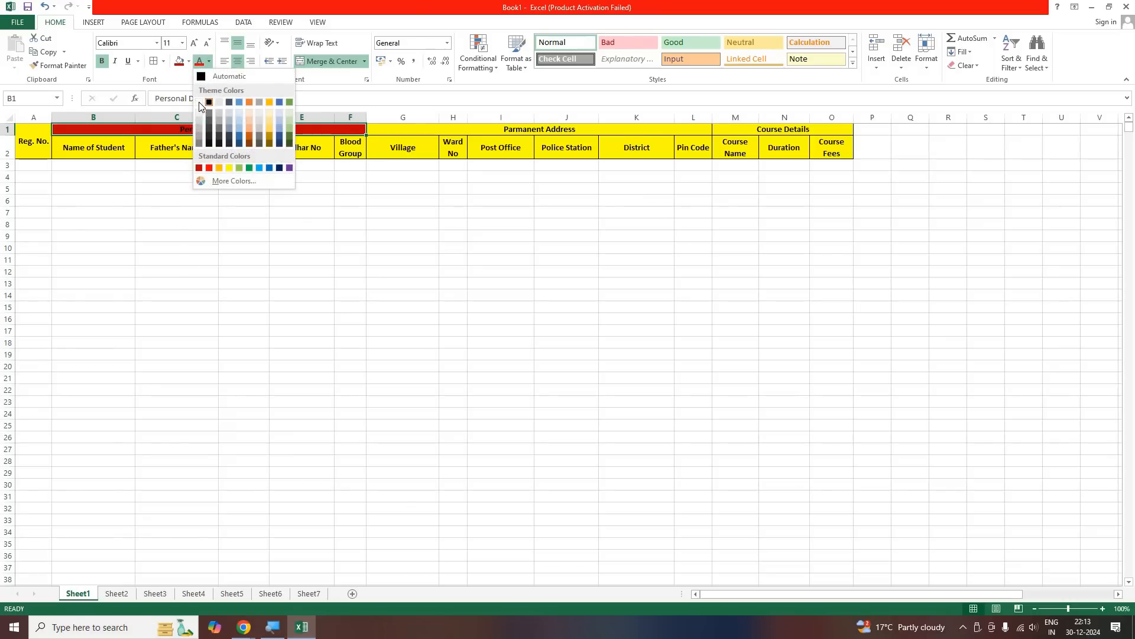
click(294, 247)
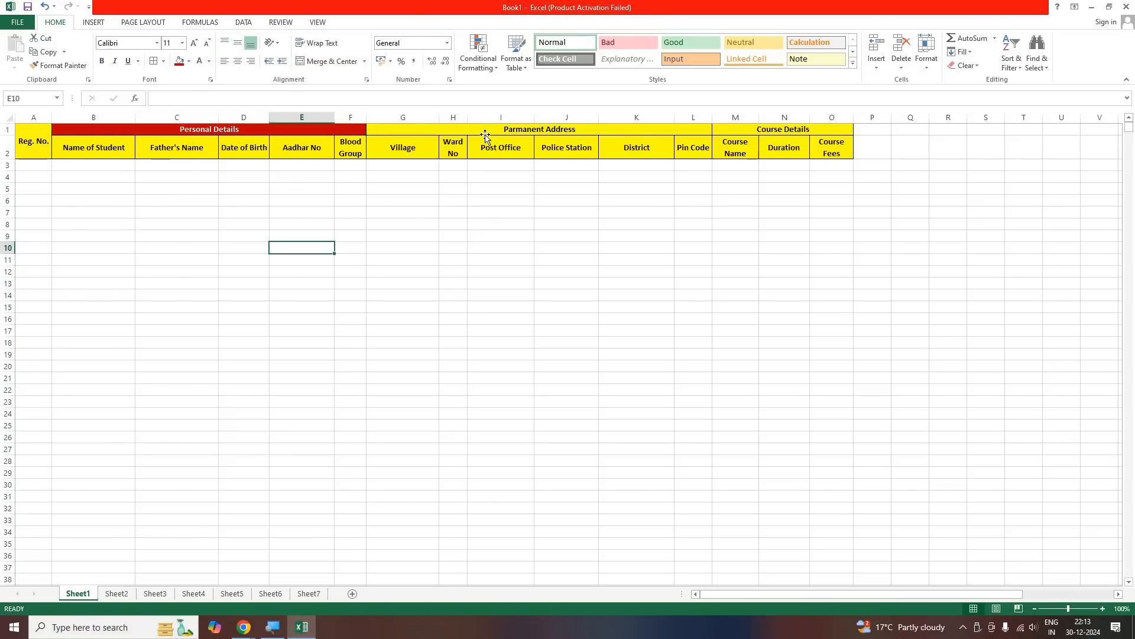
Give the "Parmanent Address" heading a purple fill and white text
click(402, 129)
click(188, 61)
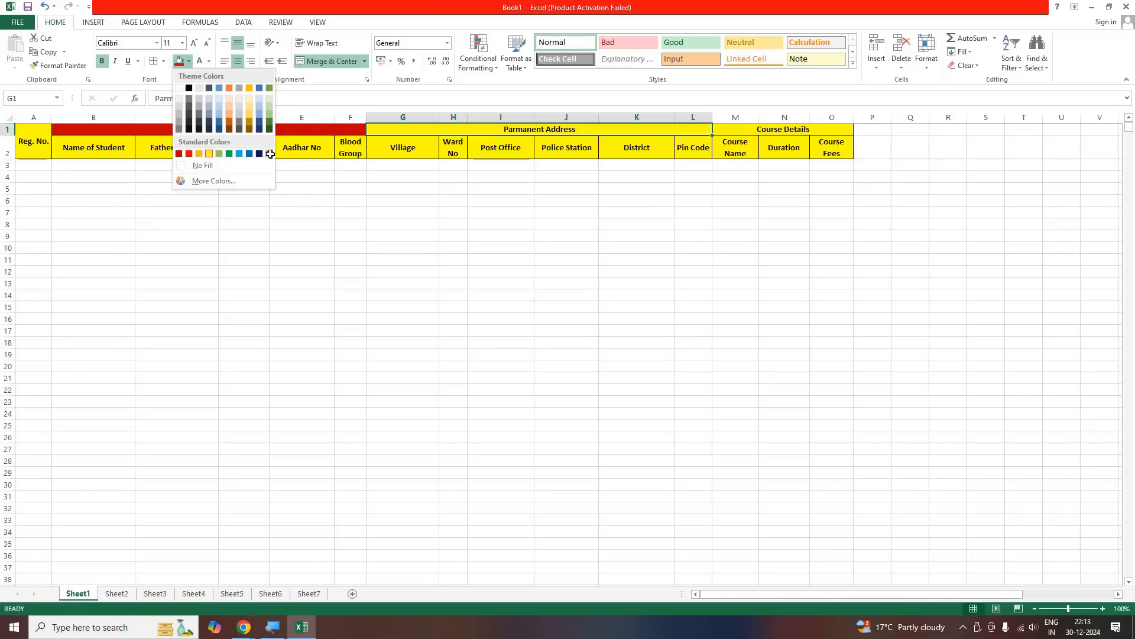
click(269, 153)
click(200, 63)
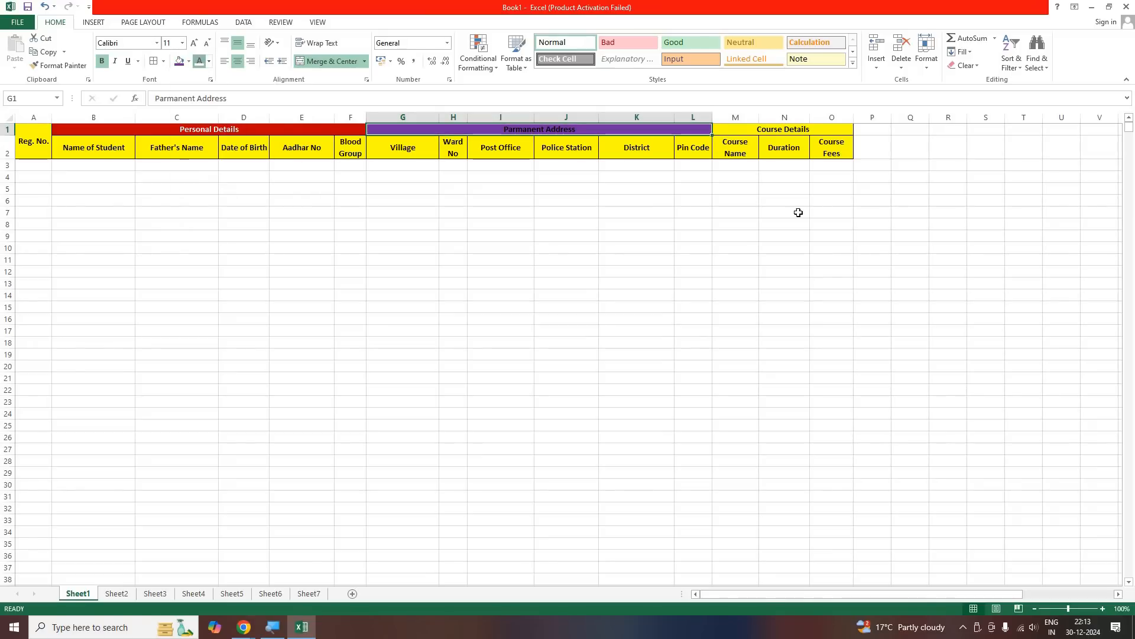
click(566, 259)
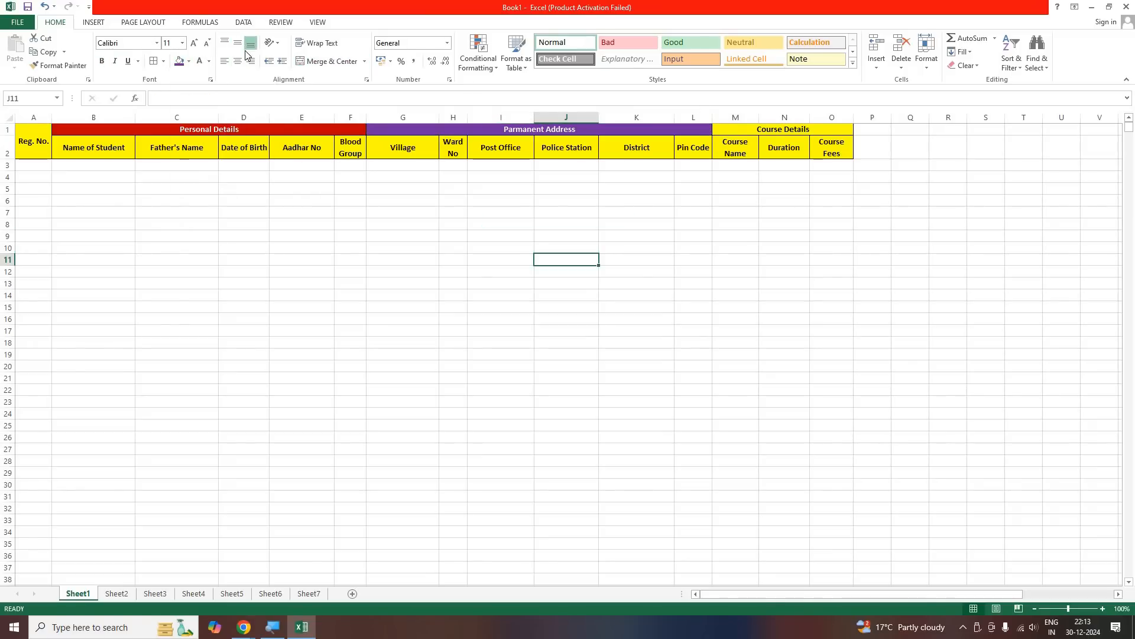
Give the "Course Details" heading a green fill and white text
click(783, 129)
click(189, 62)
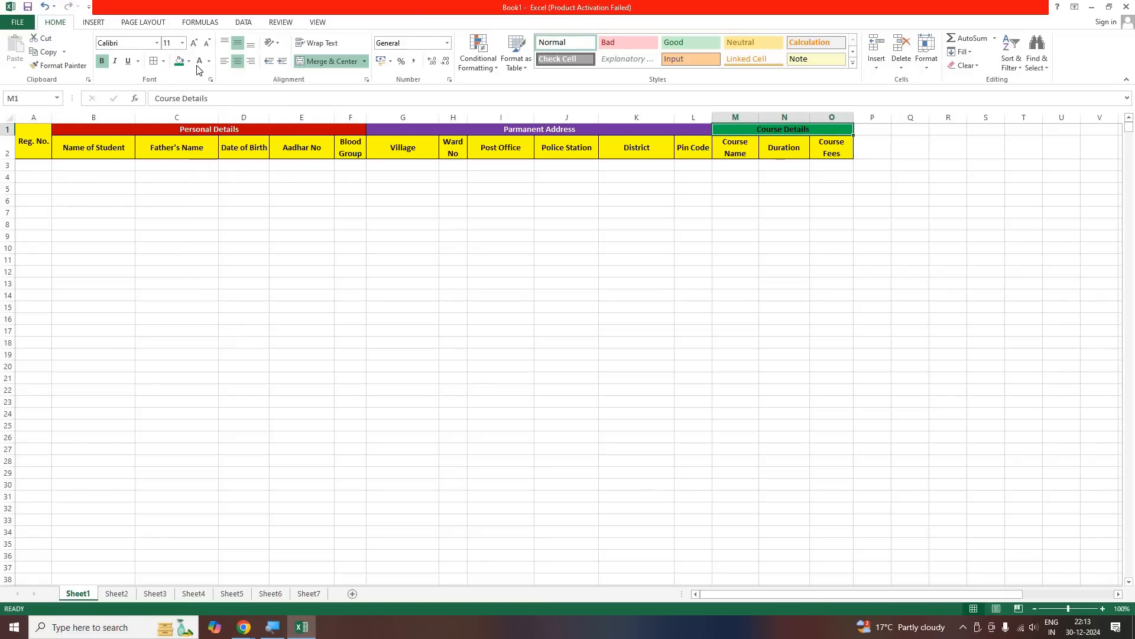
click(515, 250)
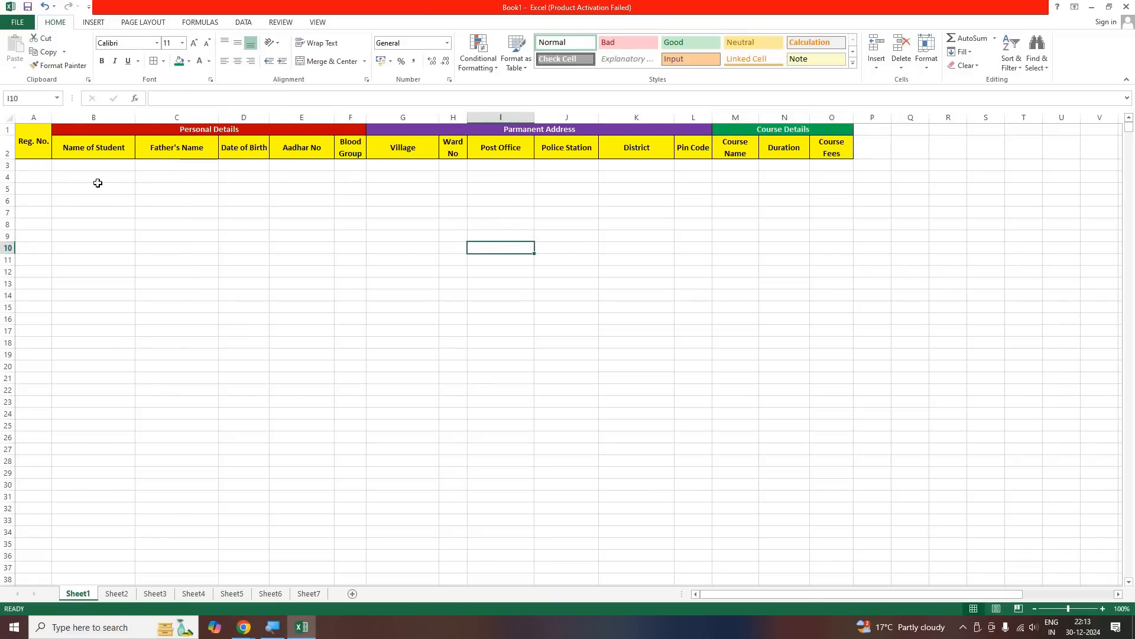
Give the "Reg. No." heading a black fill and white text
click(24, 151)
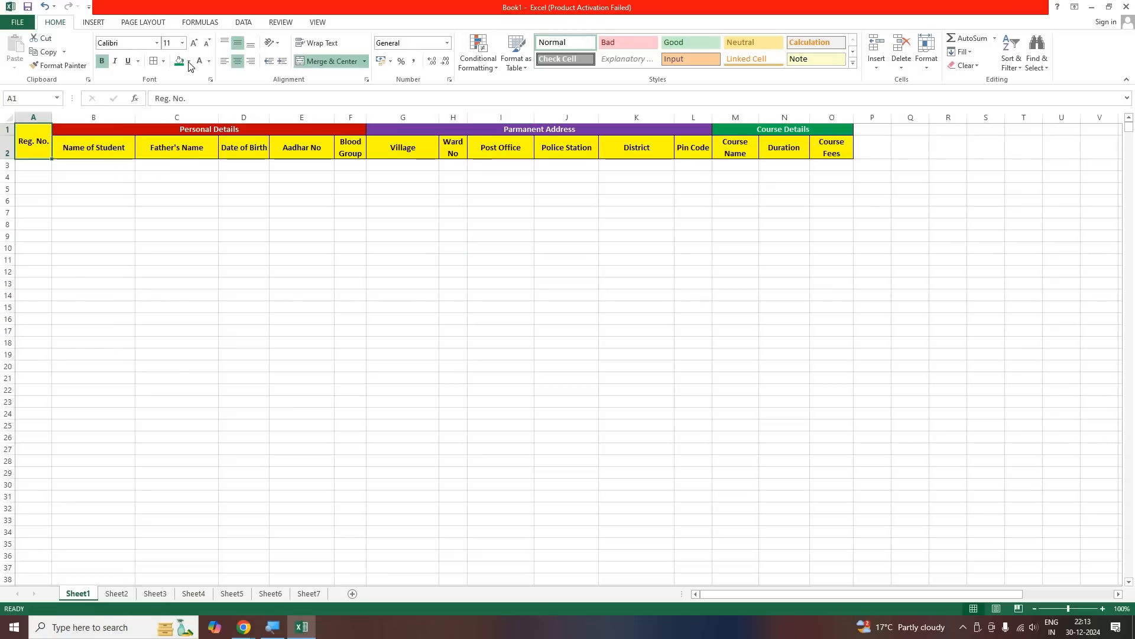
click(188, 61)
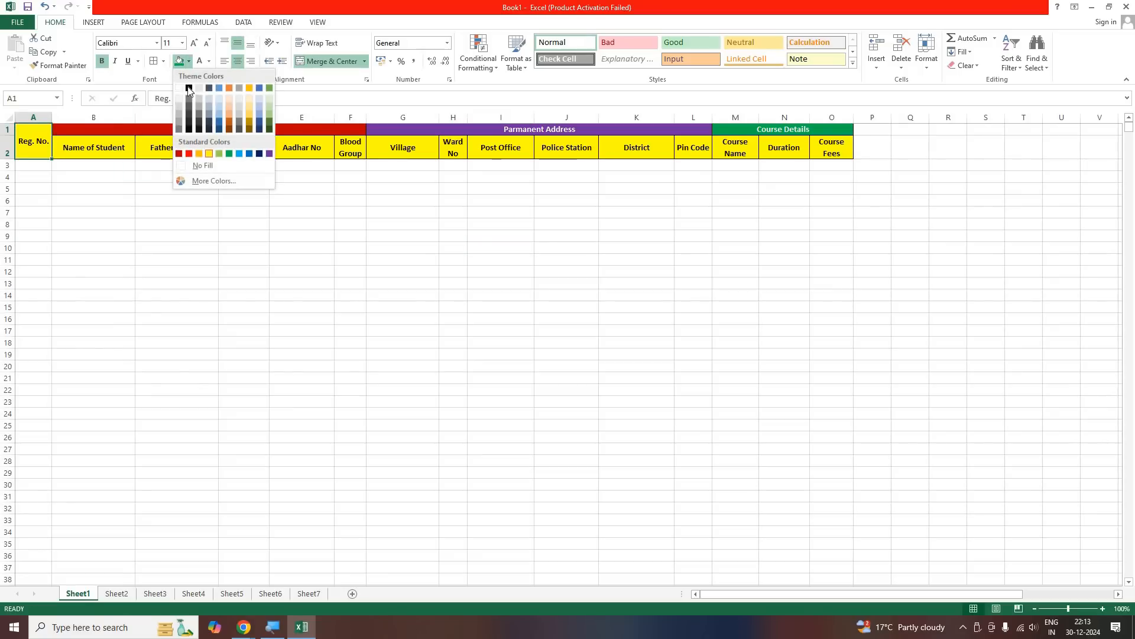
click(190, 75)
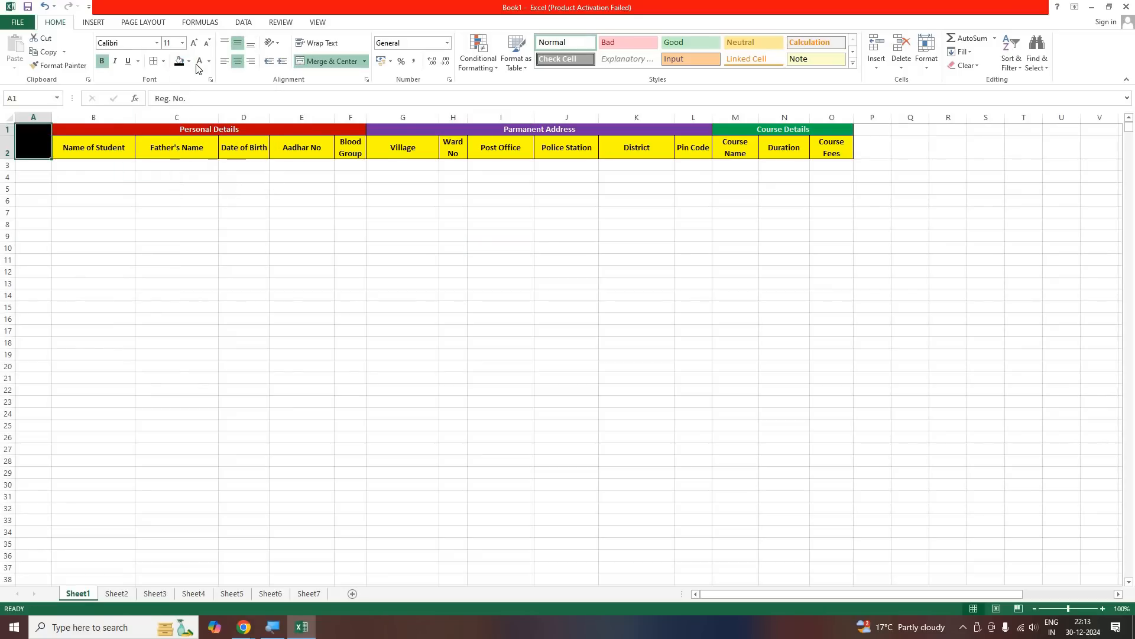
click(125, 249)
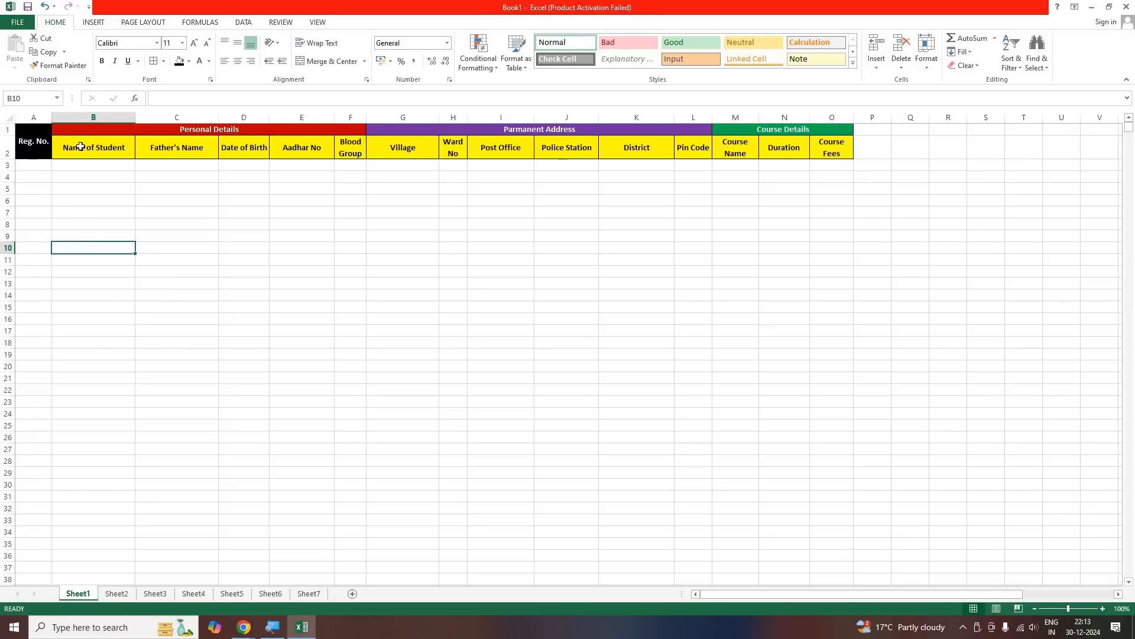
drag(34, 145, 300, 146)
drag(90, 146, 350, 148)
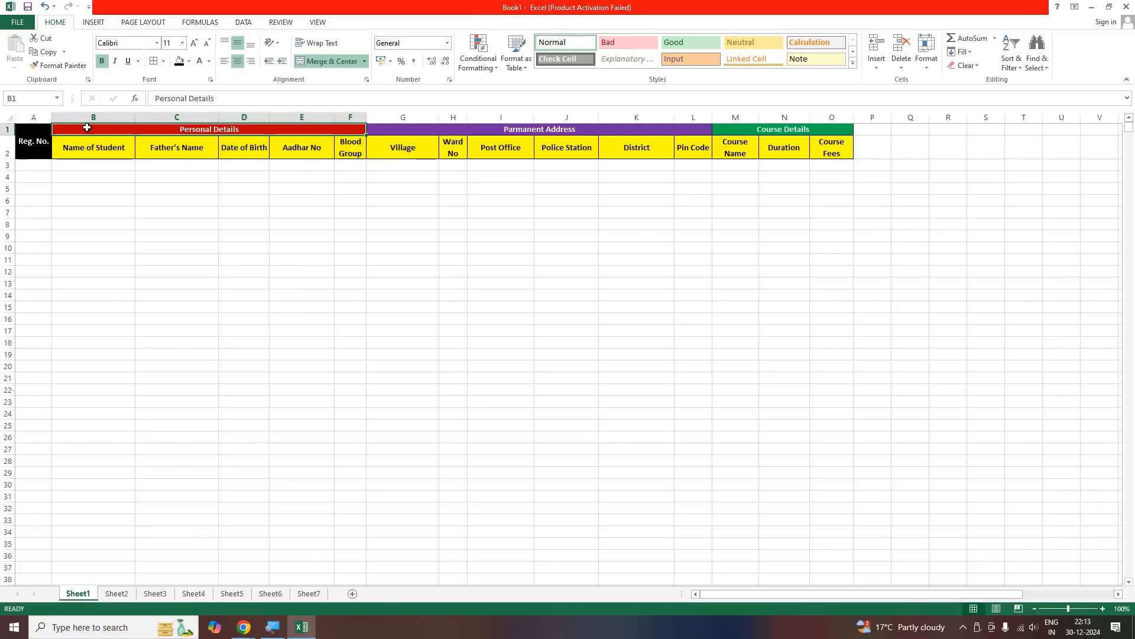
click(188, 61)
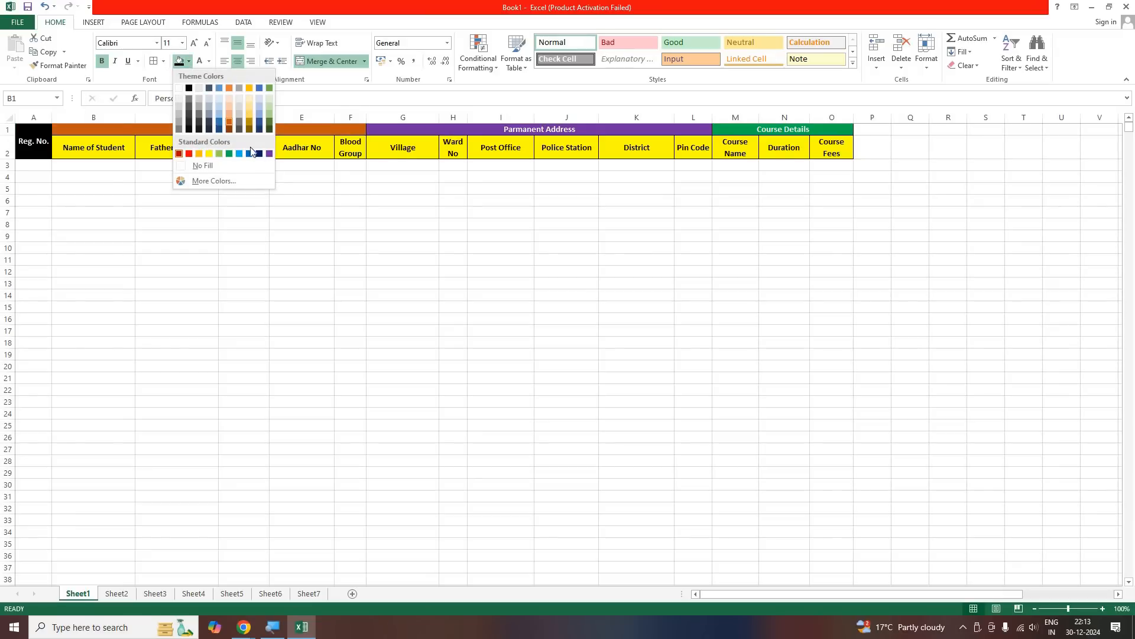
click(99, 220)
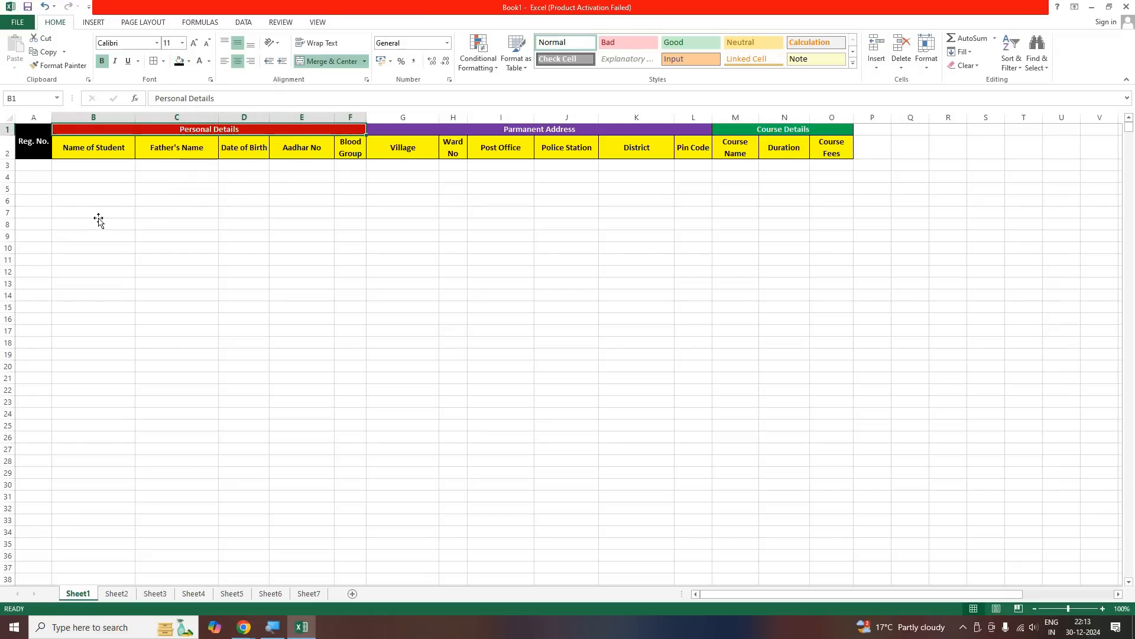
click(99, 216)
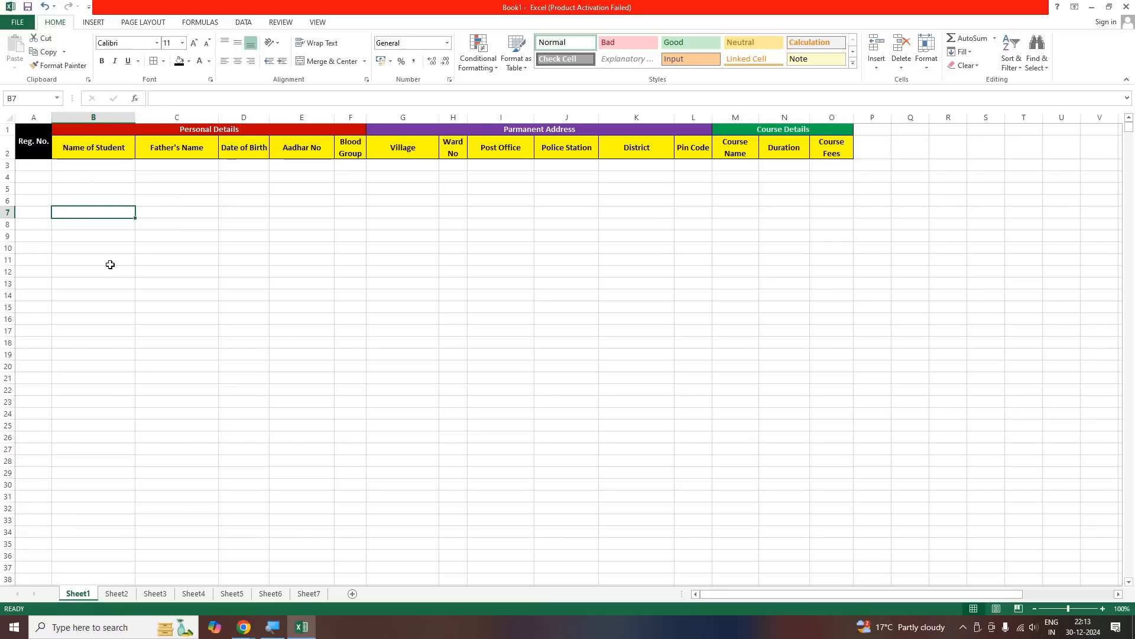
Enter 1501 and 1502 under "Reg. No." from A3 and extend the series down to 1520 in A22
key(ctrl+Home)
key(Down)
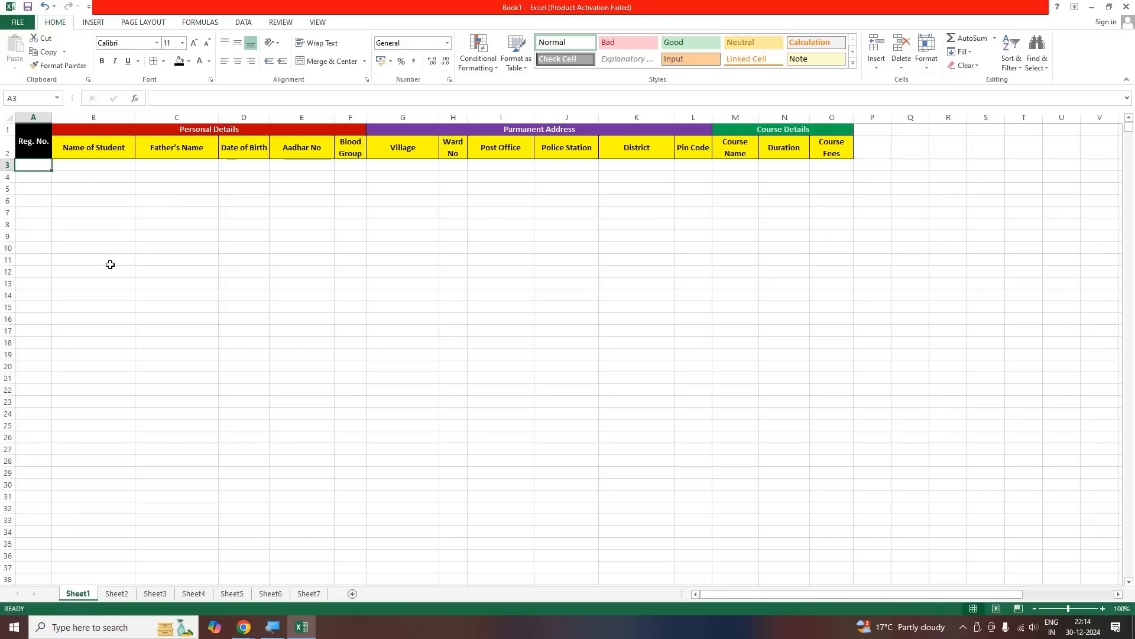
text(1501)
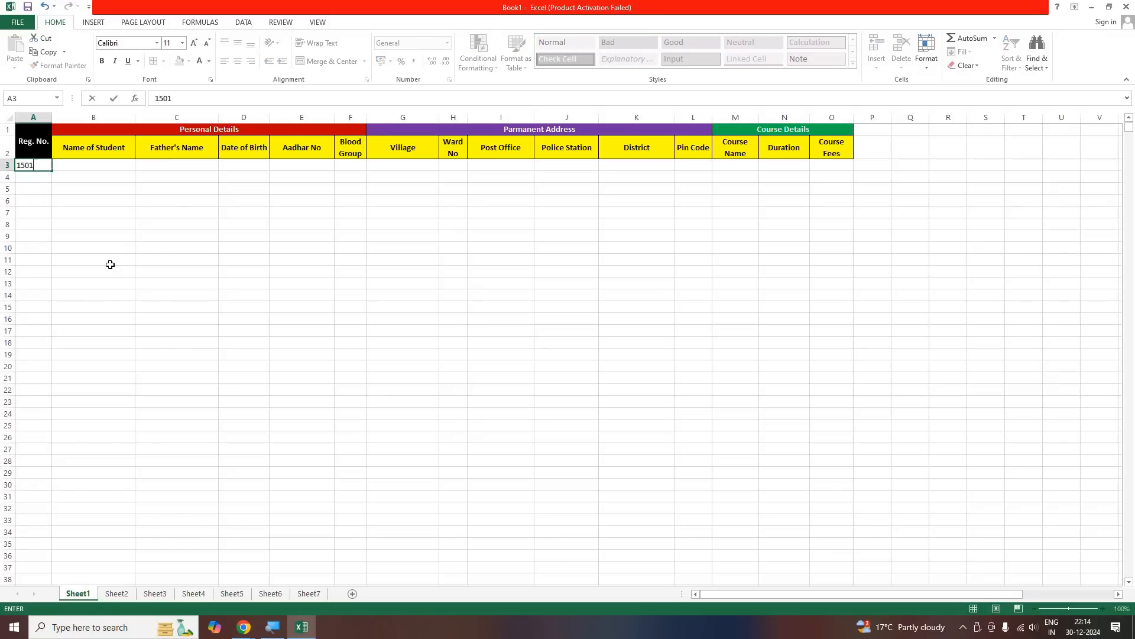
key(Return)
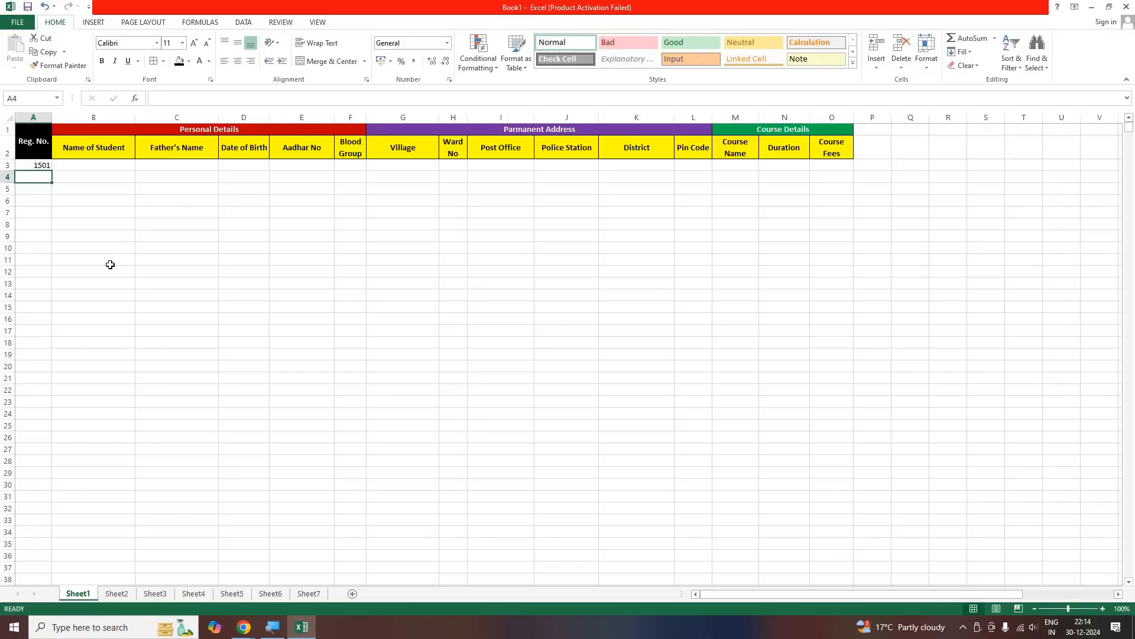
text(1502)
key(Return)
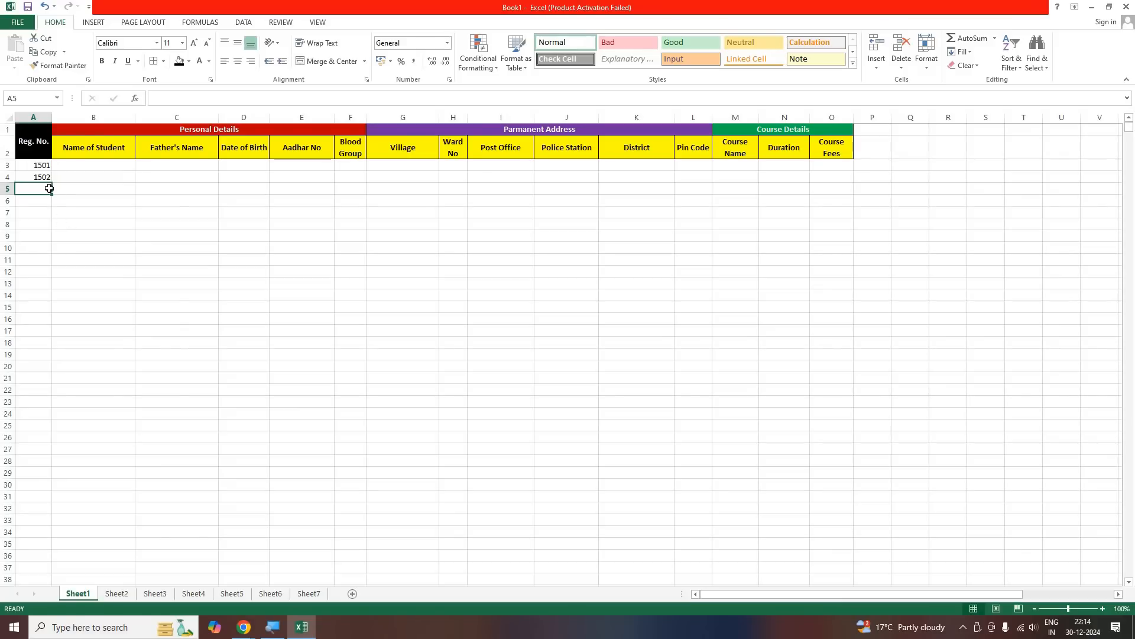
drag(33, 168, 47, 388)
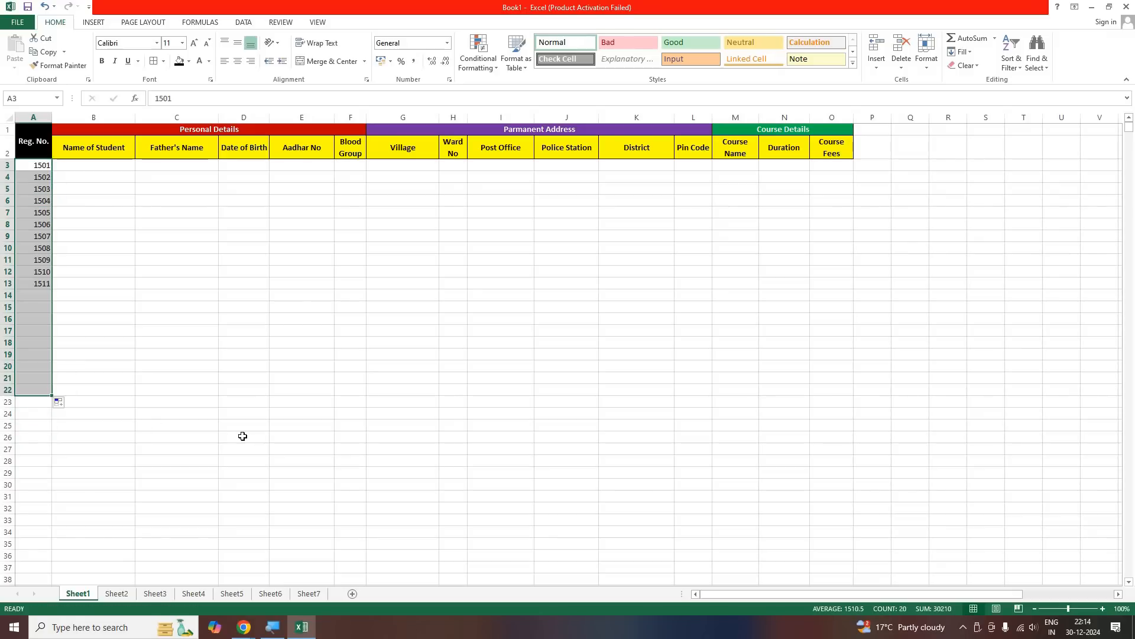
click(236, 437)
double_click(110, 449)
key(Right)
key(Right)
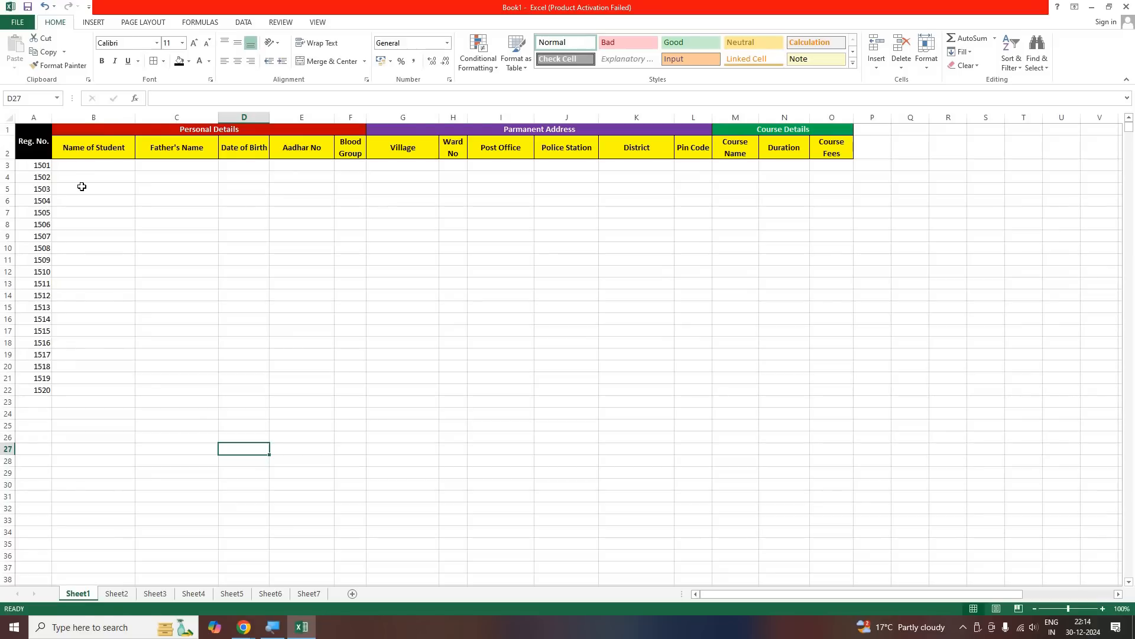
Enter the first two students' full names under "Name of Student" in B3 and B4
key(ctrl+Home)
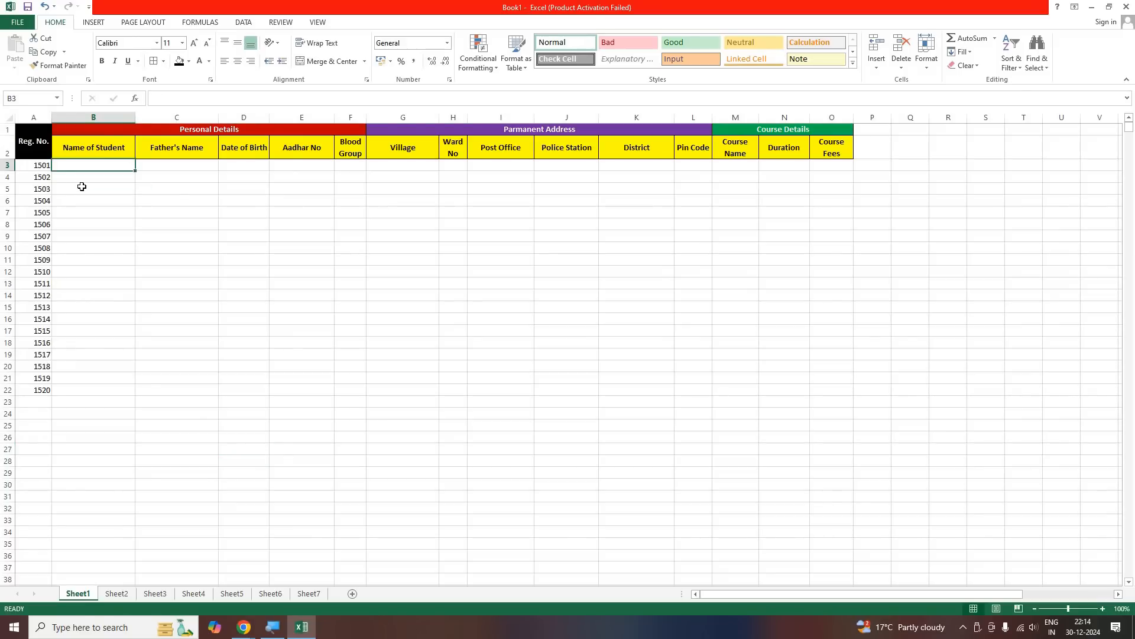
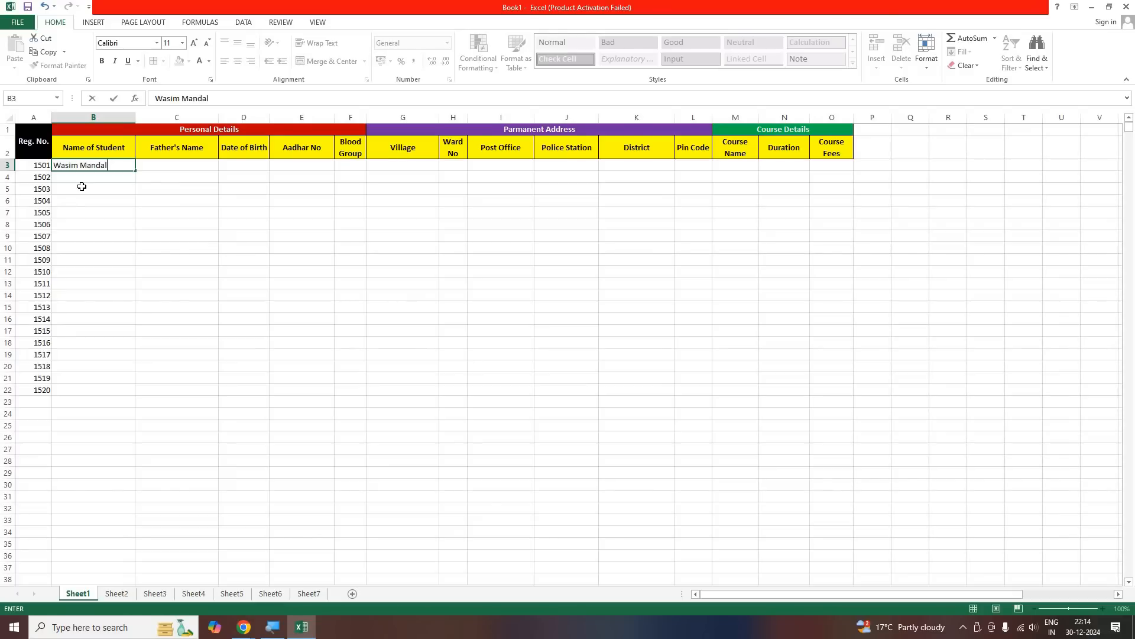
key(Return)
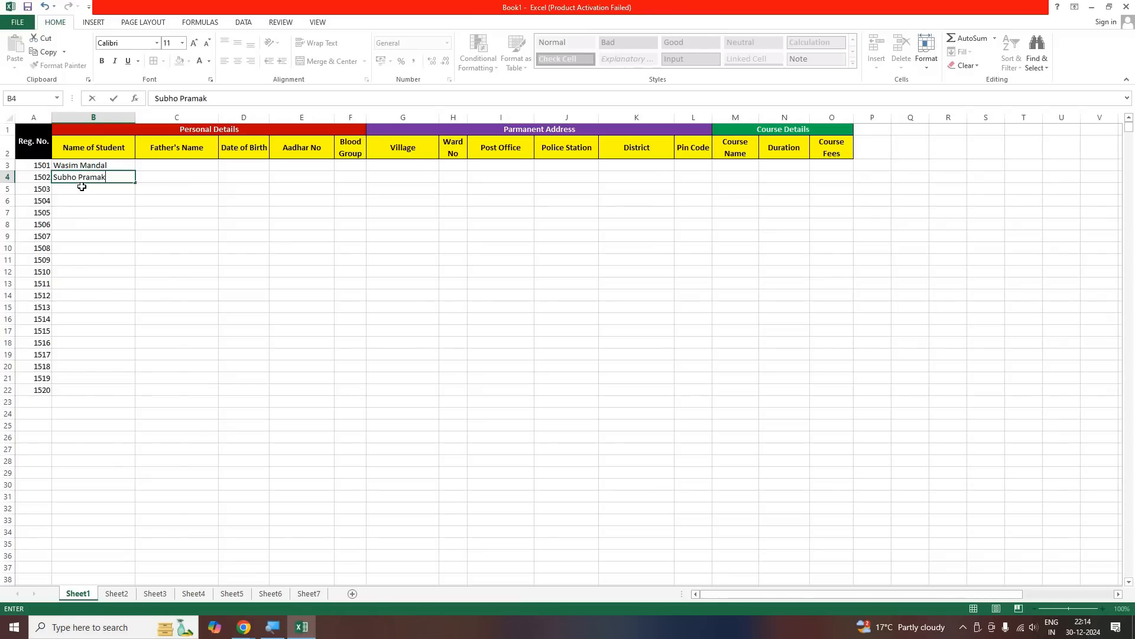
key(Return)
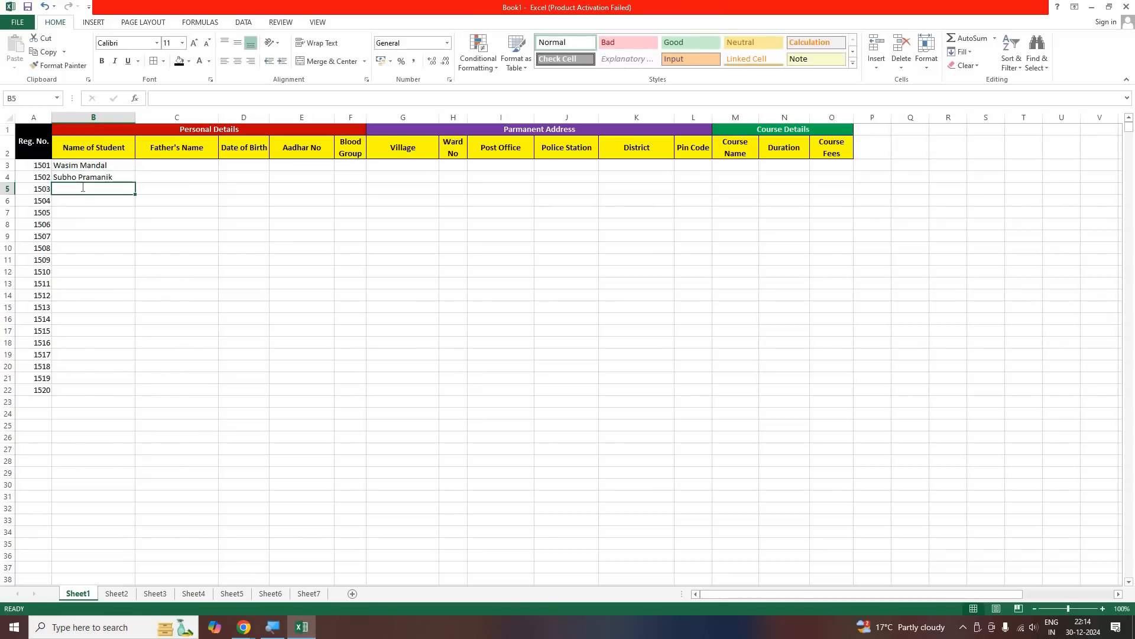
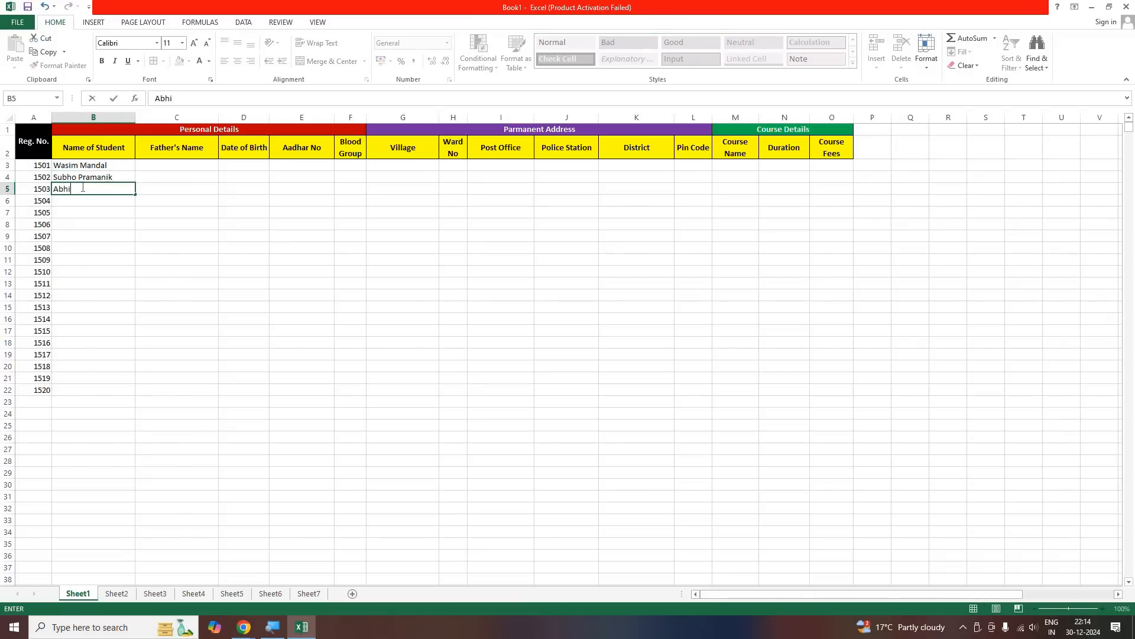
Enter three more students' full names in B5 to B7
key(Return)
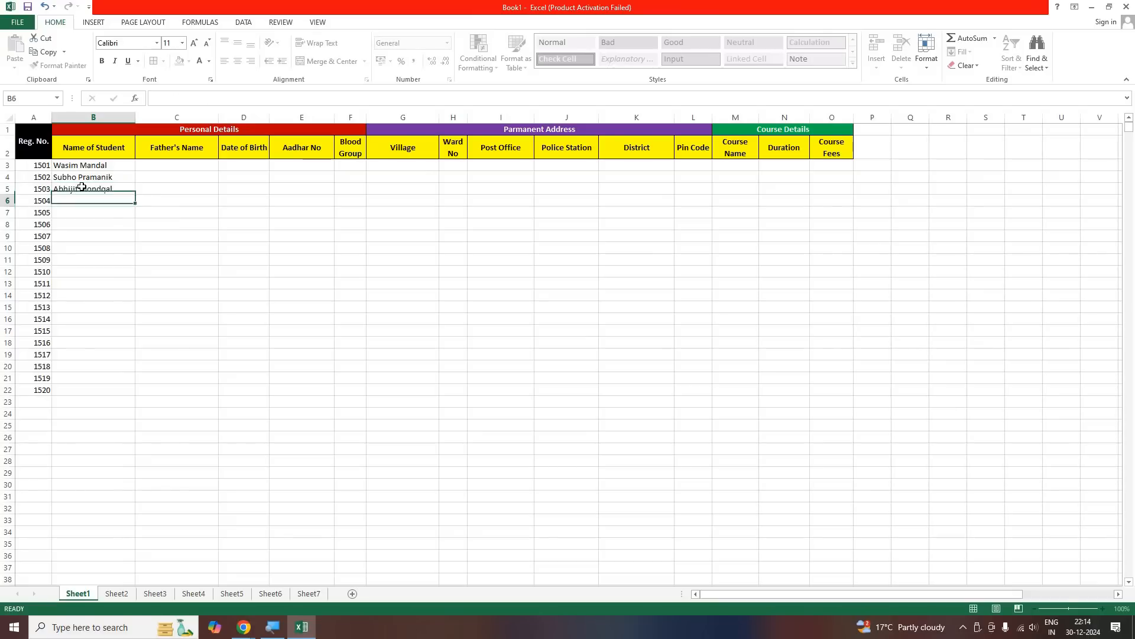
key(Return)
key(Return)
Enter the full names of two students in B8 and B9
key(Return)
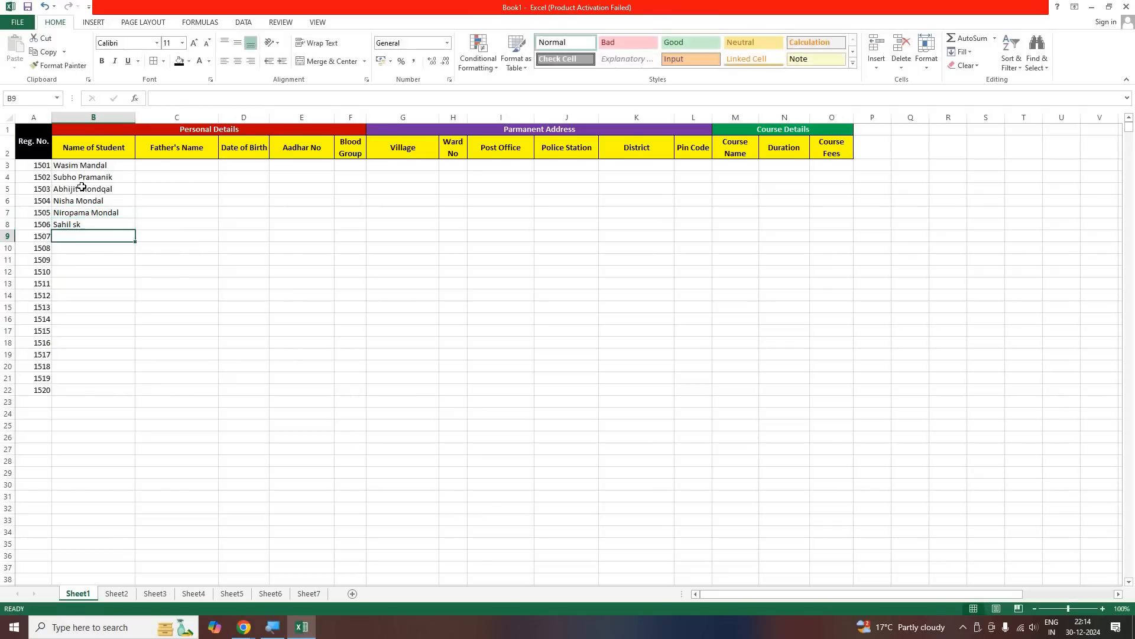
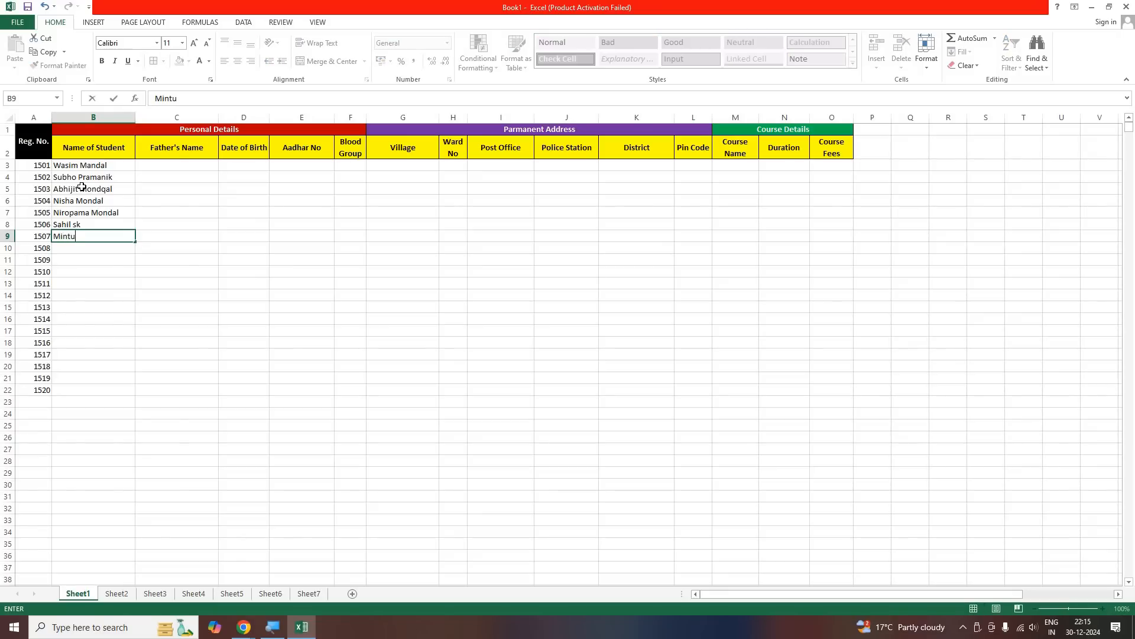
key(Return)
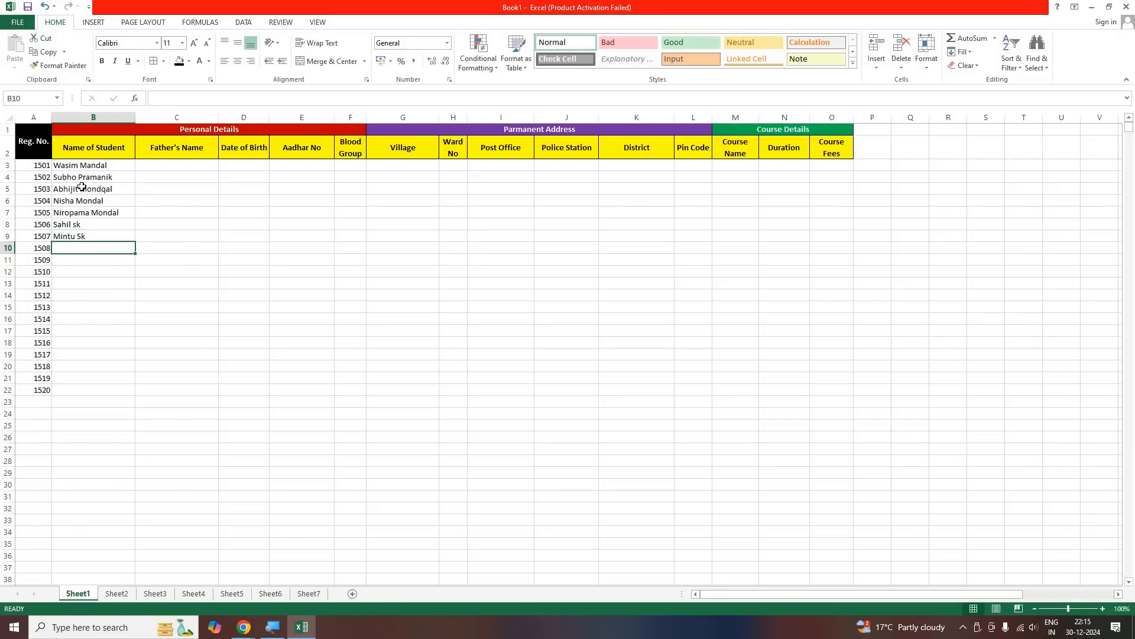
Enter the full names of three students in B10 to B12
key(Return)
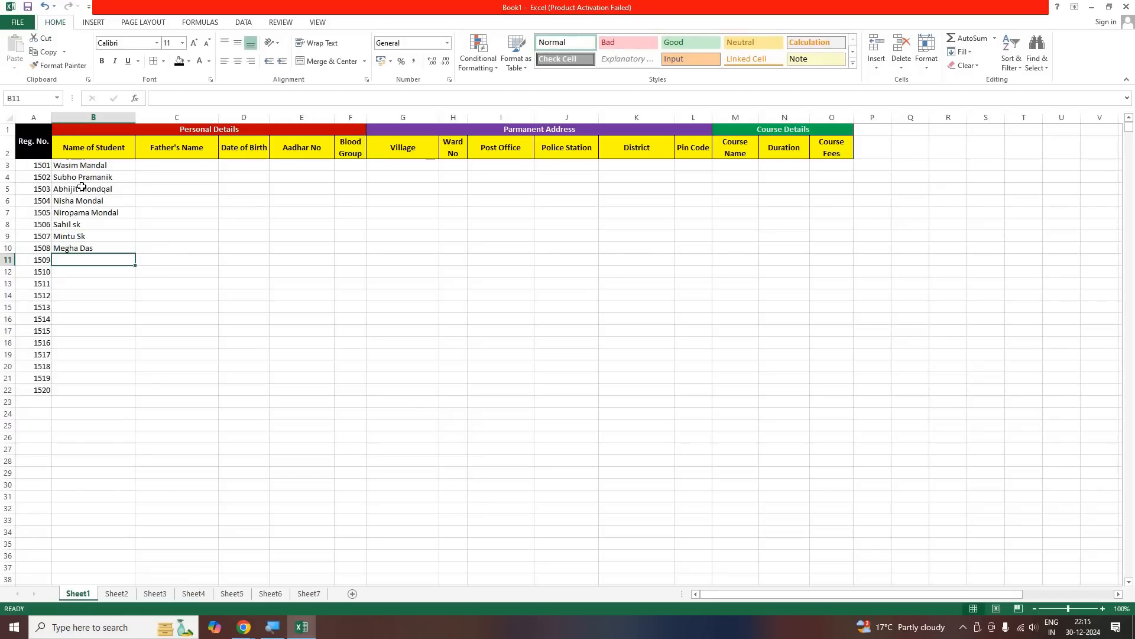
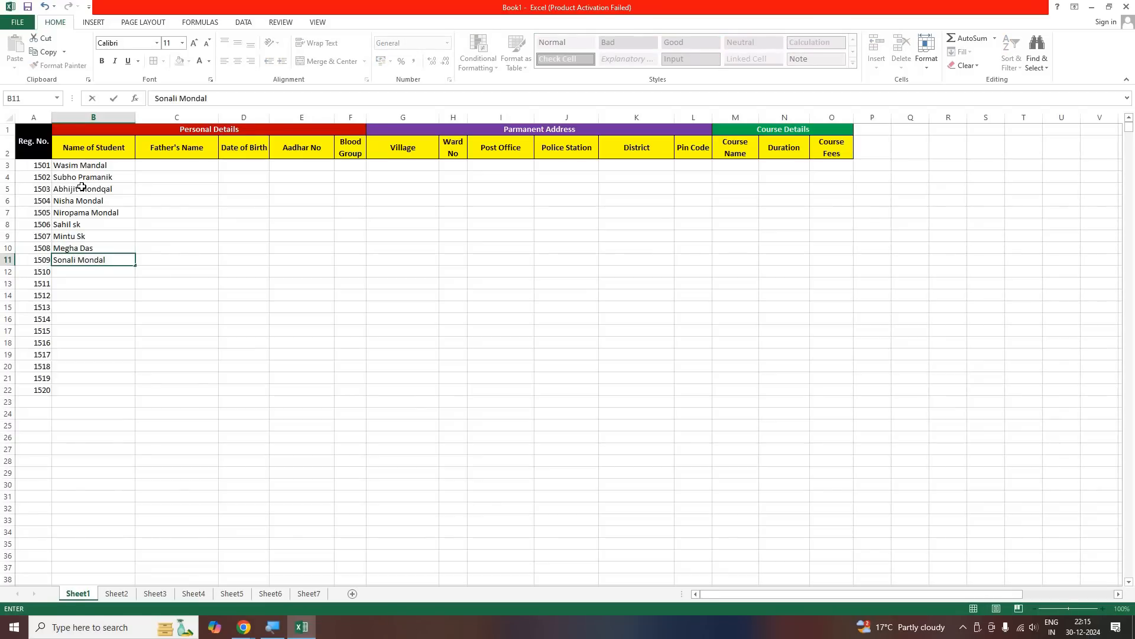
key(Return)
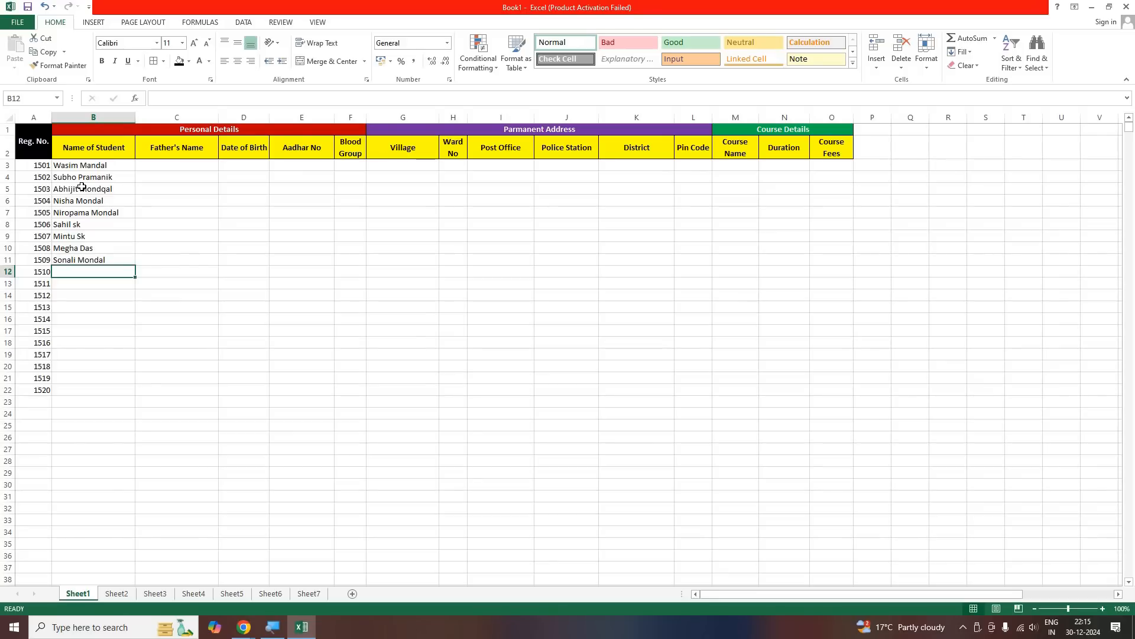
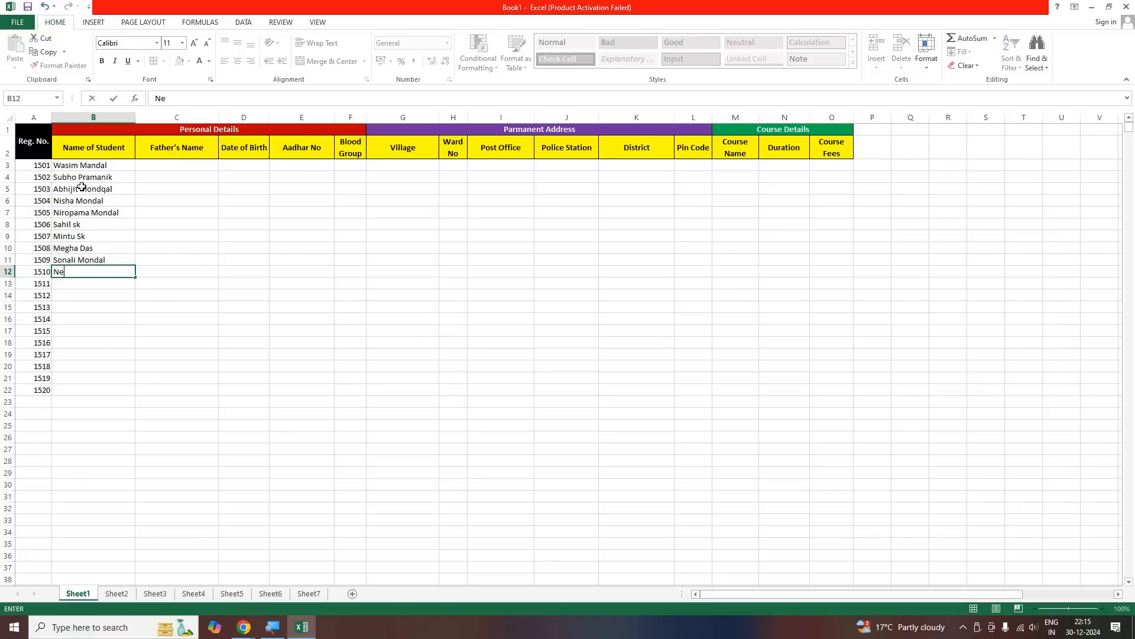
key(Return)
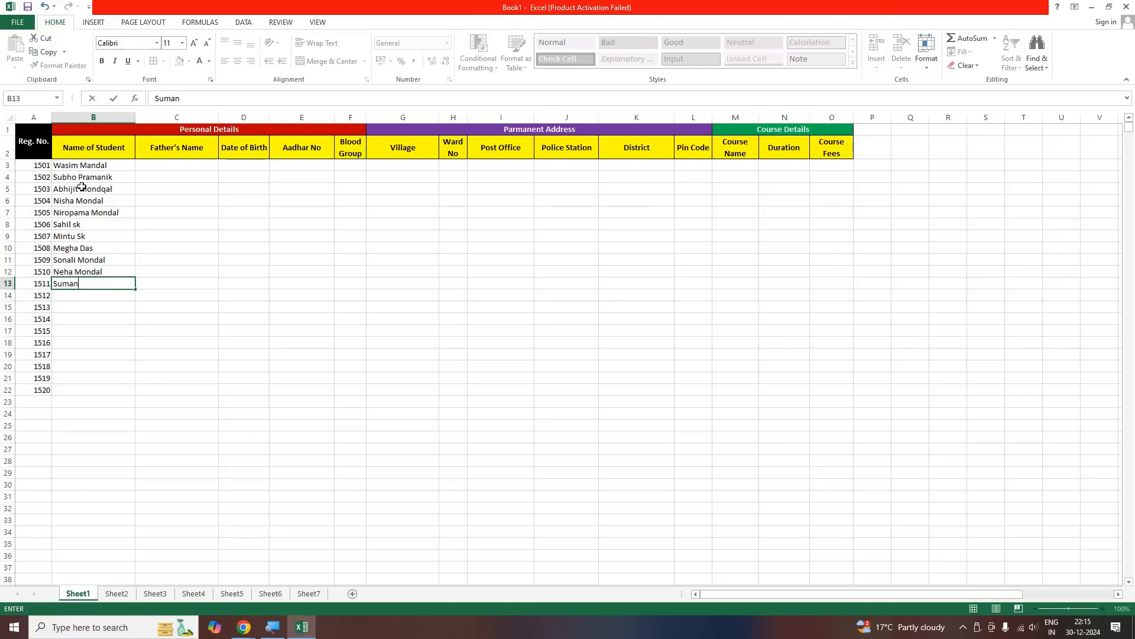
Enter two further students' full names in B13 and B14
key(Return)
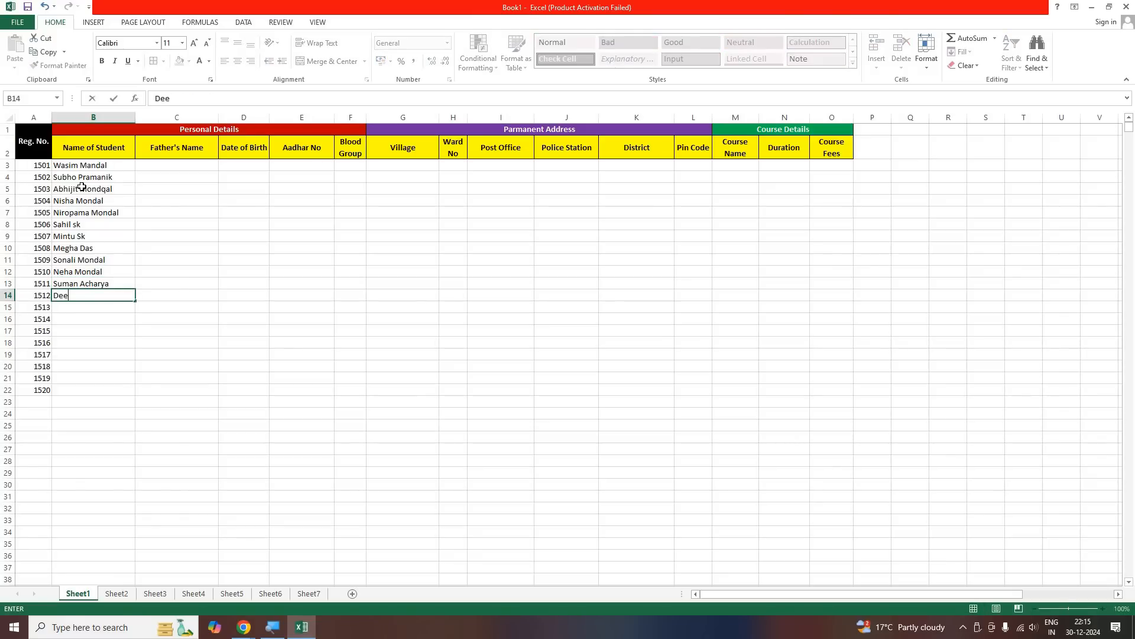
key(Return)
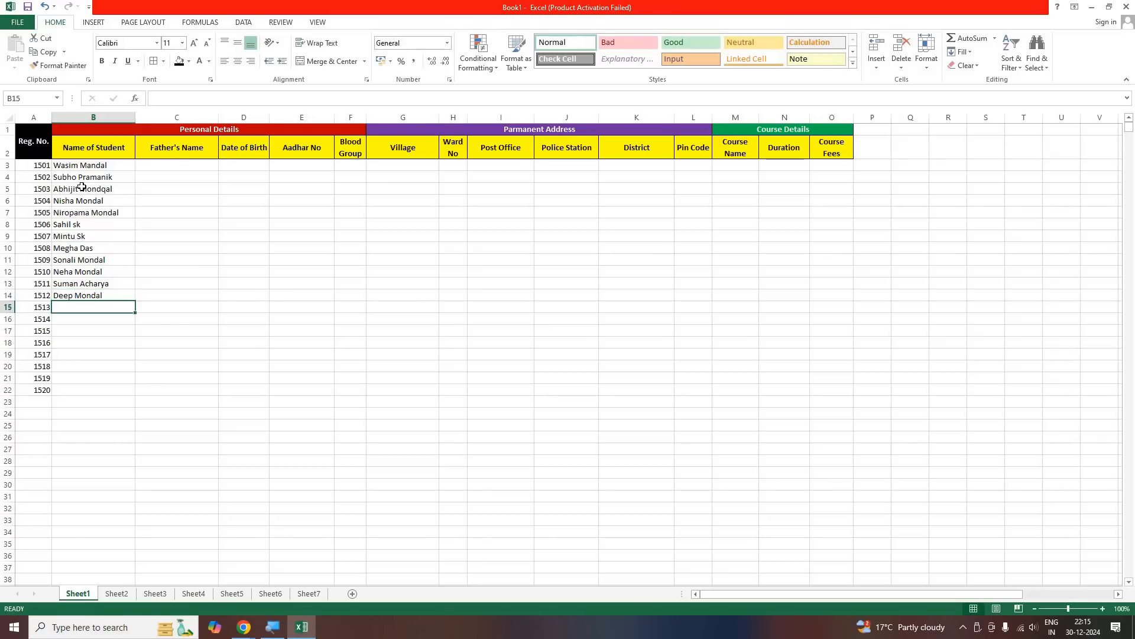
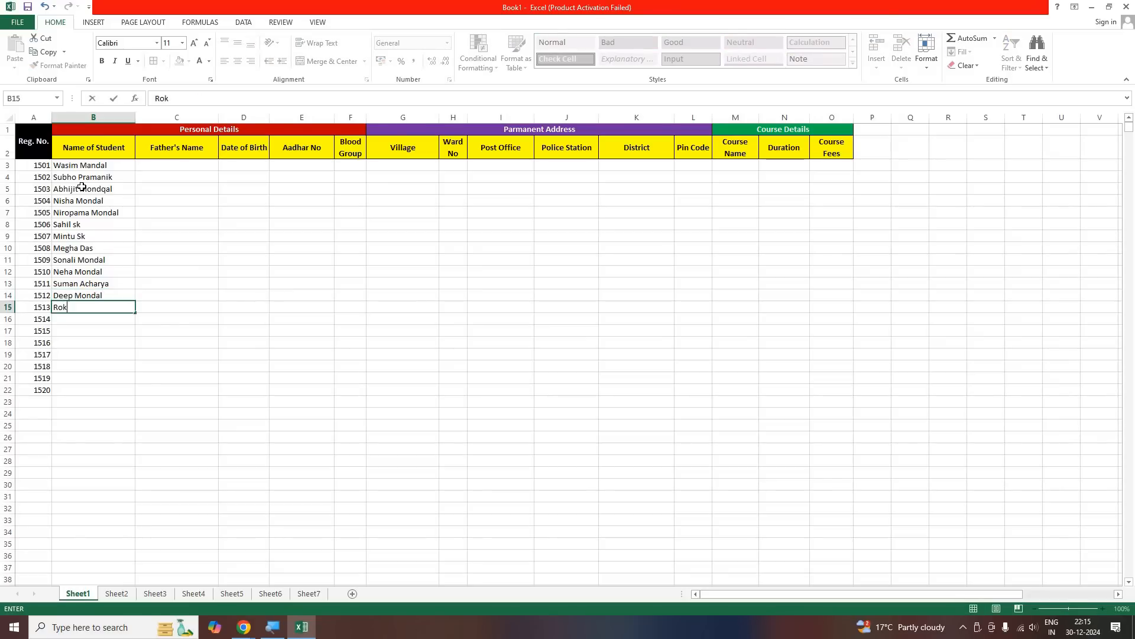
Enter the full names of the students with registration numbers 1513 and 1514 in B15 and B16
key(Return)
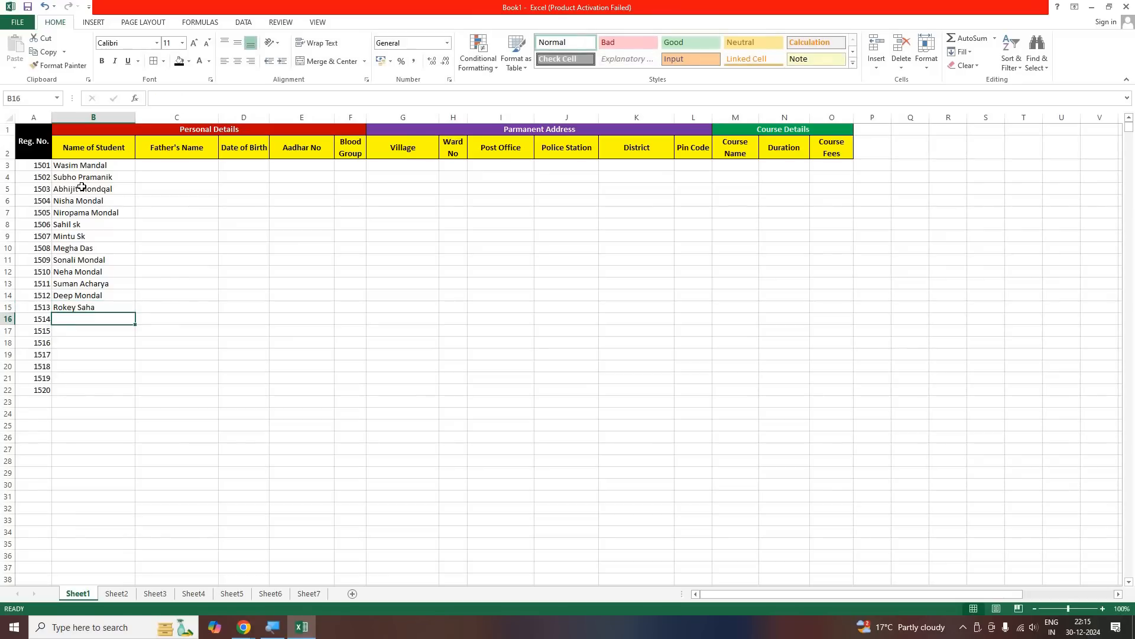
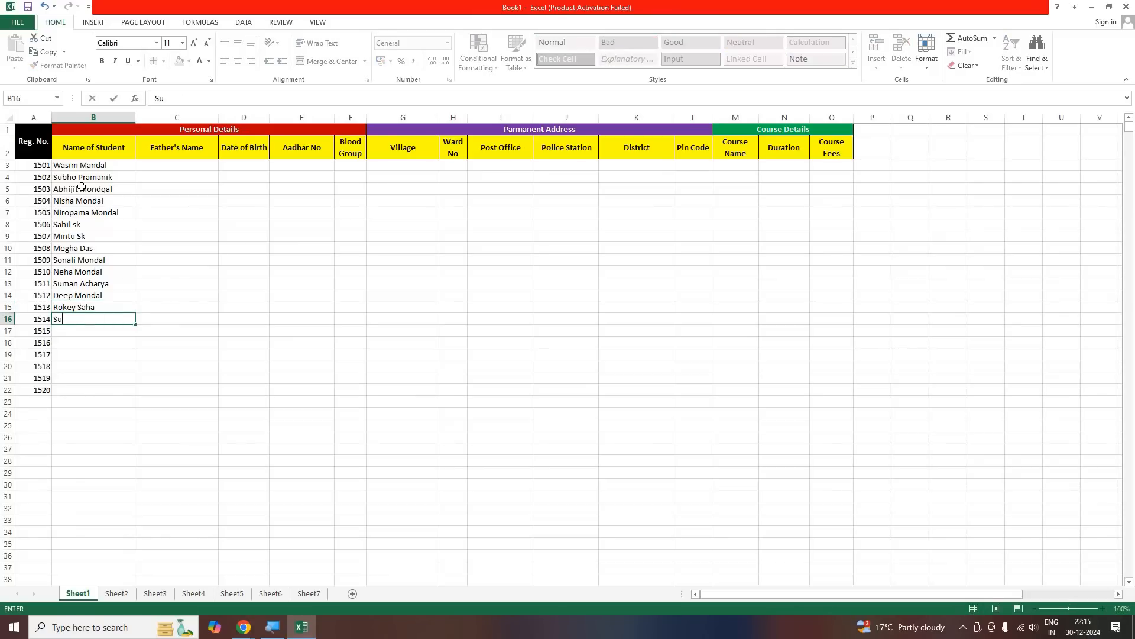
key(Return)
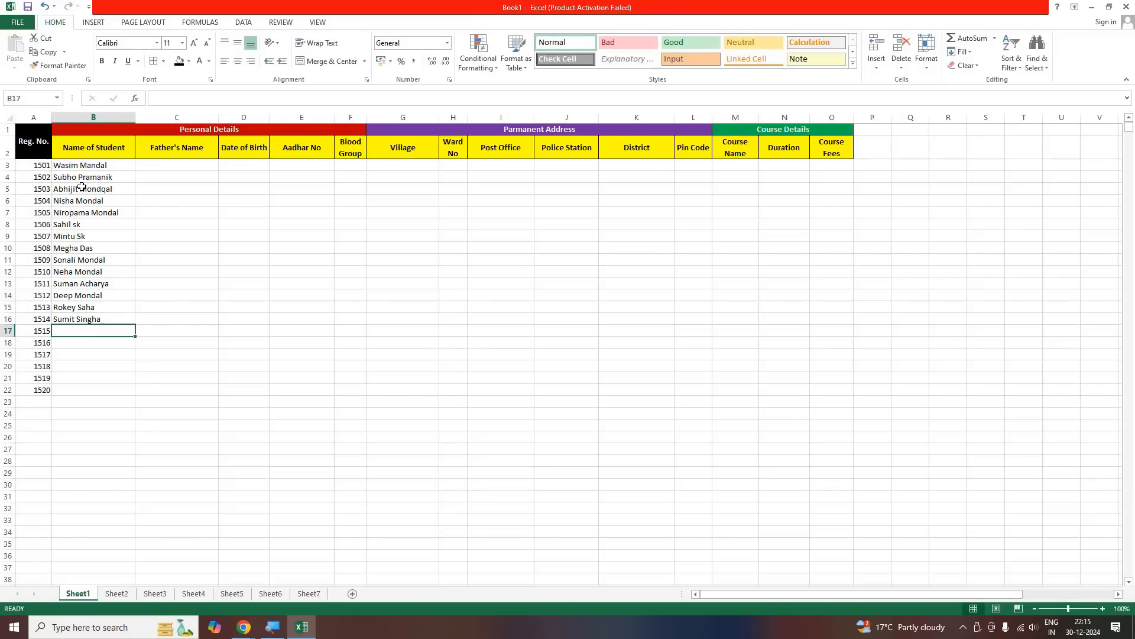
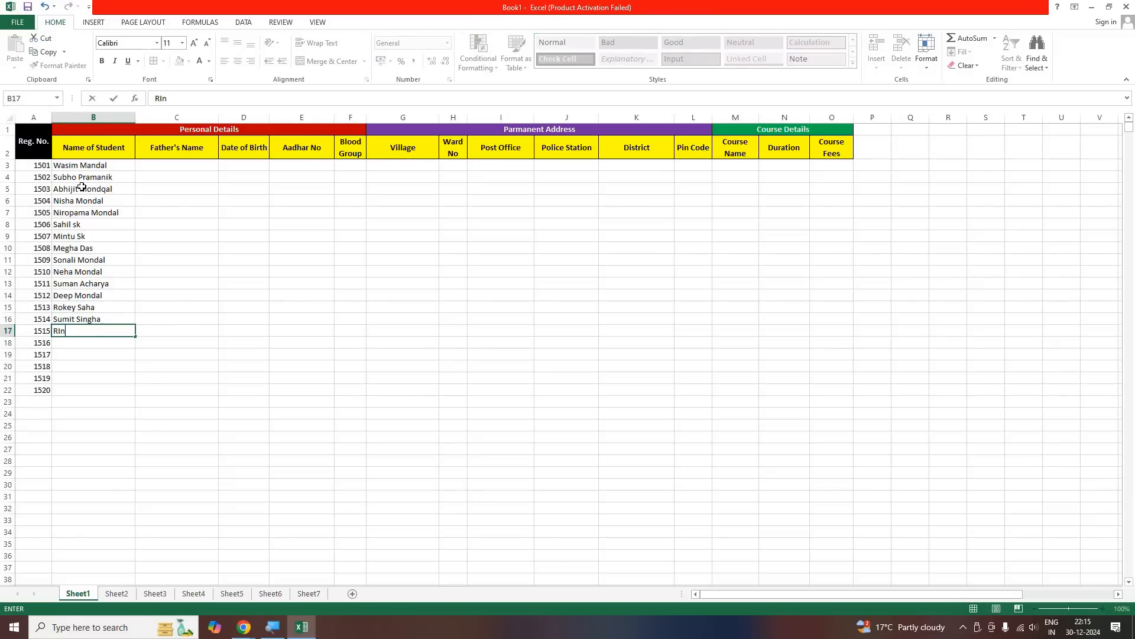
Enter the next two students' full names in B17 and B18
key(Return)
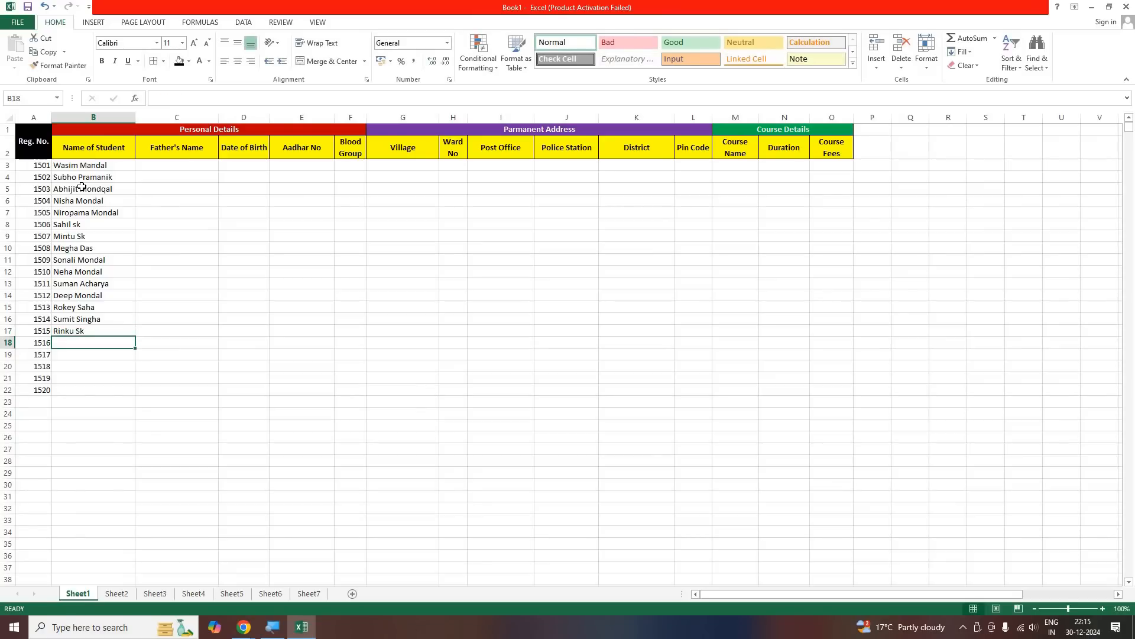
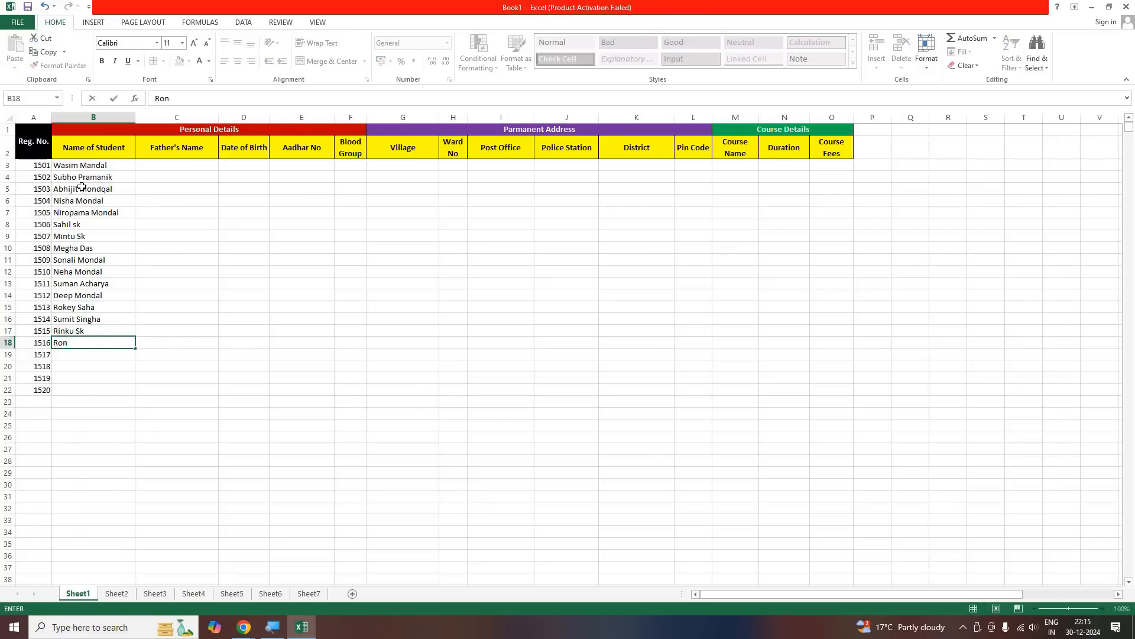
key(Return)
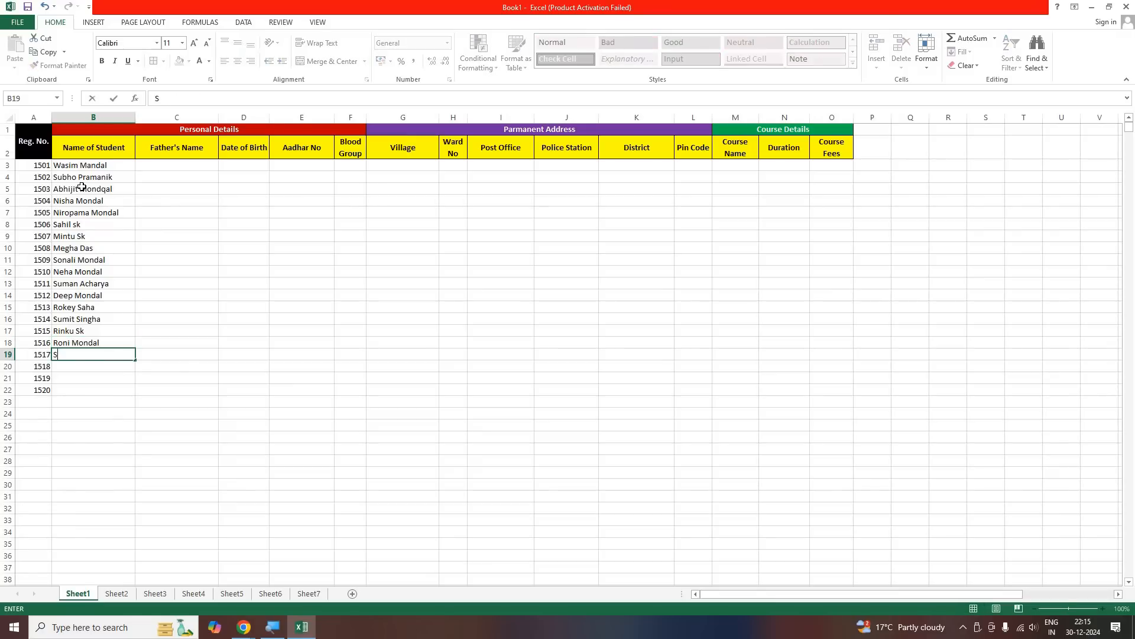
Enter two more students' full names in B19 and B20
key(Return)
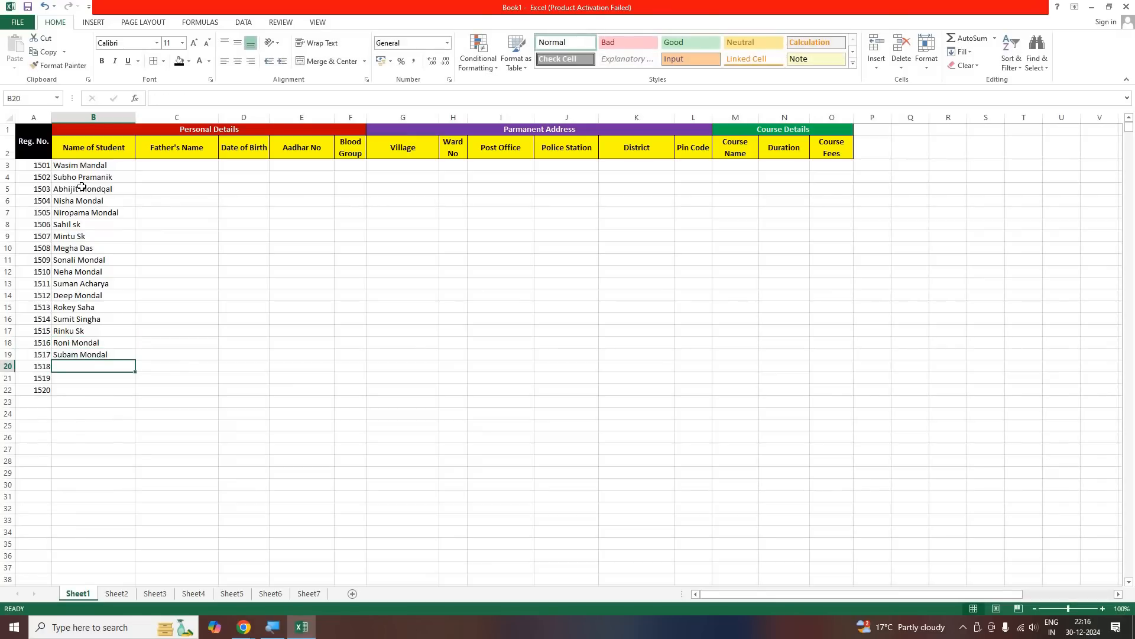
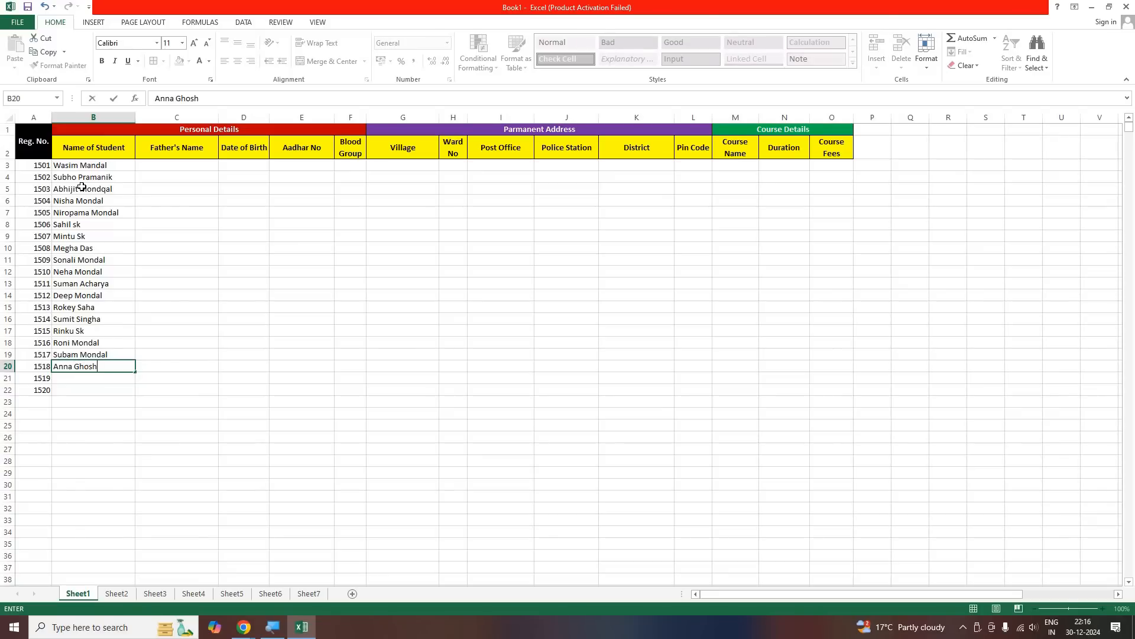
key(Return)
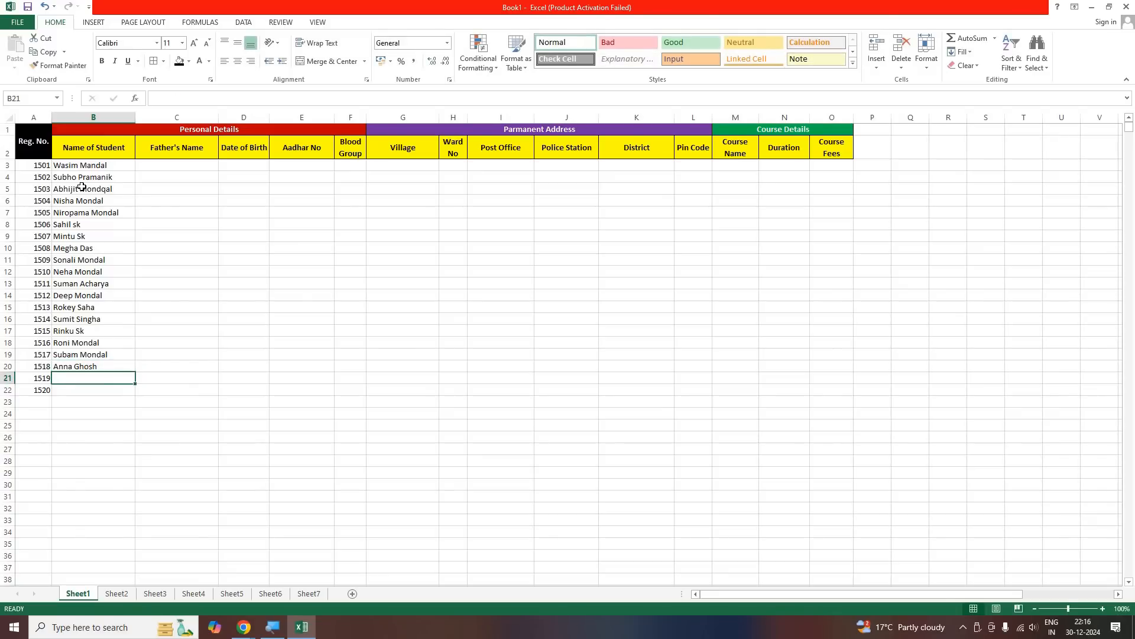
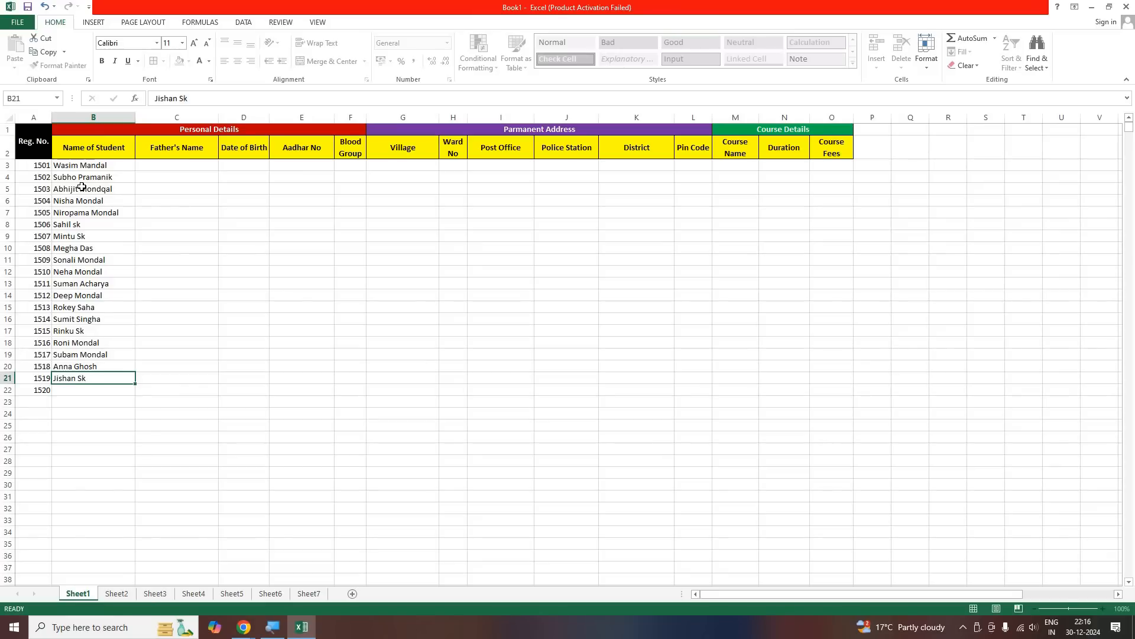
Complete the Name of Student column with the last two students' full names in B21 and B22
key(Return)
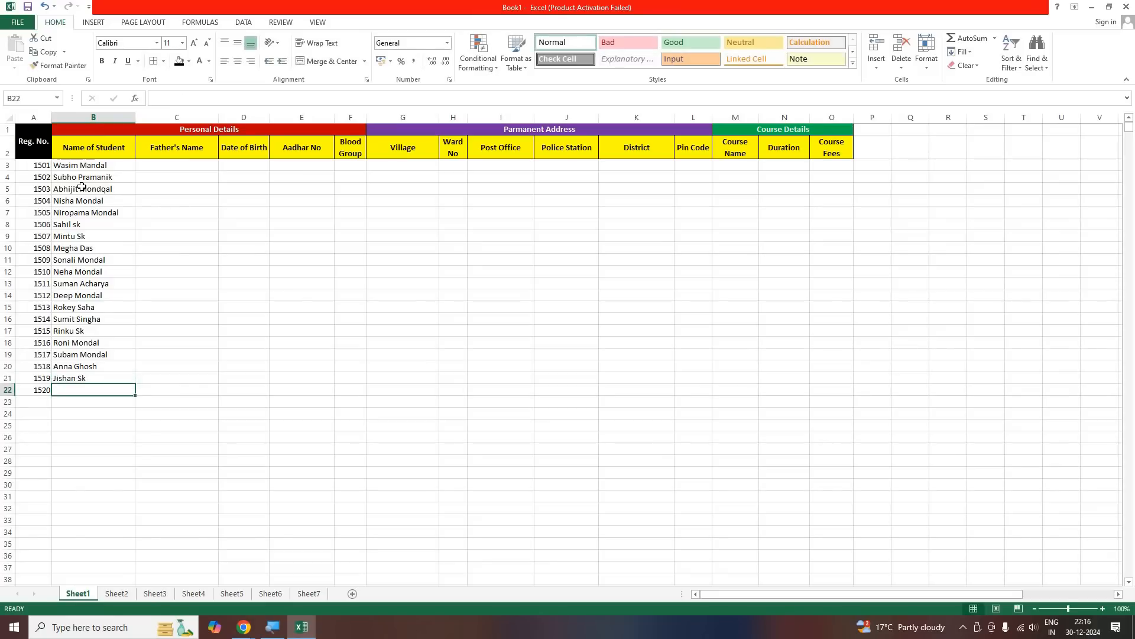
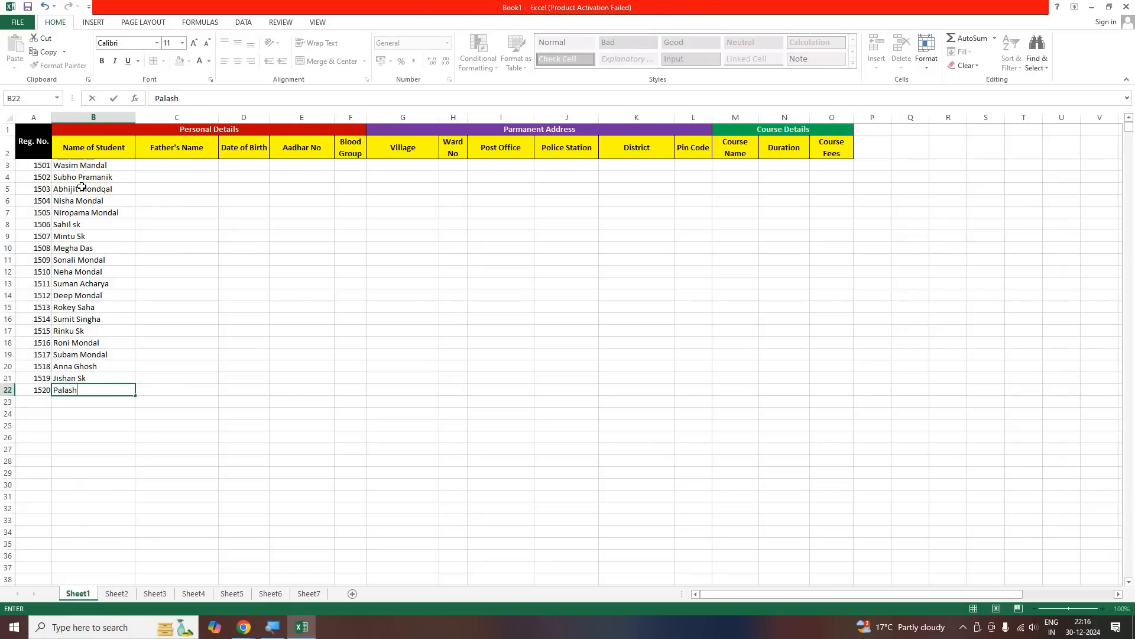
key(Return)
Enter the first student's father's full name in C3
click(163, 174)
click(162, 169)
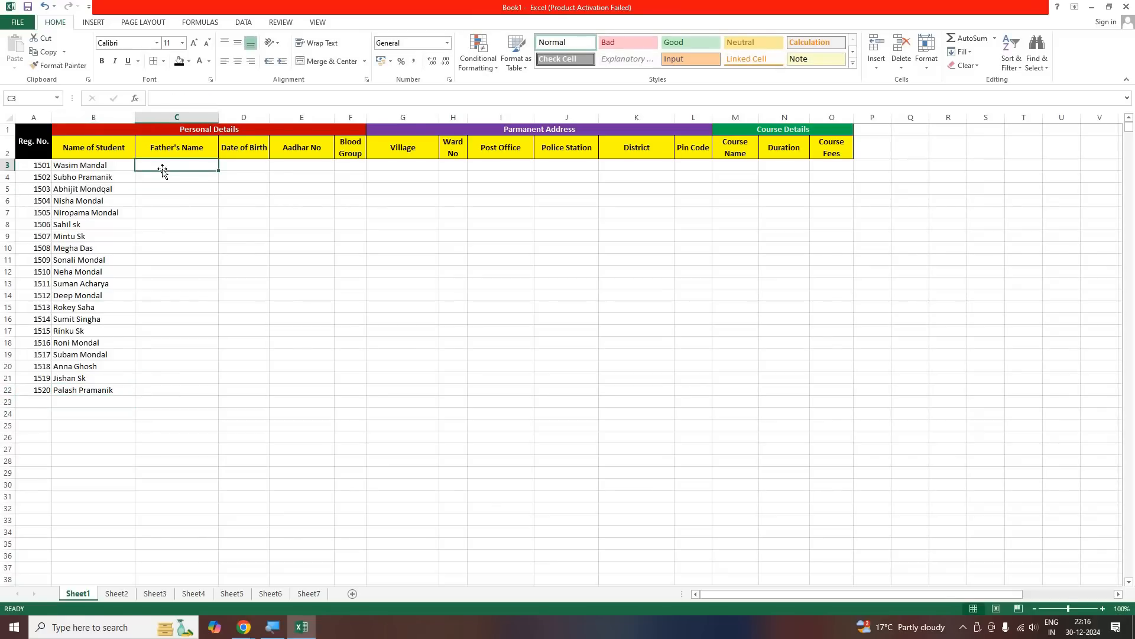
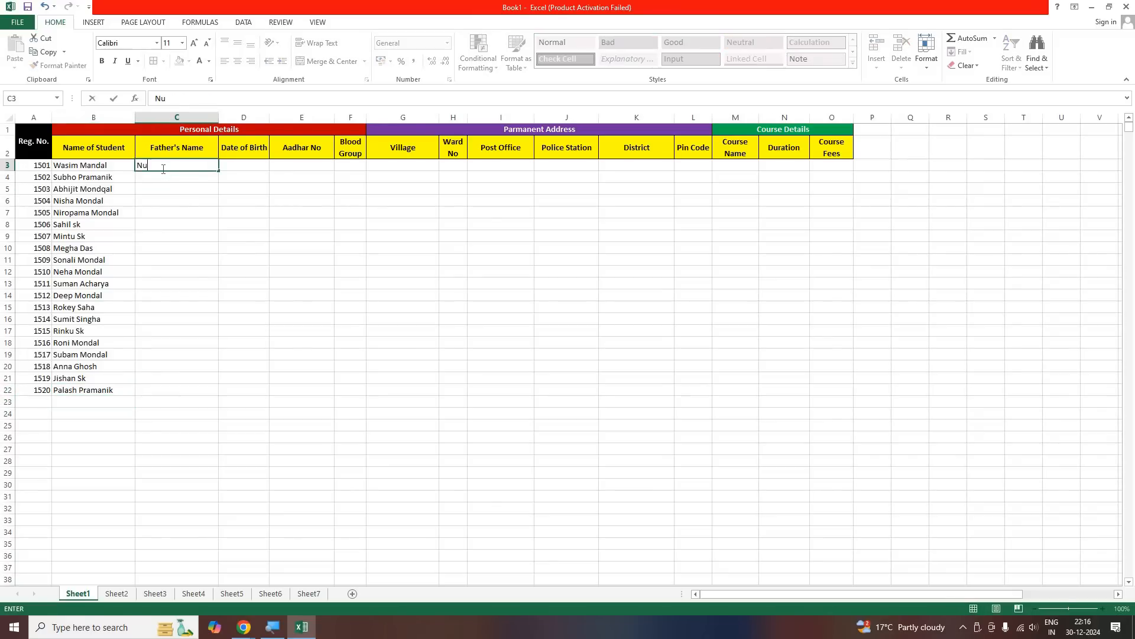
key(Return)
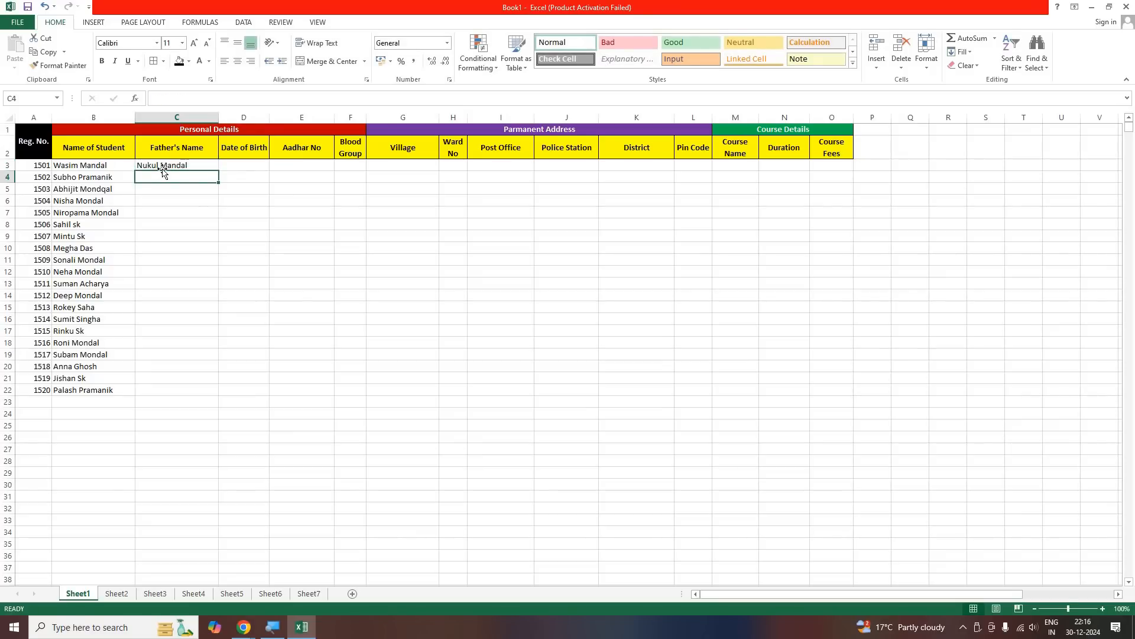
Enter the second student's father's full name in C4, starting with a capital letter
text(suku)
key(BackSpace)
key(BackSpace)
key(BackSpace)
key(BackSpace)
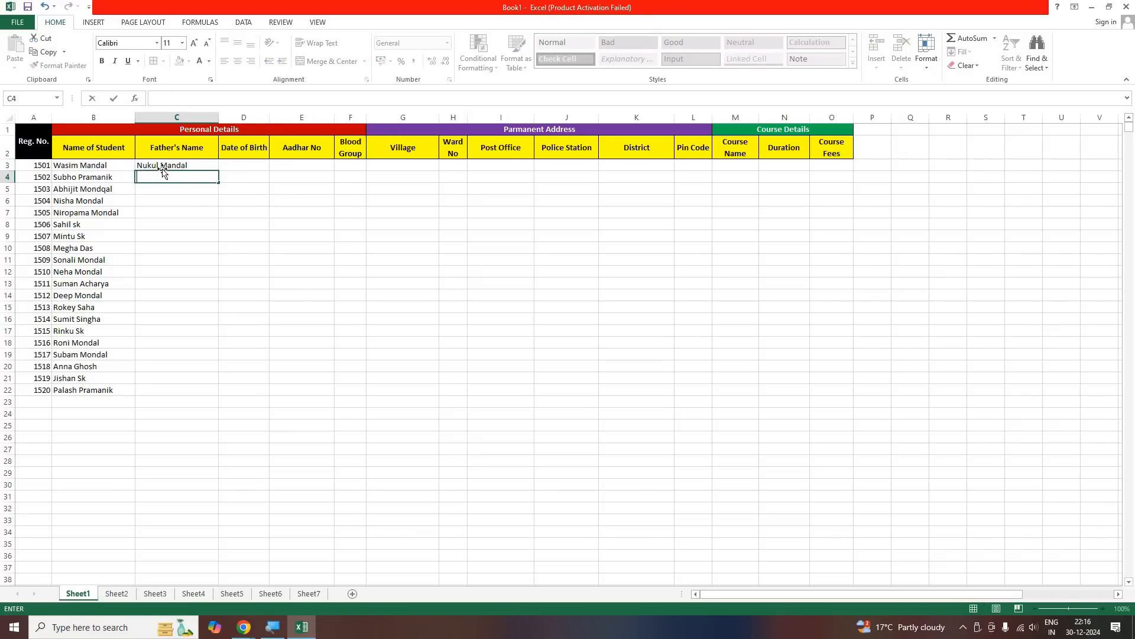
right_click(163, 173)
key(Escape)
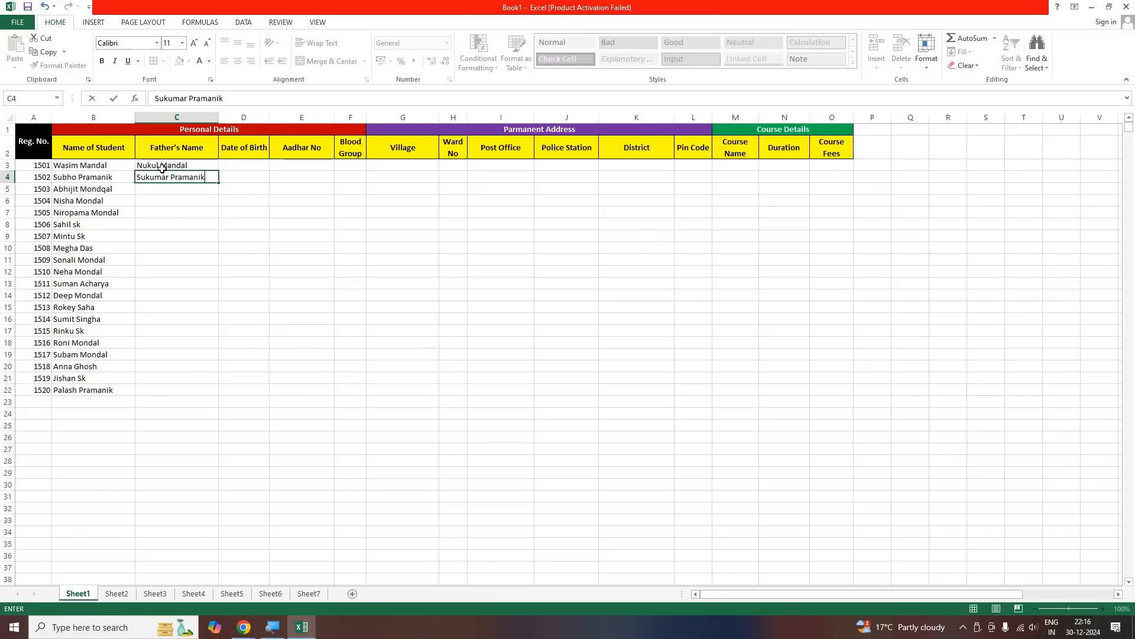
key(Return)
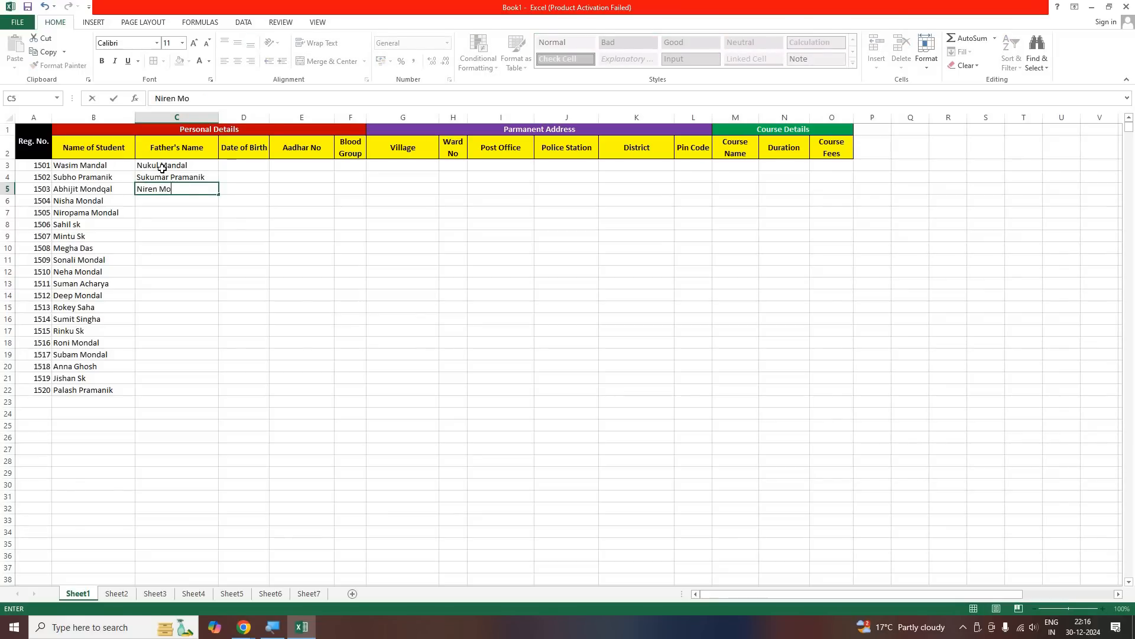
Enter the third student's father's full name in C5
key(Return)
Remove the stray letter q from the student's surname in B5
key(Up)
key(Left)
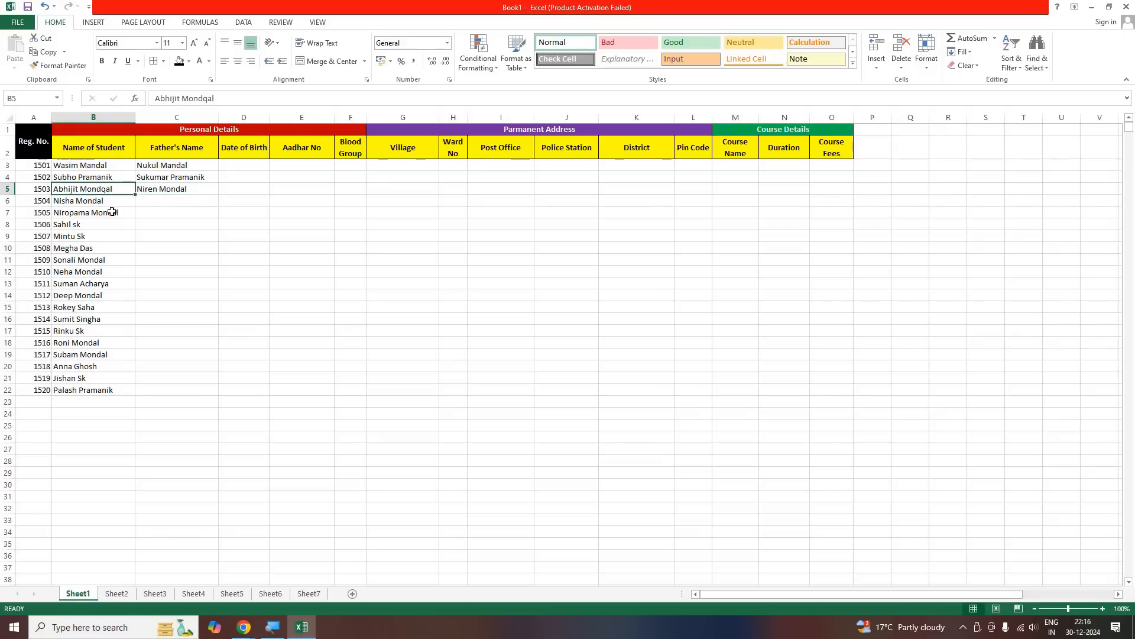
key(F2)
key(Left)
key(Left)
key(BackSpace)
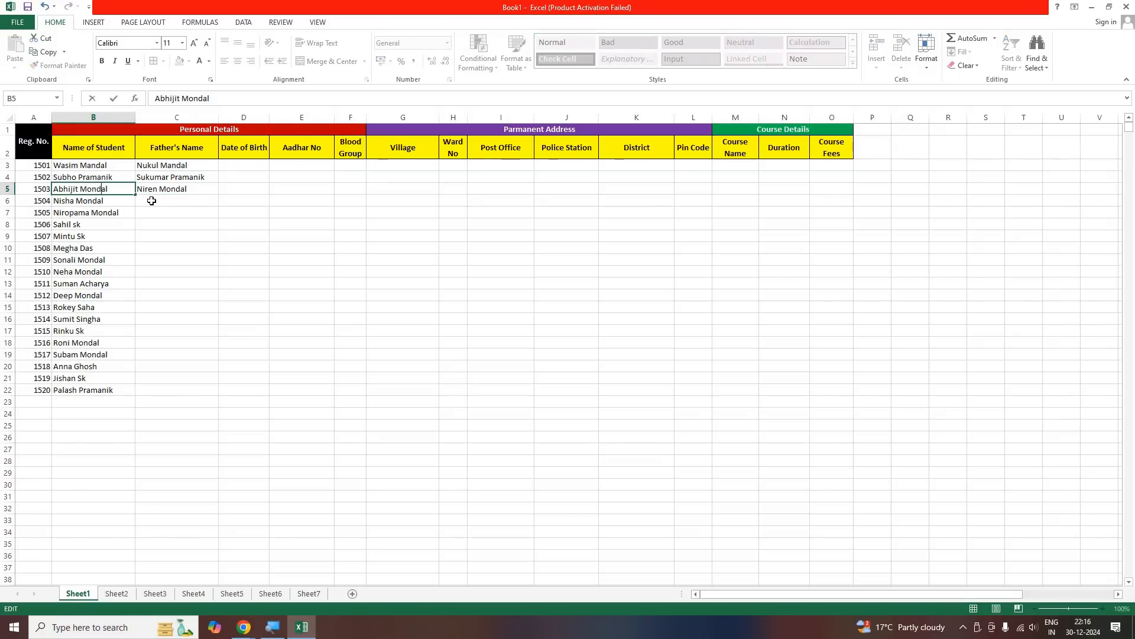
Enter the fathers' full names for the students in rows 6 and 7 in C6 and C7
click(151, 201)
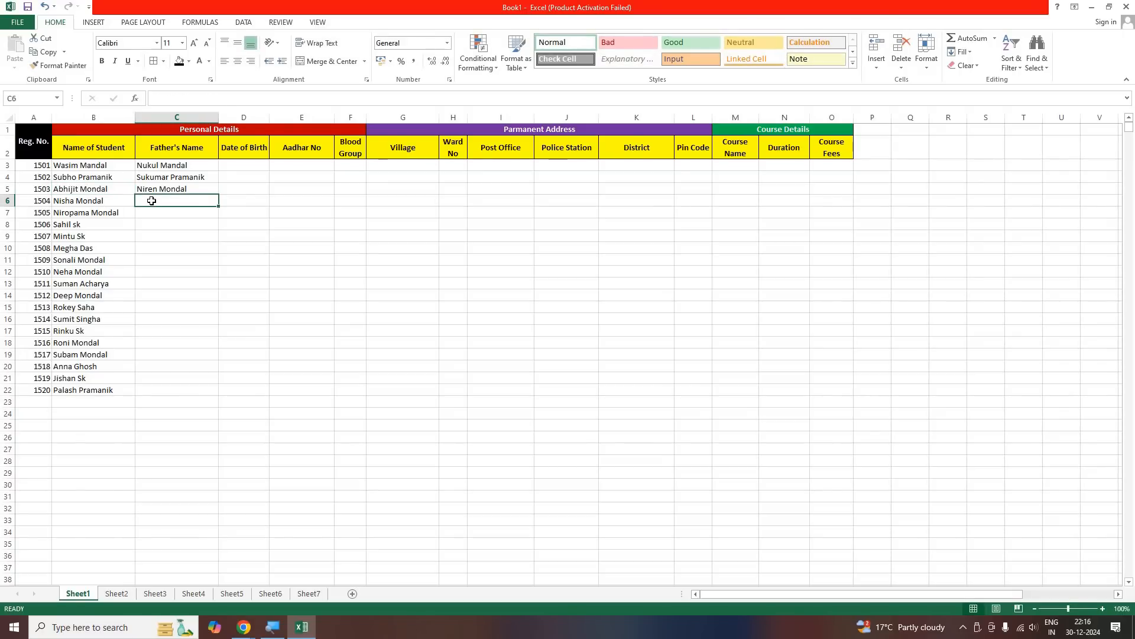
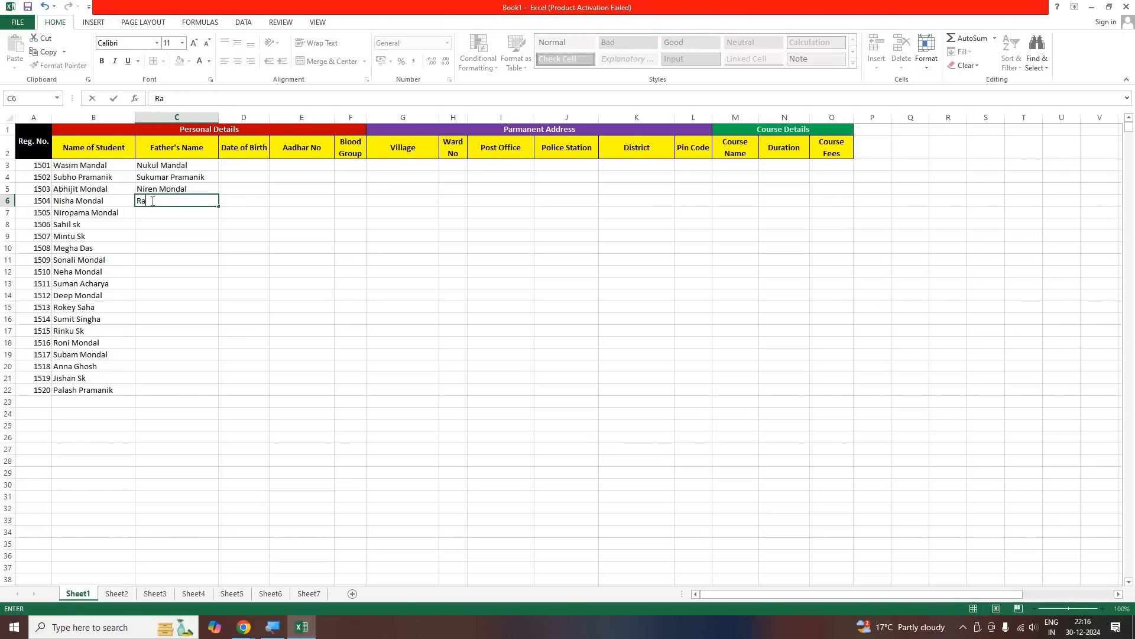
key(Return)
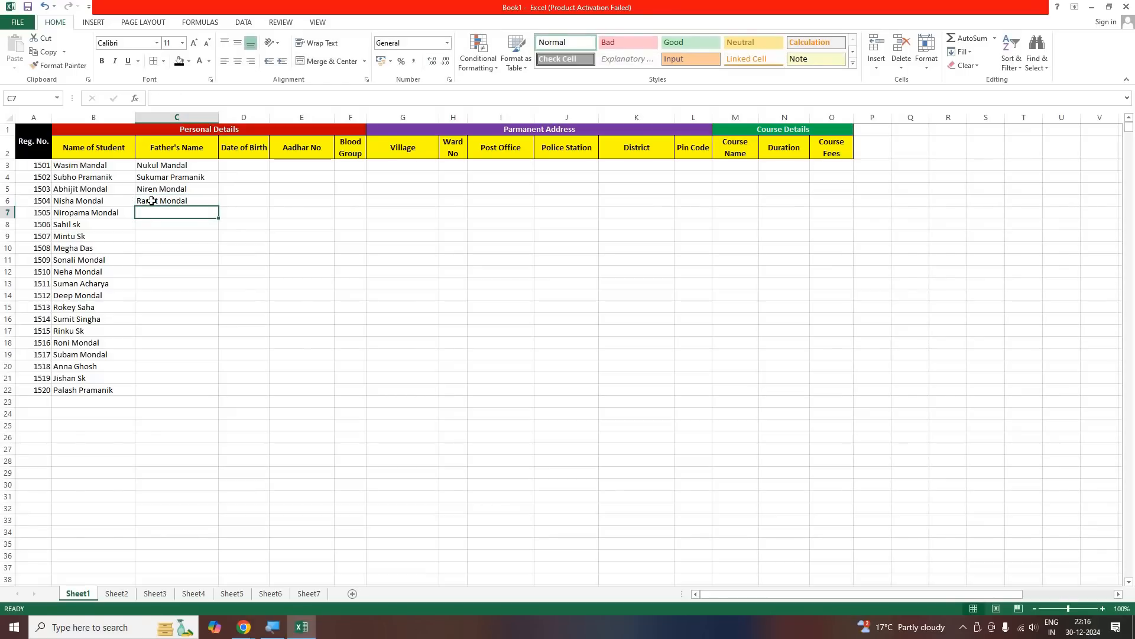
key(Return)
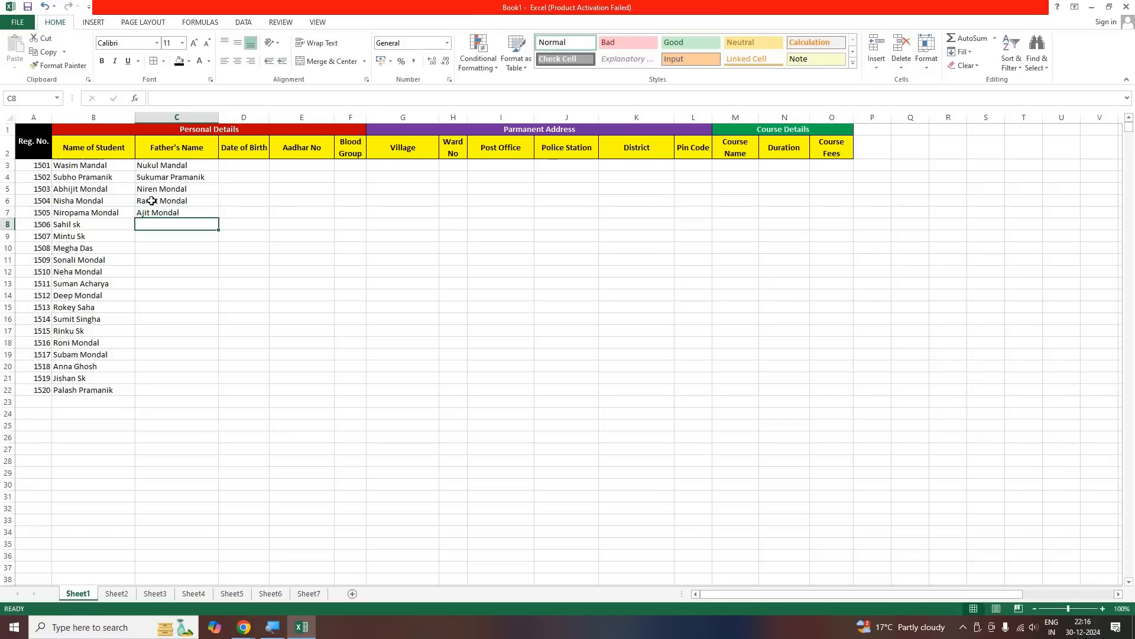
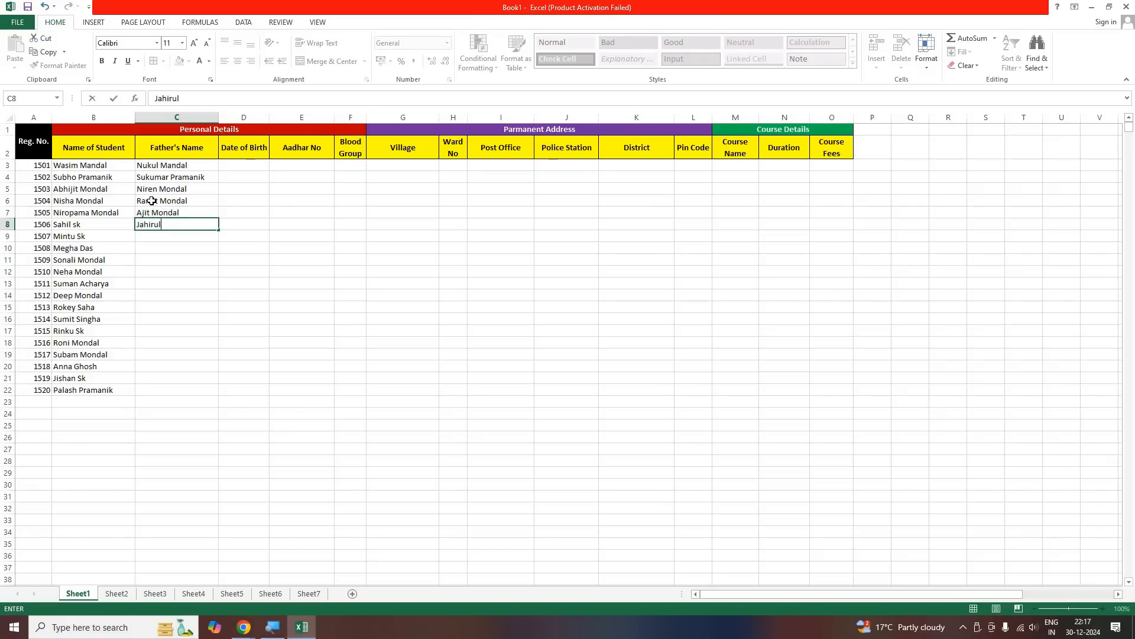
Enter two more fathers' full names in C8 and C9
key(Return)
text(\)
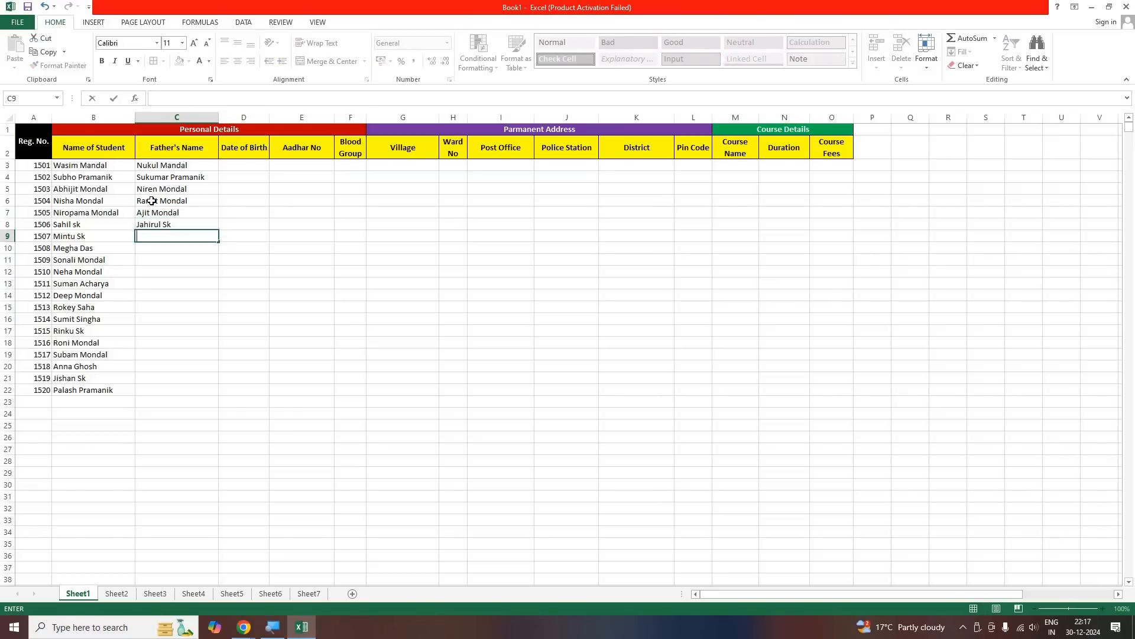
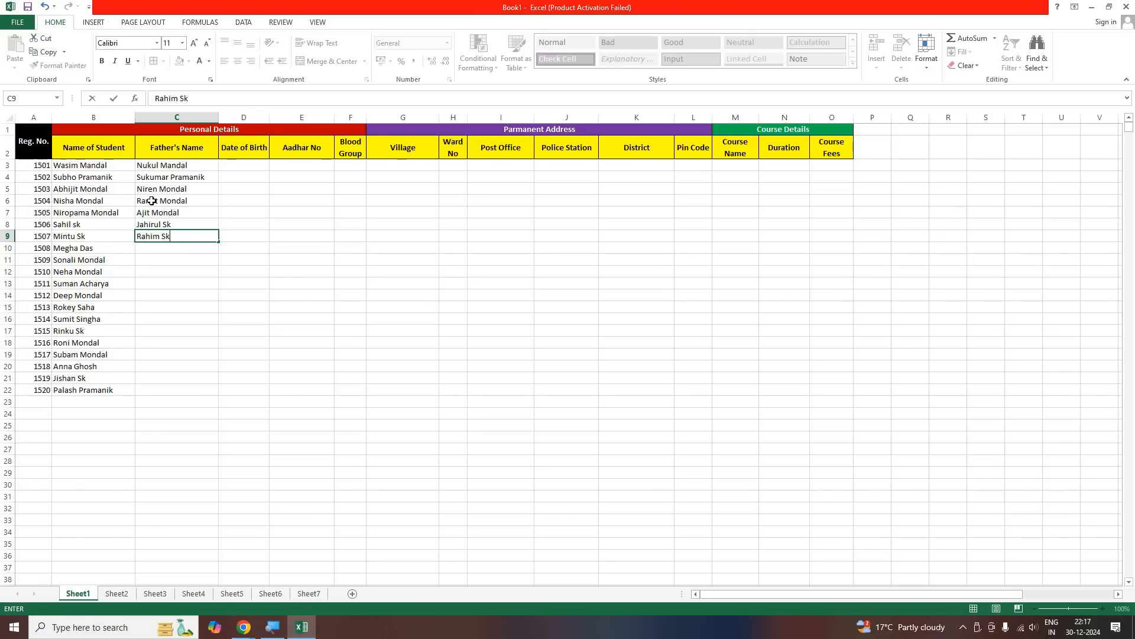
key(Return)
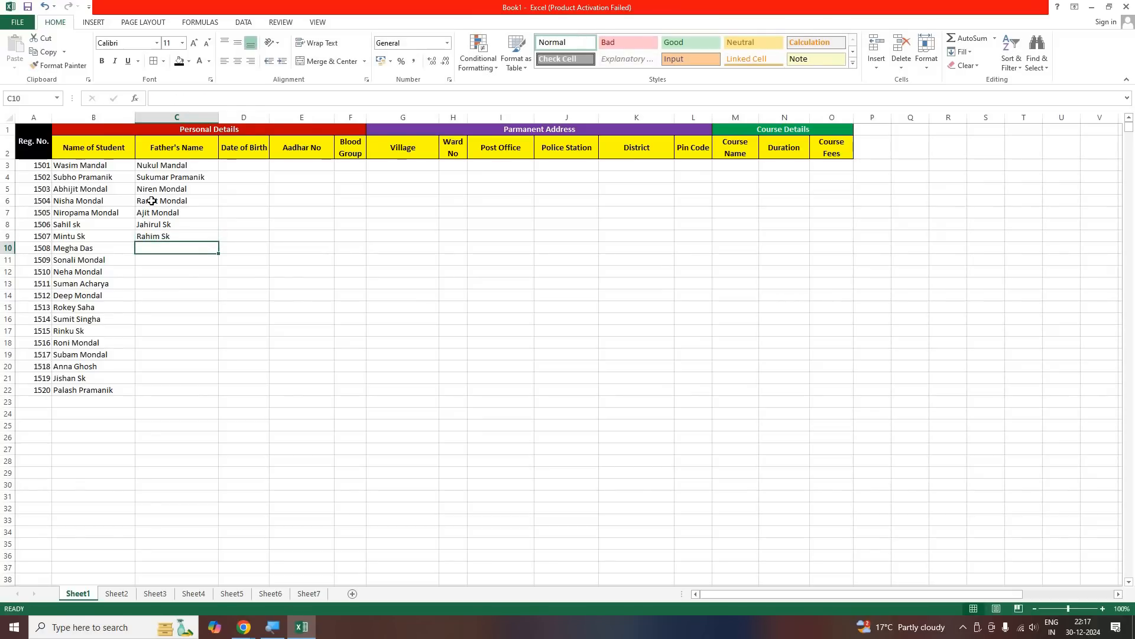
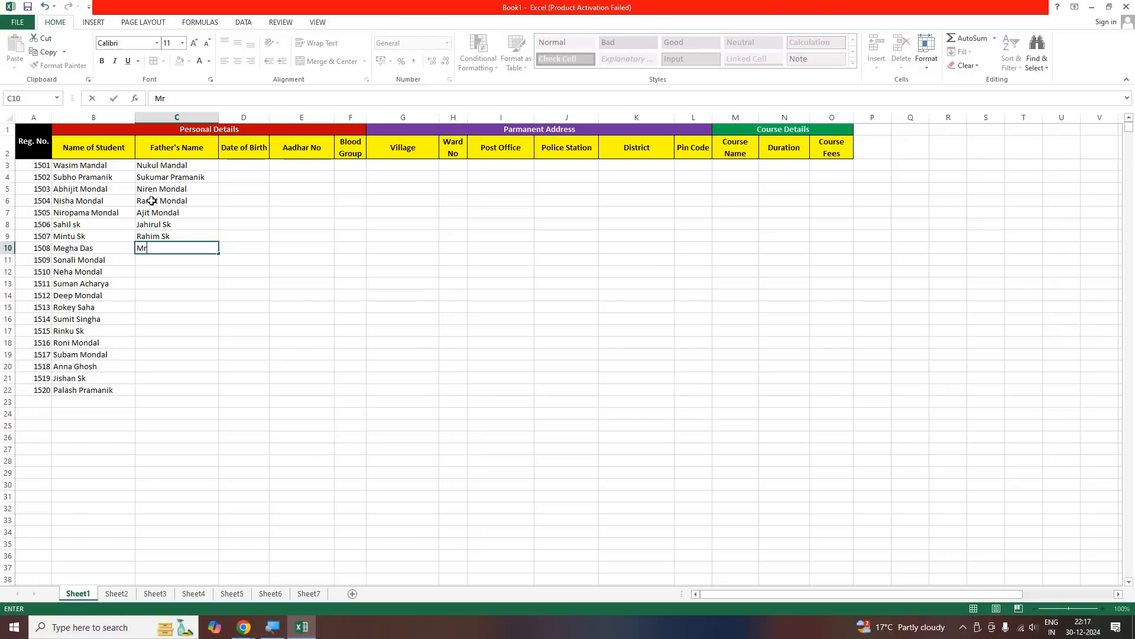
Enter the fathers' full names for registration numbers 1508 and 1509 in C10 and C11
key(Return)
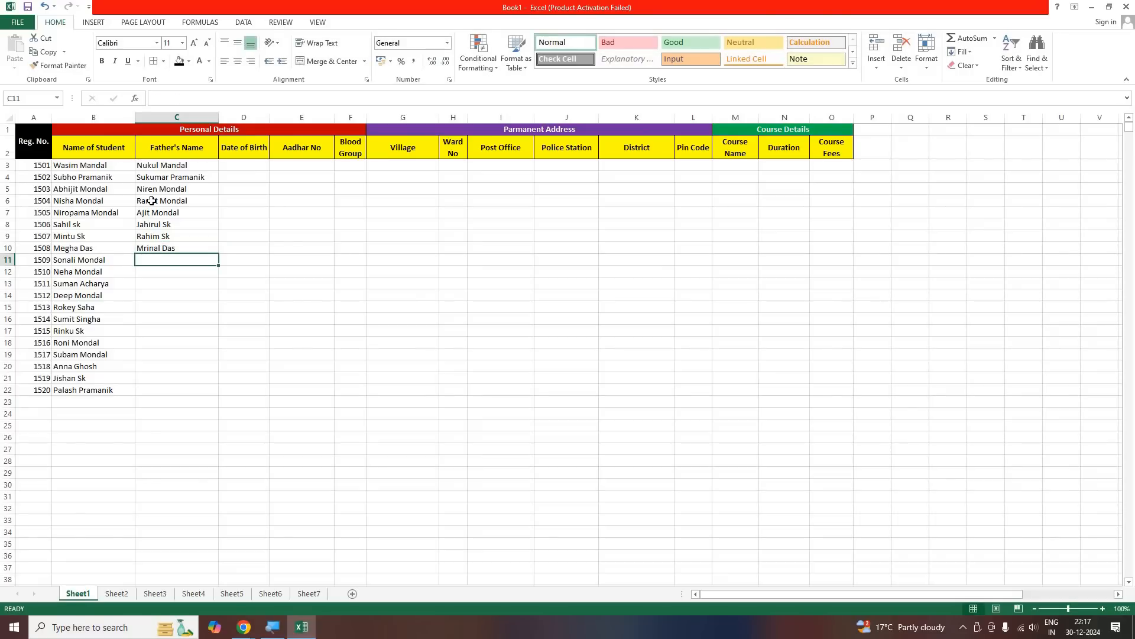
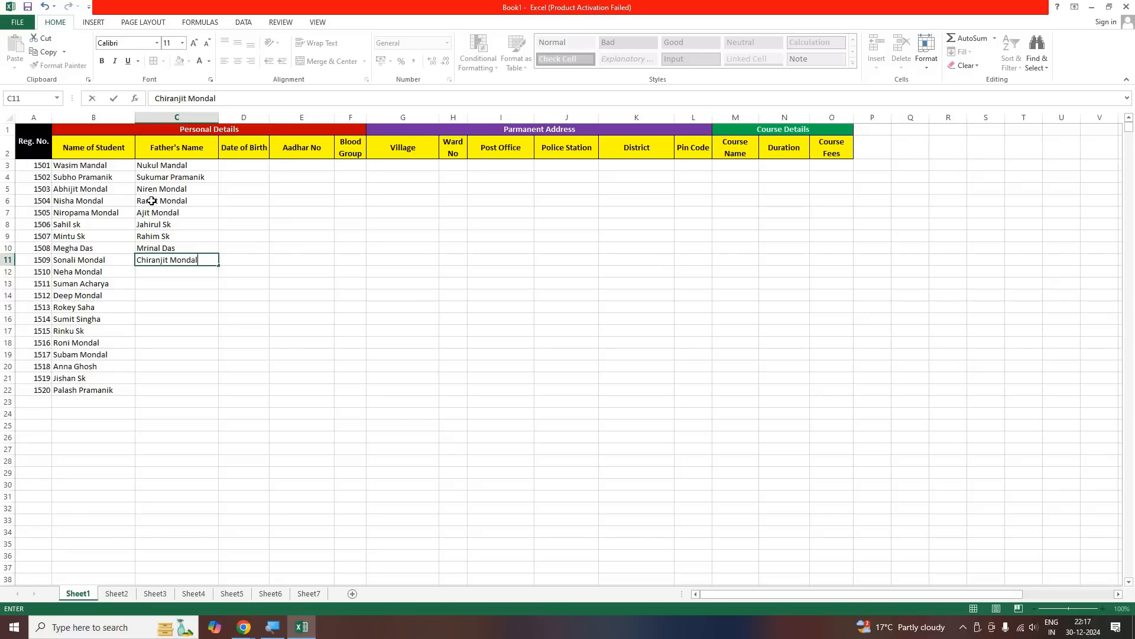
key(Return)
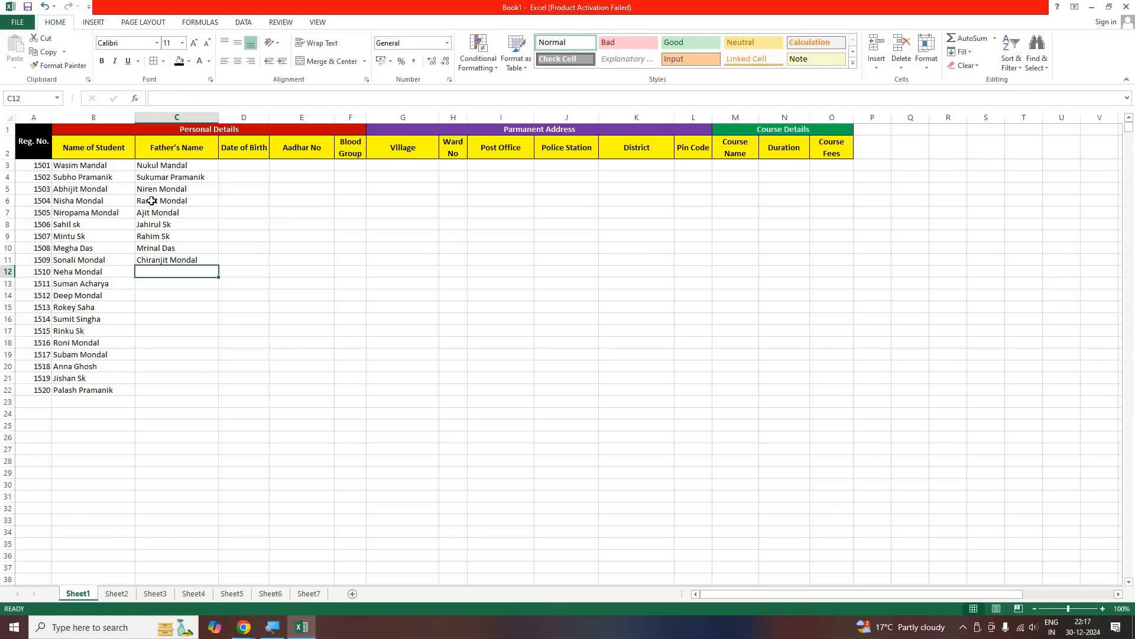
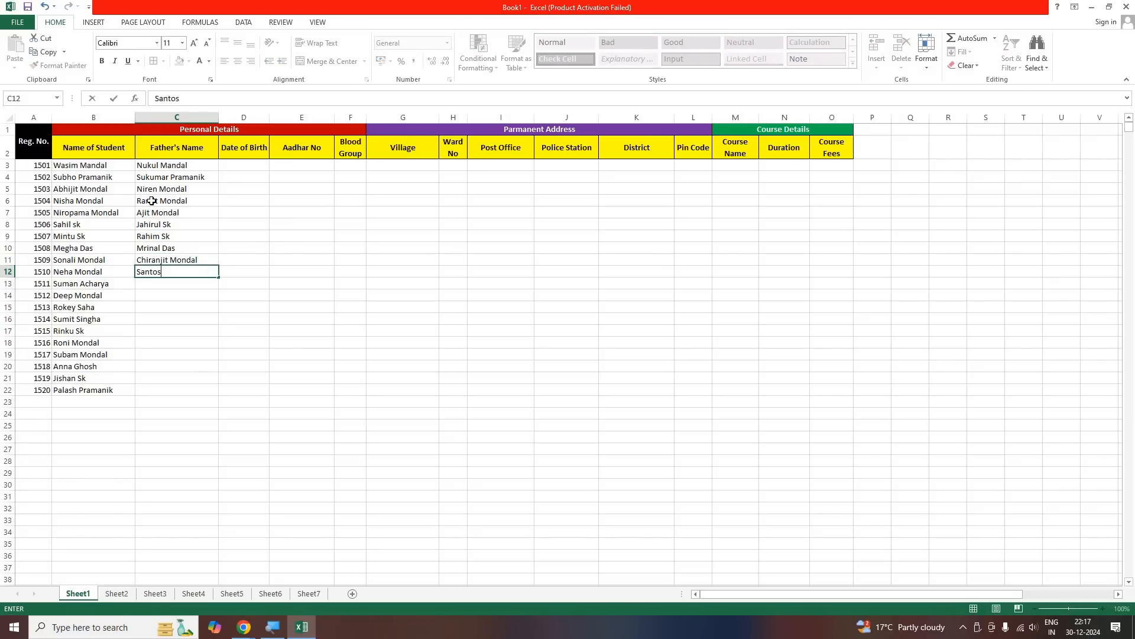
Enter the father's full name for the student in row 12 in C12
key(Return)
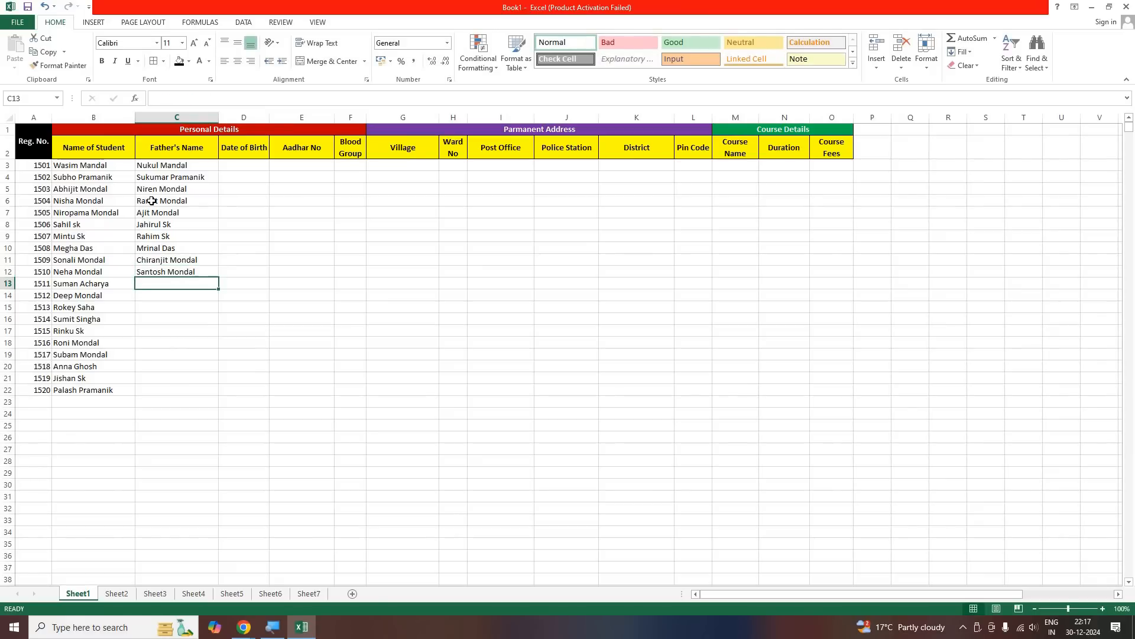
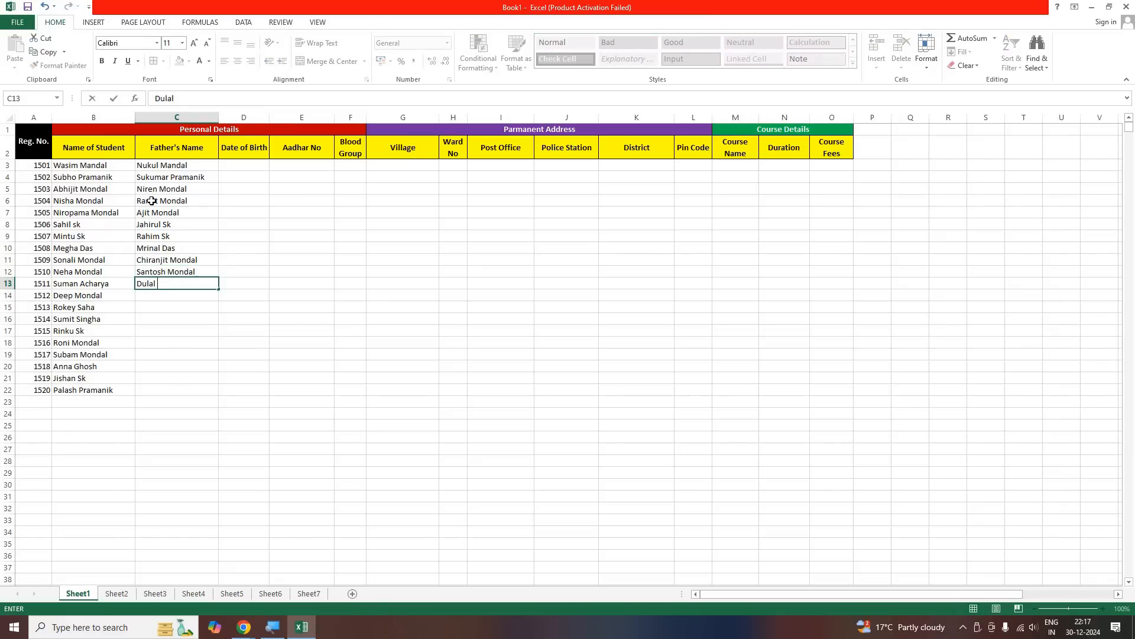
Enter the fathers' full names for the students in rows 13 and 14 in C13 and C14
key(Return)
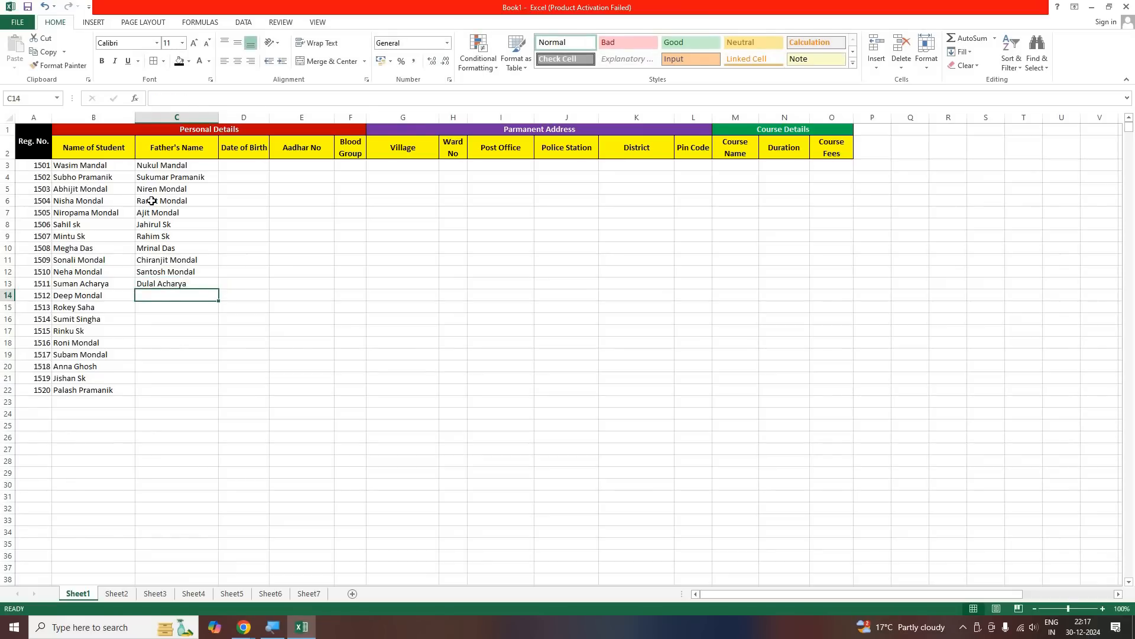
key(Return)
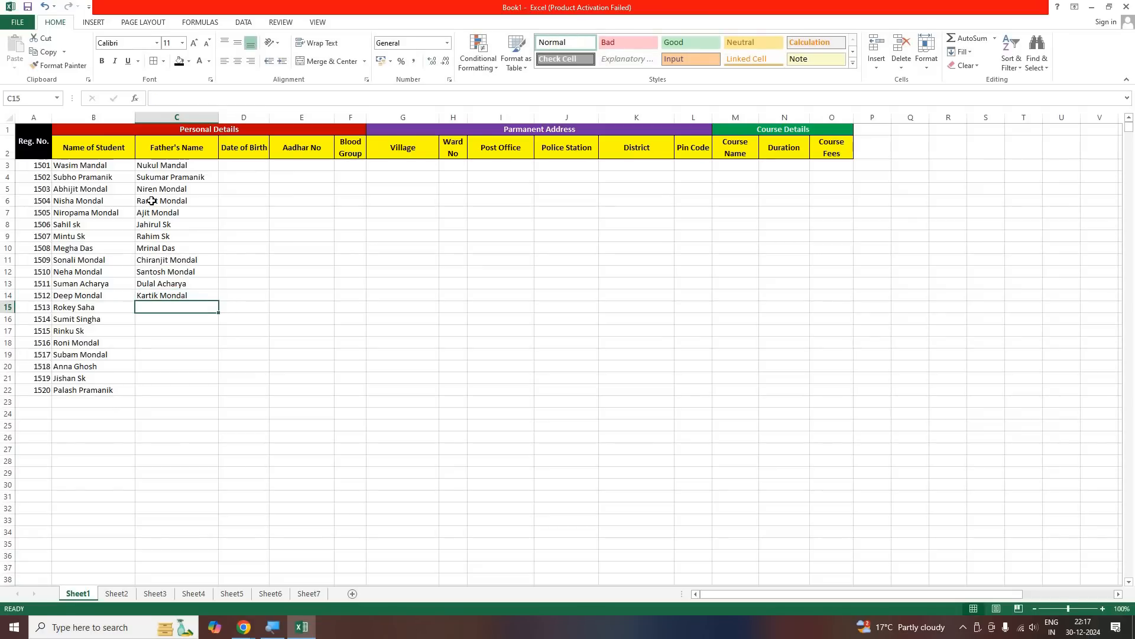
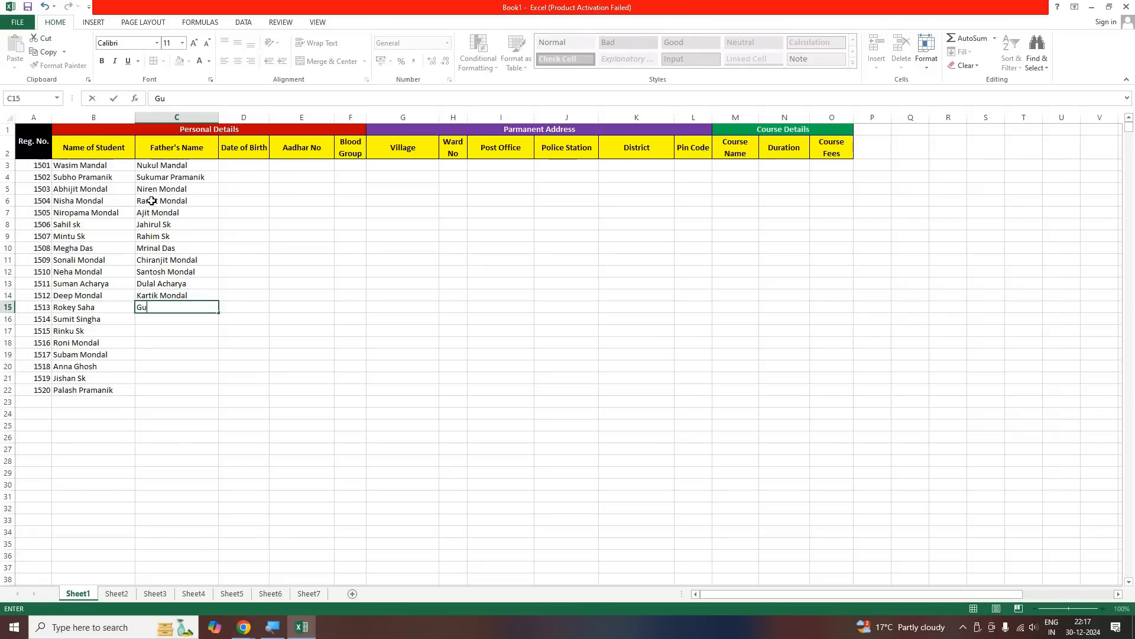
Enter the father's full name for the student in row 15 in C15
key(Return)
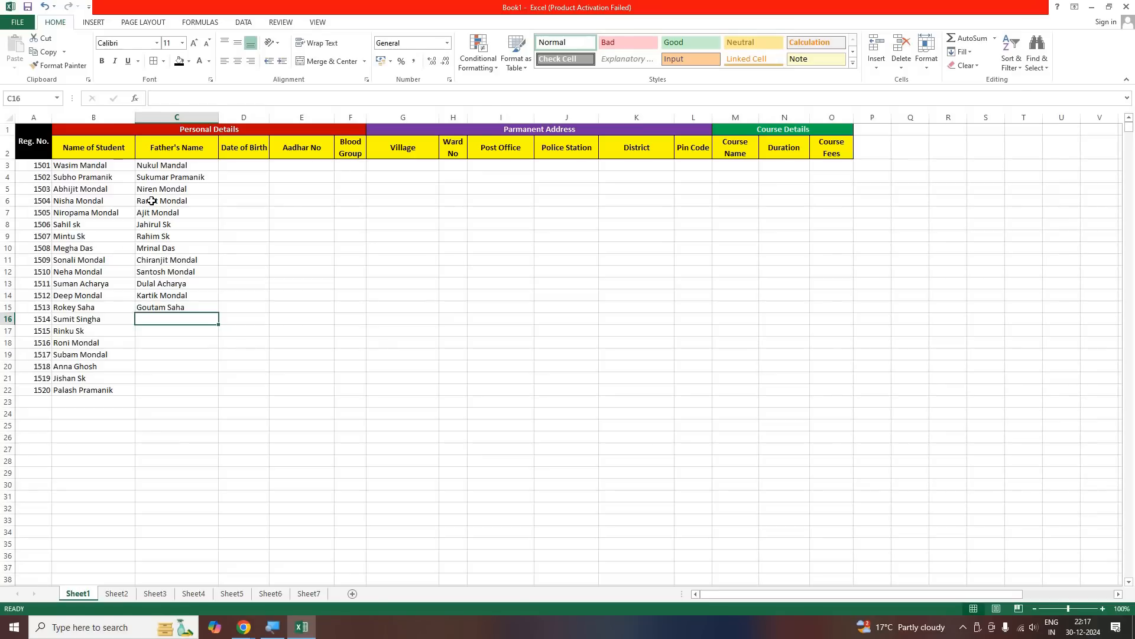
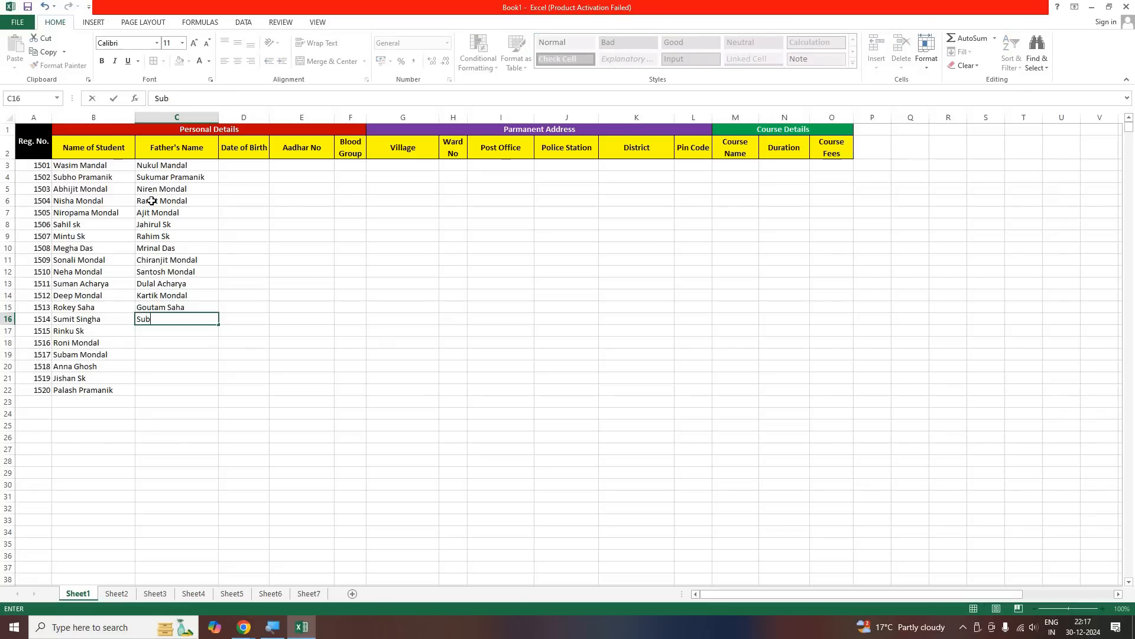
Enter the fathers' full names for the students in rows 16 and 17 in C16 and C17
key(Return)
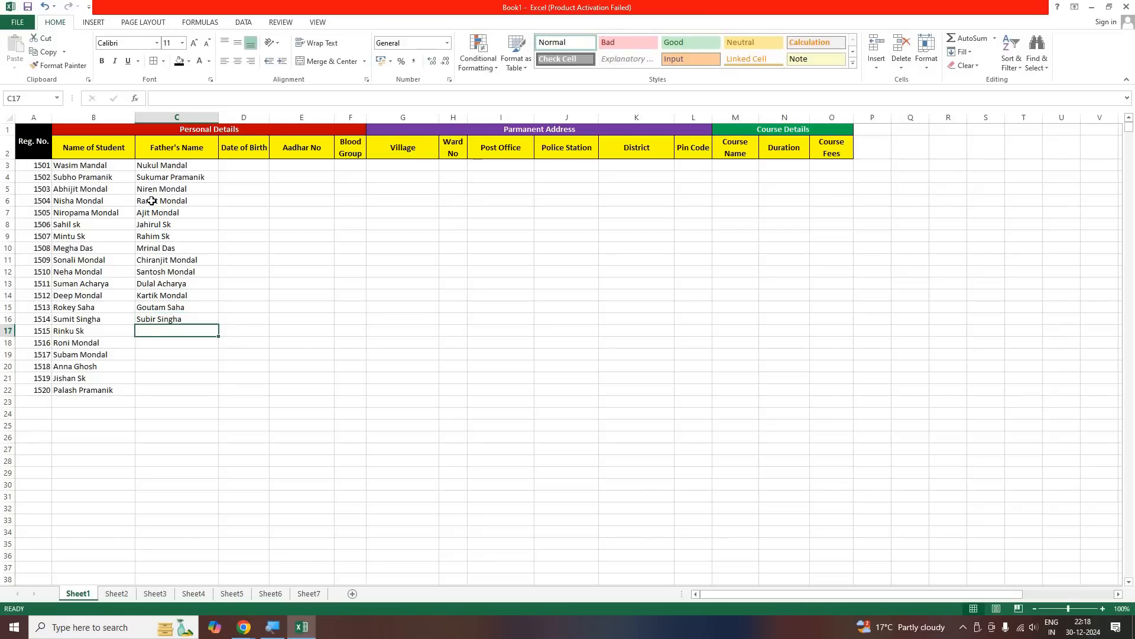
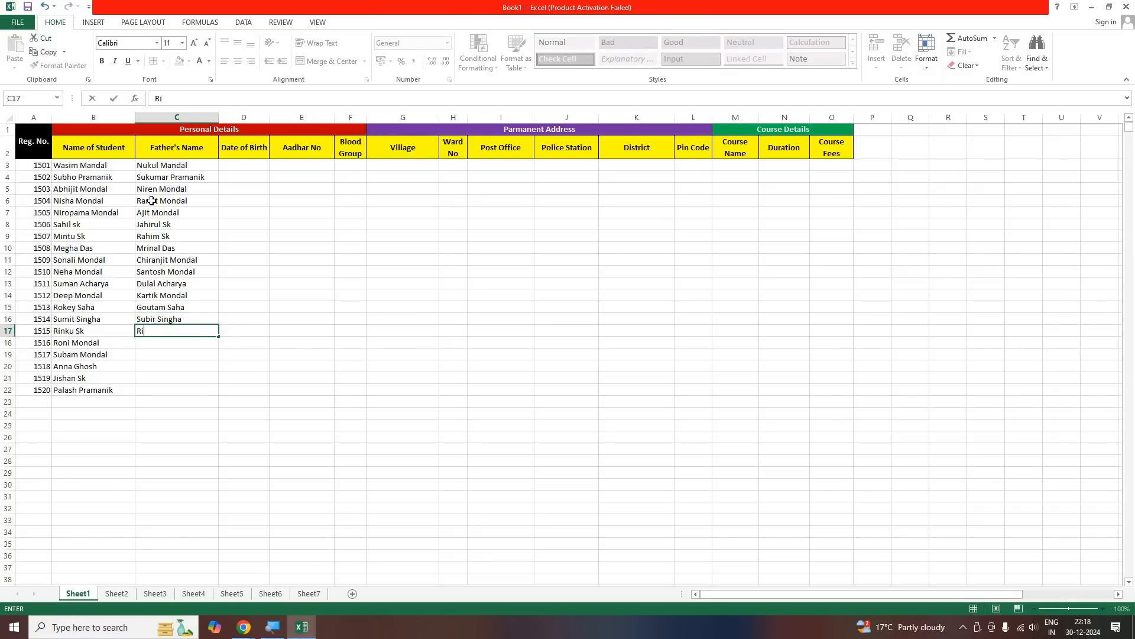
key(Return)
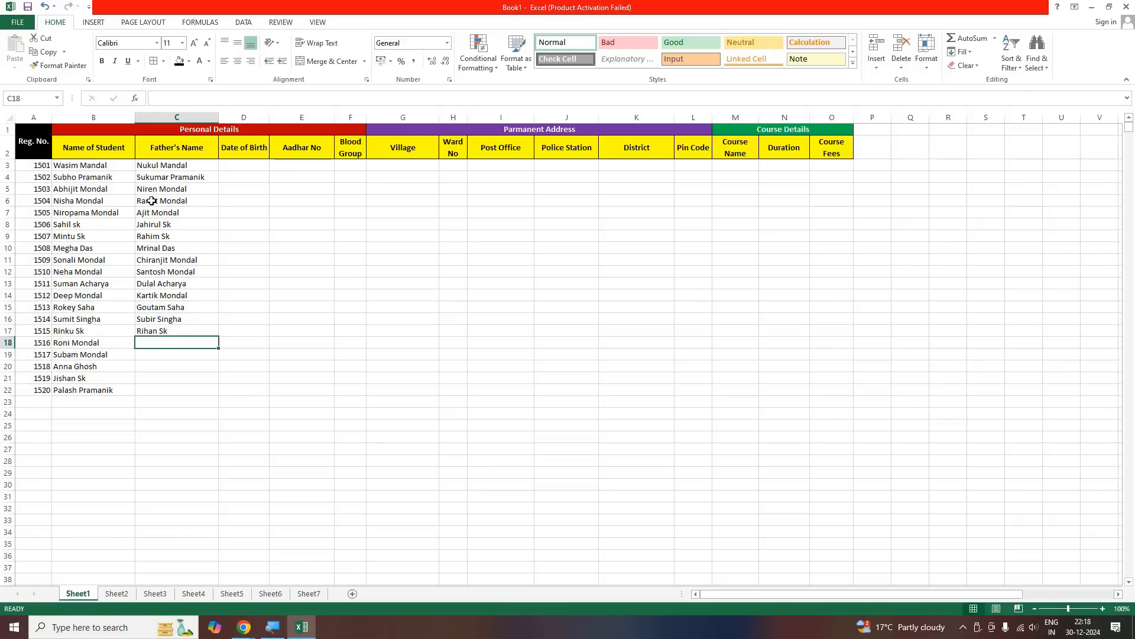
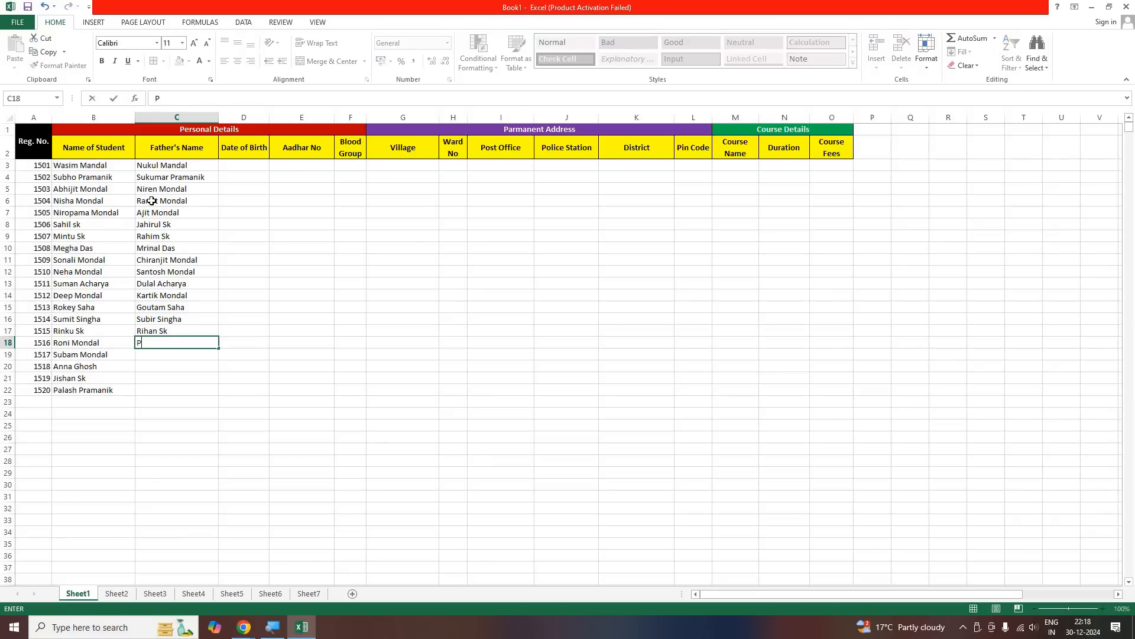
Enter the fathers' full names for the students in rows 18 and 19 in C18 and C19
key(Return)
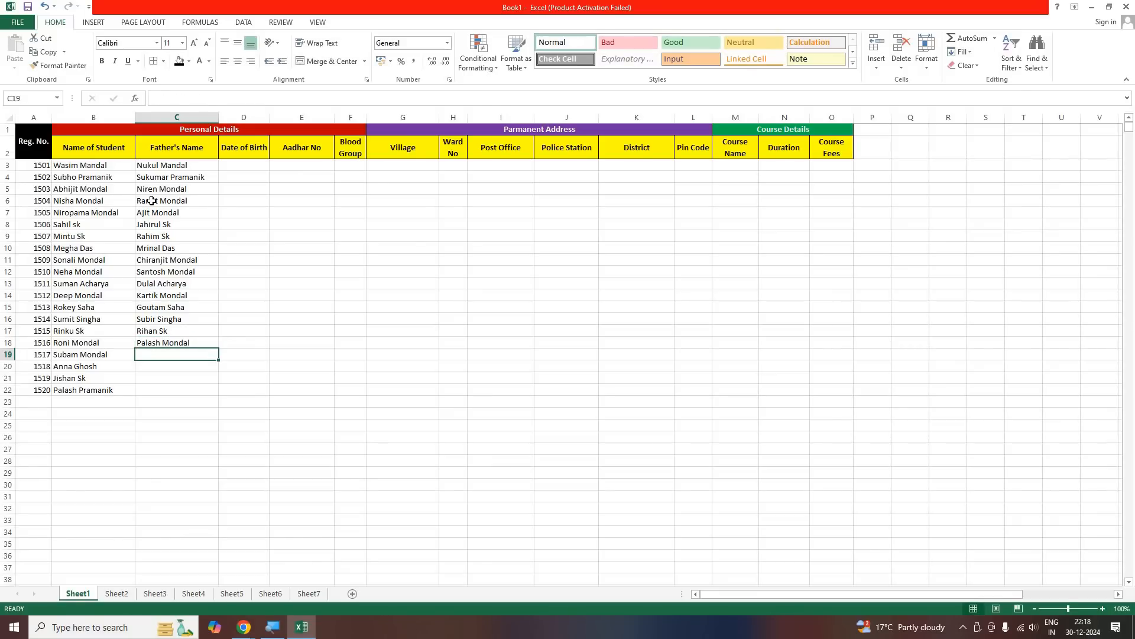
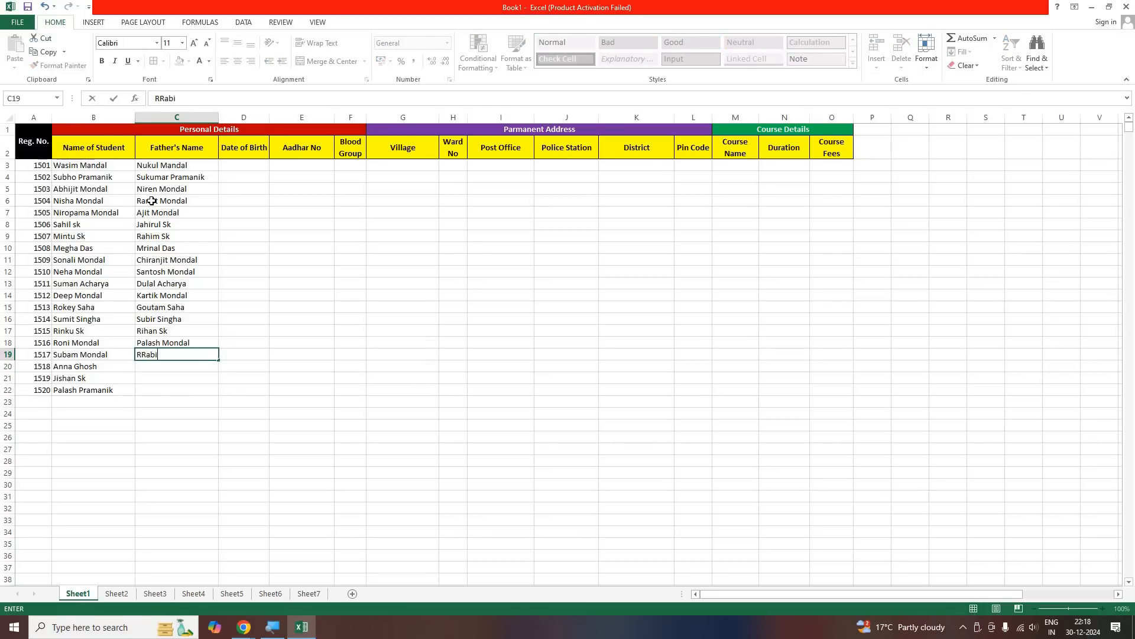
key(Return)
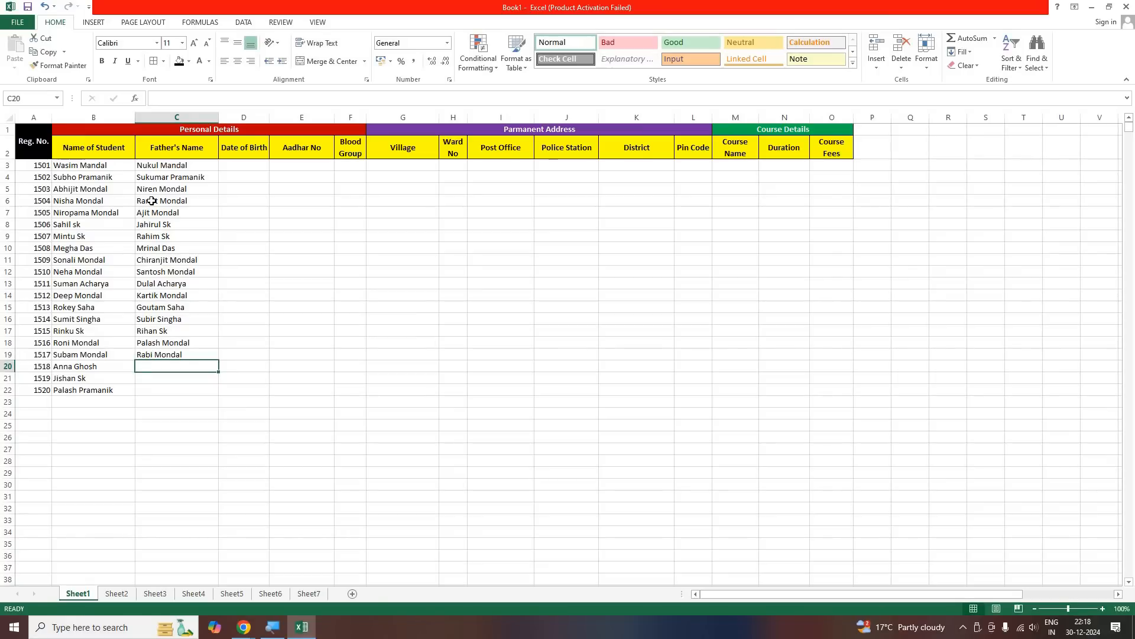
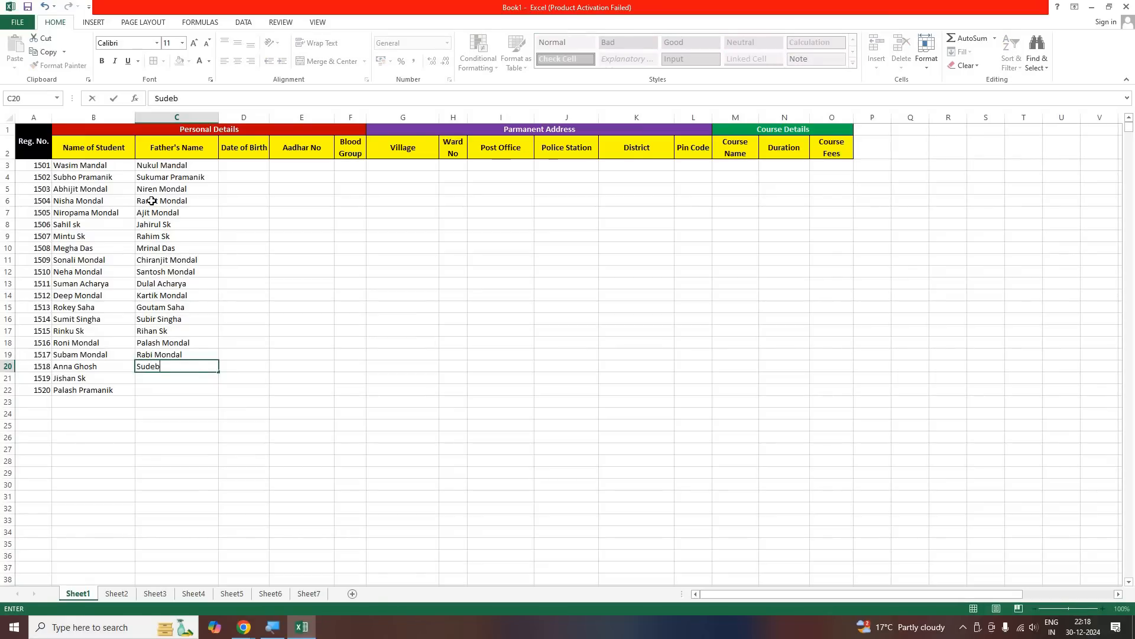
Enter the fathers' full names for the students in rows 20 and 21 in C20 and C21
key(Return)
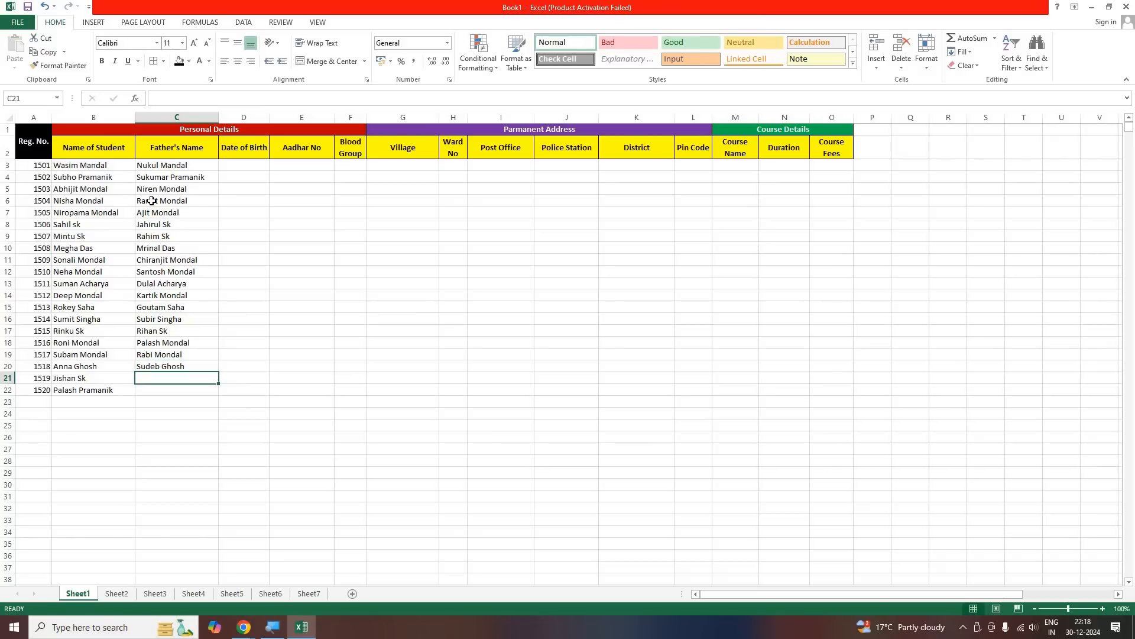
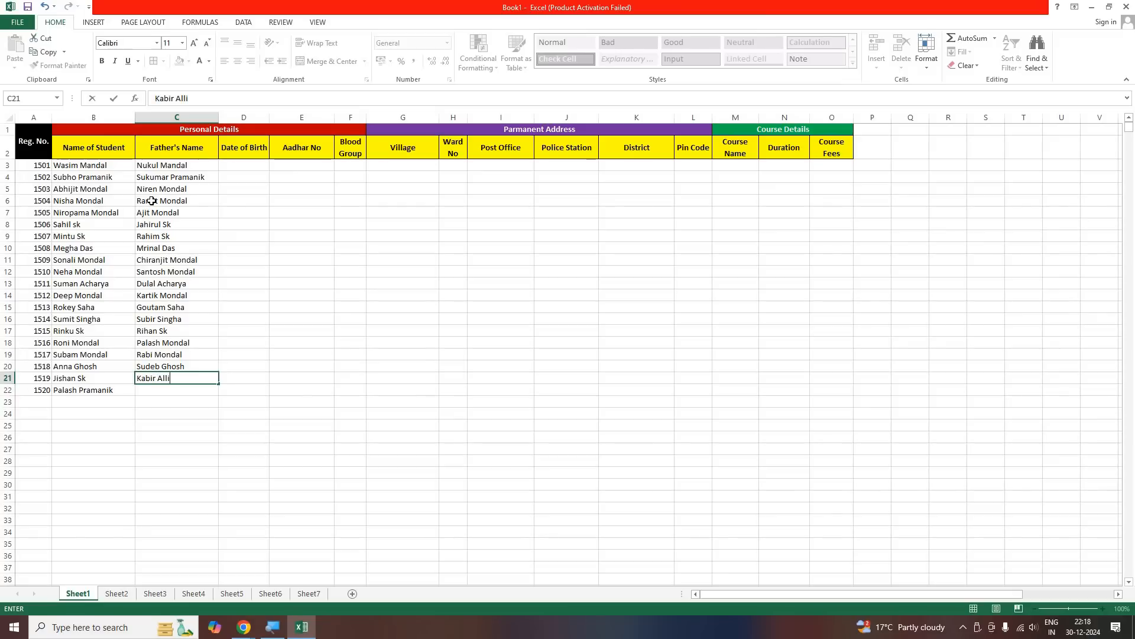
key(Return)
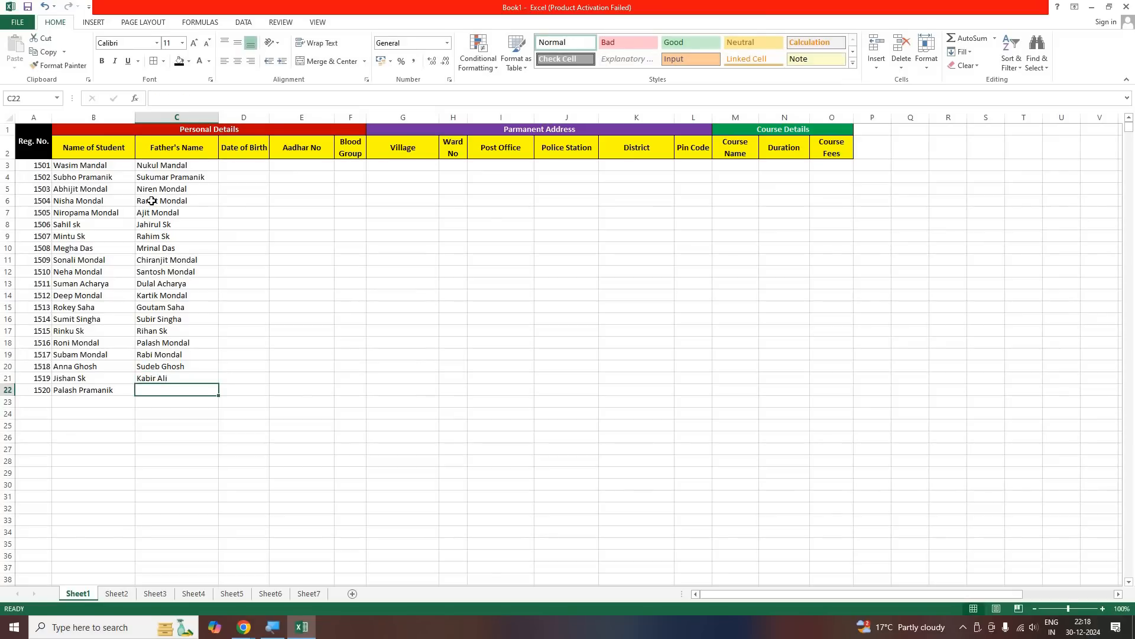
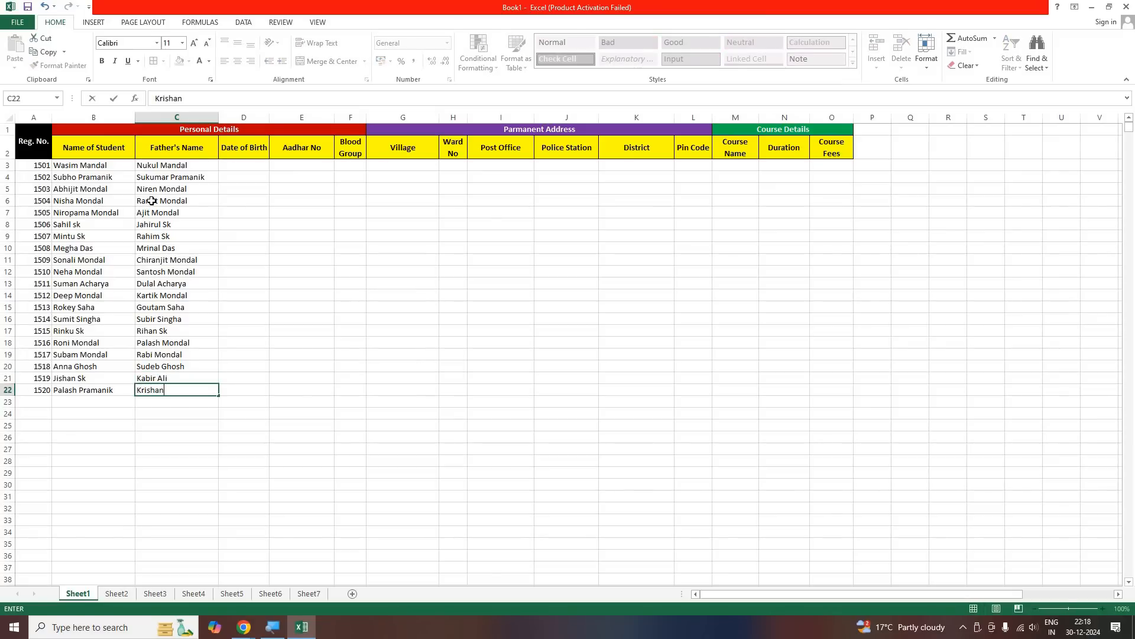
Enter the last student's father's full name in C22 to complete the Father's Name column
key(Tab)
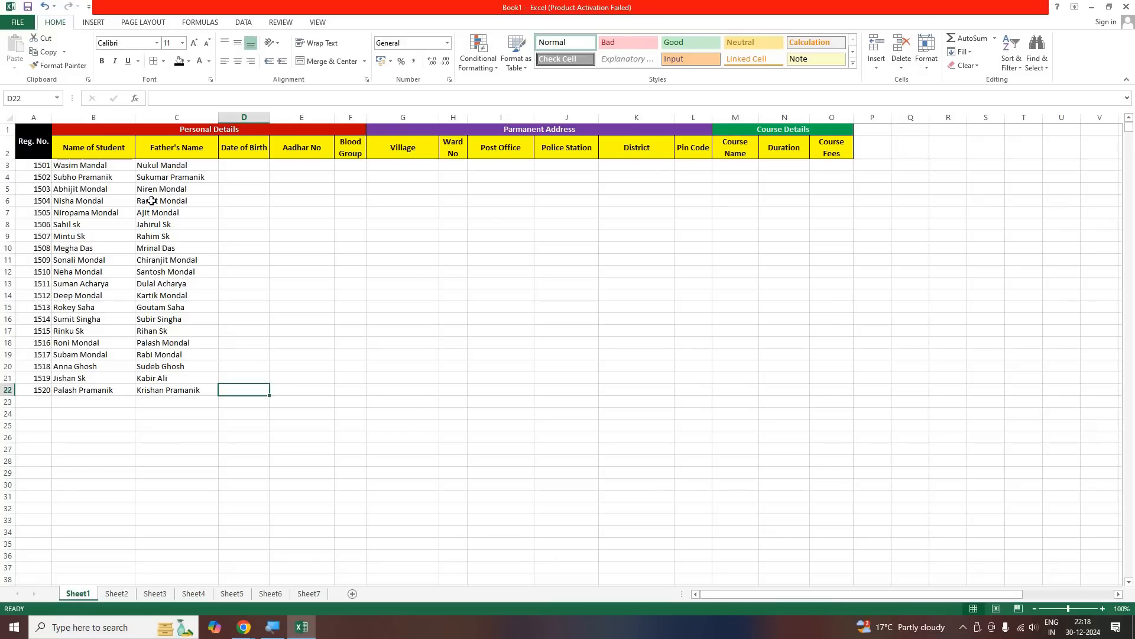
Enter the first two students' dates of birth in D3 and D4 in day-month-year form
click(245, 165)
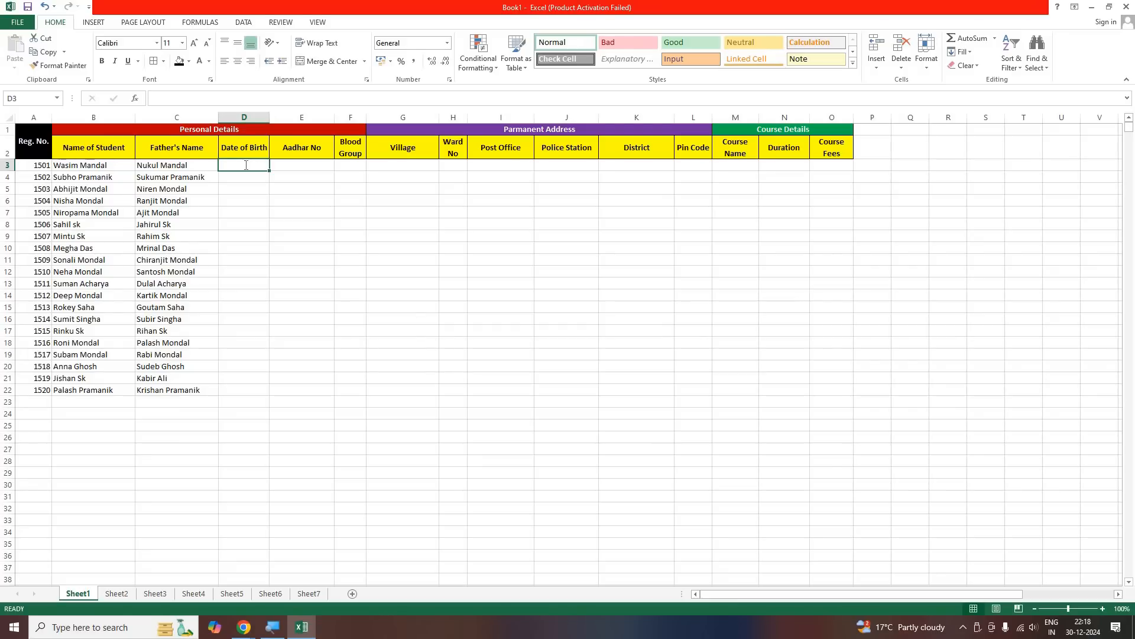
text(12-03)
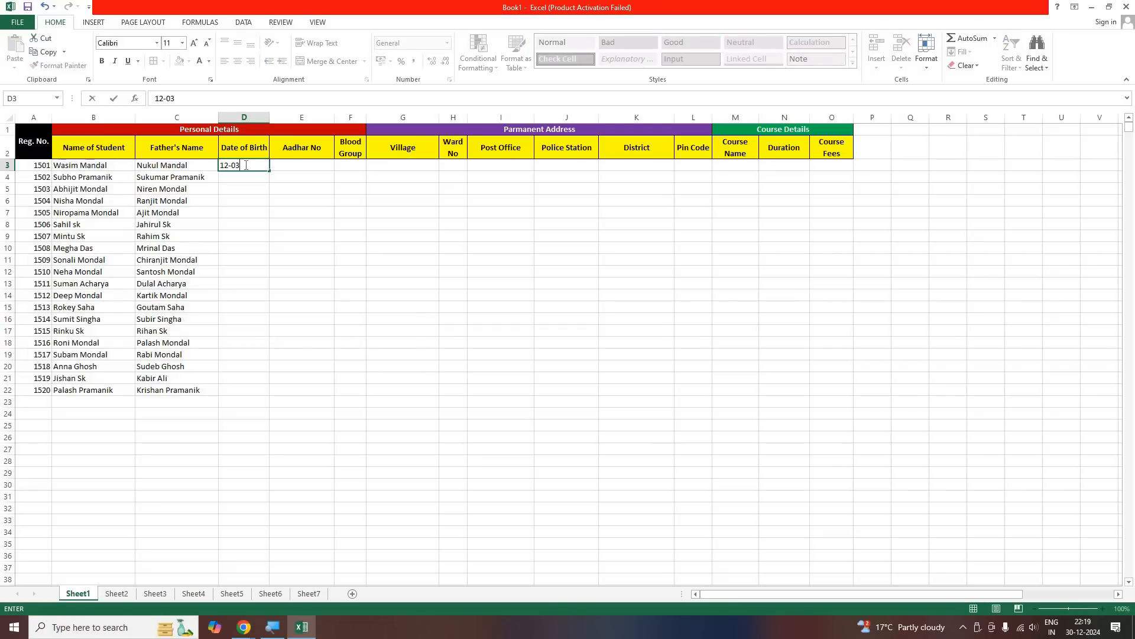
text(-2007)
key(Return)
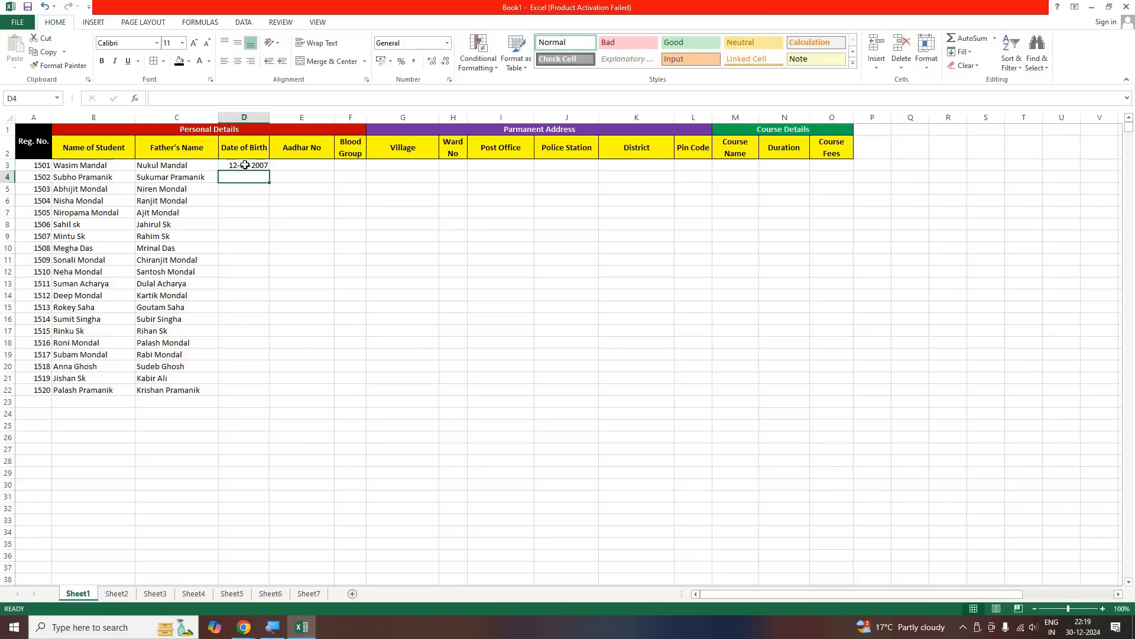
text(15-03-)
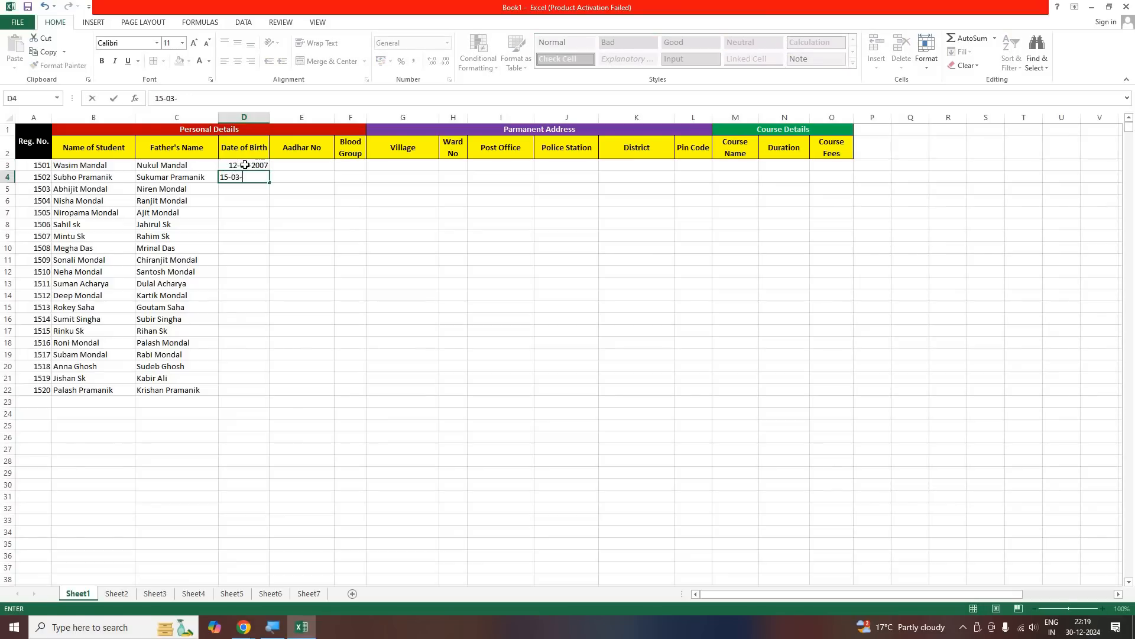
text(2007)
key(Return)
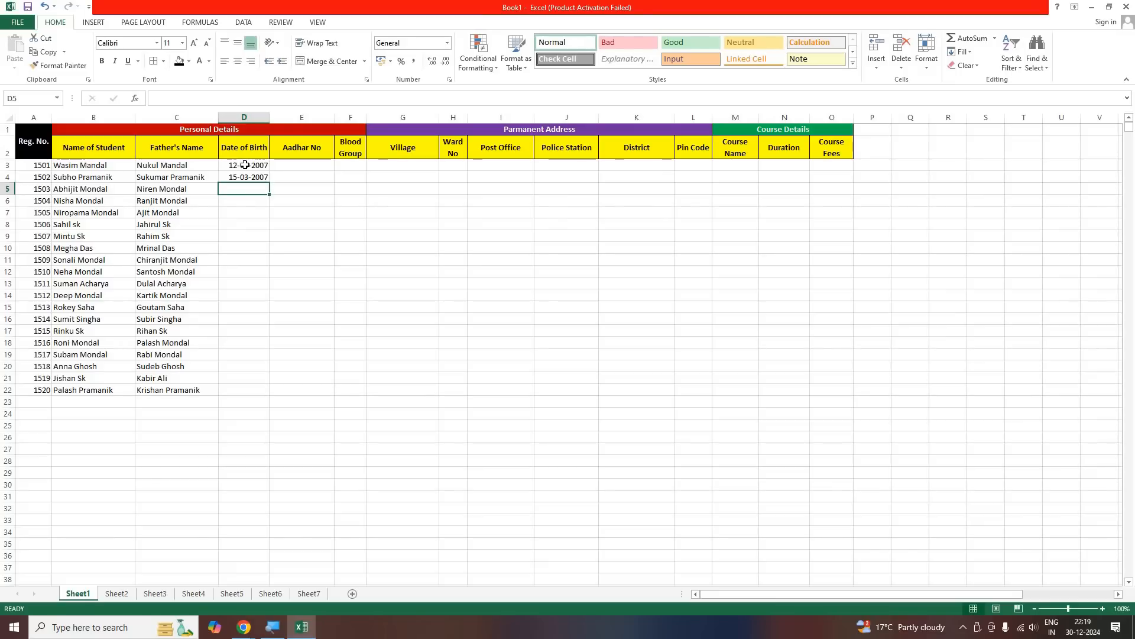
Enter the dates of birth for the students in rows 5 and 6 in D5 and D6
text(25-07-20)
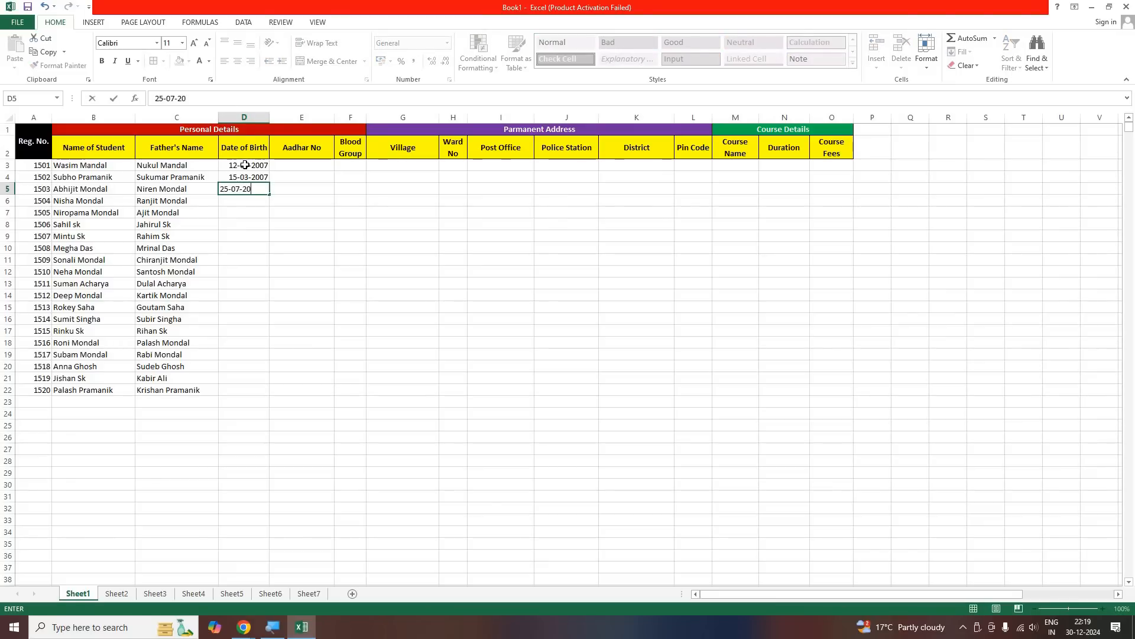
text(08)
key(Return)
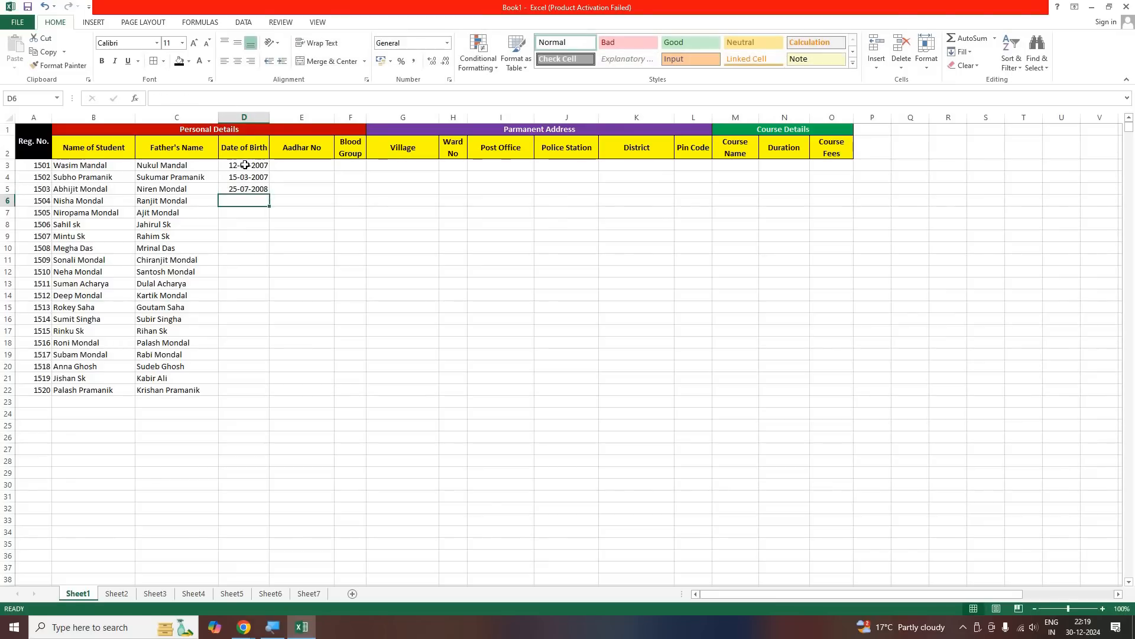
text(01-0)
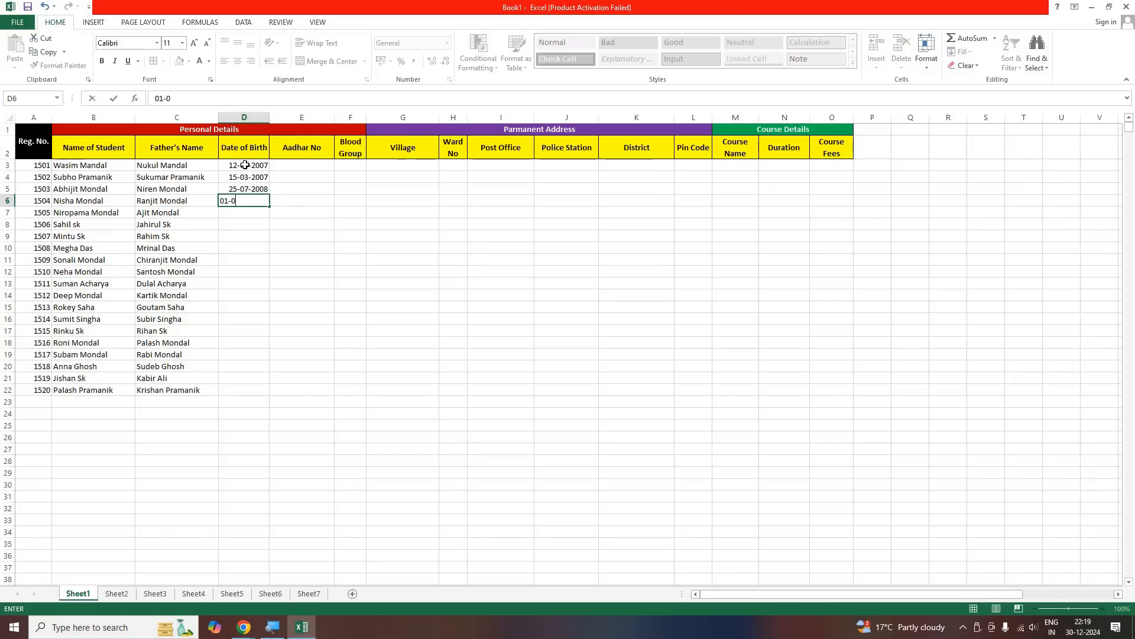
text(1-2008)
key(Return)
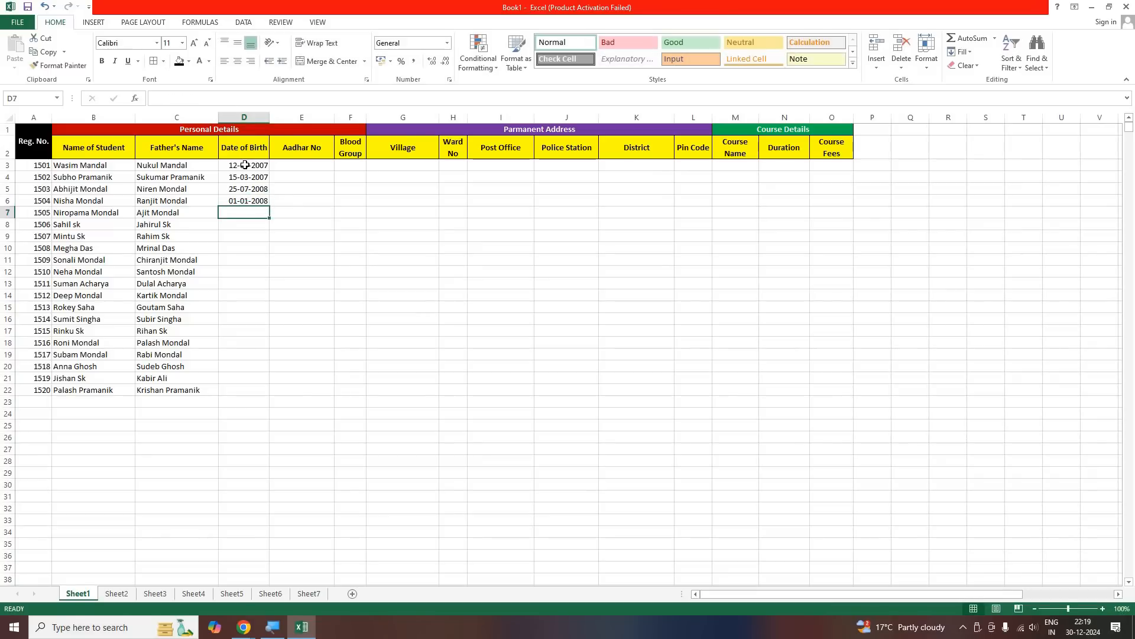
Enter the dates of birth for the students in rows 7 and 8 in D7 and D8
text(27-02-1)
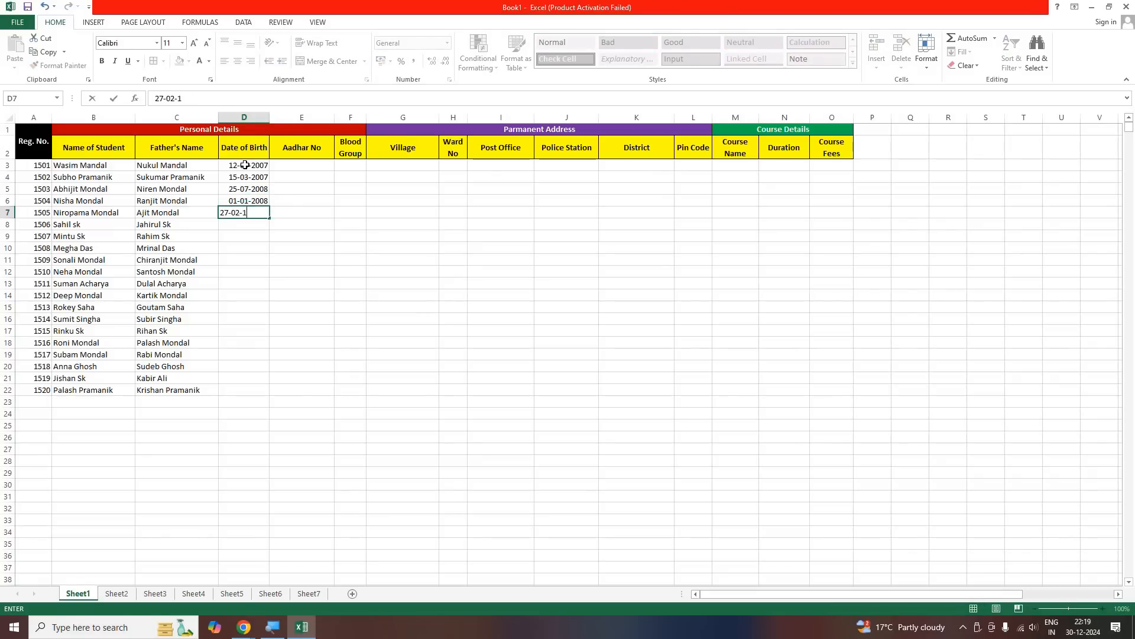
key(BackSpace)
text(2009)
key(Return)
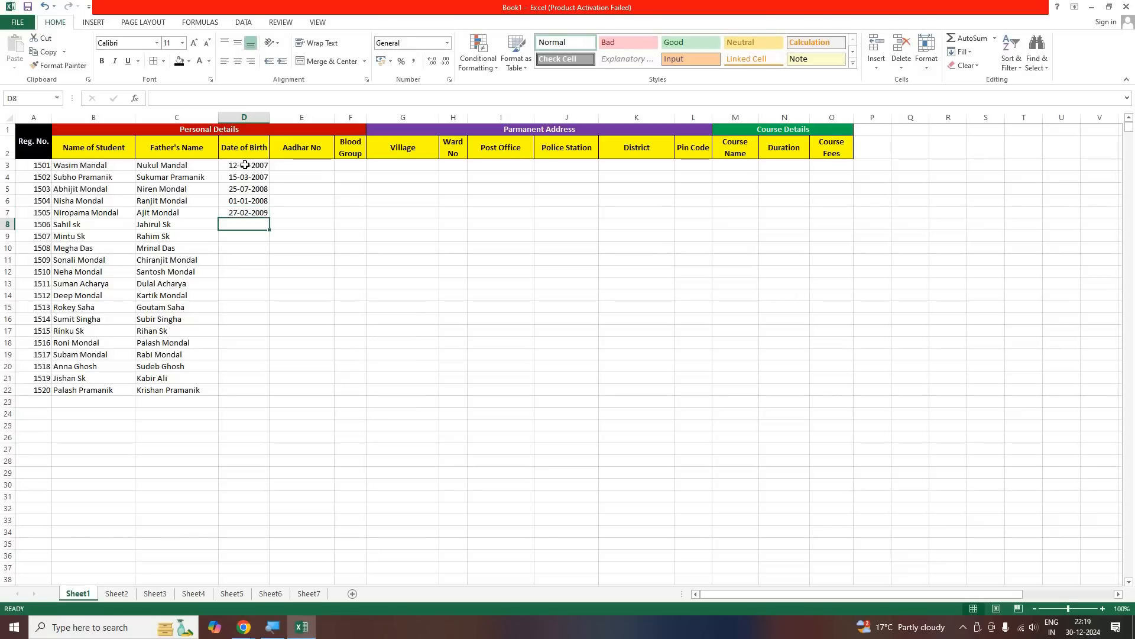
text(15-)
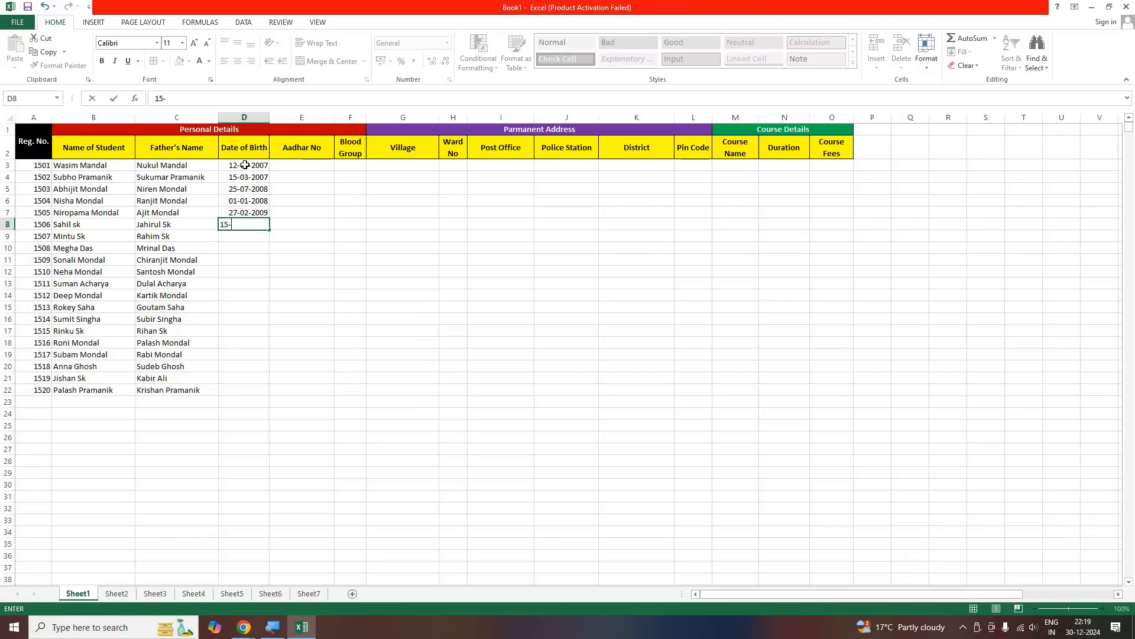
text(054-20087)
key(BackSpace)
key(Return)
Enter the dates of birth for the students in rows 9 and 10 in D9 and D10
text(1)
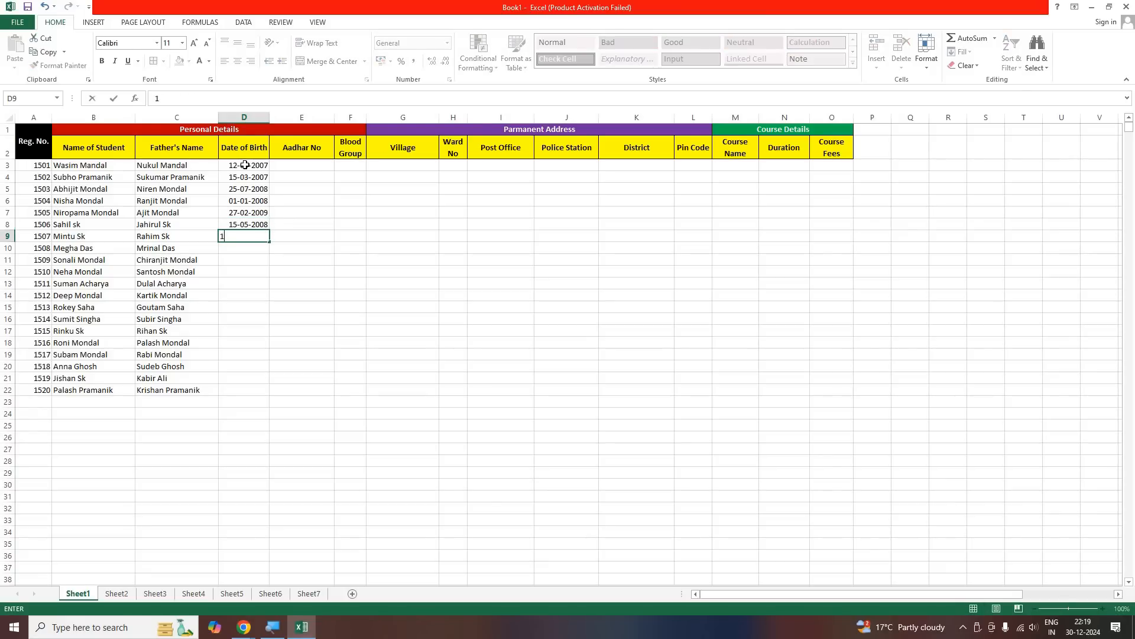
text(3-05-2007)
key(Return)
text(12-)
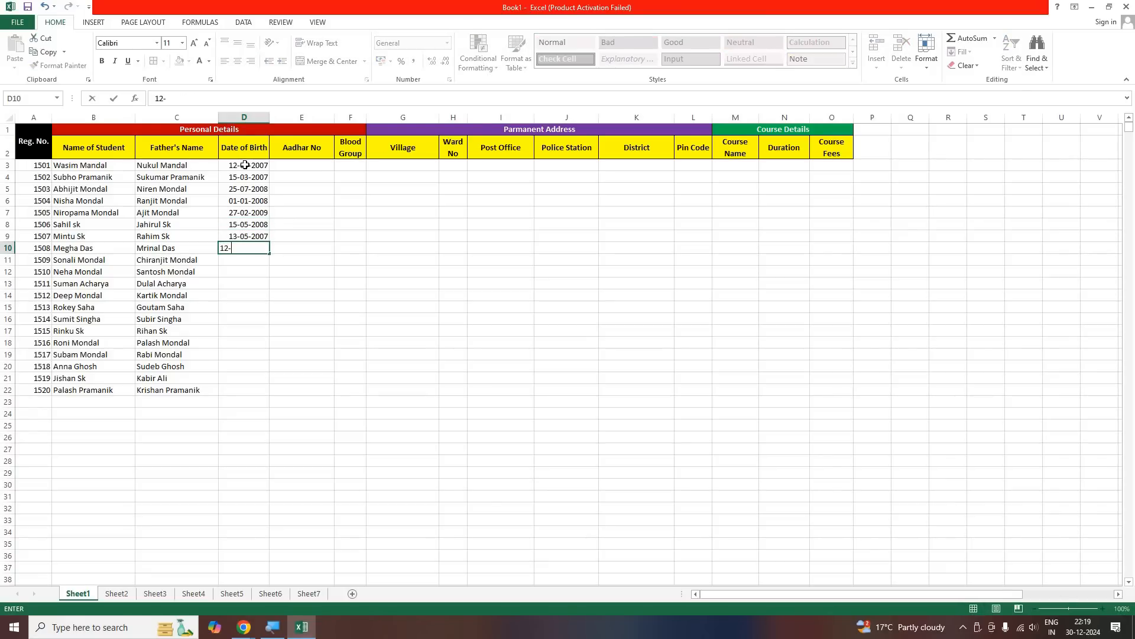
text(12-2007)
key(Return)
Enter the dates of birth for the students in rows 11 and 12 in D11 and D12
text(18)
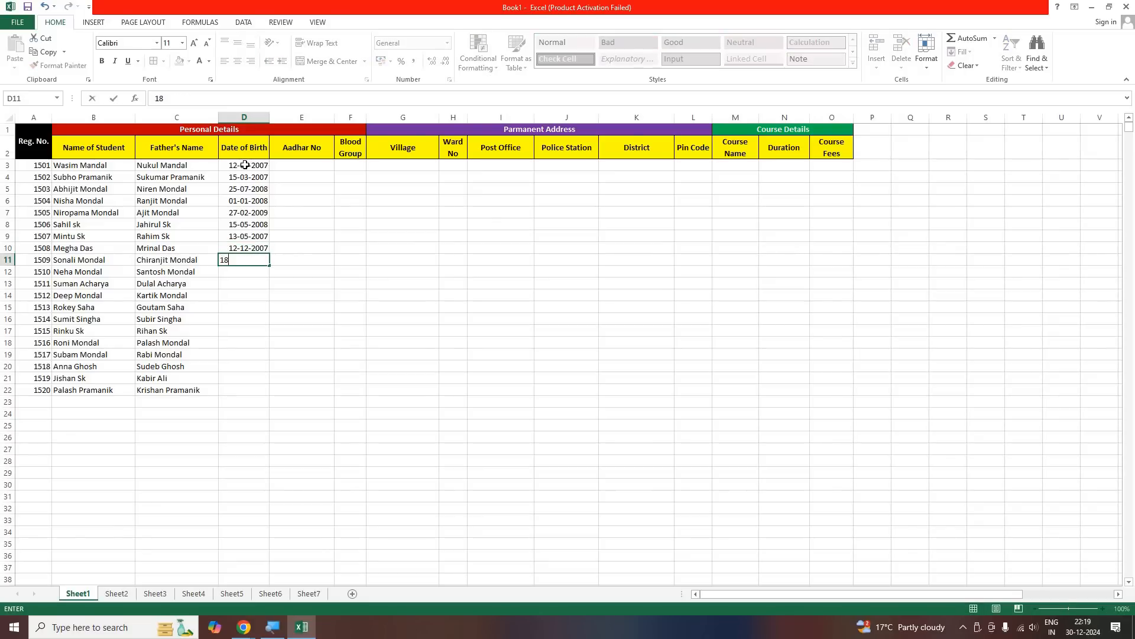
text(-04-2005)
key(Return)
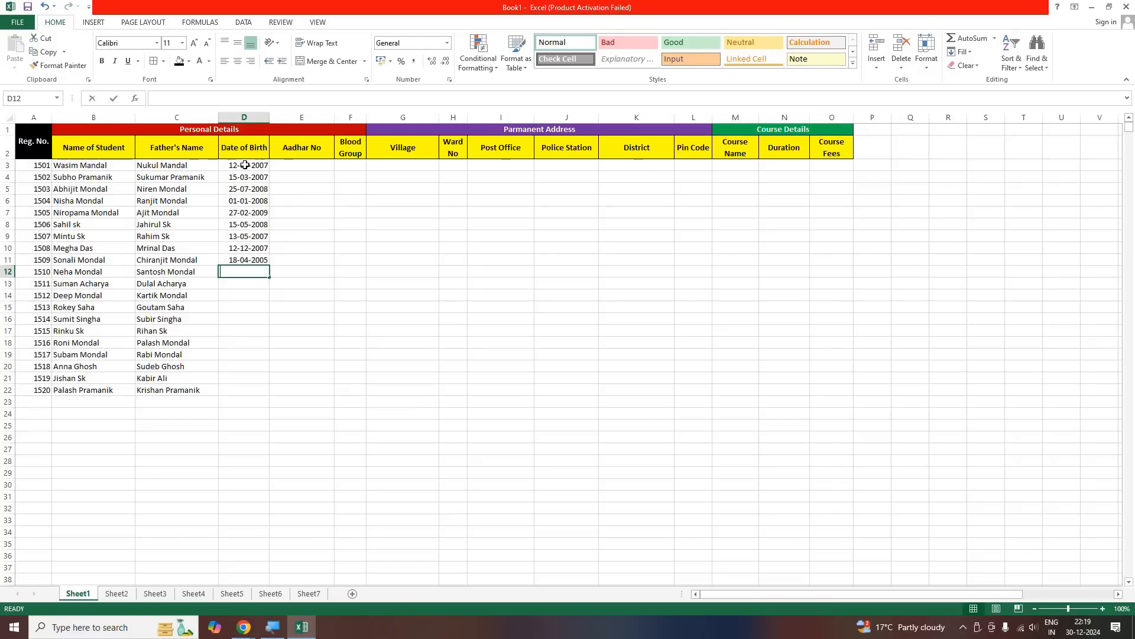
text(22-11-202)
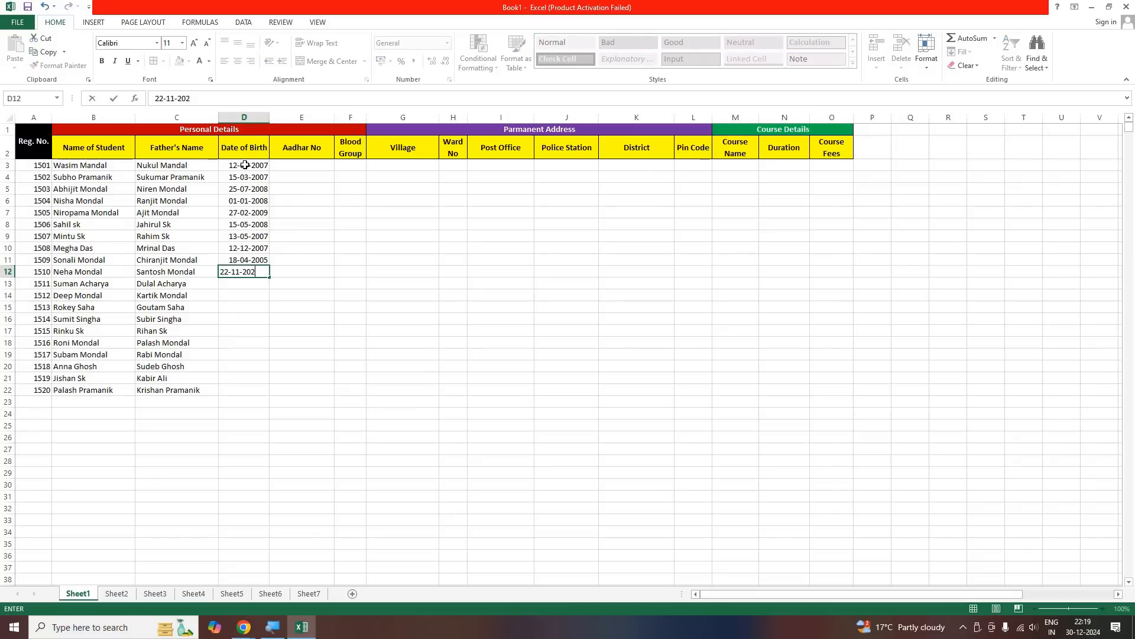
key(BackSpace)
text(07)
key(Return)
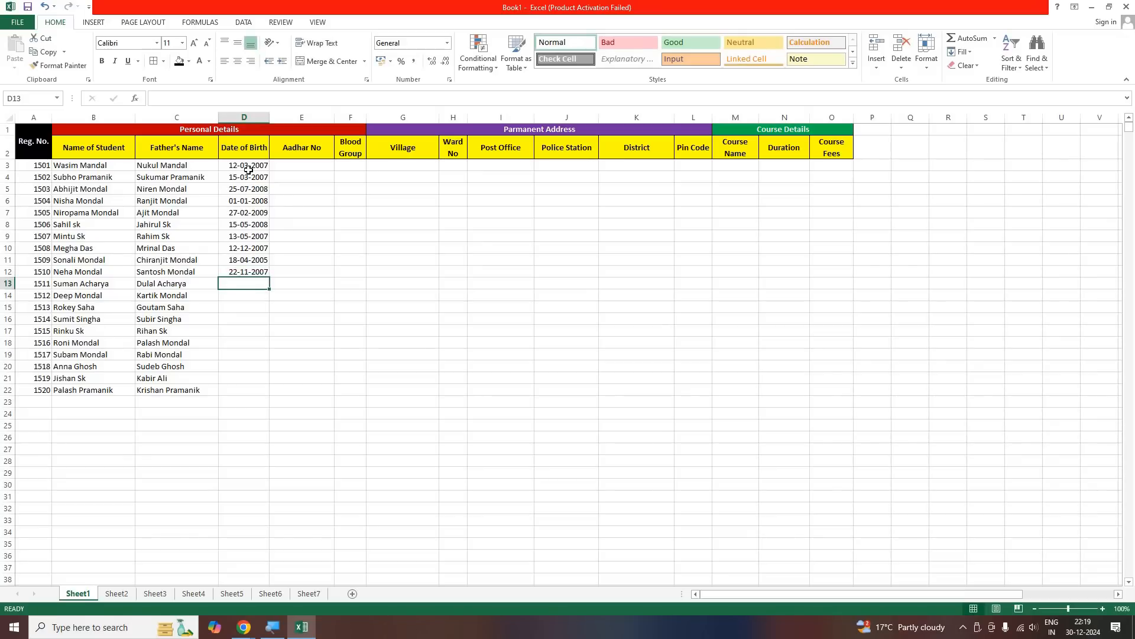
Copy the birth dates in D3:D12 into D13:D22 to fill the rest of the Date of Birth column
drag(244, 165, 246, 275)
key(ctrl+c)
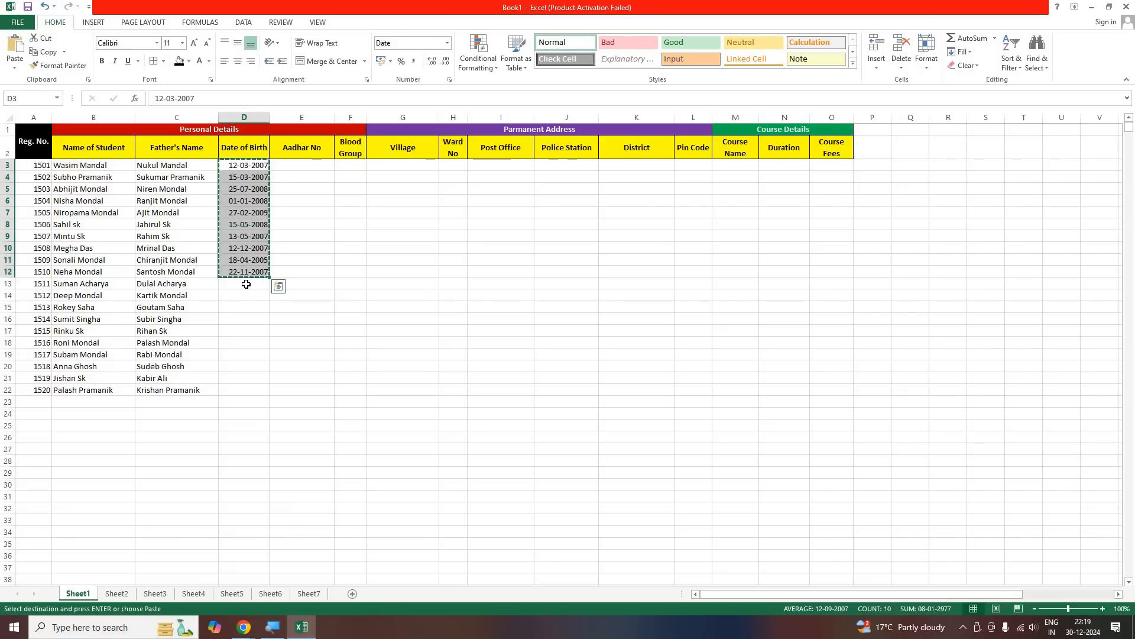
click(246, 282)
key(ctrl+v)
click(385, 305)
click(292, 310)
click(302, 251)
key(Escape)
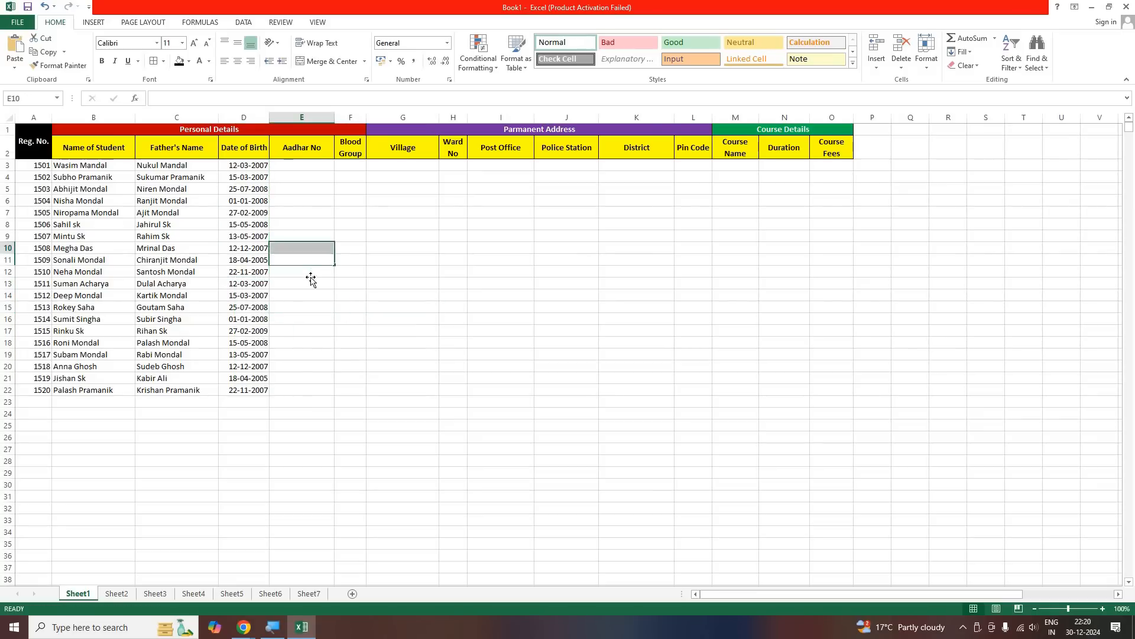
click(311, 276)
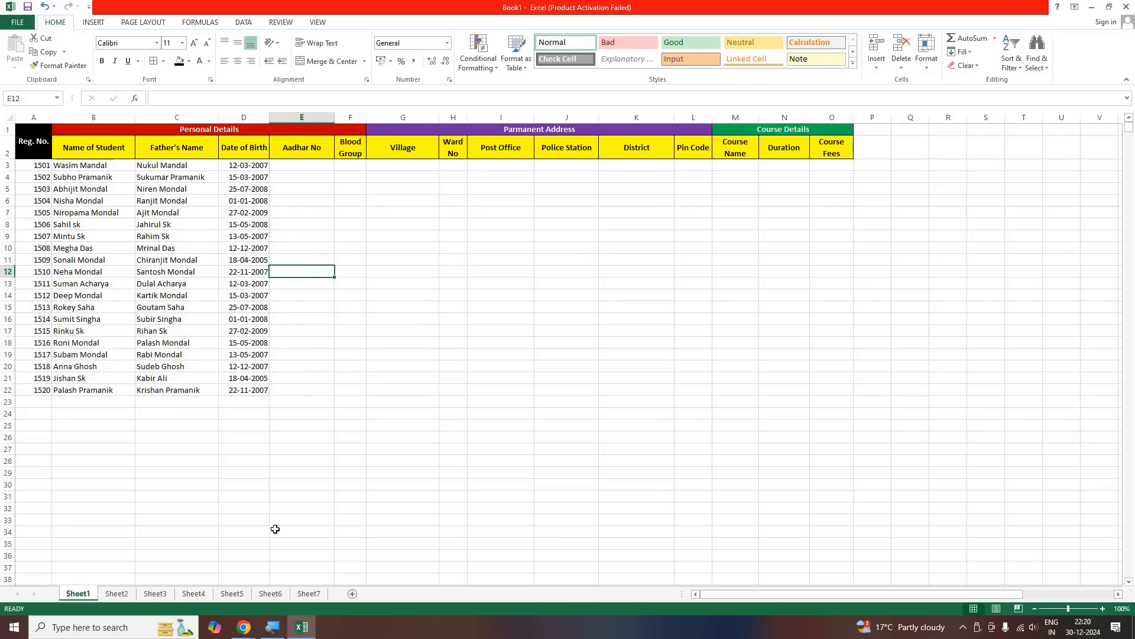
Switch to the Google Meet call to check it, and return to the Excel workbook
click(244, 628)
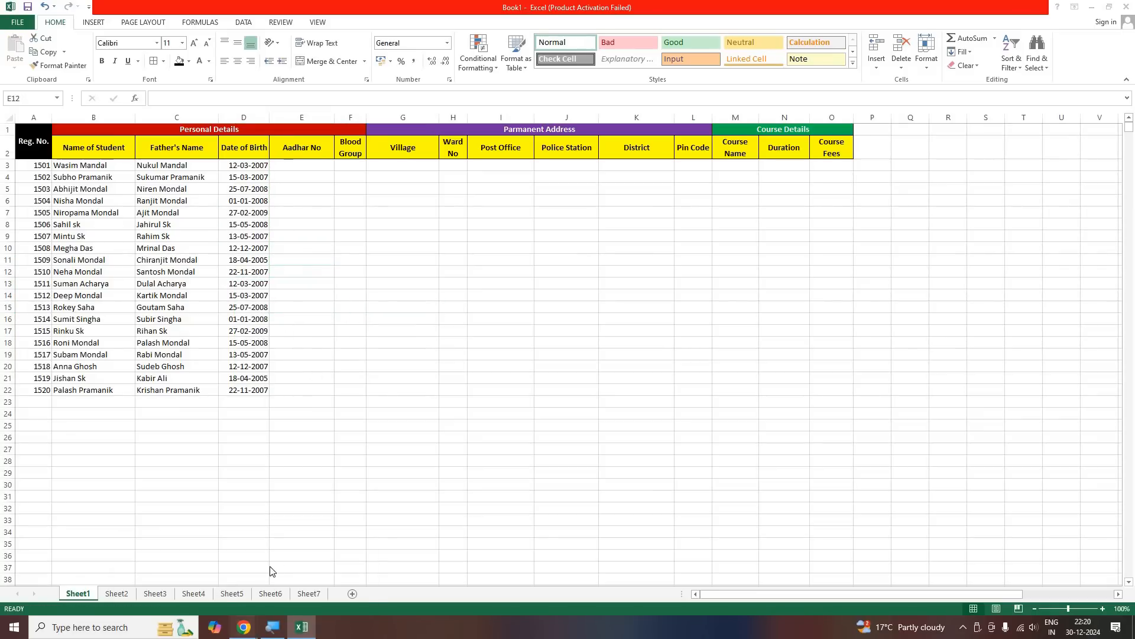
click(224, 592)
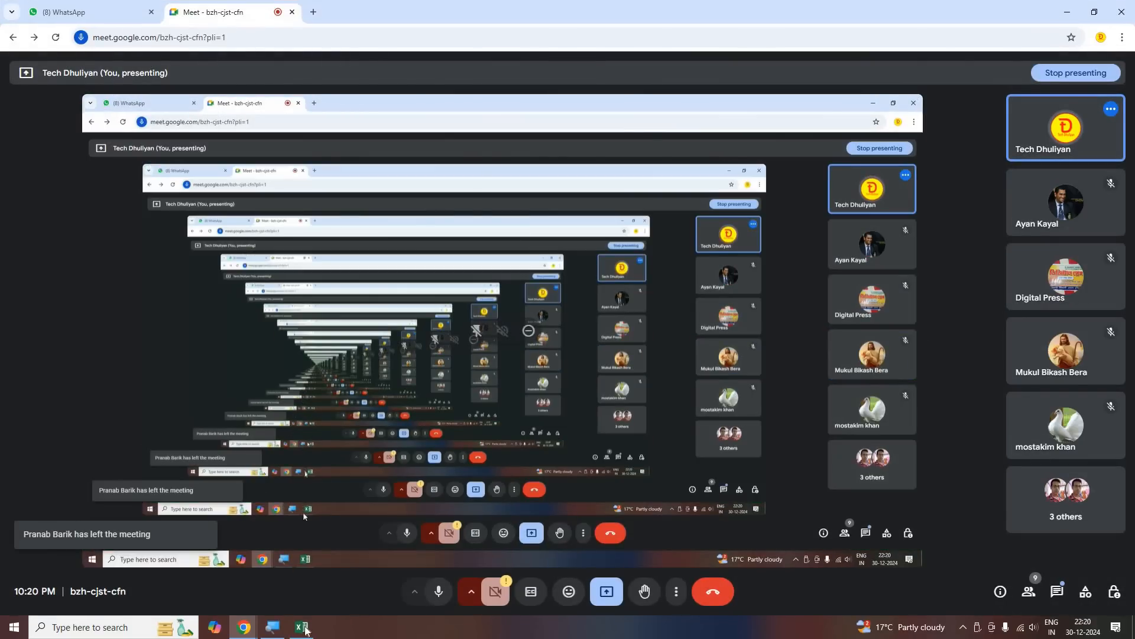
key(alt+Tab)
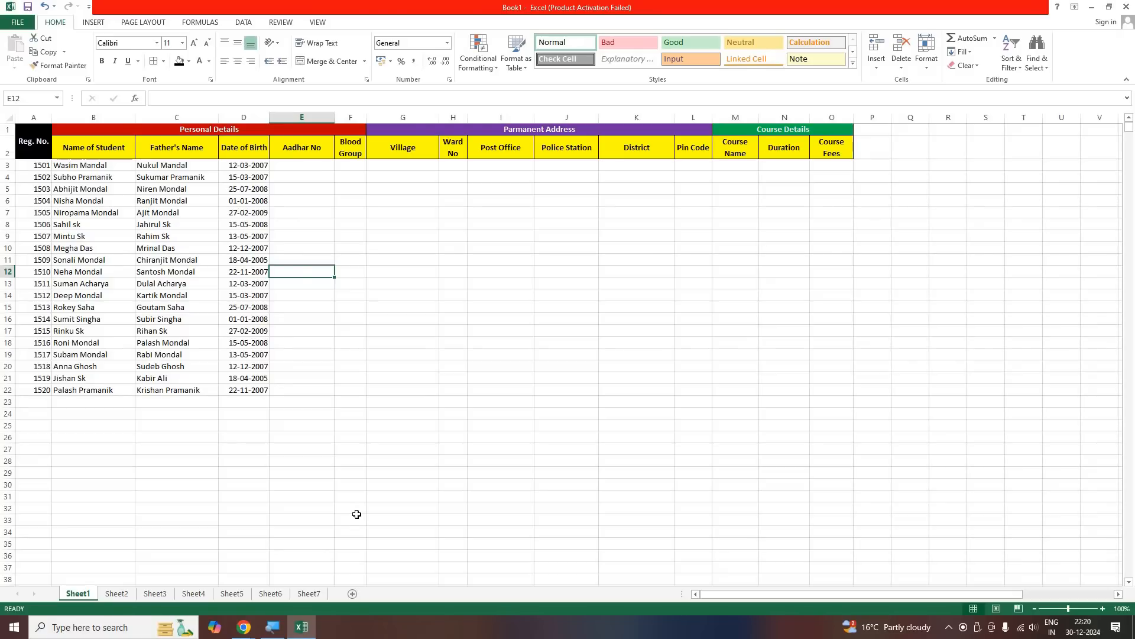
Select the first student's whole record from A3 across to O3
click(296, 164)
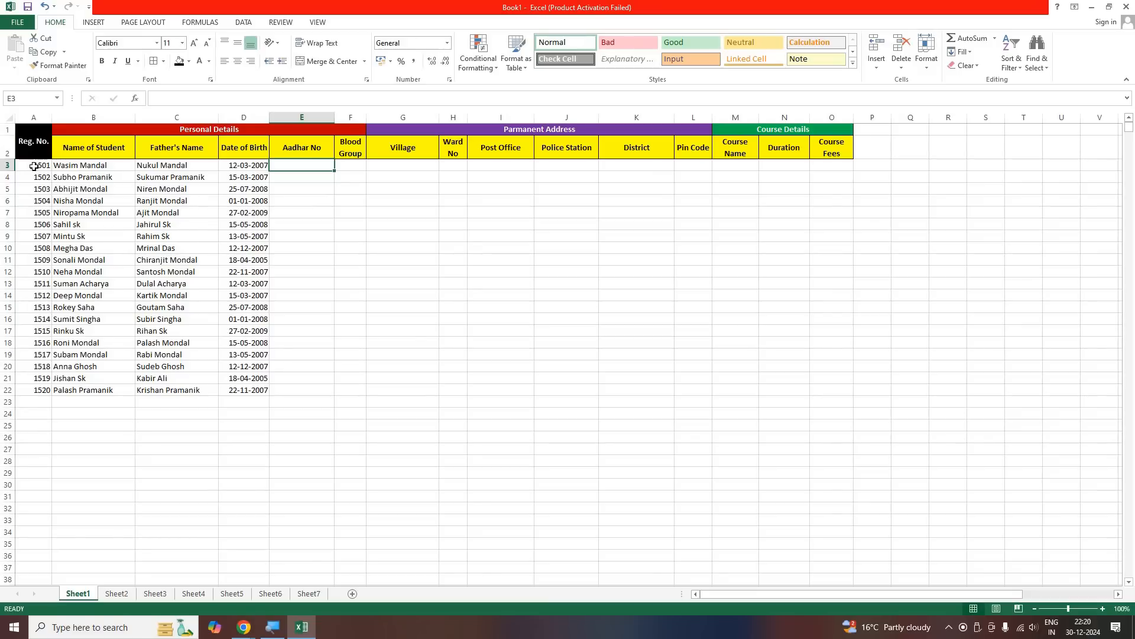
drag(34, 167, 190, 165)
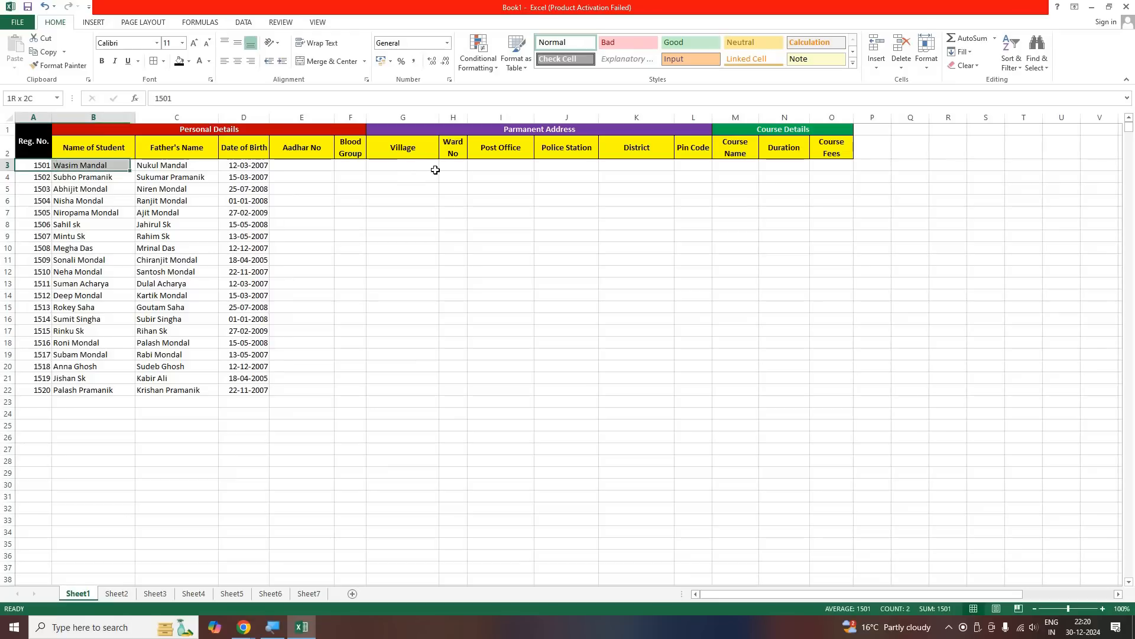
drag(609, 167, 763, 167)
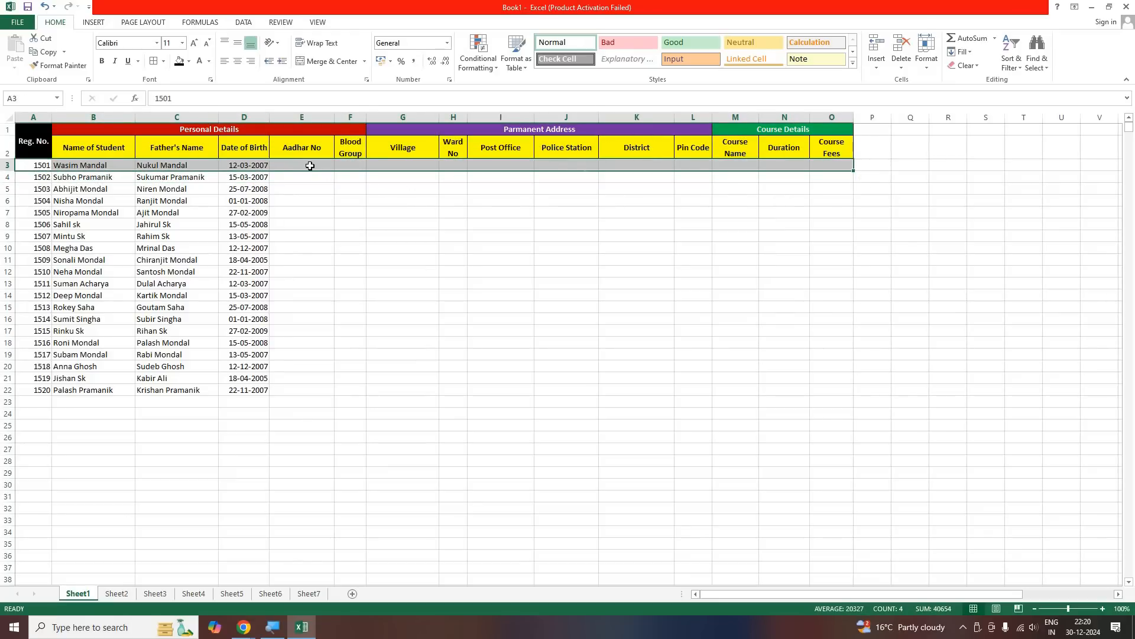
Enter the first student's Aadhar number in E3 and reselect the cell to check the entry
key(Right)
key(Right)
key(Right)
key(Right)
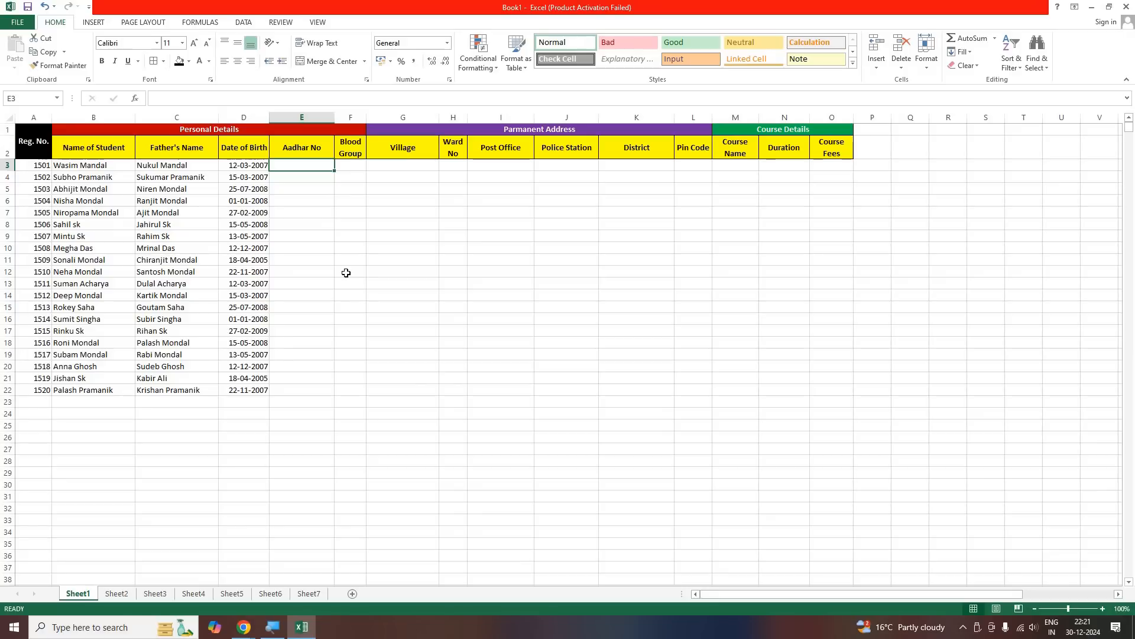
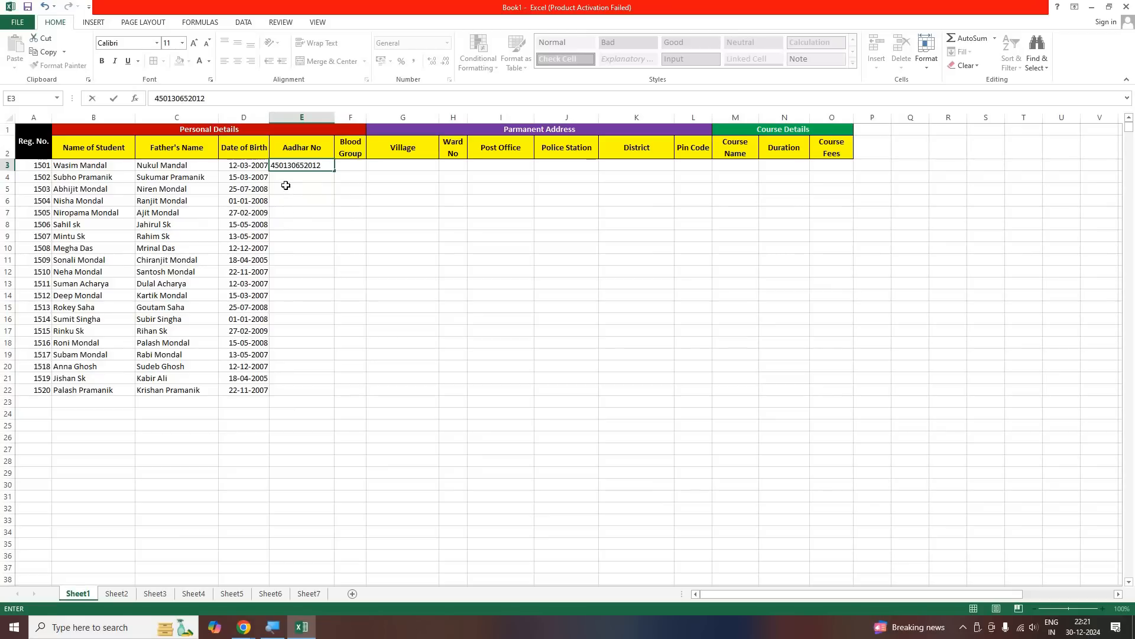
key(Return)
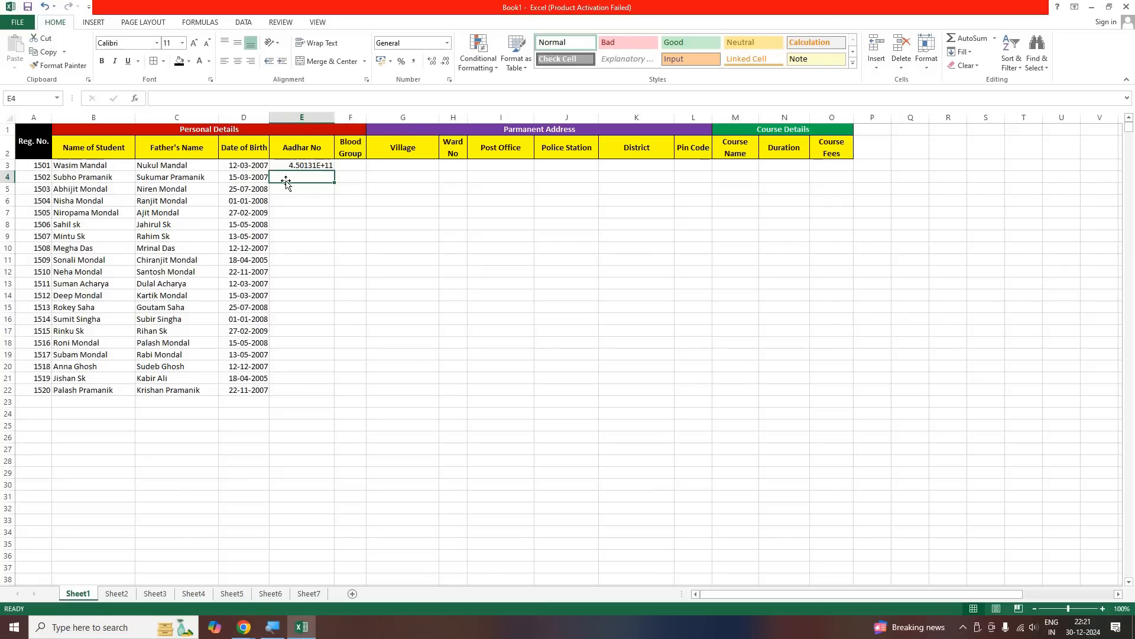
key(Up)
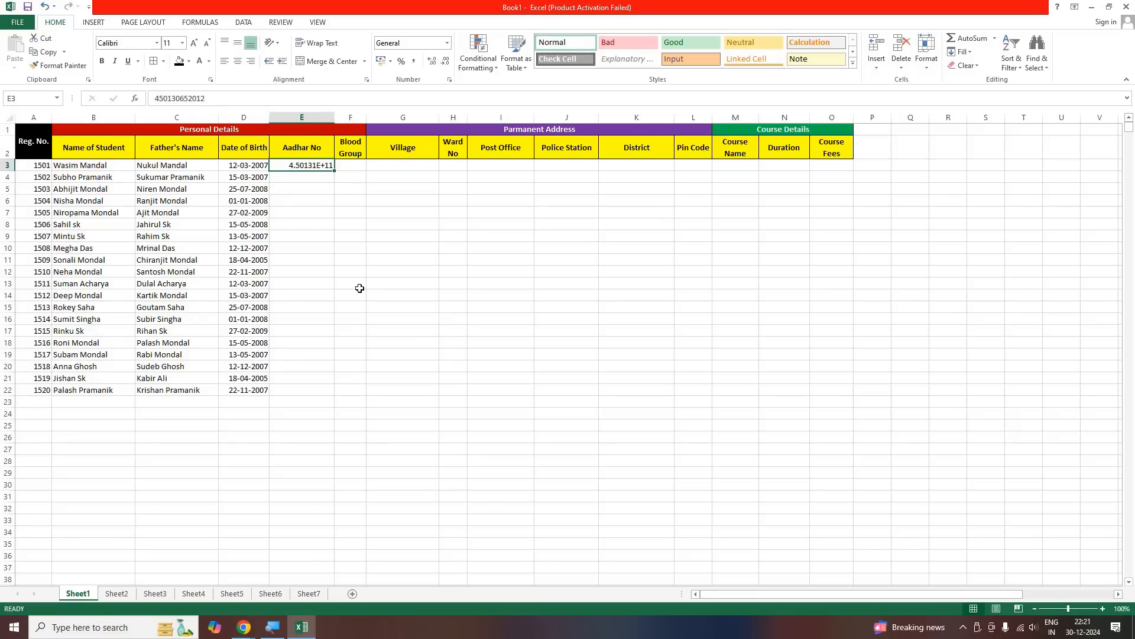
Enter the second student's Aadhar number in E4
key(Down)
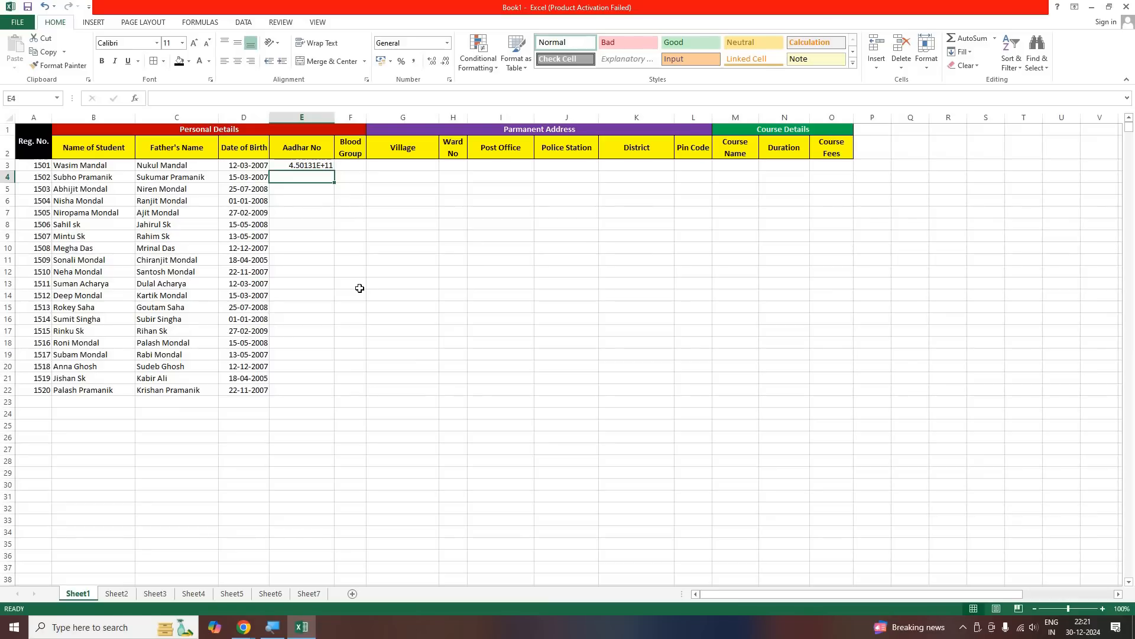
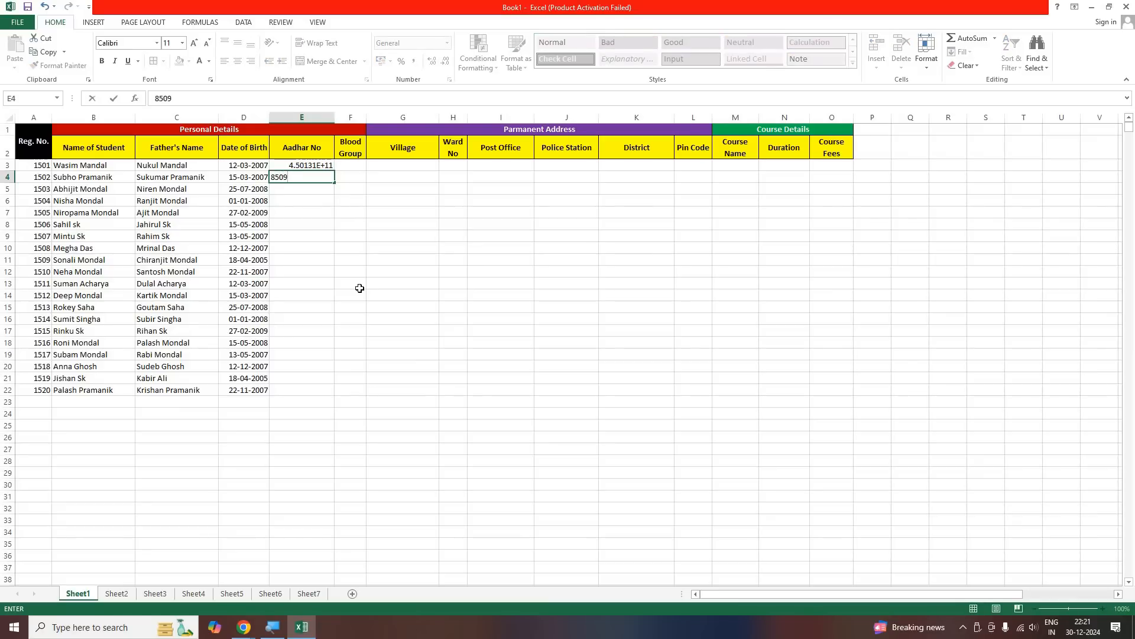
key(Return)
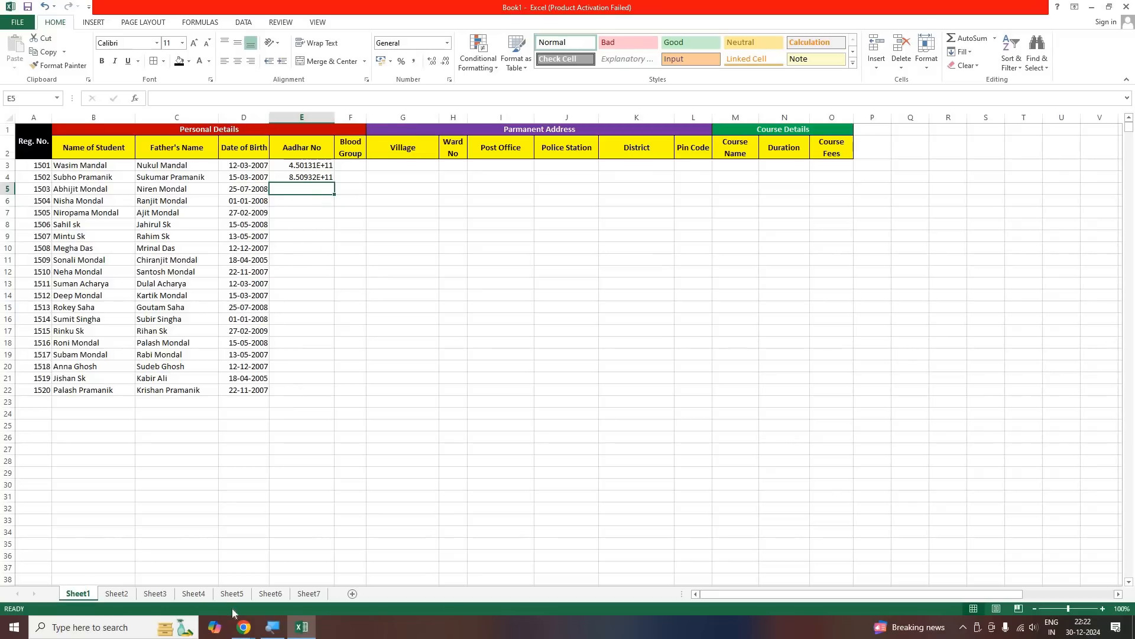
Look at the Google Meet call window again, and return to the Excel workbook
mouse_move(243, 625)
click(327, 541)
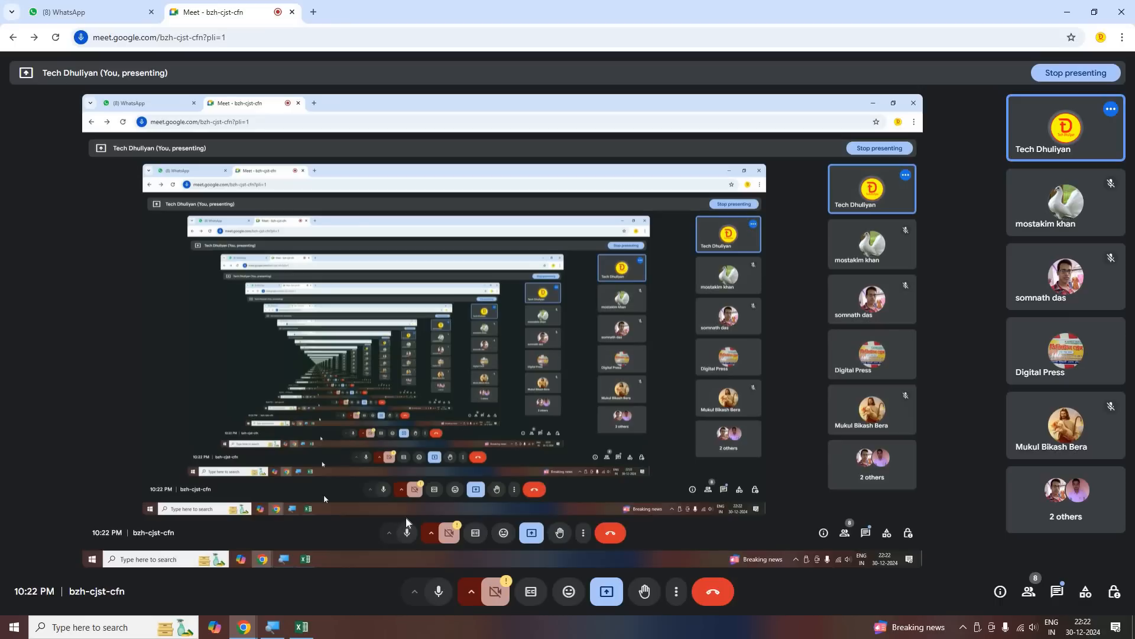
click(301, 627)
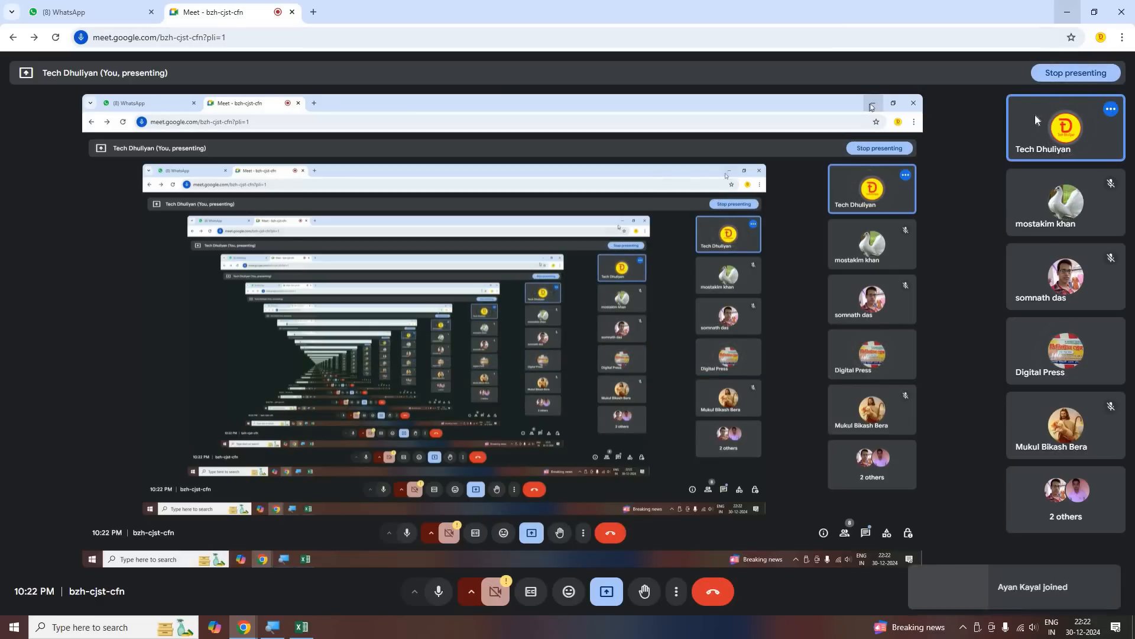
click(1069, 12)
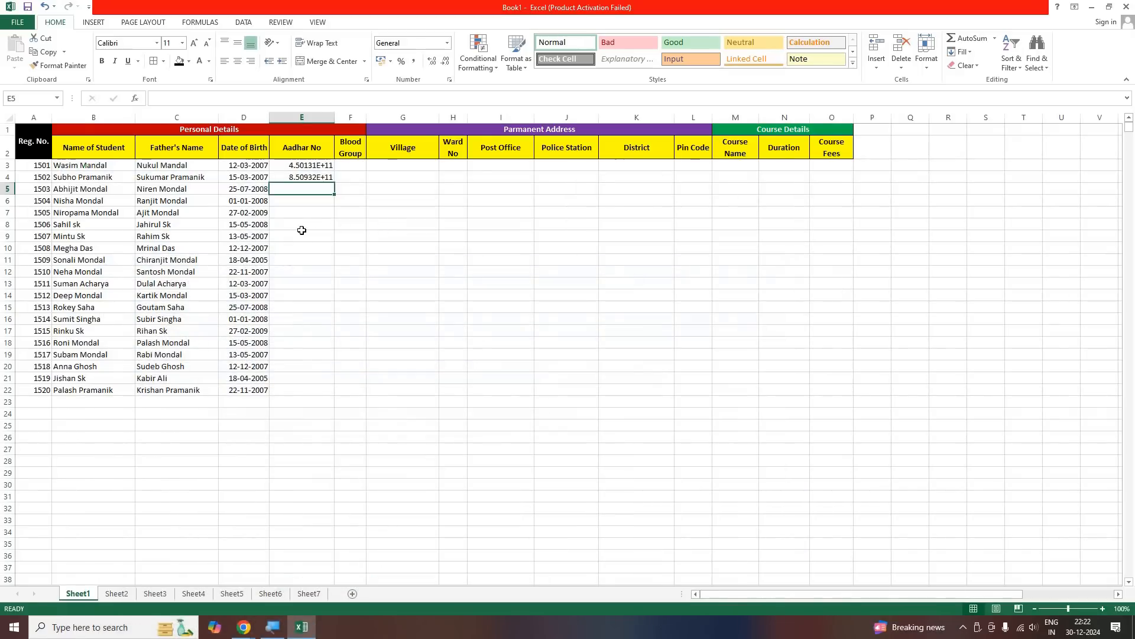
Inspect the full values stored in the Aadhar No cells E3 and E4
key(Down)
key(Down)
key(Down)
key(Down)
click(297, 167)
click(296, 178)
click(302, 203)
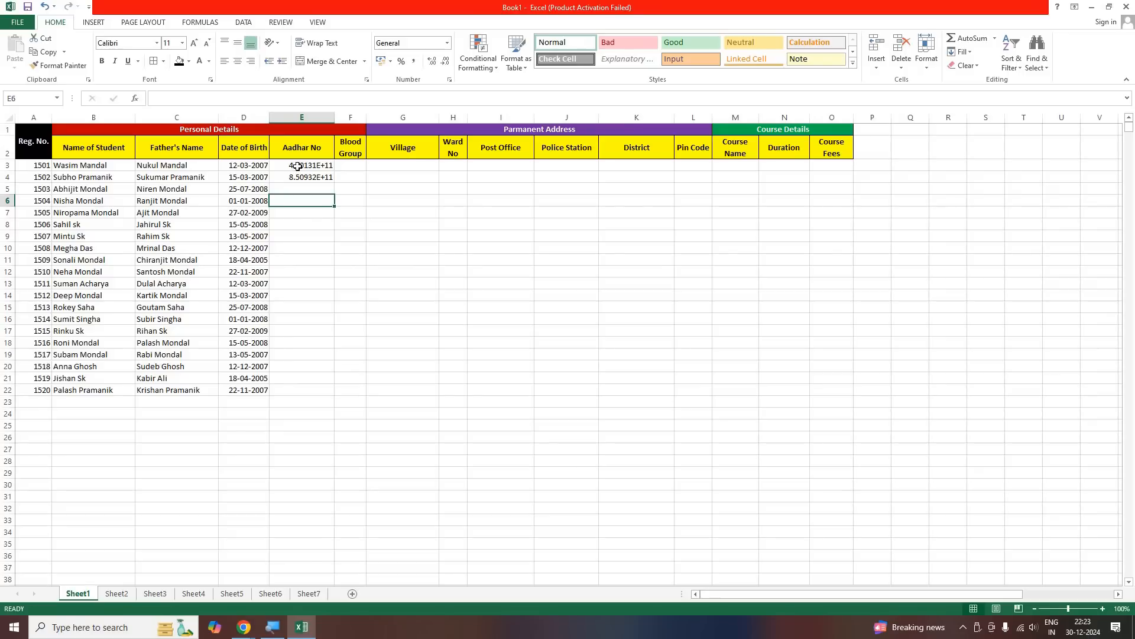
Select the Aadhar No cells E3:E22, view the number categories in Format Cells, and close the dialog without applying a format
drag(298, 165, 300, 405)
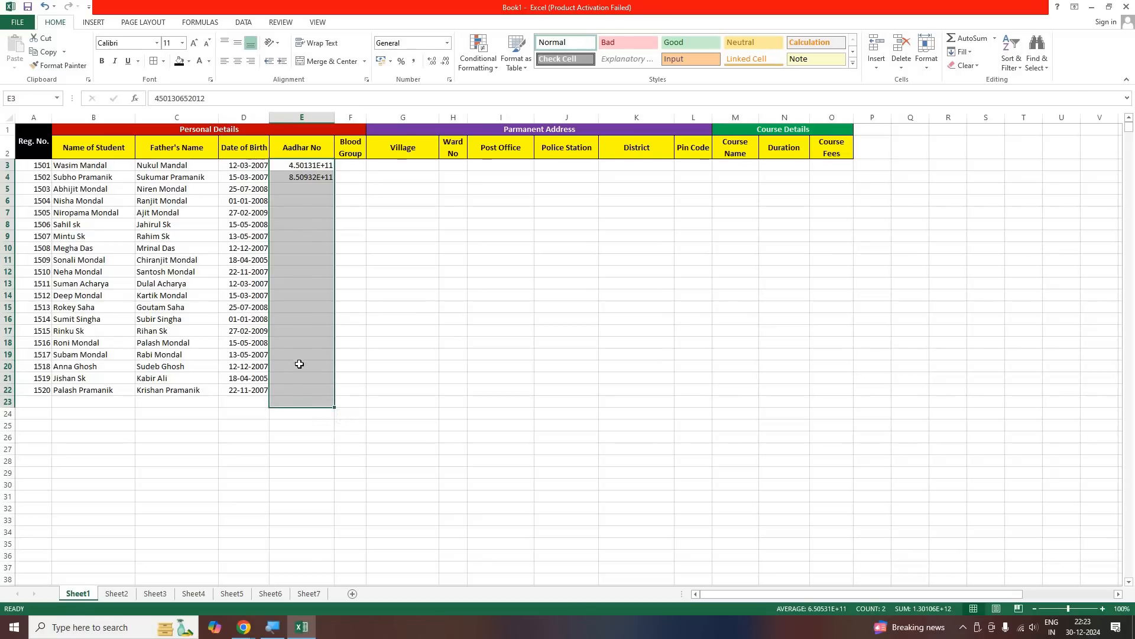
shift+click(297, 388)
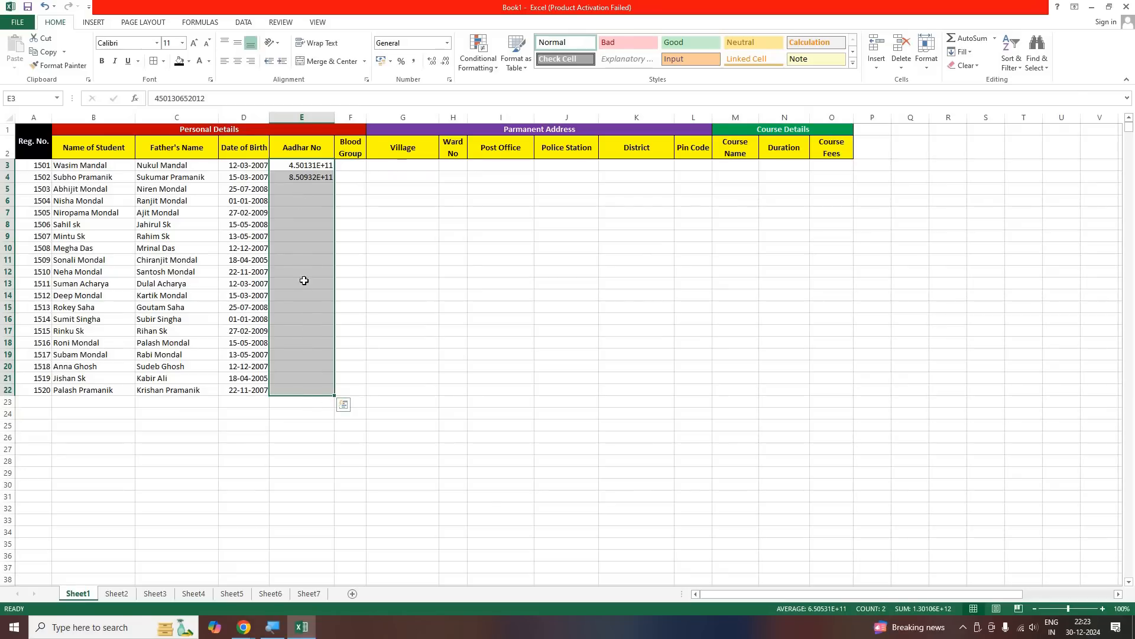
right_click(297, 220)
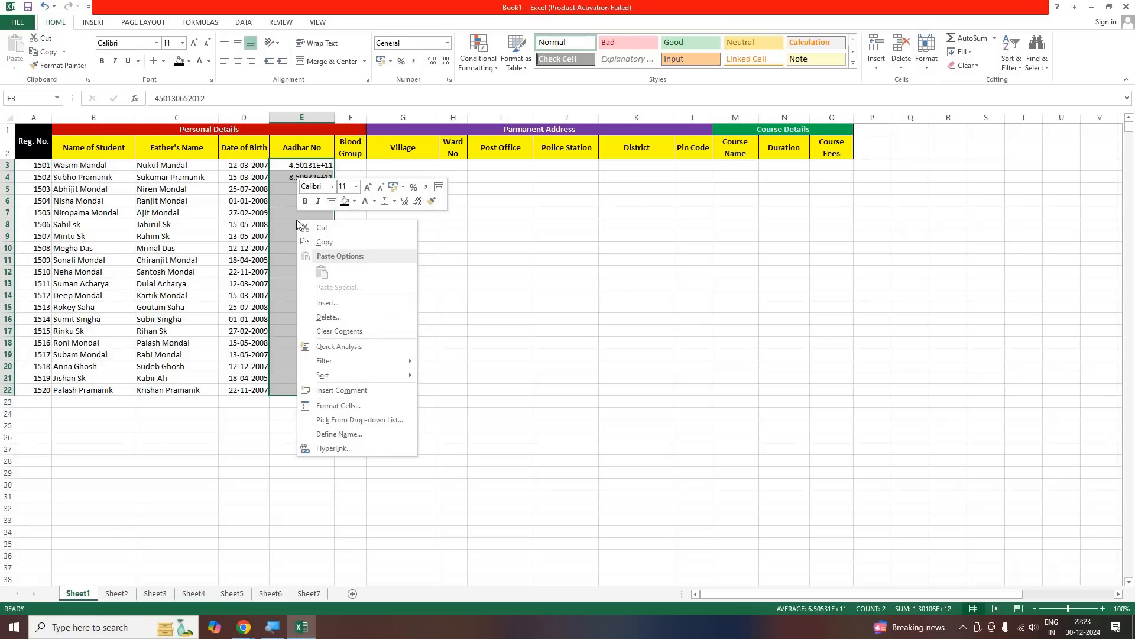
click(359, 408)
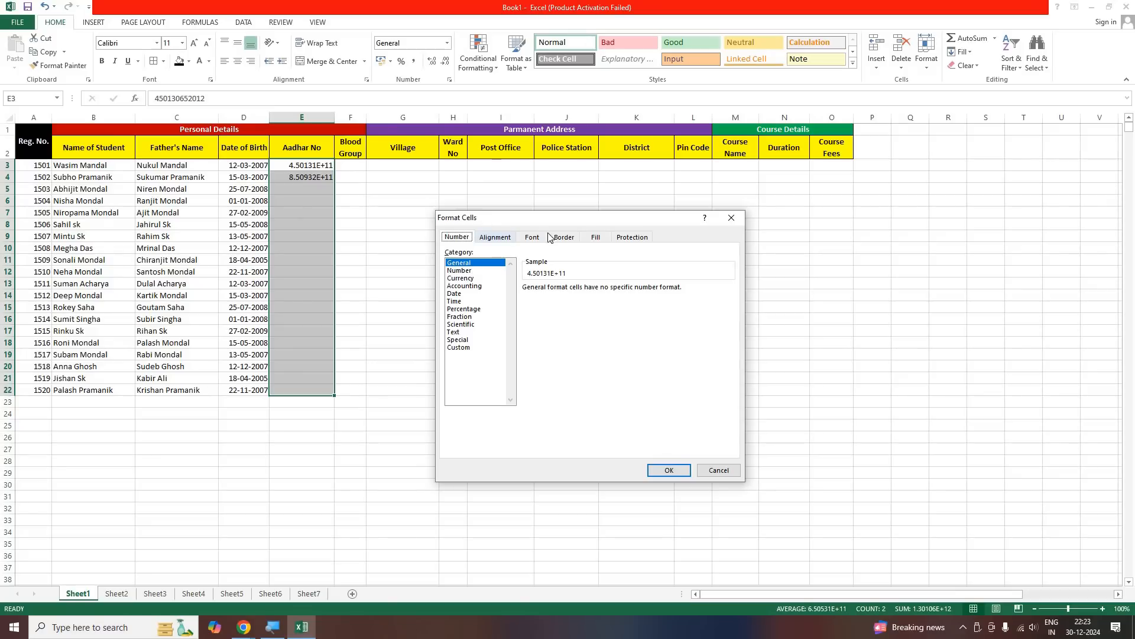
click(732, 218)
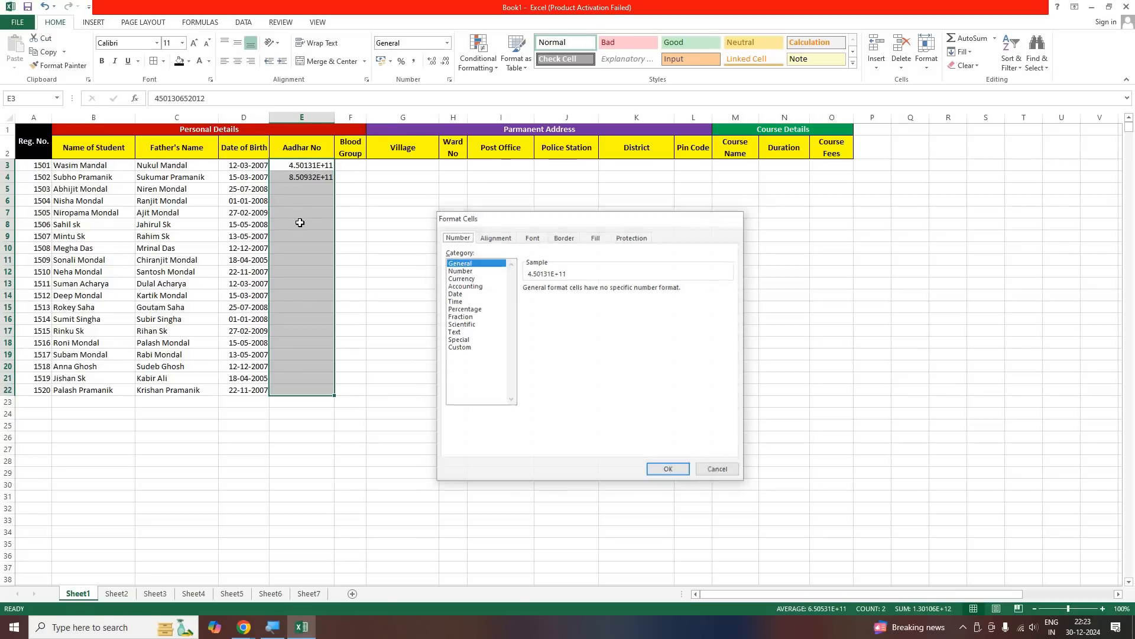
Reselect the Aadhar No cells E3:E22, bring up Format Cells for them, and dismiss the dialog without choosing a category
drag(307, 165, 297, 386)
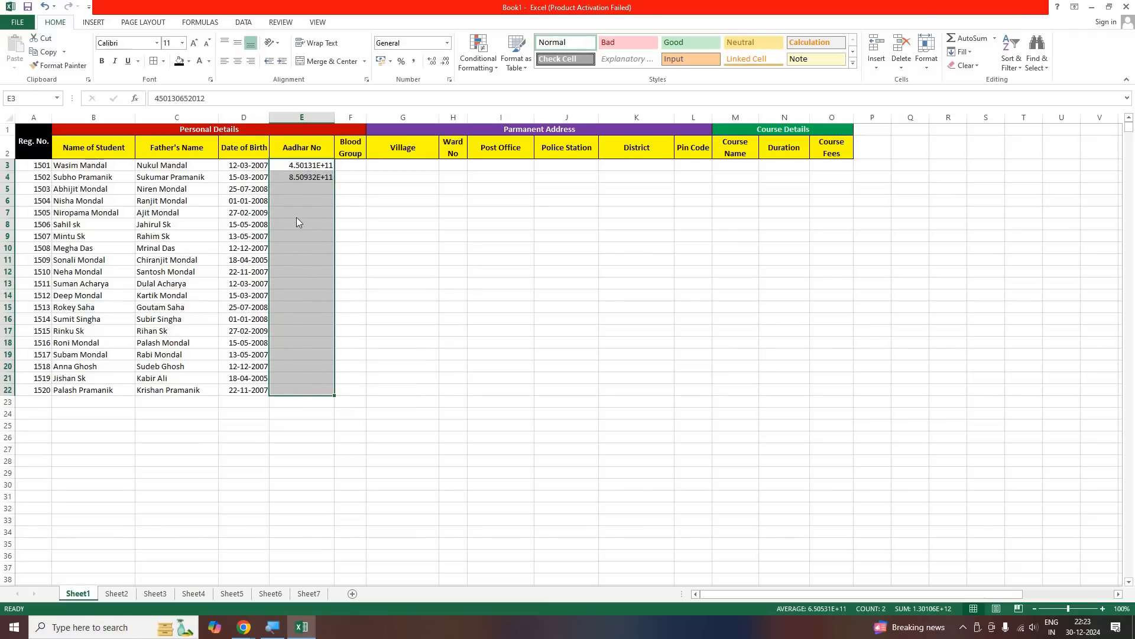
right_click(296, 222)
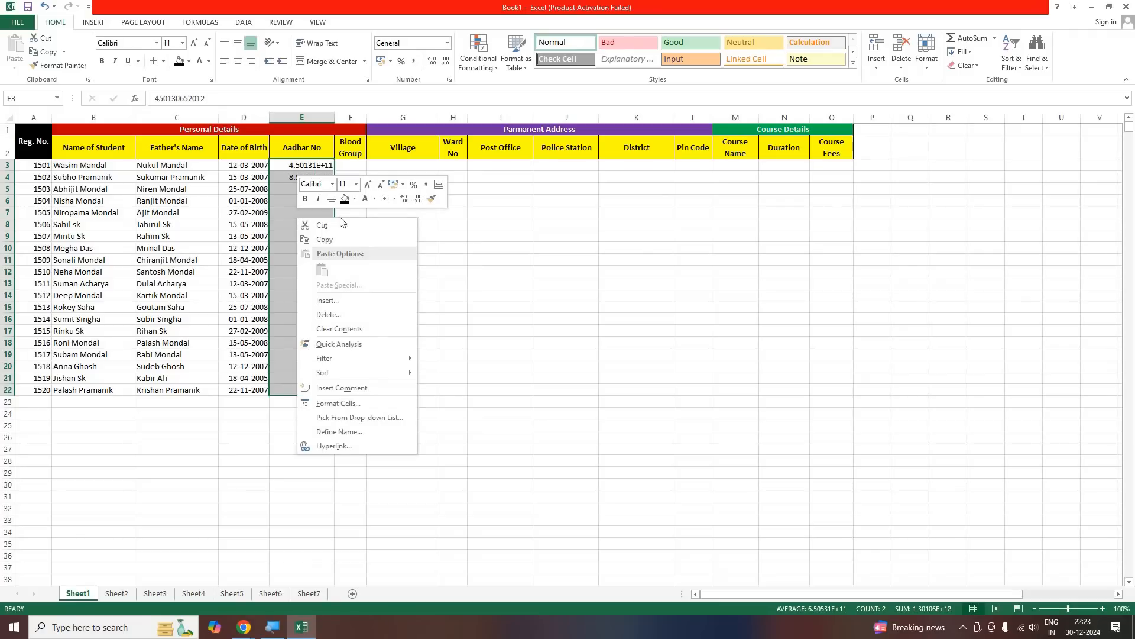
click(556, 261)
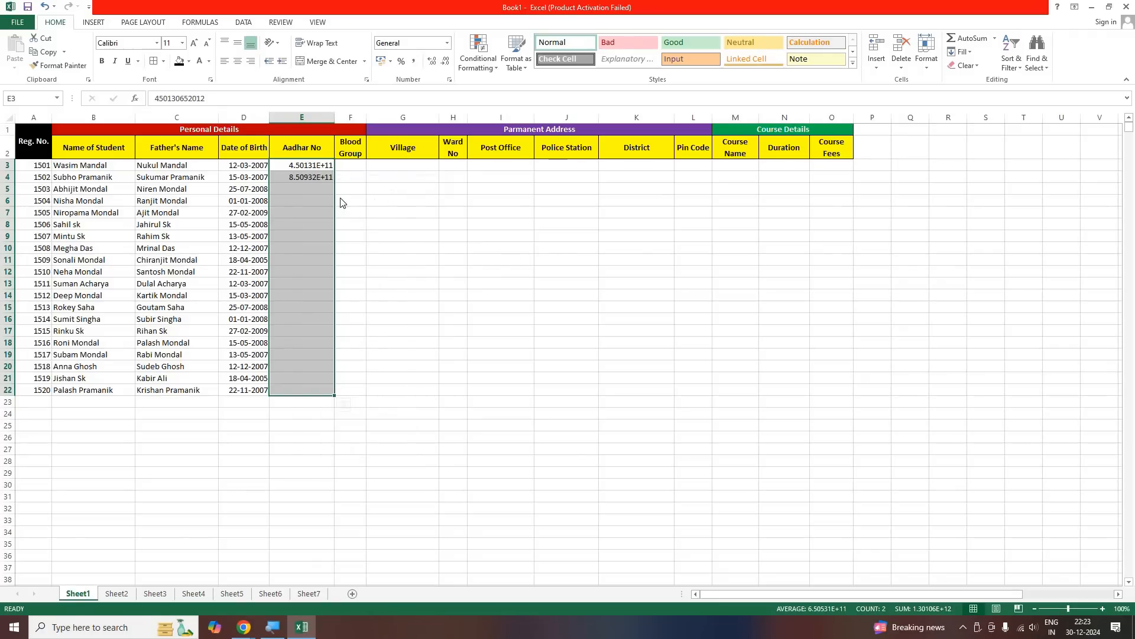
right_click(557, 259)
drag(304, 167, 287, 388)
drag(298, 289, 287, 391)
right_click(300, 243)
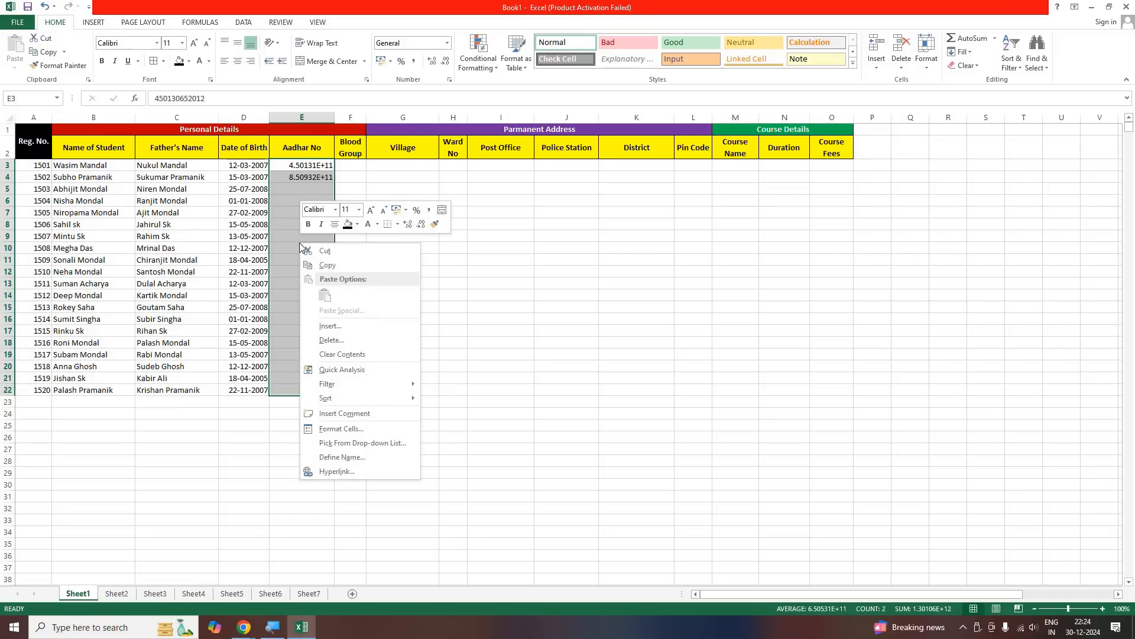
click(346, 432)
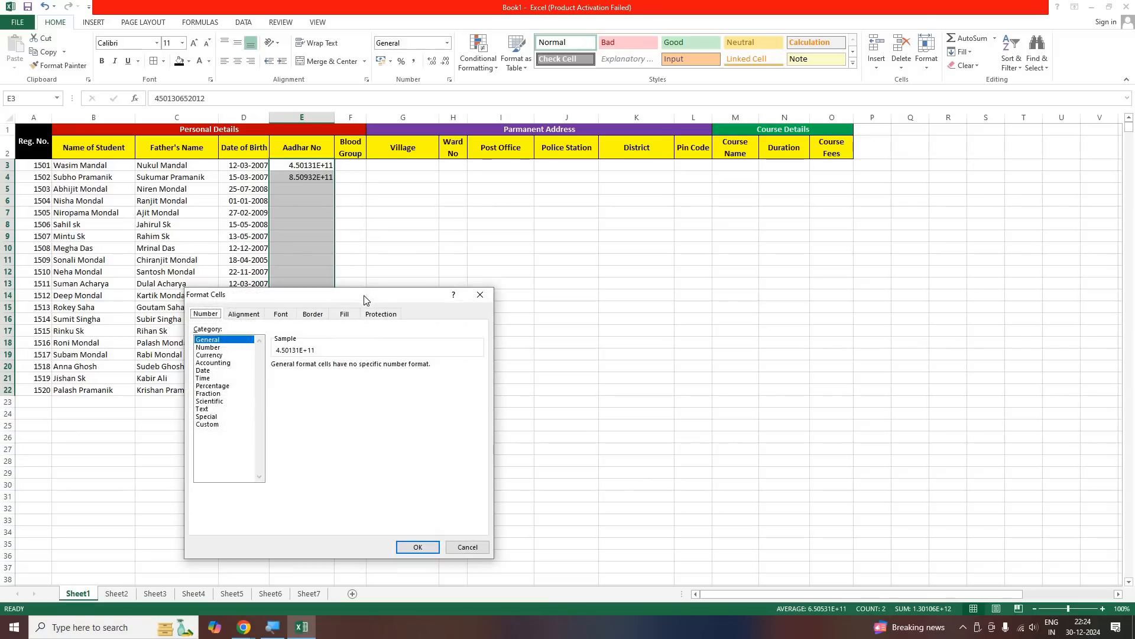
mouse_move(556, 206)
mouse_down()
mouse_move(554, 221)
mouse_move(557, 205)
mouse_up()
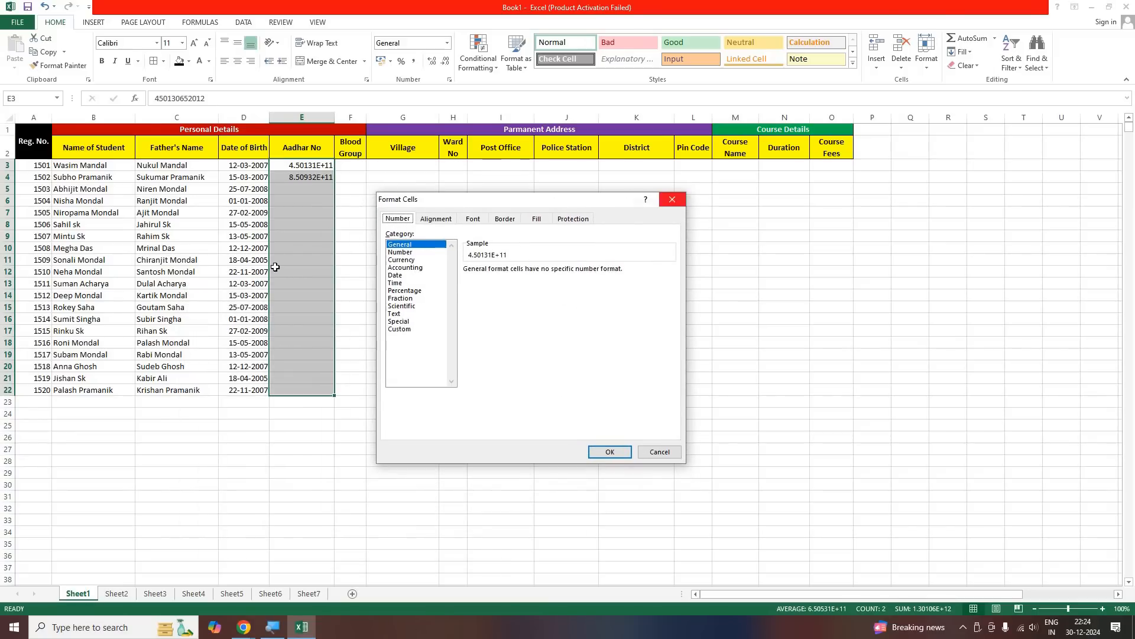
click(672, 201)
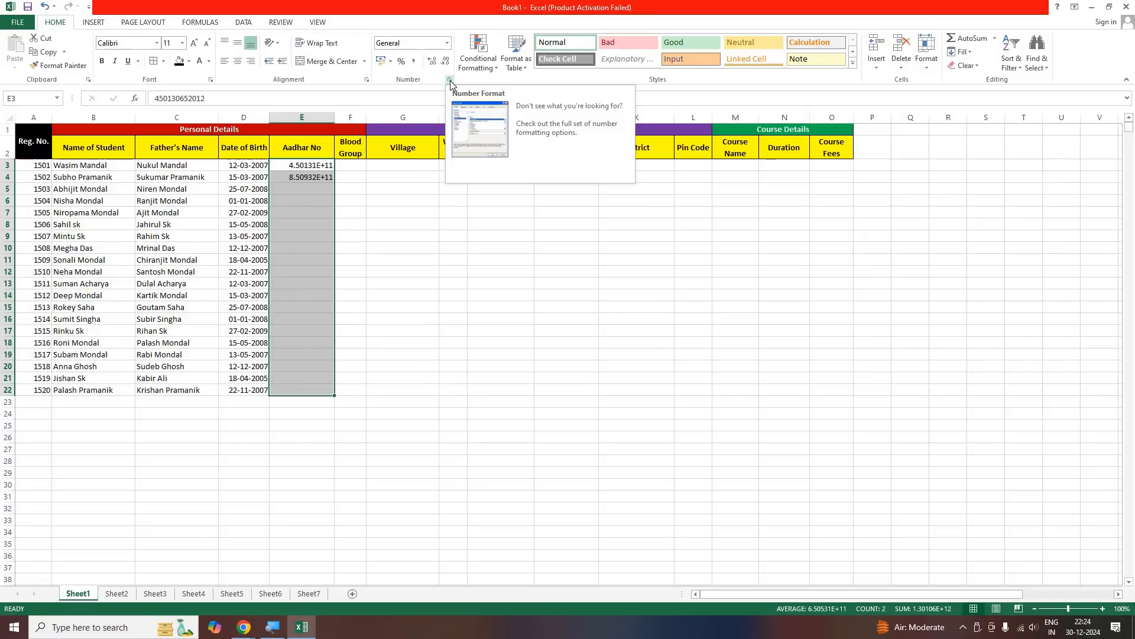
Preview the Number format with 0 decimal places for the Aadhar No cells E3:E22, and cancel without applying it
key(ctrl+1)
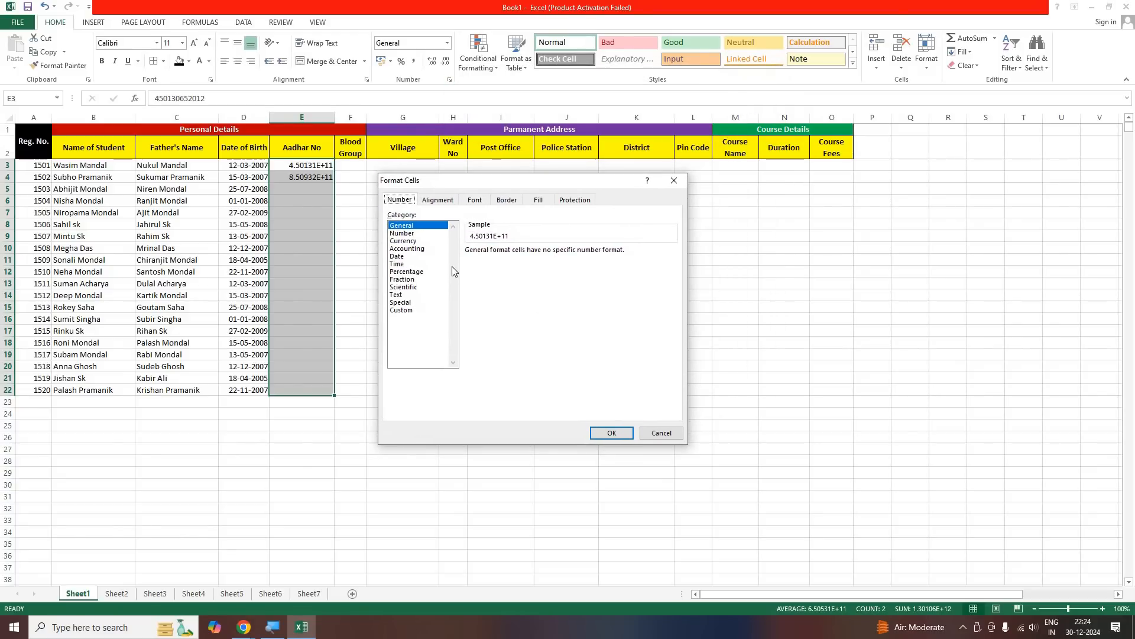
click(402, 234)
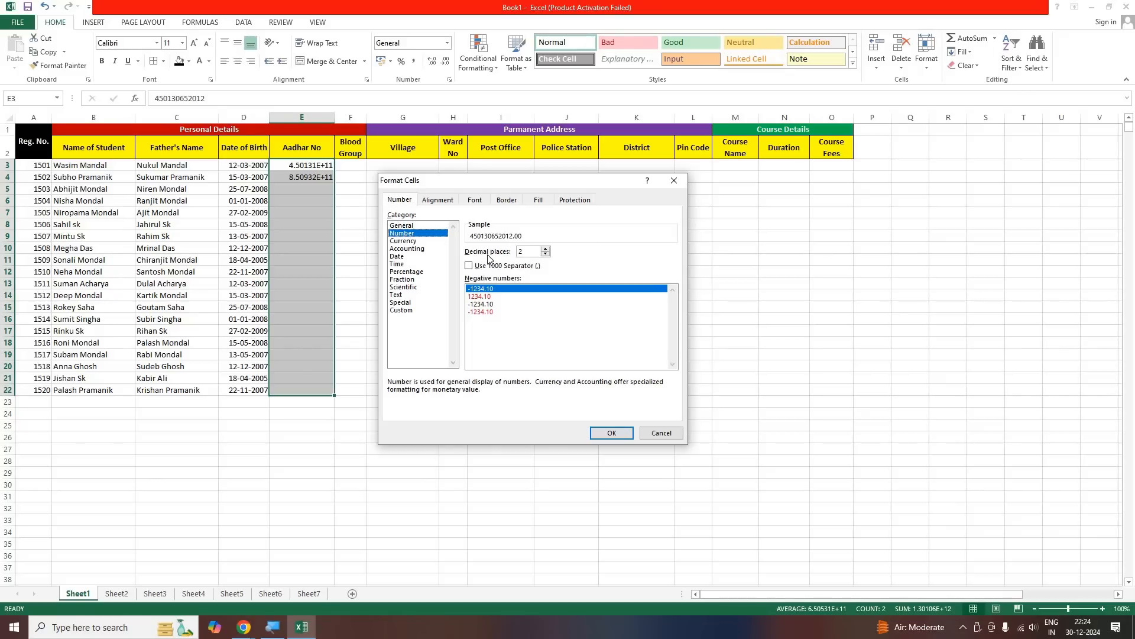
click(545, 254)
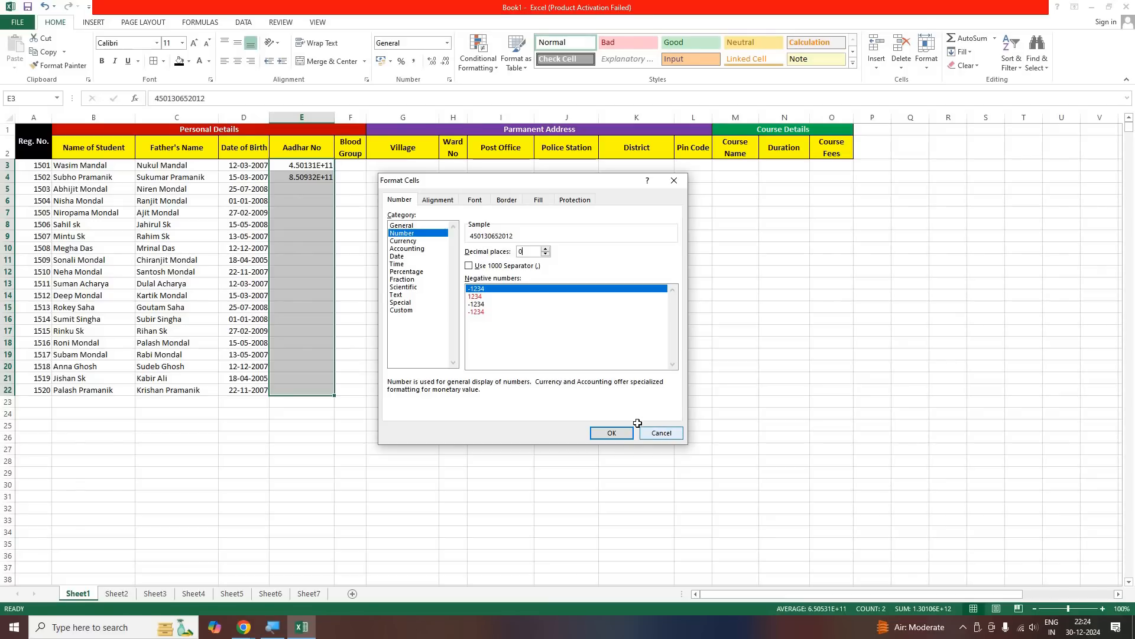
key(Escape)
click(403, 284)
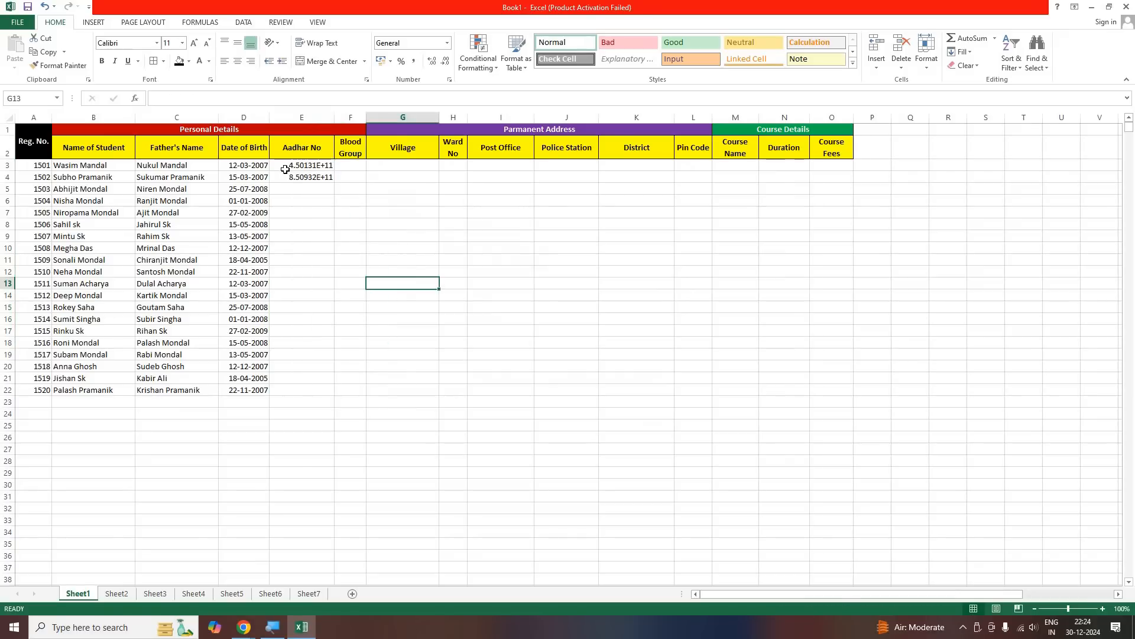
Examine the Aadhar No entries in E3 and E4, comparing their displayed form with the full stored values
click(288, 167)
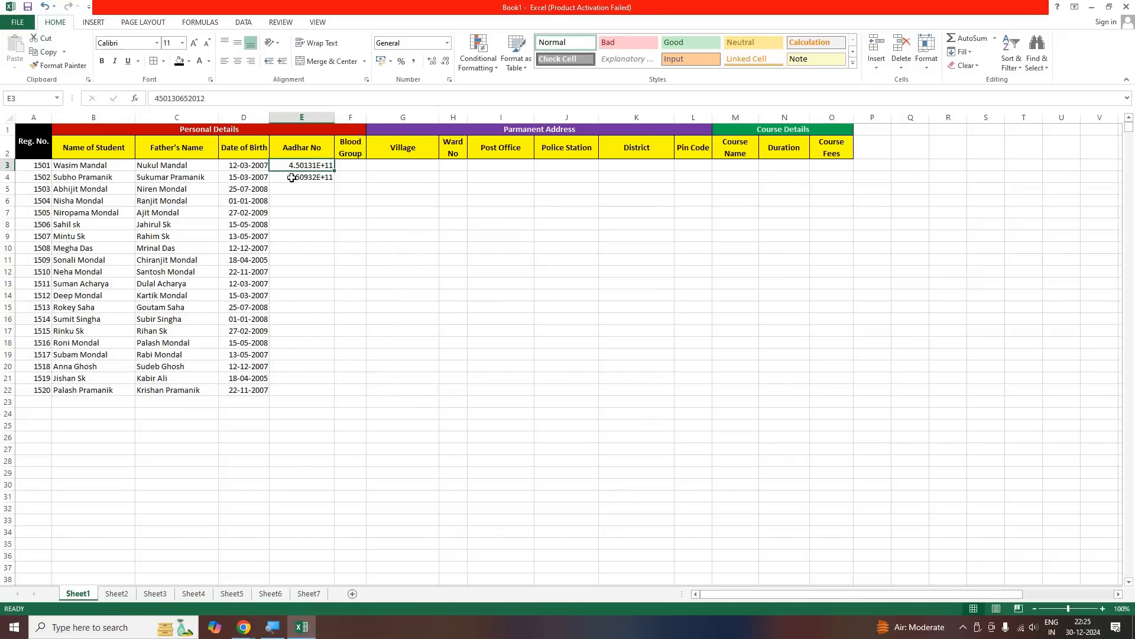
click(293, 177)
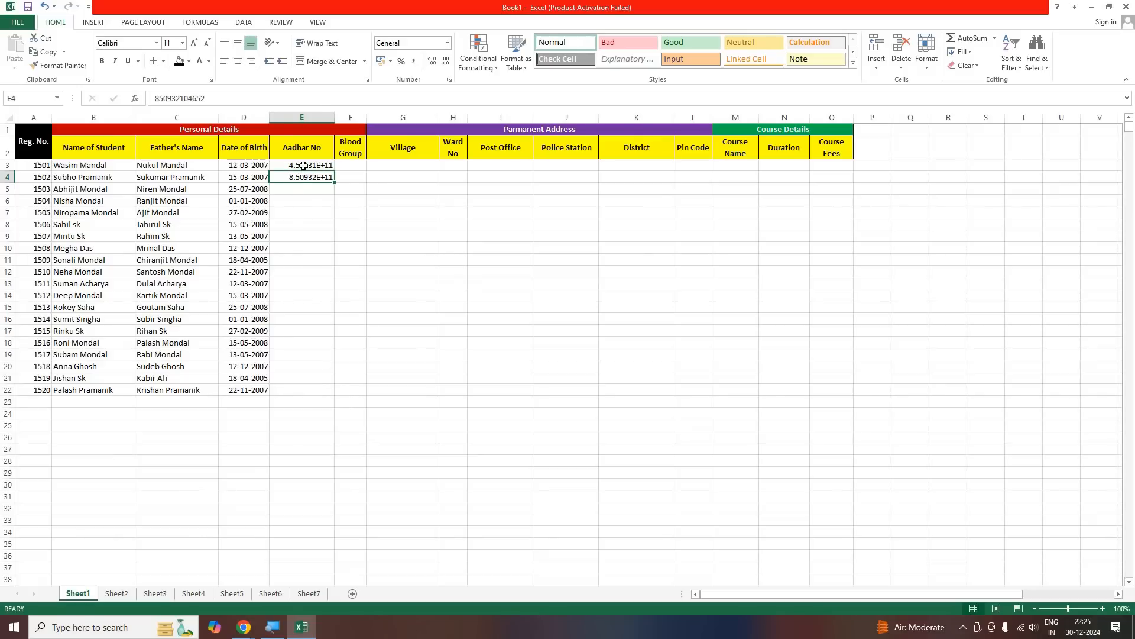
drag(304, 167, 301, 177)
click(307, 214)
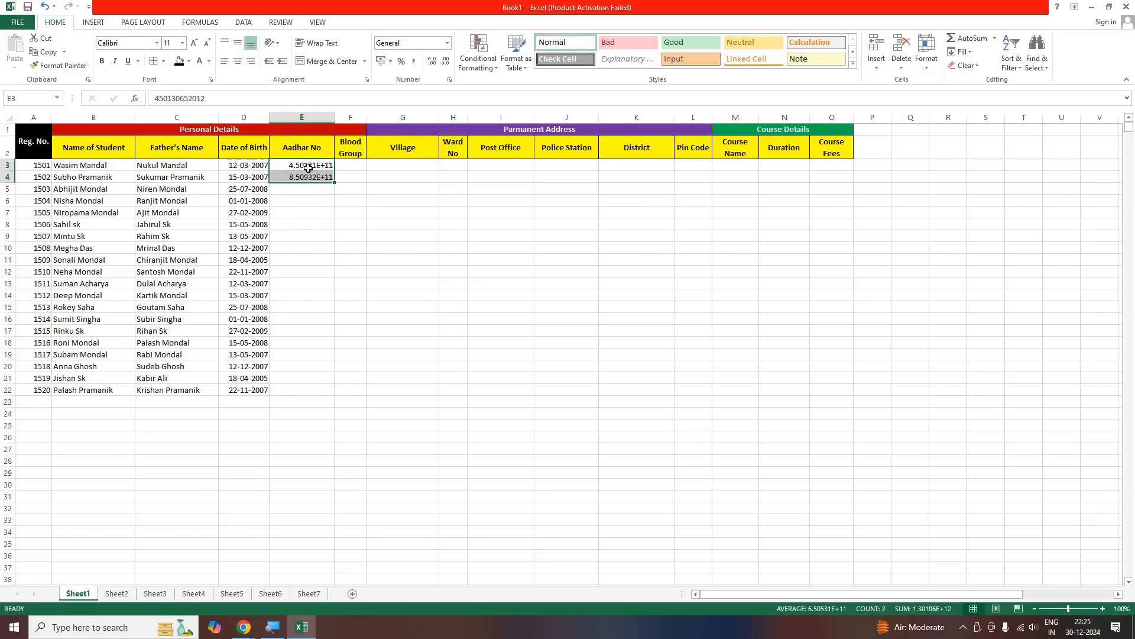
drag(306, 166, 308, 176)
click(306, 225)
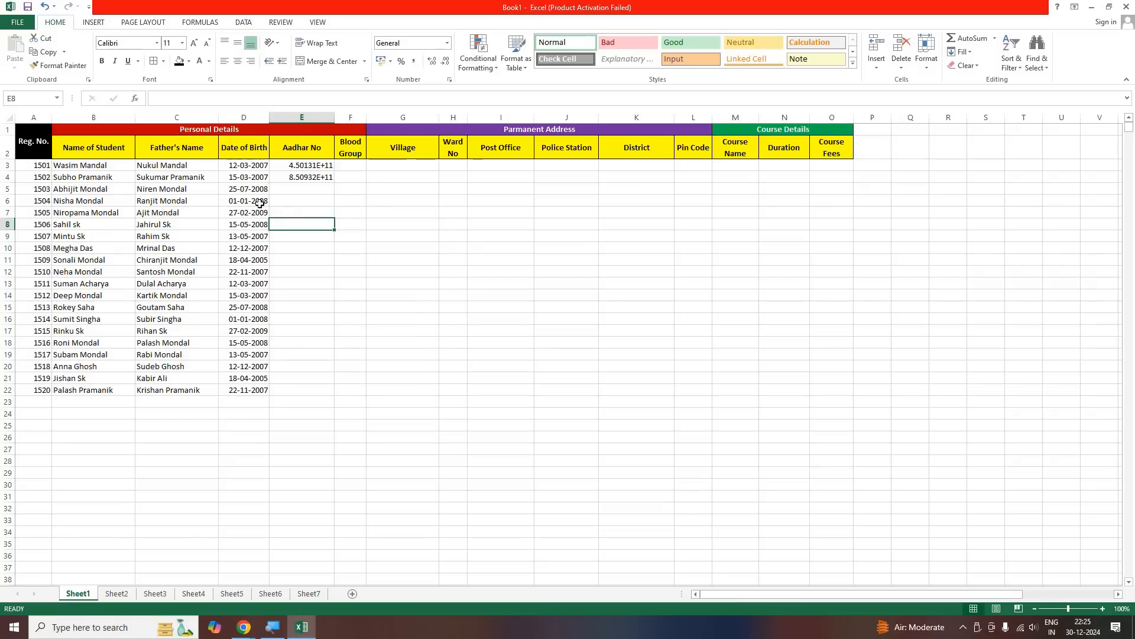
drag(454, 212, 569, 389)
drag(244, 200, 873, 508)
drag(176, 200, 639, 450)
click(291, 283)
click(293, 262)
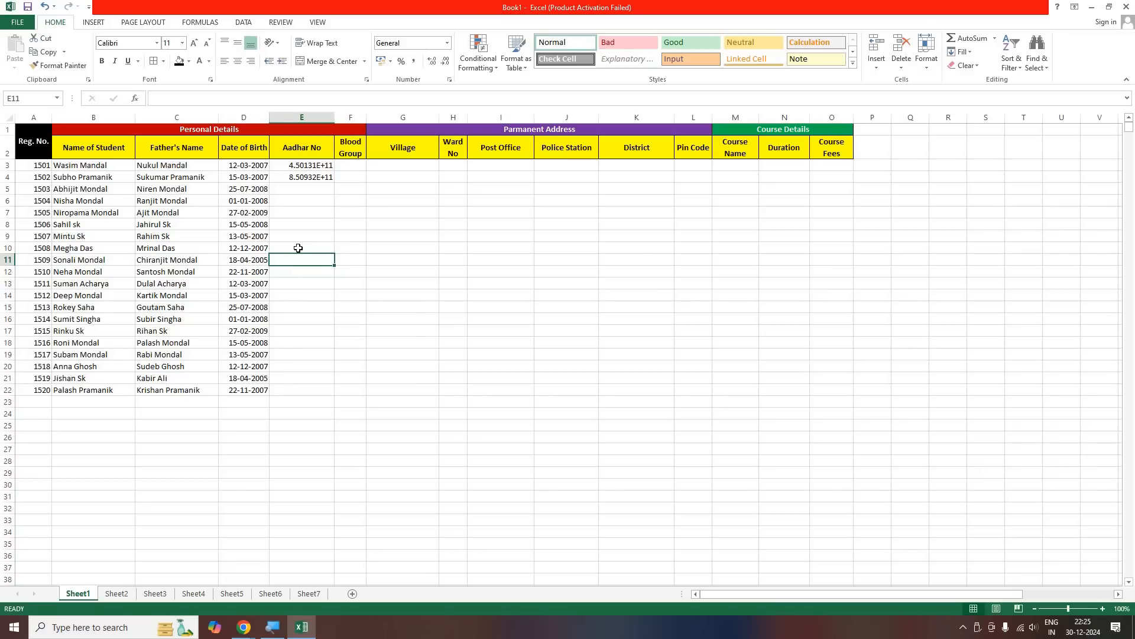
key(Up)
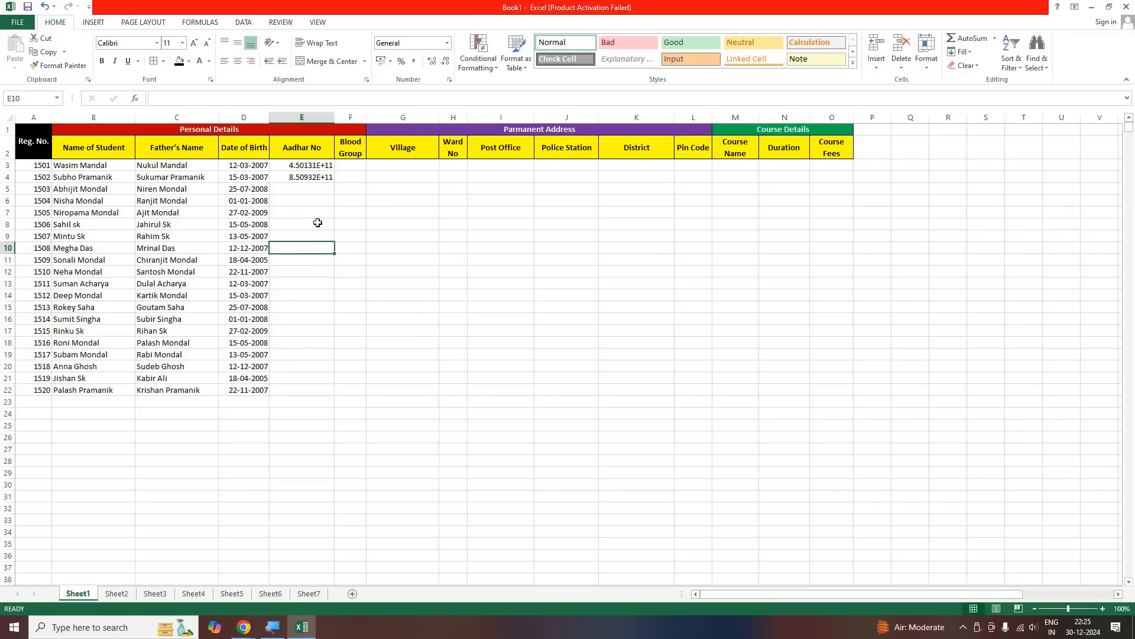
key(Up)
key(Up)
key(Up)
key(Up)
key(Up)
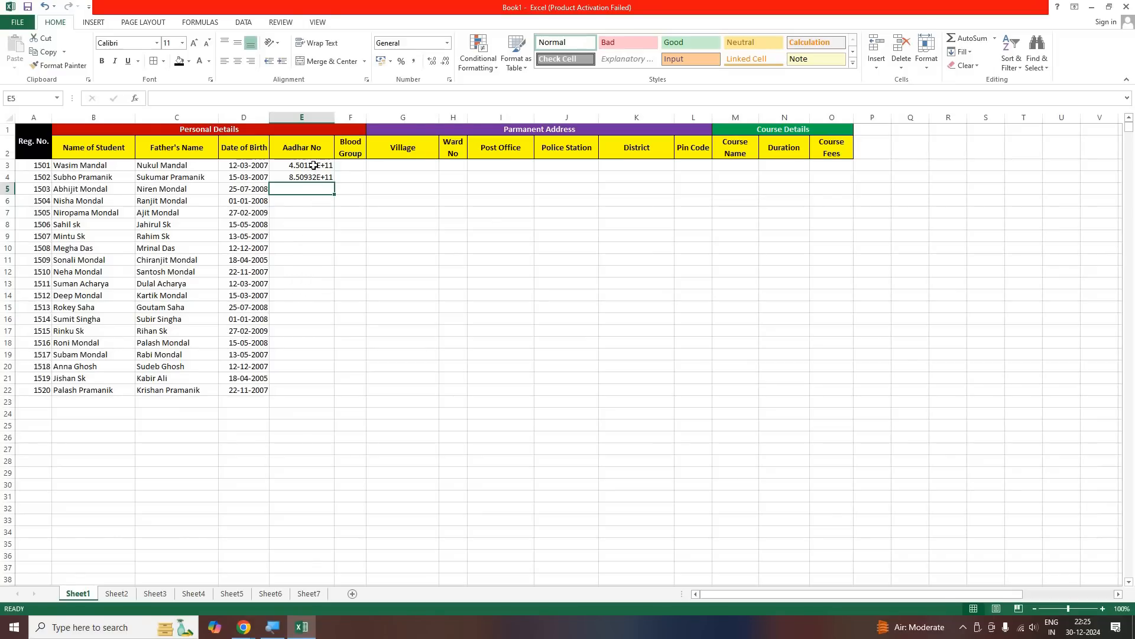
Switch to the Google Meet call in Chrome to check on the class, and return to the workbook
click(243, 626)
click(250, 567)
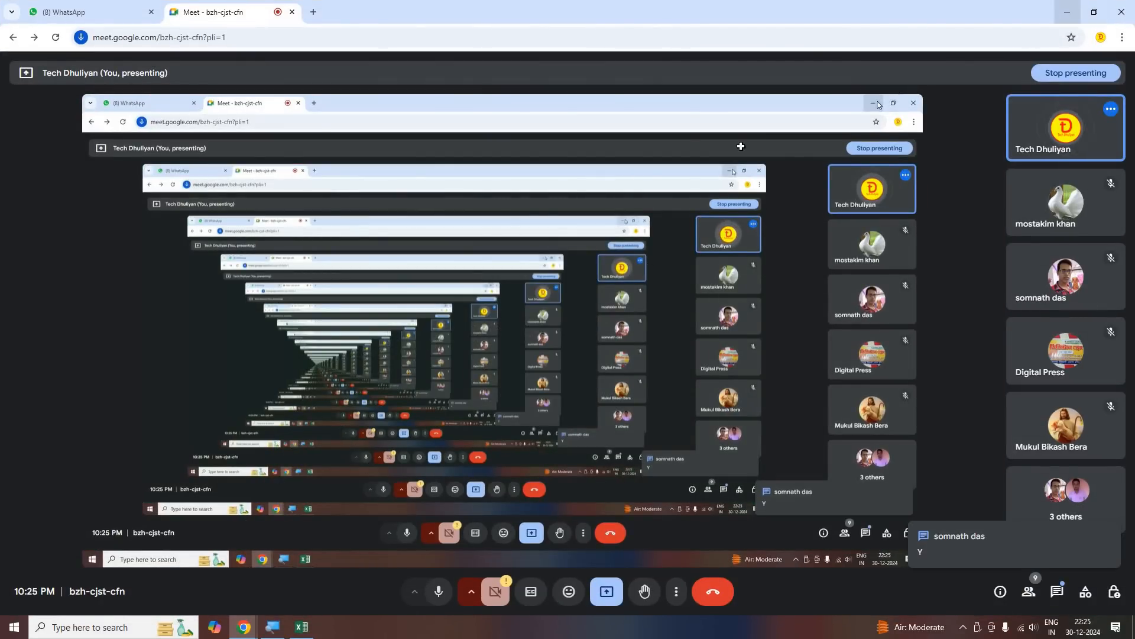
click(1071, 11)
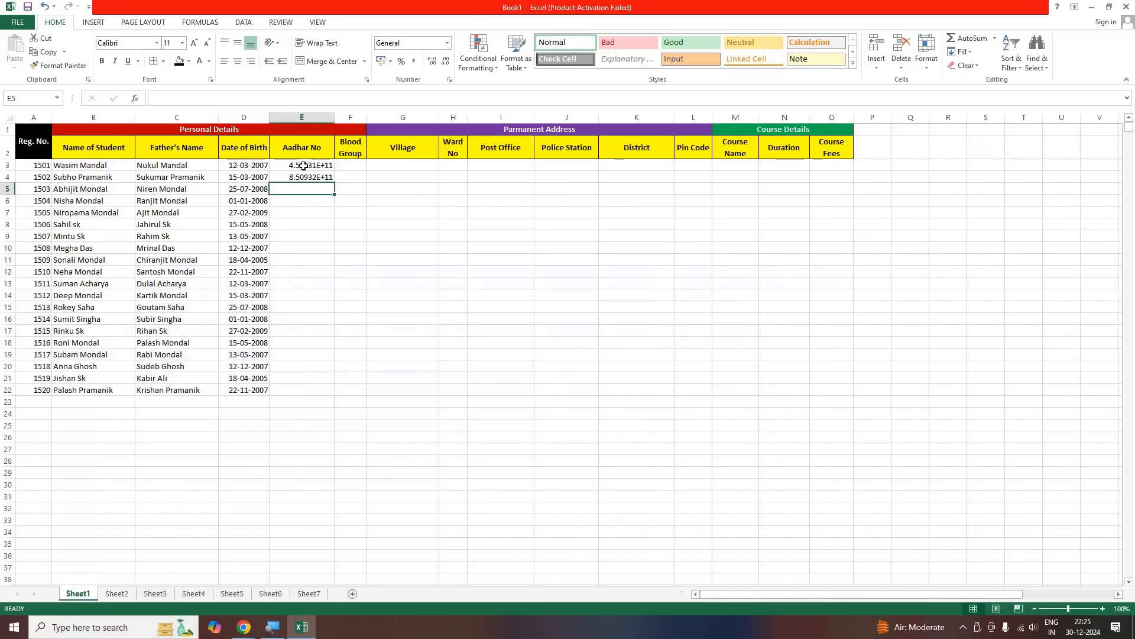
Format the Aadhar No cells E3:E22 with the Number category and 0 decimal places
drag(302, 165, 309, 388)
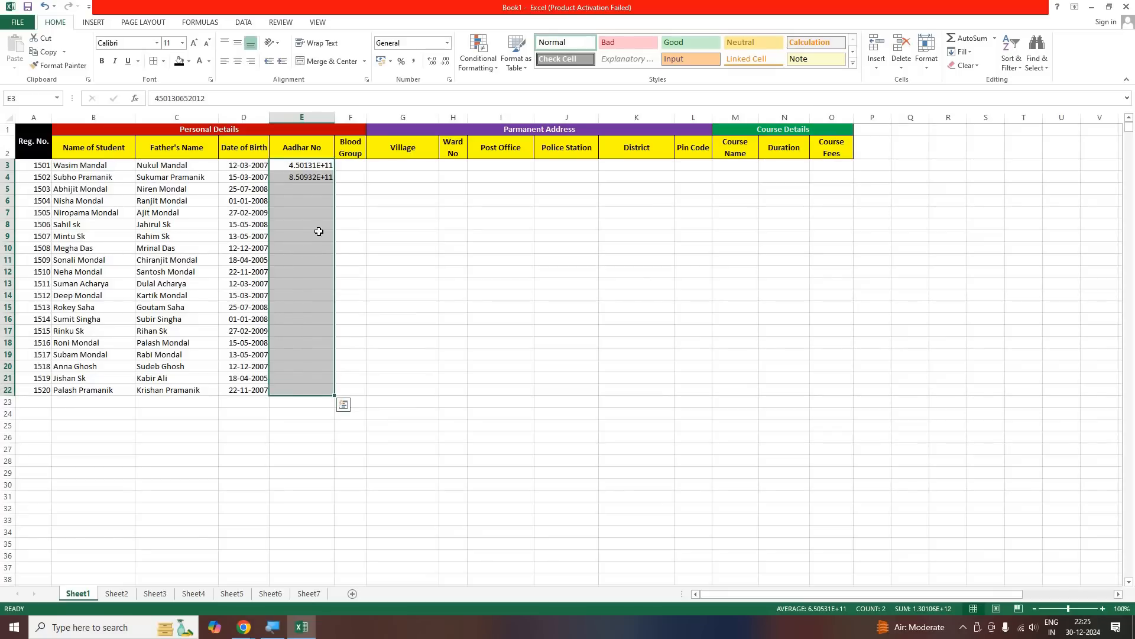
key(shift+F10)
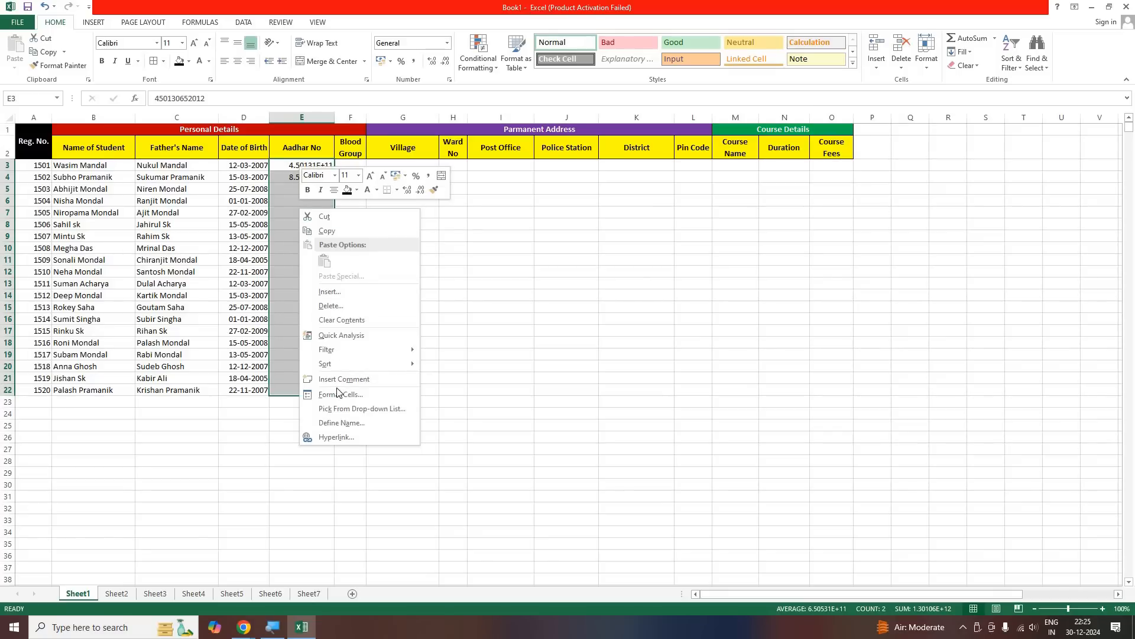
click(341, 394)
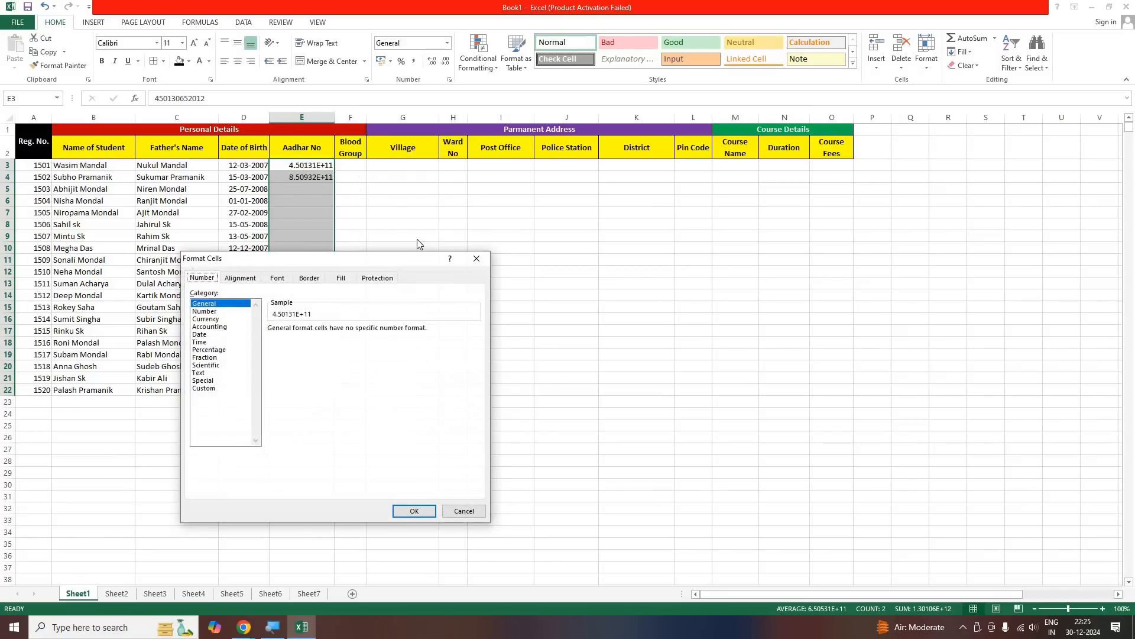
drag(282, 253, 443, 190)
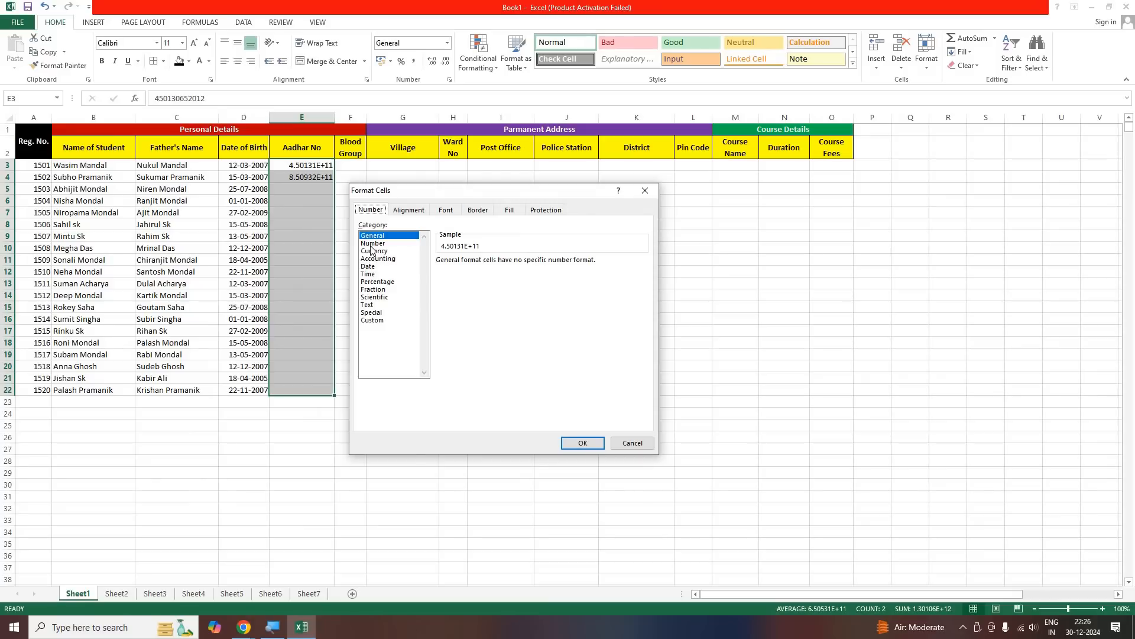
click(372, 243)
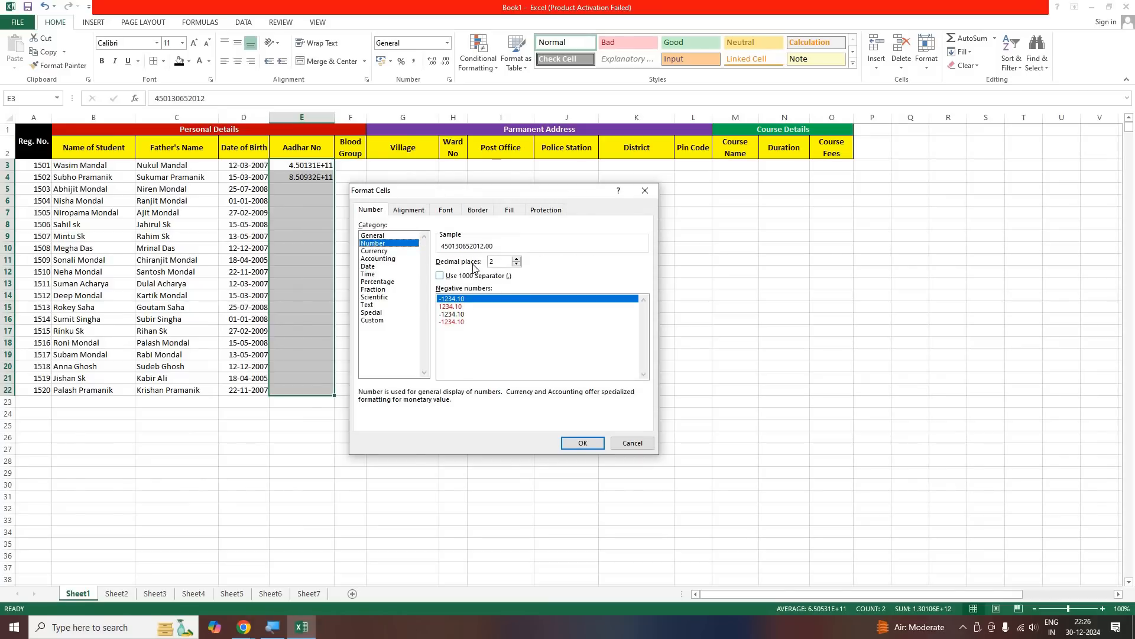
click(517, 267)
key(Return)
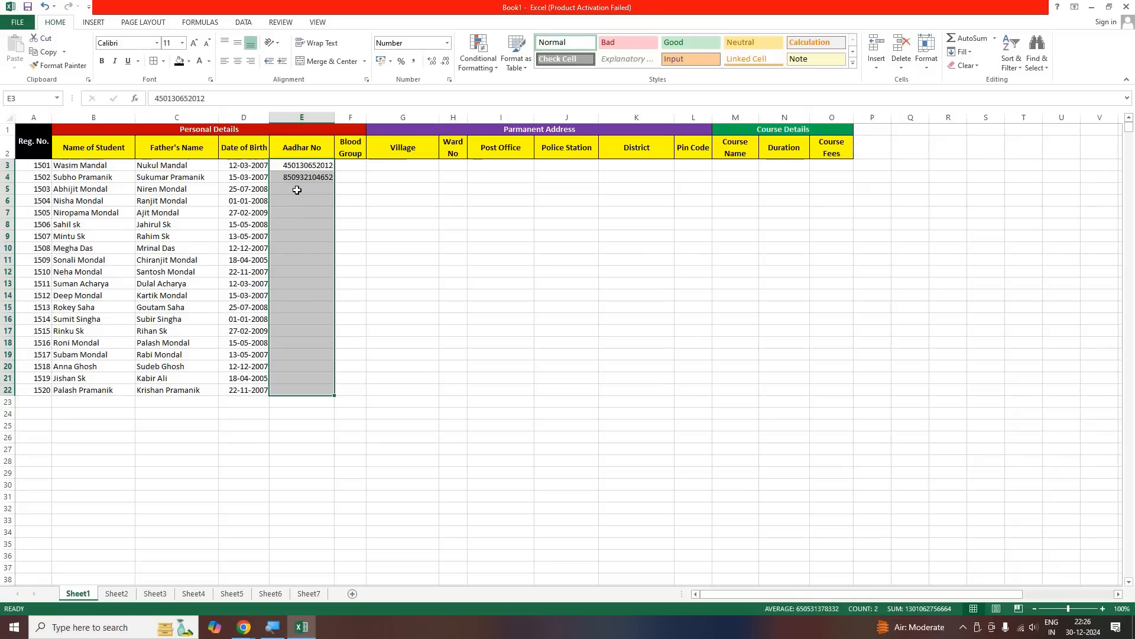
Enter the third student's 12-digit Aadhar number in E5
click(297, 190)
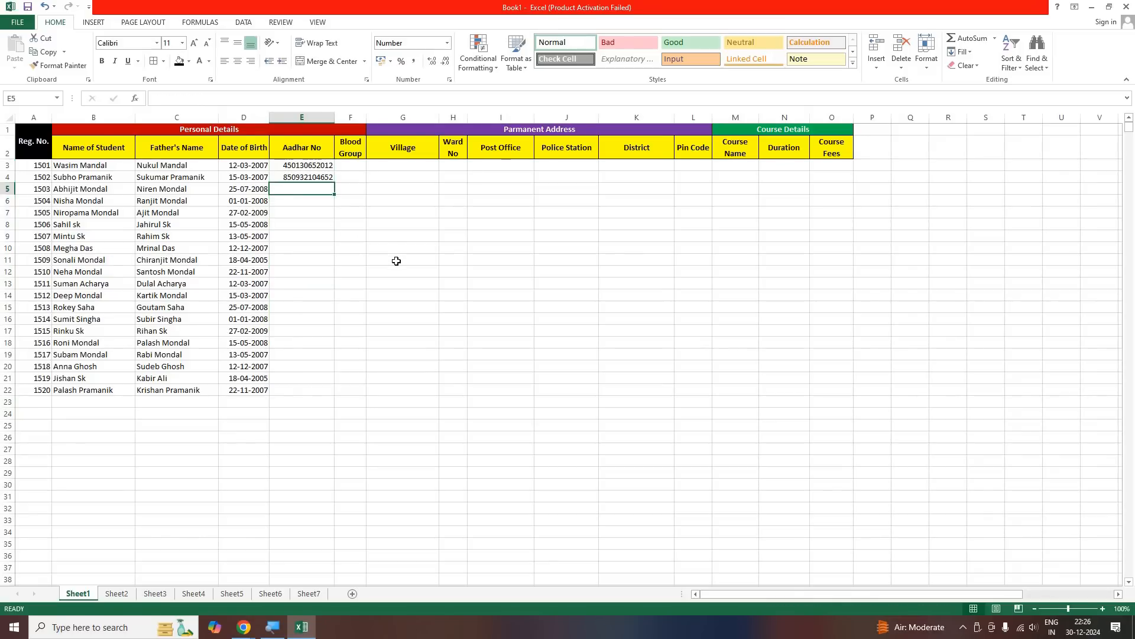
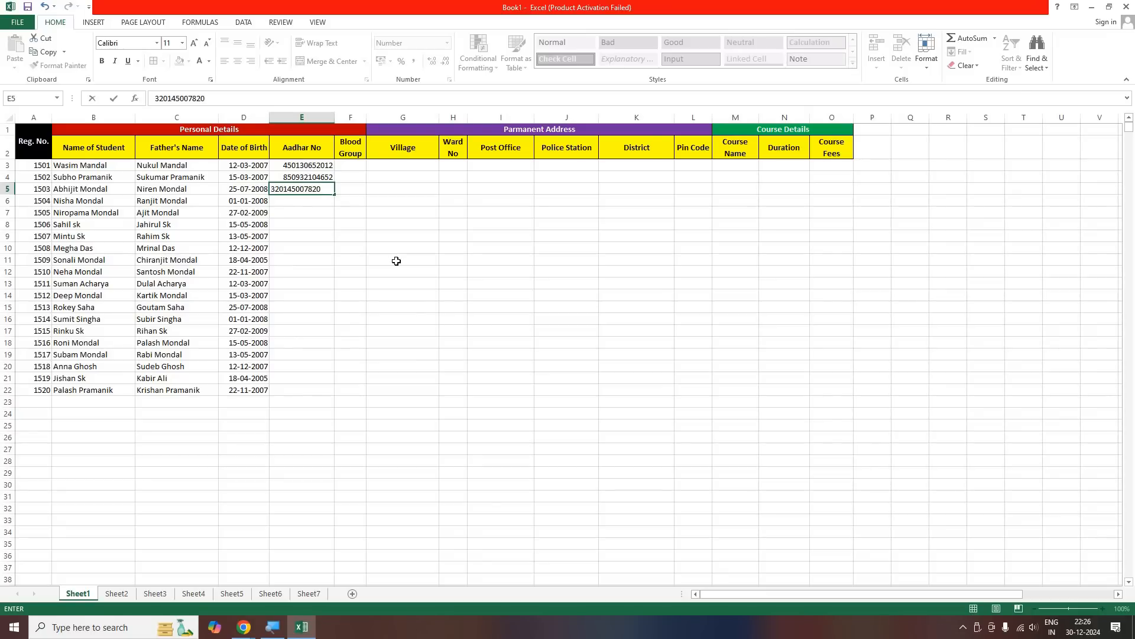
key(Return)
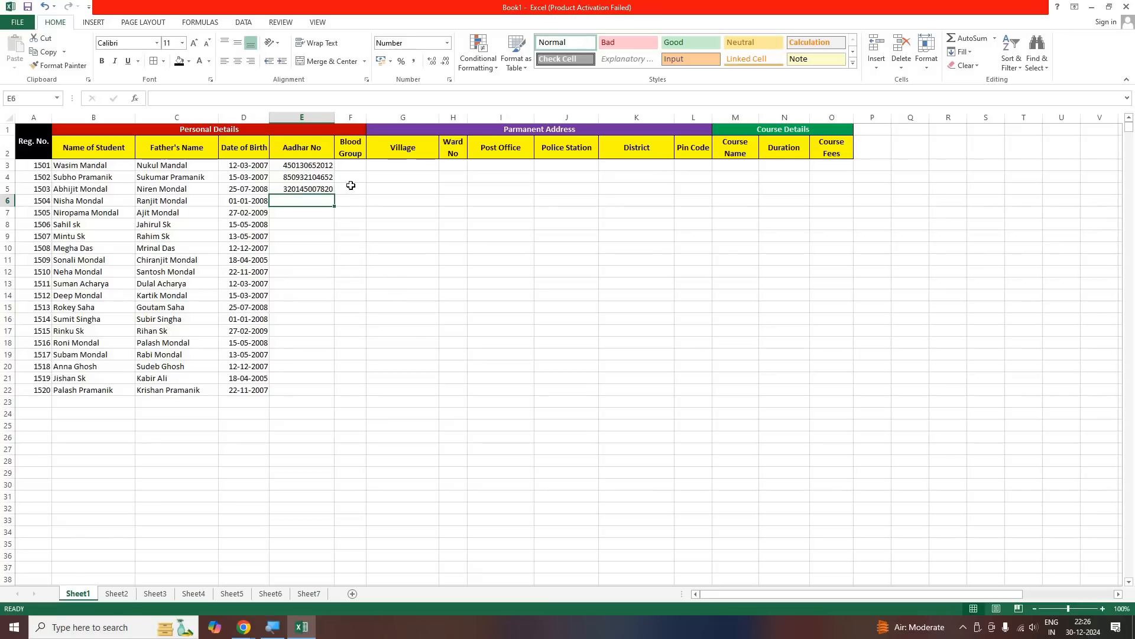
key(Up)
key(Right)
key(Up)
key(Up)
key(Right)
key(Down)
key(Down)
key(Up)
key(Up)
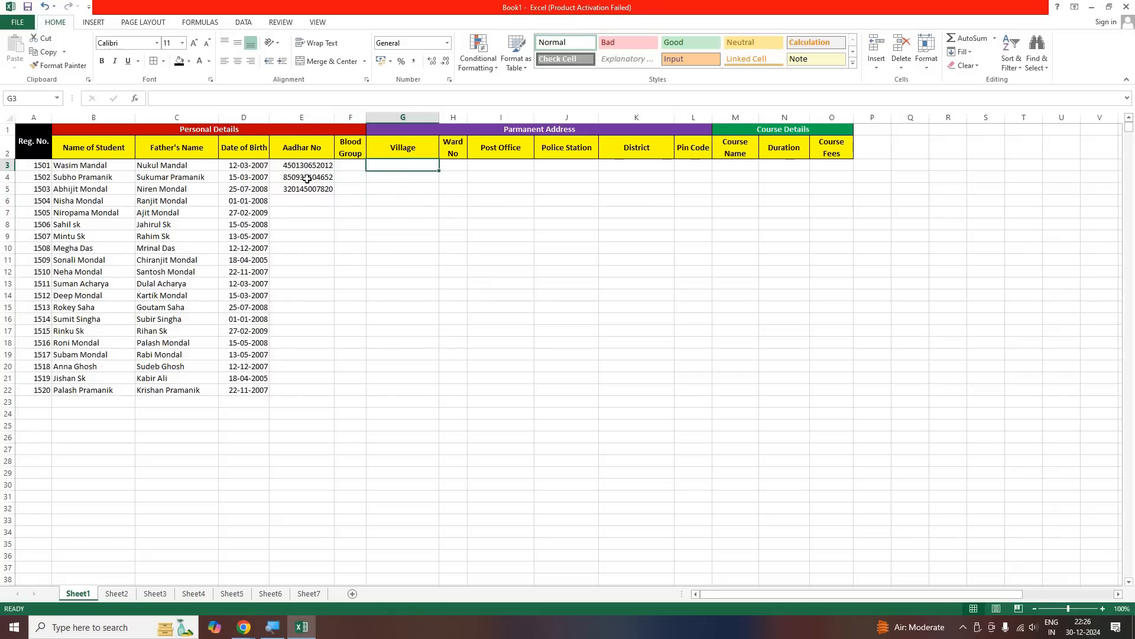
Copy the Aadhar numbers in E3:E5 to E6:E8 and extend the pasted cells as a fill series down to E22
drag(307, 165, 311, 191)
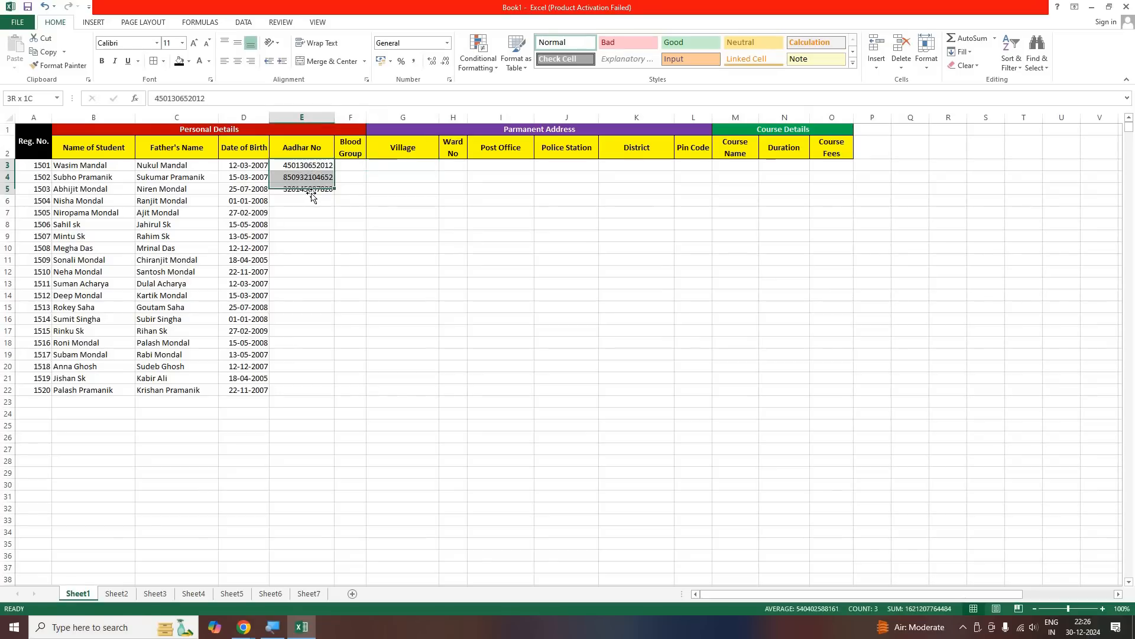
key(ctrl+c)
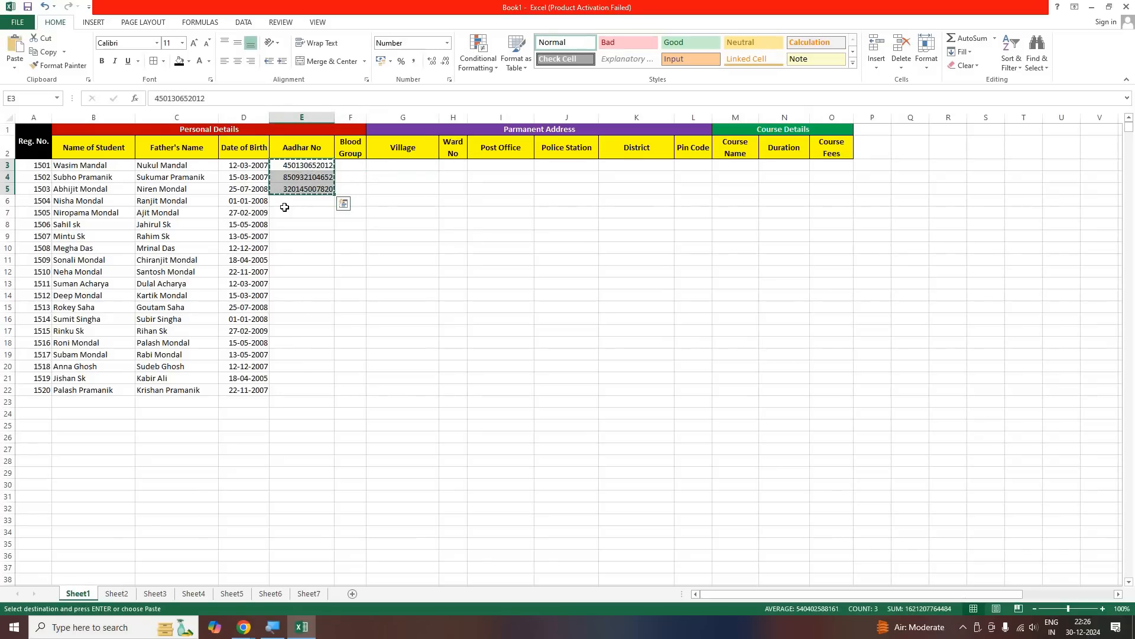
click(311, 201)
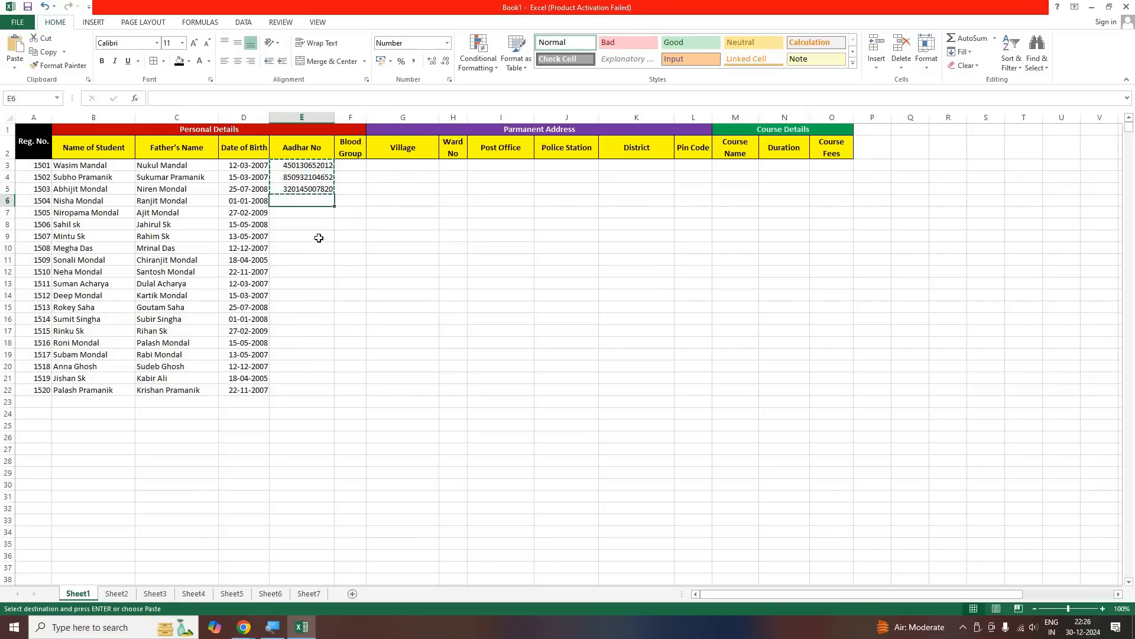
key(ctrl+v)
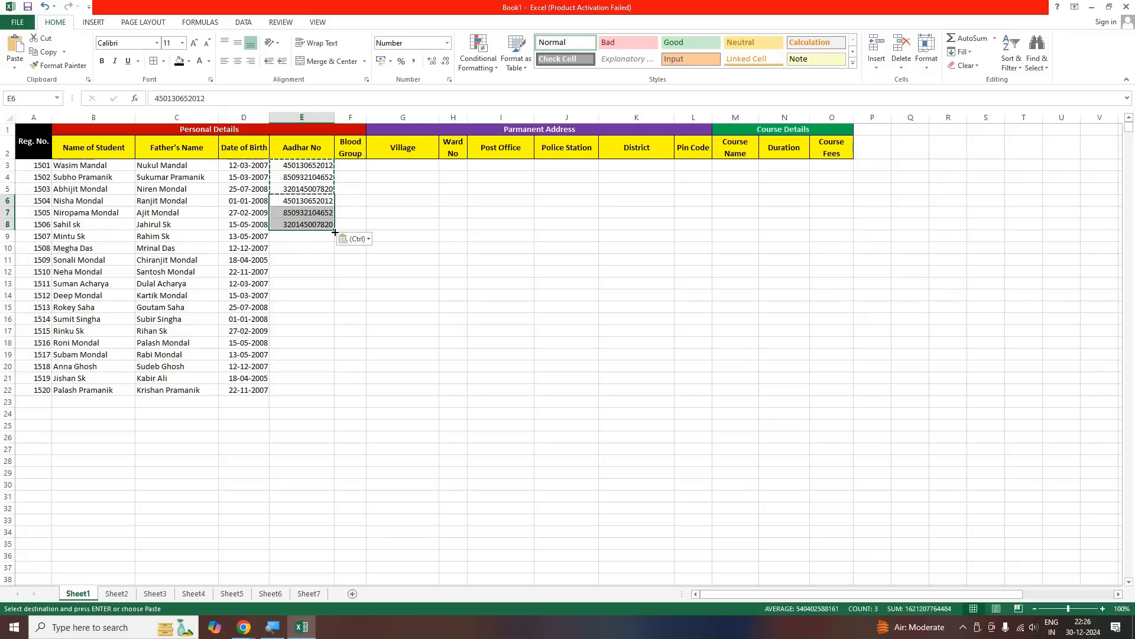
drag(334, 231, 323, 398)
click(305, 435)
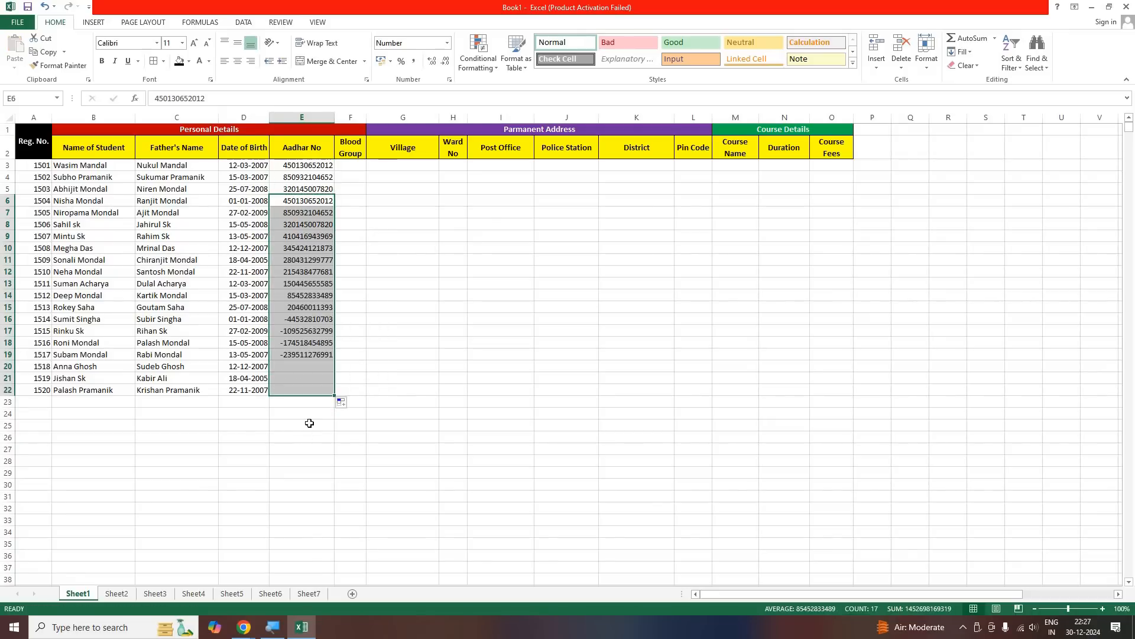
Clear the filled entries in E14:E22 and paste a copy of the Aadhar numbers from E3:E13 starting at E14
drag(331, 295, 333, 392)
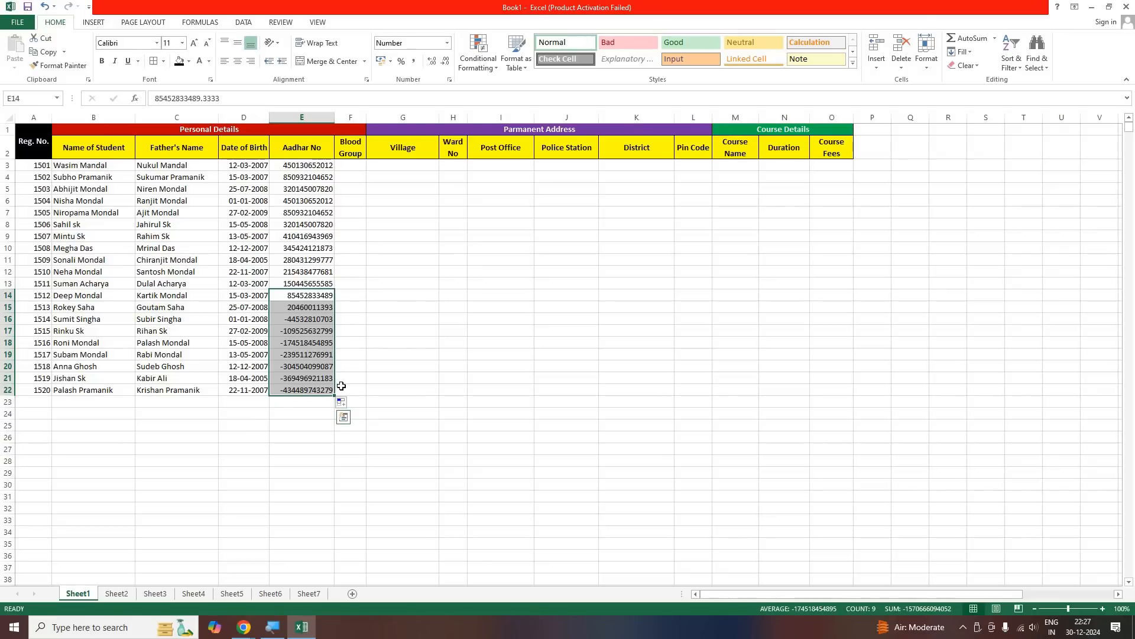
key(Delete)
drag(313, 167, 323, 414)
key(ctrl+c)
click(310, 298)
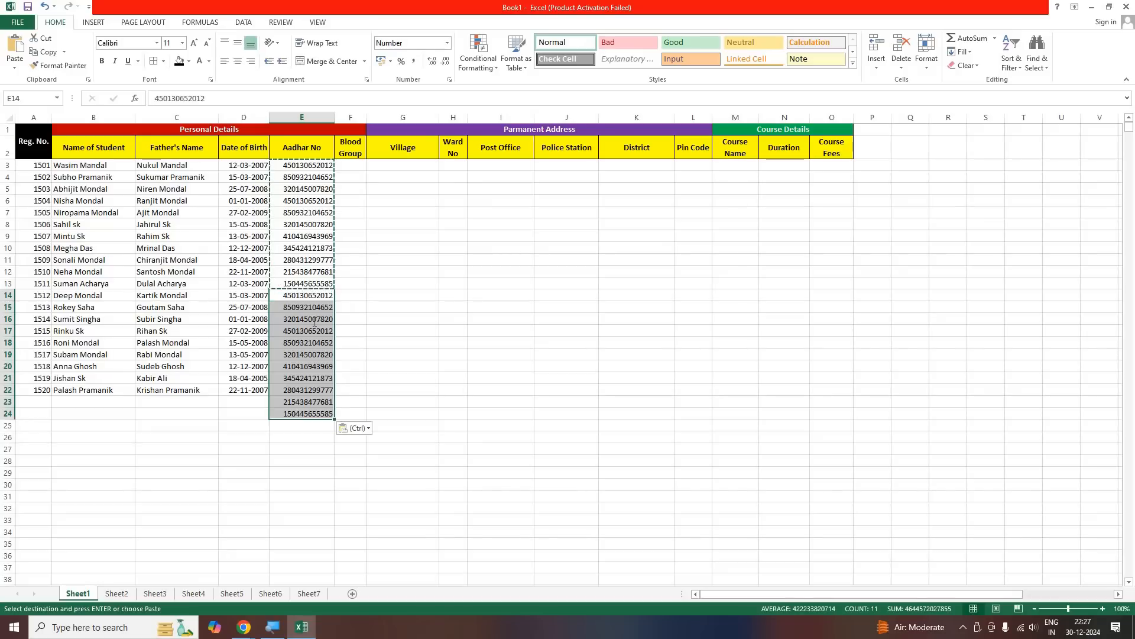
key(Return)
Vary the pasted Aadhar numbers: set the seventh digit of E16 to 4, the sixth of E17 to 1 and the sixth of E18 to 3
double_click(300, 320)
key(BackSpace)
text(4)
double_click(312, 335)
key(BackSpace)
text(1)
click(309, 342)
double_click(310, 343)
key(BackSpace)
text(3)
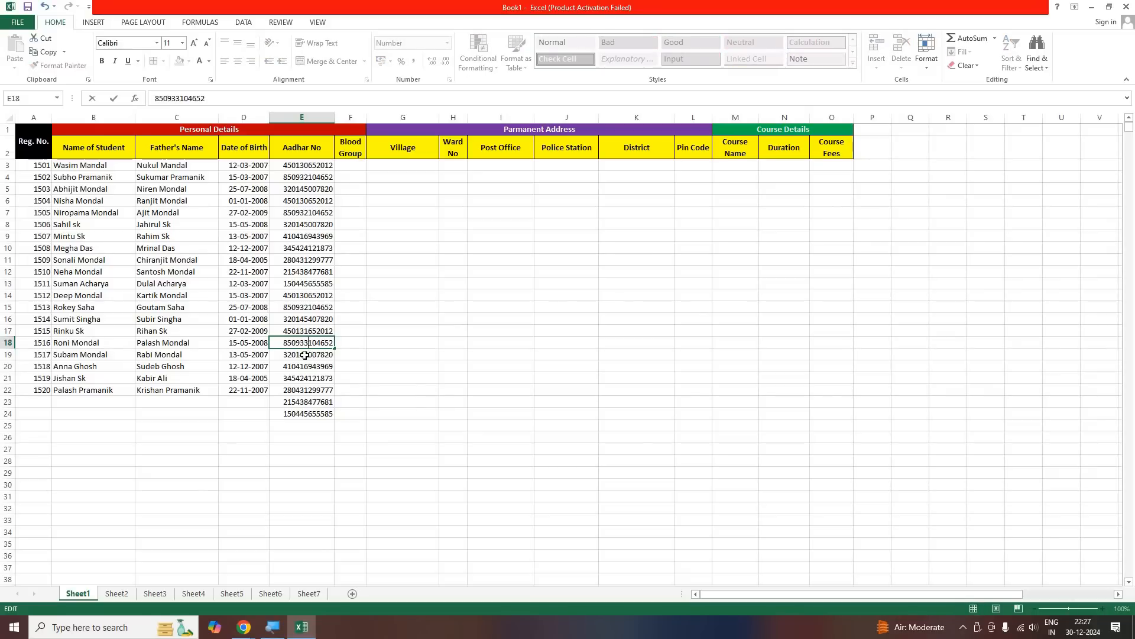
Set the fifth digit of the Aadhar number in E19 to 1 and the sixth digit of the one in E20 to 0
click(303, 354)
double_click(303, 354)
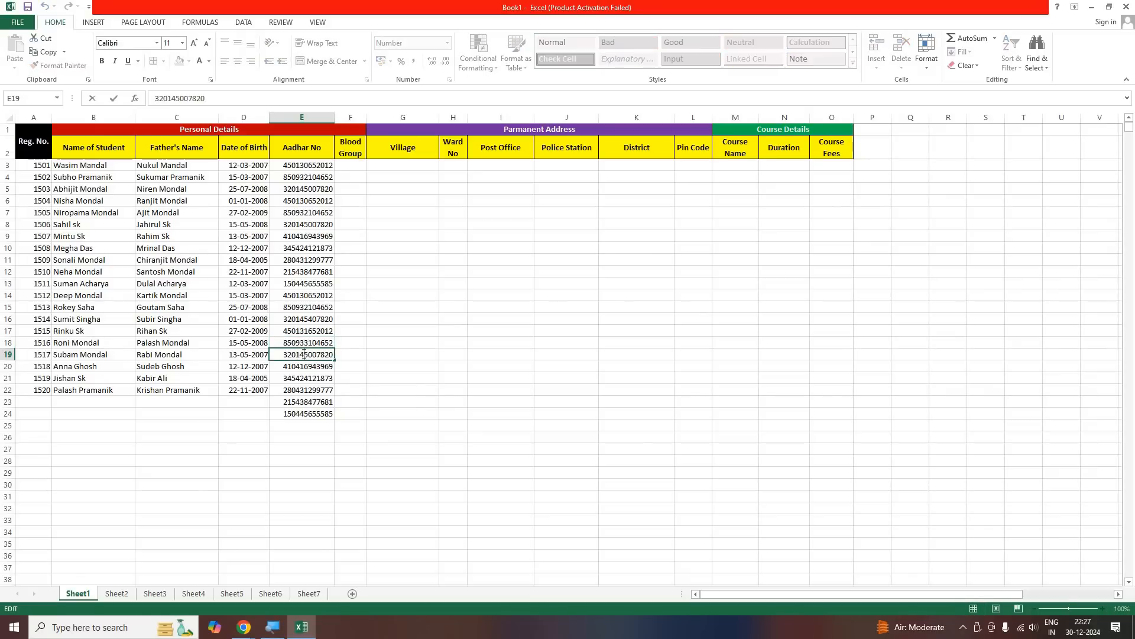
key(BackSpace)
text(1)
click(294, 366)
double_click(294, 366)
key(BackSpace)
text(0)
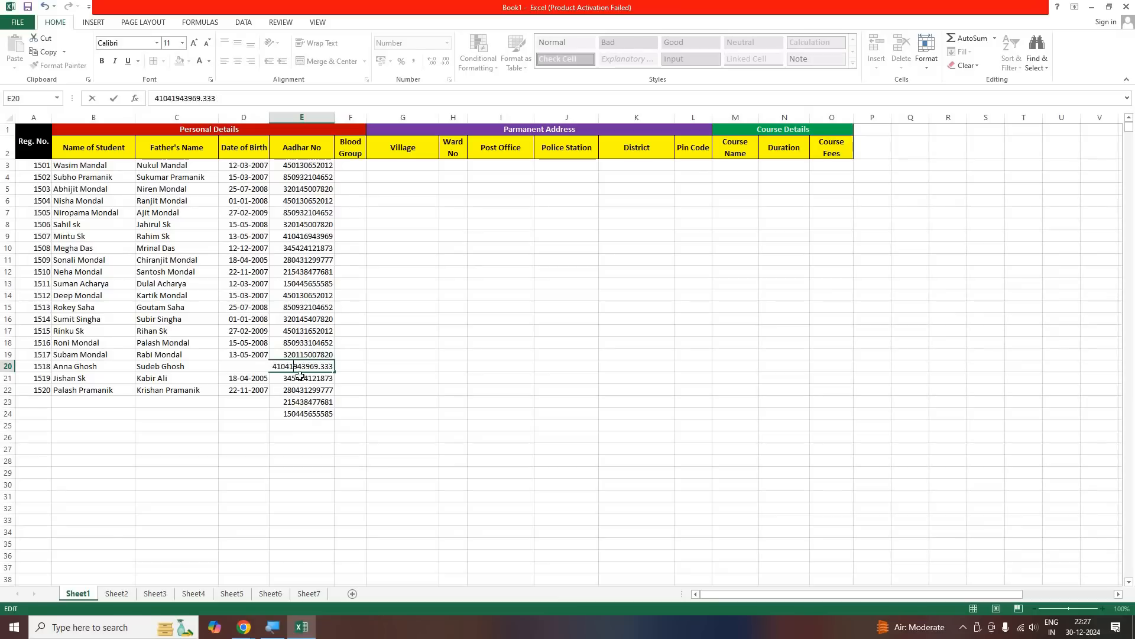
key(Return)
Set the eighth digit of the Aadhar number in E22 to 1, and the tenth digits in E23 and E24 to 2 and 0
double_click(301, 391)
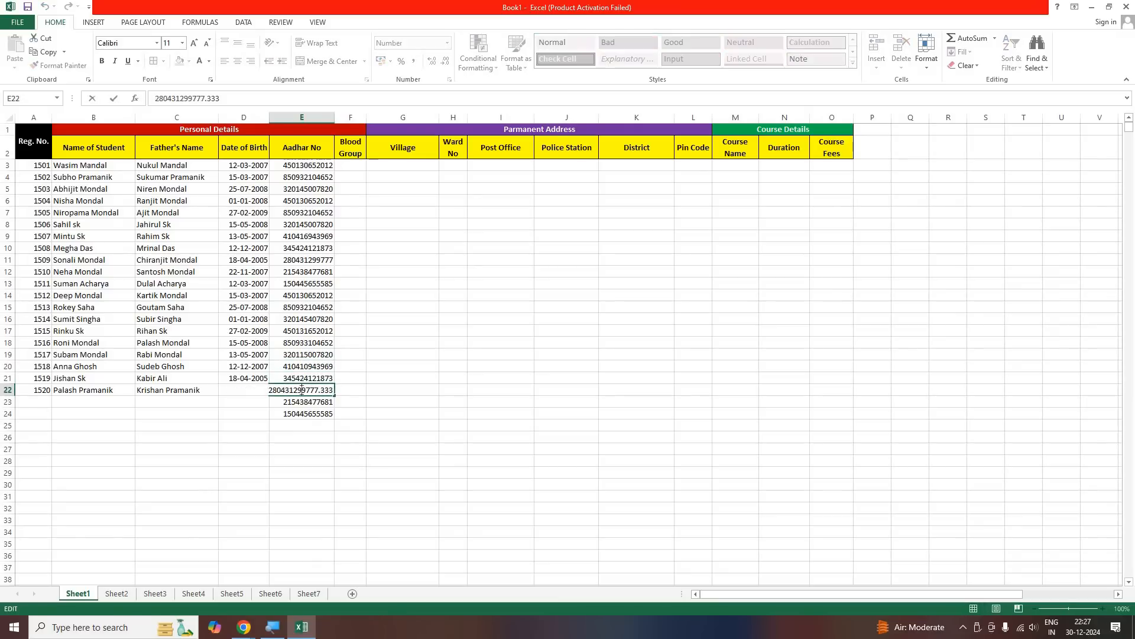
key(BackSpace)
text(1)
key(Return)
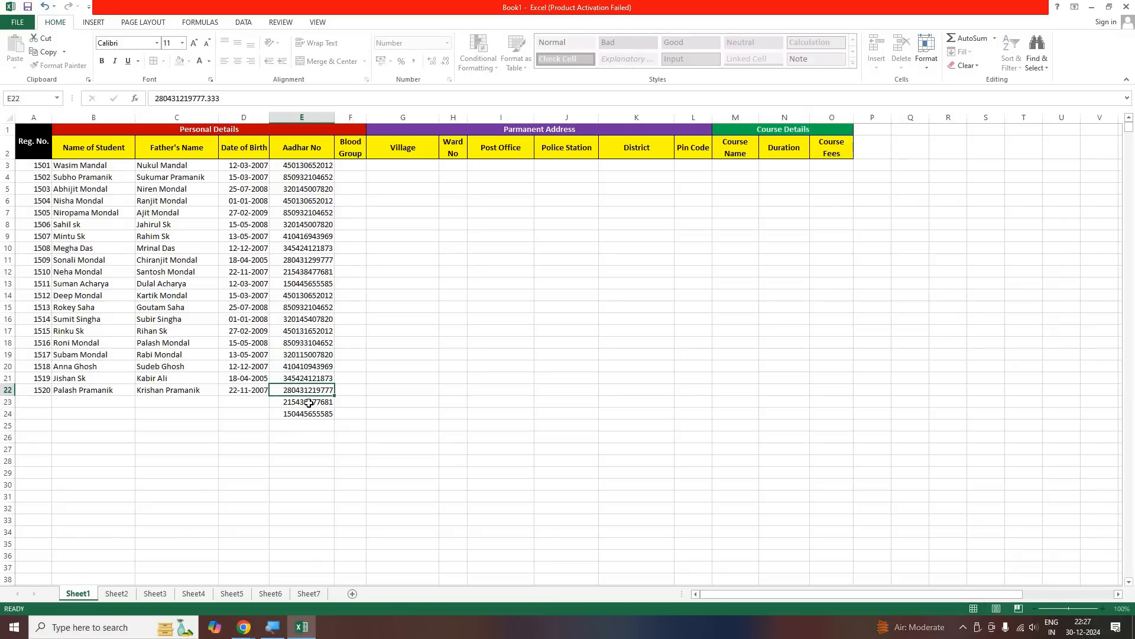
double_click(309, 403)
key(BackSpace)
click(314, 417)
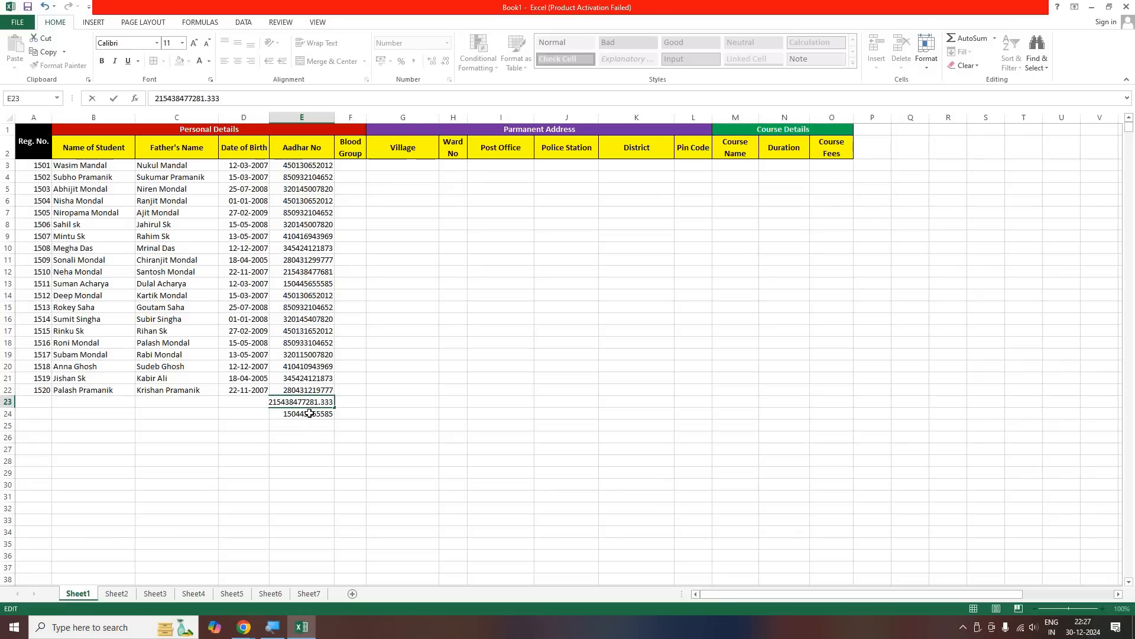
double_click(313, 417)
key(BackSpace)
text(085.333)
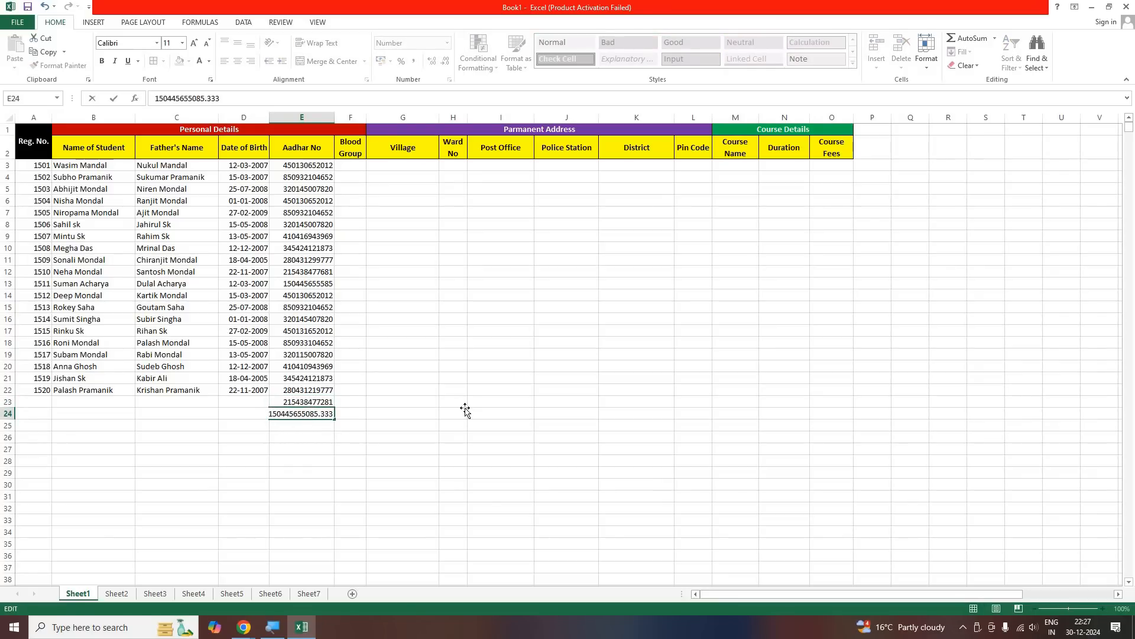
key(Return)
click(464, 410)
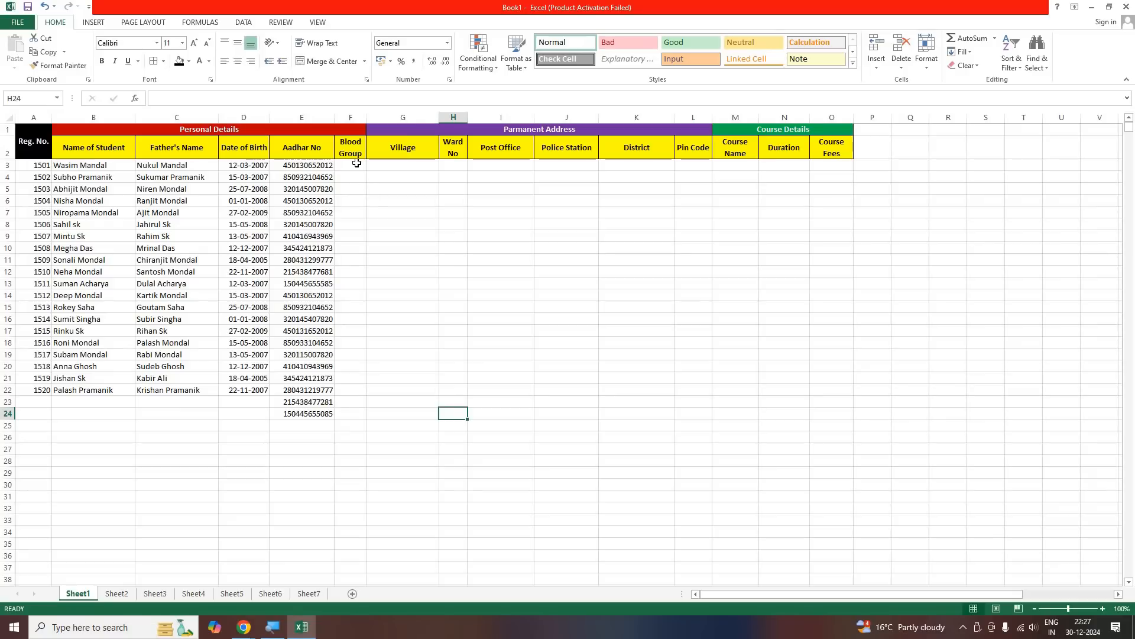
Enter the blood groups AB+, B+ and B+ for the first three students in F3:F5
key(ctrl+Home)
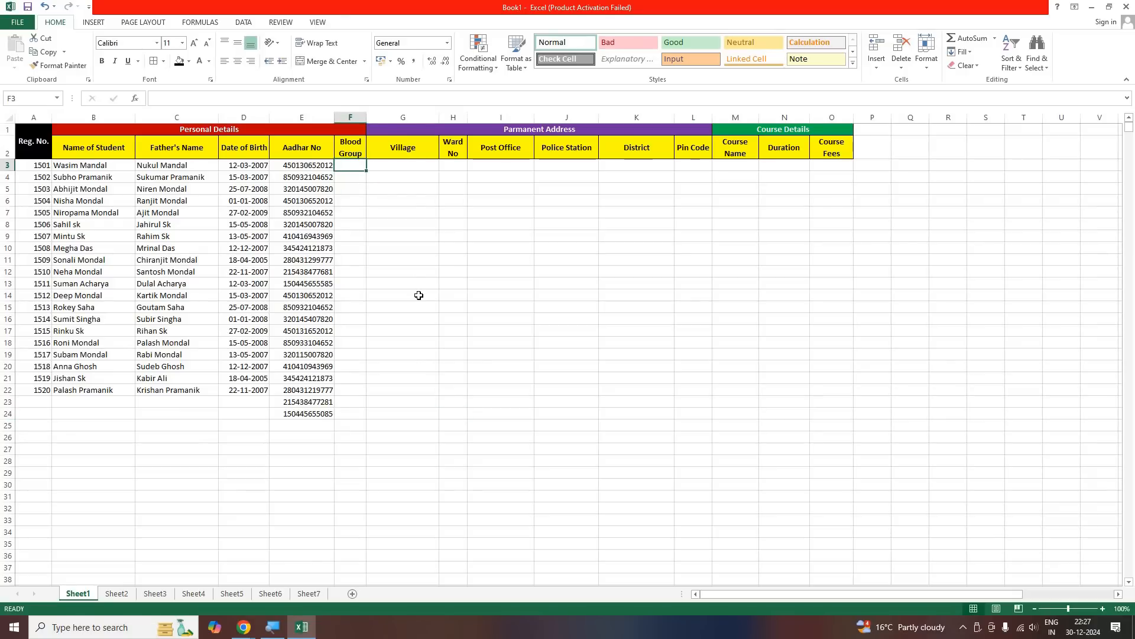
text(AB+)
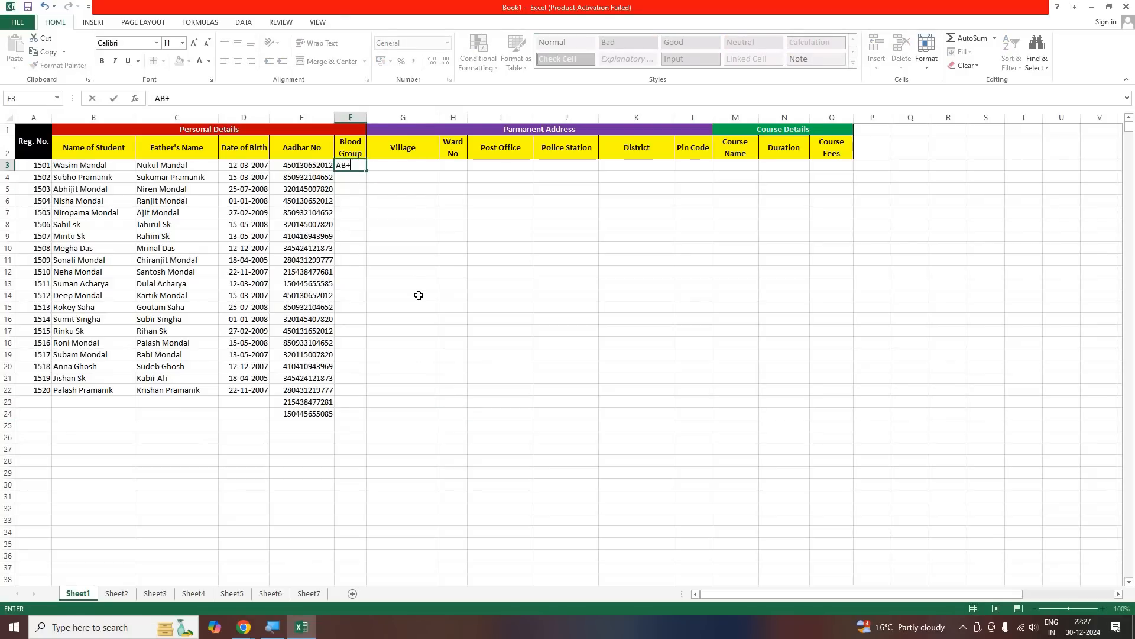
key(Return)
text(B+)
key(Return)
text(B)
key(Return)
key(Up)
key(F2)
text(+)
key(Return)
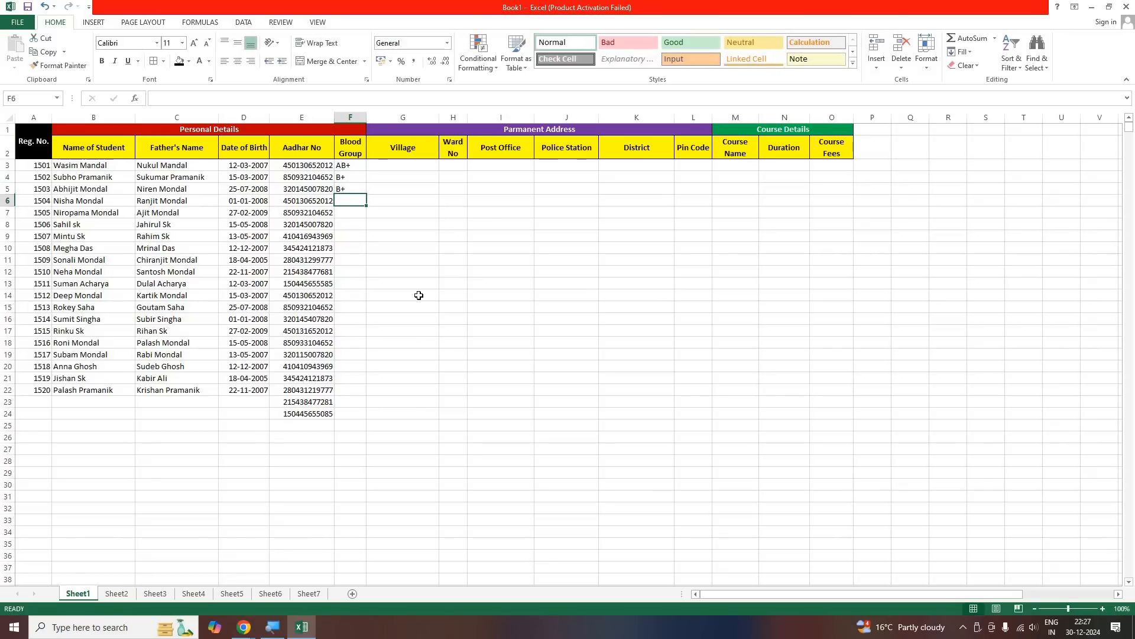
Enter the blood groups AB- in F6 and B+ in F7
text(AB-)
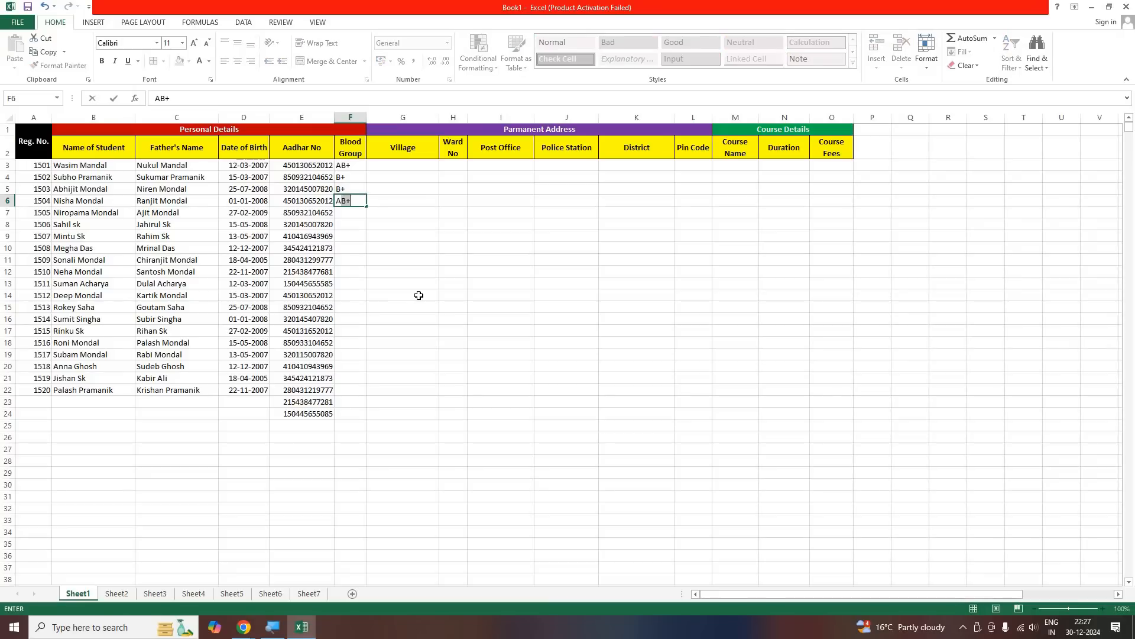
key(Return)
text(B+)
key(Return)
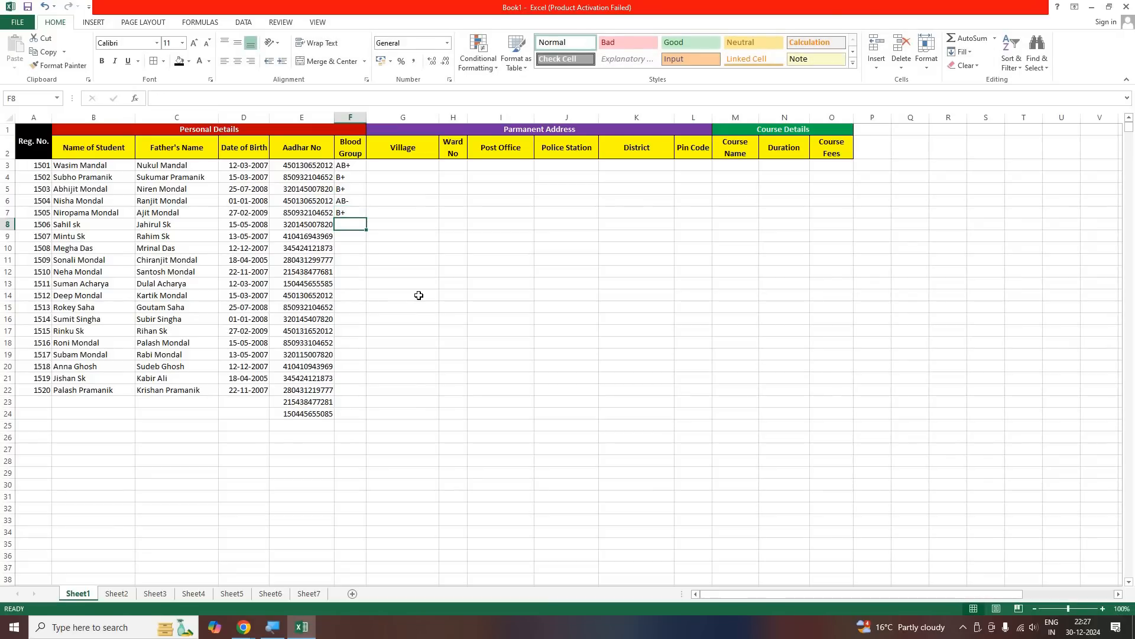
key(Up)
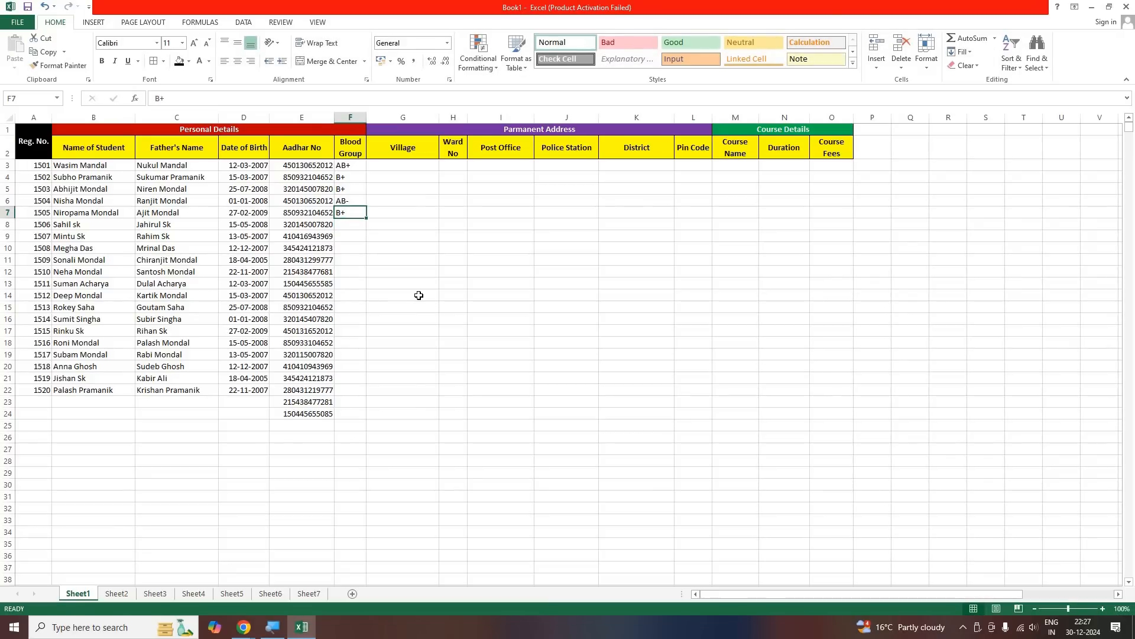
key(Down)
Enter the blood groups O-, O+ and AB+ in F8:F10
text(O-)
key(Return)
text(O+)
key(Return)
text(AB+)
key(Return)
Enter the blood groups AB- in F11 and B+ in F12, and repeat the F3:F12 entries down to F24
text(AB-)
key(Return)
text(B)
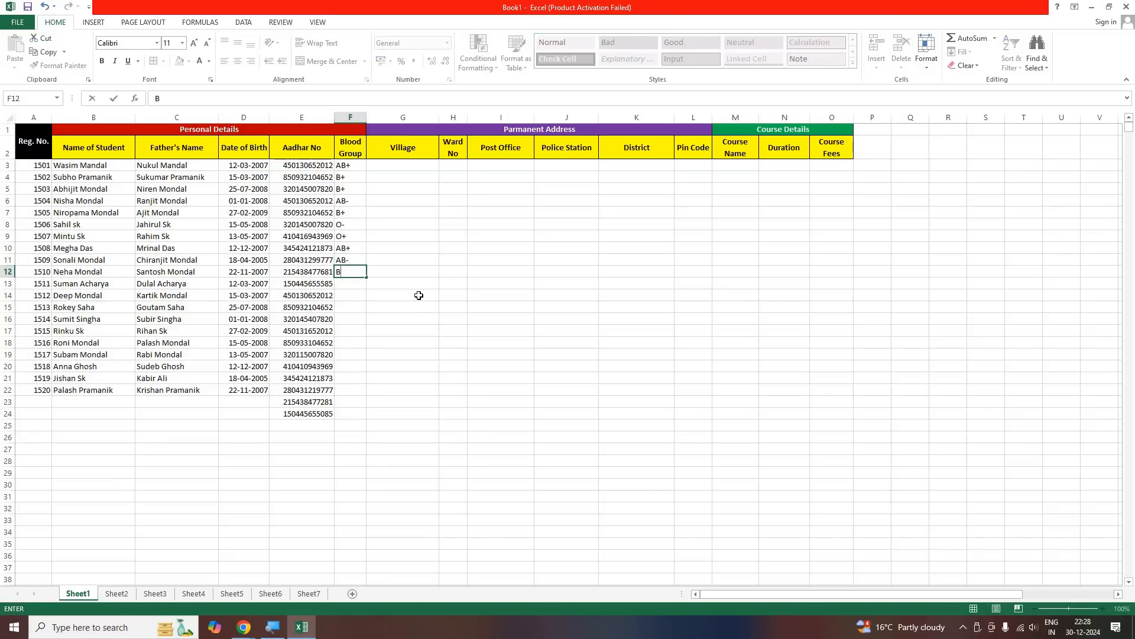
text(+)
key(Return)
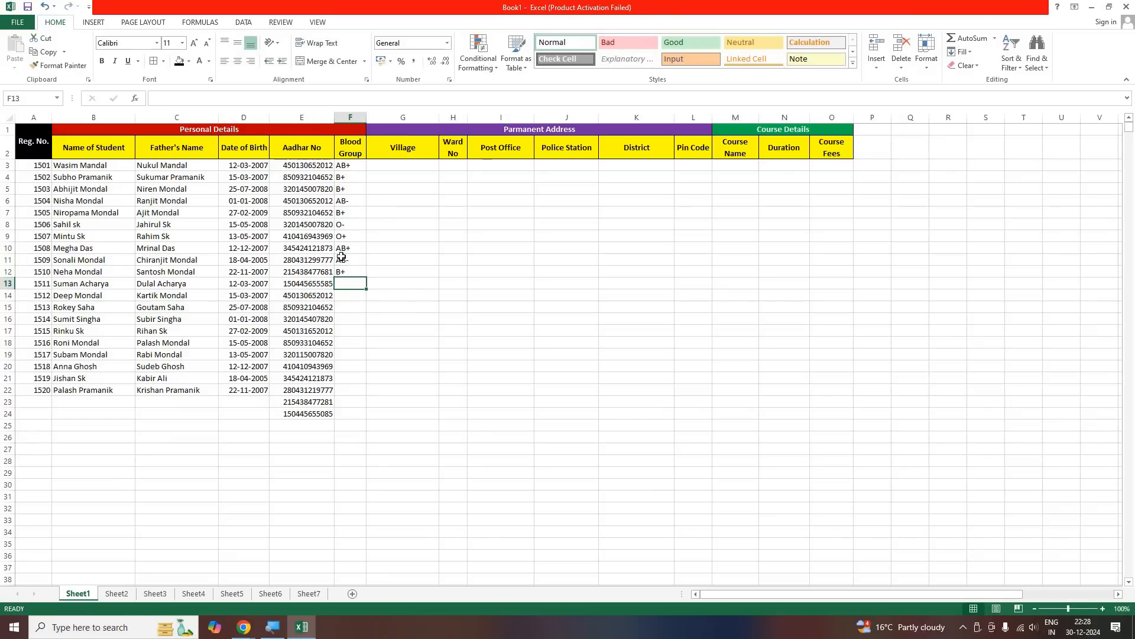
drag(350, 165, 355, 414)
click(453, 413)
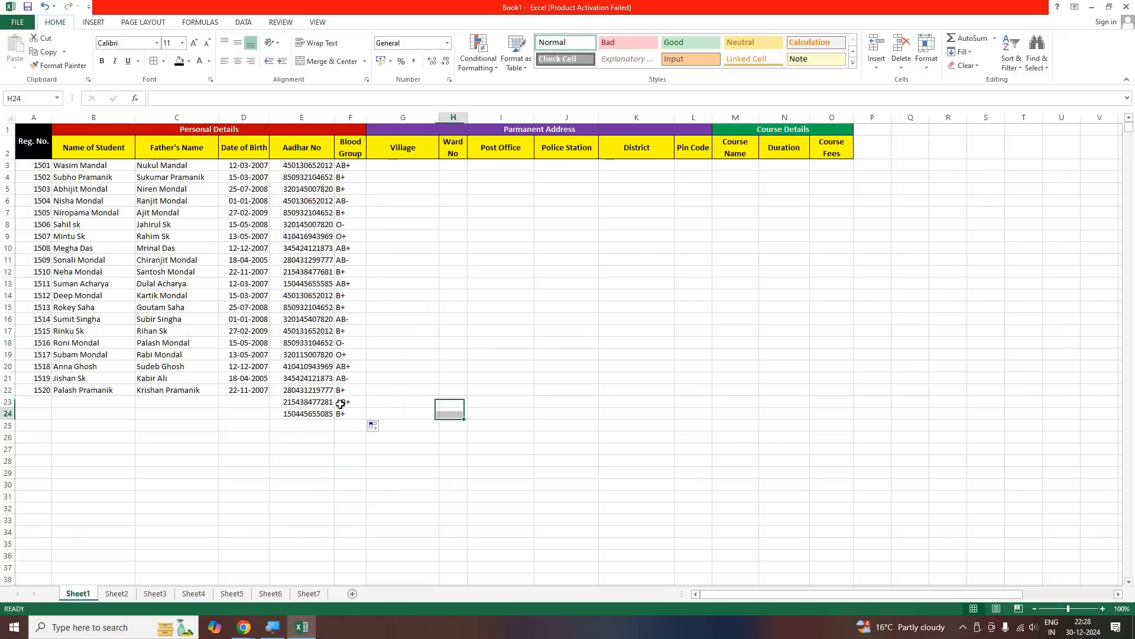
Enter Bus Stand as the village for the first two students in G3:G4
click(403, 167)
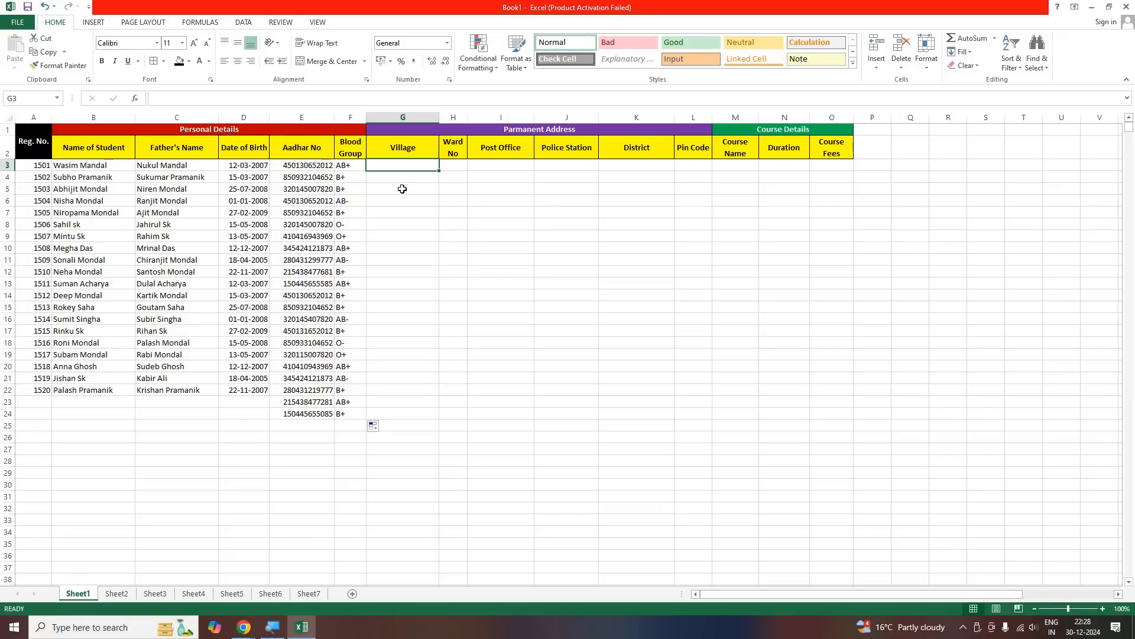
text(b)
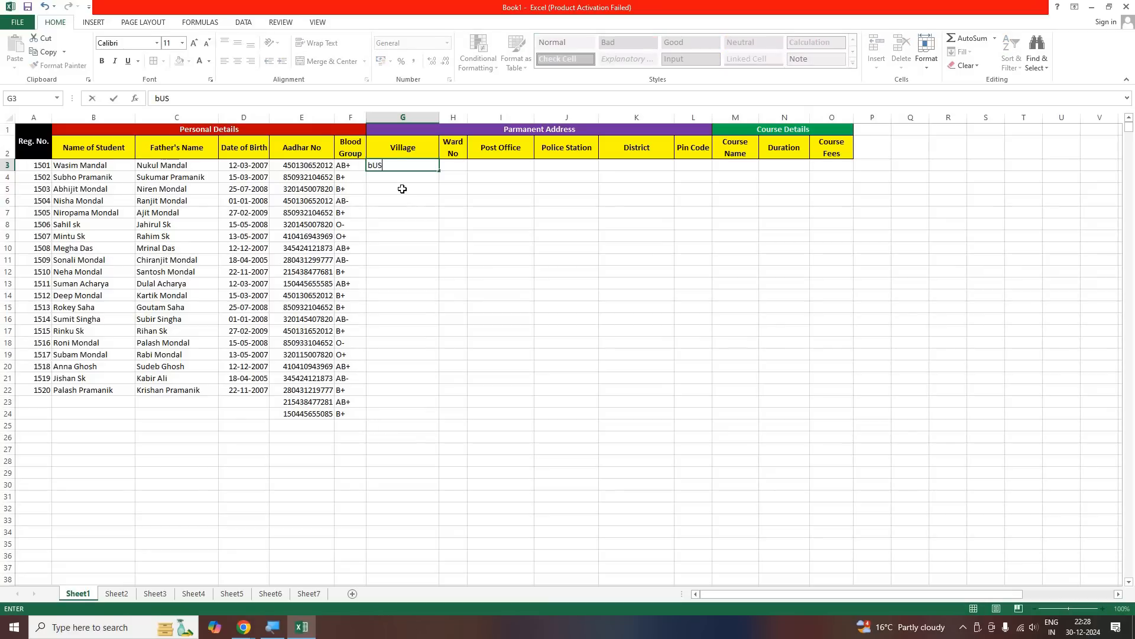
key(BackSpace)
text(Bus Stand)
key(Return)
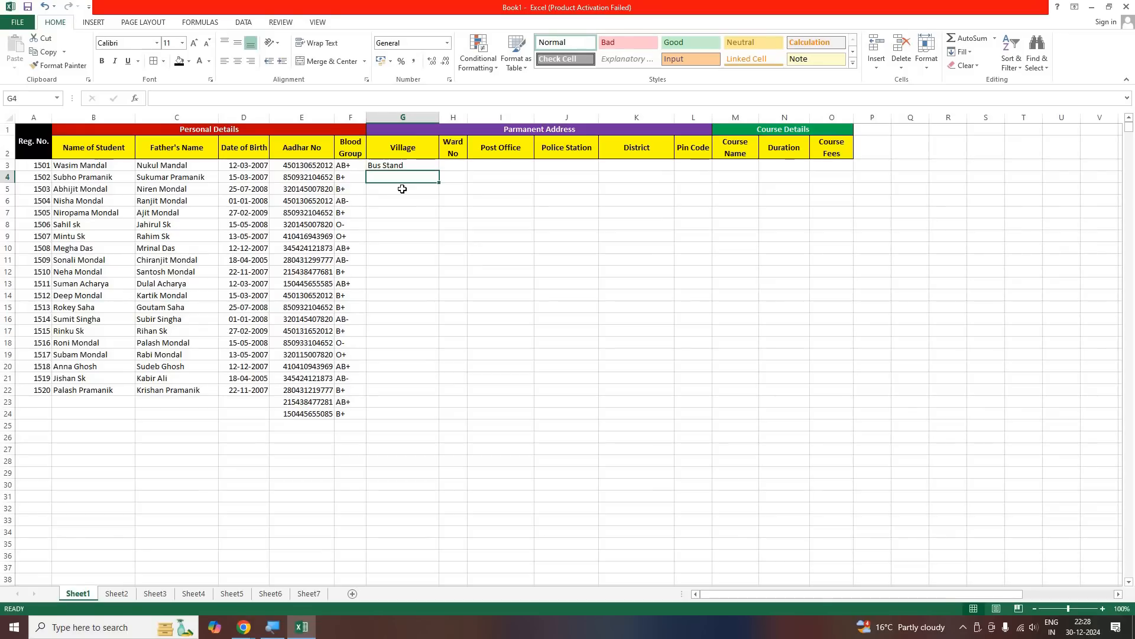
text(bus Stand)
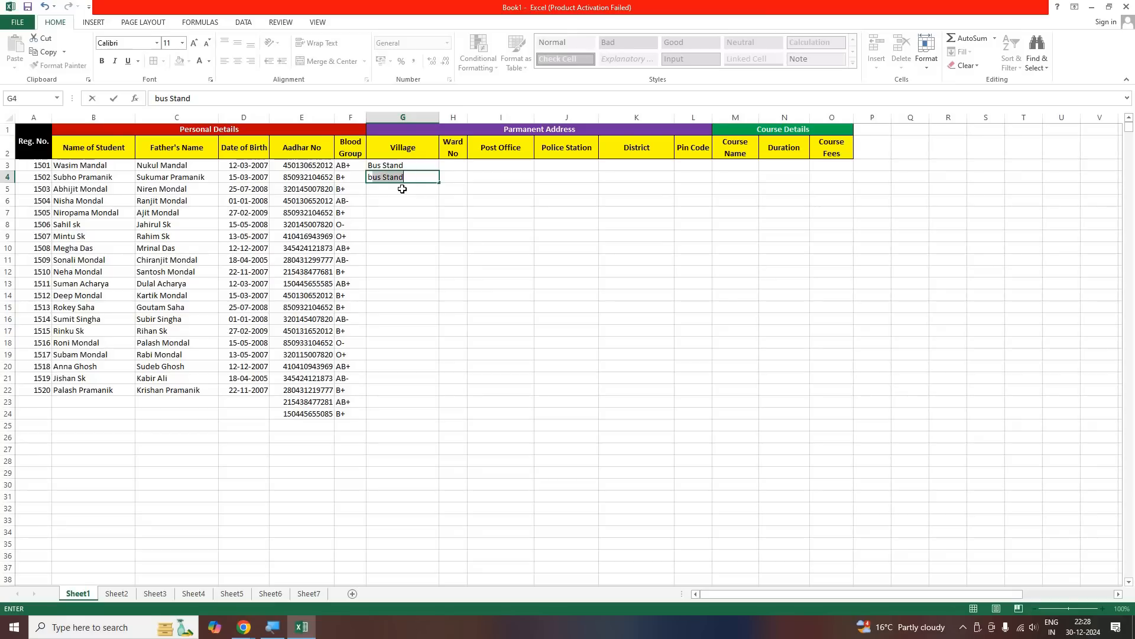
key(Return)
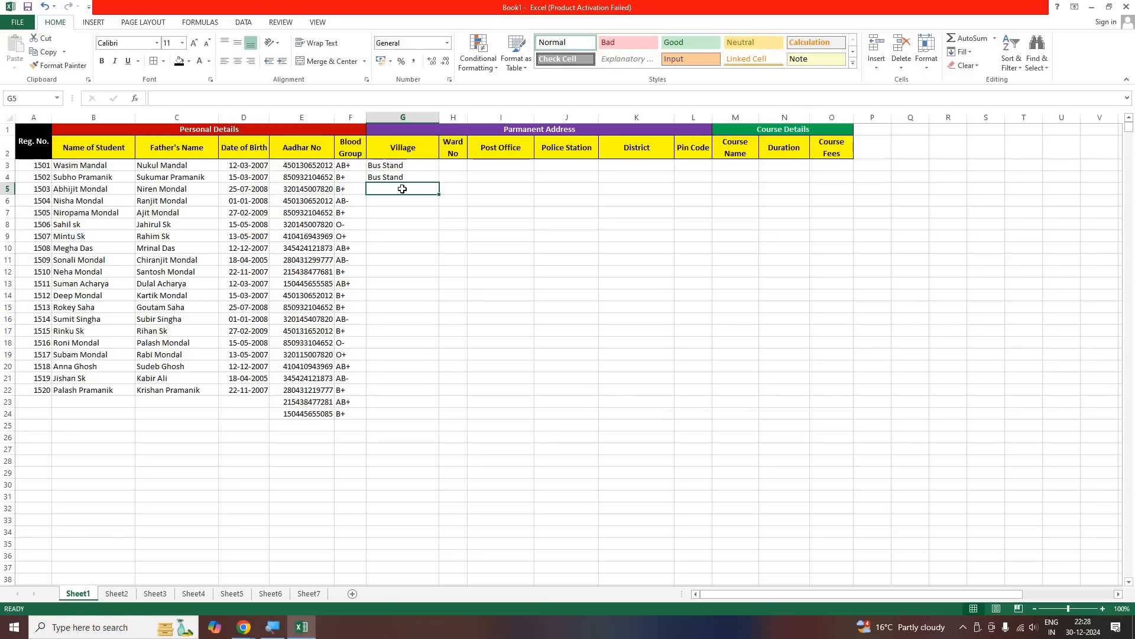
Enter the villages Goruhat in G5 and Lalpur in G6
text(Goruhat)
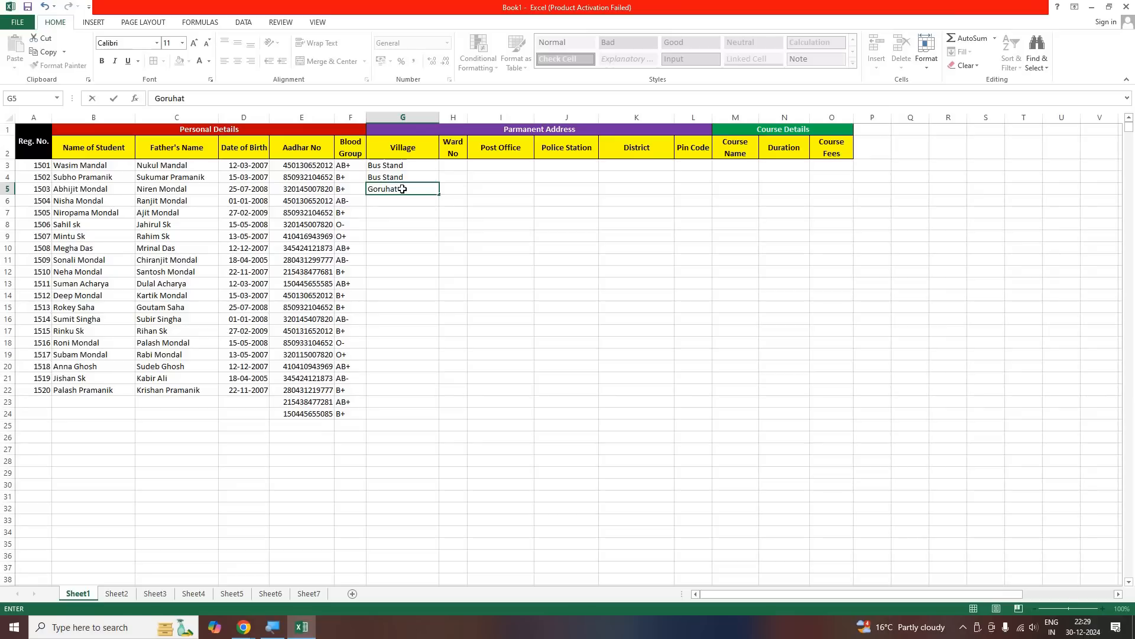
key(Return)
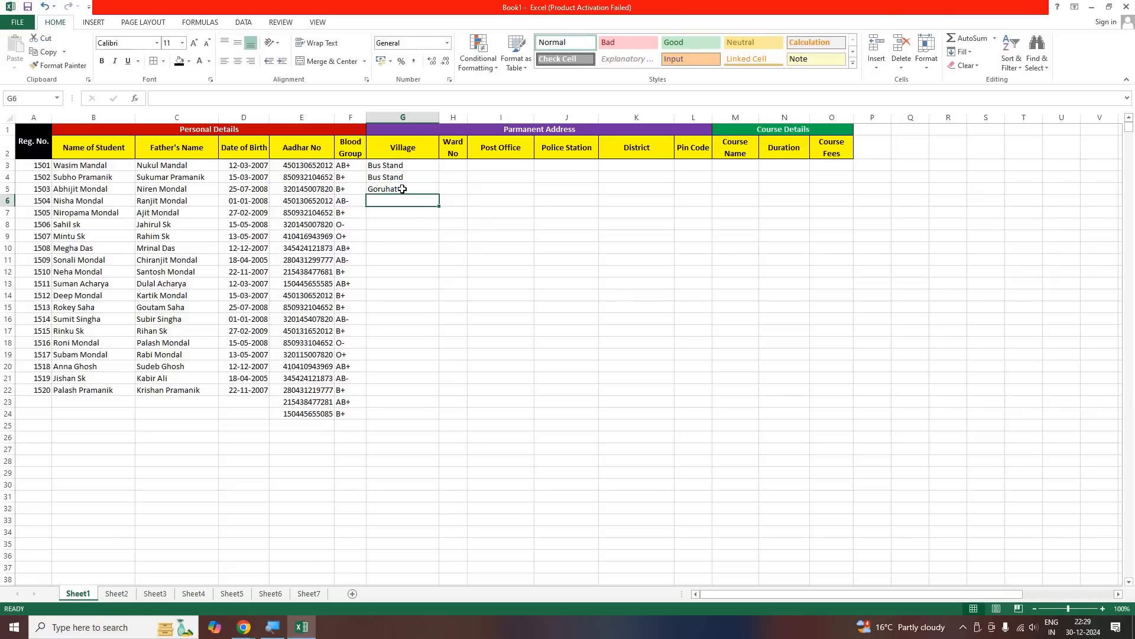
text(Lalpur)
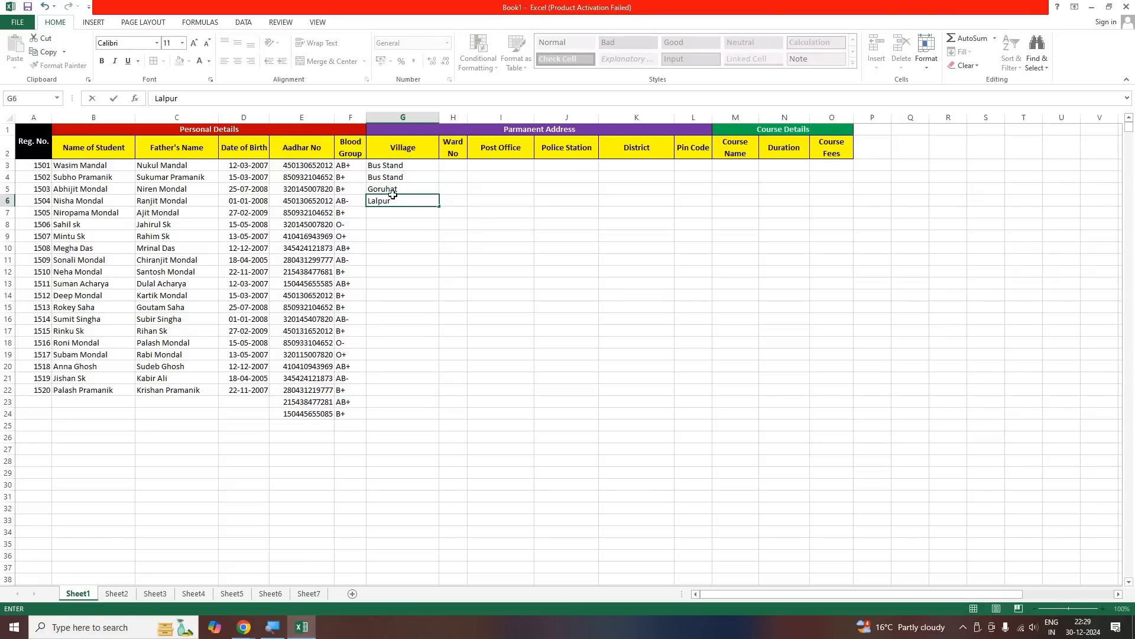
key(Return)
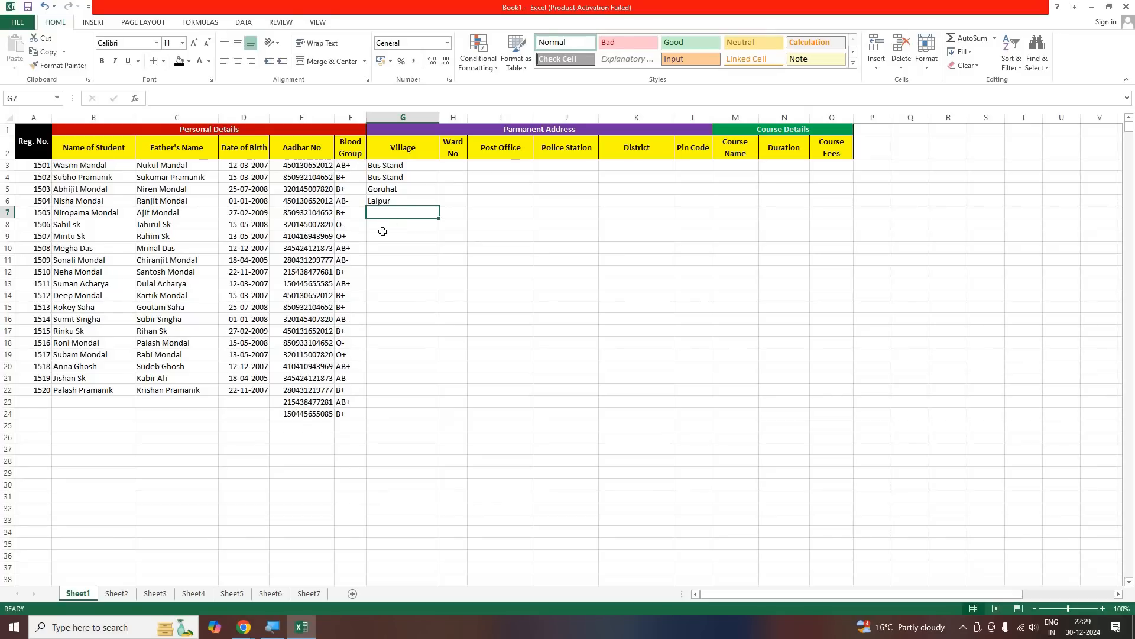
Enter the villages Bus Stand in G7 and Goruhat in G8:G9
text(B)
key(Return)
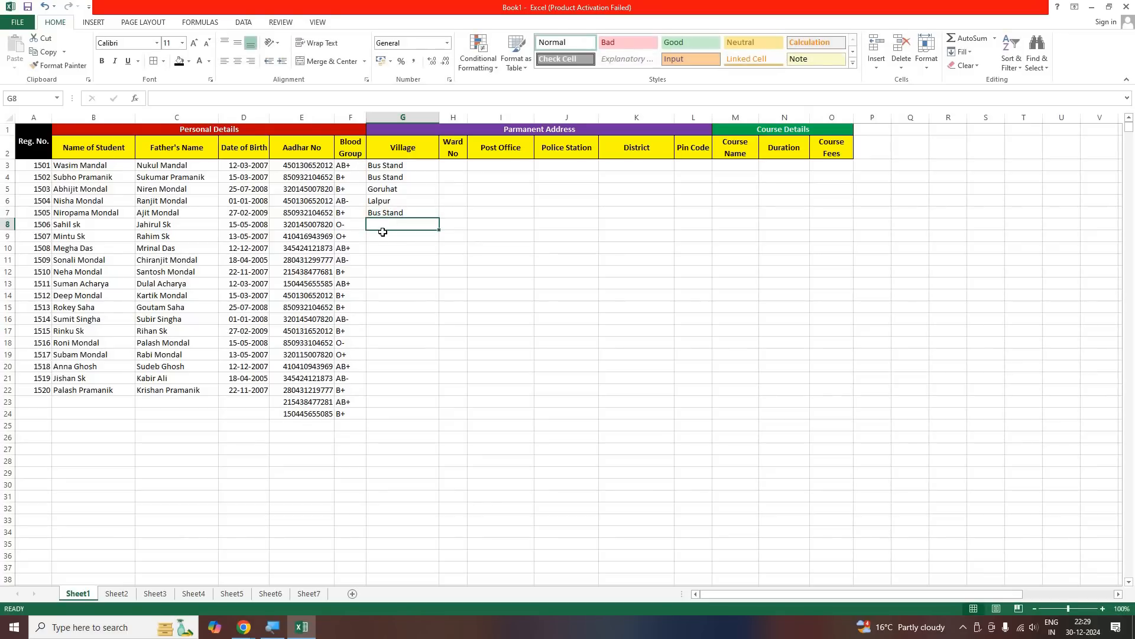
text(G)
key(Return)
text(G)
key(Return)
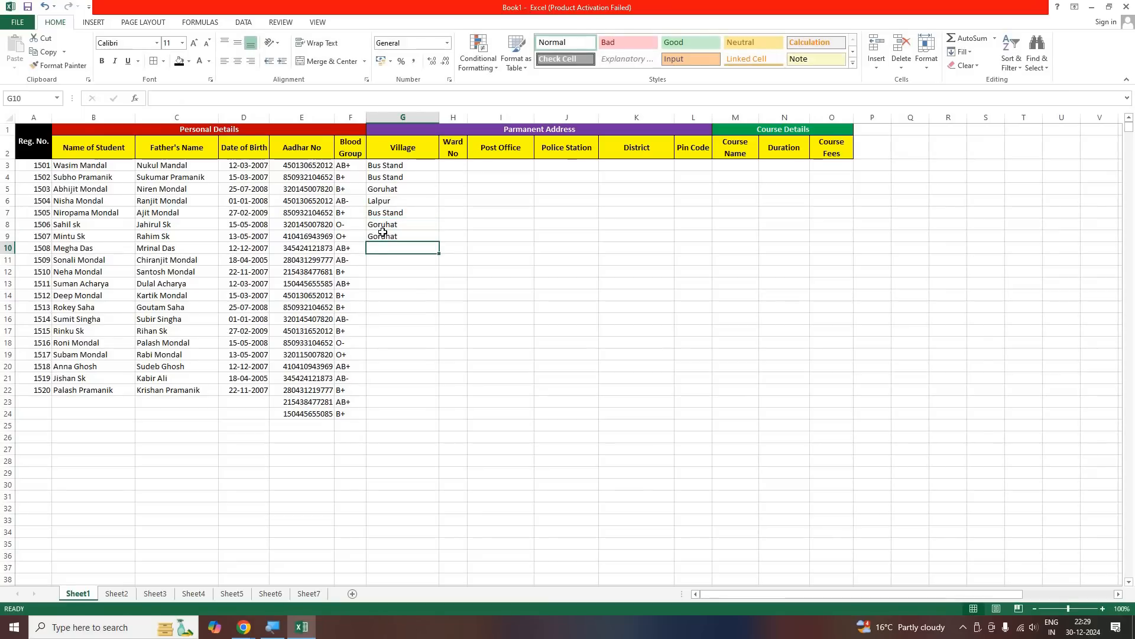
Enter Lalpur as the village in G10:G12
text(lpur)
key(Return)
text(ll)
key(Return)
key(Up)
text(l)
key(Return)
text(l)
key(Return)
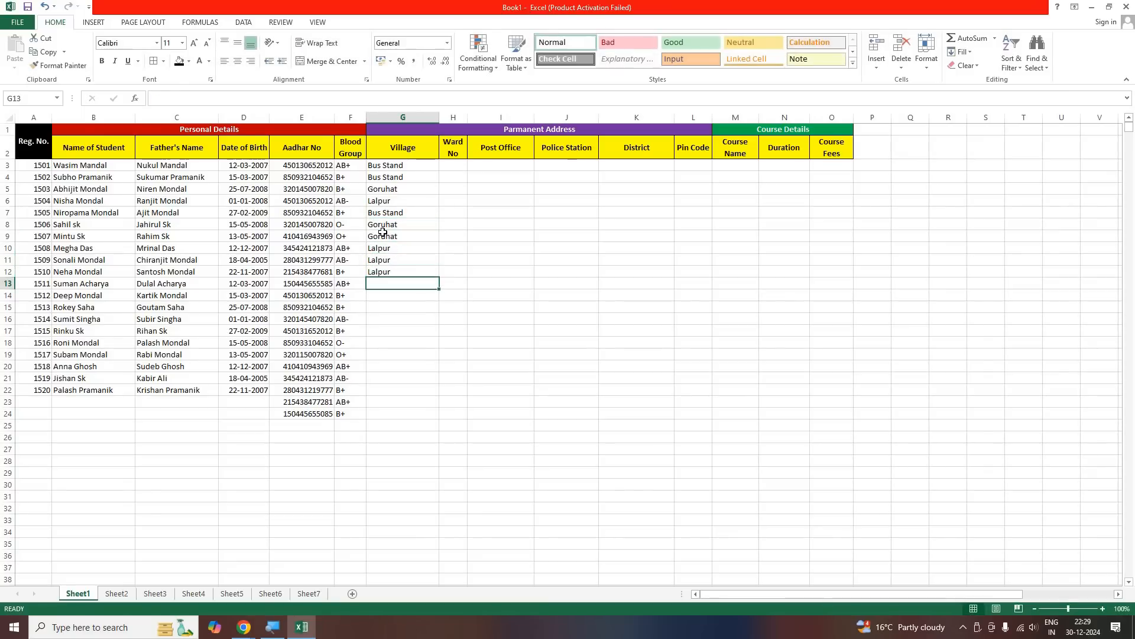
Enter the villages Bus Stand in G13 and Thankurpara in G14
text(bus Stand)
key(Return)
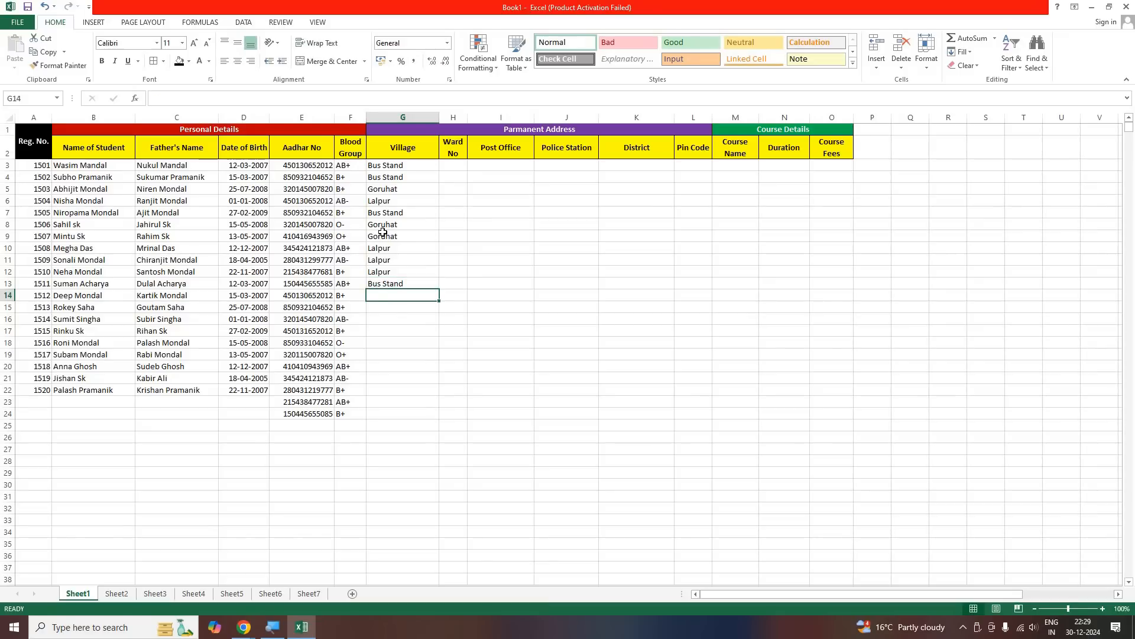
text(Thankur)
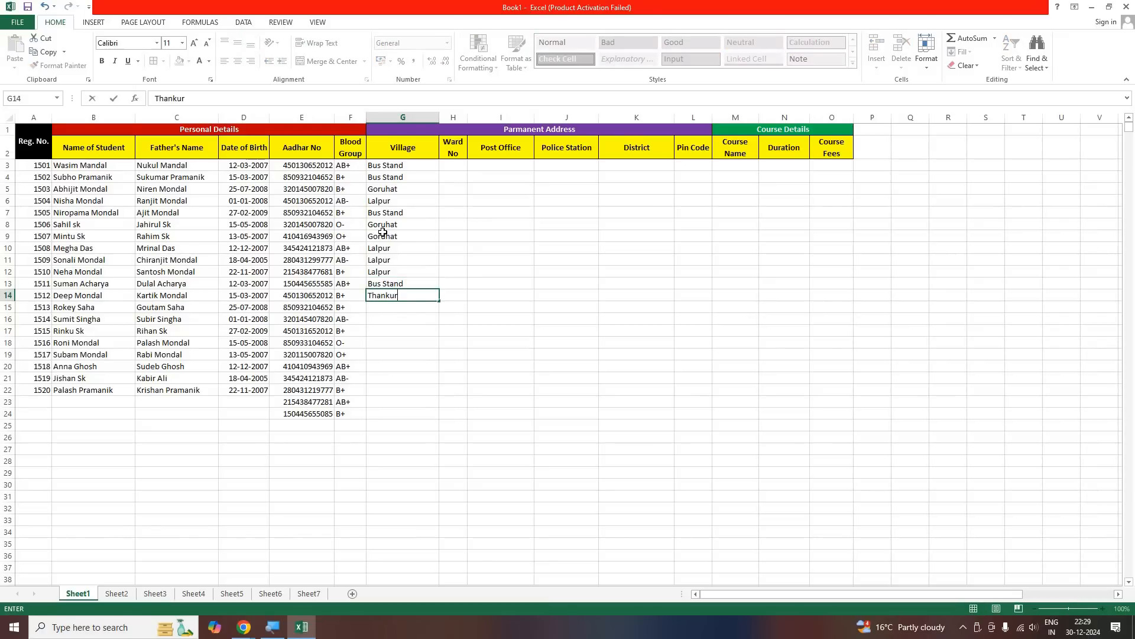
text(para)
key(Return)
Enter Ghoshpara as the village in G15:G16
text(G)
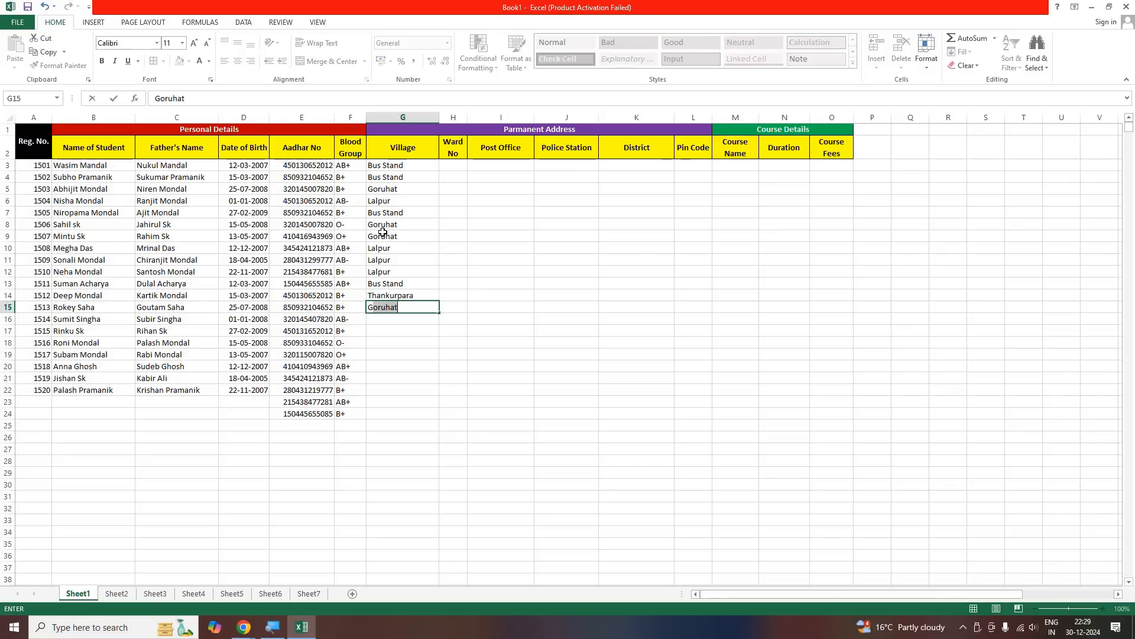
text(hoshpara)
key(Return)
text(g)
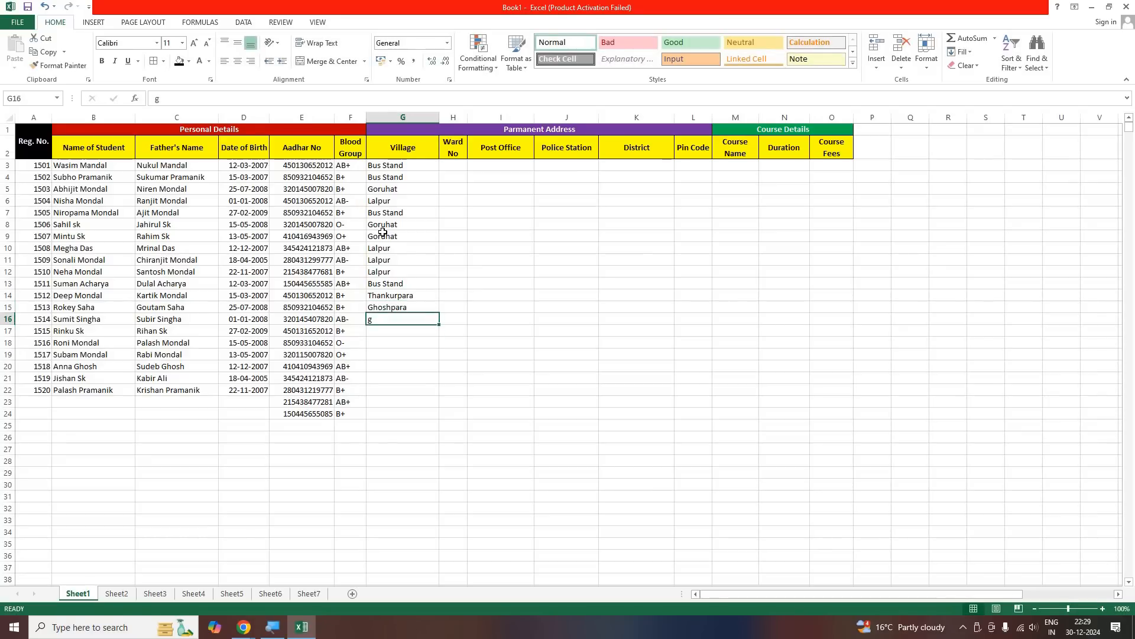
text(hoshpara)
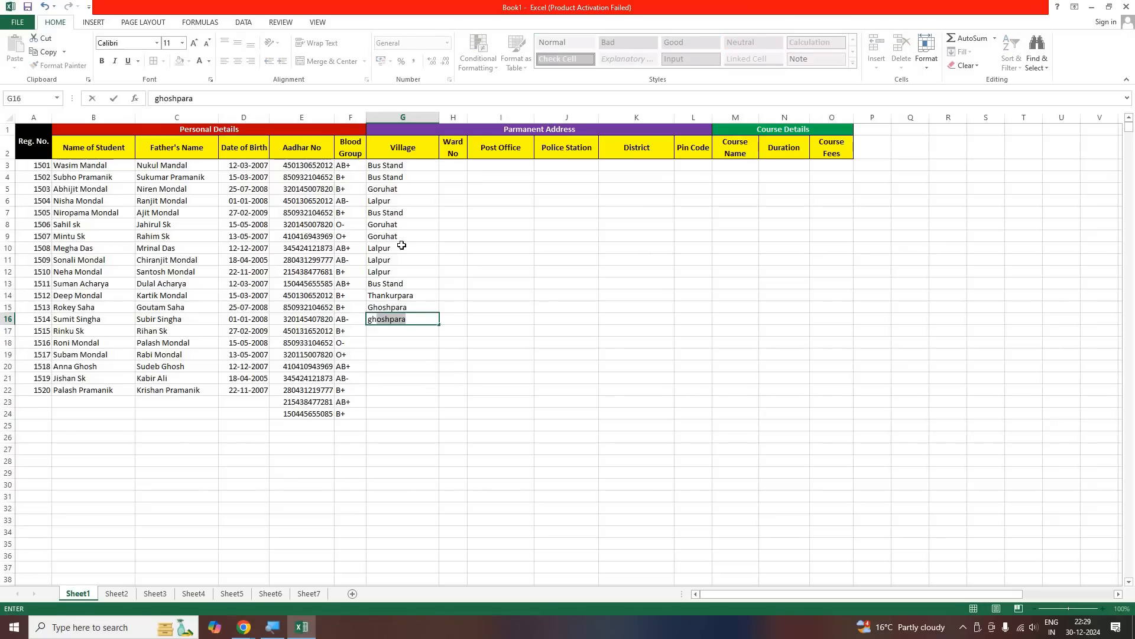
key(Return)
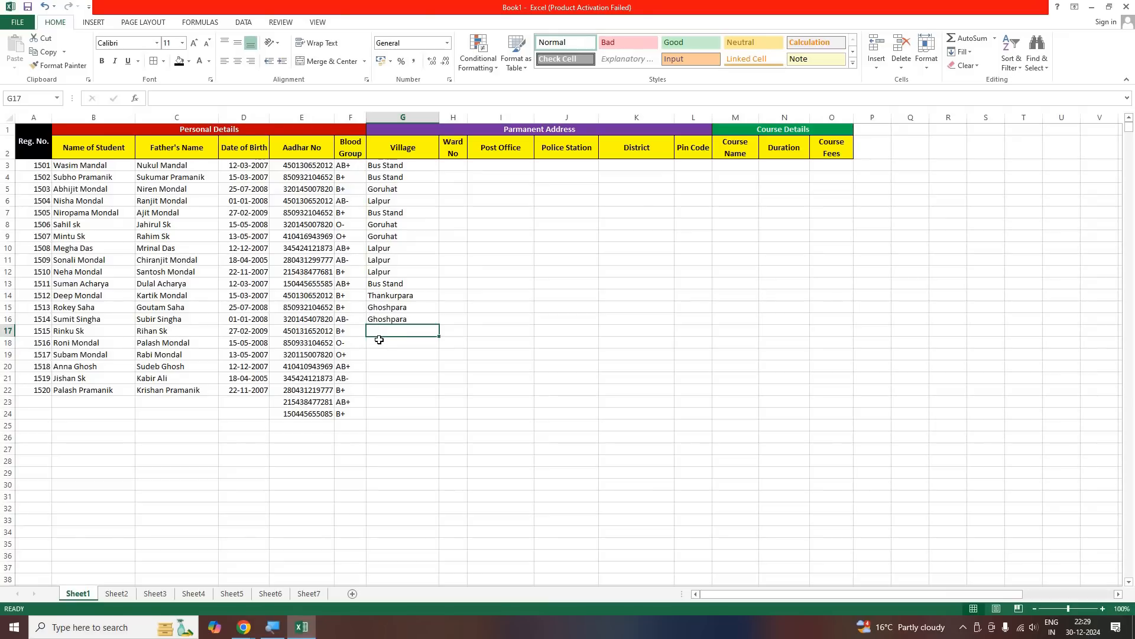
Enter Thankurpara as the village in G17:G19
text(thankurpara)
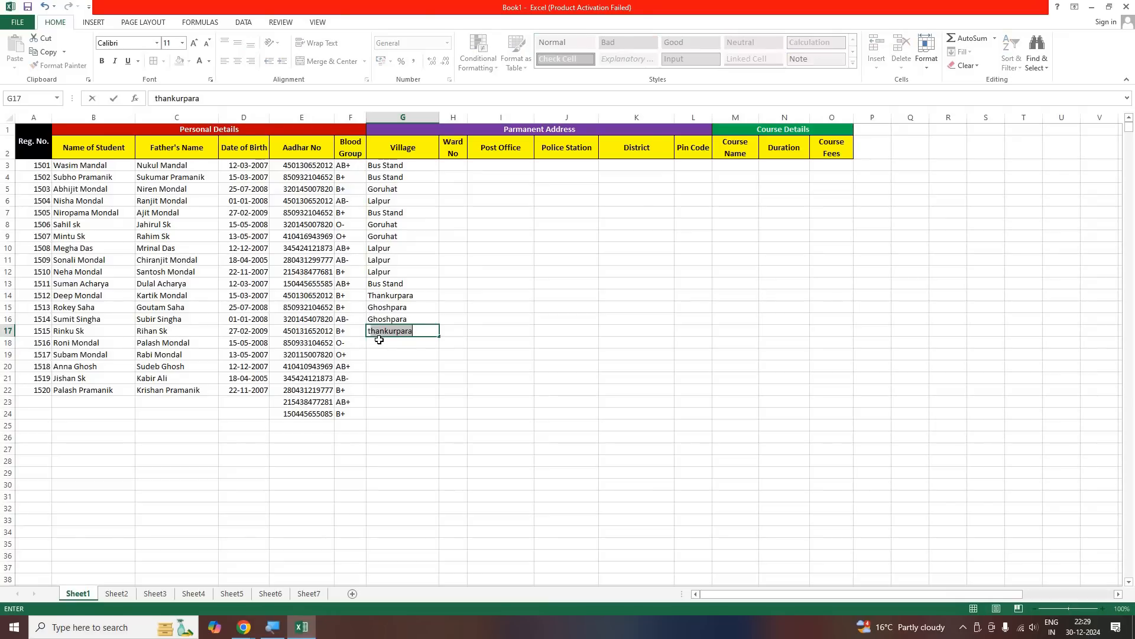
key(Return)
text(thankurpara)
key(Return)
text(th)
key(Return)
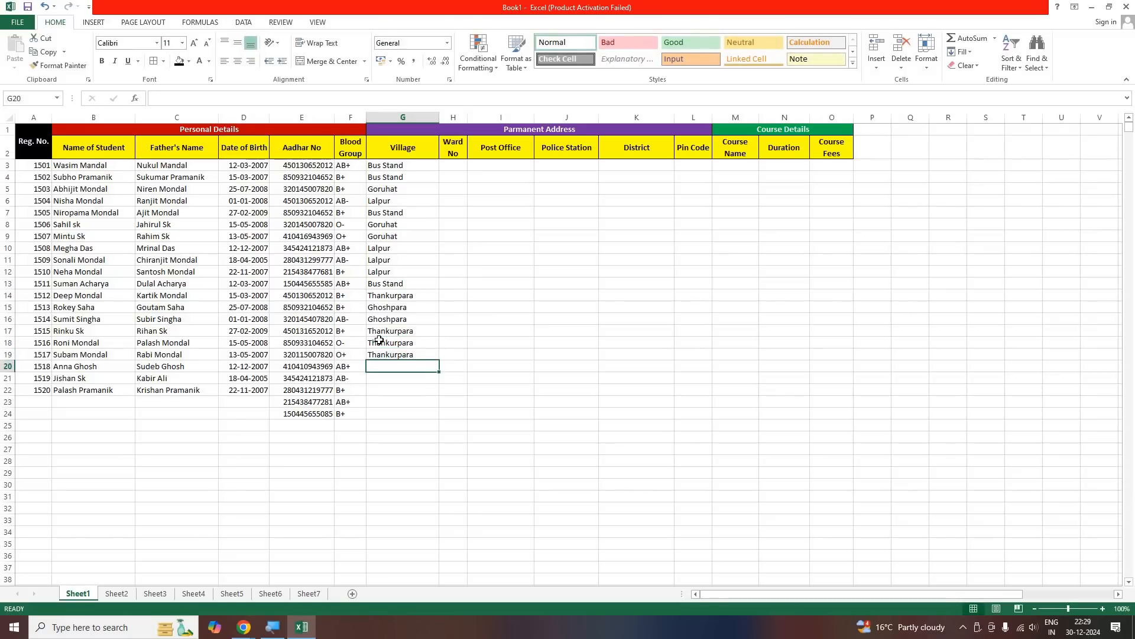
Enter the villages Goruhat in G20 and Ghoshpara in G21
text(g)
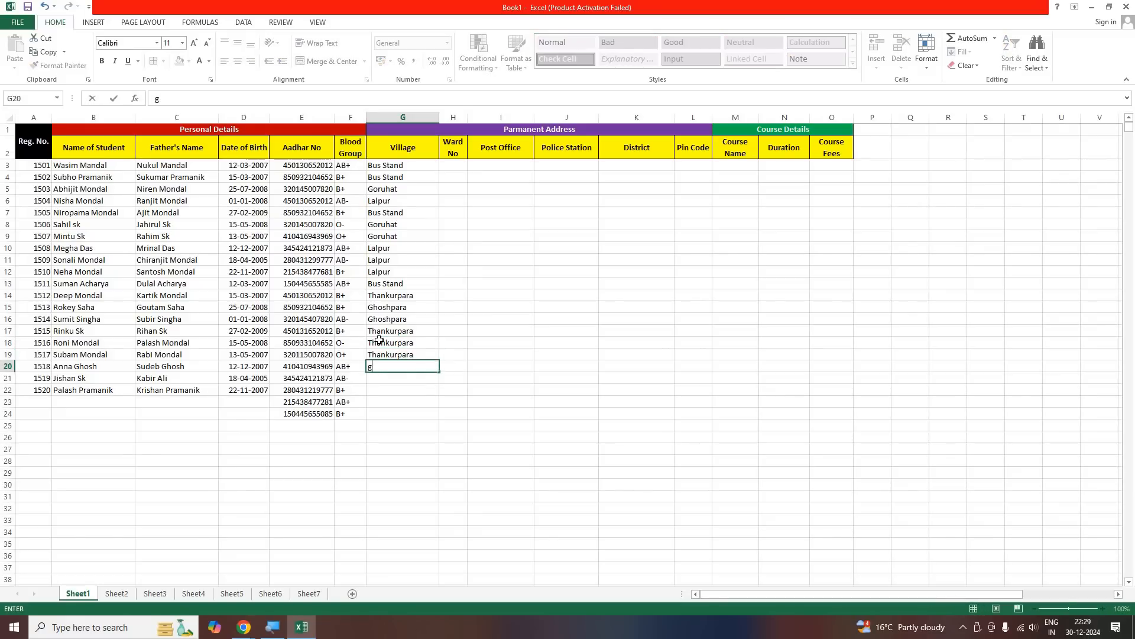
text(o)
key(Return)
text(gh)
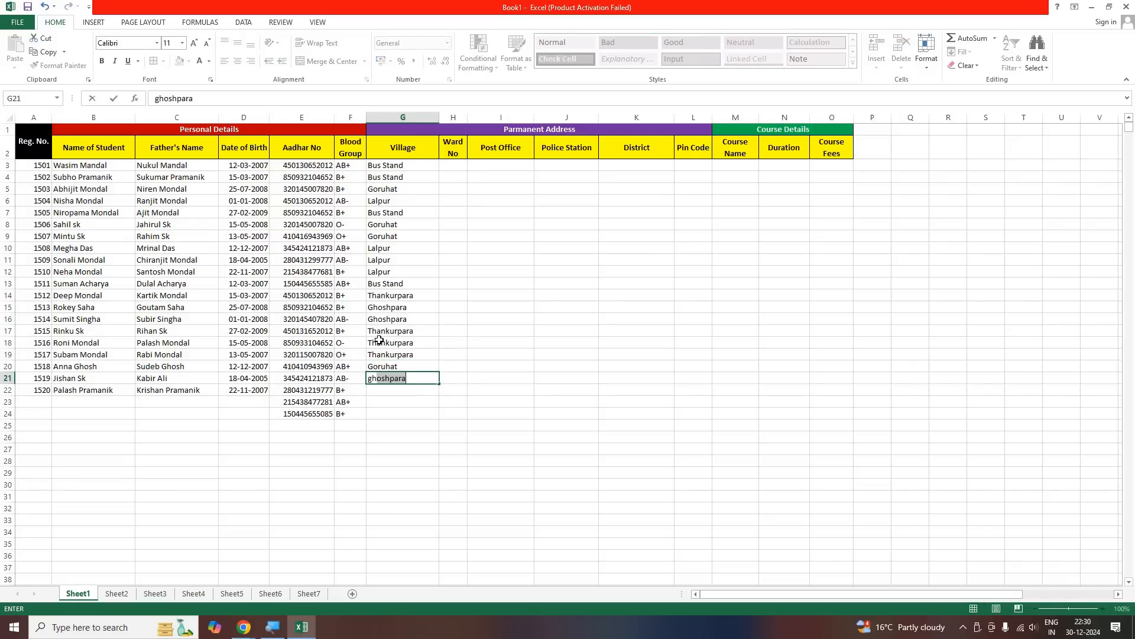
key(Return)
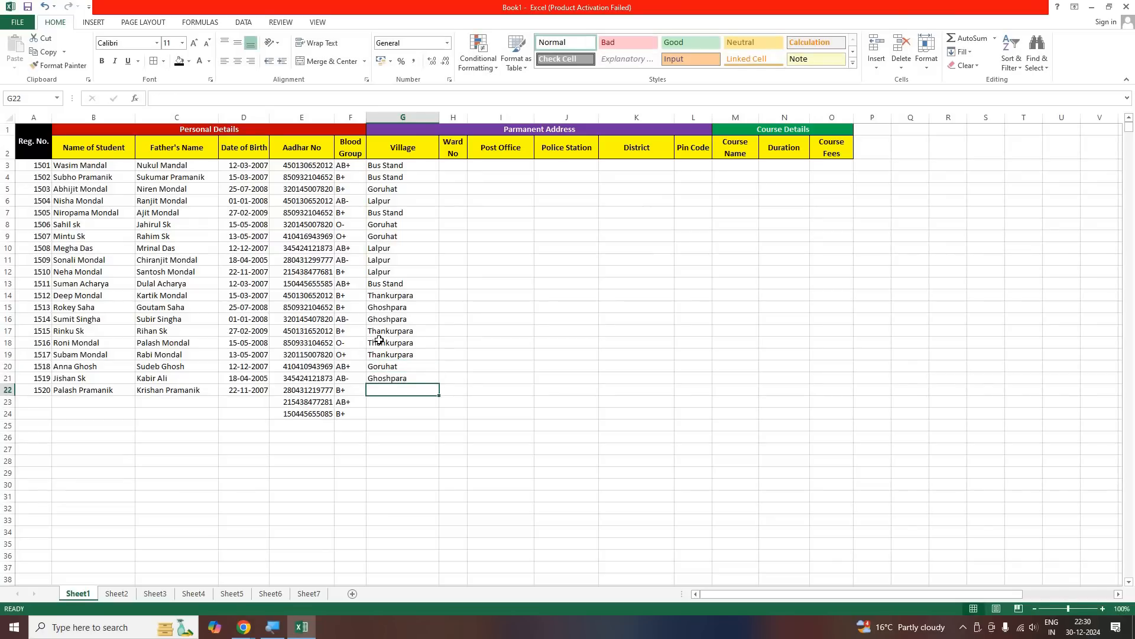
Enter the villages Lalpur in G22:G23 and Bus Stand in G24
text(lalpur)
key(Return)
text(lpur)
key(Return)
text(bus Stand)
key(Return)
click(331, 484)
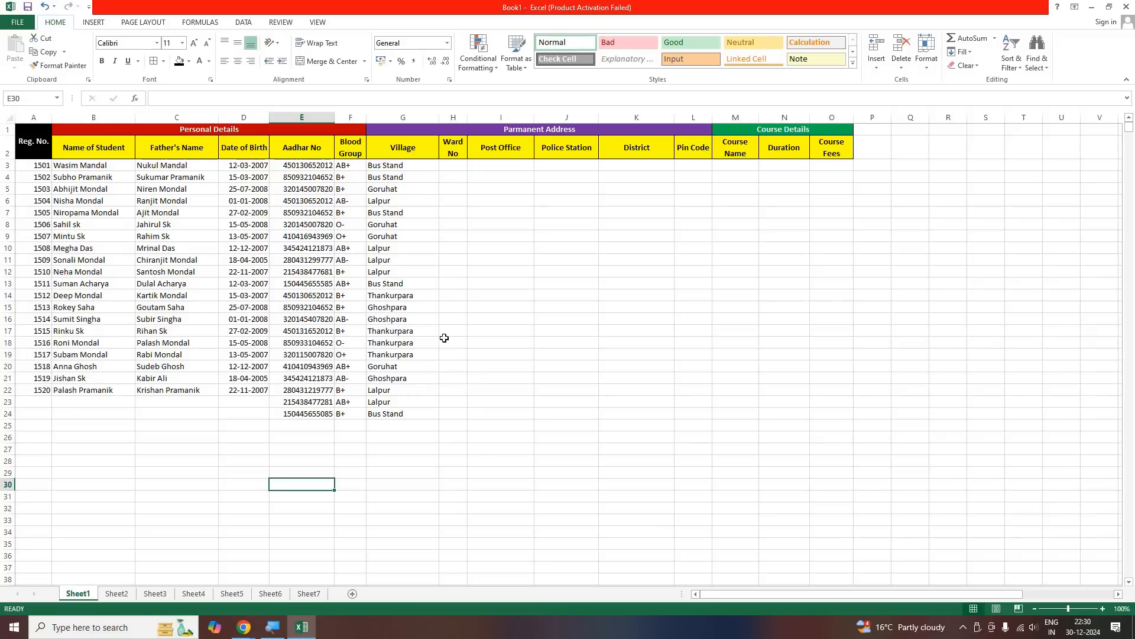
Try to enter the ward number 05 with its leading zero as a plain number in H3
key(ctrl+Home)
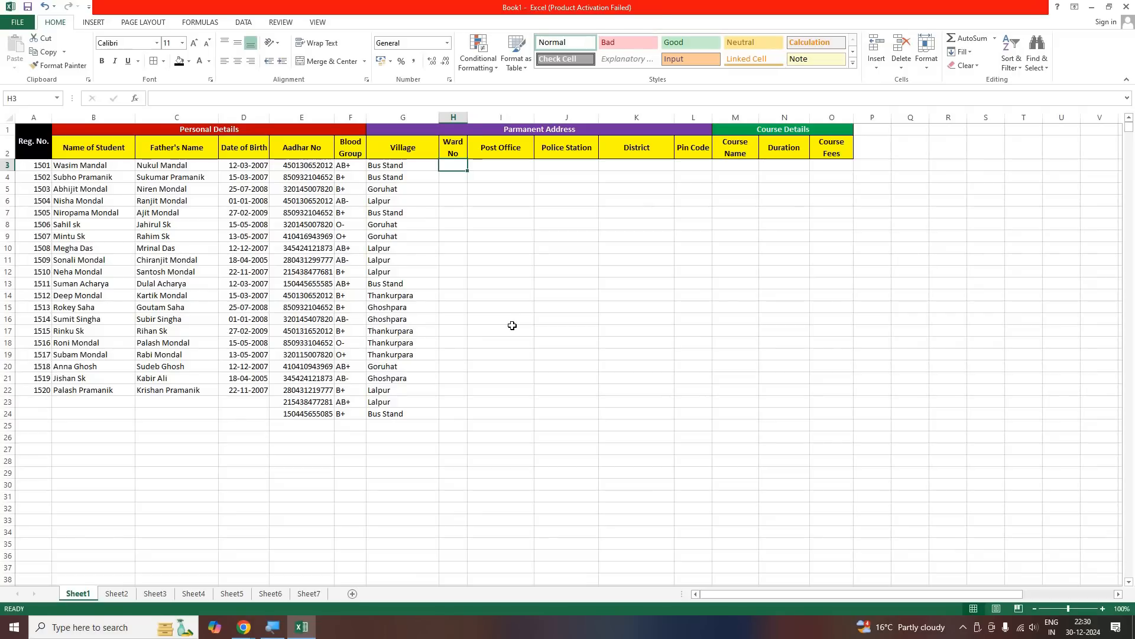
text(05)
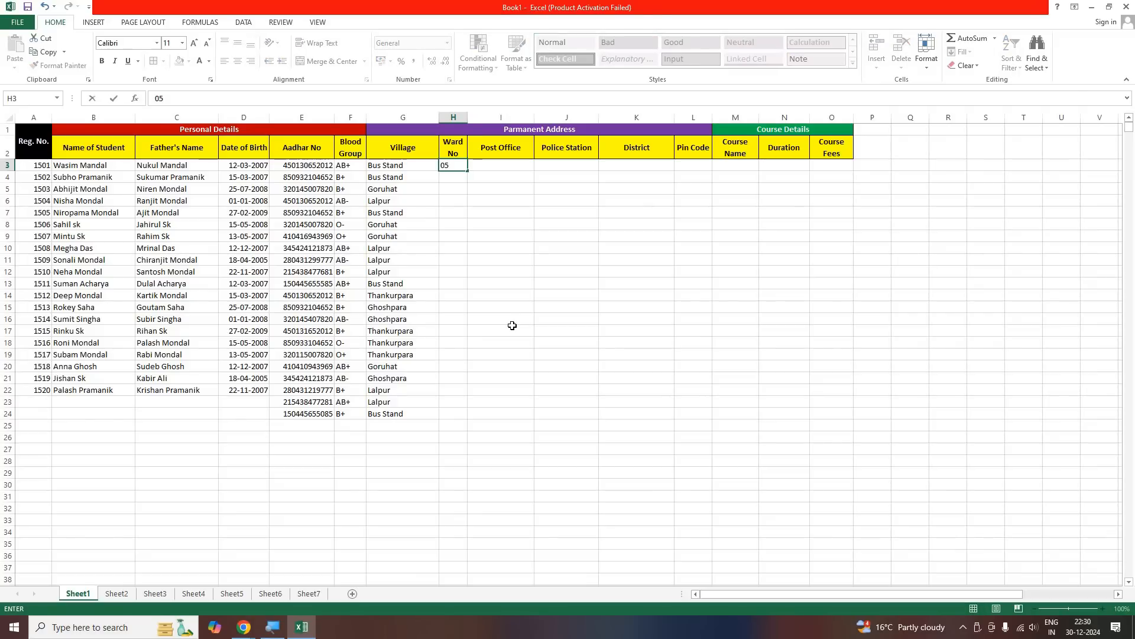
key(Return)
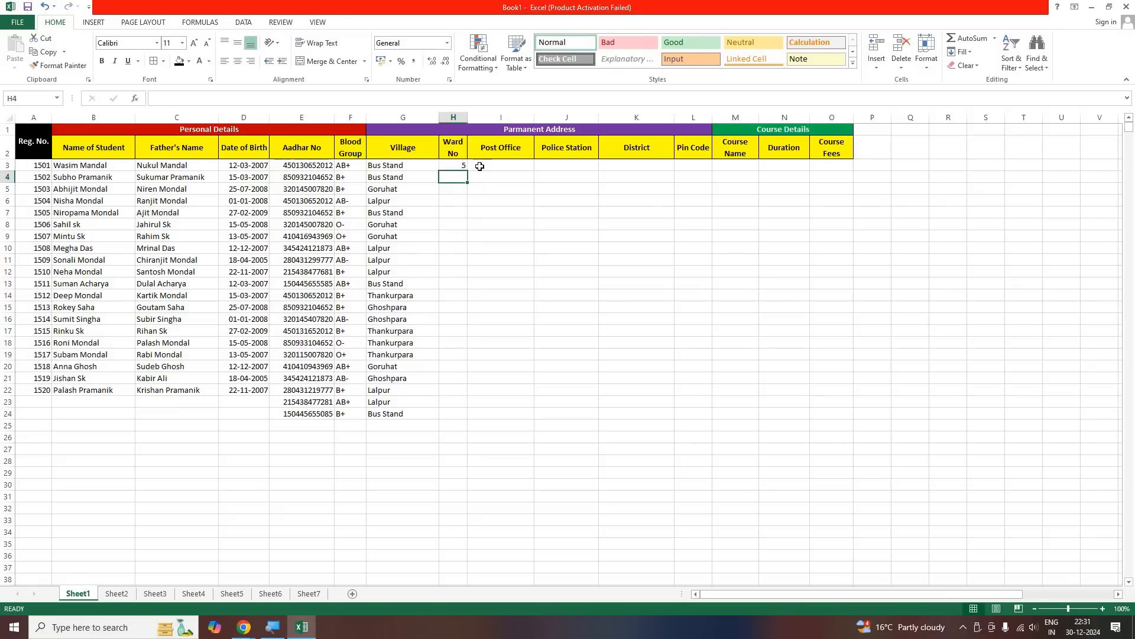
key(Up)
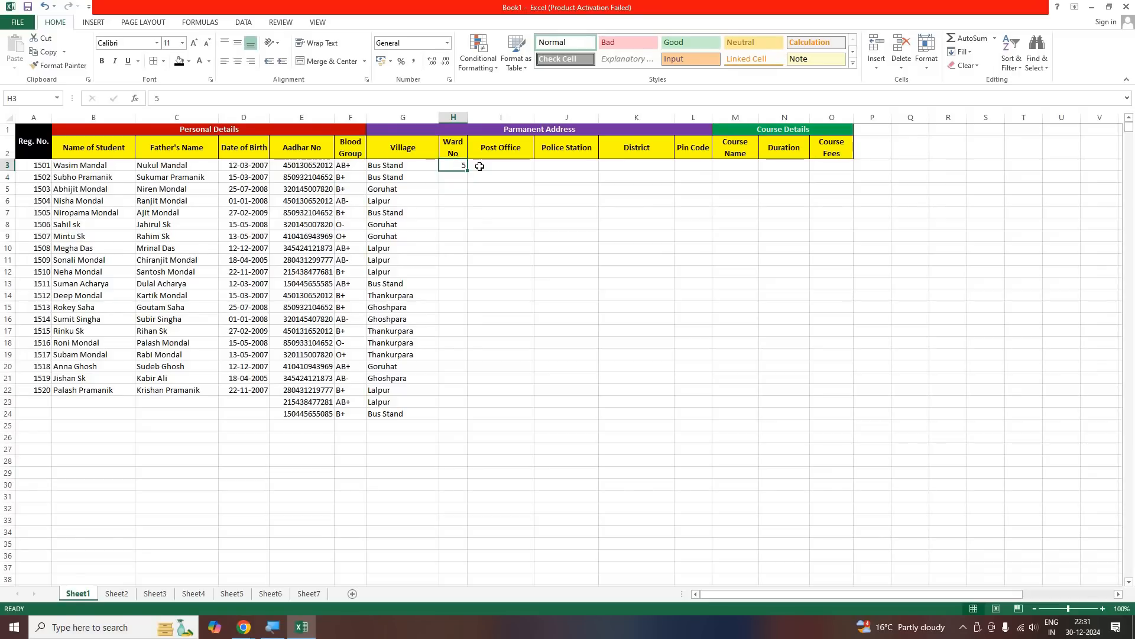
text(05)
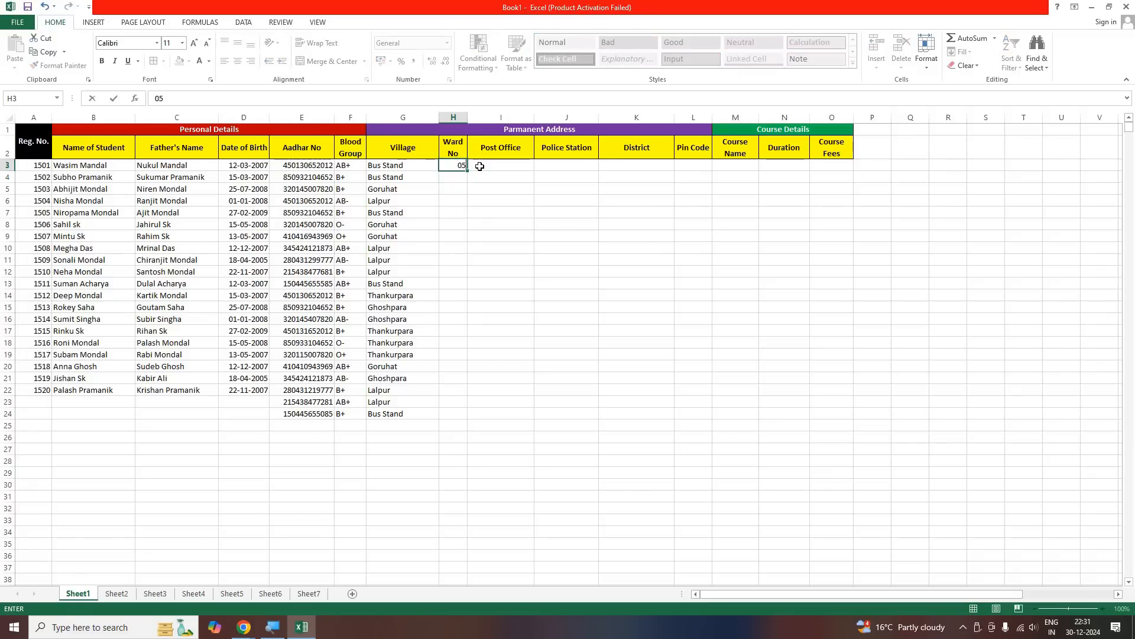
key(Return)
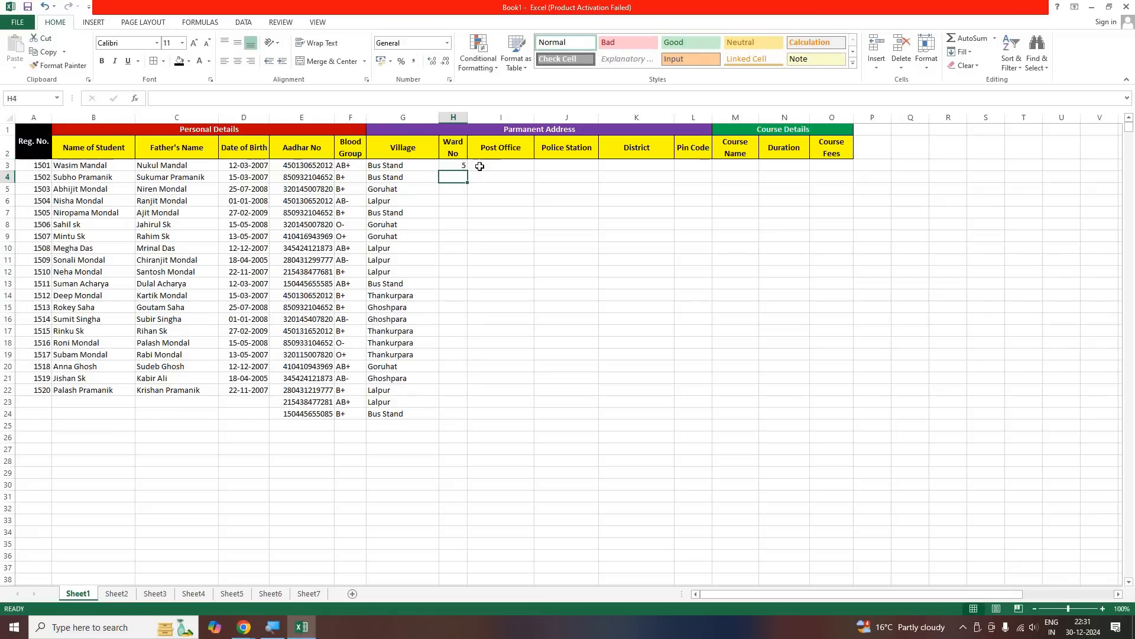
Replace the ward number in H3 with 05 stored as text, using a leading apostrophe to keep its zero
key(Up)
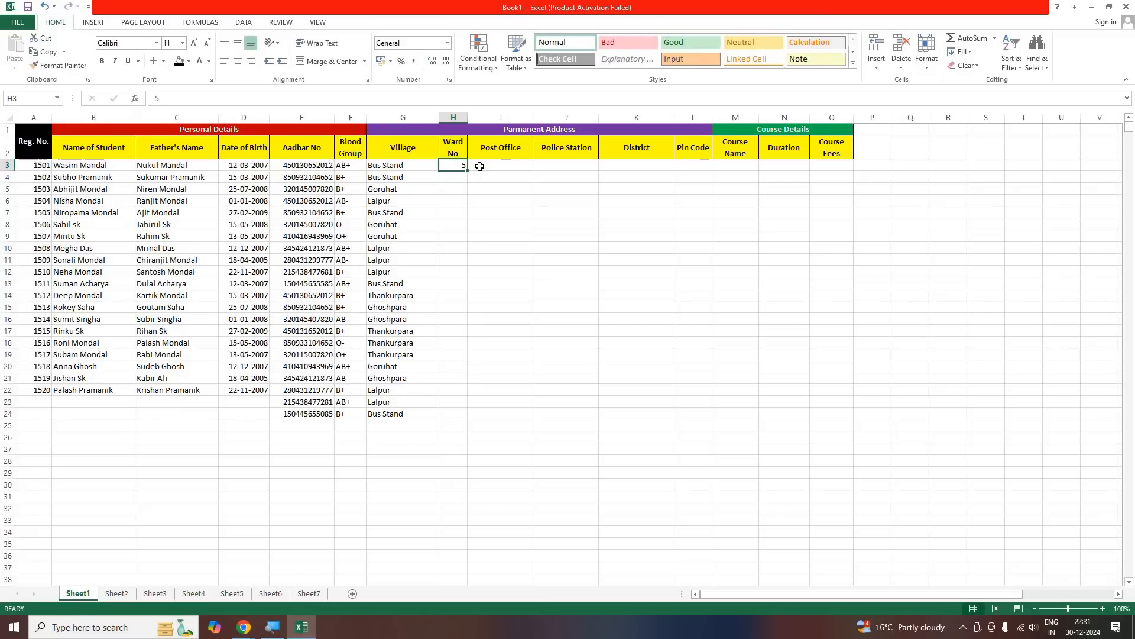
key(Delete)
text('0)
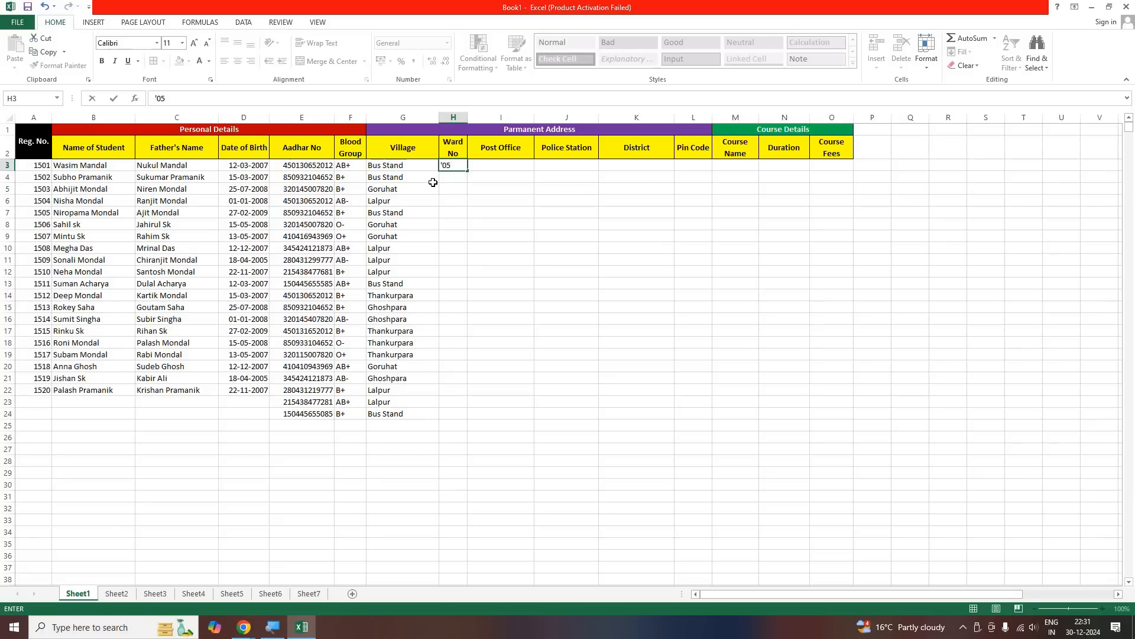
key(Return)
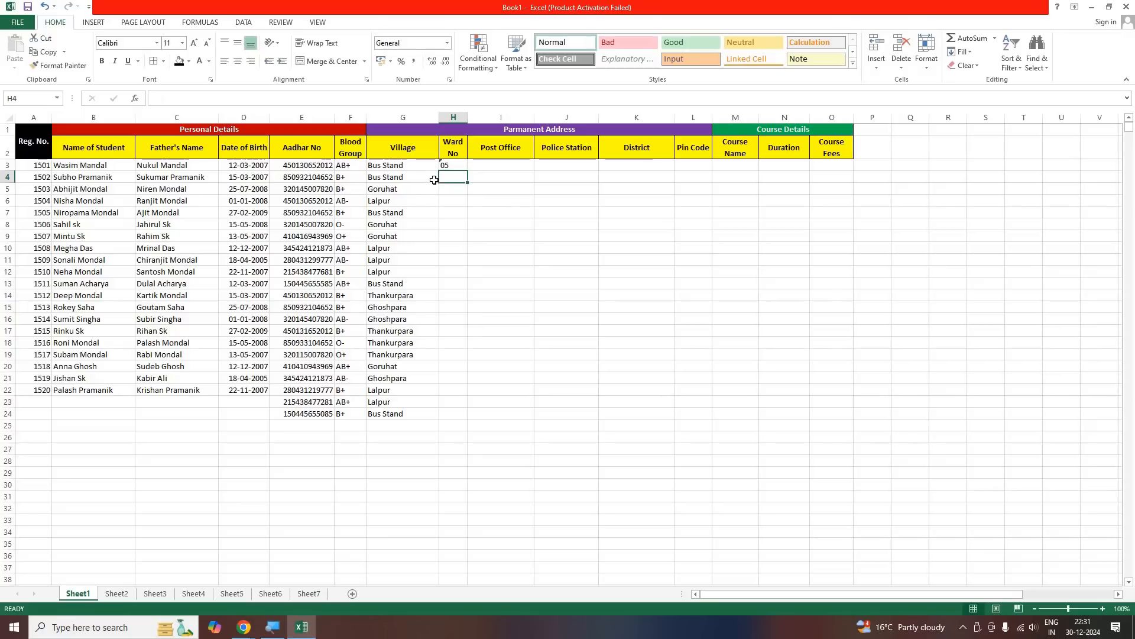
click(486, 247)
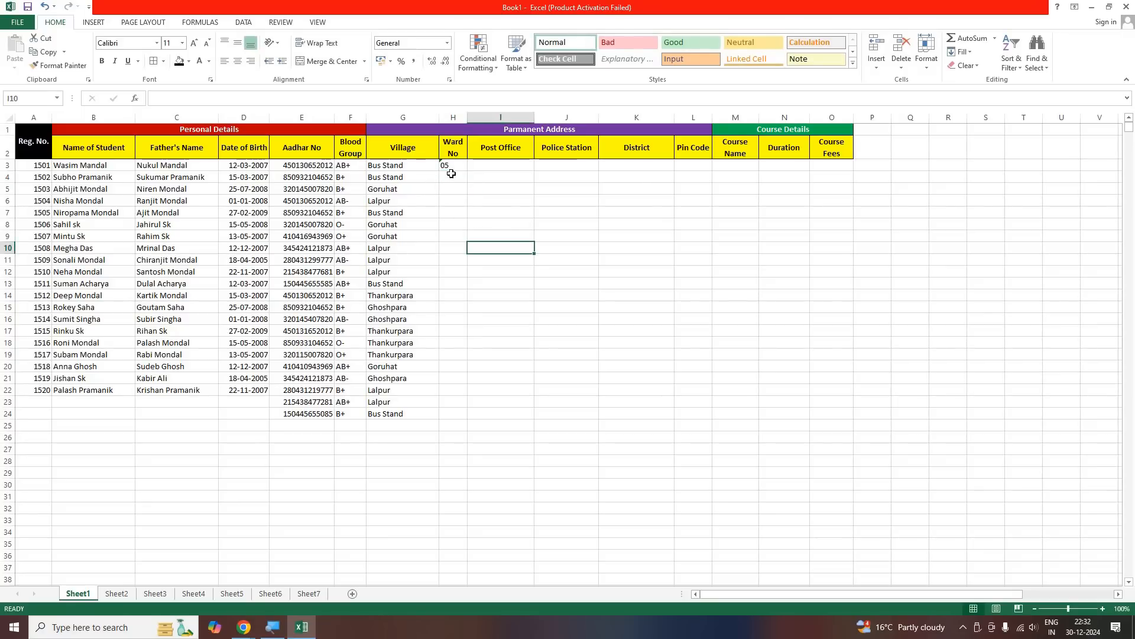
click(453, 168)
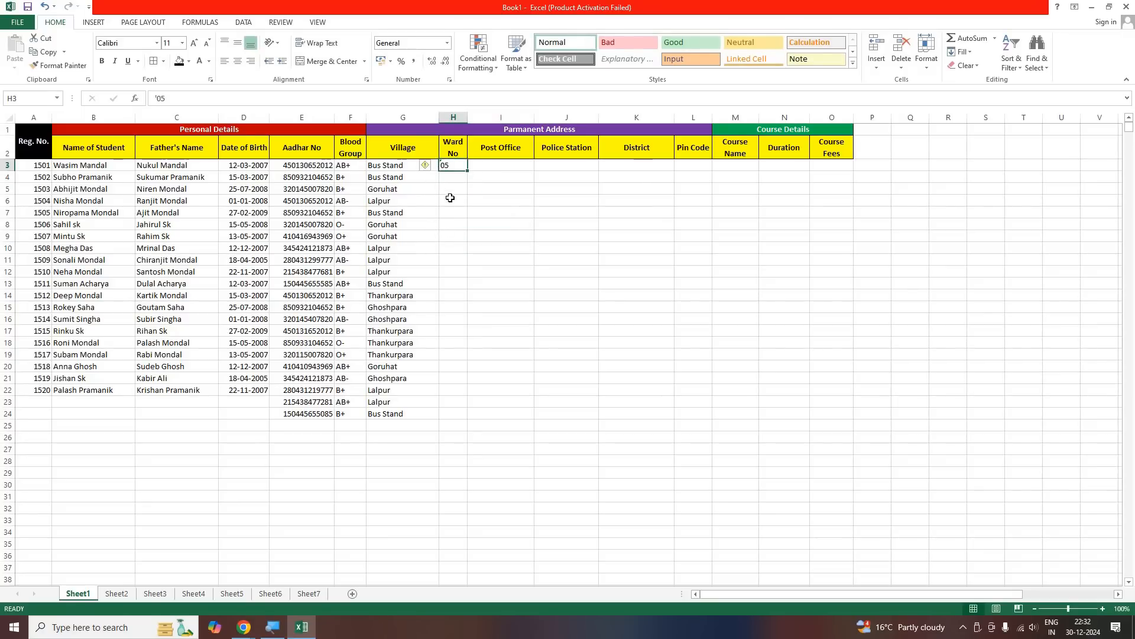
click(436, 225)
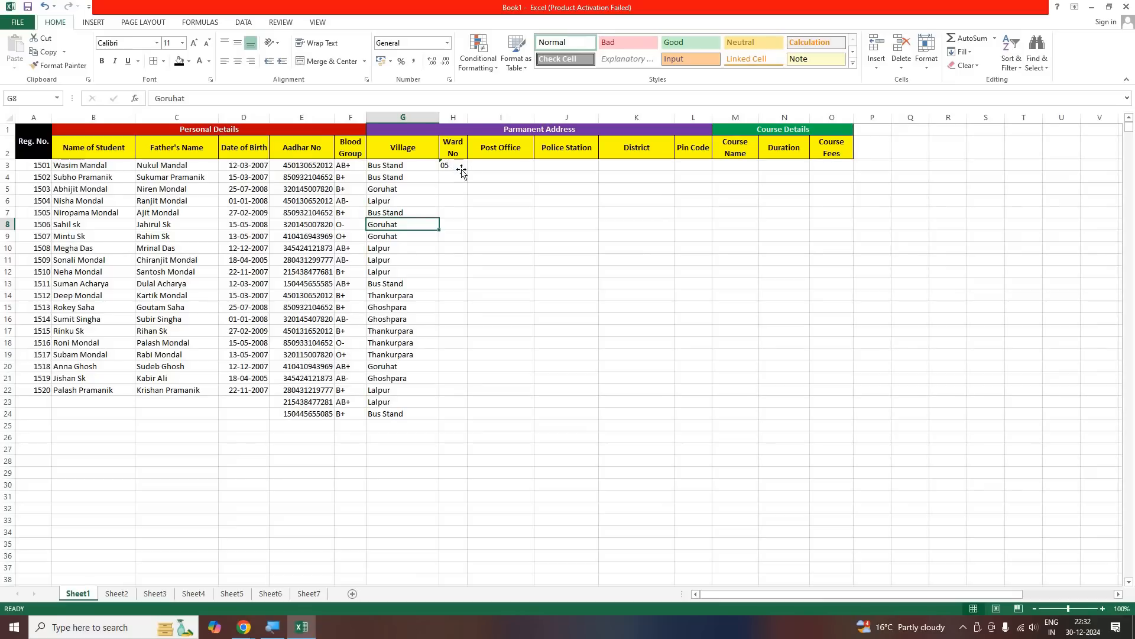
click(449, 169)
click(444, 187)
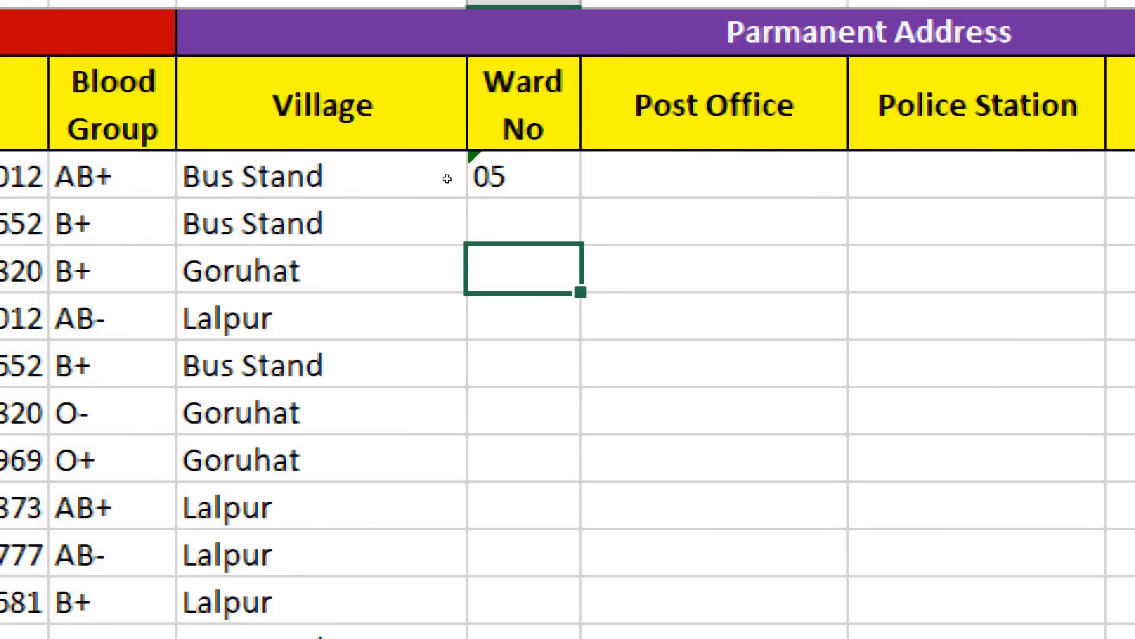
Ignore the number-stored-as-text error on the ward number in H3
key(Up)
key(Up)
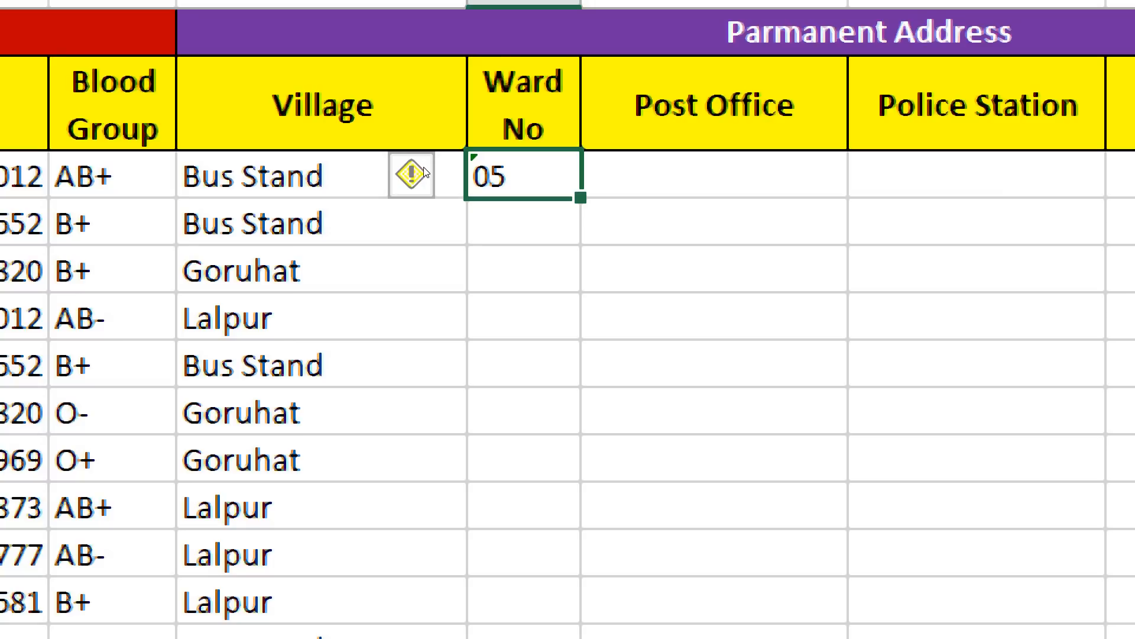
mouse_move(445, 164)
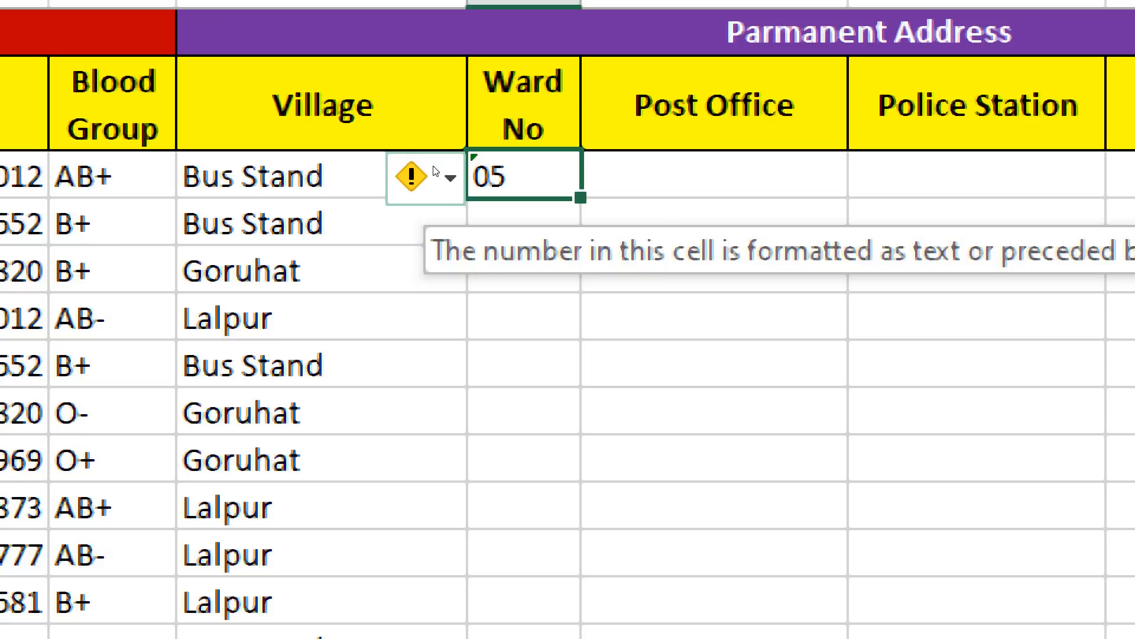
click(435, 172)
key(Down)
key(Down)
key(Down)
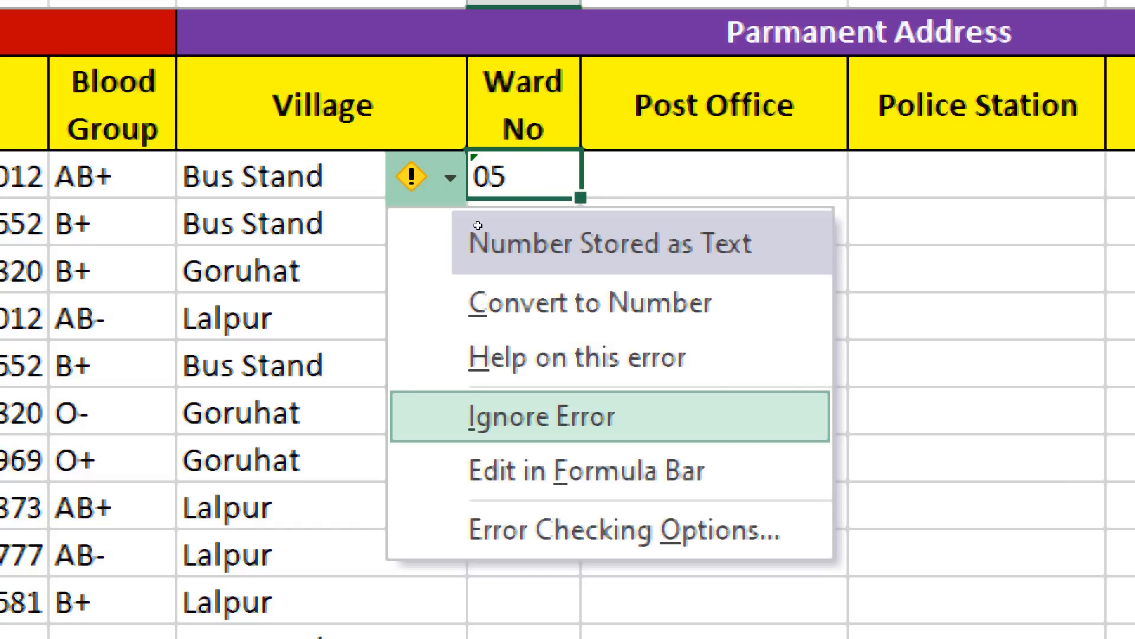
key(Return)
key(Down)
key(Down)
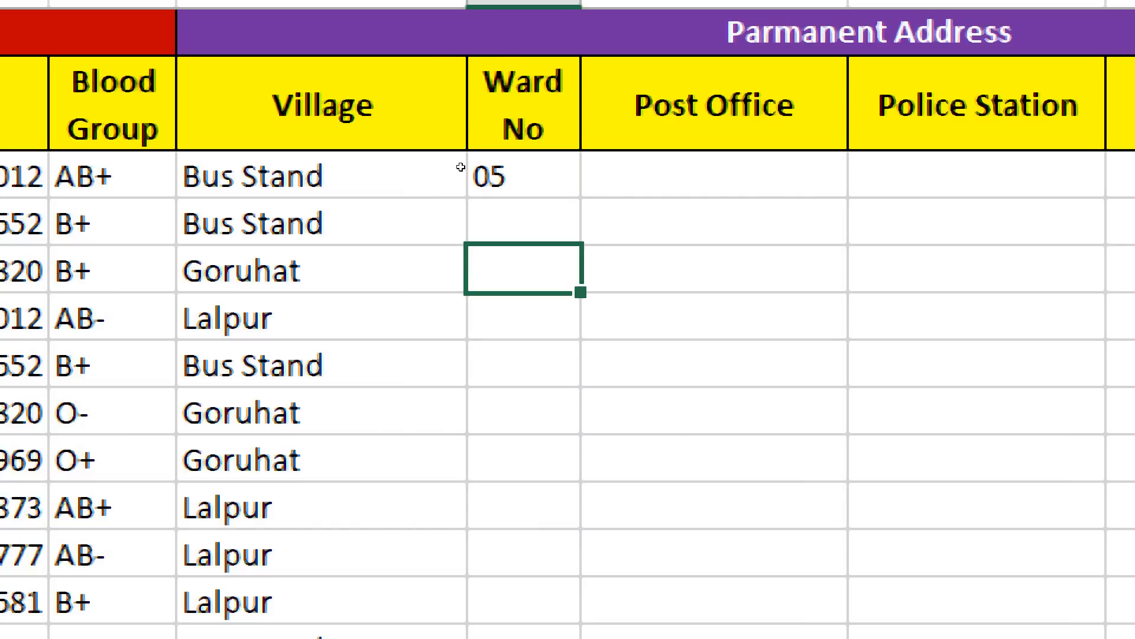
Try to fill the ward number from H3 down into H4, and clear H4 again
click(469, 175)
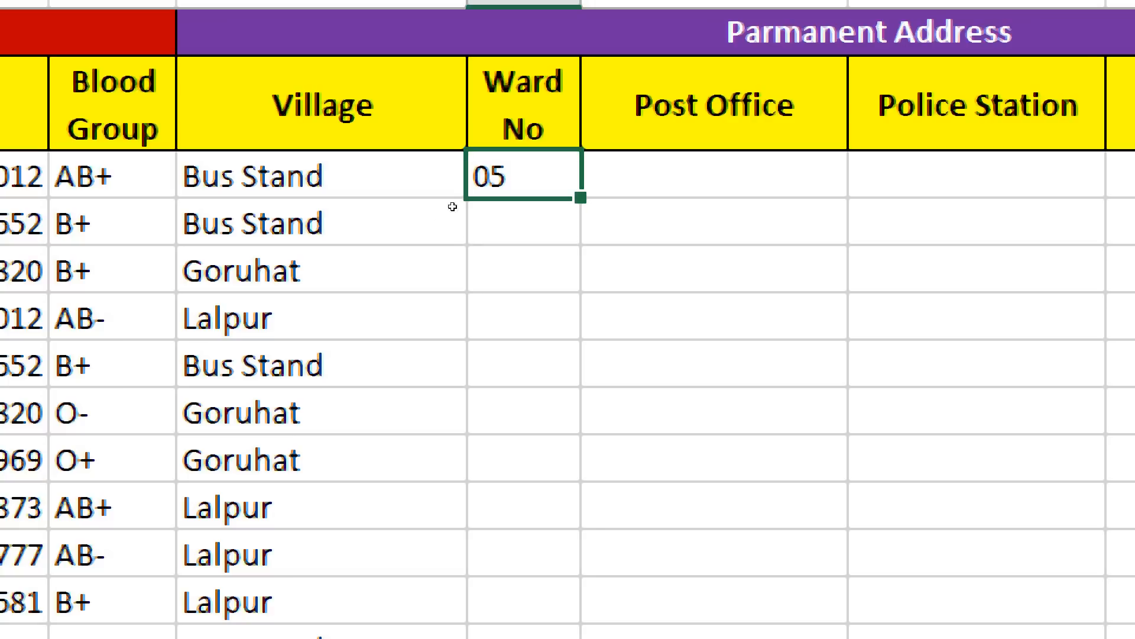
drag(581, 198, 580, 232)
click(354, 412)
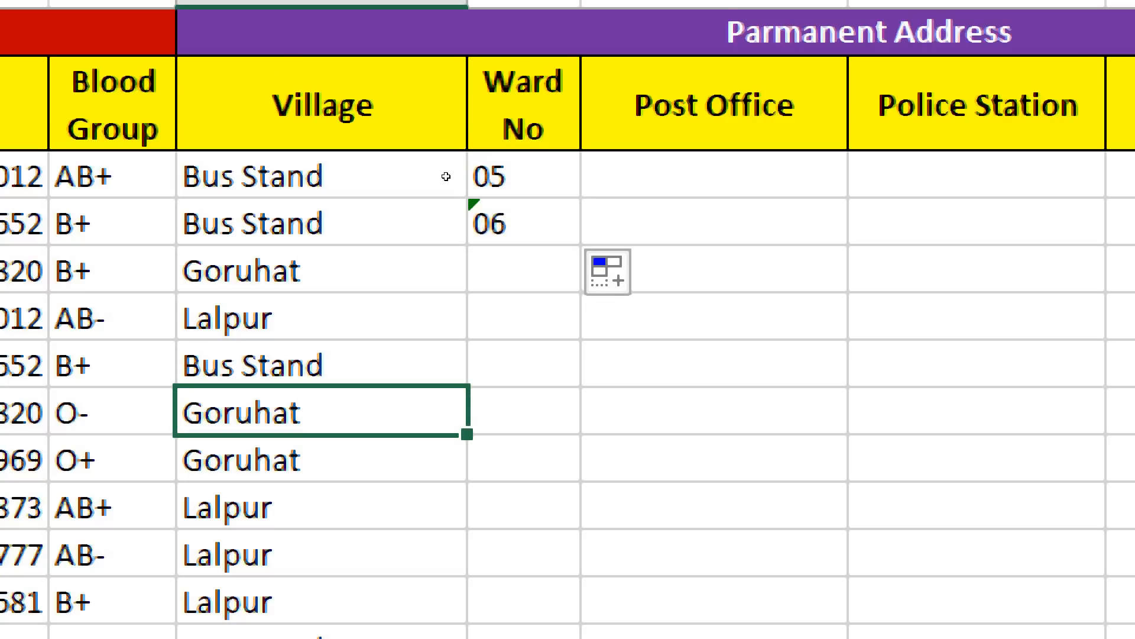
click(473, 220)
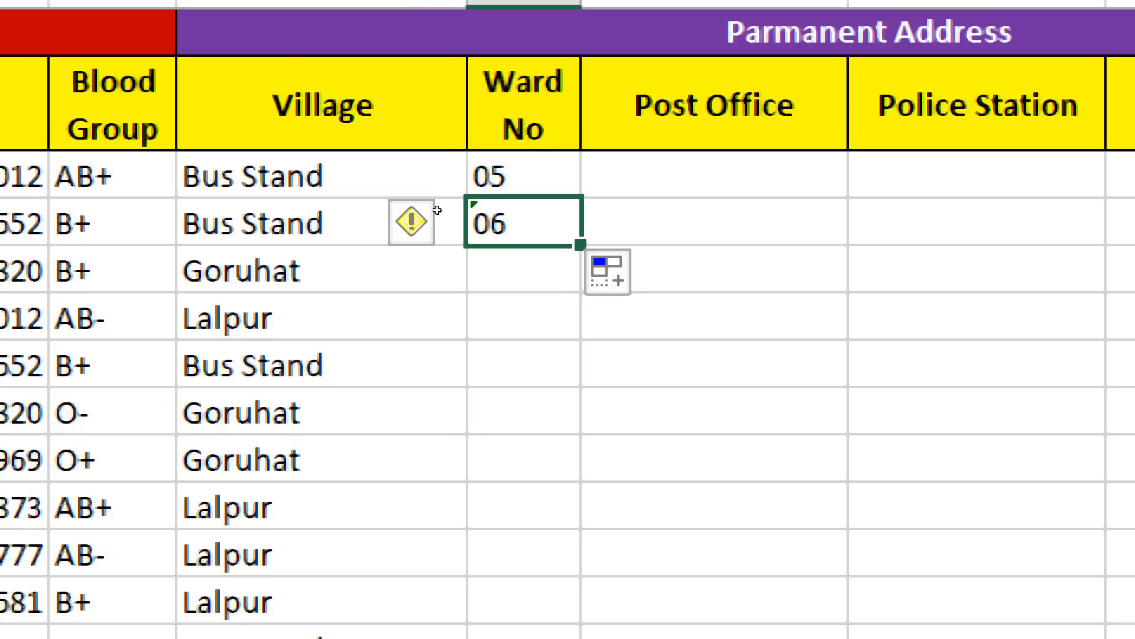
key(Delete)
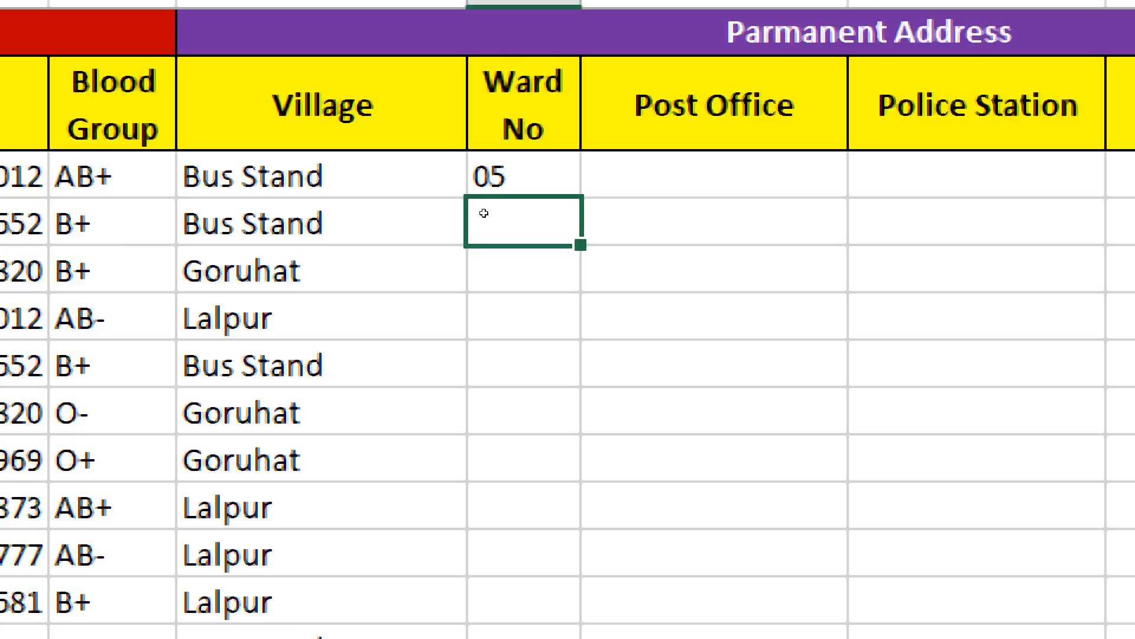
key(Up)
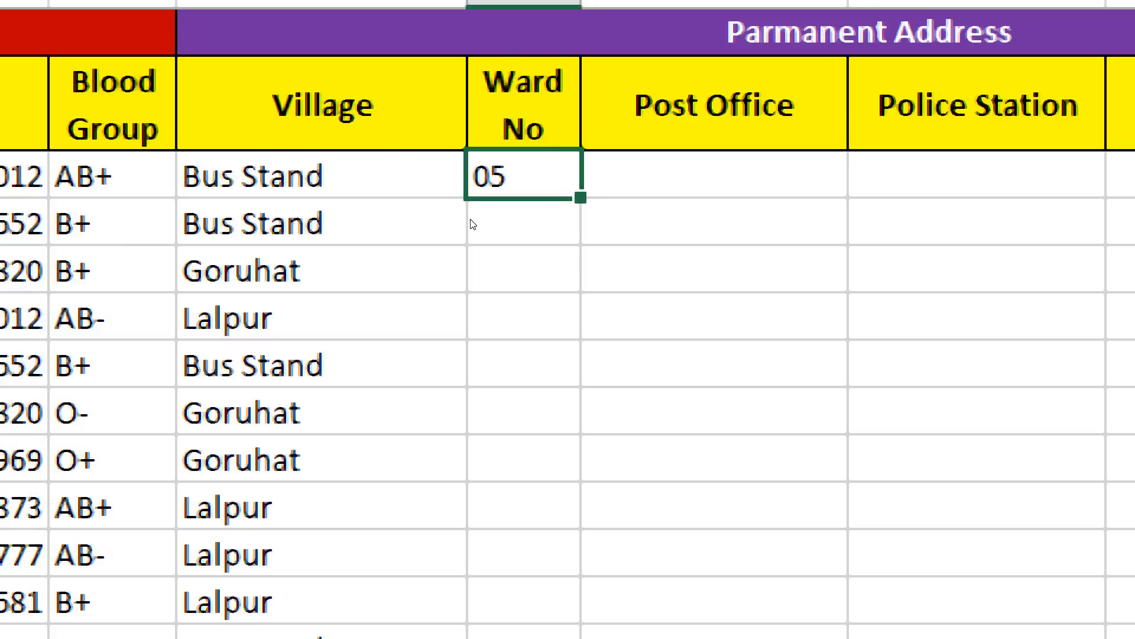
key(ctrl+minus)
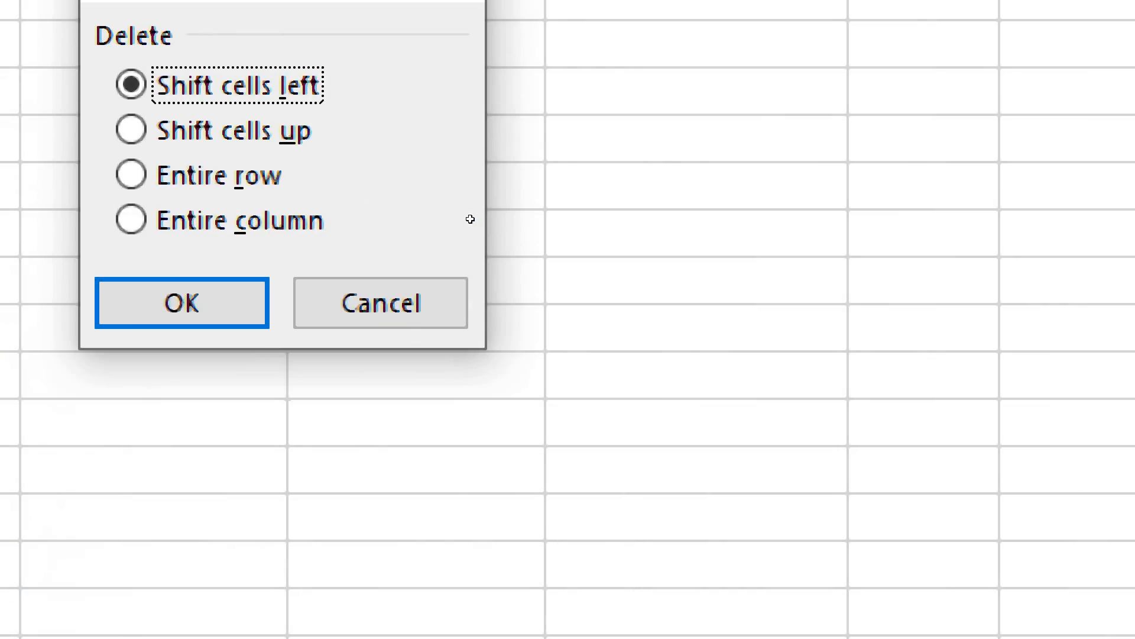
key(Return)
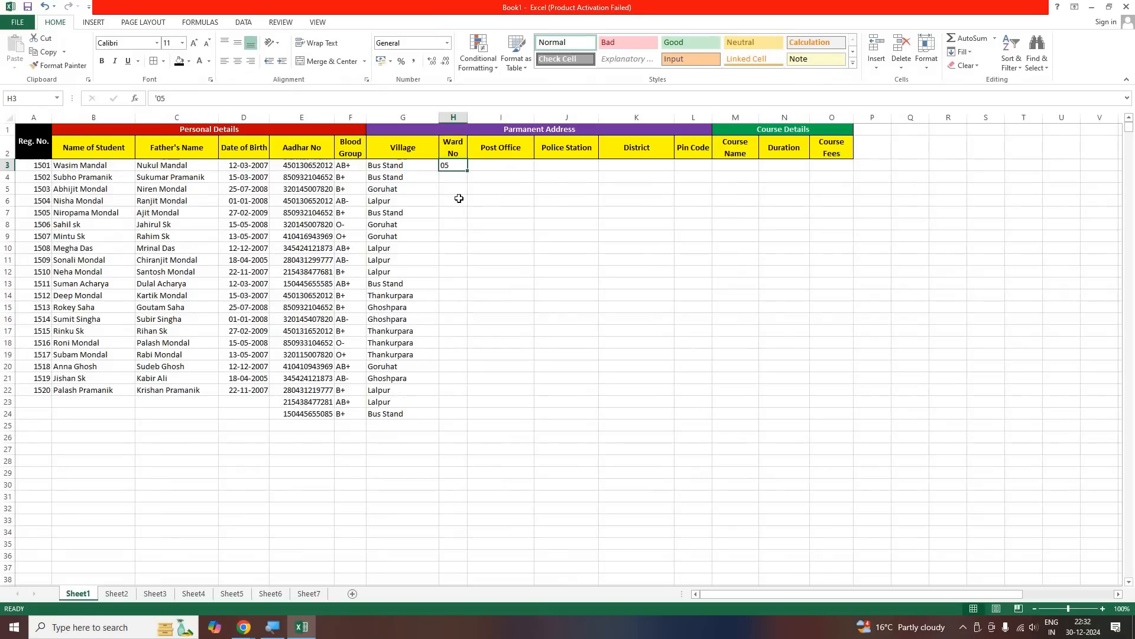
click(457, 212)
click(510, 165)
click(571, 169)
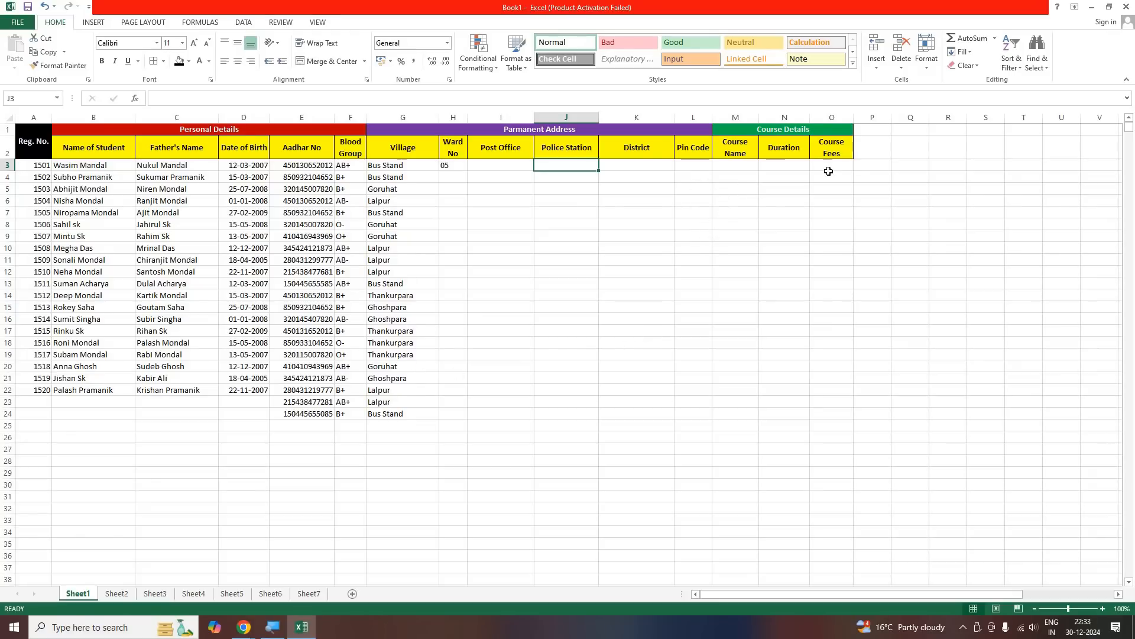
click(772, 188)
click(734, 170)
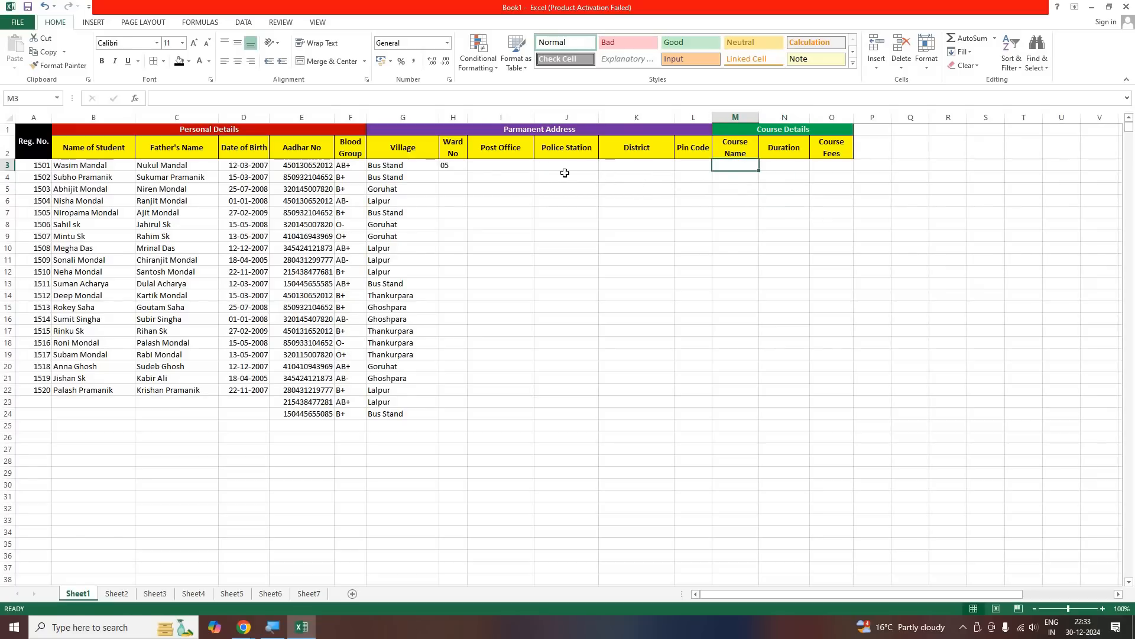
click(472, 170)
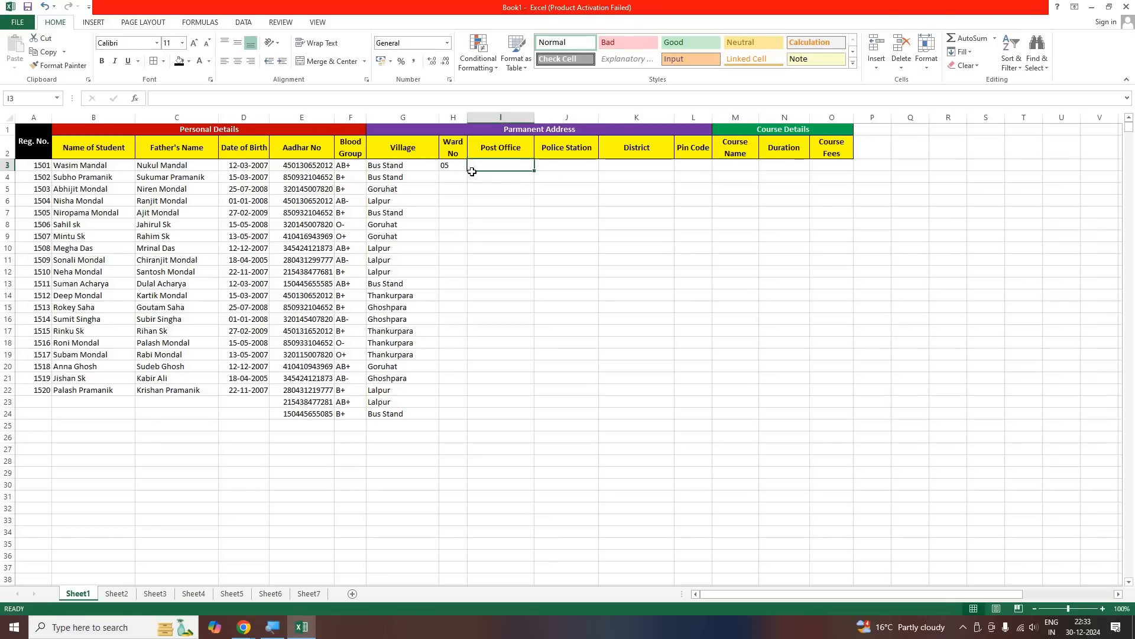
Enter the ward number 05 as text in H4, using a leading apostrophe
click(450, 171)
key(Down)
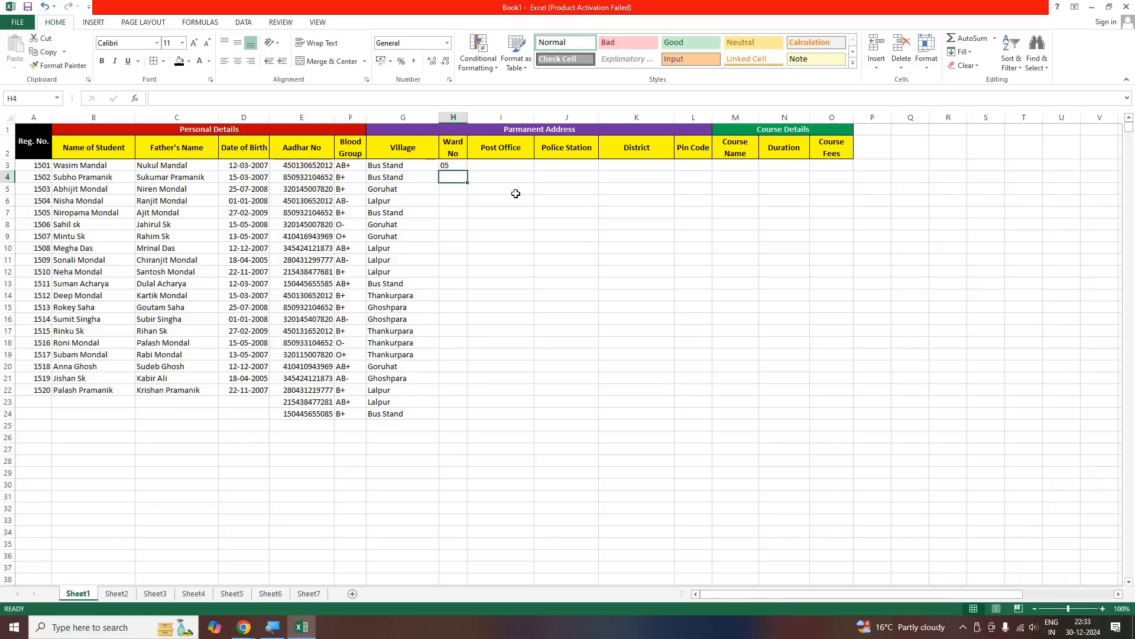
text('05)
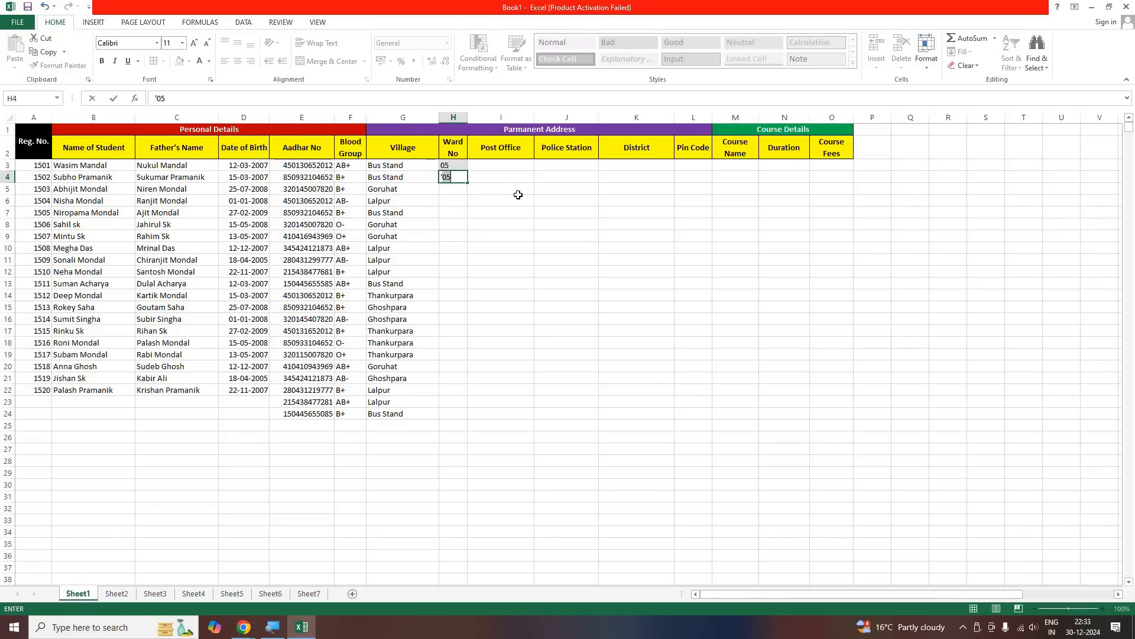
key(Return)
drag(458, 167, 456, 200)
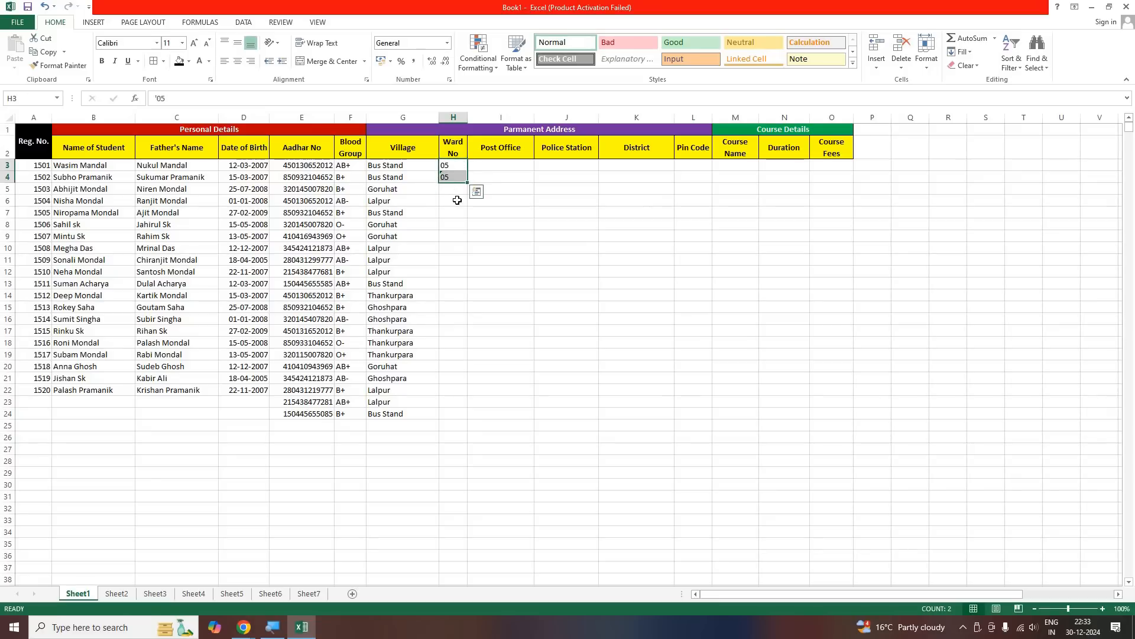
click(457, 200)
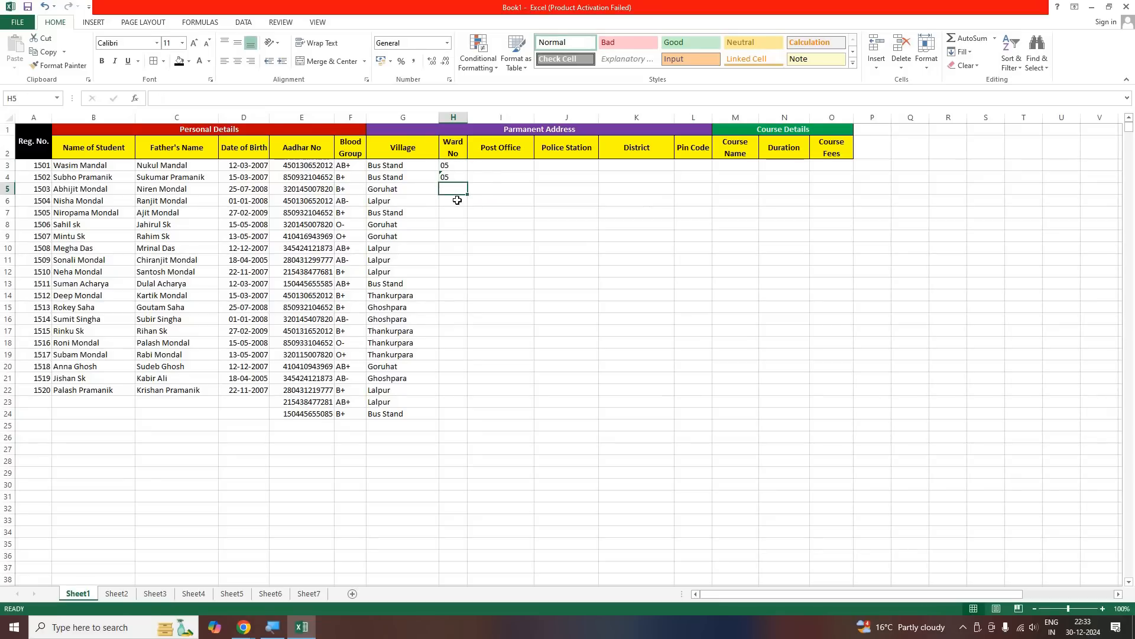
Enter the ward number 07 as text in H5:H6, each with a leading apostrophe
text('07)
key(Return)
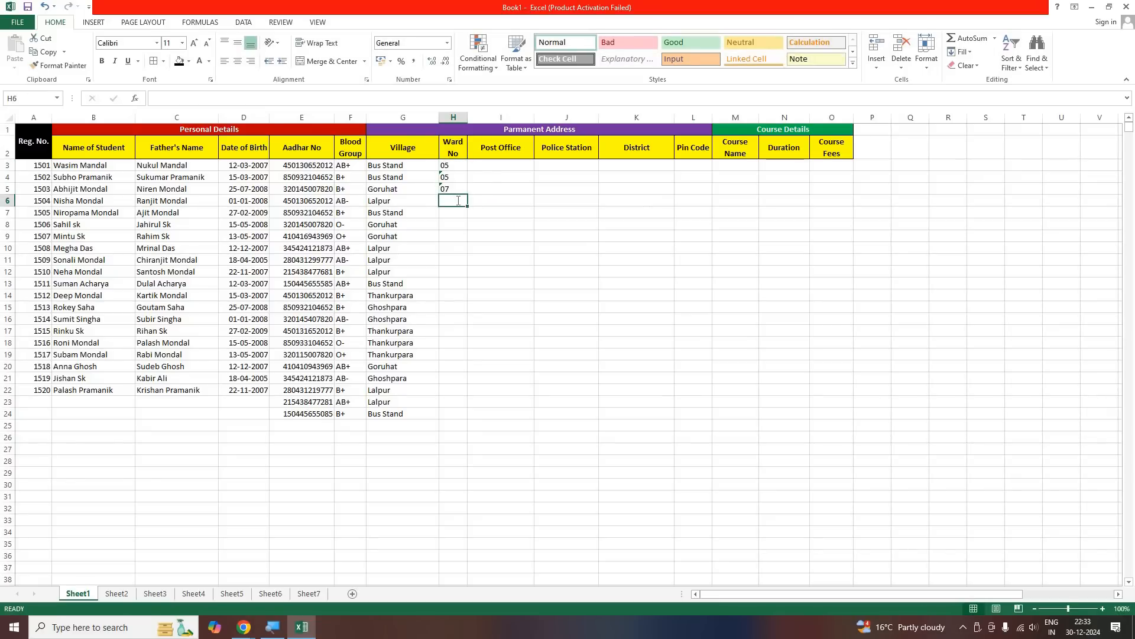
text('07)
key(Return)
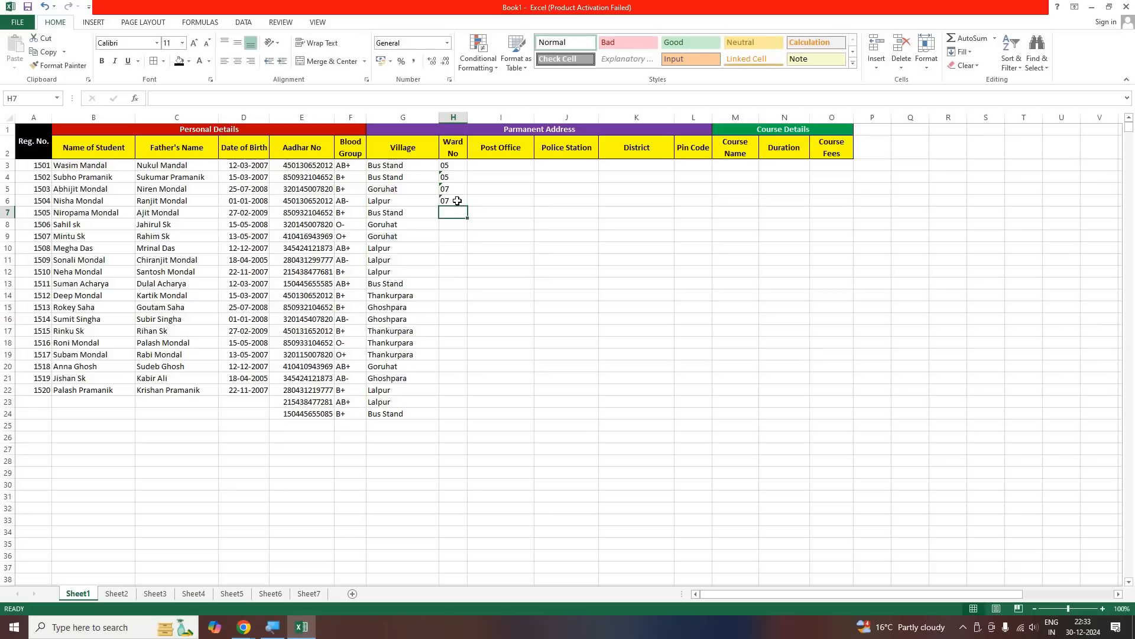
Enter the ward number 05 as text in H7:H9, each with a leading apostrophe
text(05)
key(BackSpace)
key(BackSpace)
text('05)
key(Return)
text('05)
key(Return)
text('05)
key(Return)
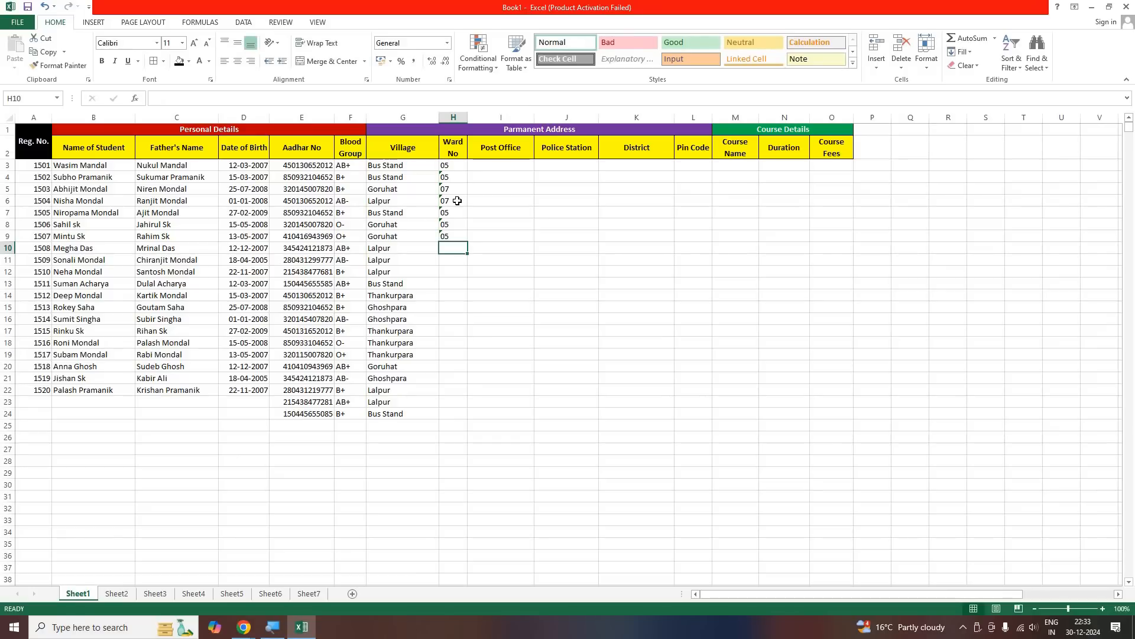
Enter the ward number 07 as text in H10:H12, each with a leading apostrophe
text('07)
key(Return)
text('04)
key(BackSpace)
text(7)
key(Return)
text('07)
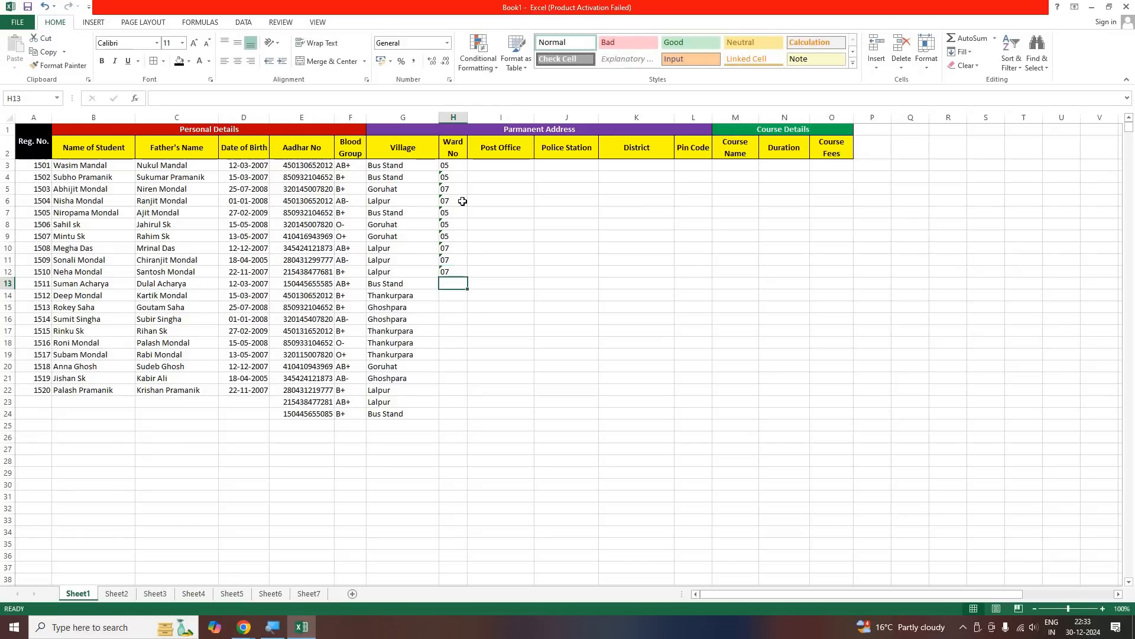
Enter the ward number 10 from H13 downward and fill it through H24
text(10)
key(Return)
text(10)
key(Return)
text(1)
key(Return)
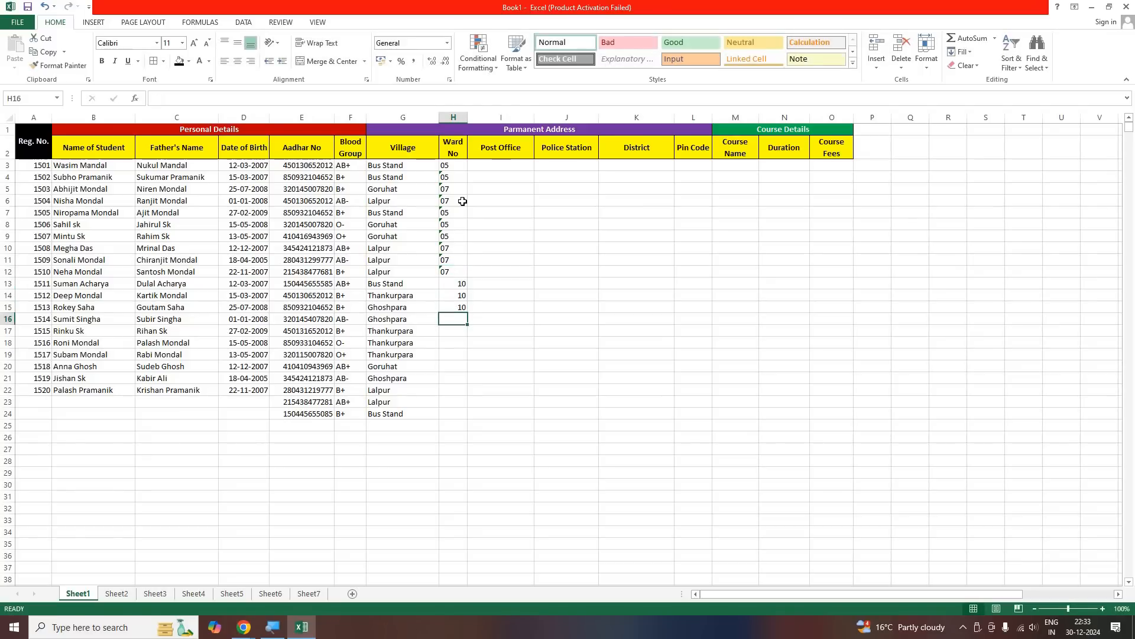
text(10)
key(Return)
text(10)
key(Return)
drag(455, 284, 451, 414)
click(400, 435)
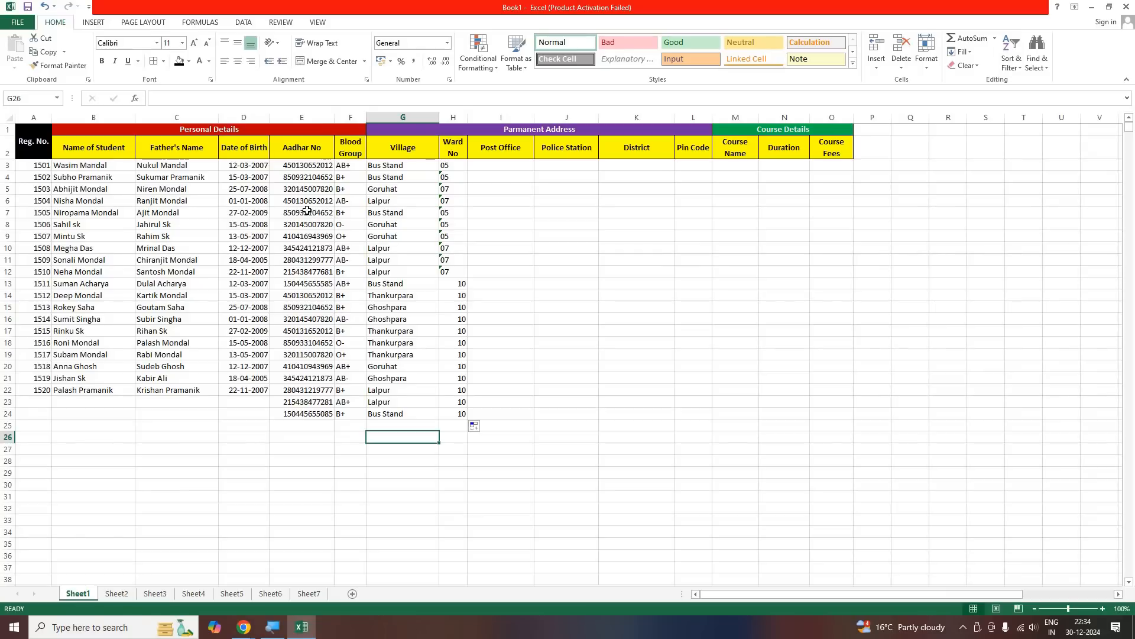
Ignore the number-stored-as-text errors on the ward numbers in H4:H12
click(292, 170)
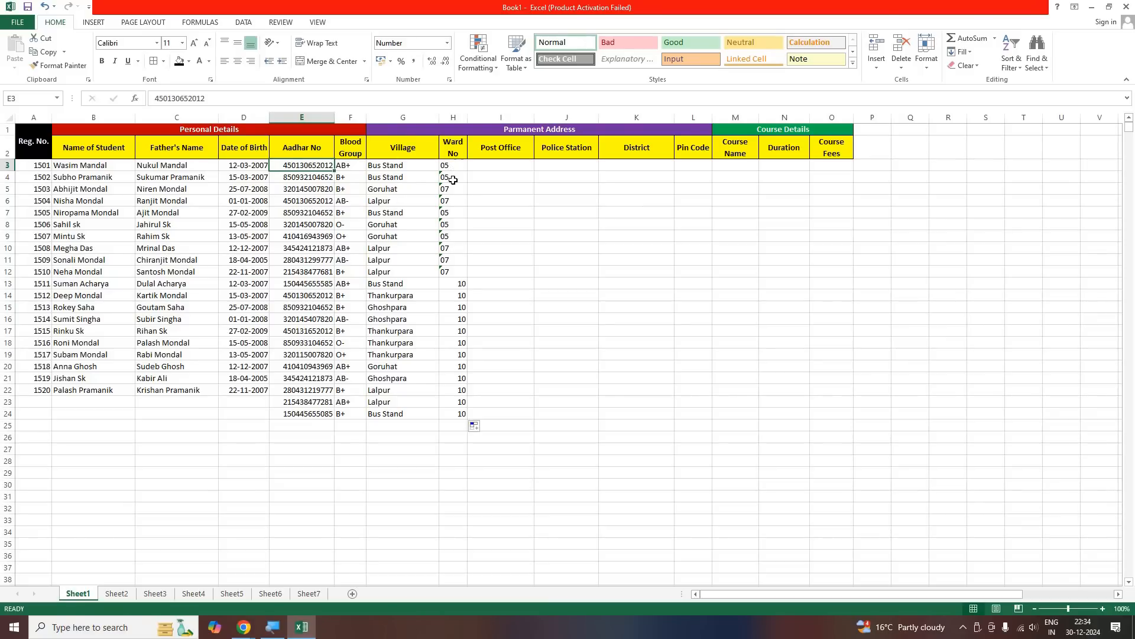
drag(453, 166, 453, 295)
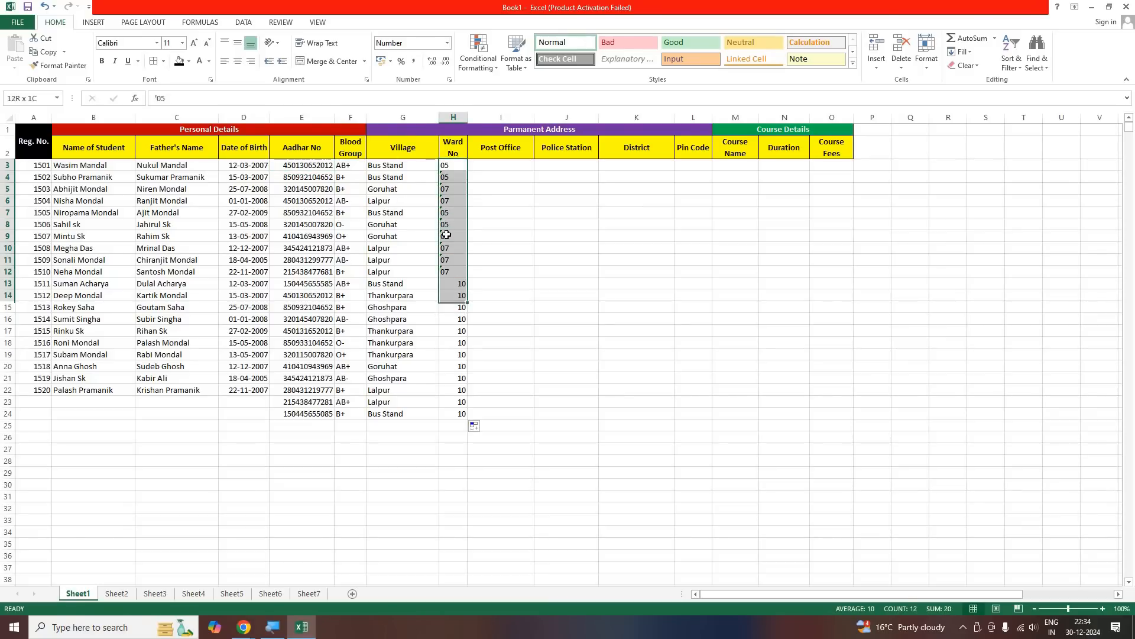
drag(447, 235, 450, 271)
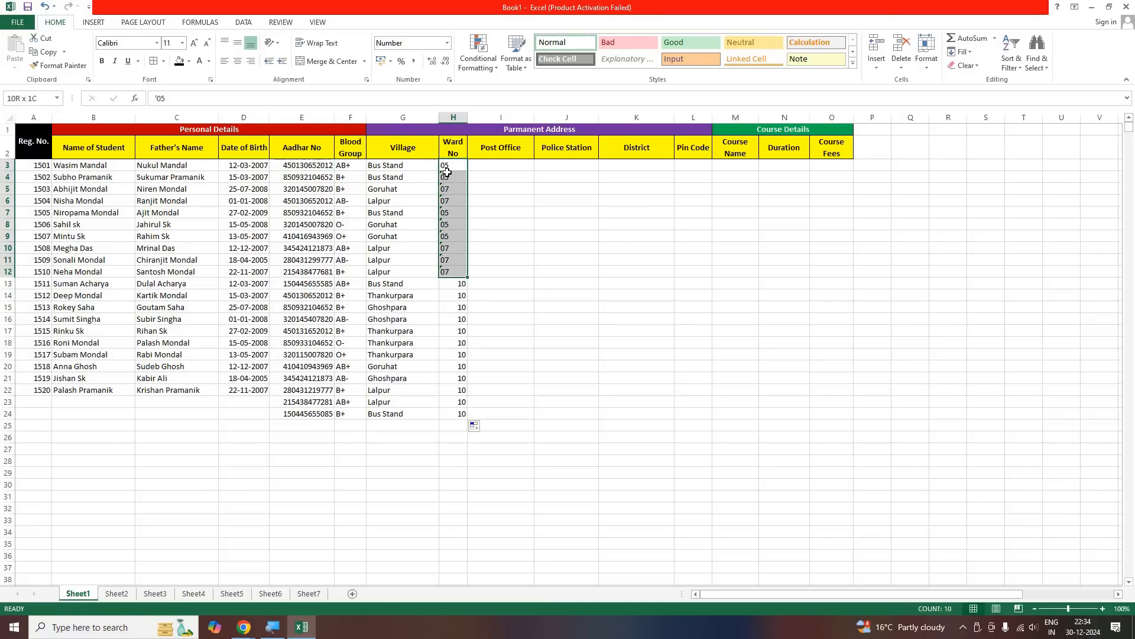
click(446, 259)
drag(448, 178, 447, 271)
click(430, 178)
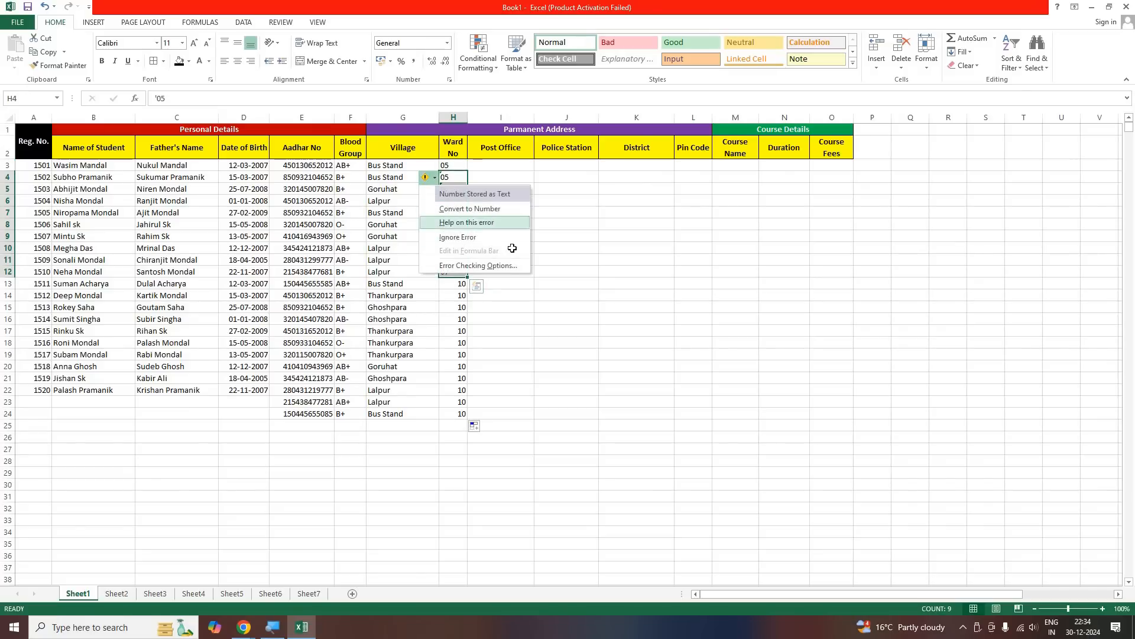
click(457, 237)
click(500, 248)
Center the ward numbers in H3:H24 horizontally
drag(448, 165, 452, 414)
click(239, 63)
click(516, 268)
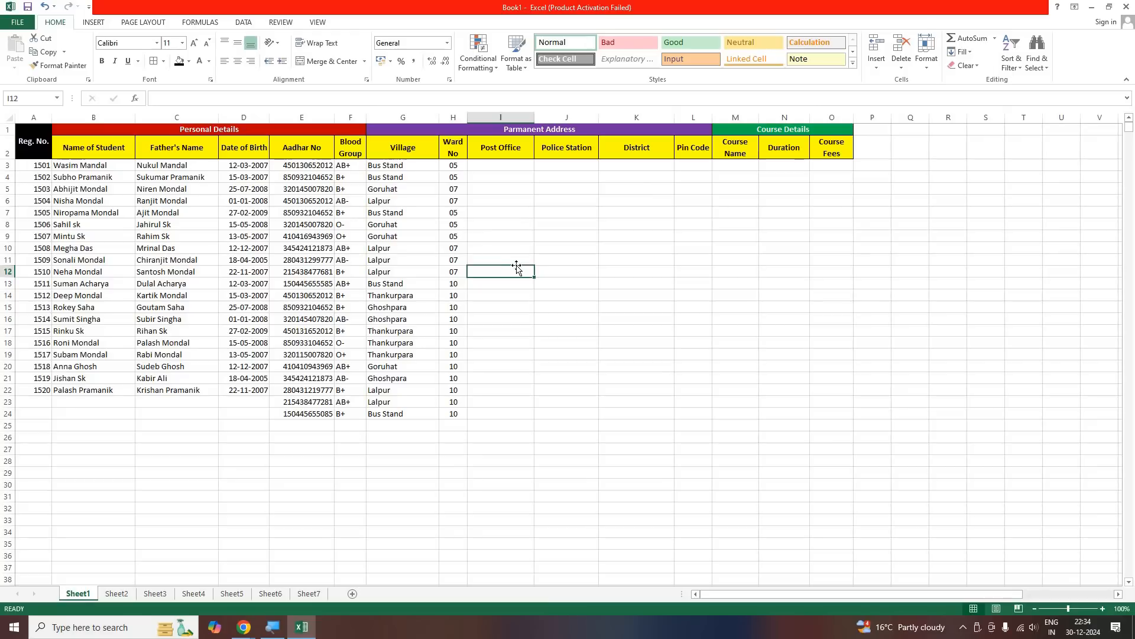
Enter the post office Dhuliyan in I3 and fill it down through I24
key(Up)
key(Up)
key(Up)
key(Up)
key(Up)
key(Up)
key(Up)
key(Up)
key(Up)
key(Up)
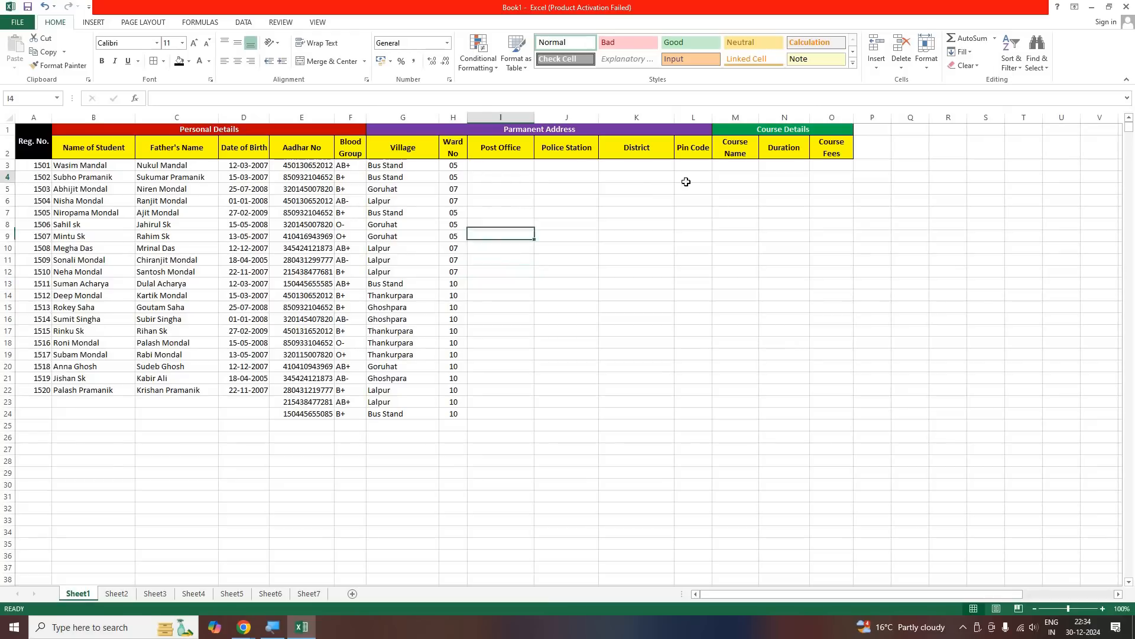
key(Down)
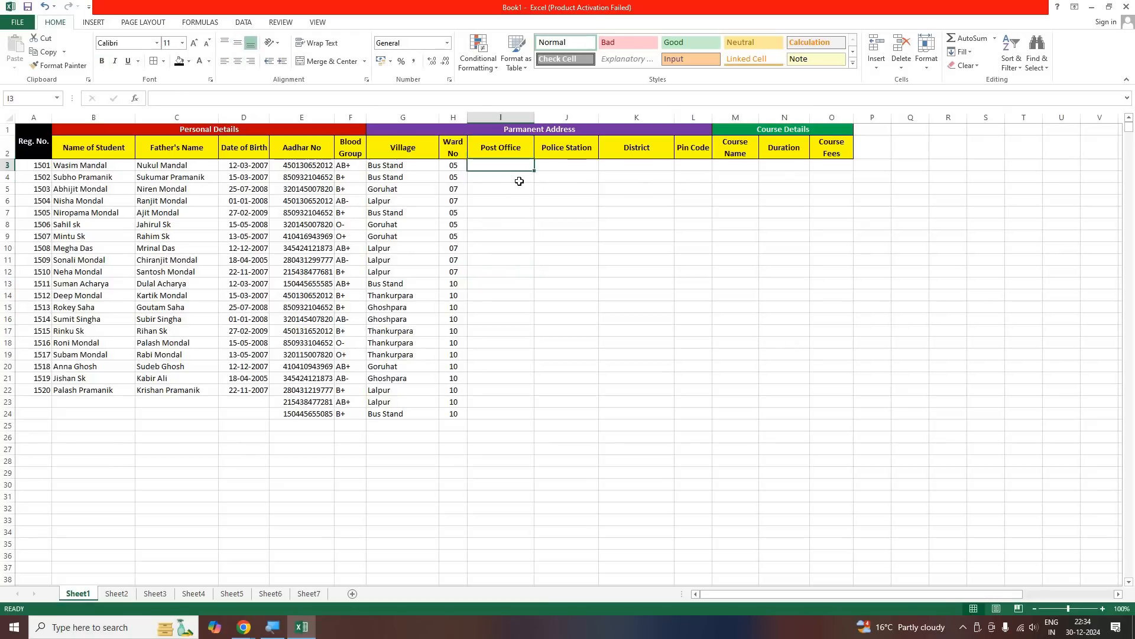
text(Dh)
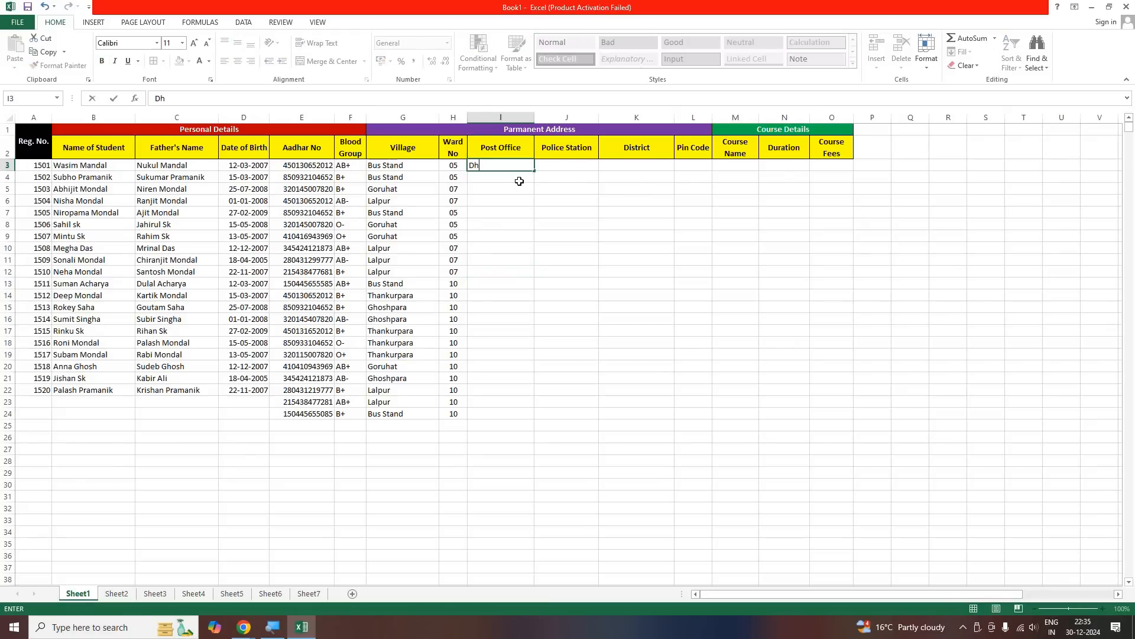
text(uliyan)
key(Return)
key(Up)
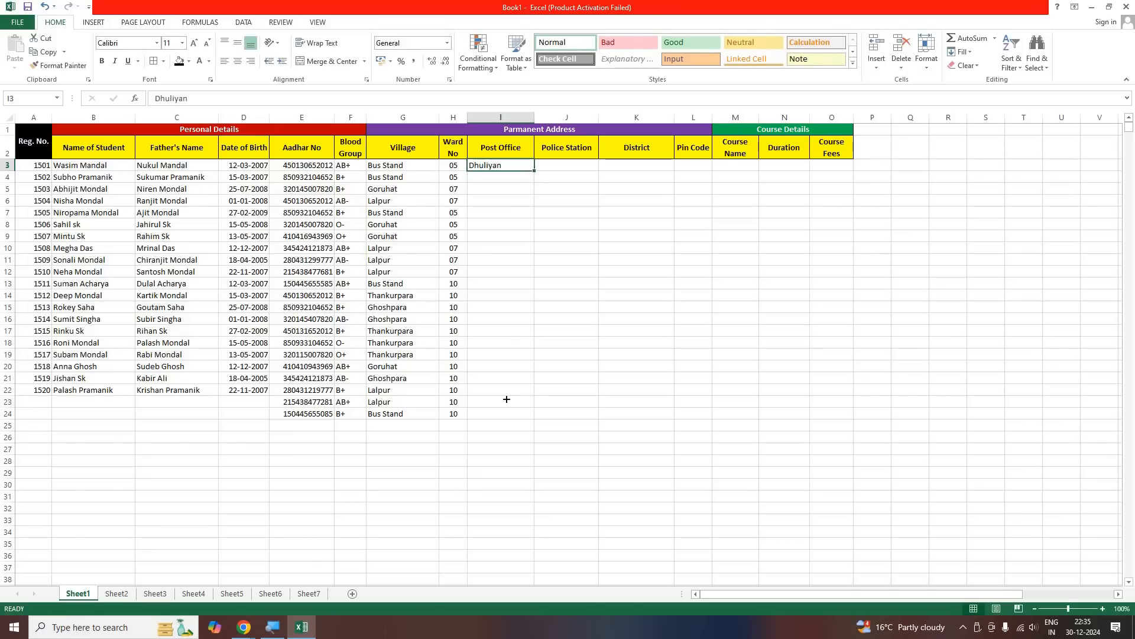
drag(535, 170, 507, 421)
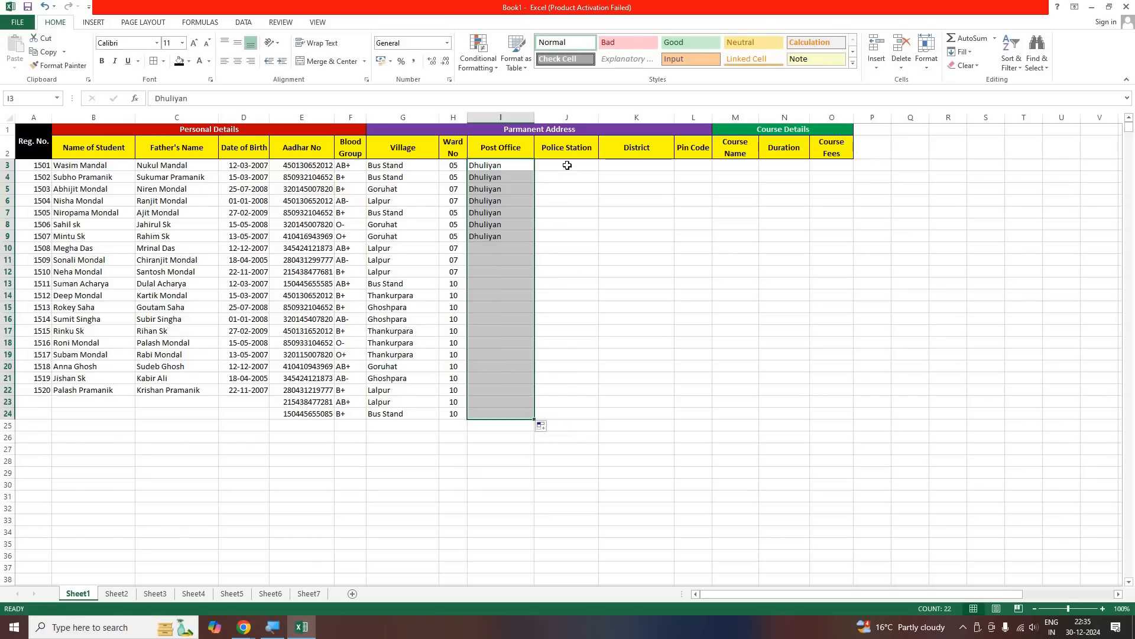
Enter the police station Samsherganj, district Murshidabad and pin code 742202 in J3:L3
key(Right)
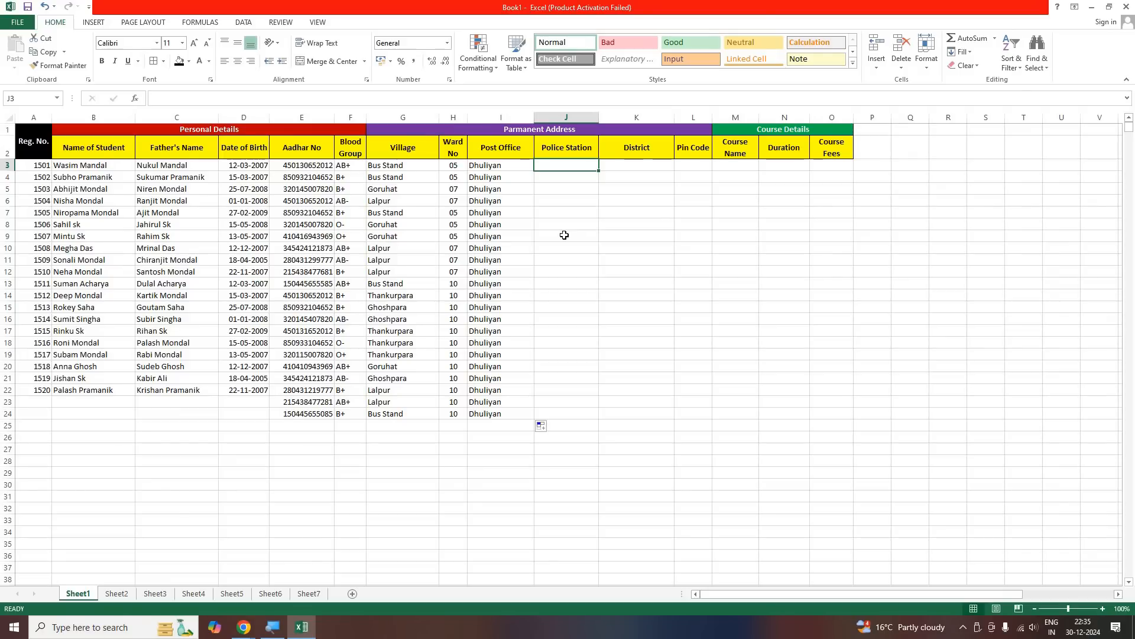
text(Sa)
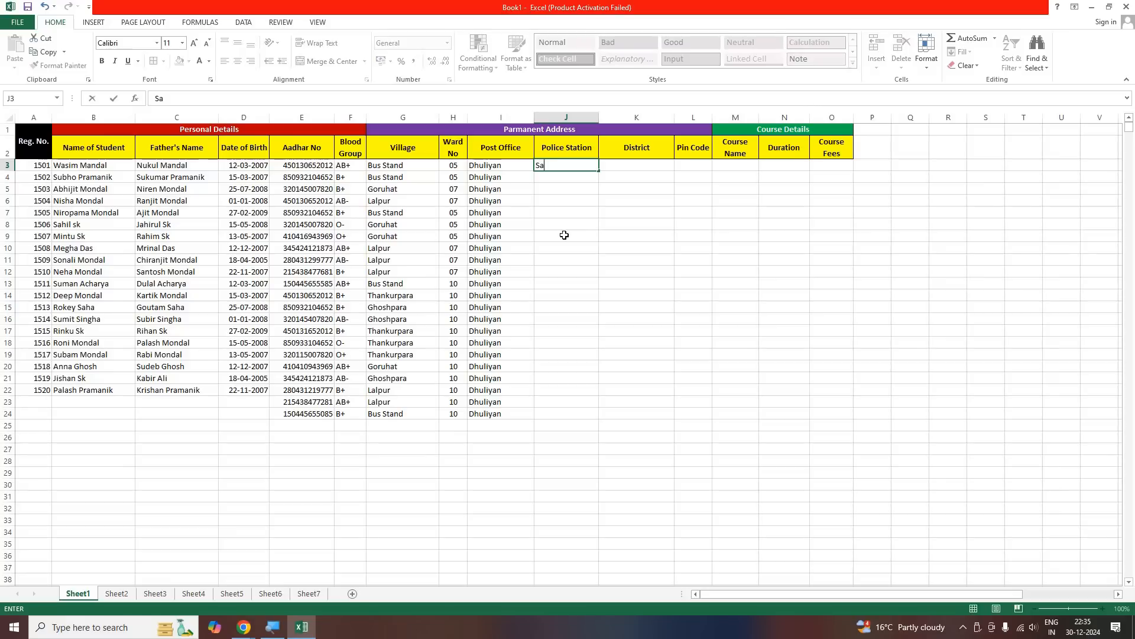
text(msherganj)
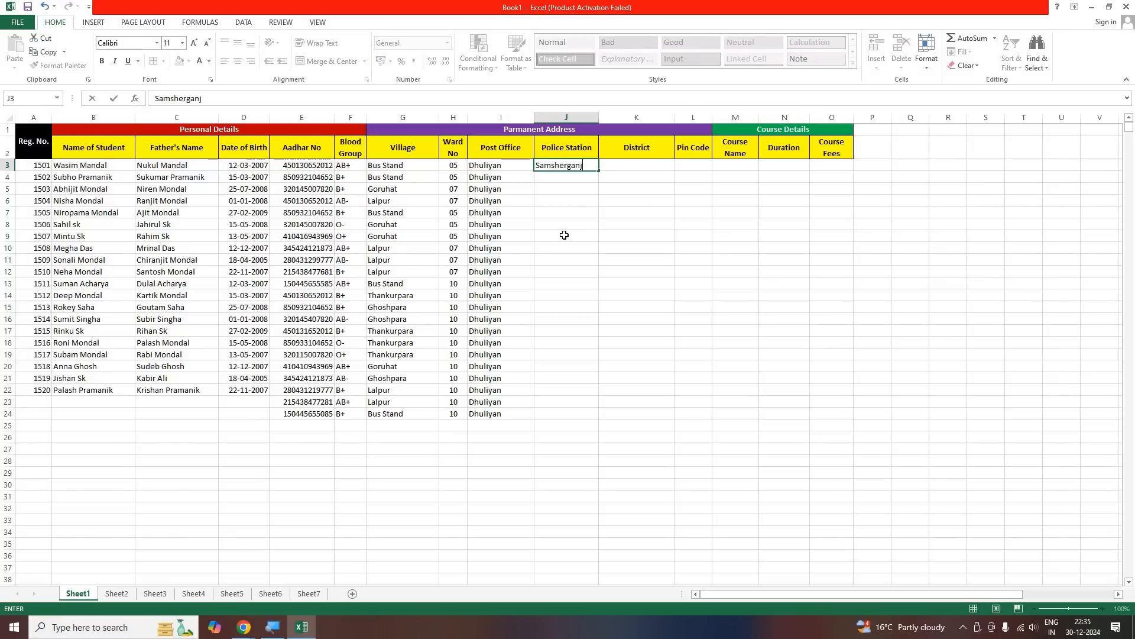
key(Tab)
text(Murshidabad)
key(Tab)
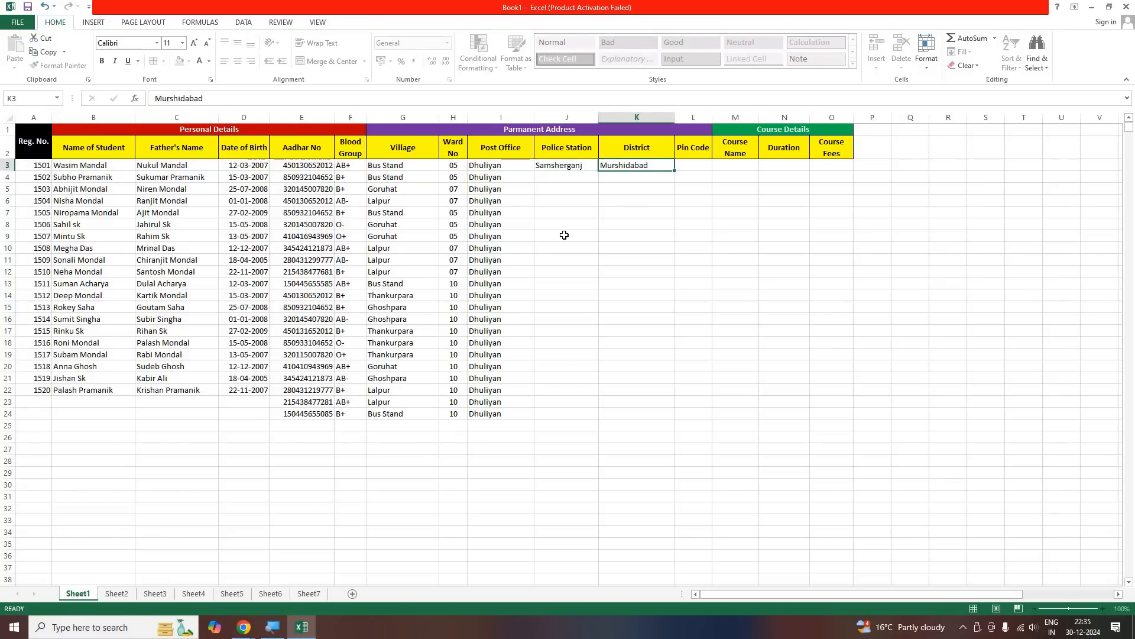
text(742202)
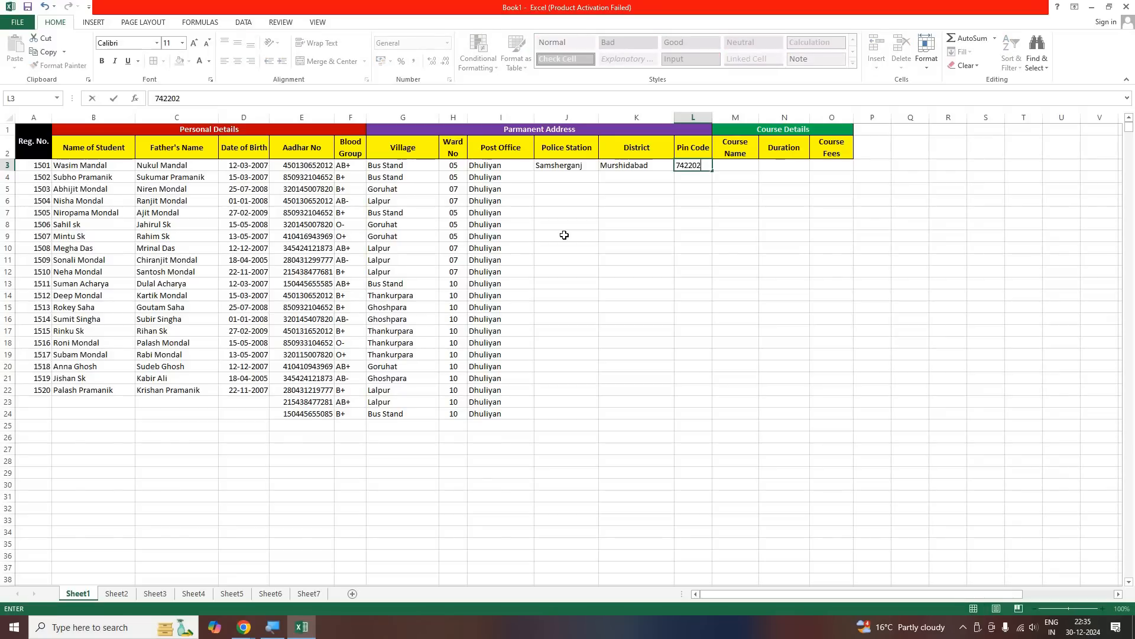
Fill the police station, district and pin code from J3:L3 down through row 24
click(566, 169)
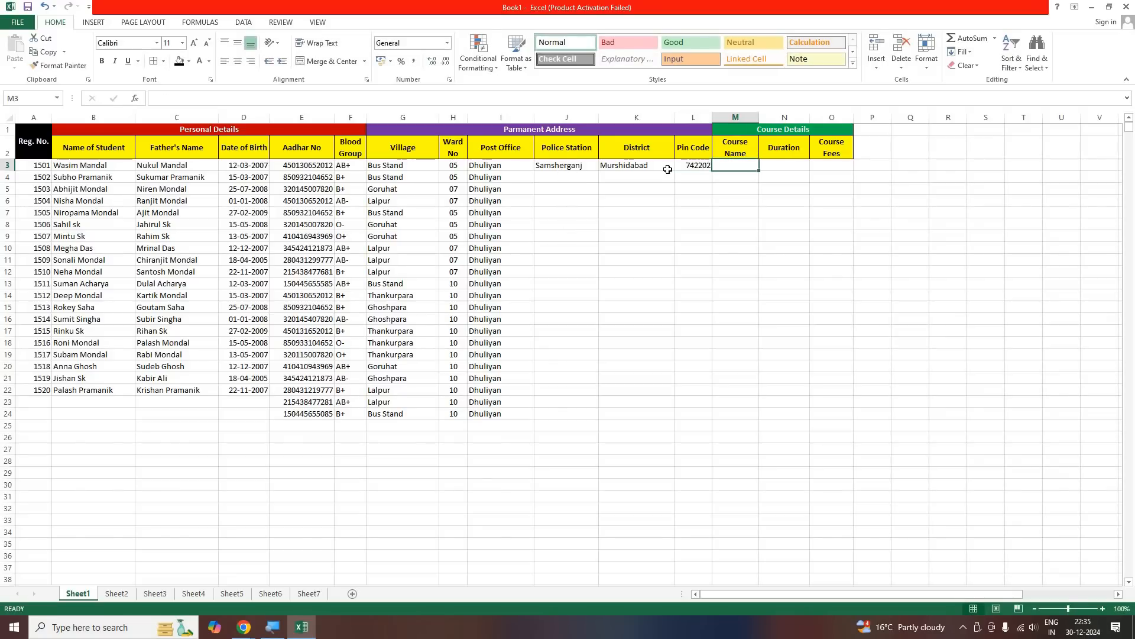
shift+click(689, 168)
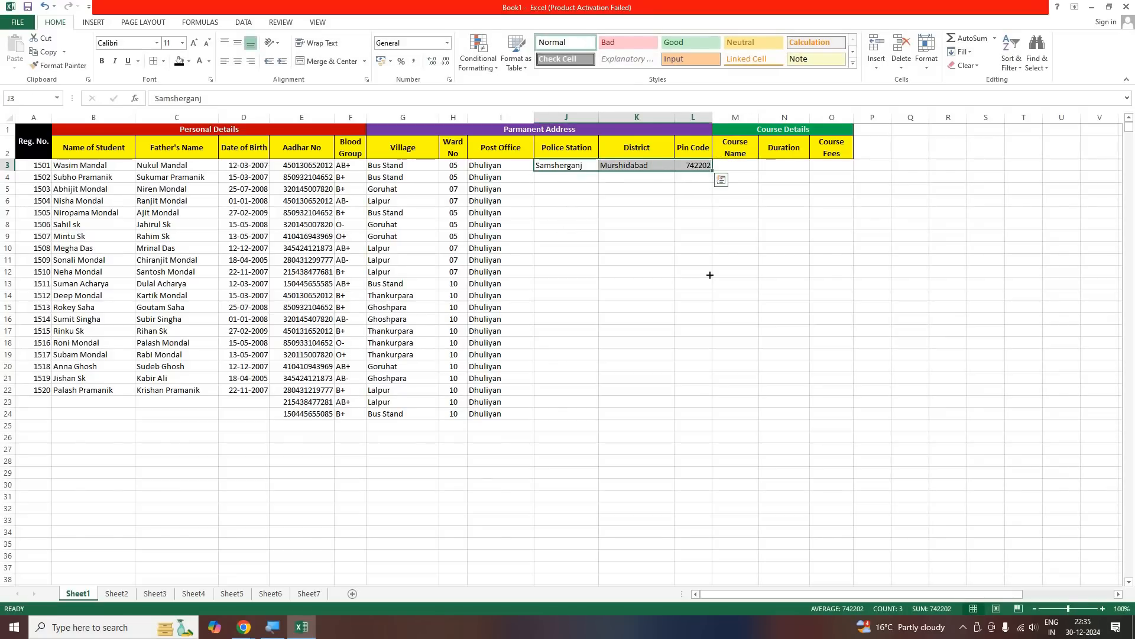
drag(713, 171, 682, 432)
click(637, 448)
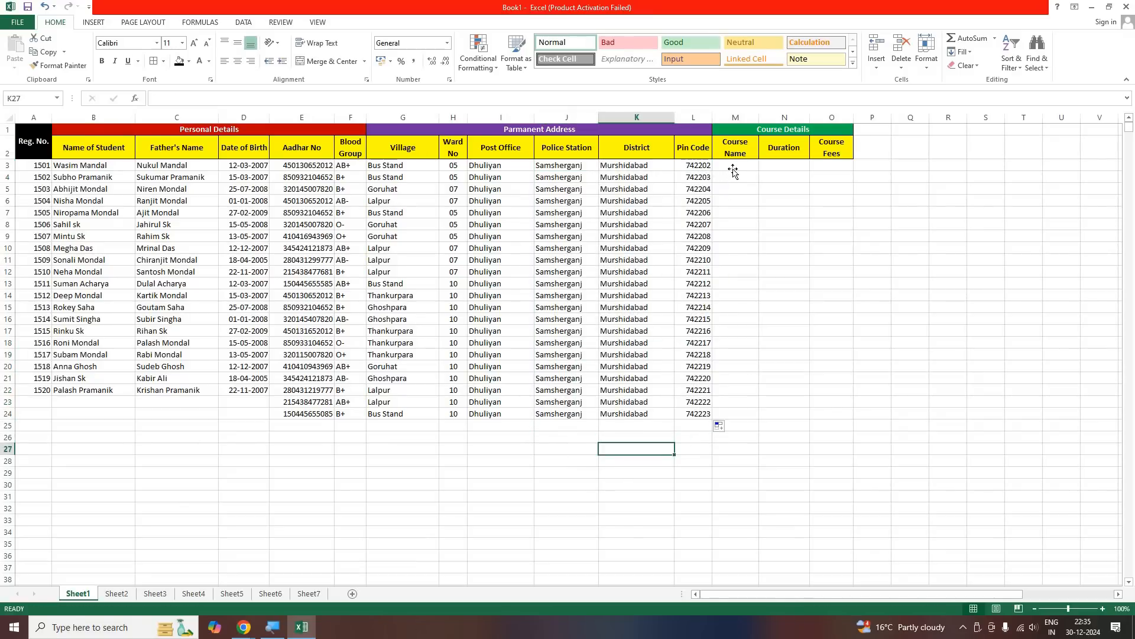
Enter the course name ADCA in M3 and fill it down through M12
click(734, 171)
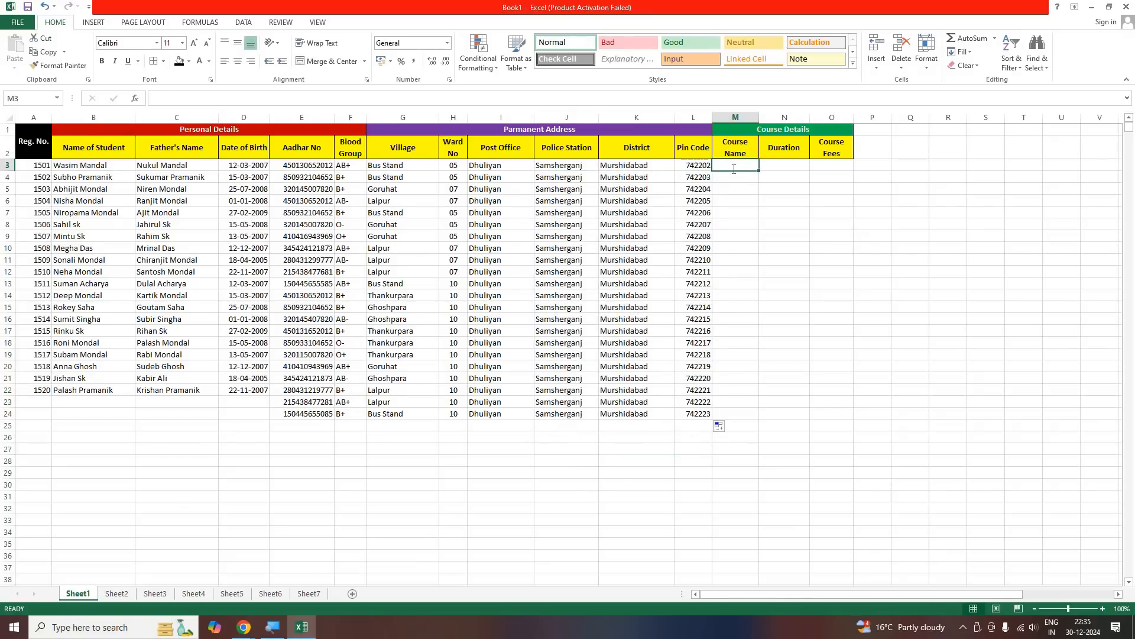
text(ADC)
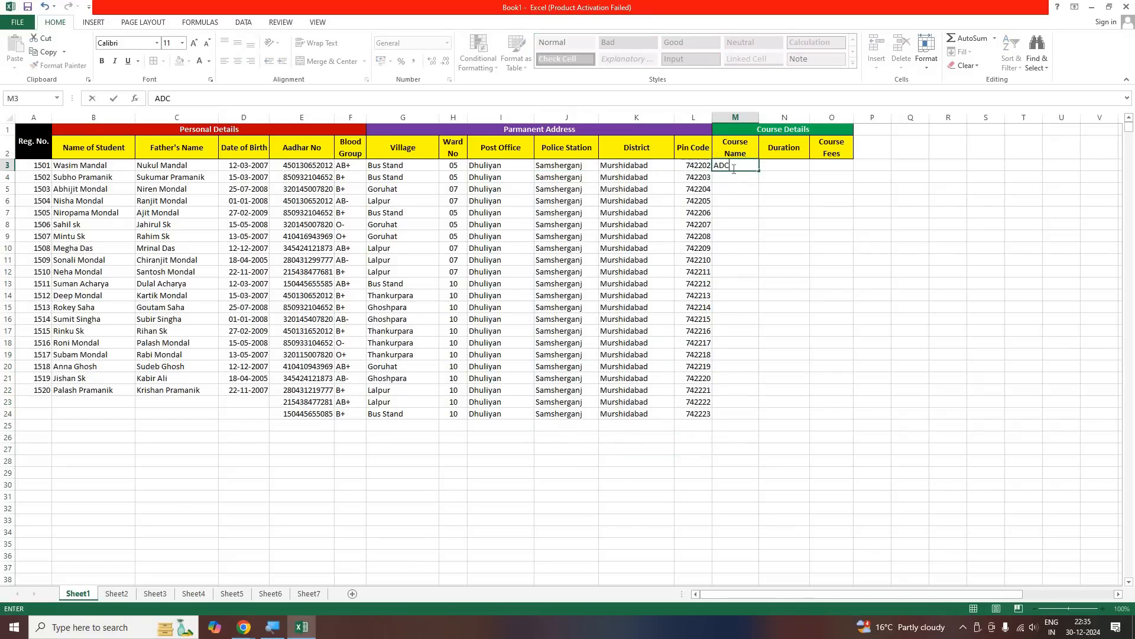
text(A)
key(Return)
click(758, 169)
drag(759, 171, 739, 289)
Enter the course name ADFA in M13 and fill it down through M16
click(739, 288)
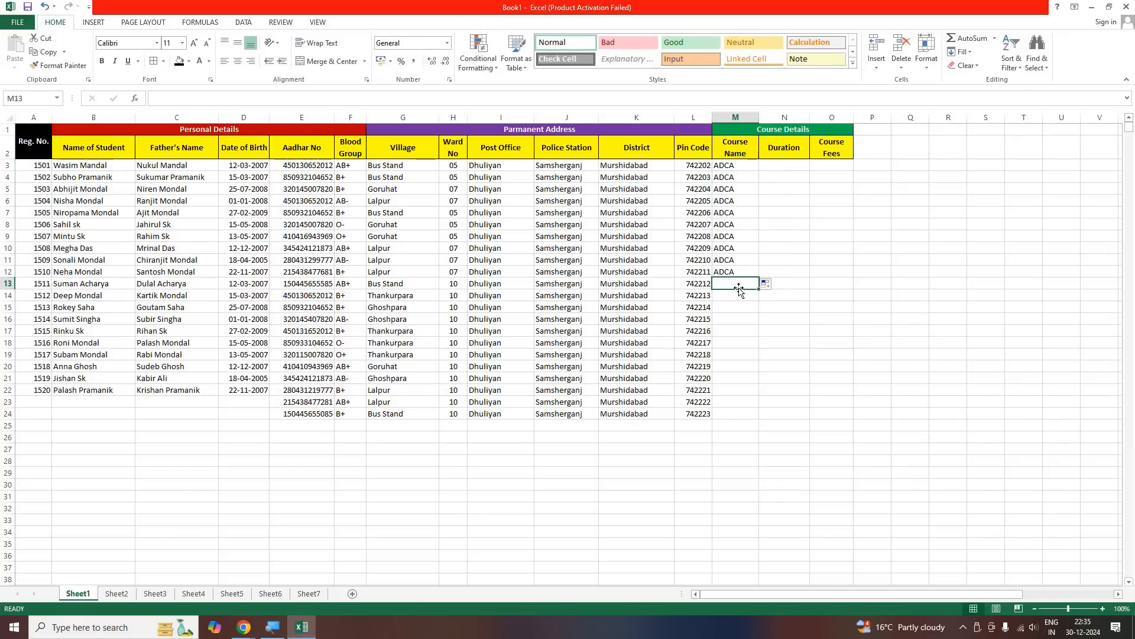
text(ADFA)
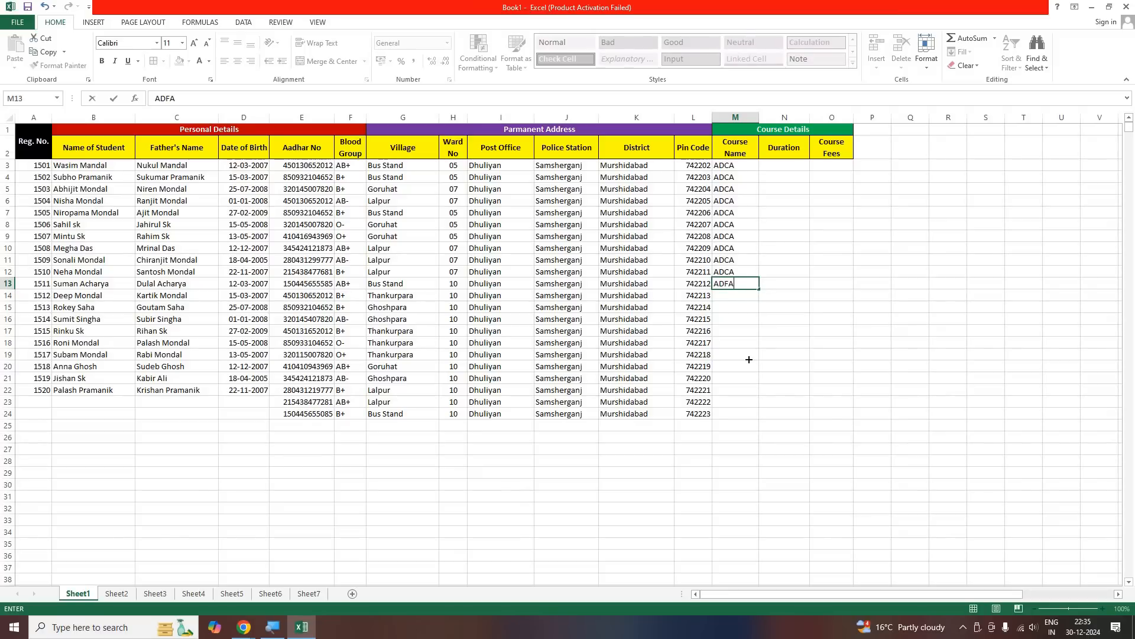
drag(759, 288, 733, 334)
Enter the course name TALLY in M17 and fill it down through M24
click(733, 334)
text(TALLY)
key(ctrl+Return)
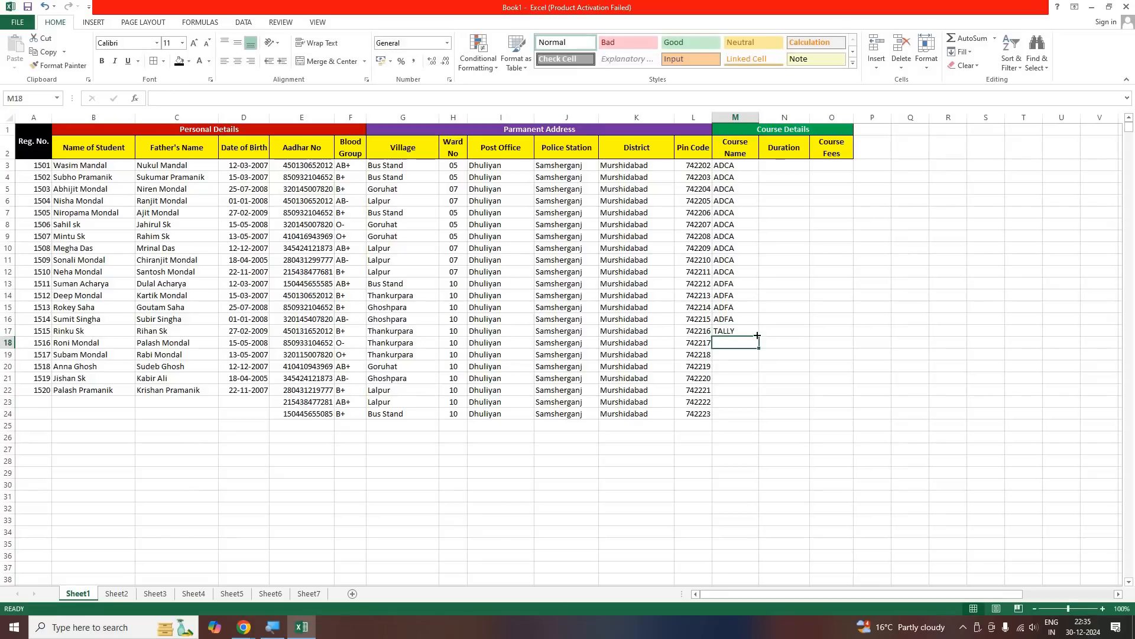
drag(758, 342, 758, 414)
click(693, 473)
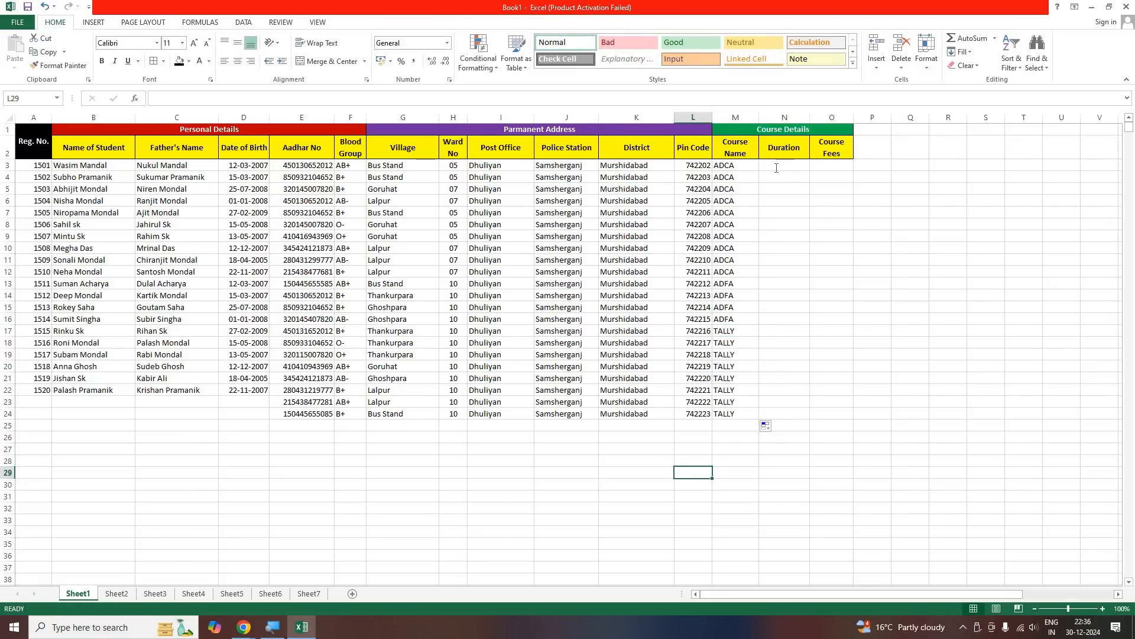
Enter the duration 12 MONTHS in N3 and N4, and fill it down through N16
click(777, 168)
text(12 MONTHS)
key(Return)
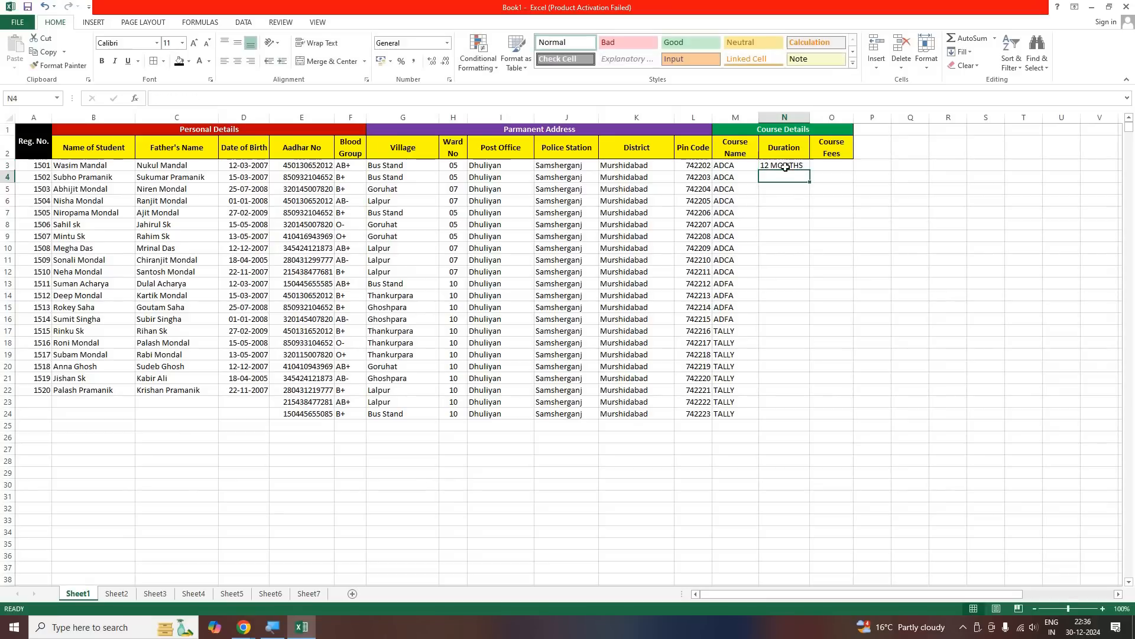
key(Up)
click(782, 178)
text(12)
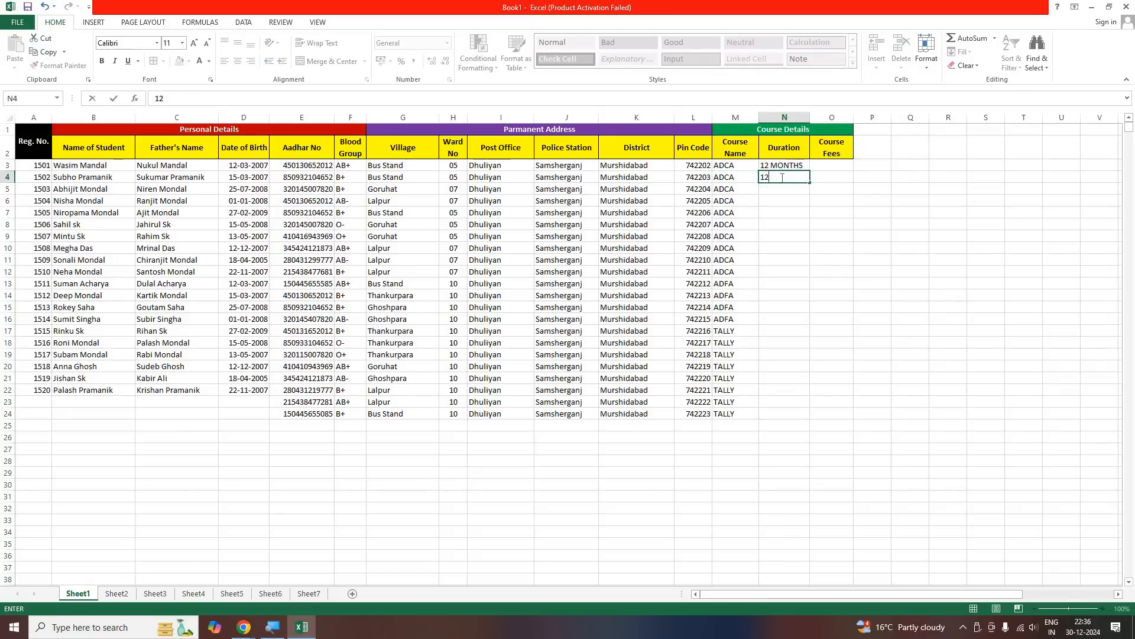
text( MONTHS)
drag(774, 161, 787, 332)
Enter the duration 06 MONTHS in N17 and N18, and fill the cells down through N24
click(787, 332)
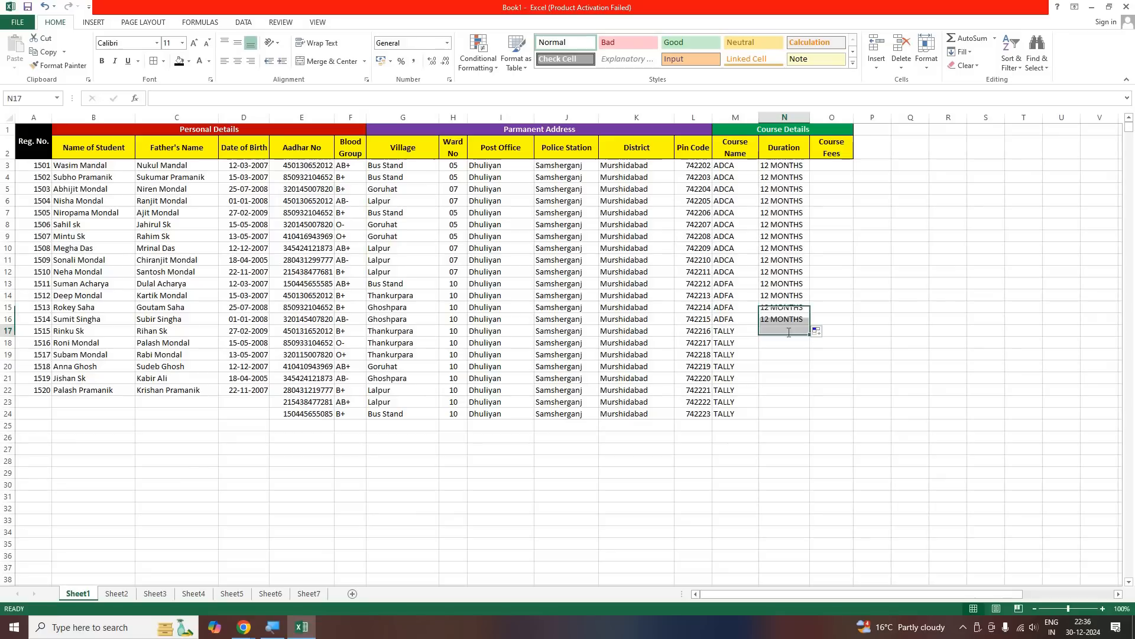
text(06 MO)
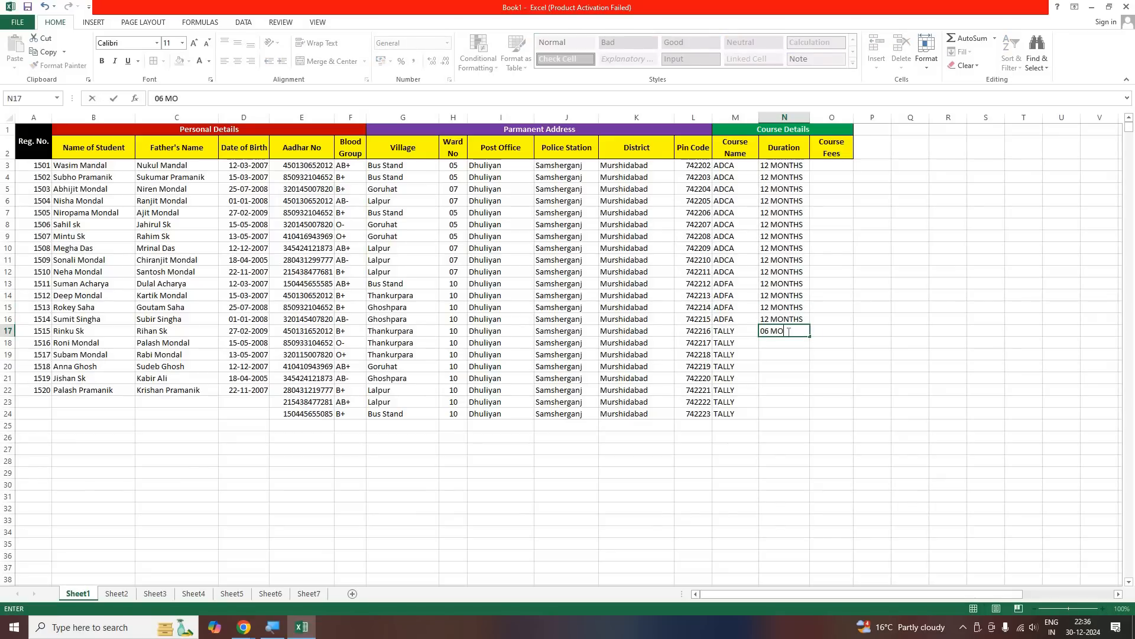
text(NTHS)
key(Return)
text(06)
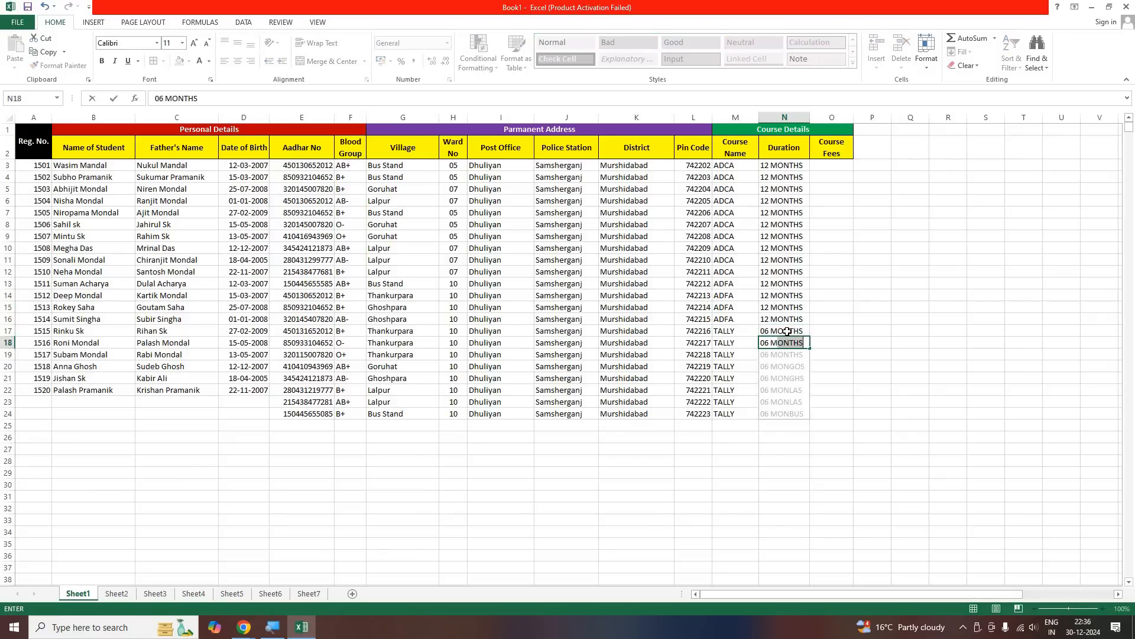
key(Return)
drag(787, 332, 788, 418)
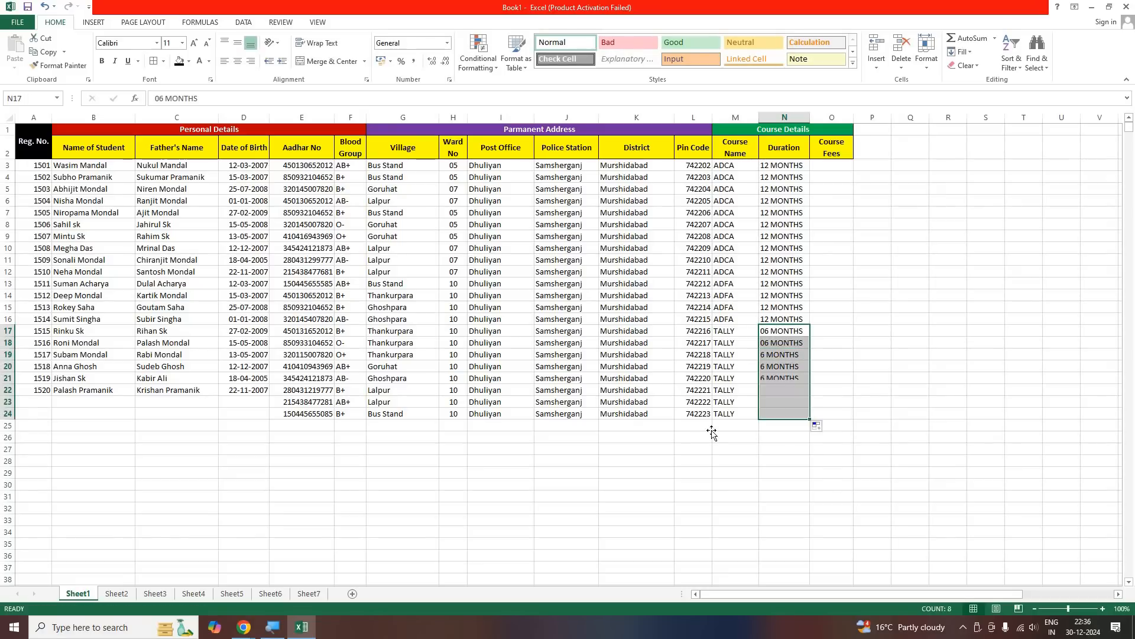
click(711, 433)
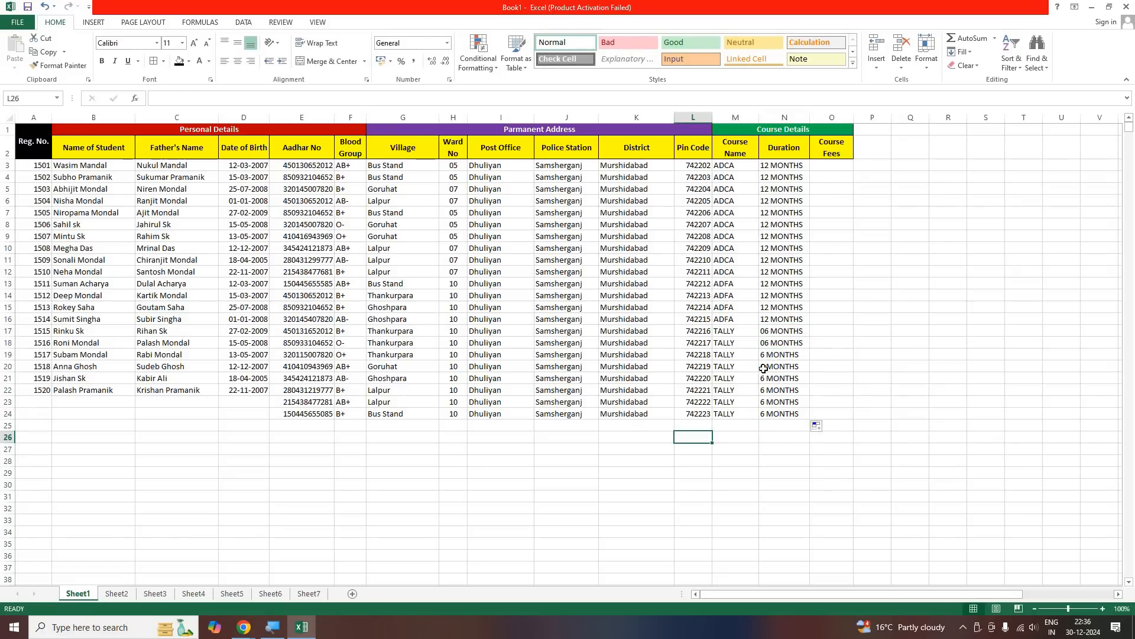
Enter the ADCA course fee 5200 in O3 and fill it down through O12
click(836, 169)
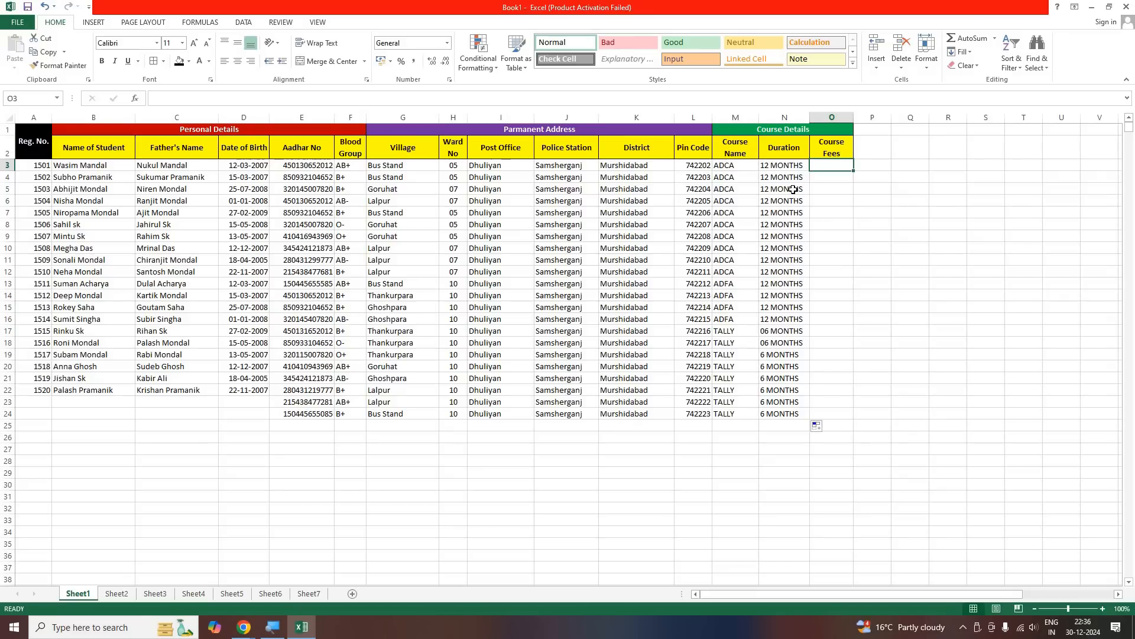
text(5200)
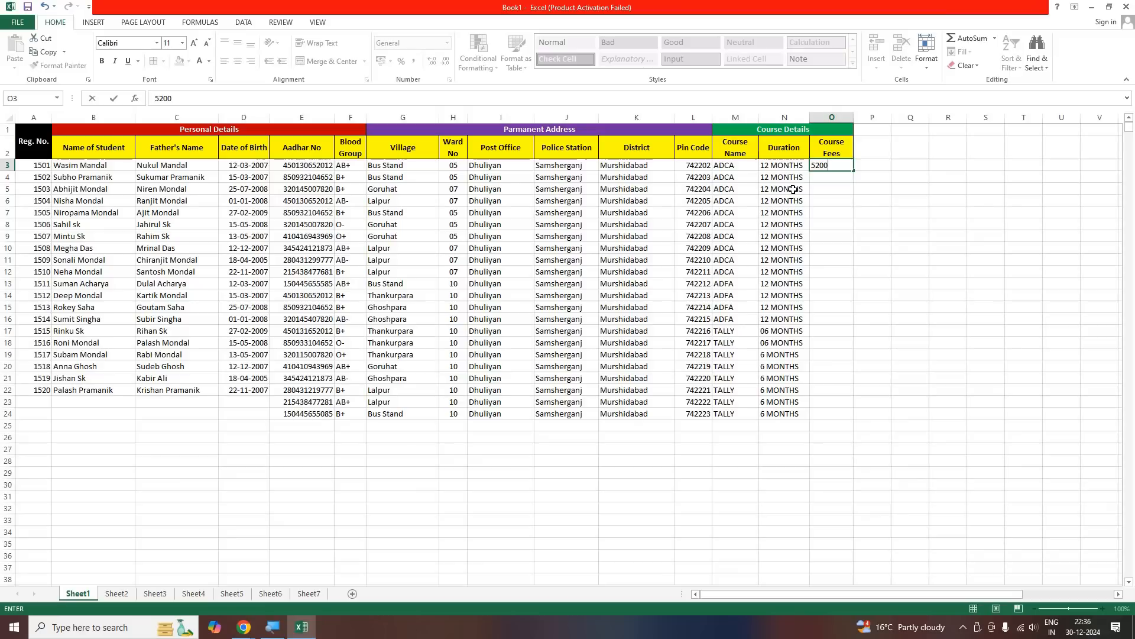
key(Return)
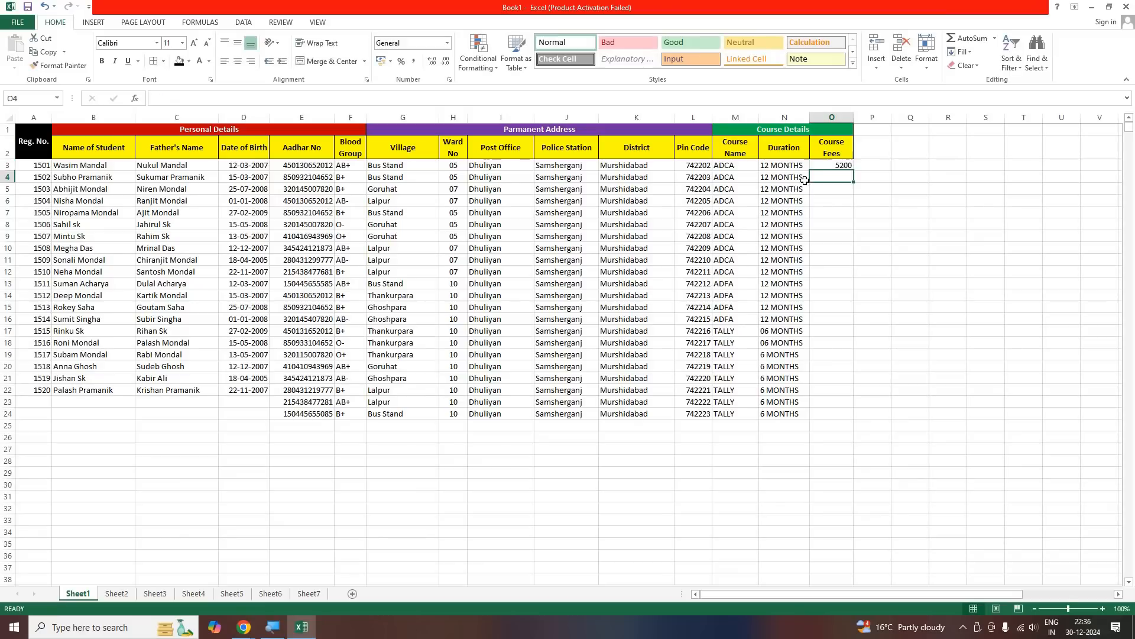
click(852, 168)
drag(853, 171, 842, 273)
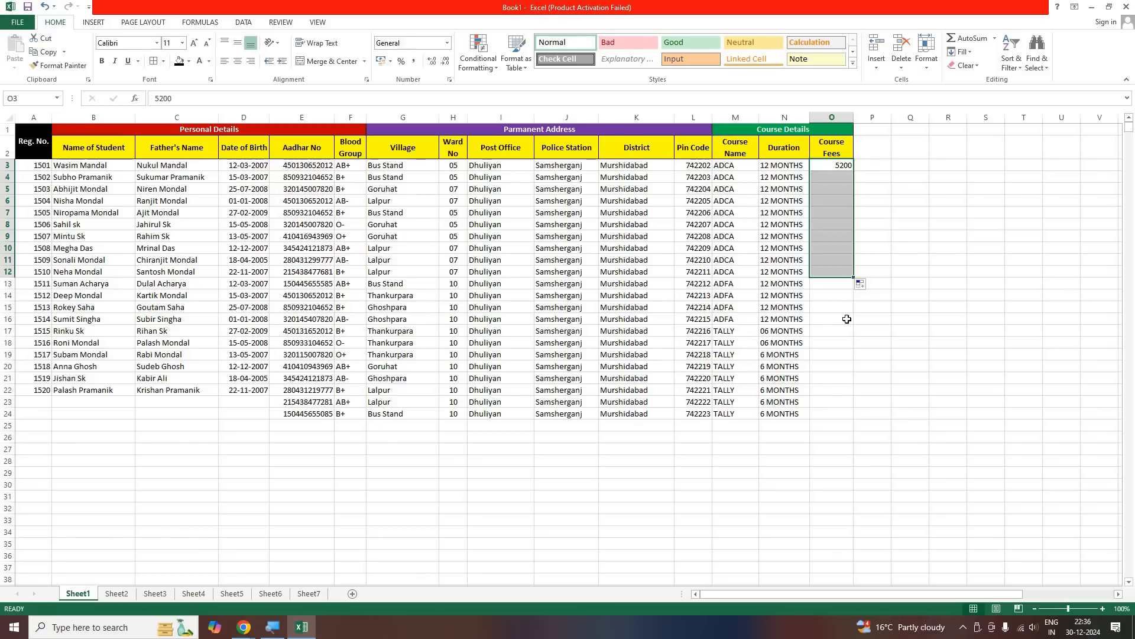
Enter the ADFA course fee 7500 in O13 and fill it down through O16
key(Down)
key(Down)
key(Down)
key(Down)
key(Down)
key(Down)
key(Down)
key(Down)
key(Down)
key(Down)
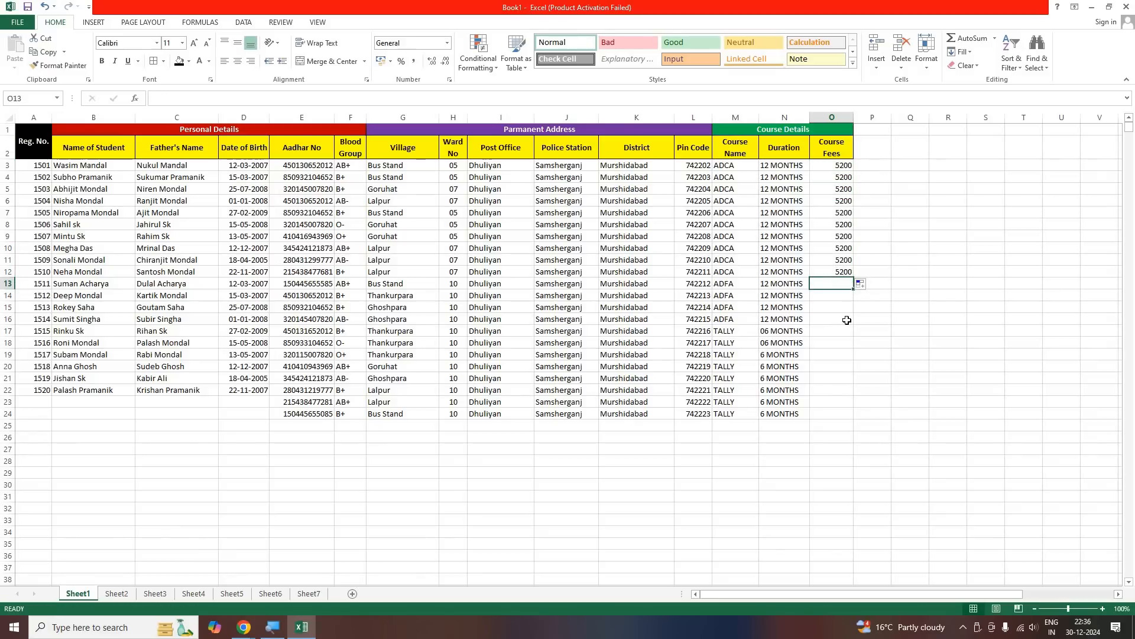
text(7200)
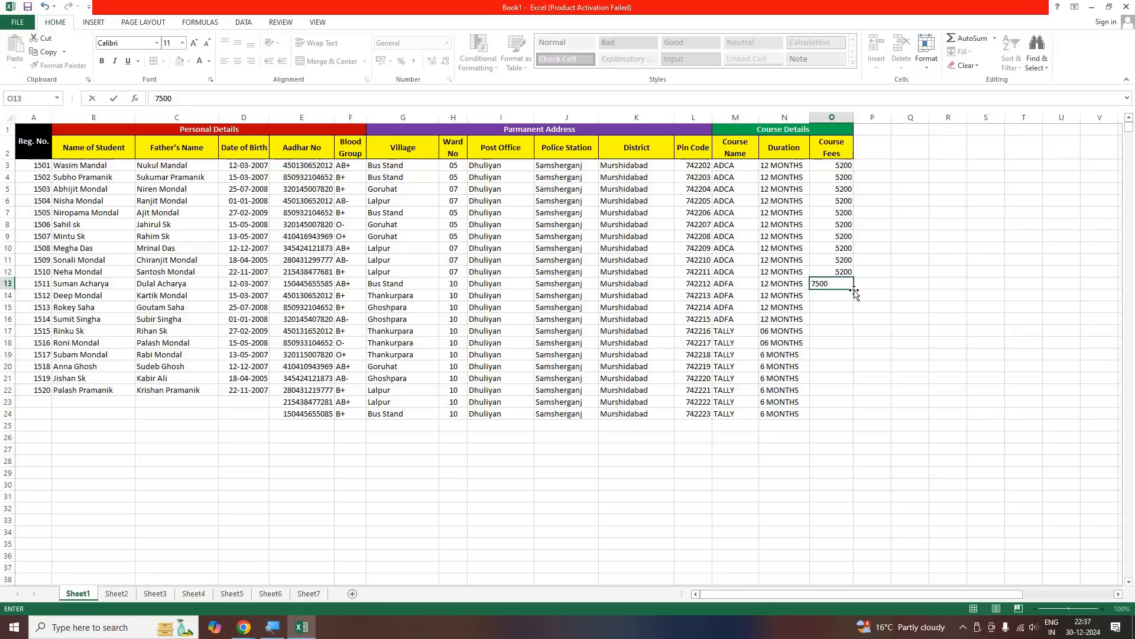
key(Return)
click(850, 285)
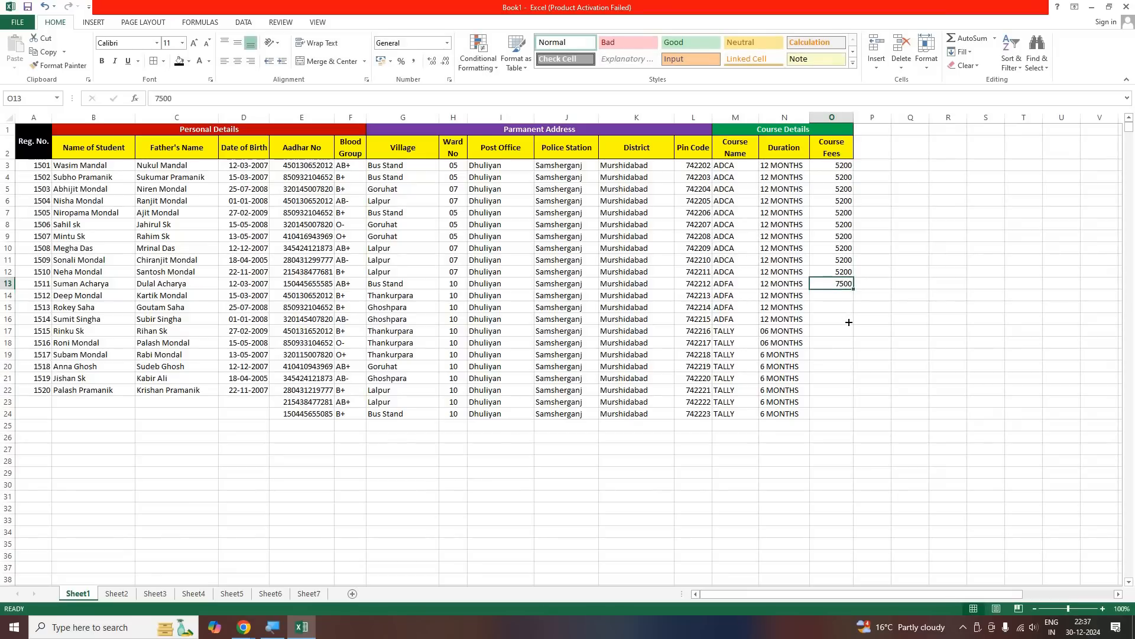
drag(854, 289, 841, 332)
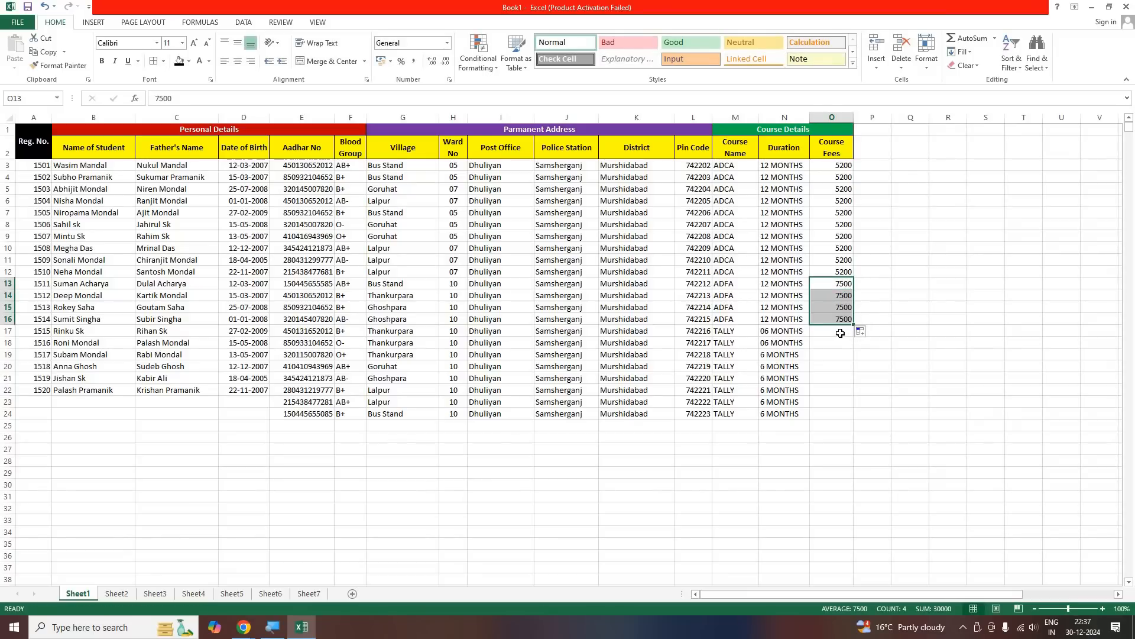
key(Down)
key(Down)
key(Down)
key(Down)
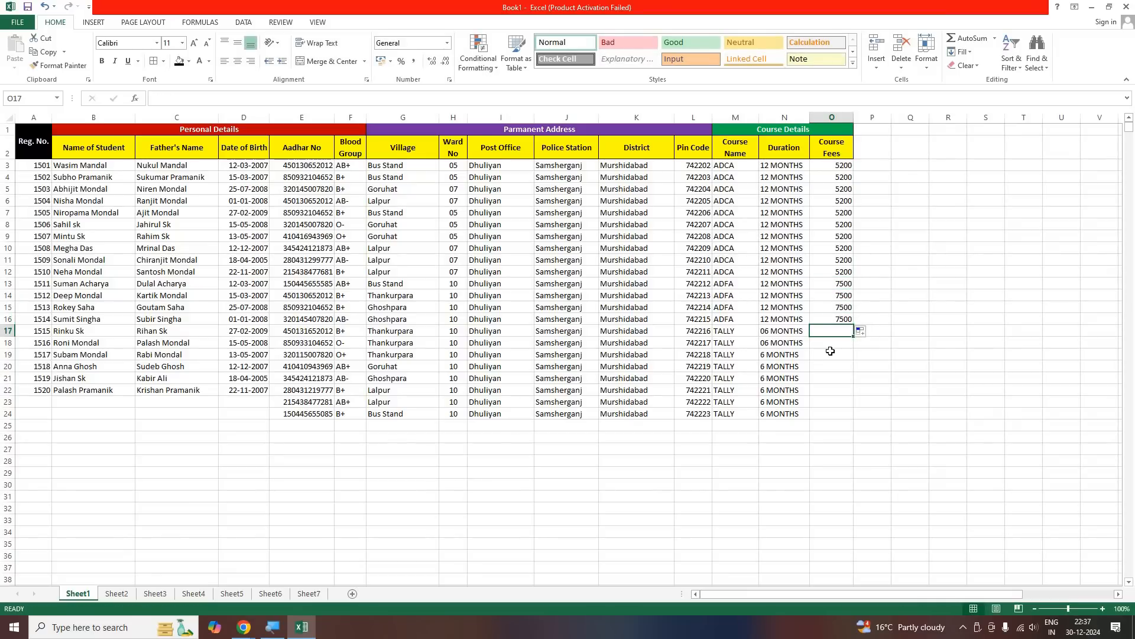
Enter the TALLY course fee 4800 in O17 and fill it down through O24
text(4800)
key(Return)
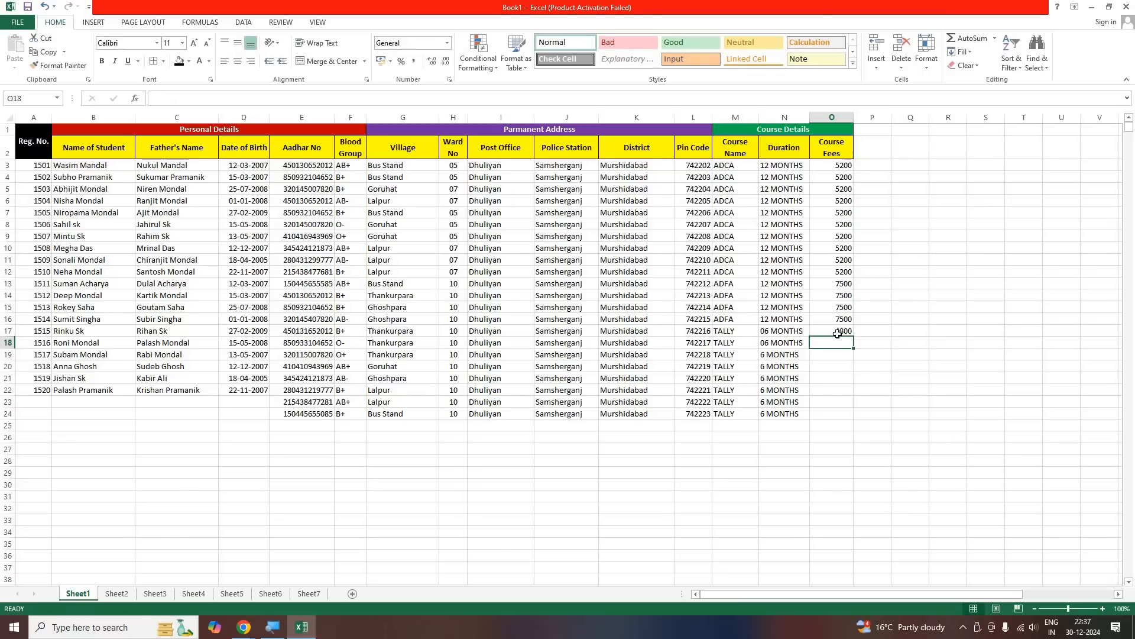
click(849, 332)
drag(854, 336, 842, 416)
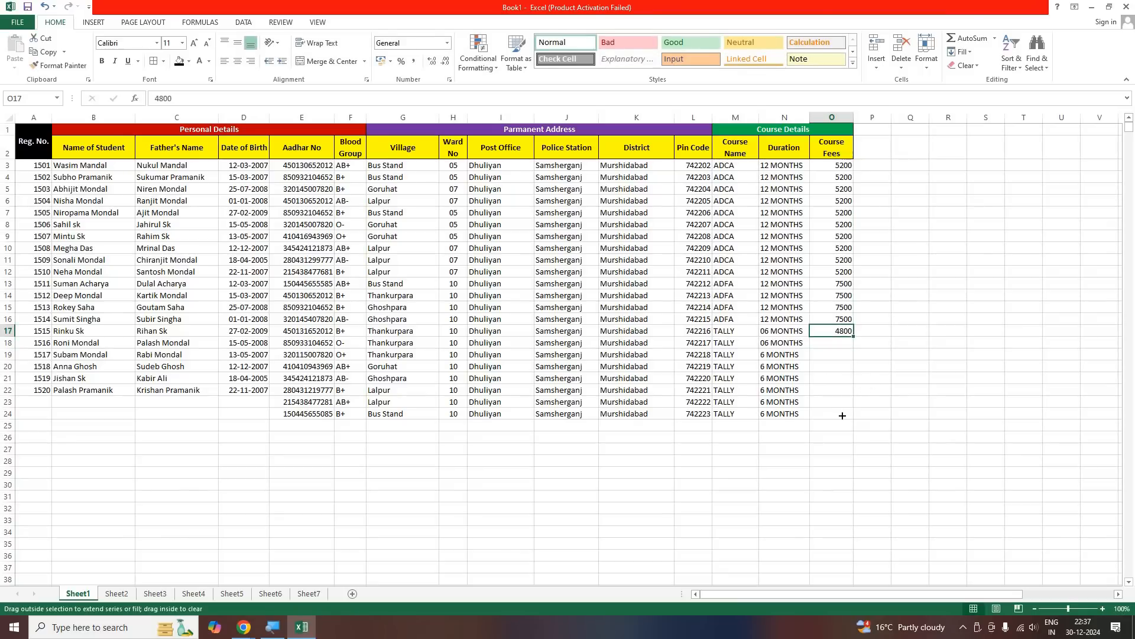
drag(757, 424, 755, 424)
click(756, 423)
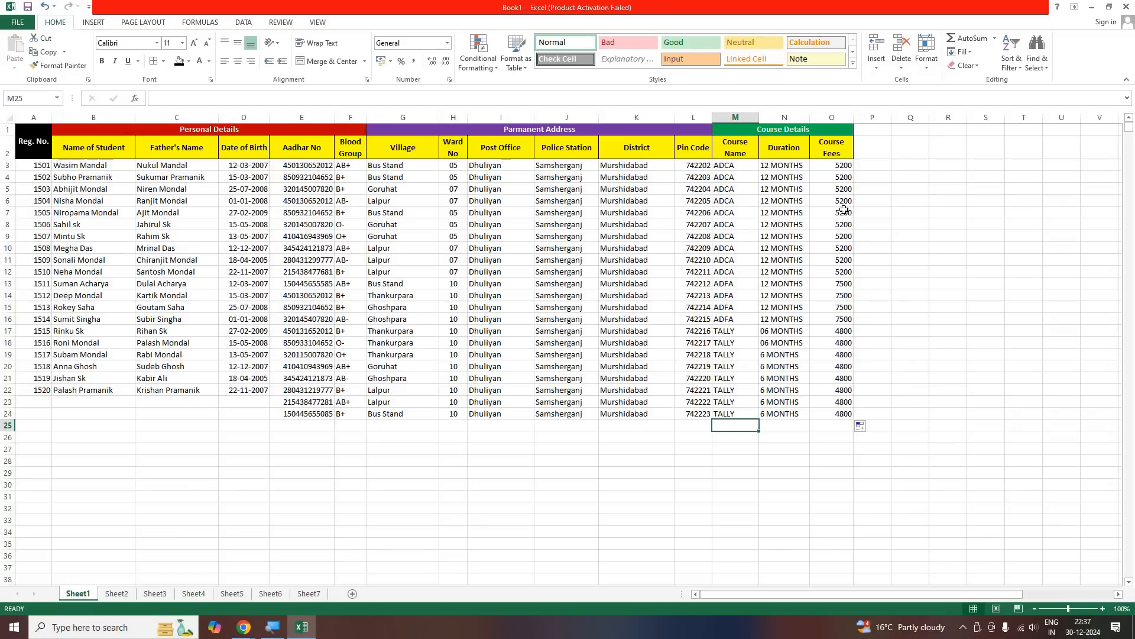
Format the course fees in O3:O24 as Currency with two decimal places and the ₹ symbol
click(832, 165)
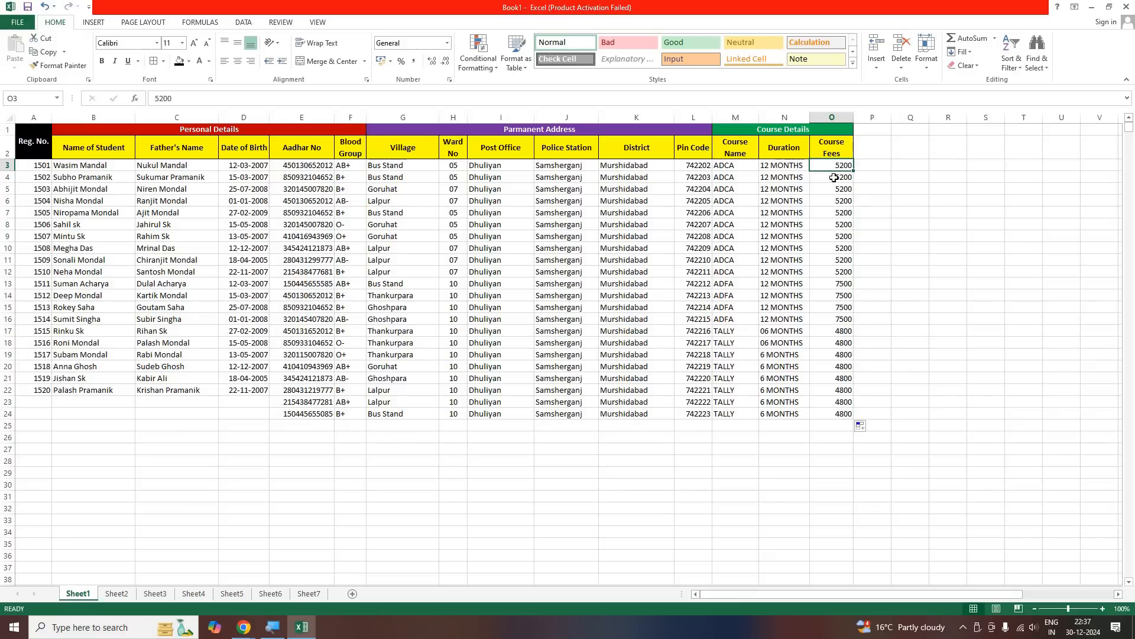
key(shift+Down)
key(shift+Down)
key(shift+Down)
key(shift+Down)
key(shift+Down)
key(shift+Down)
key(shift+Down)
key(shift+Down)
key(shift+Down)
key(shift+Down)
key(shift+Down)
key(shift+Down)
key(shift+Down)
key(shift+Down)
key(shift+Down)
key(shift+Down)
key(shift+Down)
key(shift+Down)
key(shift+Down)
key(shift+Down)
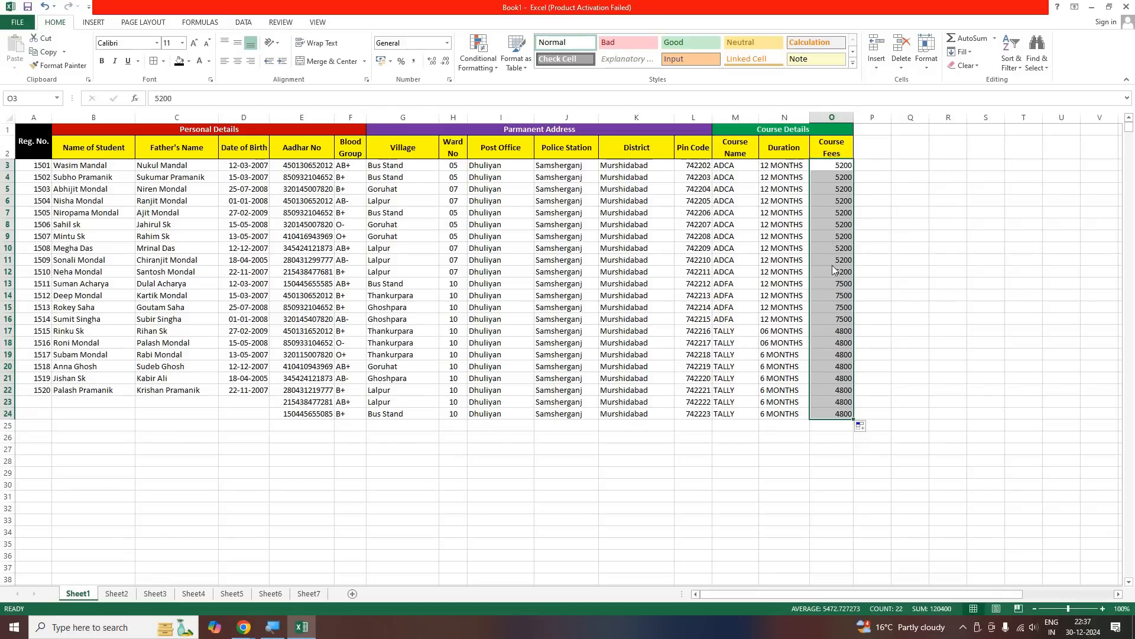
right_click(833, 240)
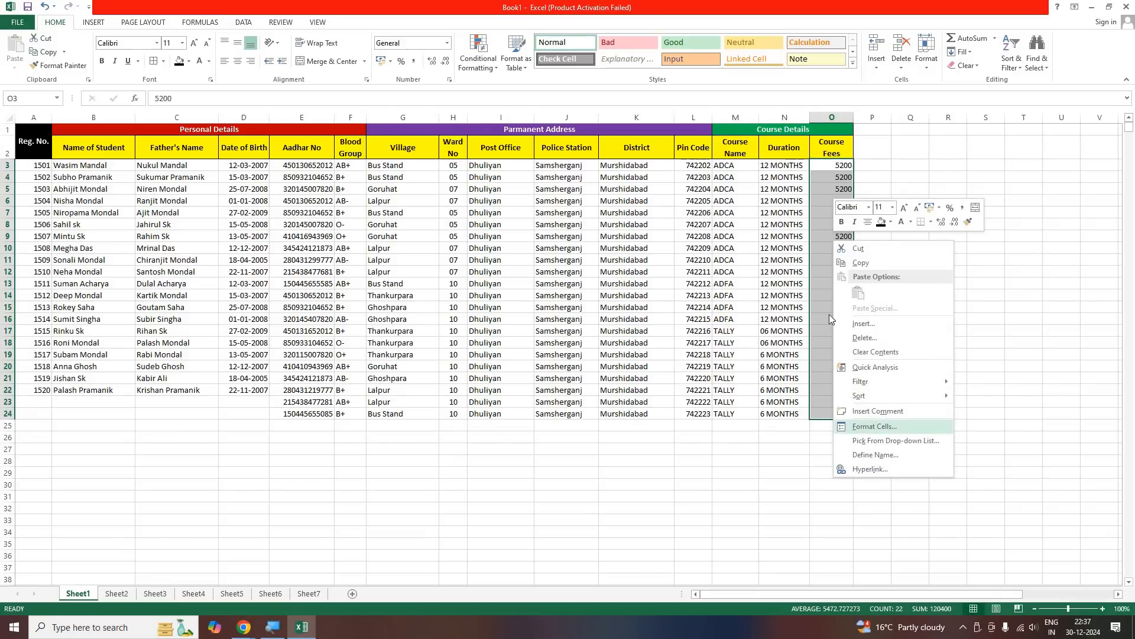
click(864, 427)
drag(832, 297, 616, 152)
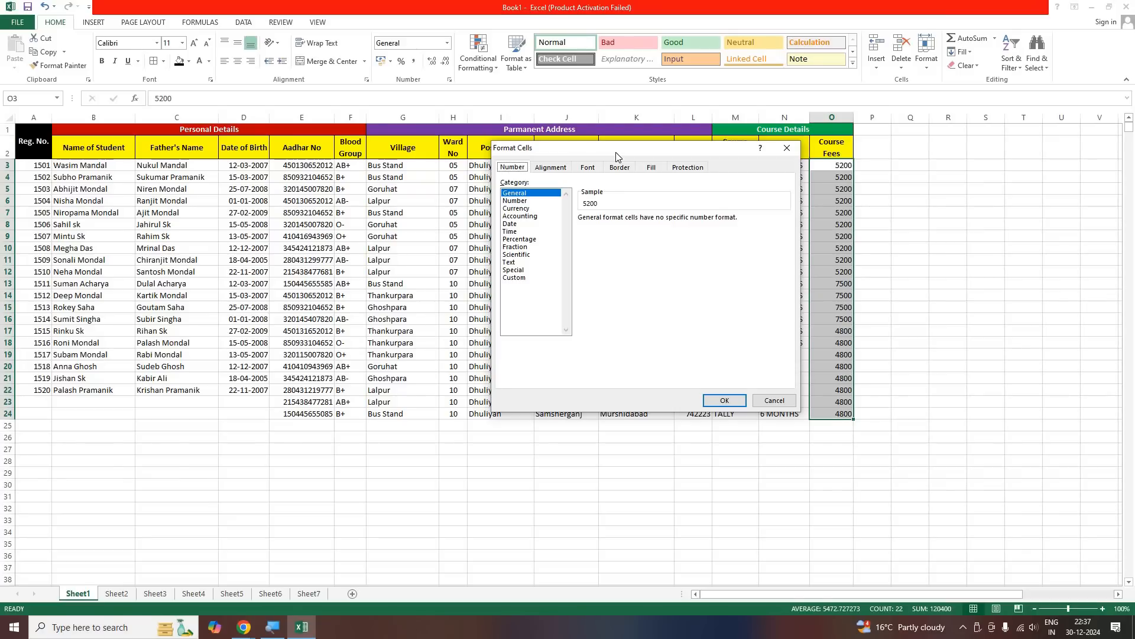
click(516, 209)
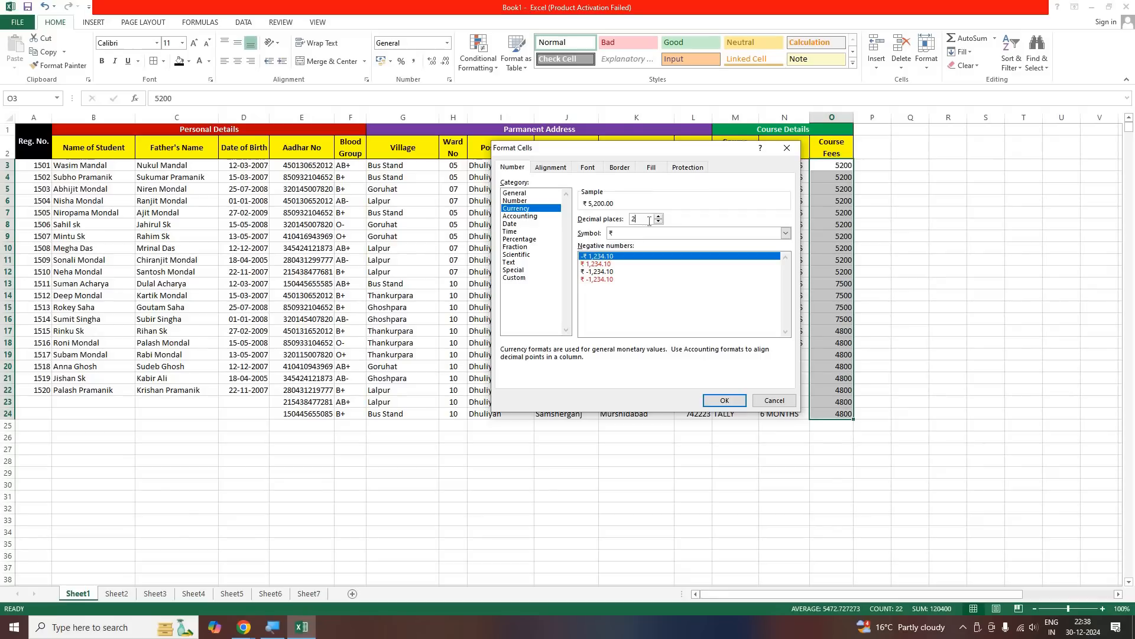
click(614, 236)
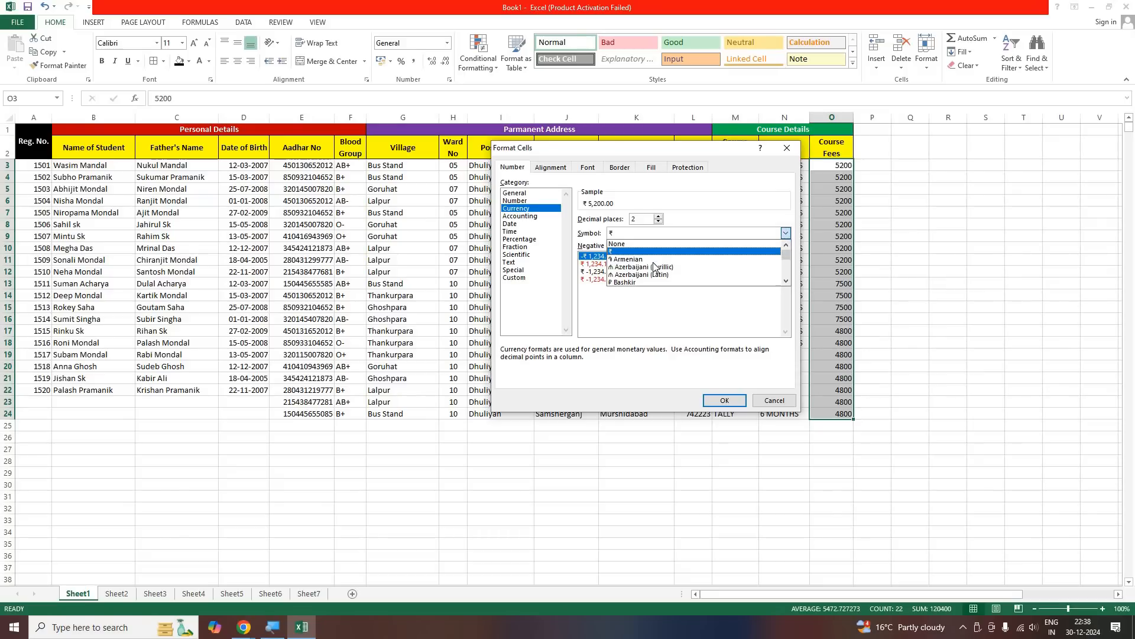
scroll(654, 266, down, 10)
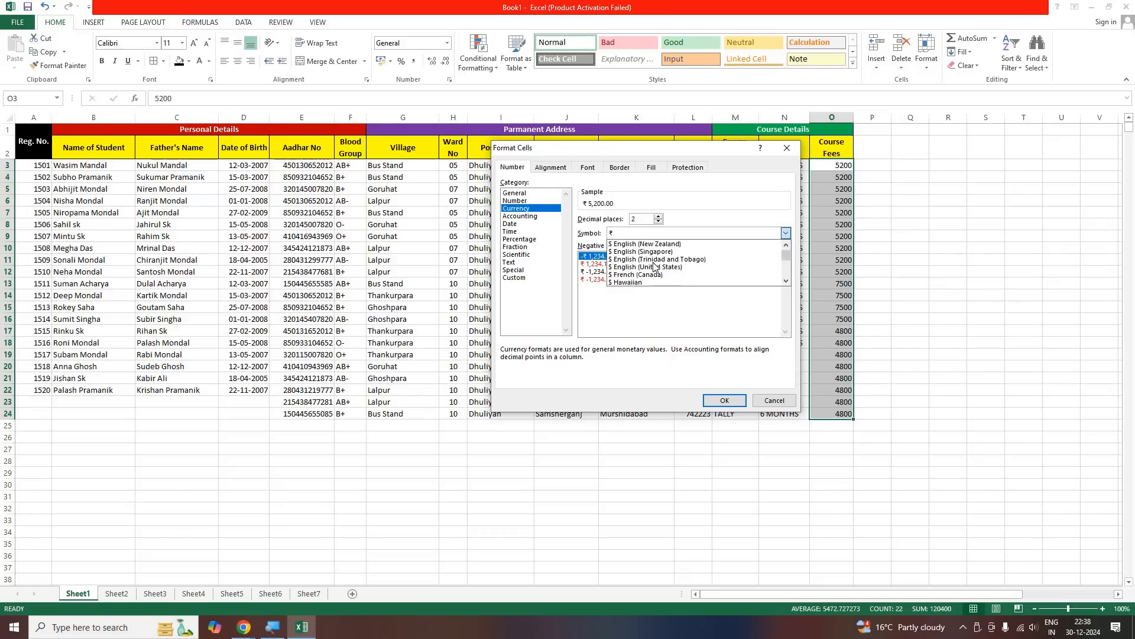
scroll(654, 266, down, 12)
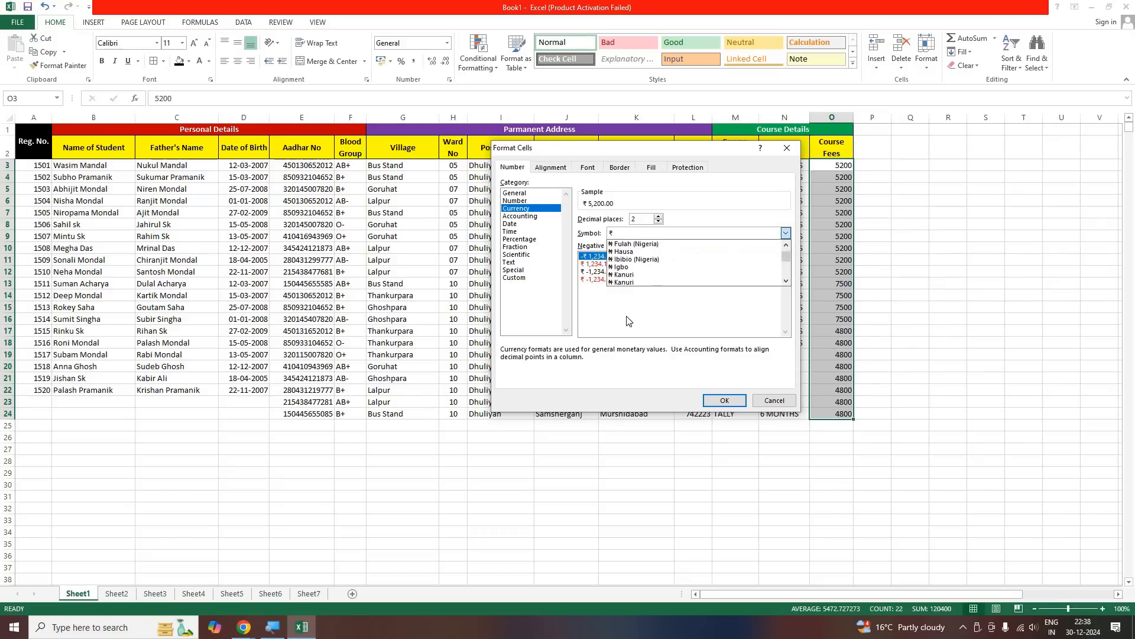
click(618, 235)
click(722, 399)
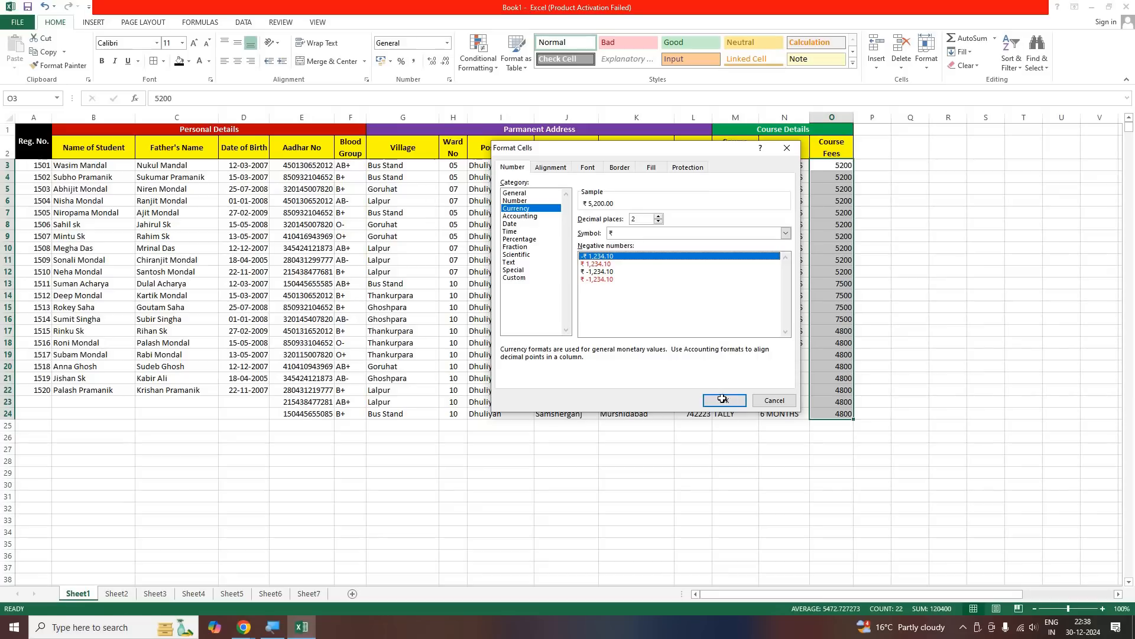
click(931, 385)
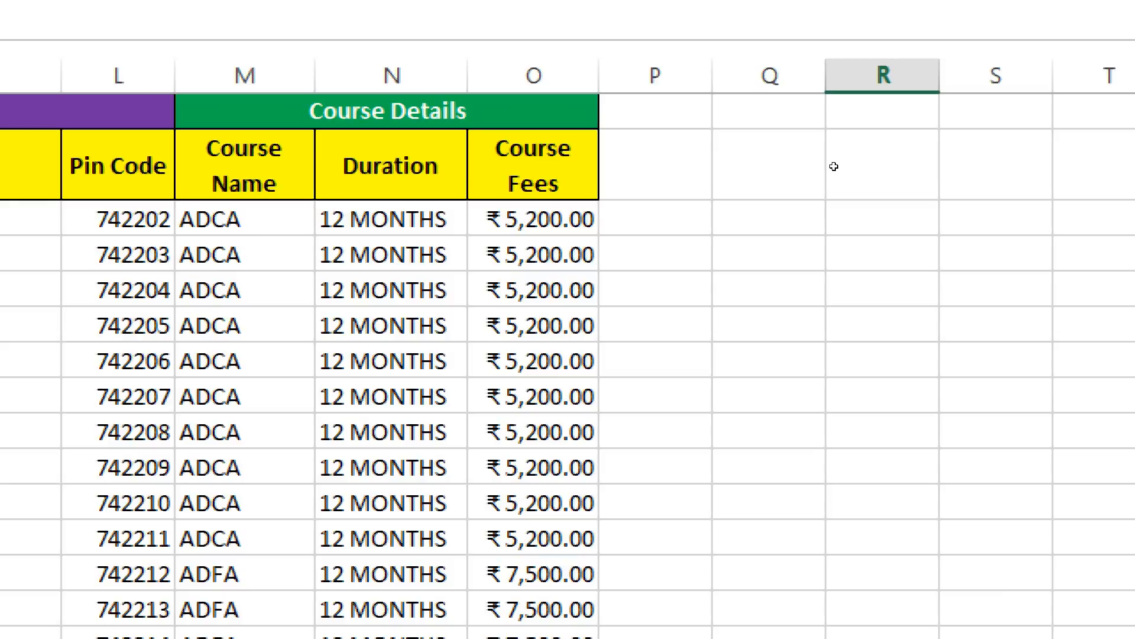
Change the course fees in O3:O24 to the Number format with two decimal places and no thousands separator
key(ctrl+z)
key(shift+Down)
key(shift+Down)
key(shift+Down)
key(shift+Down)
key(shift+Down)
key(shift+Down)
key(shift+Down)
key(shift+Down)
key(shift+Down)
key(shift+Down)
key(shift+Down)
key(shift+Down)
key(shift+Down)
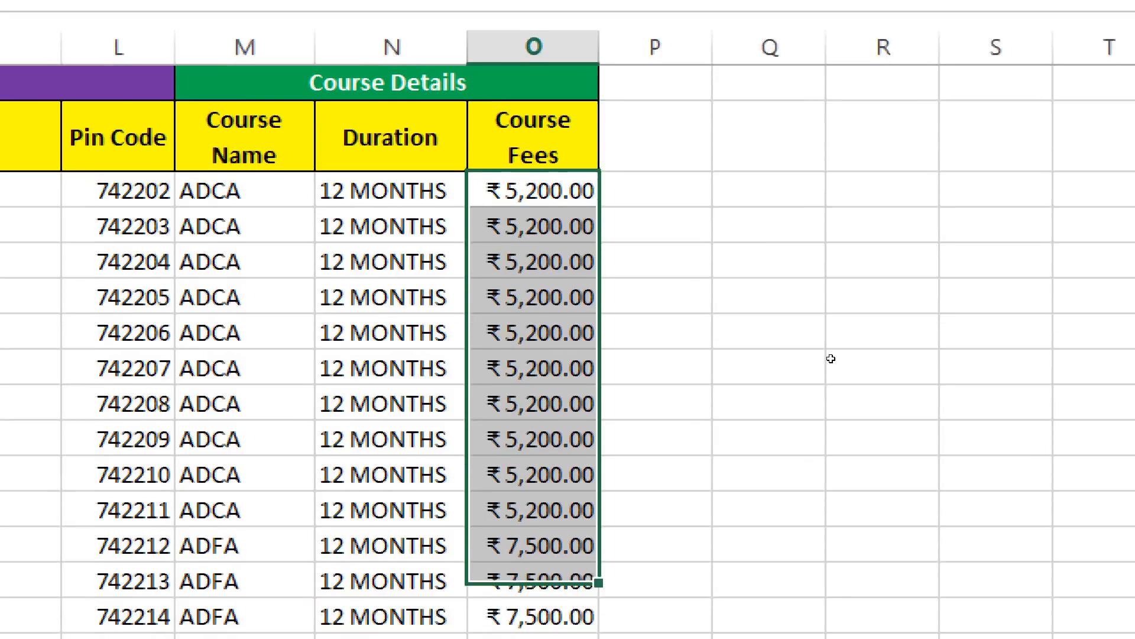
key(shift+Down)
key(shift+Down)
key(shift+Down)
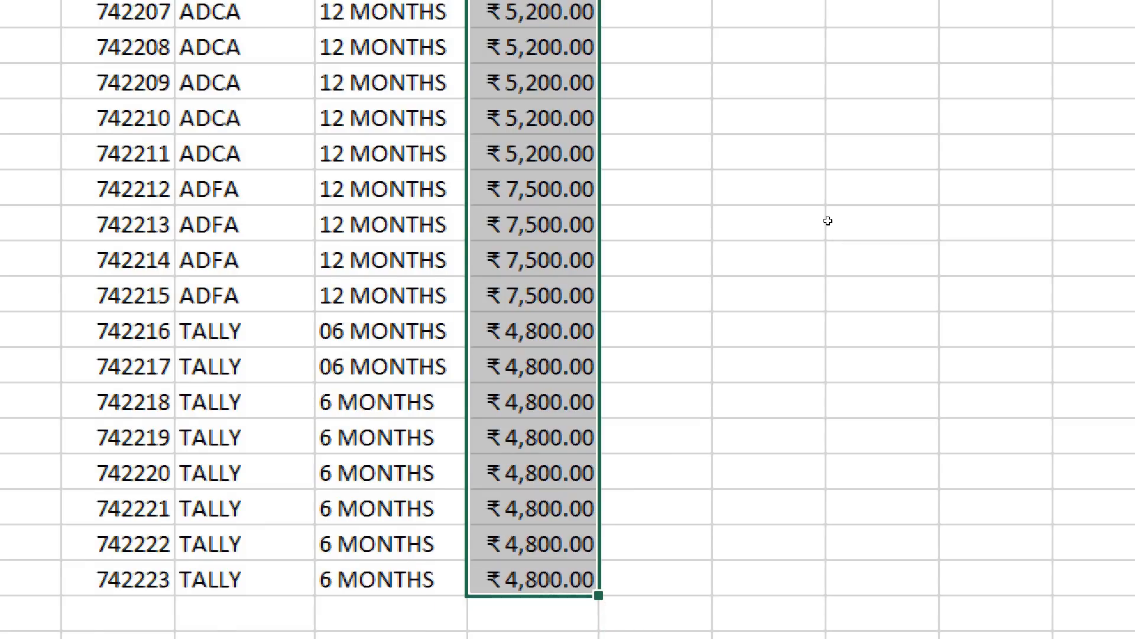
scroll(829, 223, up, 2)
right_click(523, 188)
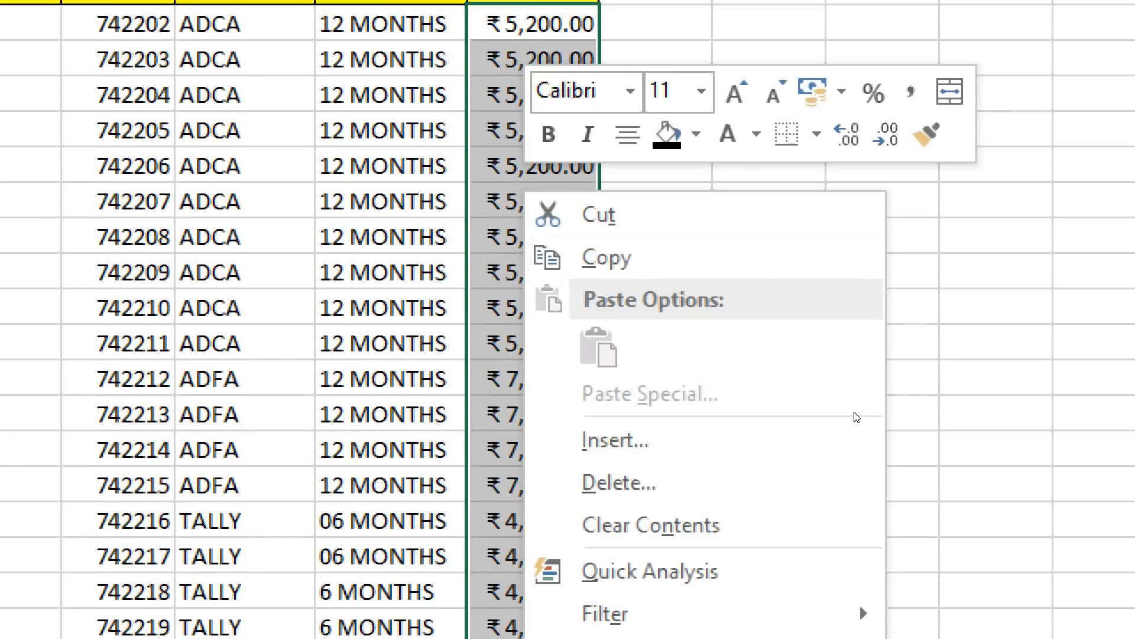
key(Return)
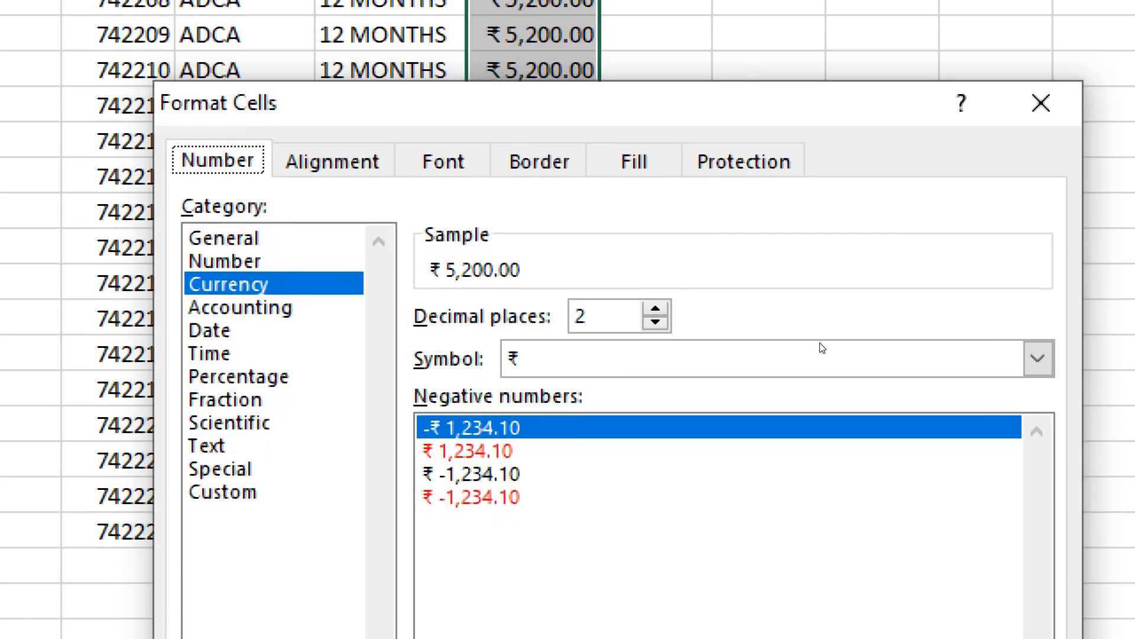
key(Tab)
key(Up)
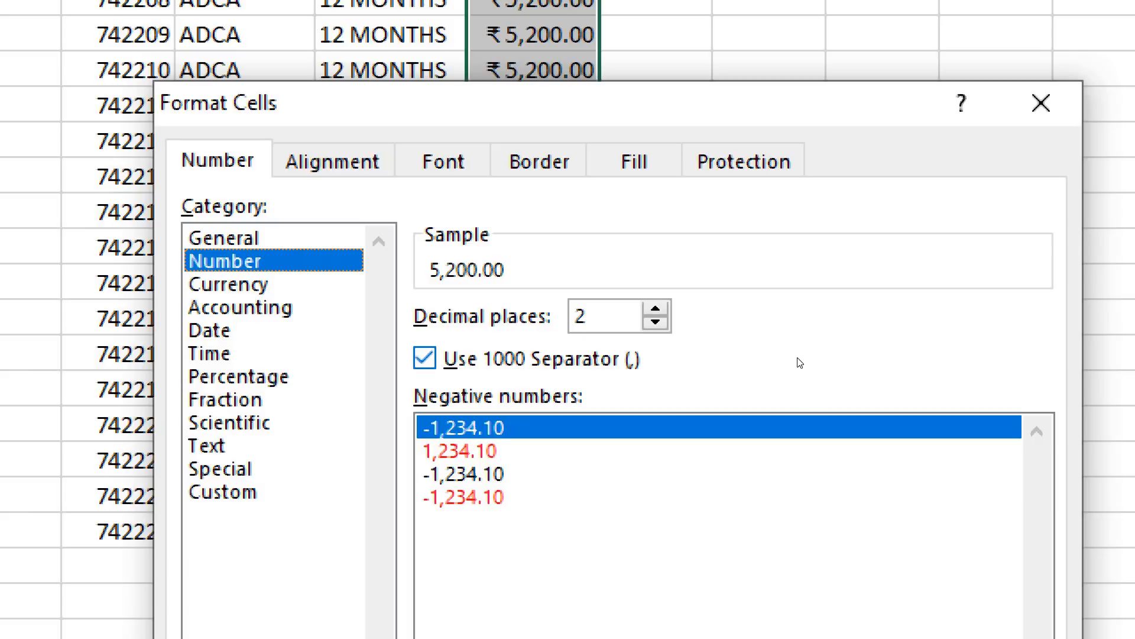
key(alt+u)
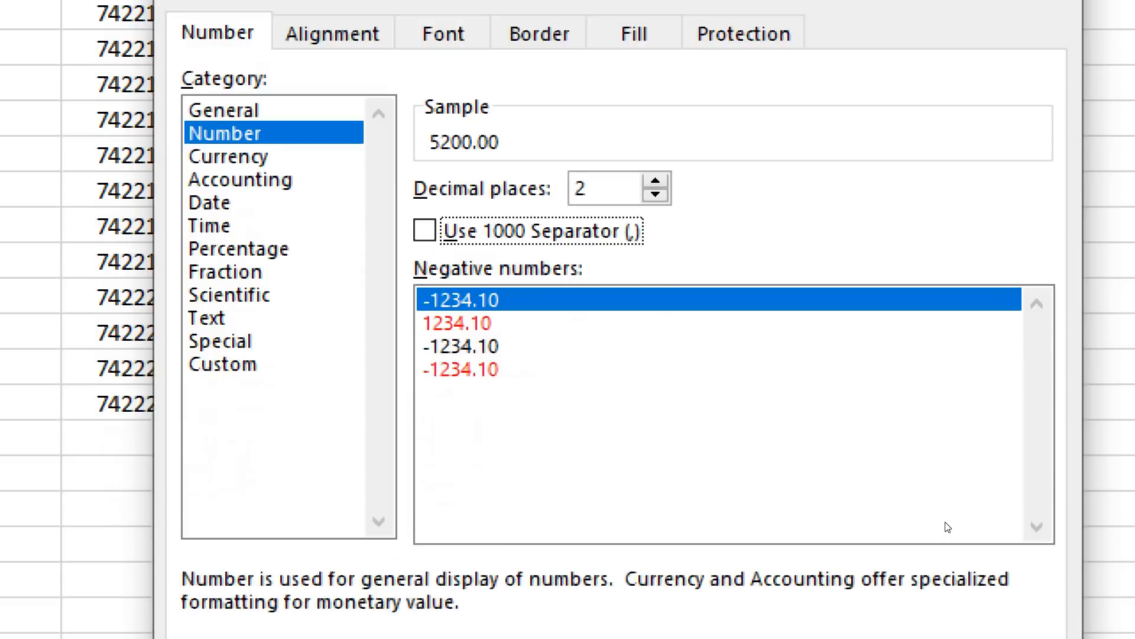
key(Return)
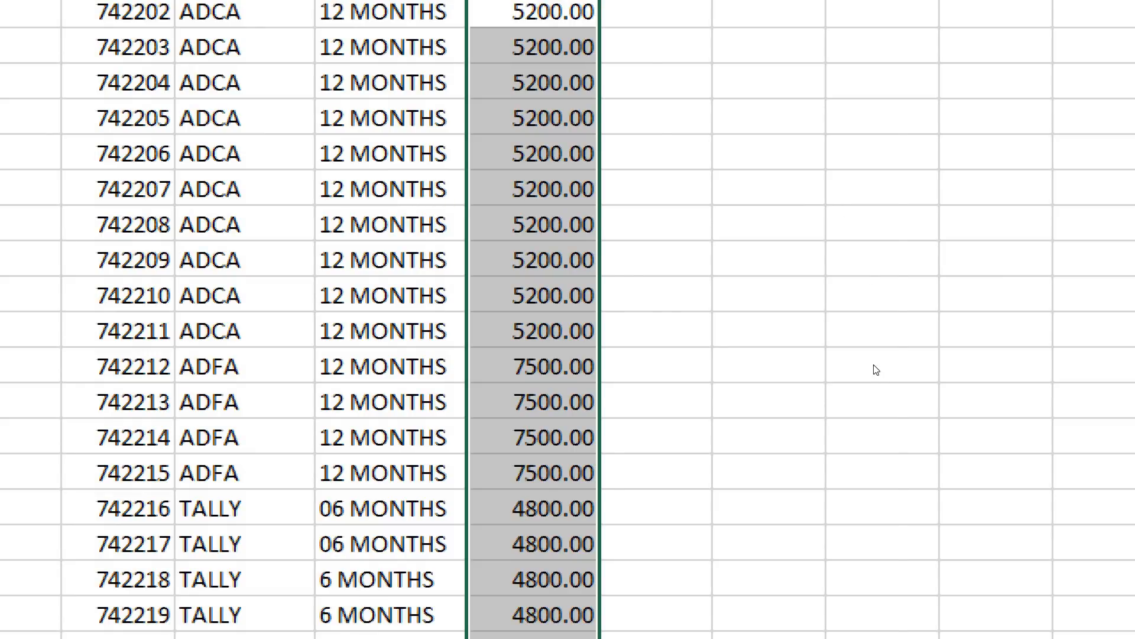
Reopen the cell formatting settings for the course fees in O3:O24 and choose the Currency category
right_click(875, 395)
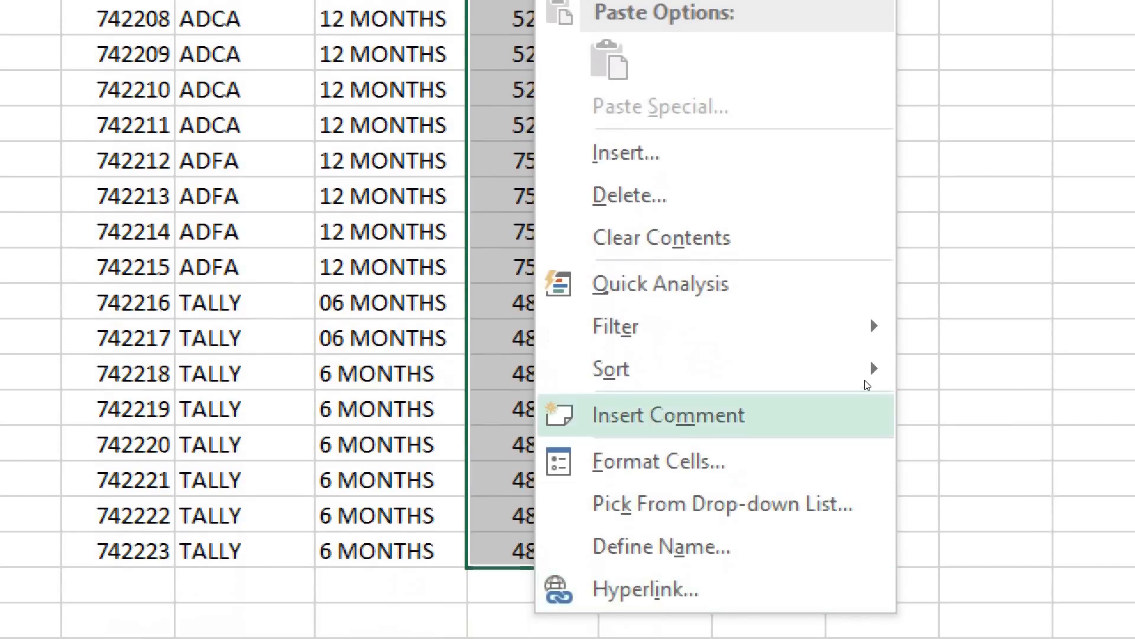
click(659, 514)
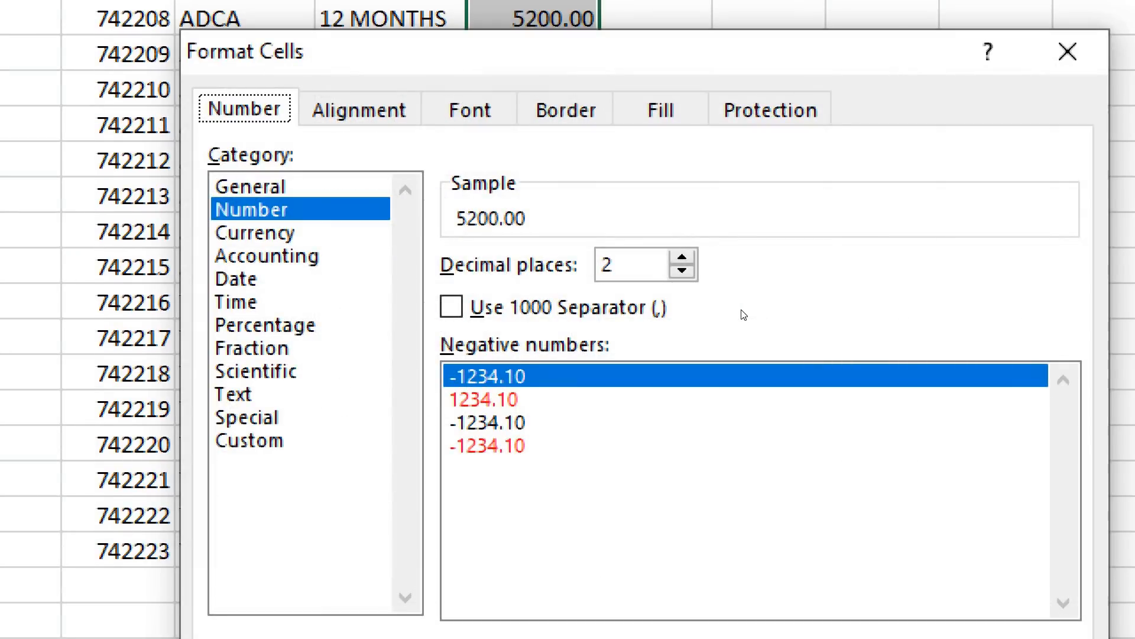
click(267, 233)
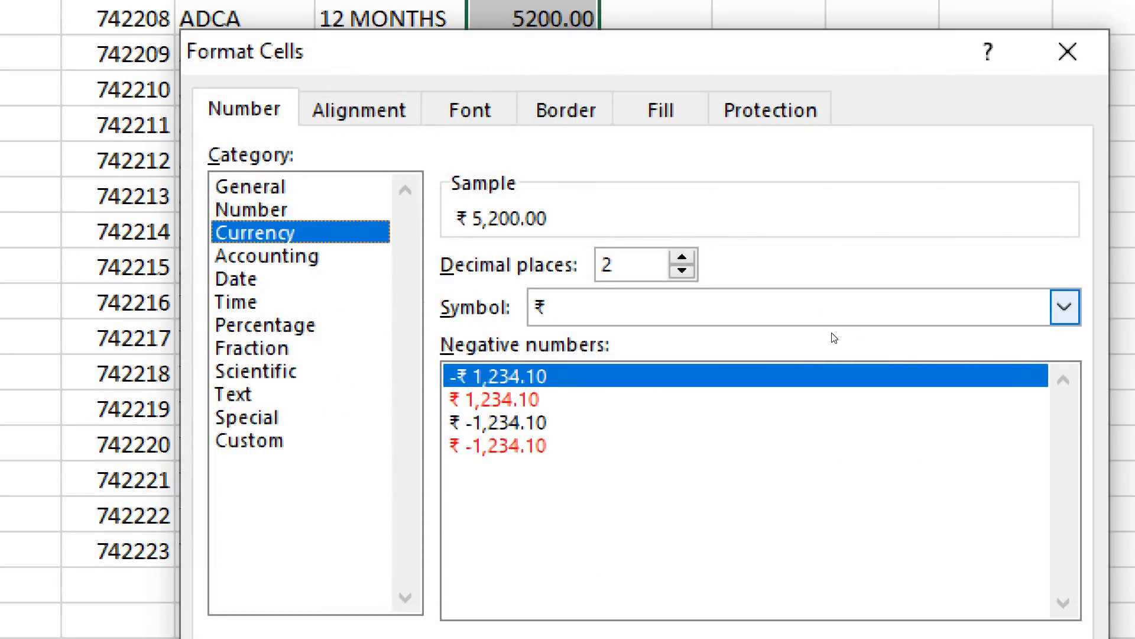
Examine the currency symbols available for the course fees, comparing the ₹ and Rs entries for different languages
click(839, 320)
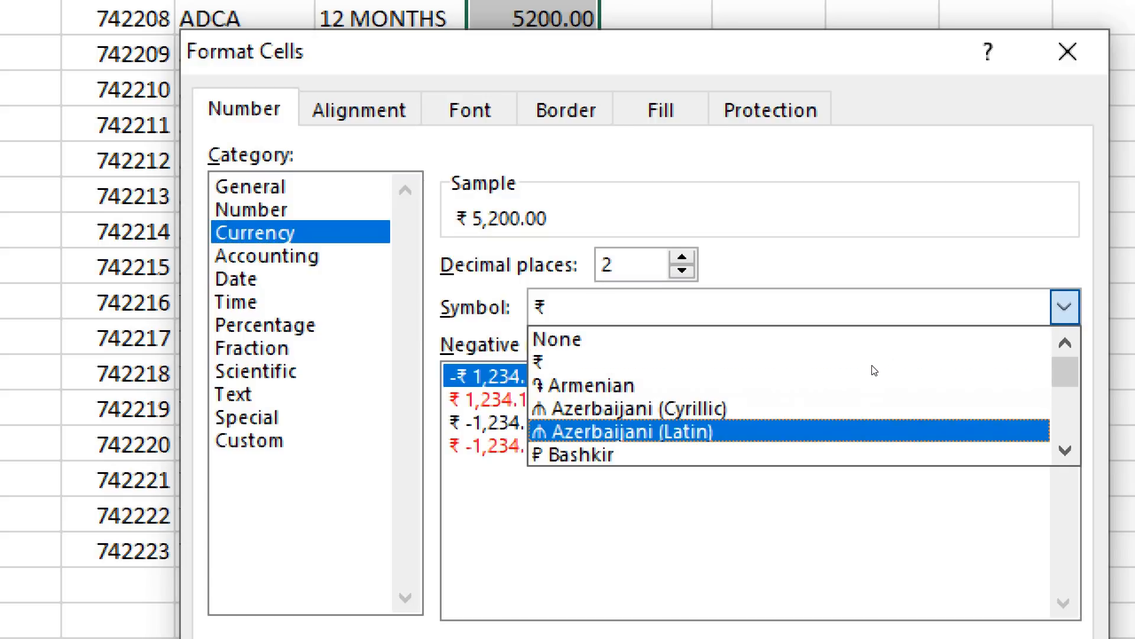
scroll(875, 371, down, 7)
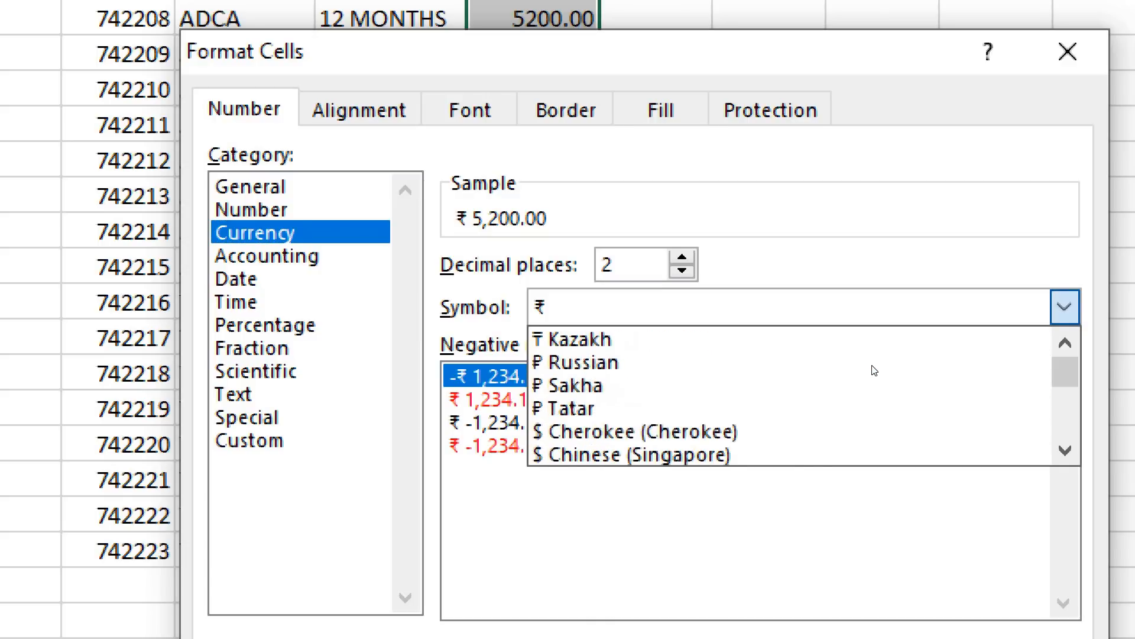
scroll(874, 370, down, 10)
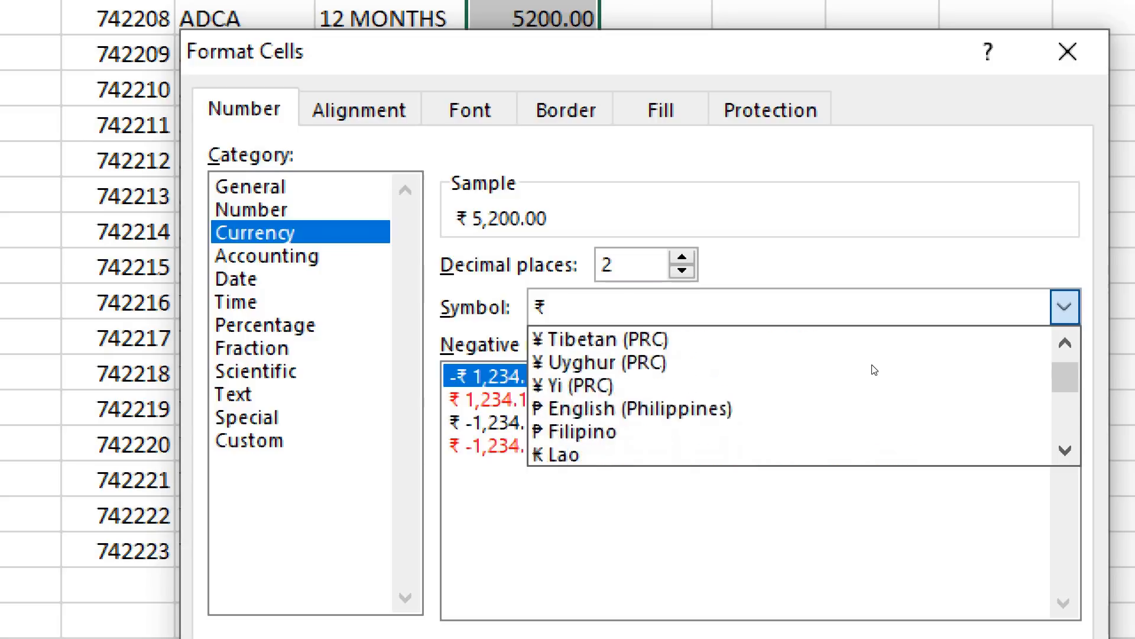
scroll(874, 371, down, 12)
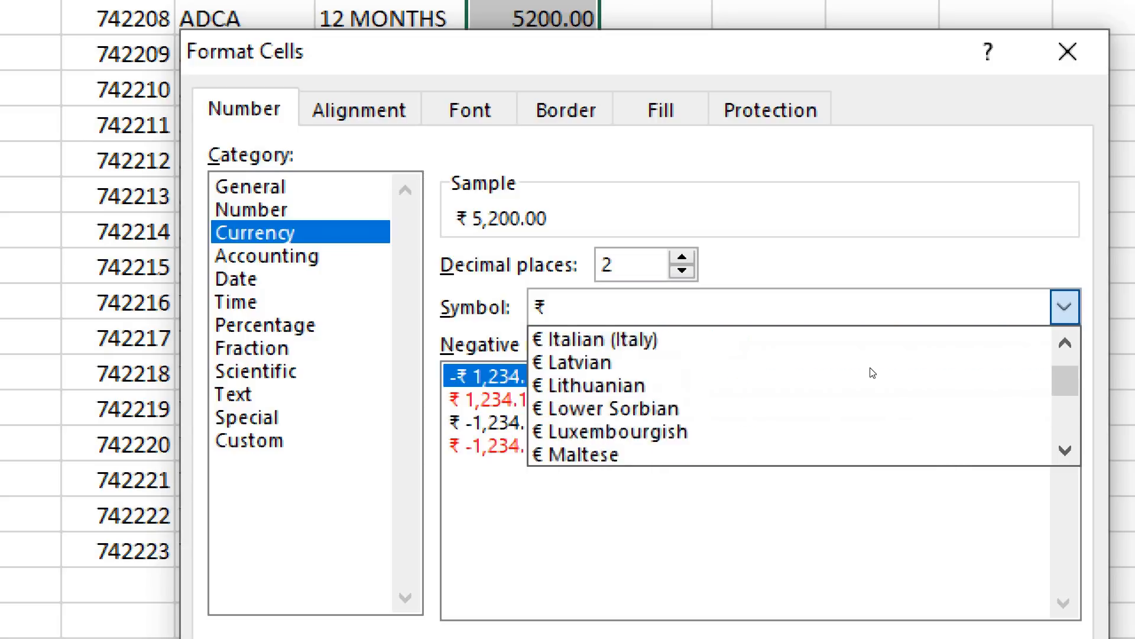
scroll(874, 372, down, 2)
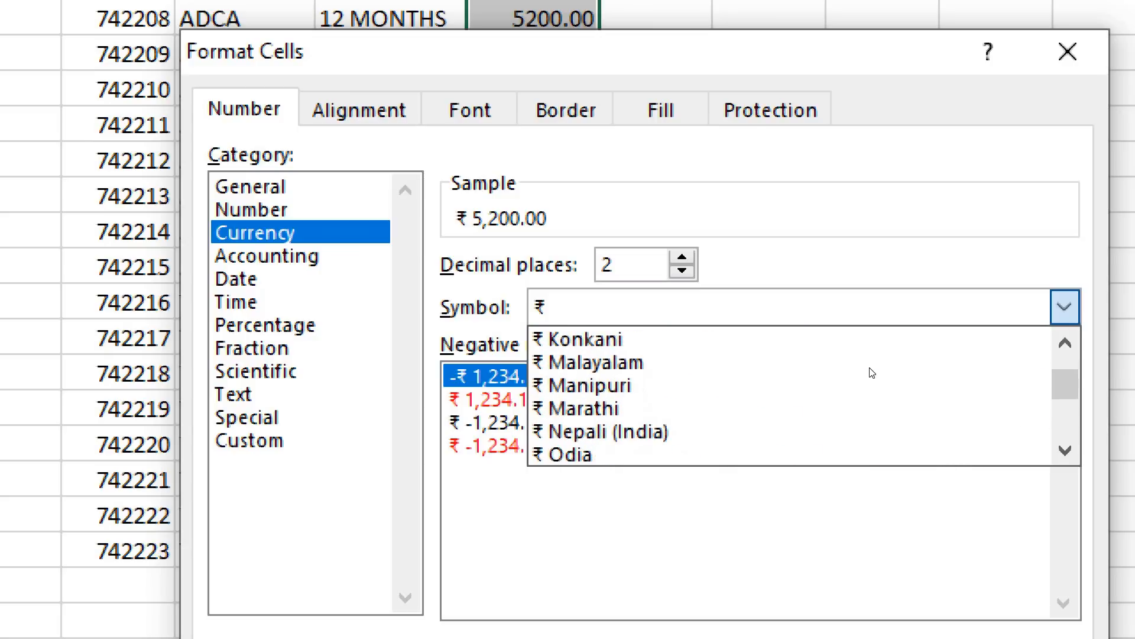
scroll(861, 368, up, 4)
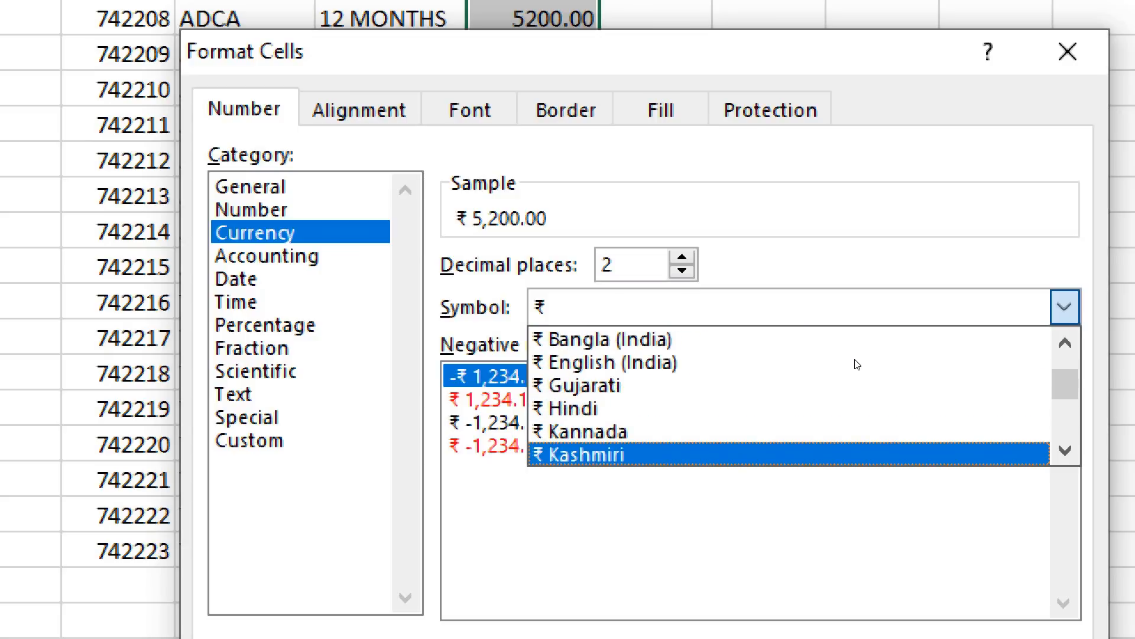
scroll(858, 365, up, 3)
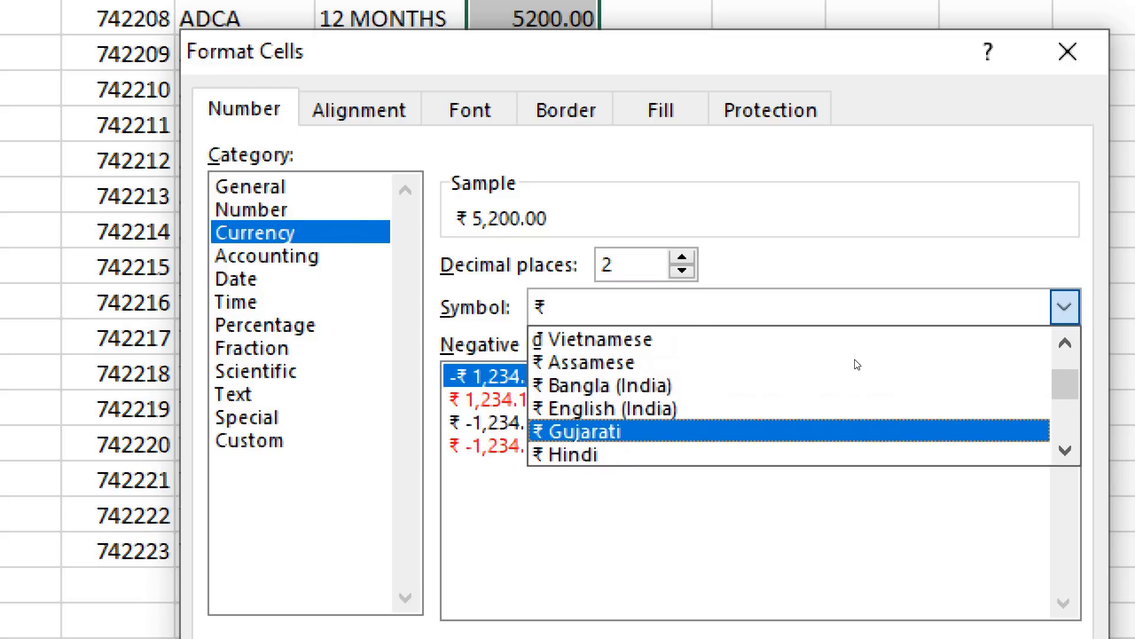
scroll(857, 365, down, 7)
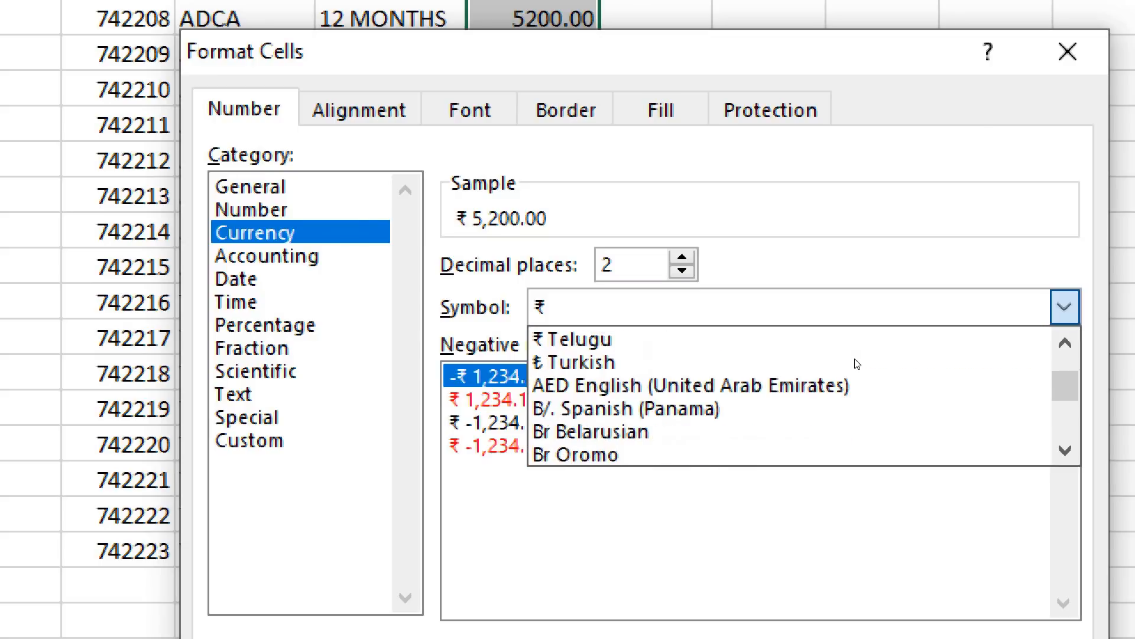
scroll(857, 364, up, 4)
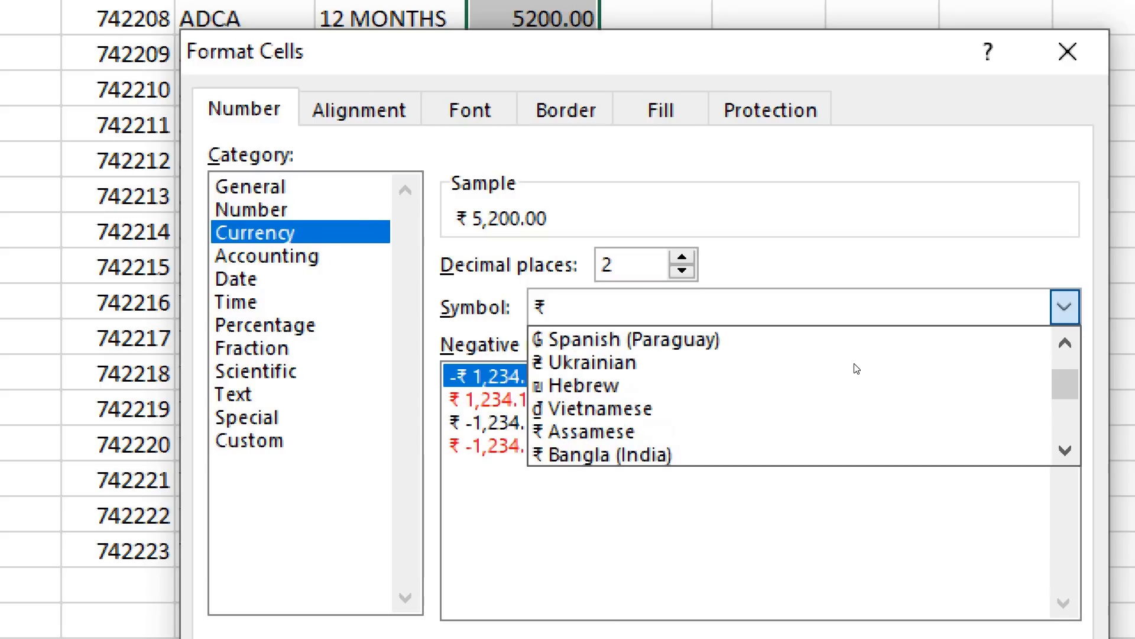
scroll(857, 368, up, 5)
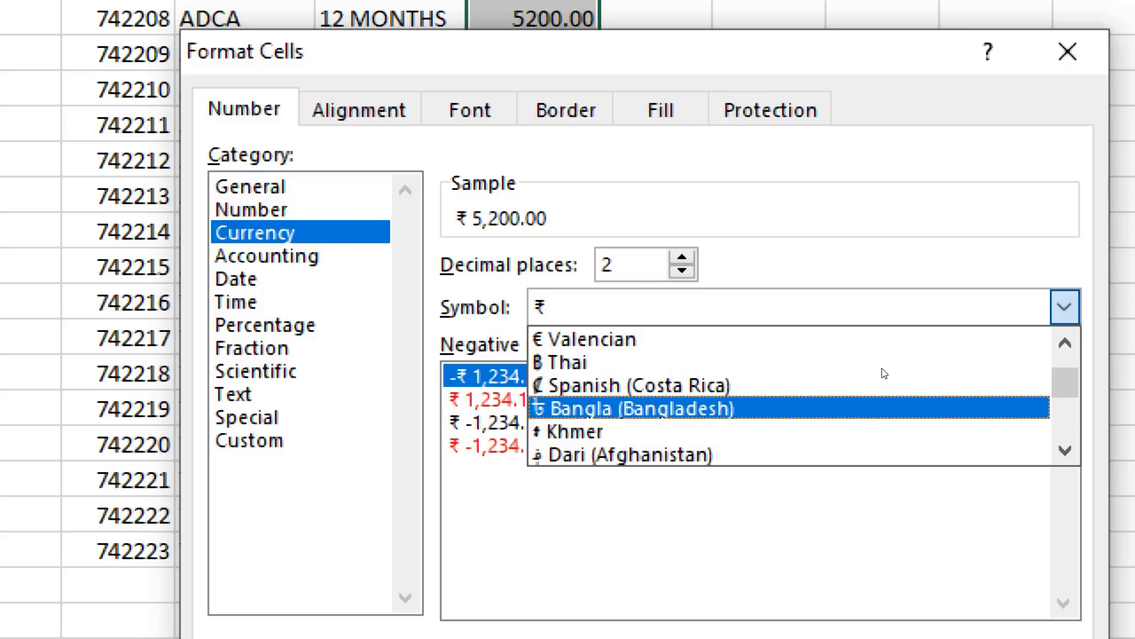
scroll(884, 372, up, 1)
scroll(883, 369, down, 5)
scroll(884, 367, down, 10)
scroll(884, 367, down, 10)
scroll(884, 367, down, 10)
scroll(882, 367, up, 2)
scroll(881, 365, down, 3)
scroll(860, 372, down, 1)
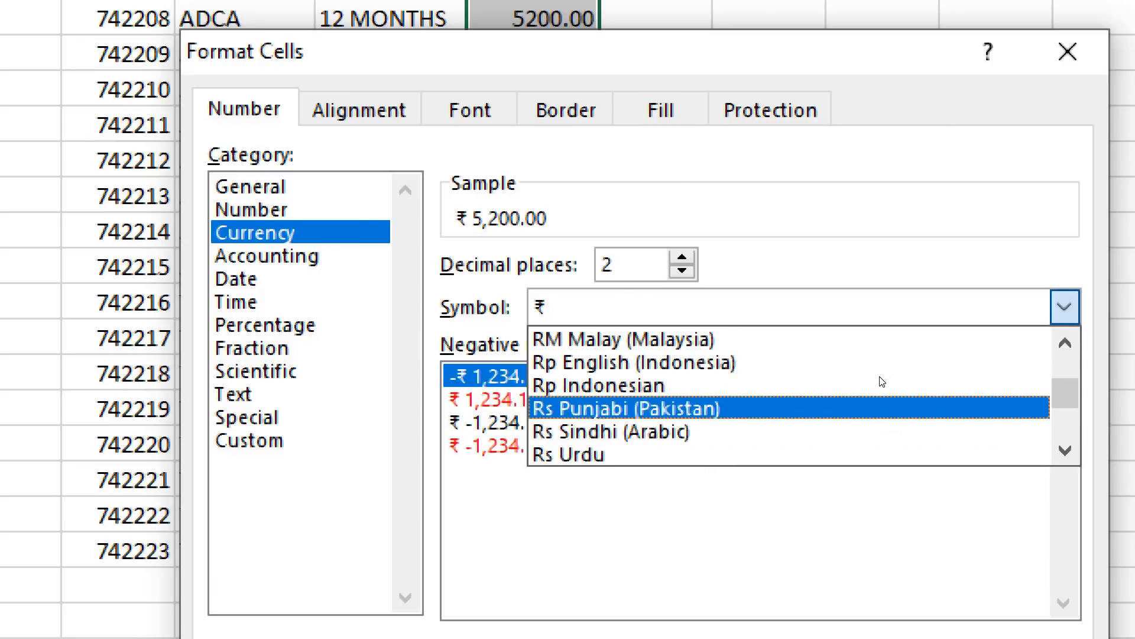
Choose the Rs. Tamil (Sri Lanka) currency symbol for the course fees
scroll(861, 382, down, 2)
key(Down)
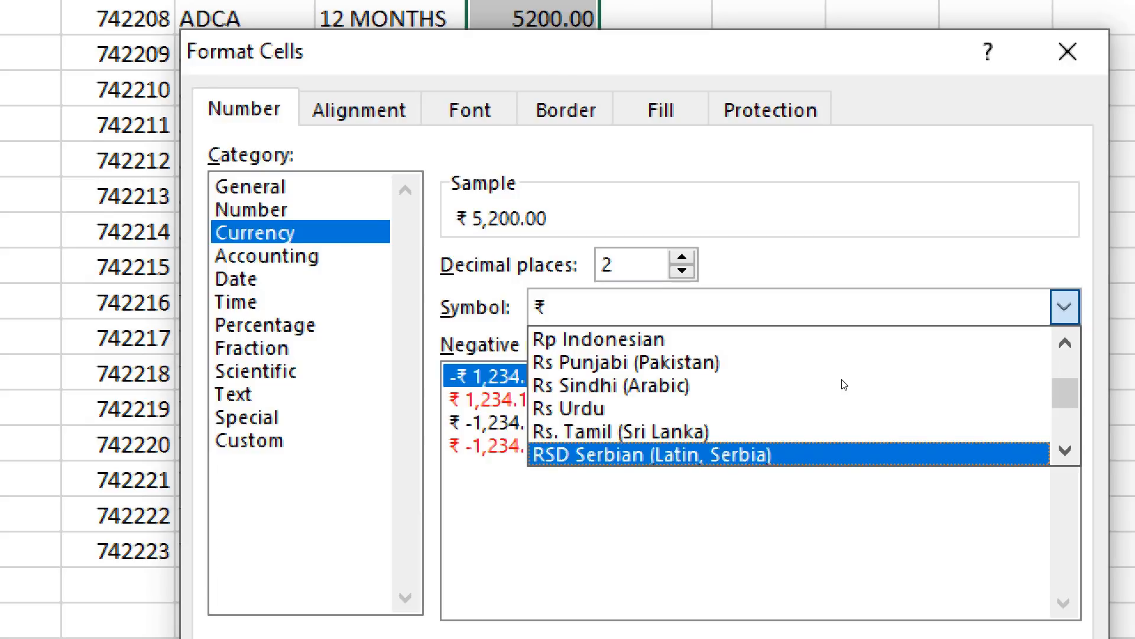
key(Up)
key(Up)
key(Down)
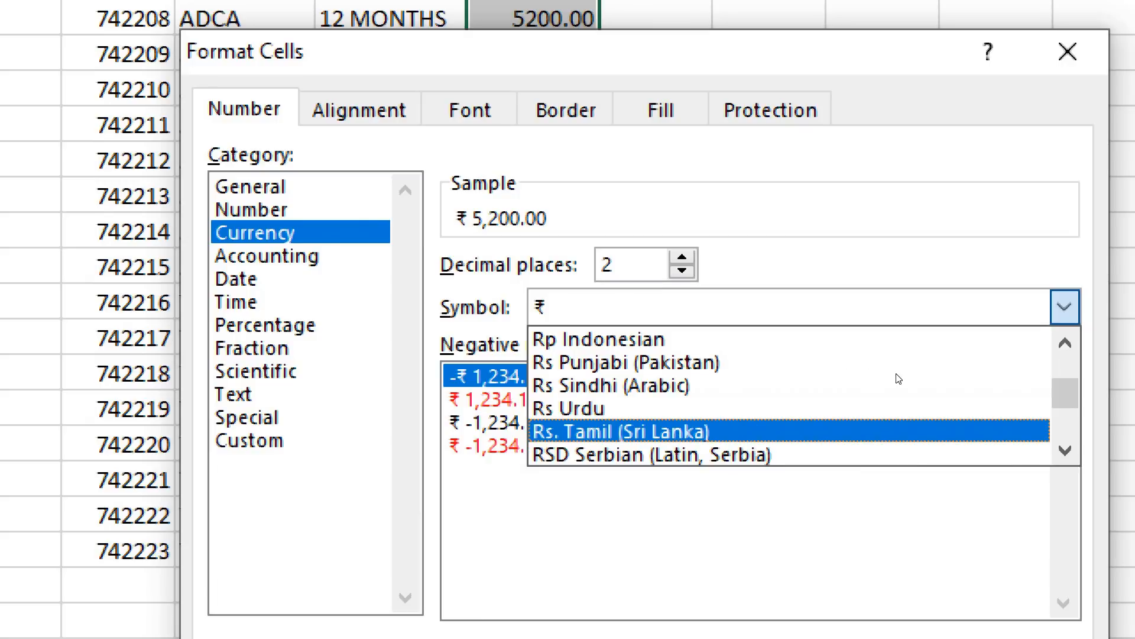
scroll(877, 369, down, 3)
key(Down)
key(Down)
key(Down)
key(Up)
key(Up)
click(871, 360)
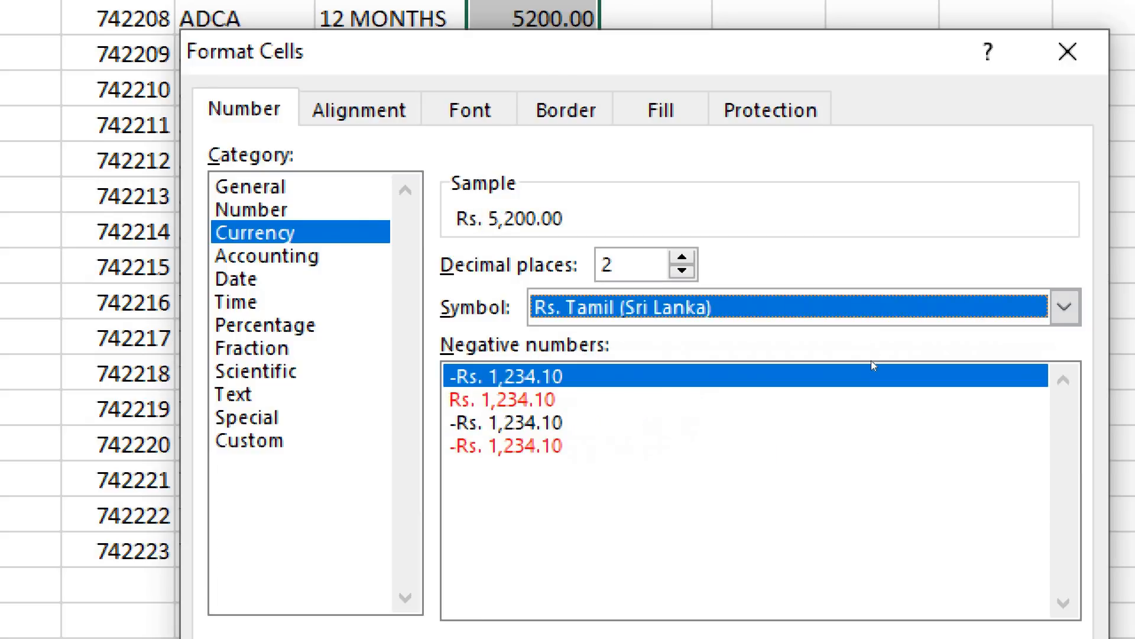
Keep the Rs. Tamil (Sri Lanka) symbol, apply the currency format to O3:O24 and autofit column O
key(alt+Down)
scroll(874, 368, down, 1)
scroll(874, 367, down, 1)
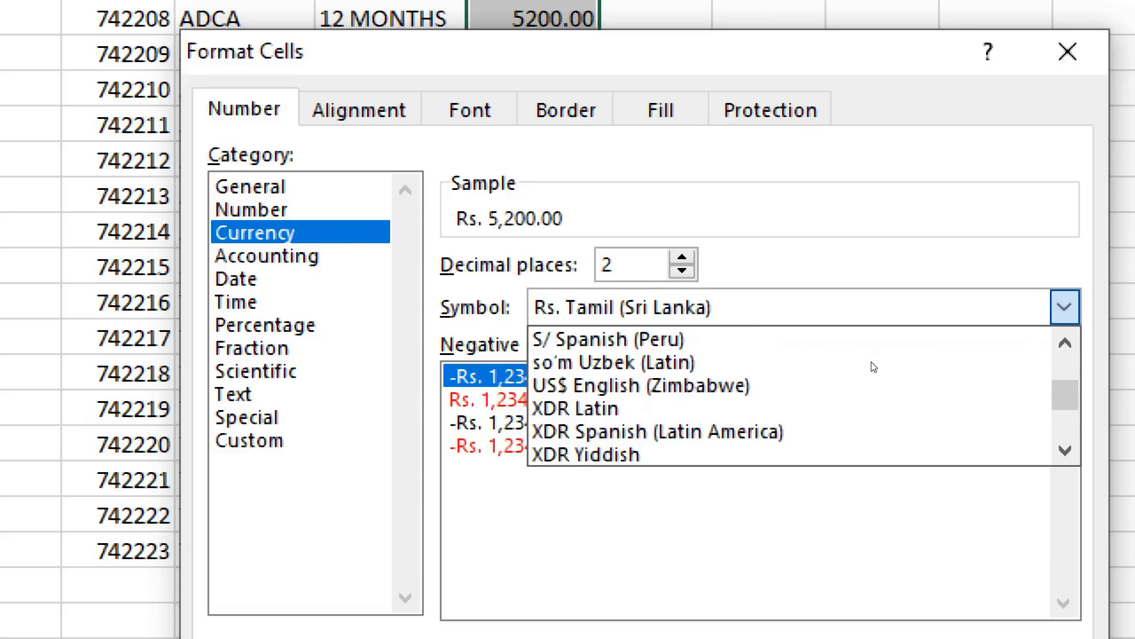
scroll(877, 367, up, 2)
scroll(889, 366, up, 1)
scroll(860, 359, down, 1)
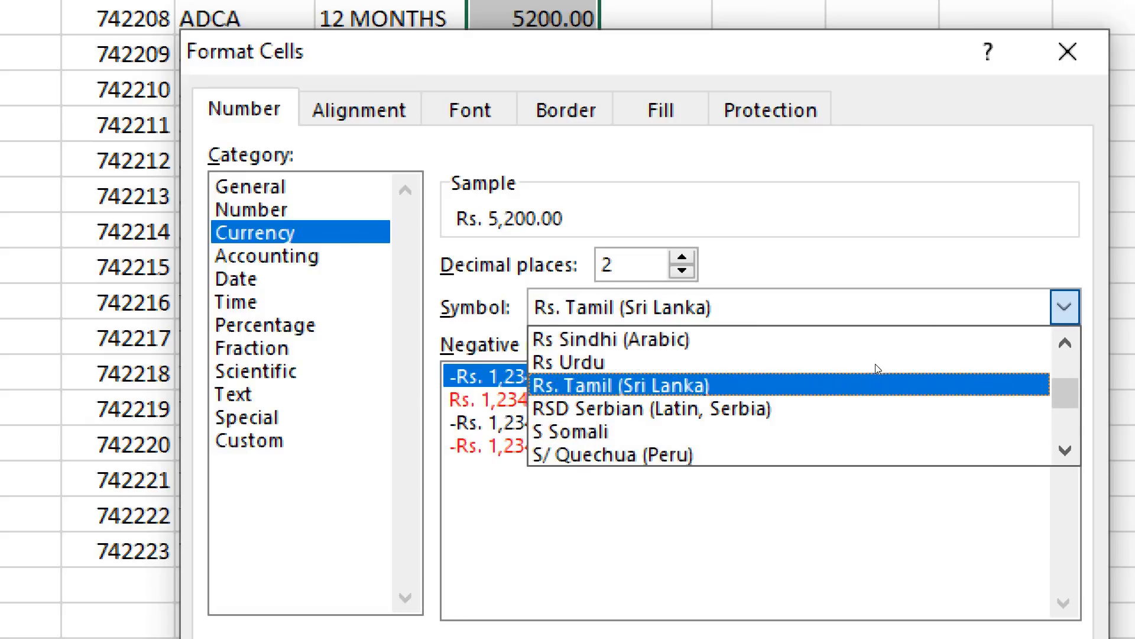
click(899, 385)
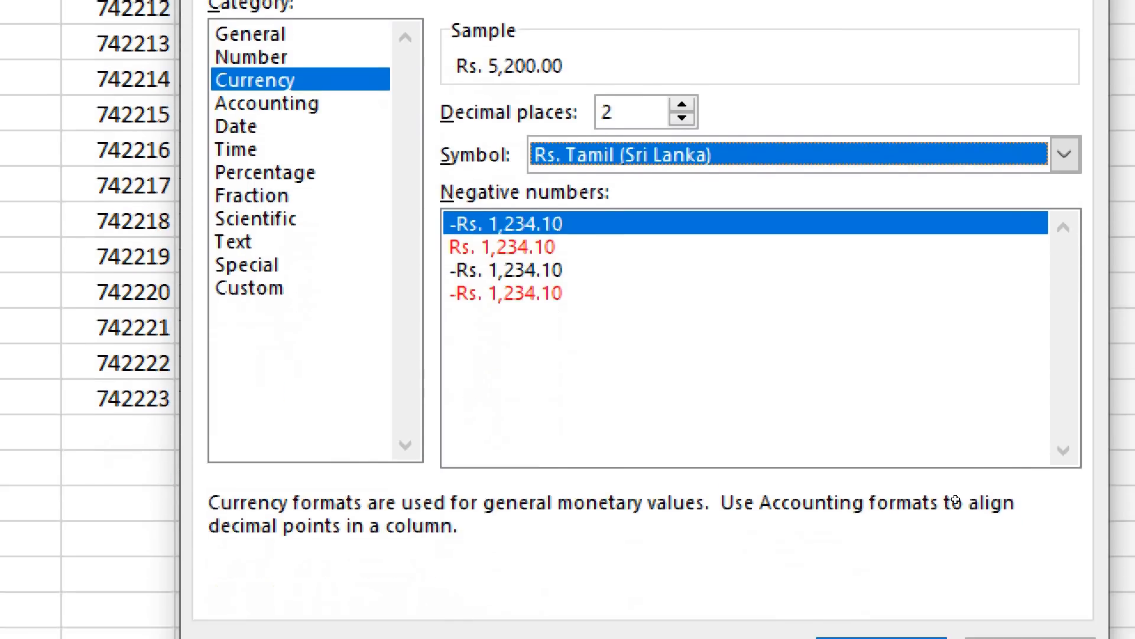
key(Return)
scroll(852, 126, up, 5)
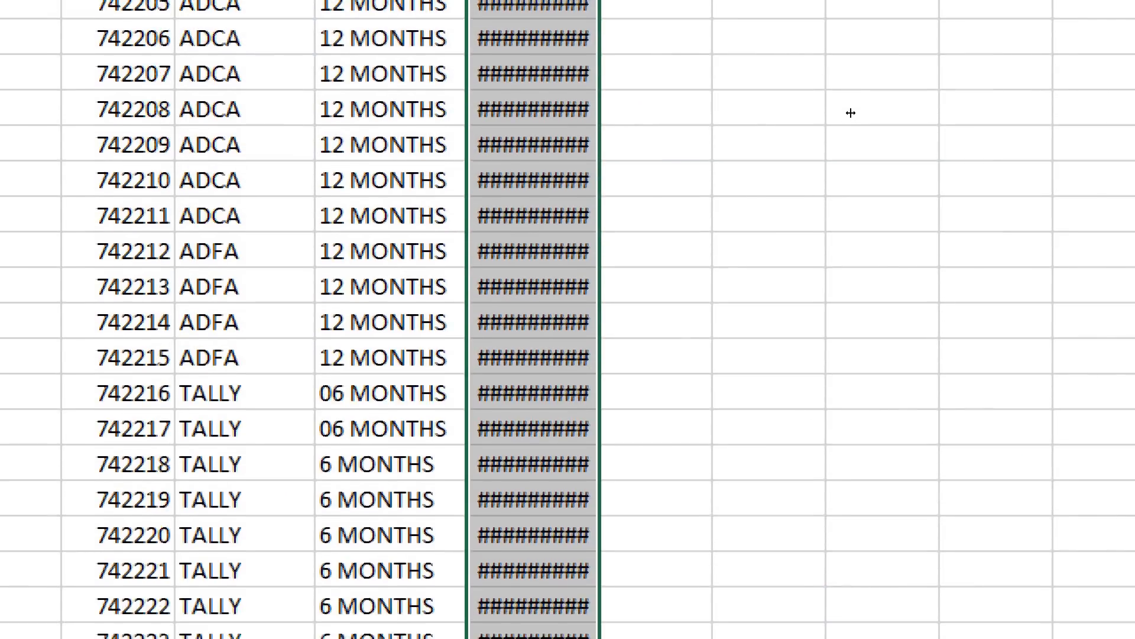
double_click(851, 117)
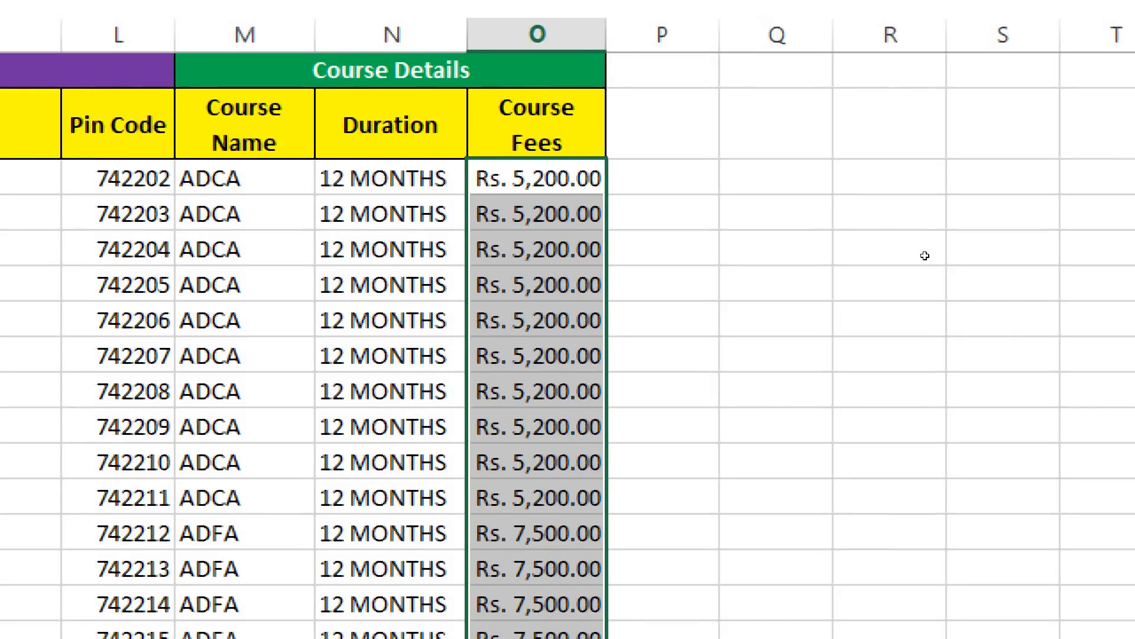
click(776, 425)
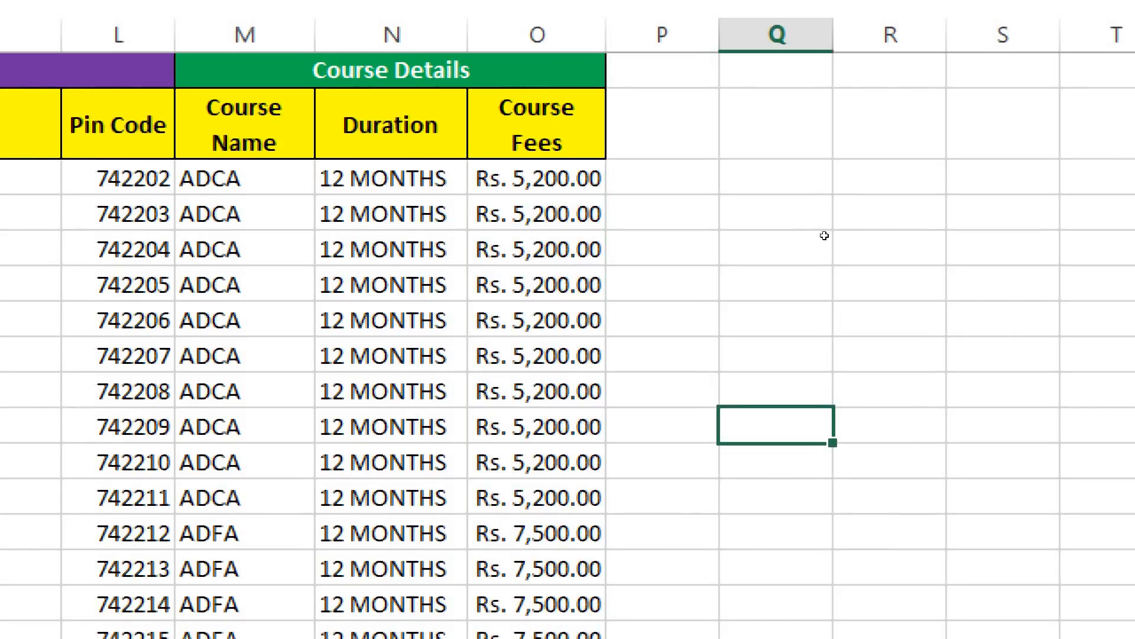
scroll(834, 284, down, 4)
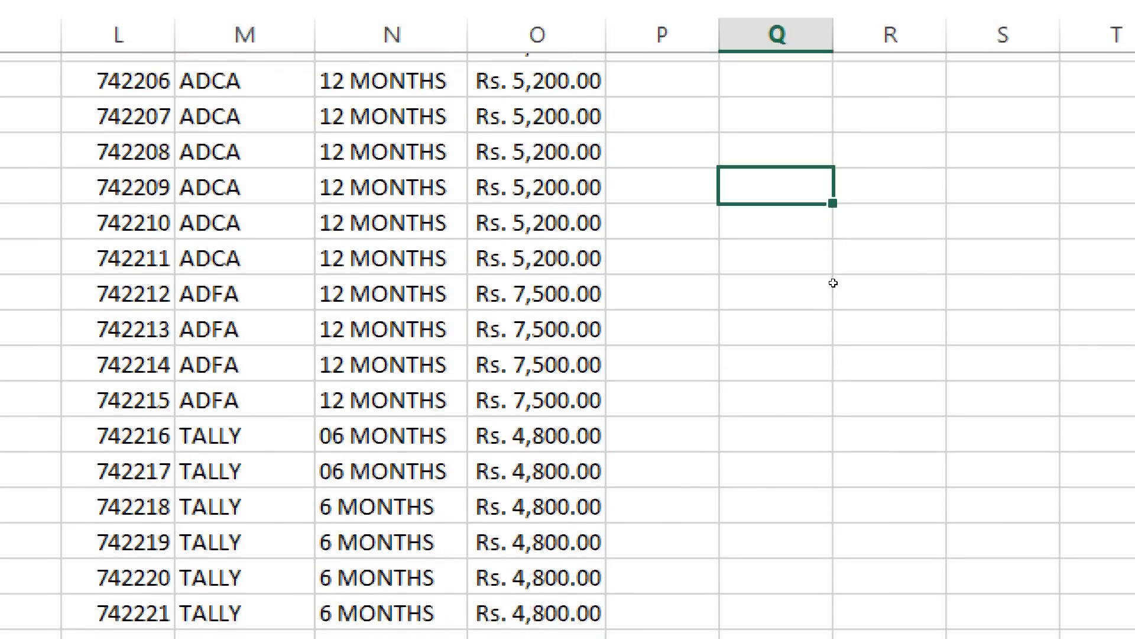
scroll(836, 261, up, 4)
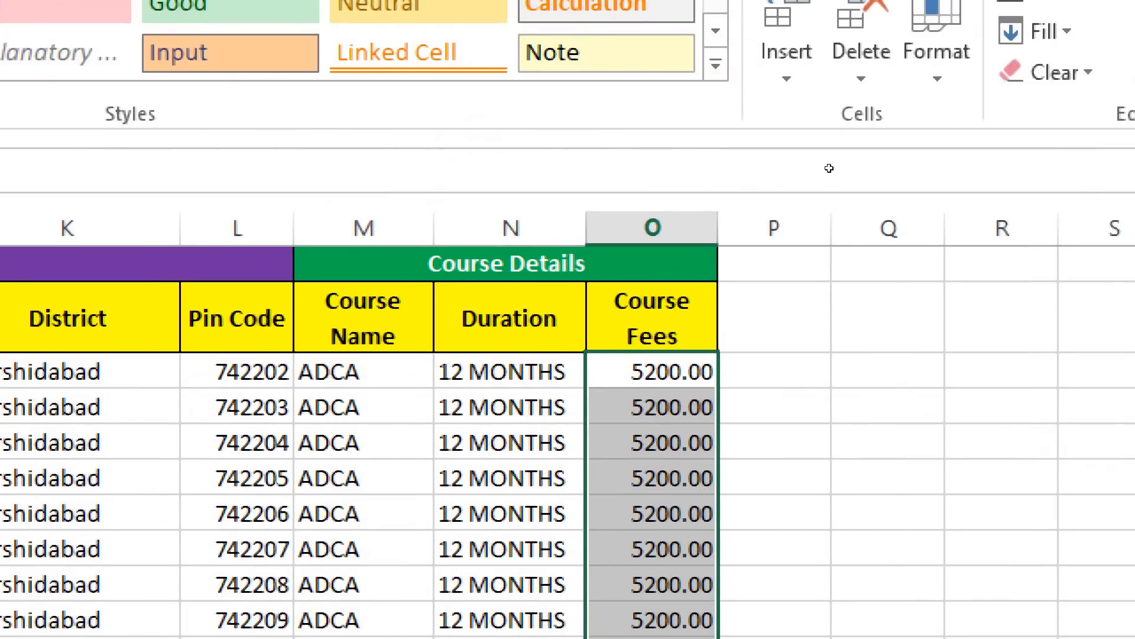
Format the course fees in O3:O24 with the ₹ English (India) accounting number format
right_click(646, 378)
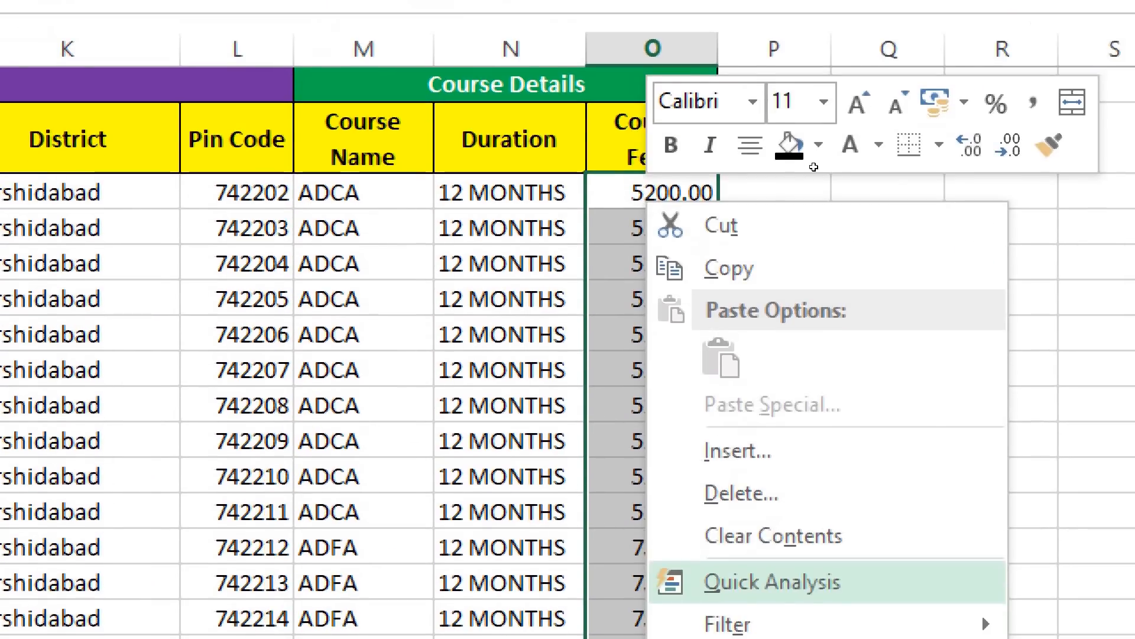
key(Escape)
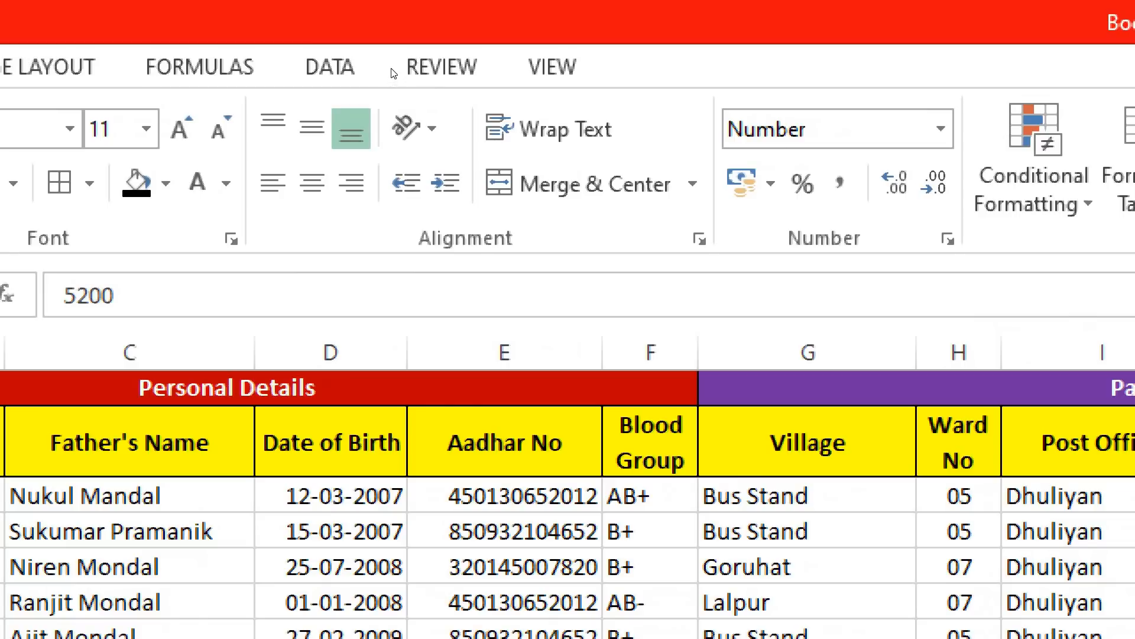
click(771, 184)
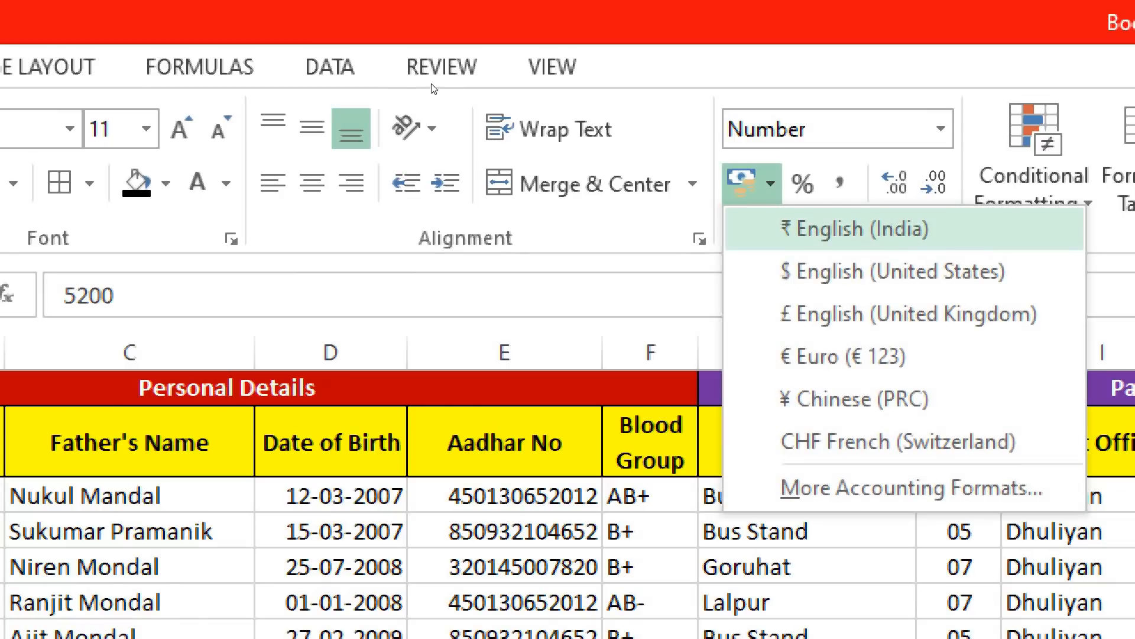
click(858, 229)
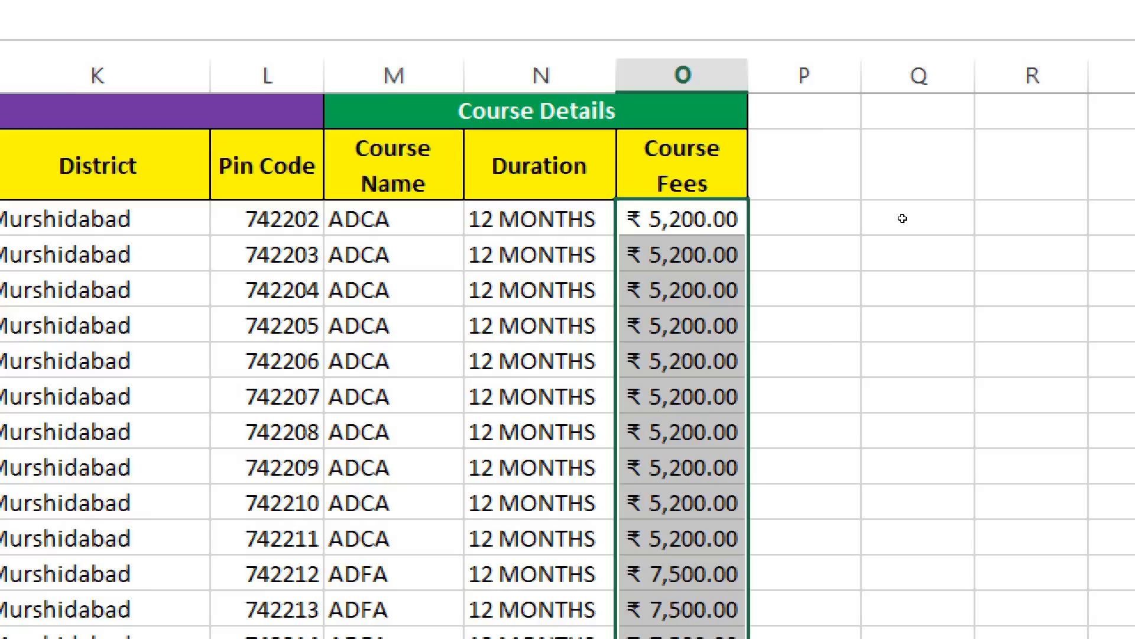
key(Down)
key(Down)
key(Down)
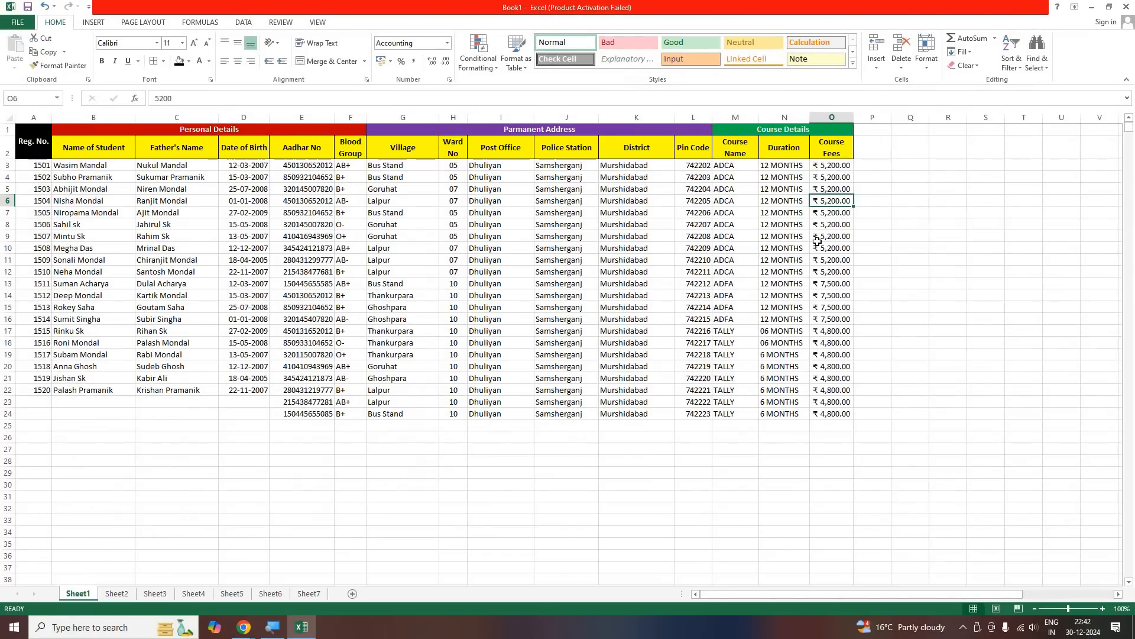
Review the course fees, ward numbers, Aadhar numbers, registration numbers and the group headings of the student table
drag(831, 166, 823, 414)
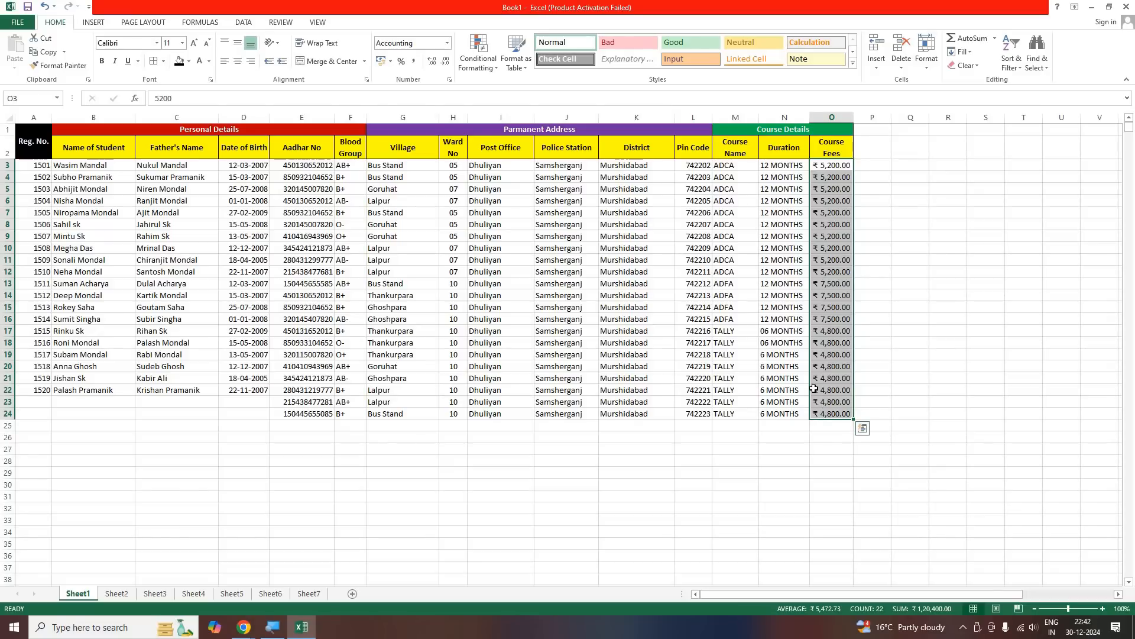
click(816, 401)
drag(454, 177, 455, 379)
click(452, 190)
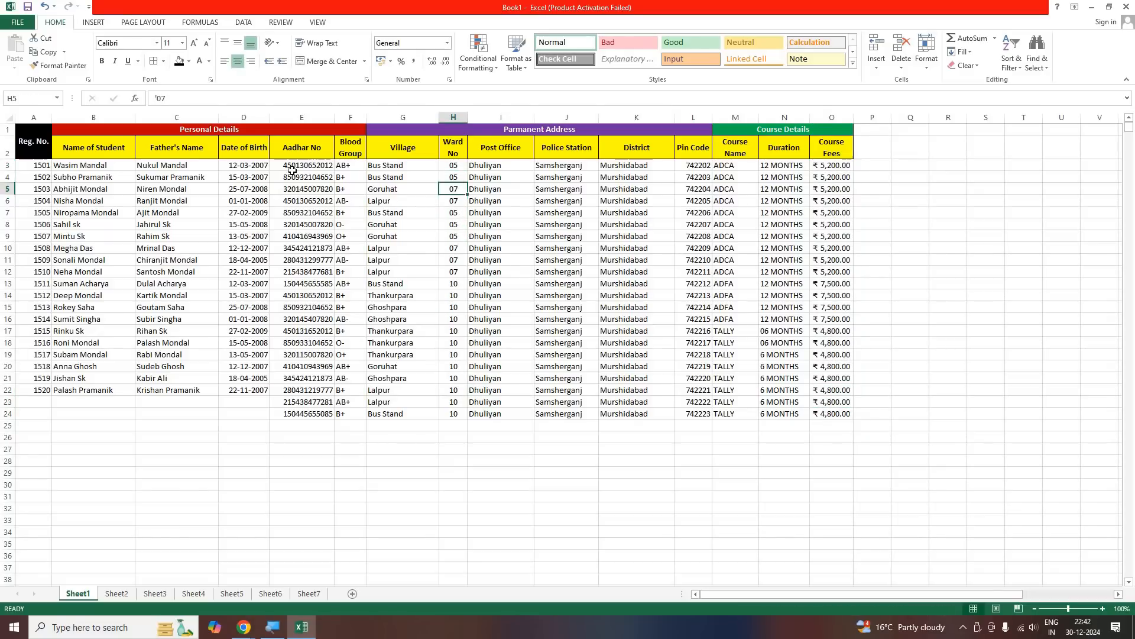
click(320, 166)
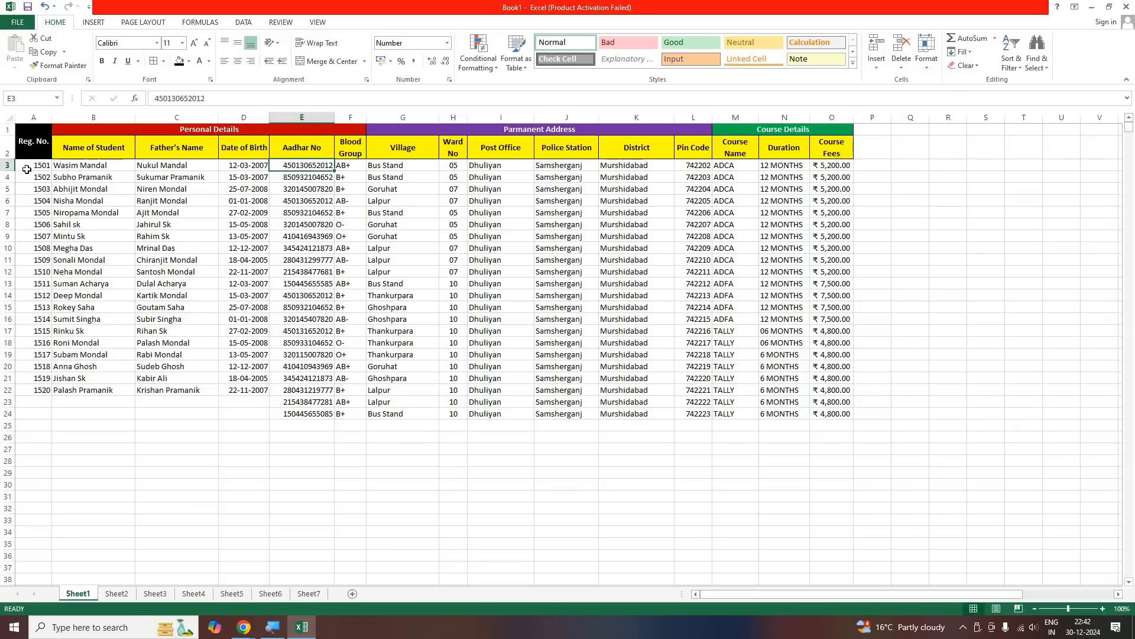
drag(32, 166, 34, 391)
drag(33, 142, 803, 130)
click(296, 213)
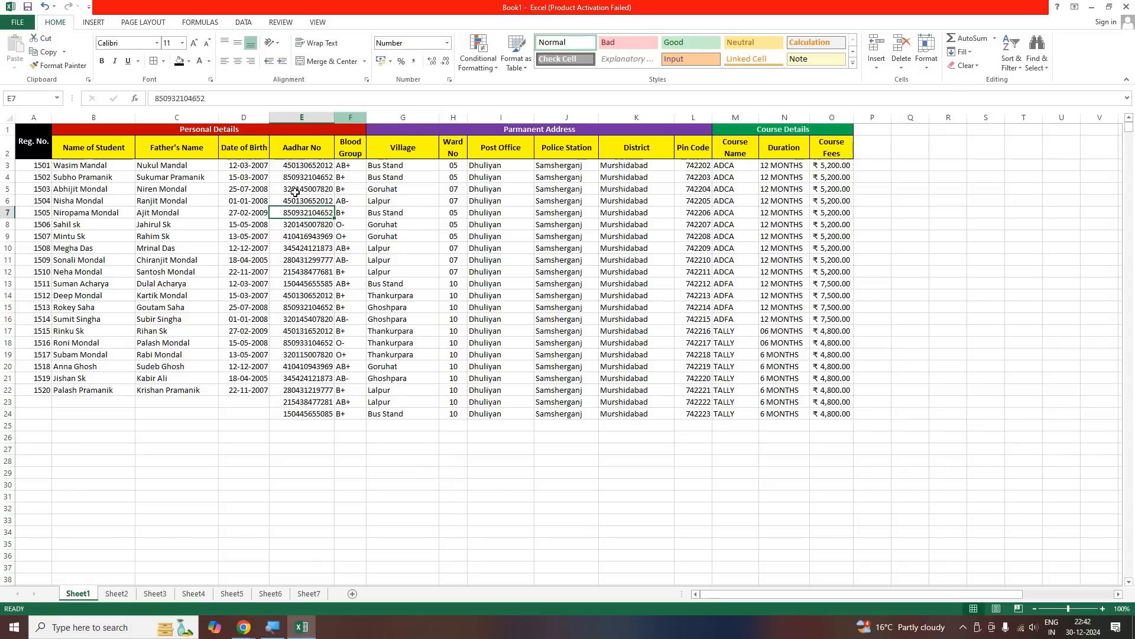
mouse_move(366, 122)
mouse_down()
mouse_move(515, 121)
mouse_move(369, 127)
mouse_up()
click(312, 223)
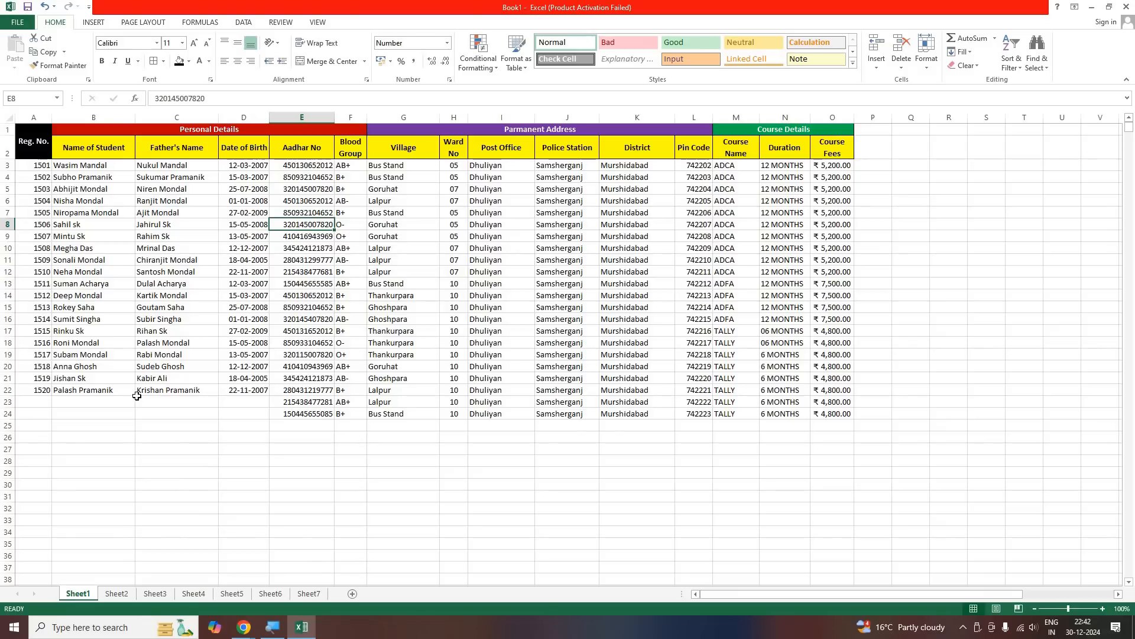
Switch to the Google Meet session in Chrome
click(172, 401)
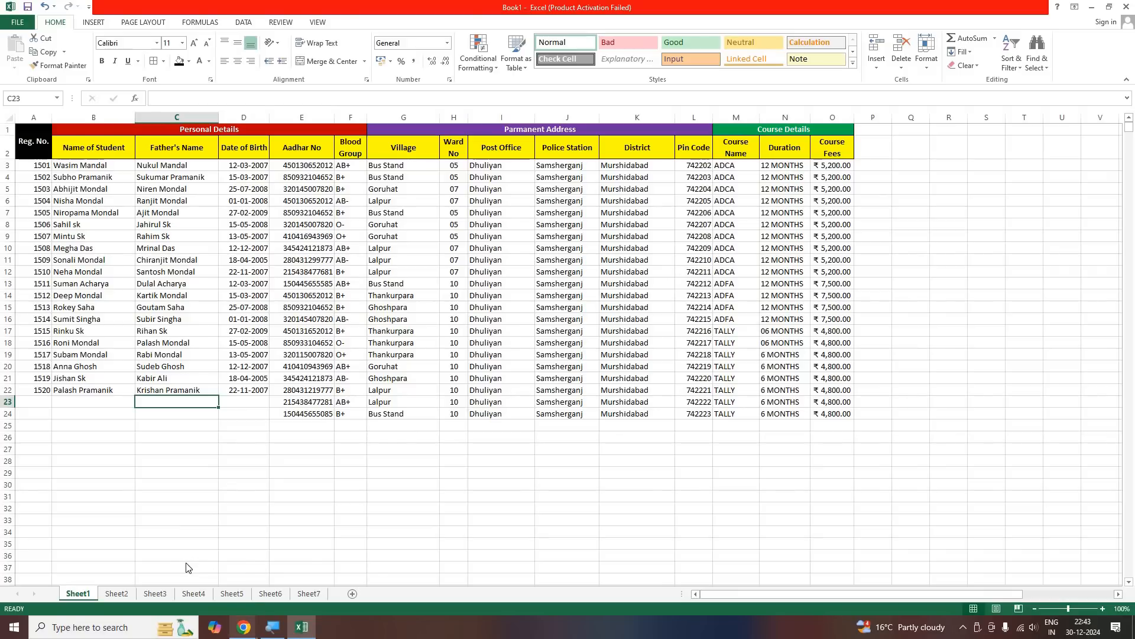
click(244, 627)
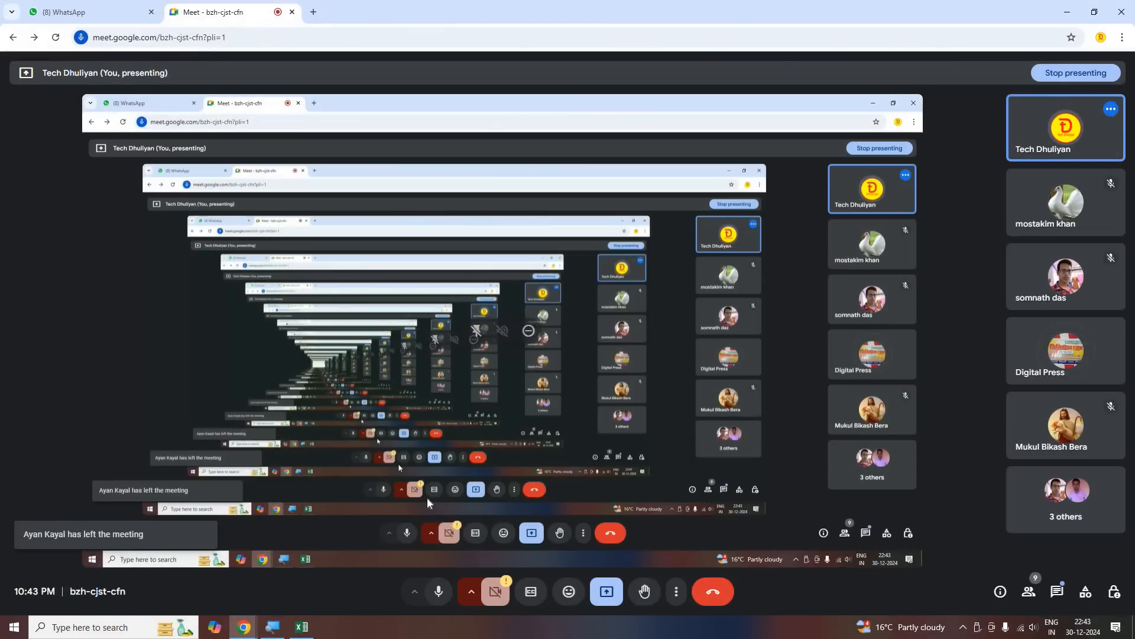